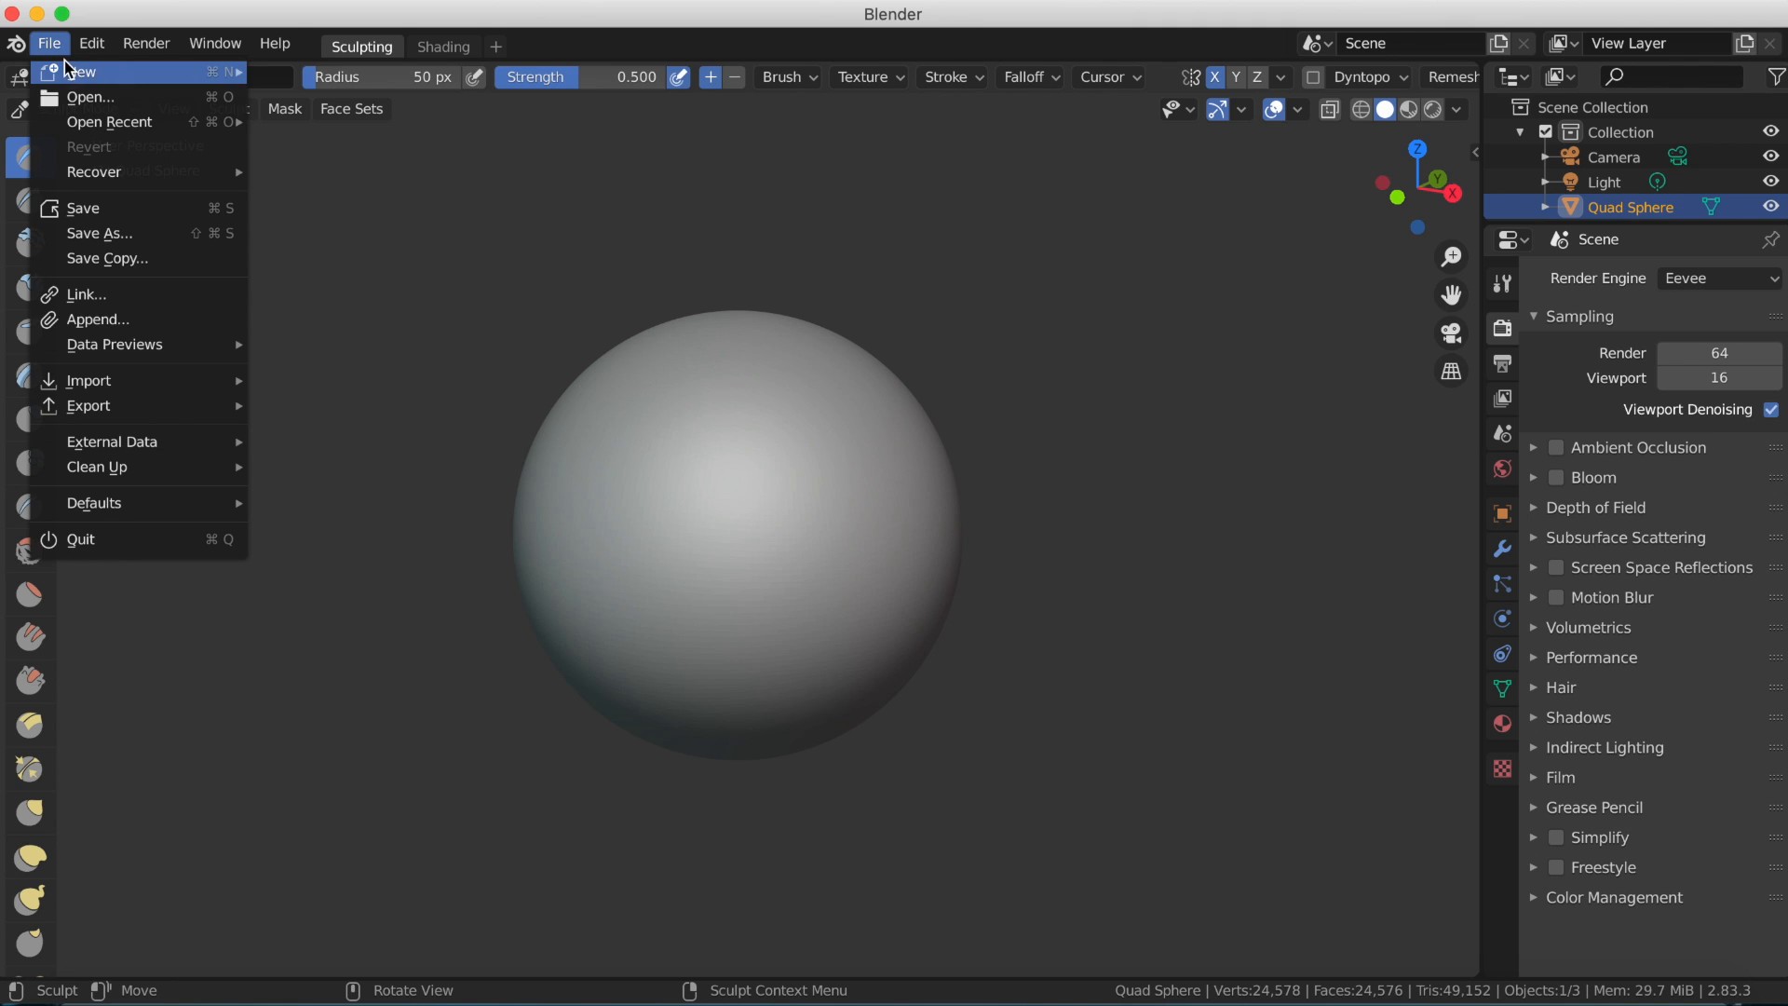
Start a new General file and delete its default camera, light and cube.
mouse_move(83, 72)
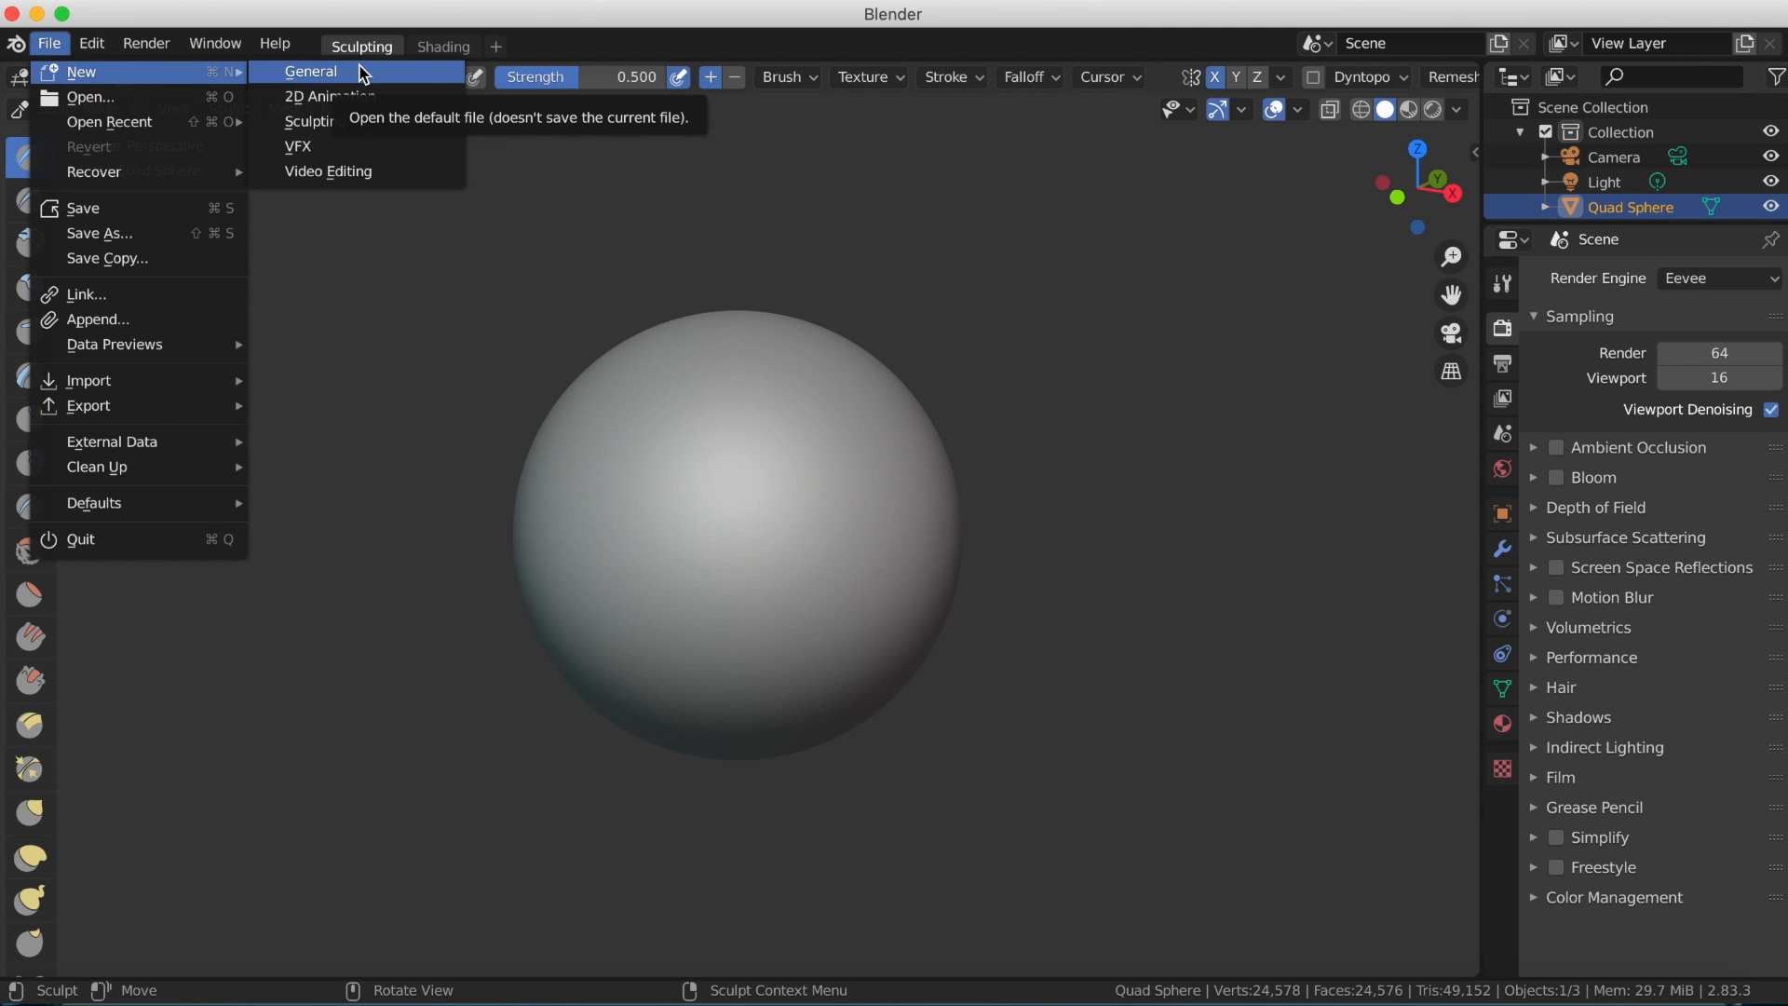
left_click(311, 72)
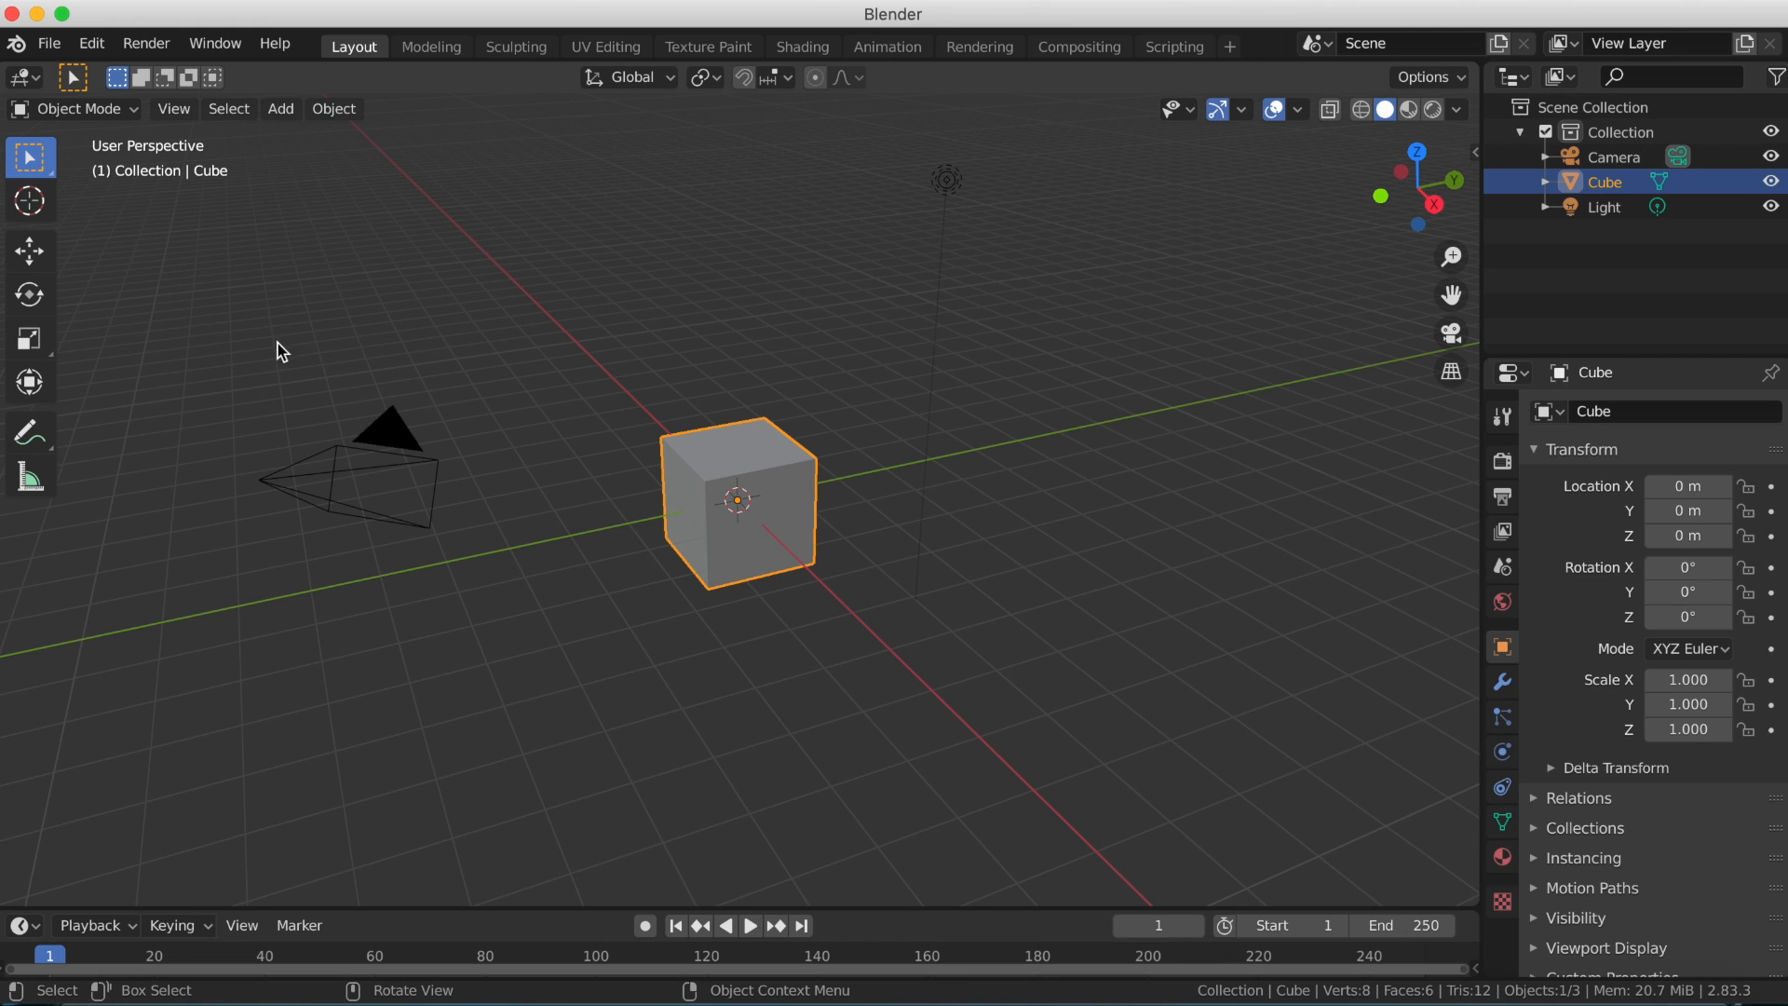
left_click_drag(277, 342, 459, 582)
key("x")
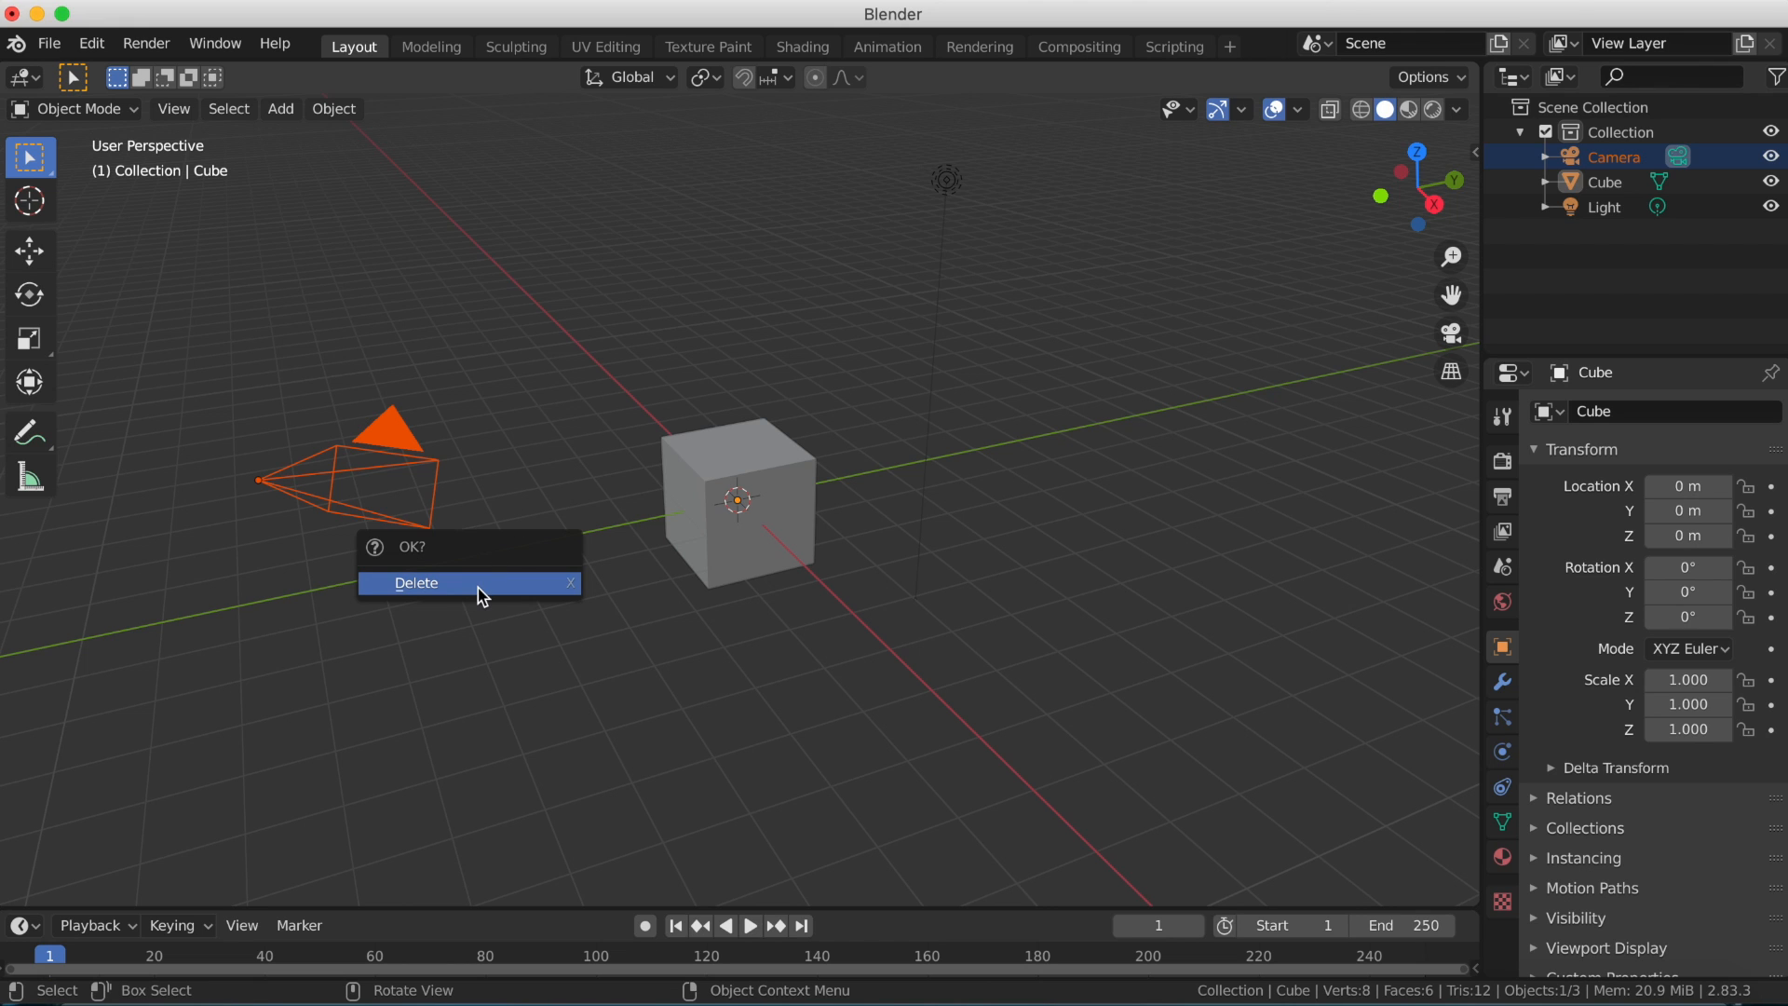
left_click(477, 585)
left_click_drag(858, 236, 1047, 410)
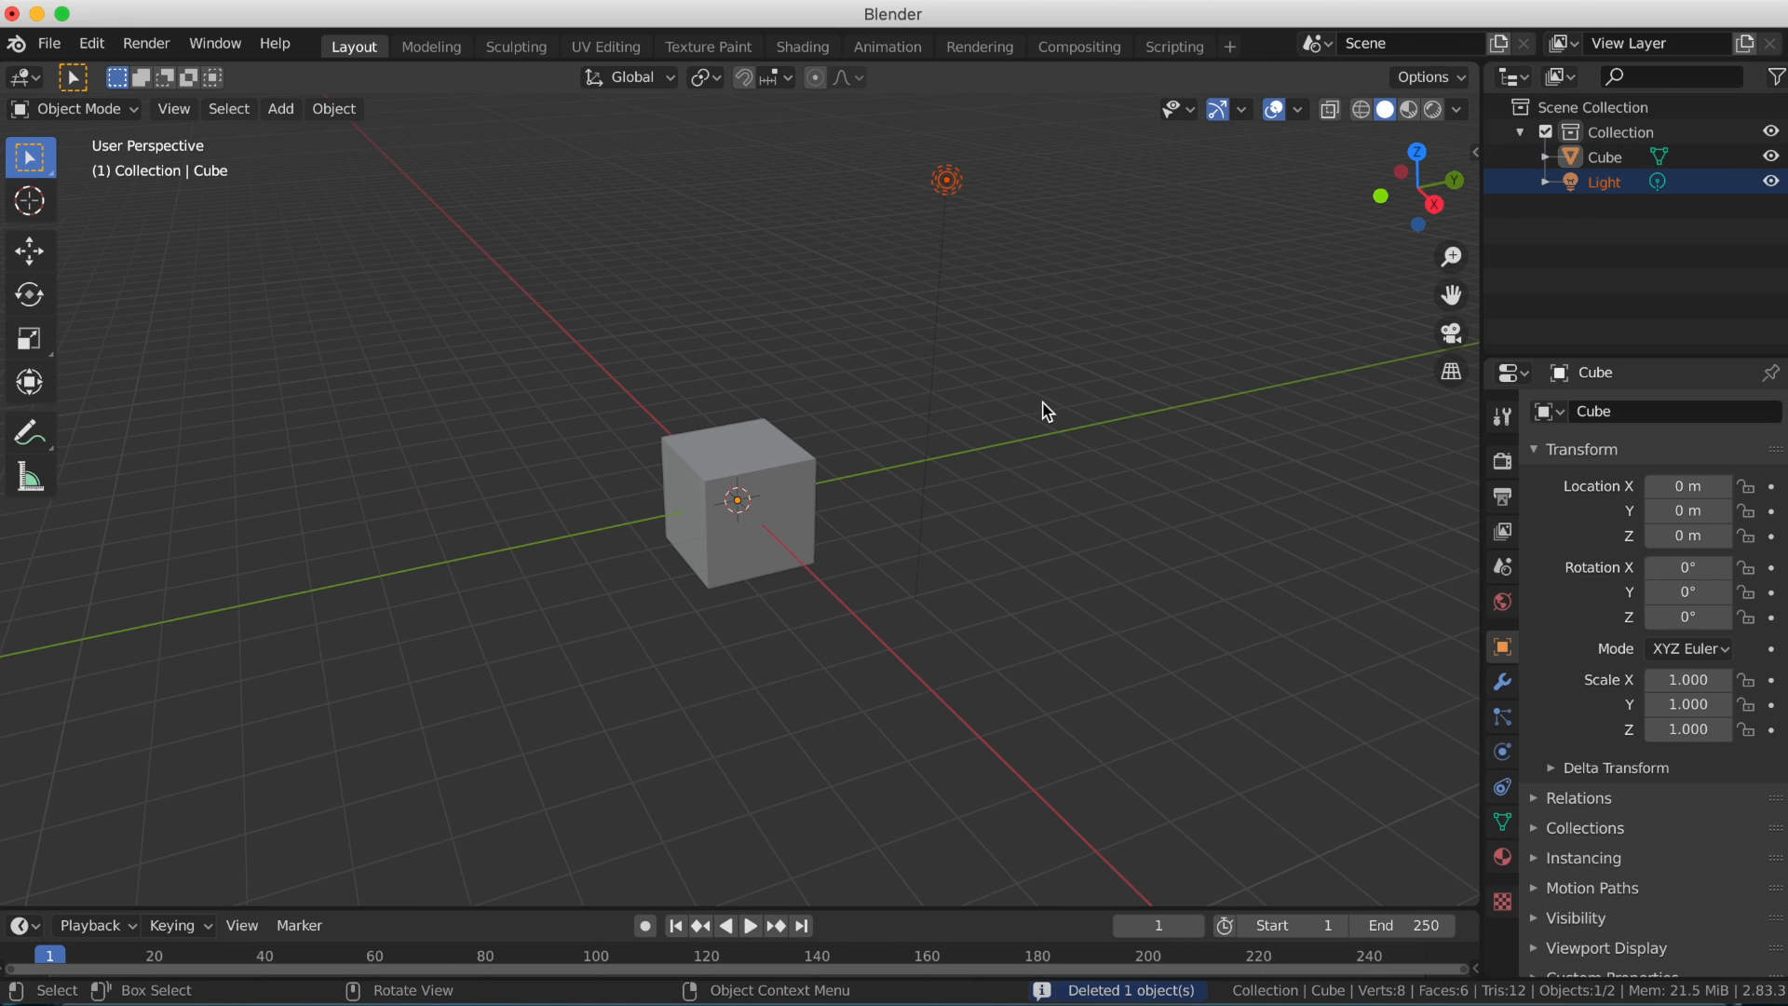
key("x")
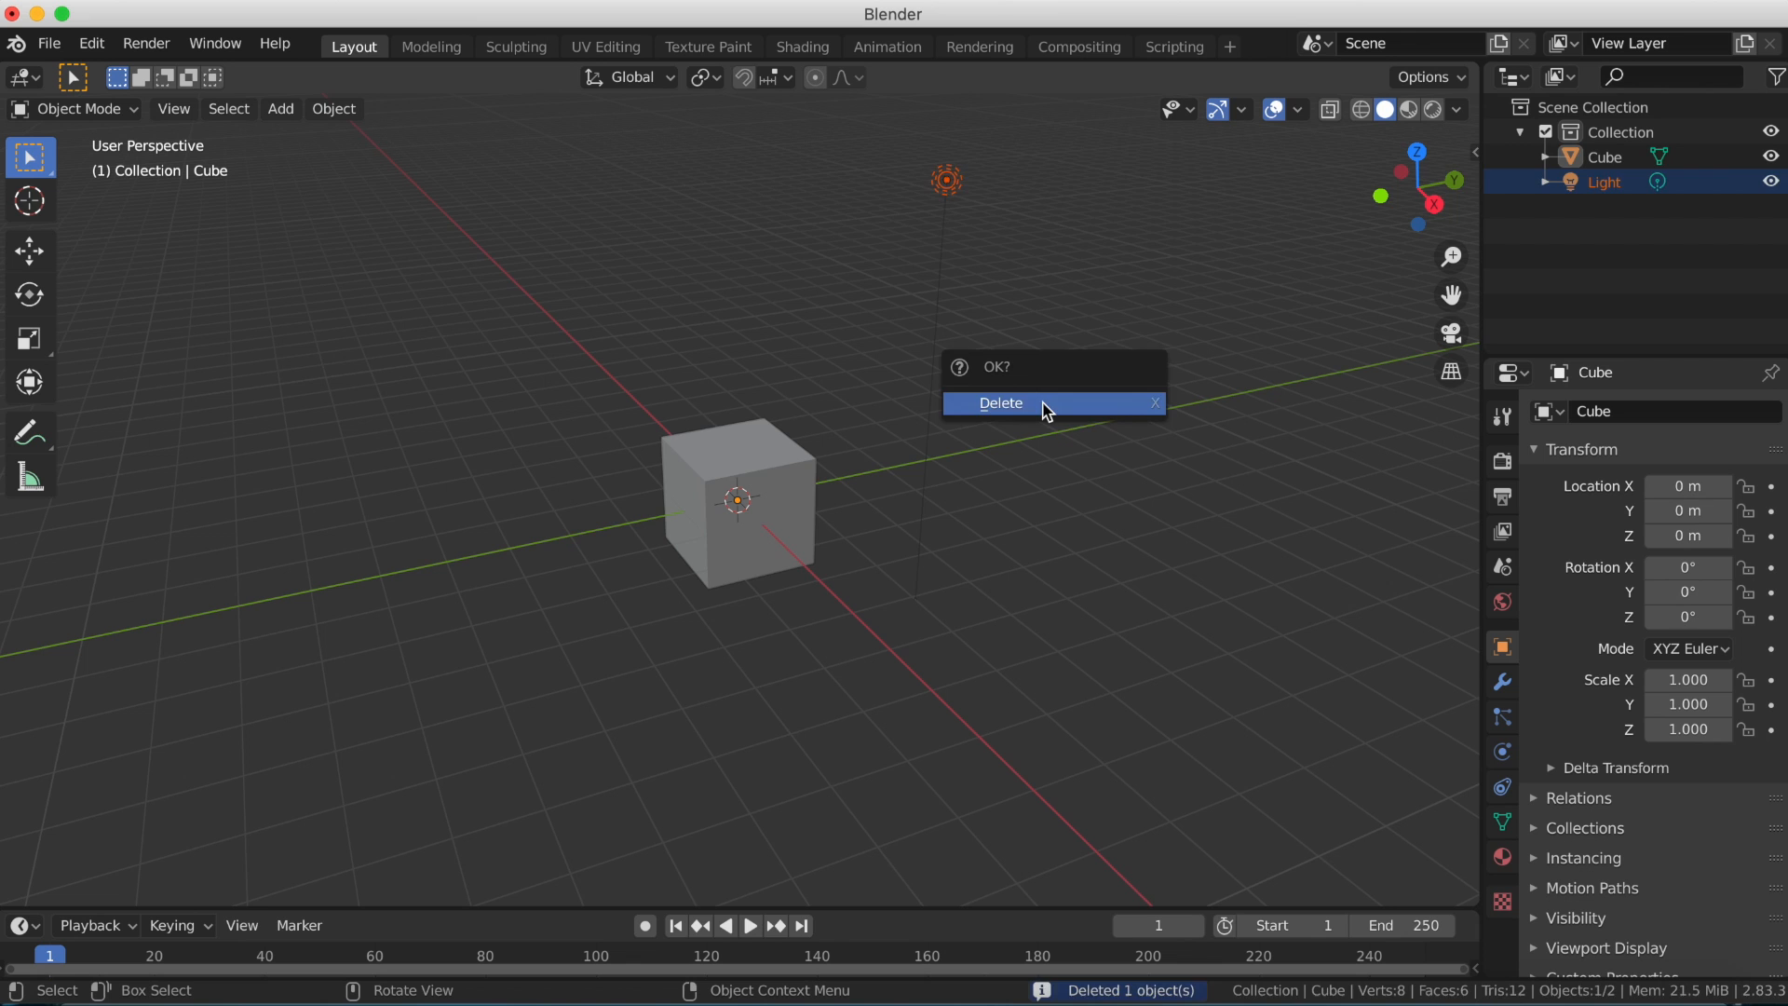
left_click(1047, 407)
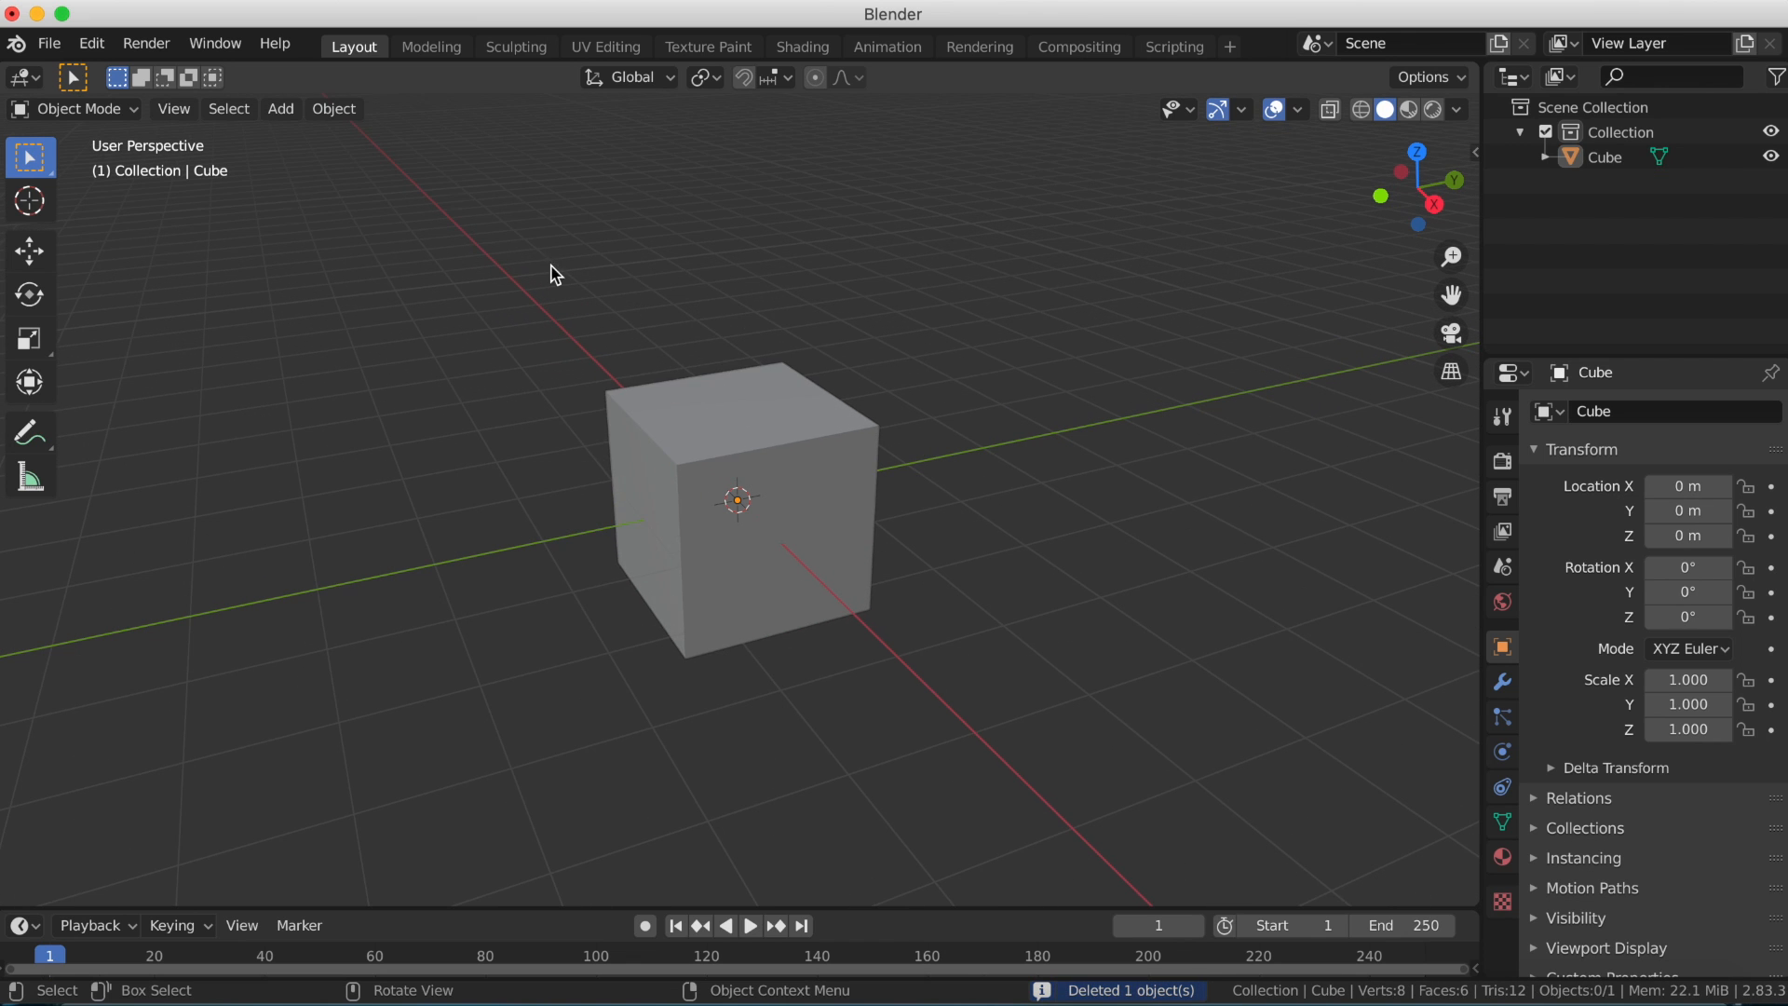
left_click_drag(555, 273, 791, 656)
key("x")
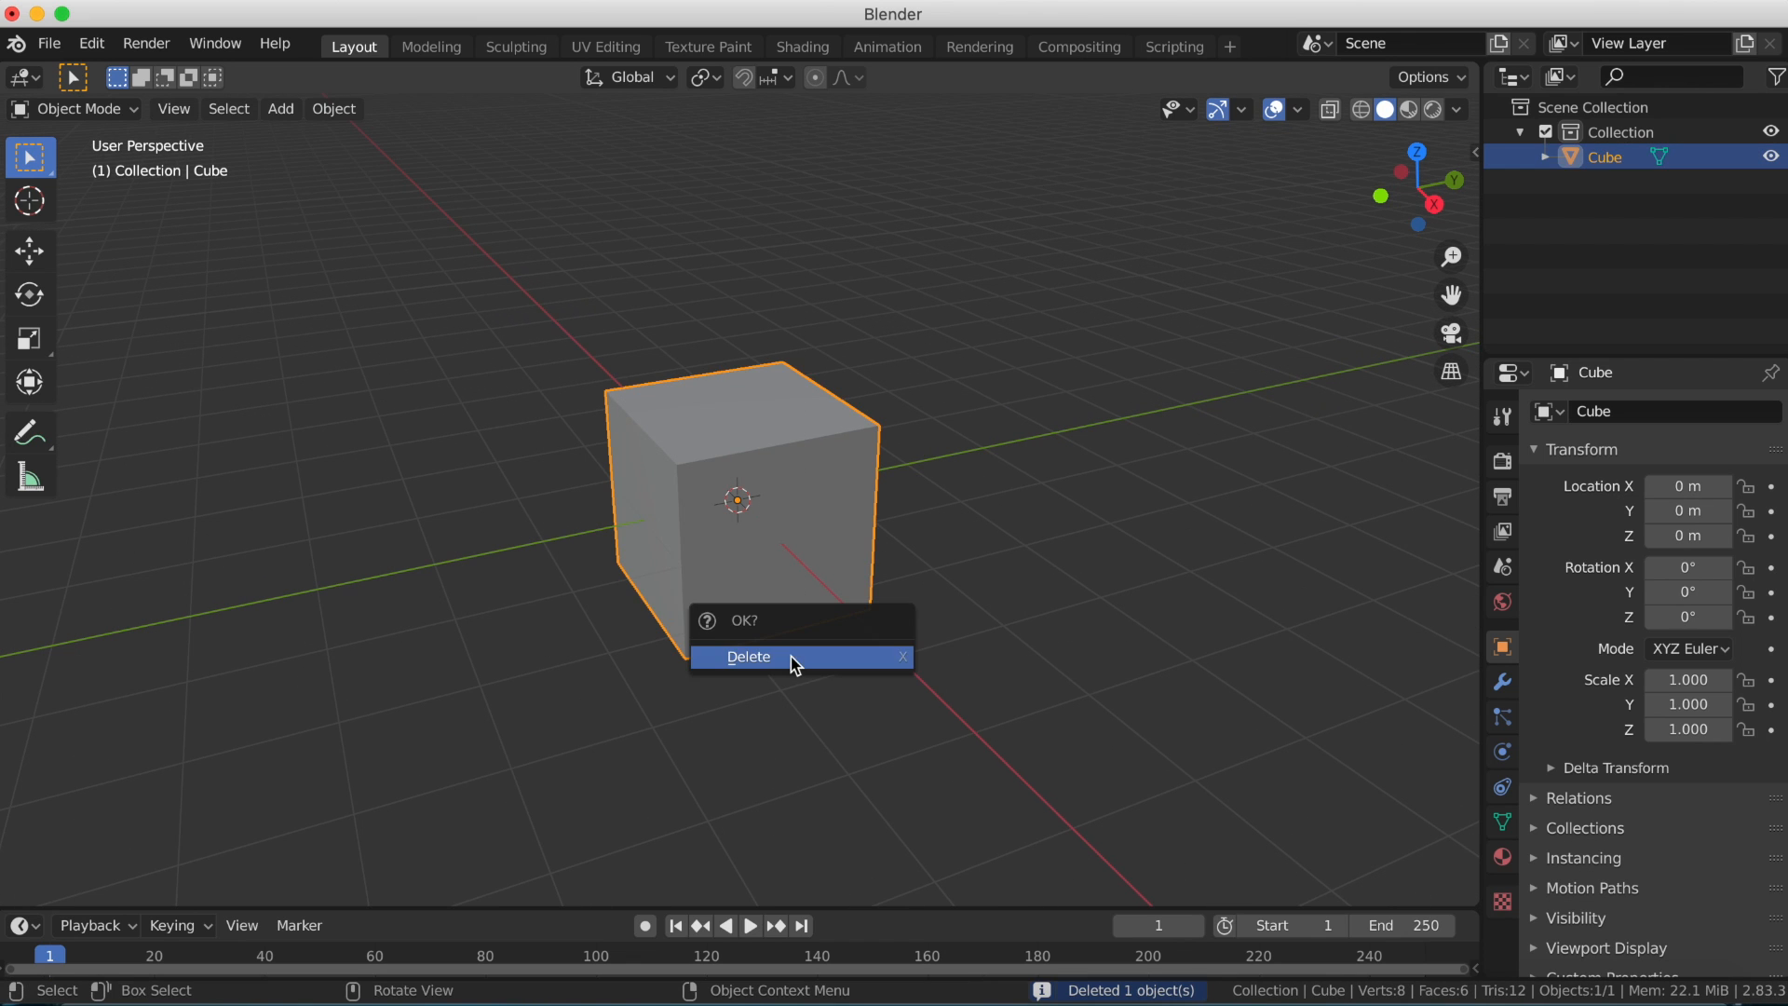
left_click(816, 661)
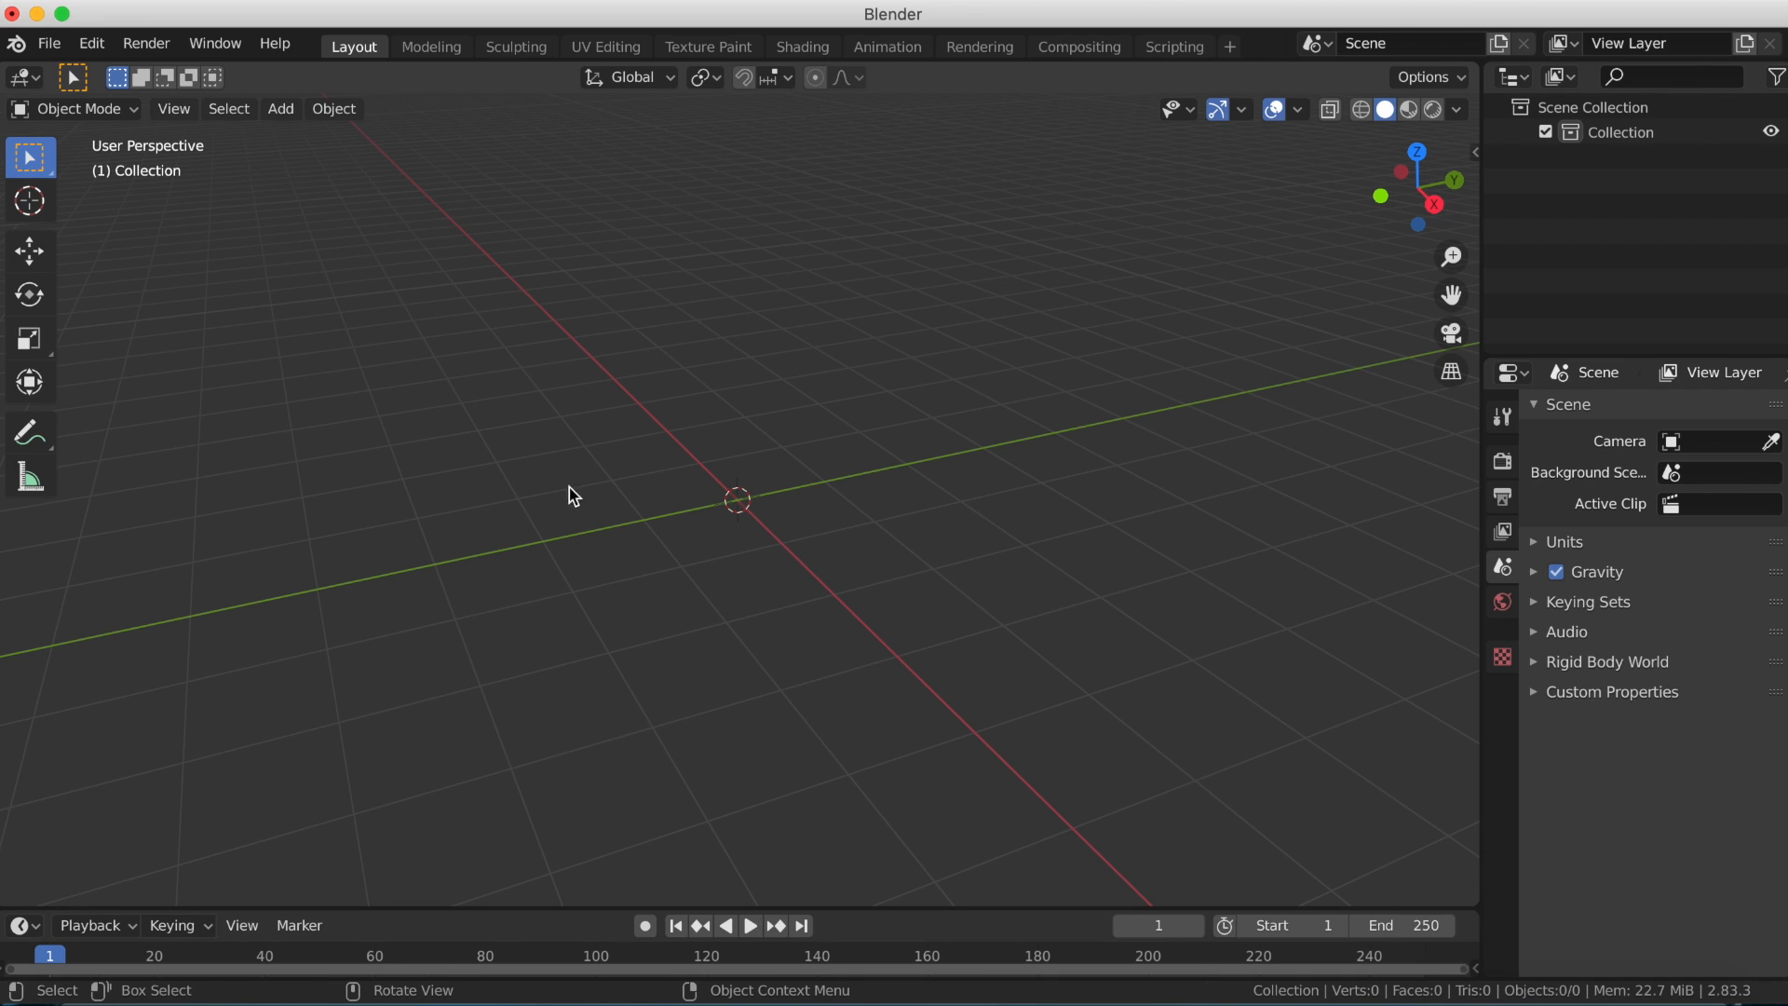
Add a UV sphere mesh to the empty scene.
key("shift+a")
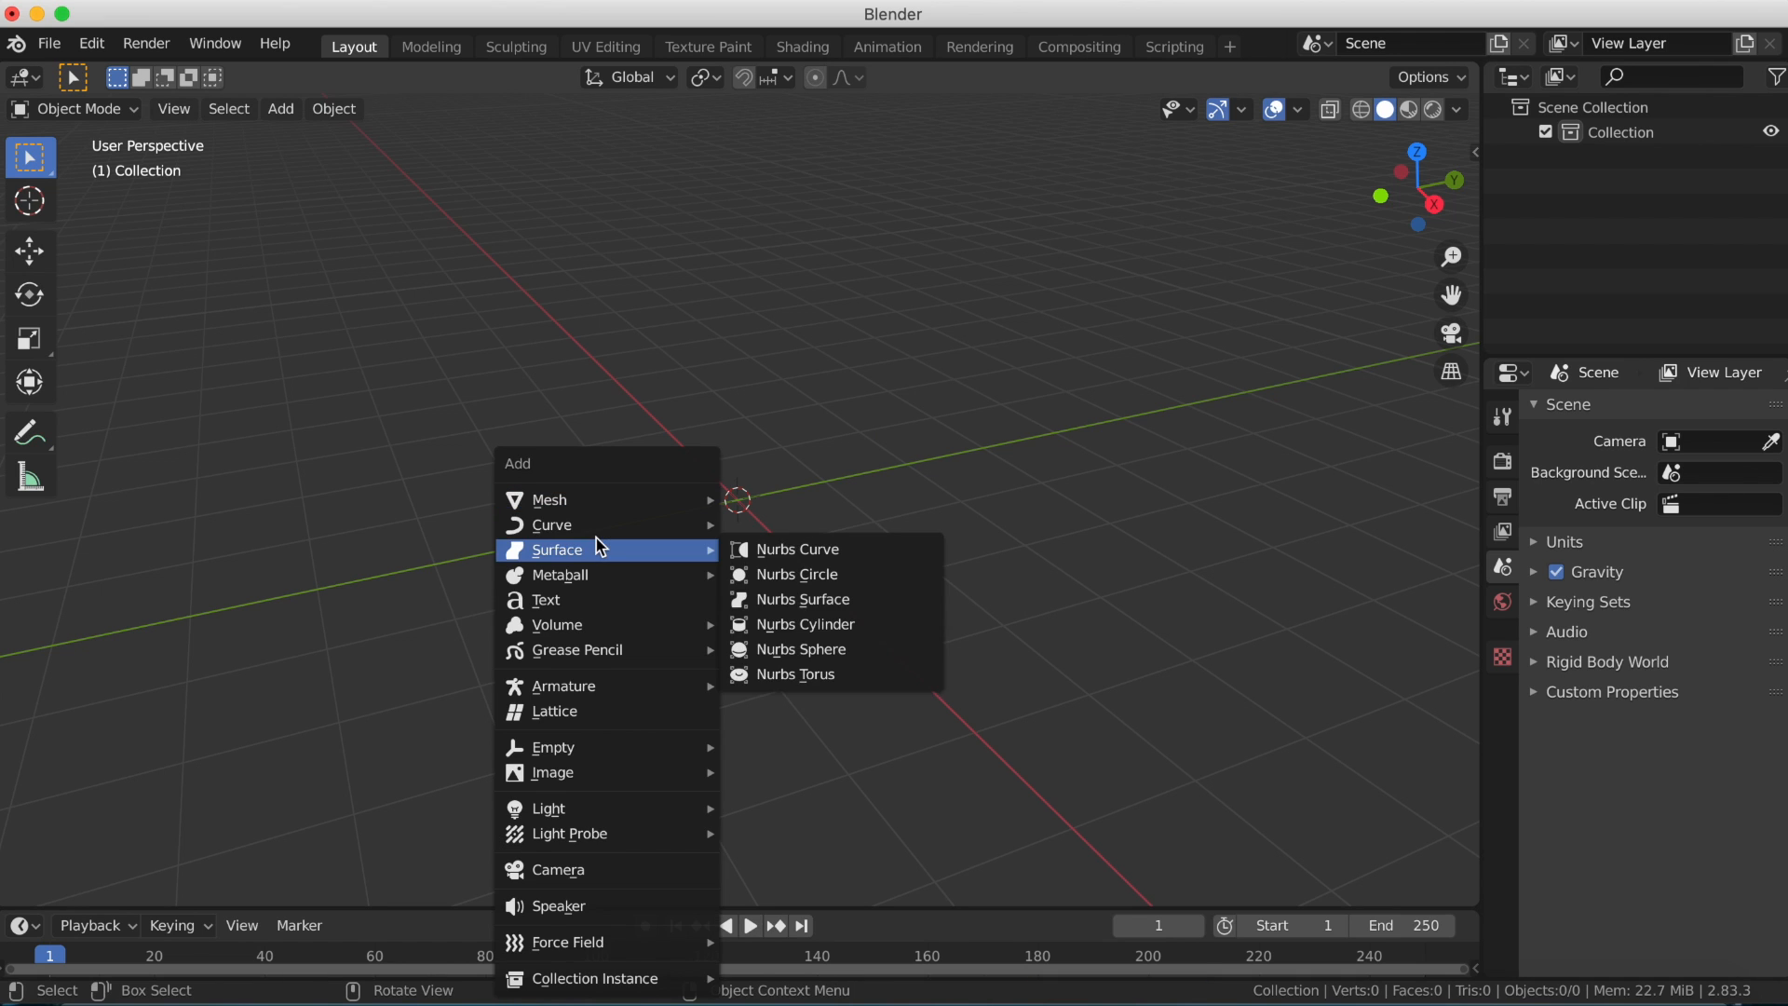
mouse_move(602, 505)
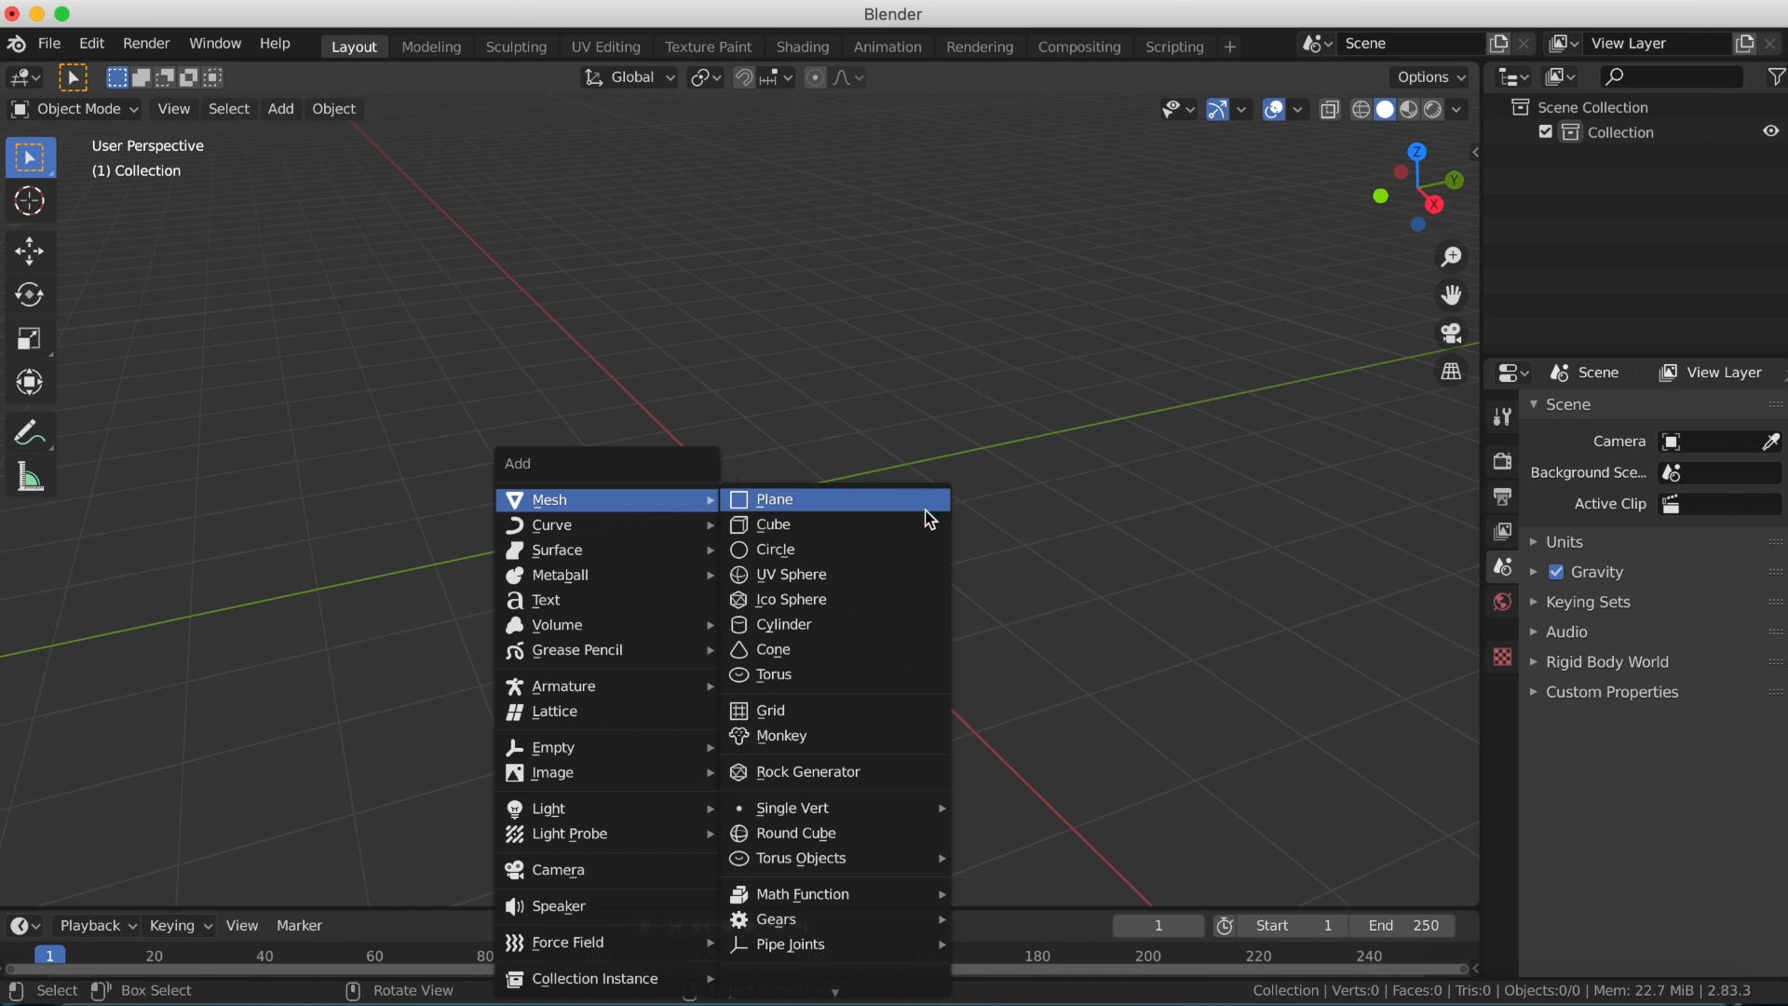
left_click(857, 591)
scroll(911, 553, "up", 5)
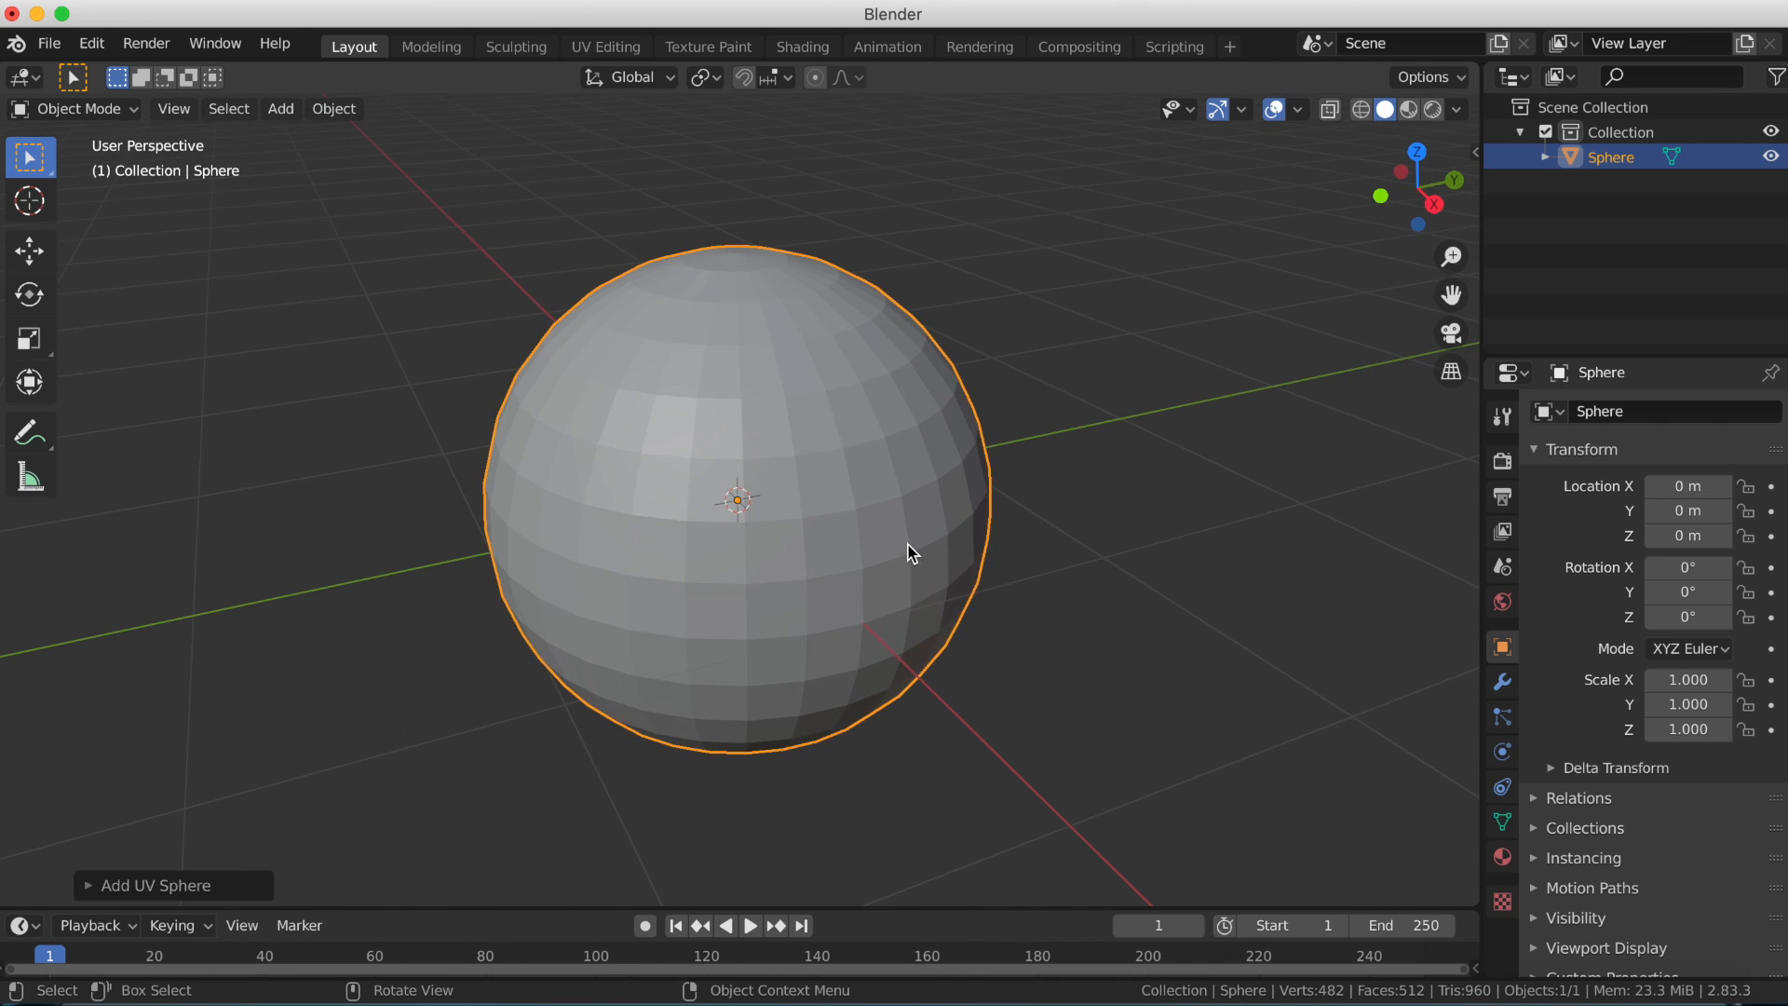
Apply Shade Smooth to the UV sphere.
right_click(857, 441)
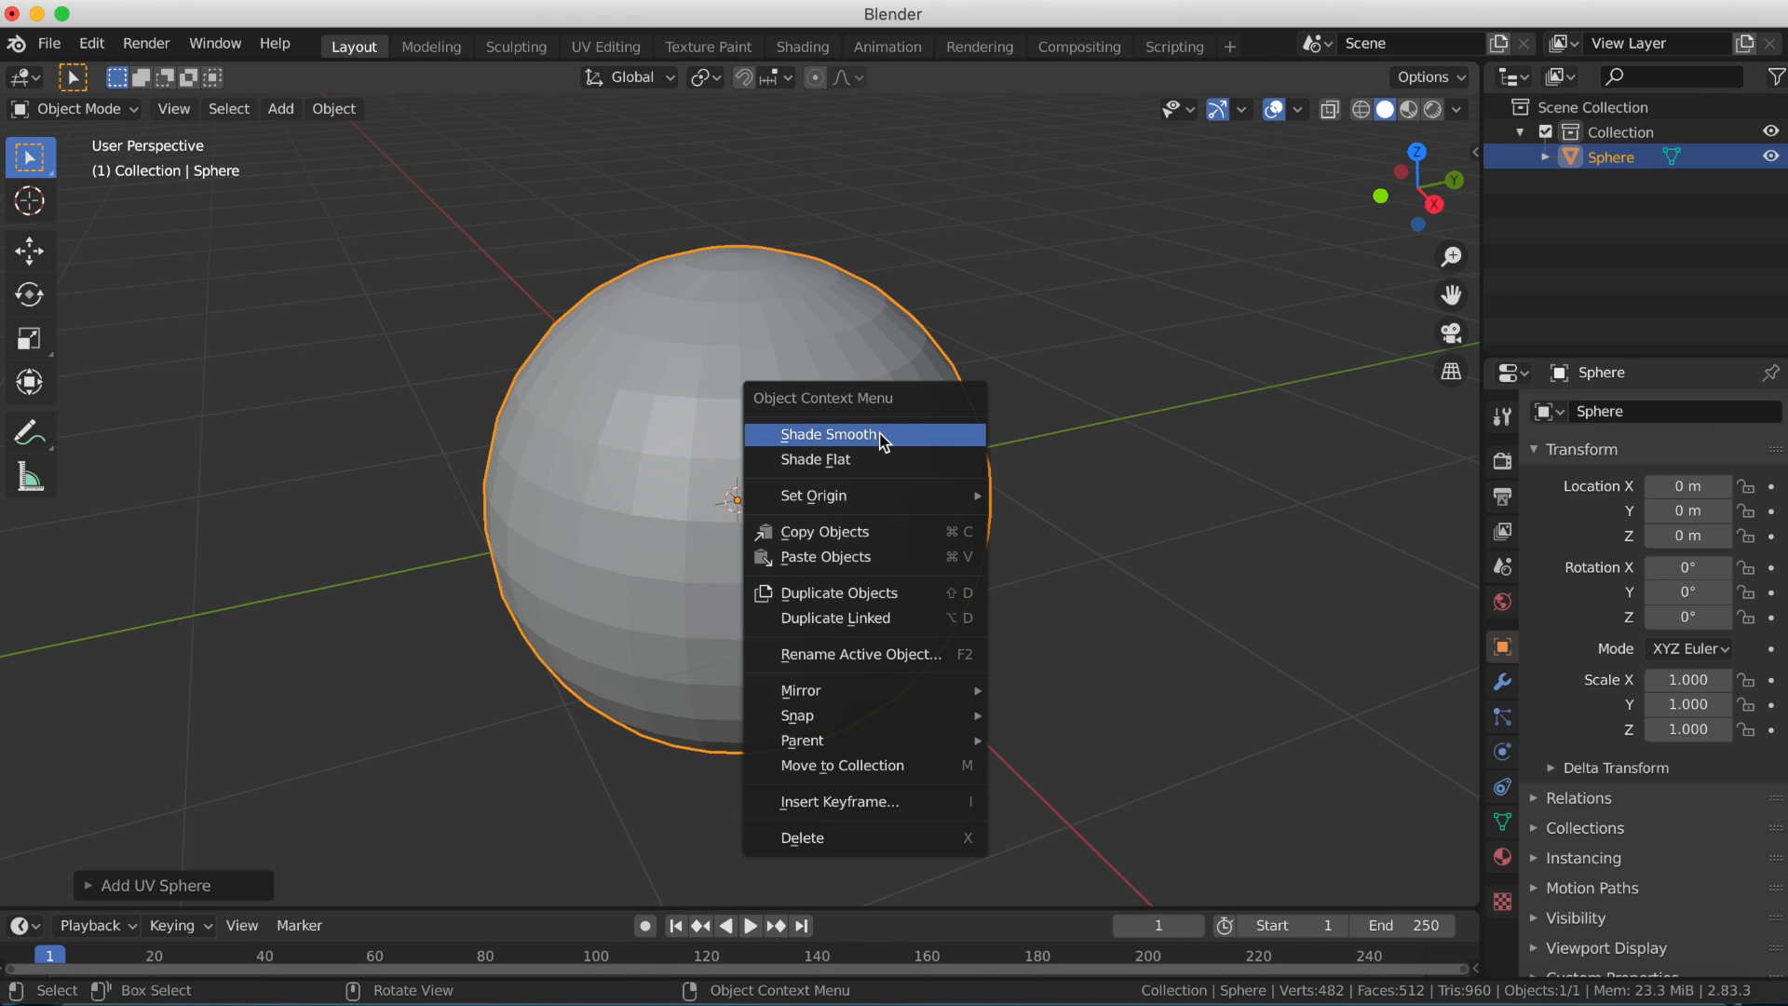
left_click(882, 439)
scroll(940, 473, "down", 2)
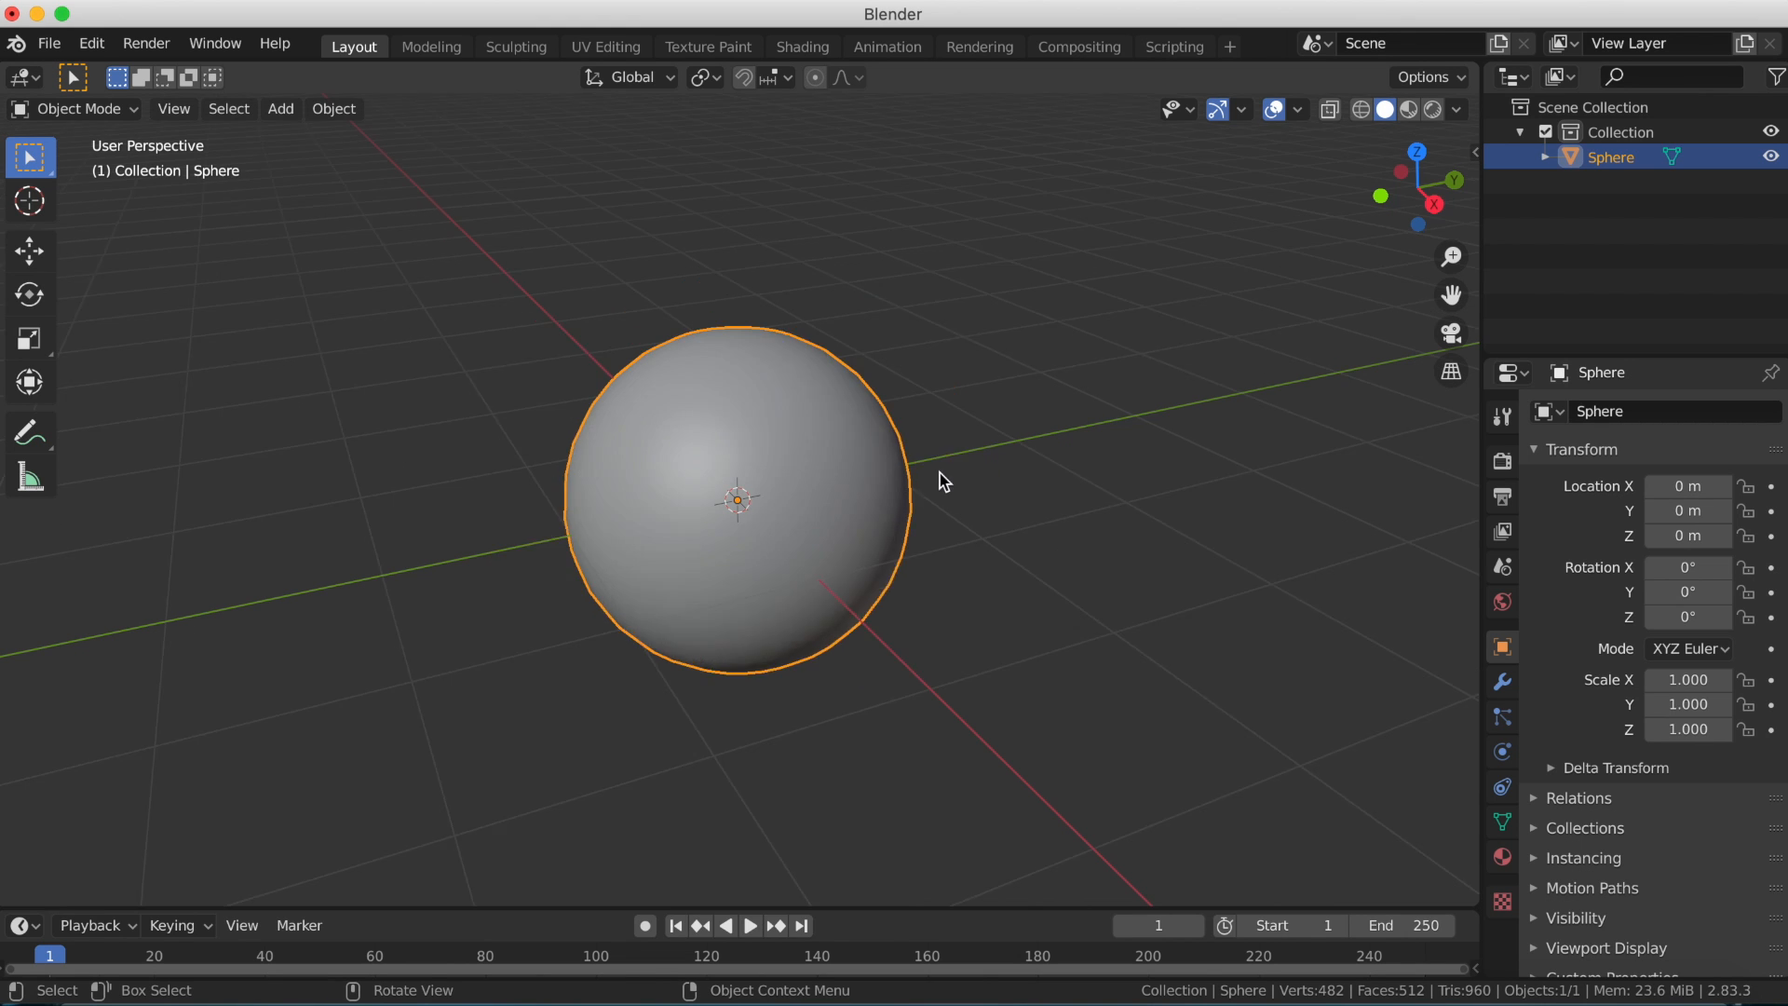
scroll(942, 479, "up", 4)
right_click(905, 471)
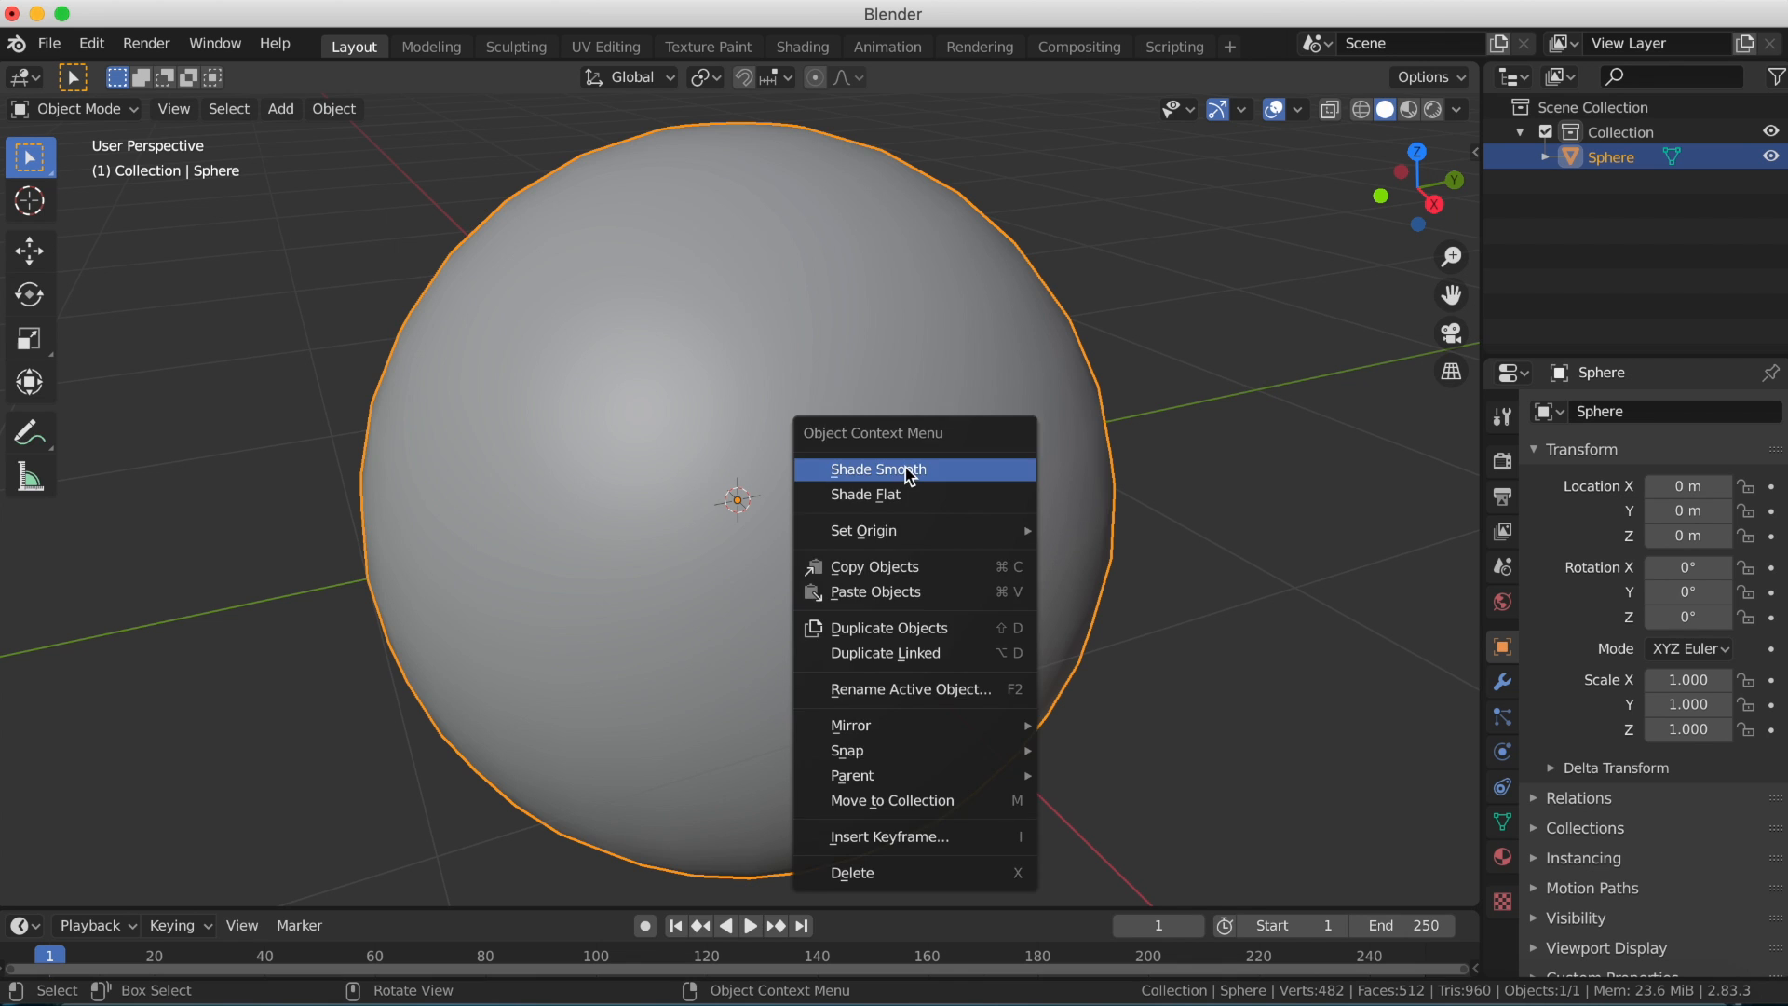
left_click(908, 471)
scroll(894, 479, "down", 7)
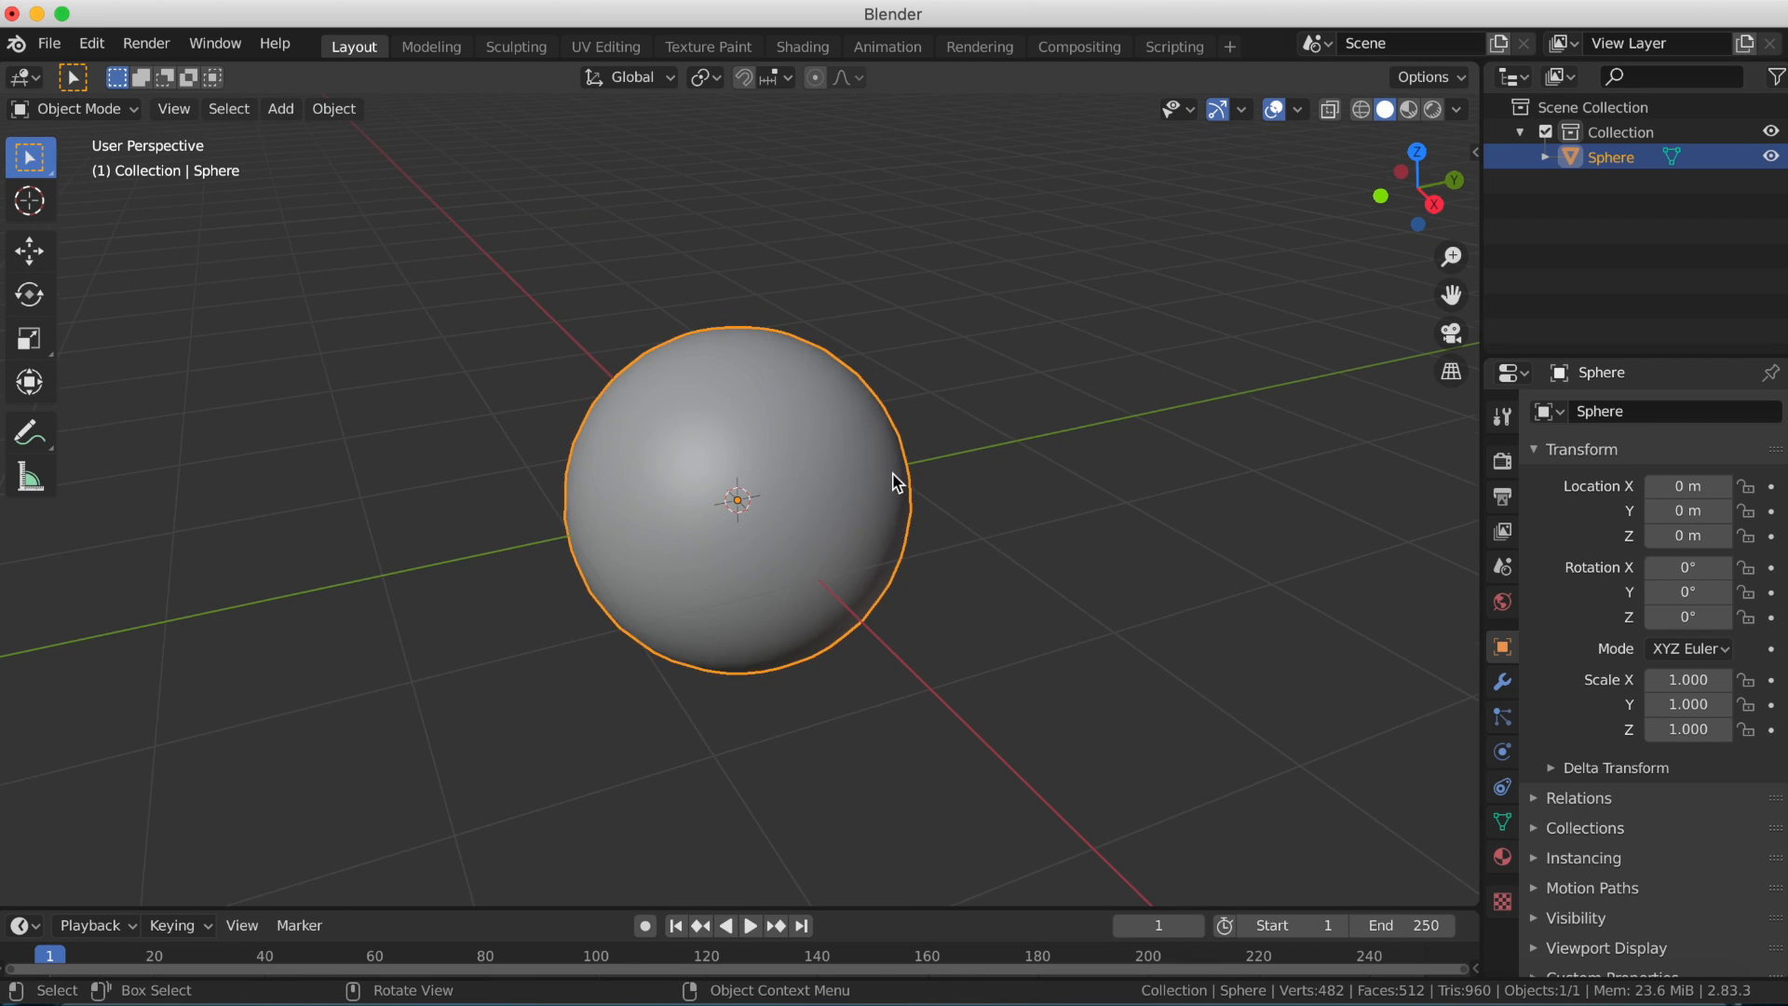
scroll(890, 478, "up", 1)
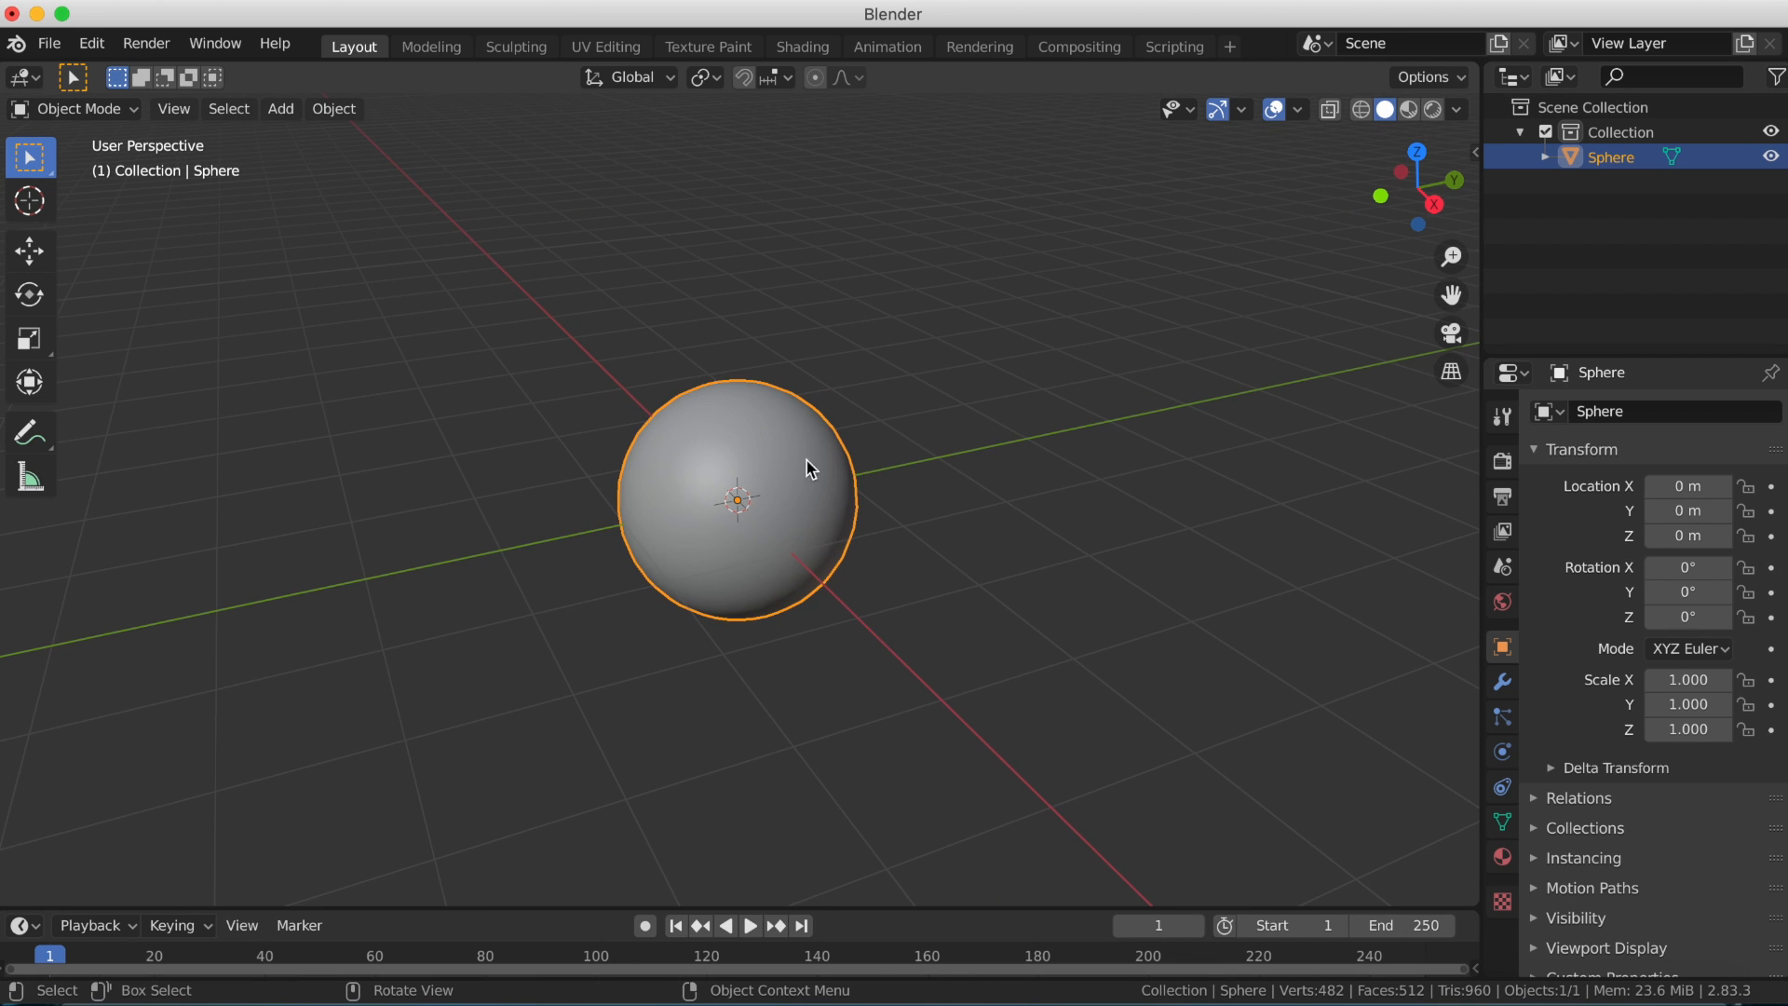
Switch to the Sculpting workspace to work on the sphere in Sculpt Mode.
left_click(512, 47)
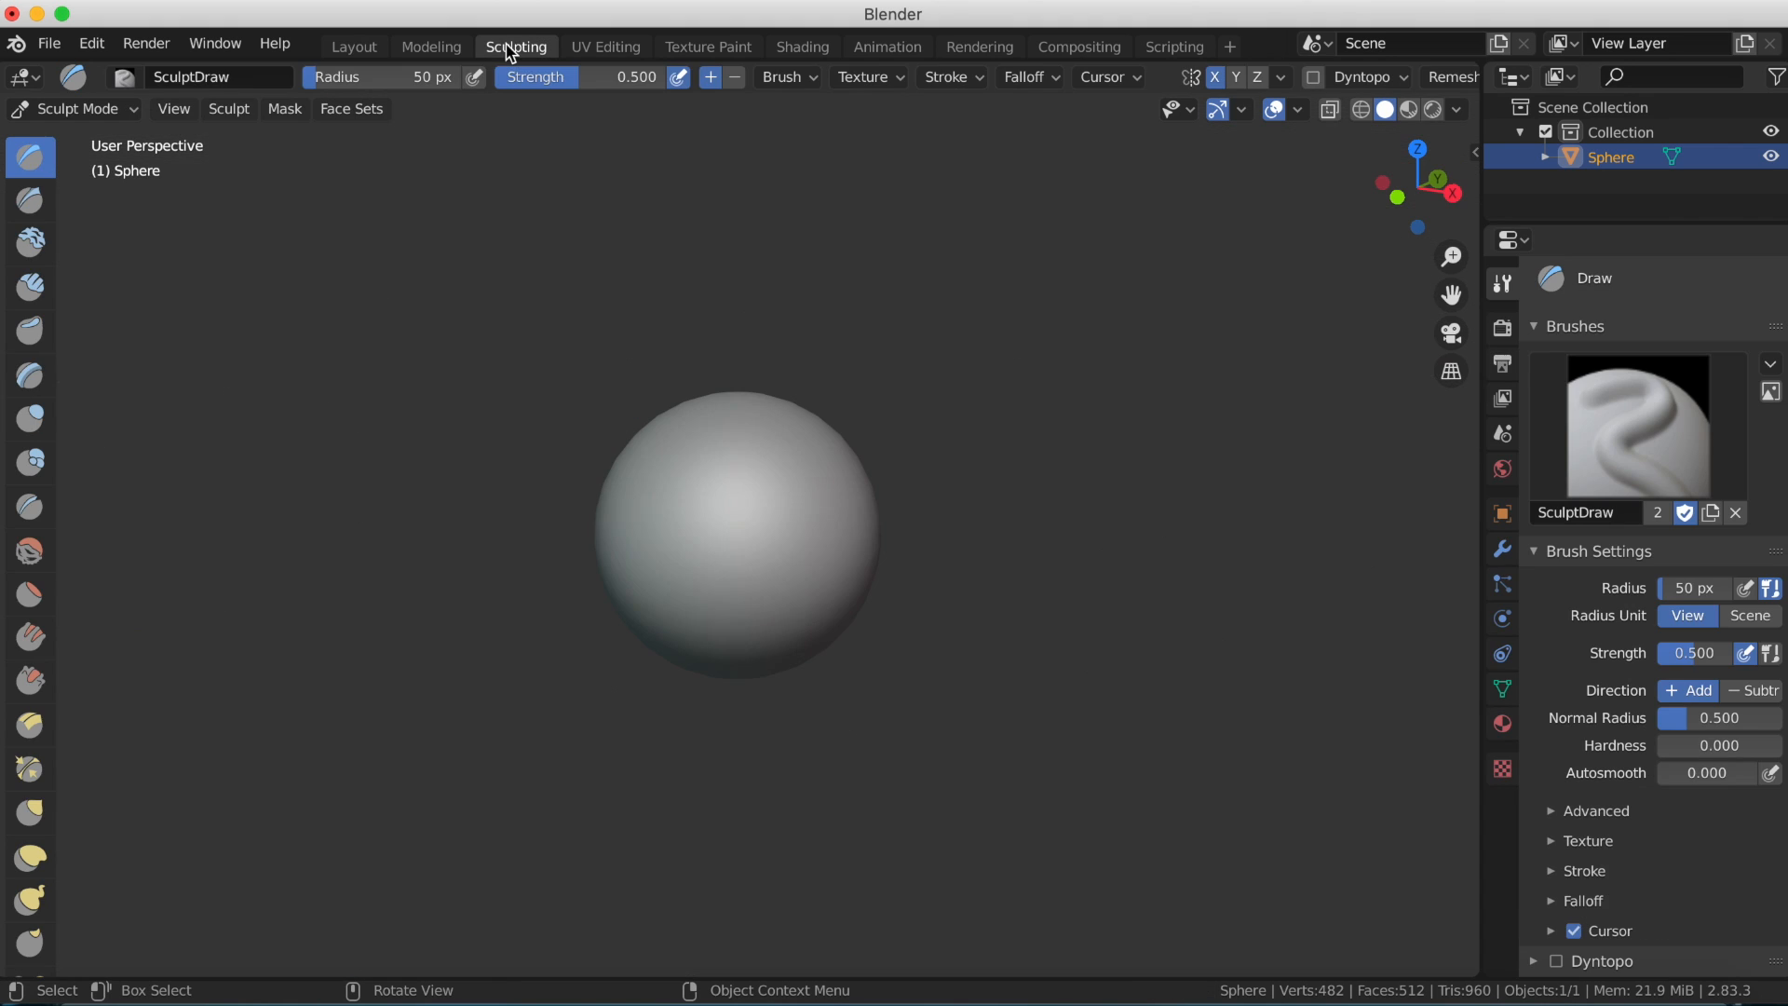
scroll(648, 477, "up", 2)
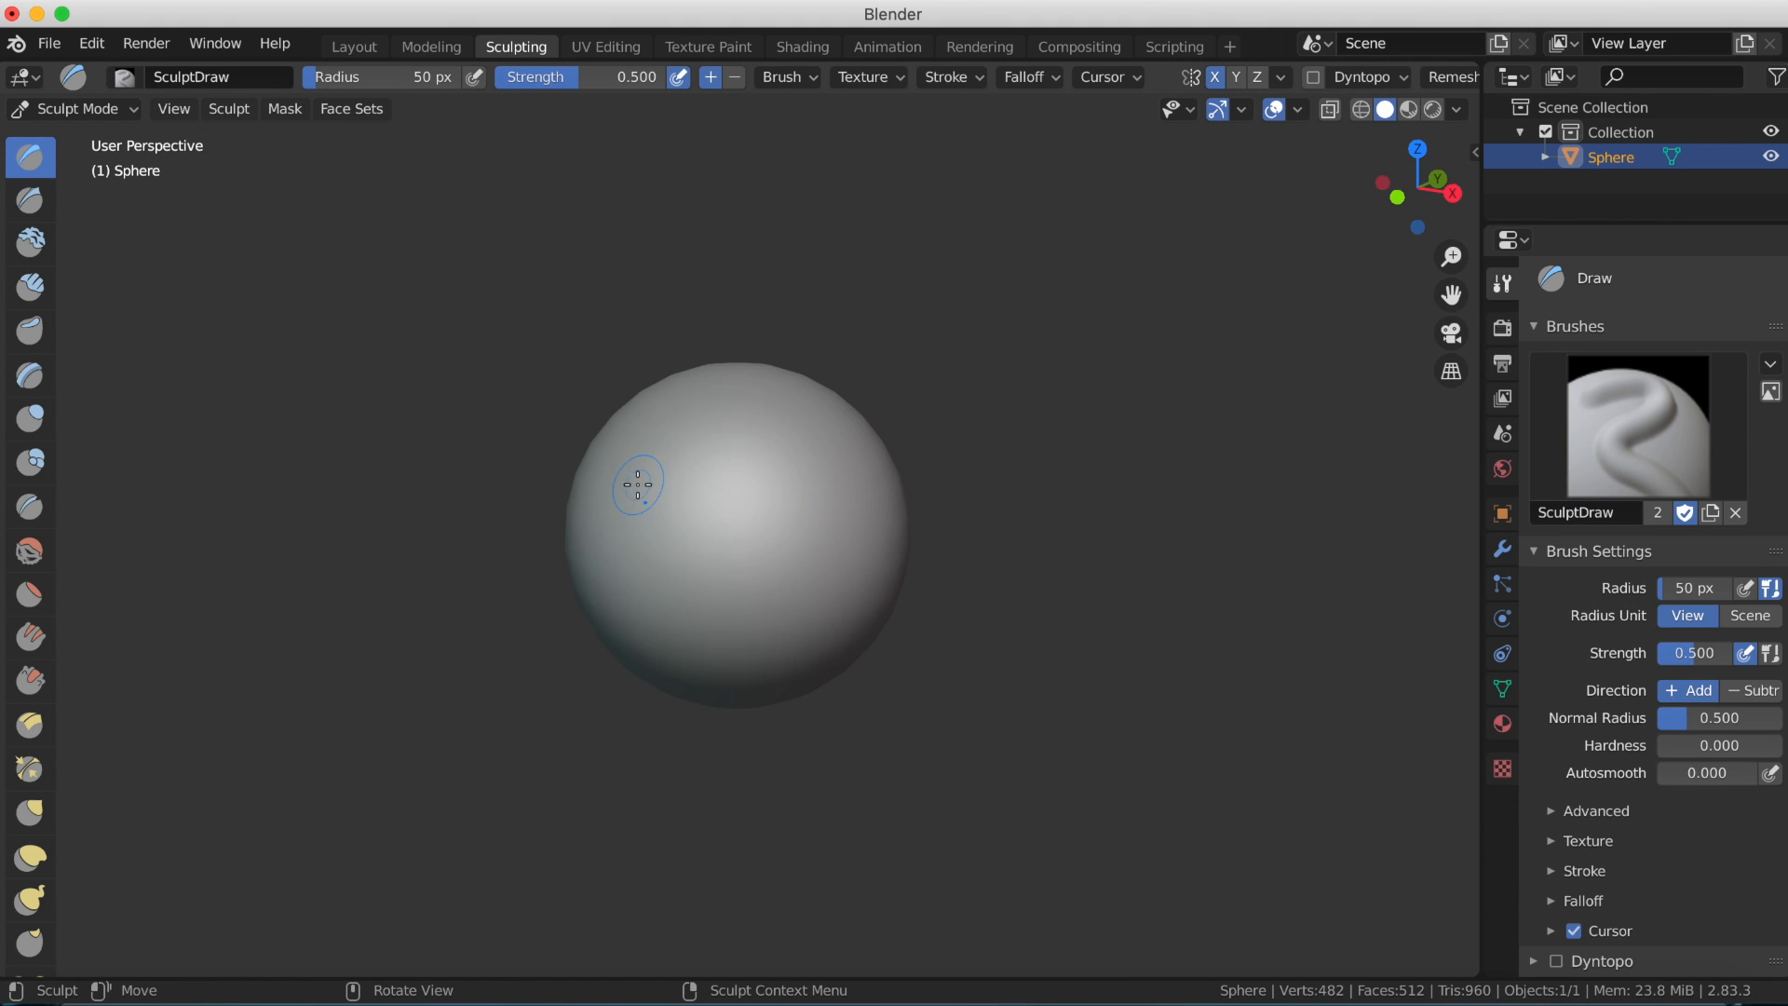
mouse_move(59, 451)
left_mouse_down()
mouse_move(61, 860)
mouse_move(86, 425)
left_mouse_up()
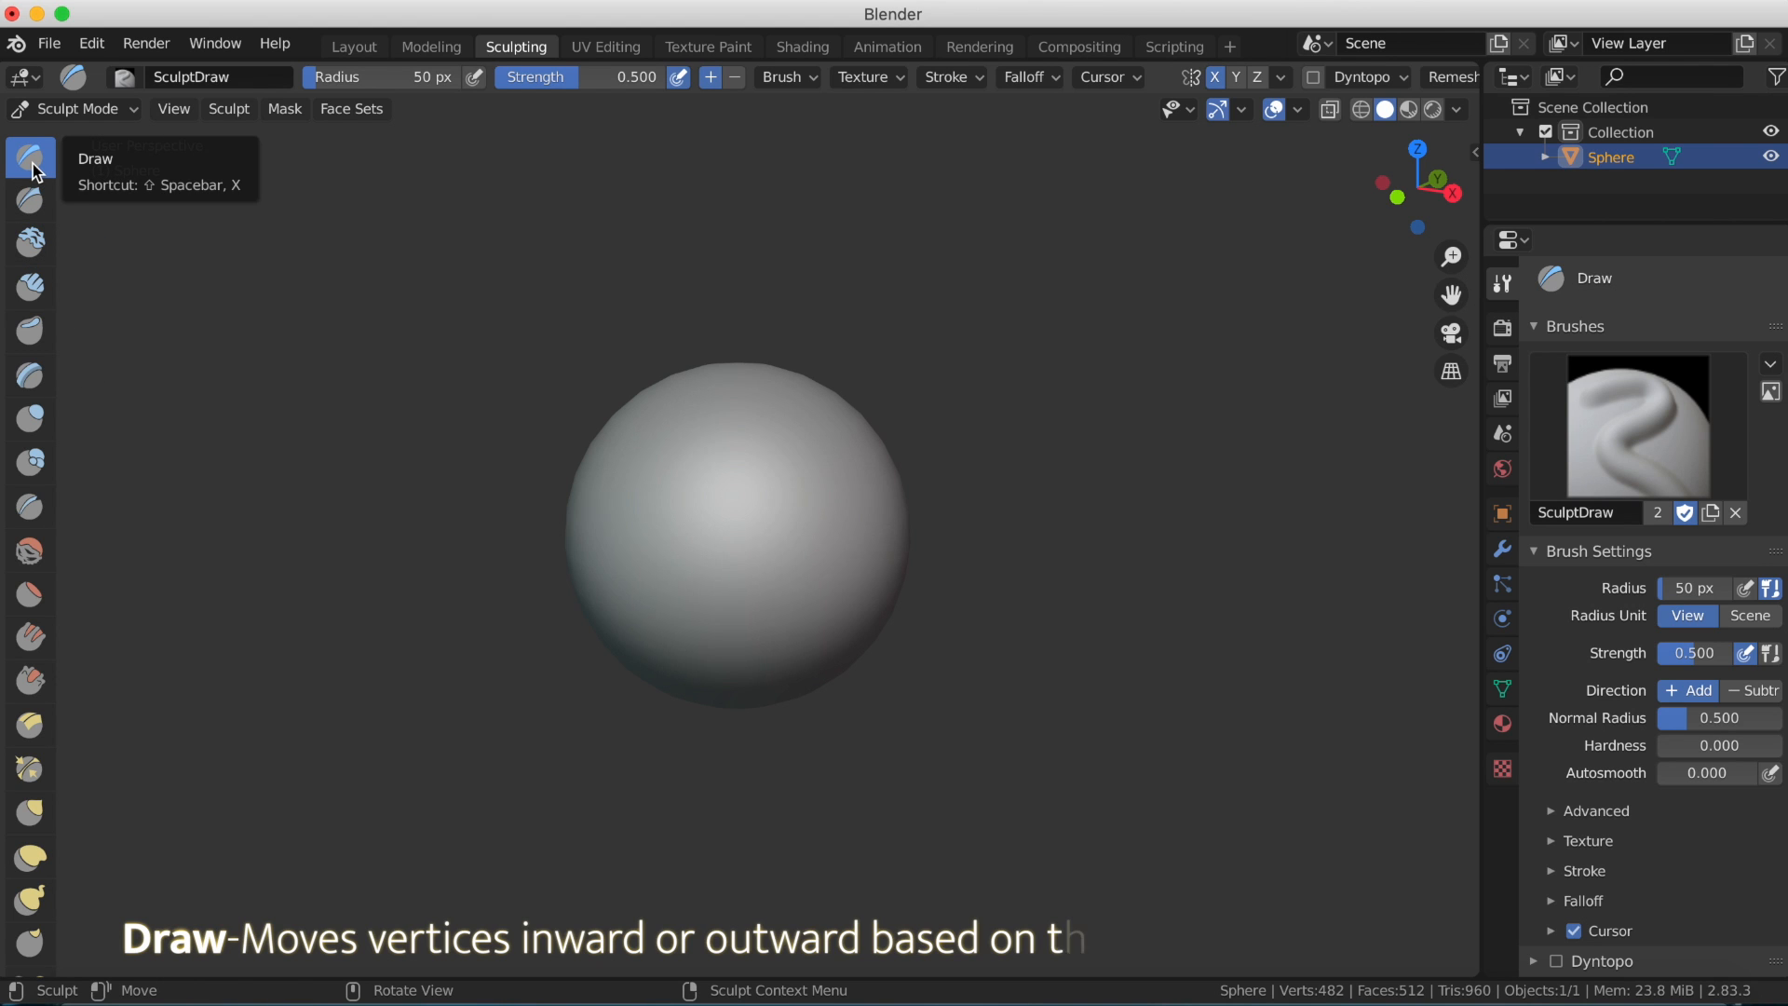
Sculpt several raised strokes on different sides of the sphere with the Draw brush in Add direction, radius 50 px and strength 0.500.
scroll(603, 424, "up", 3)
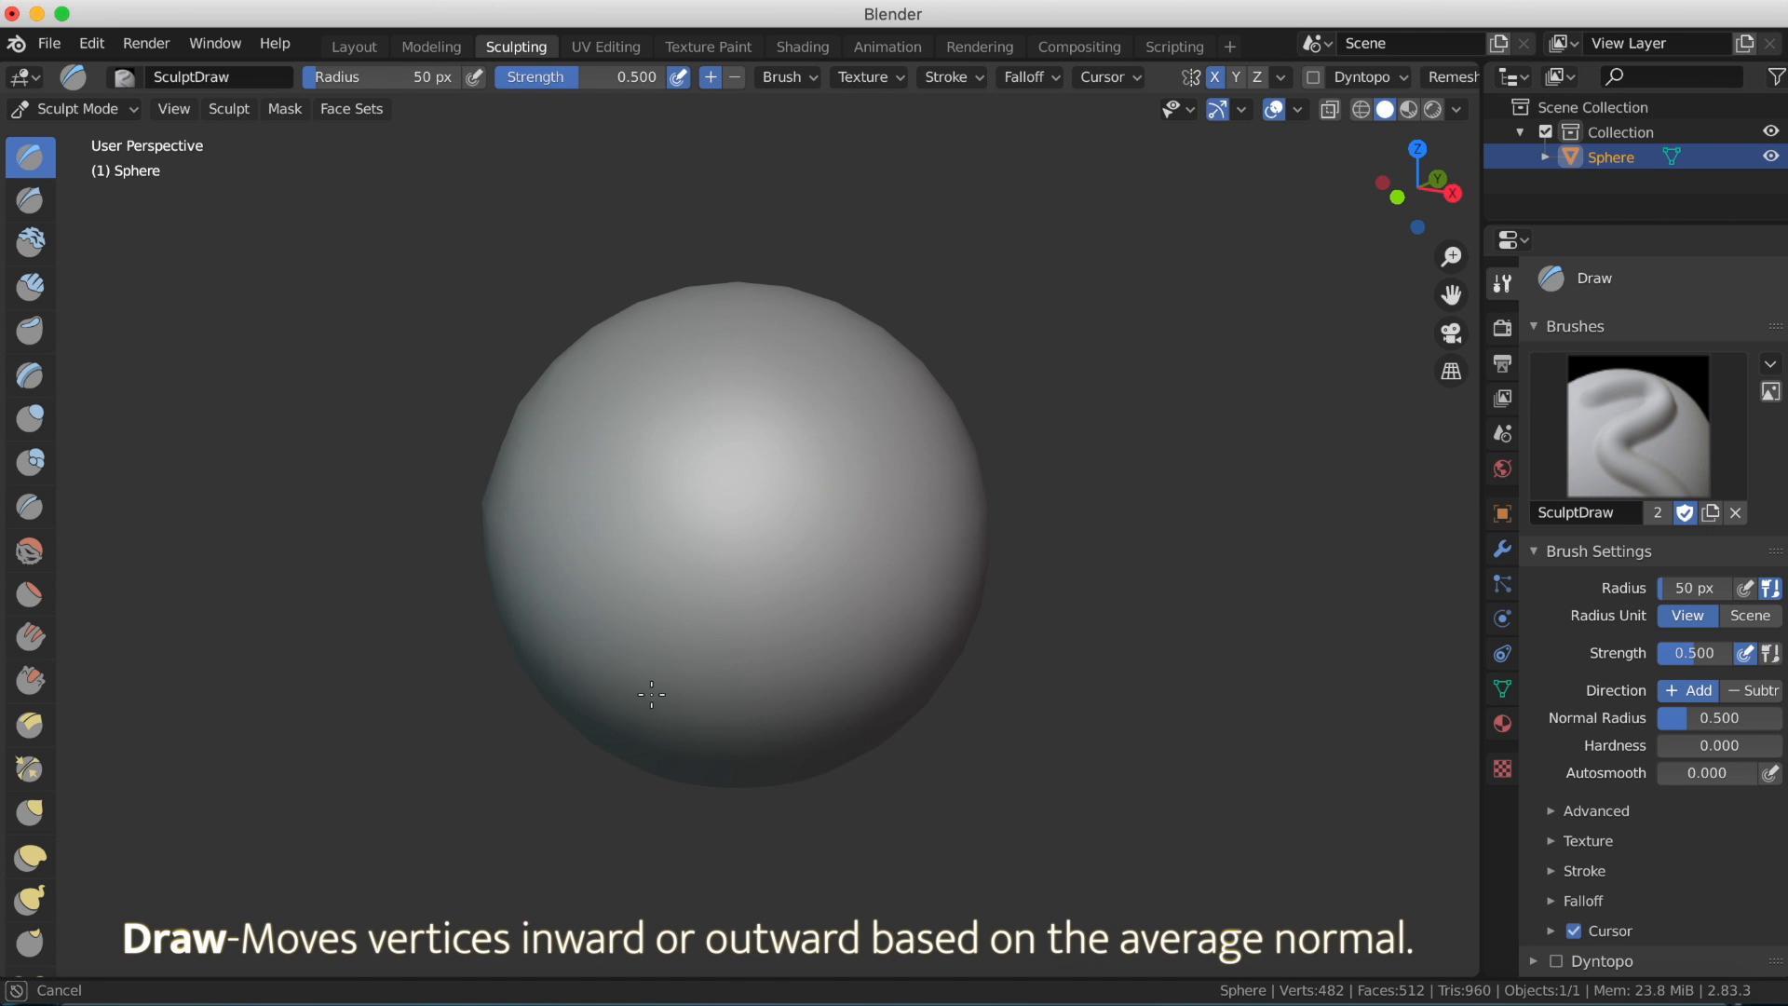
middle_click_drag(706, 619, 855, 596)
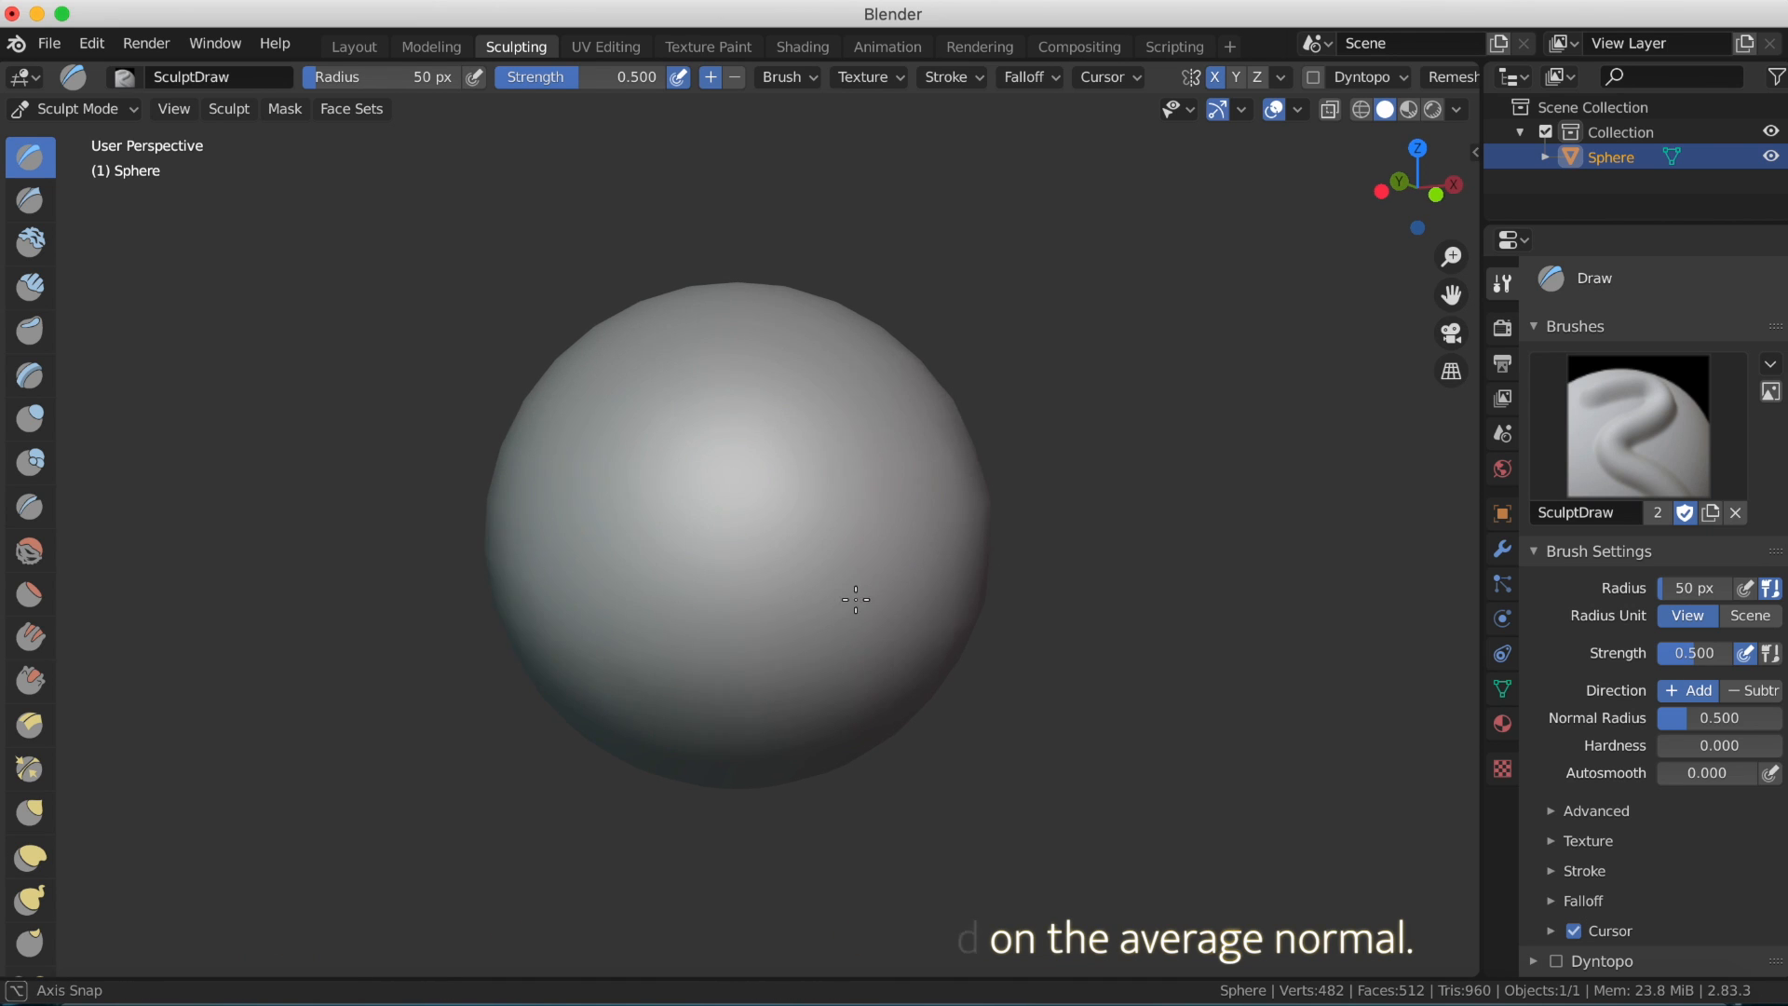
scroll(708, 601, "down", 1)
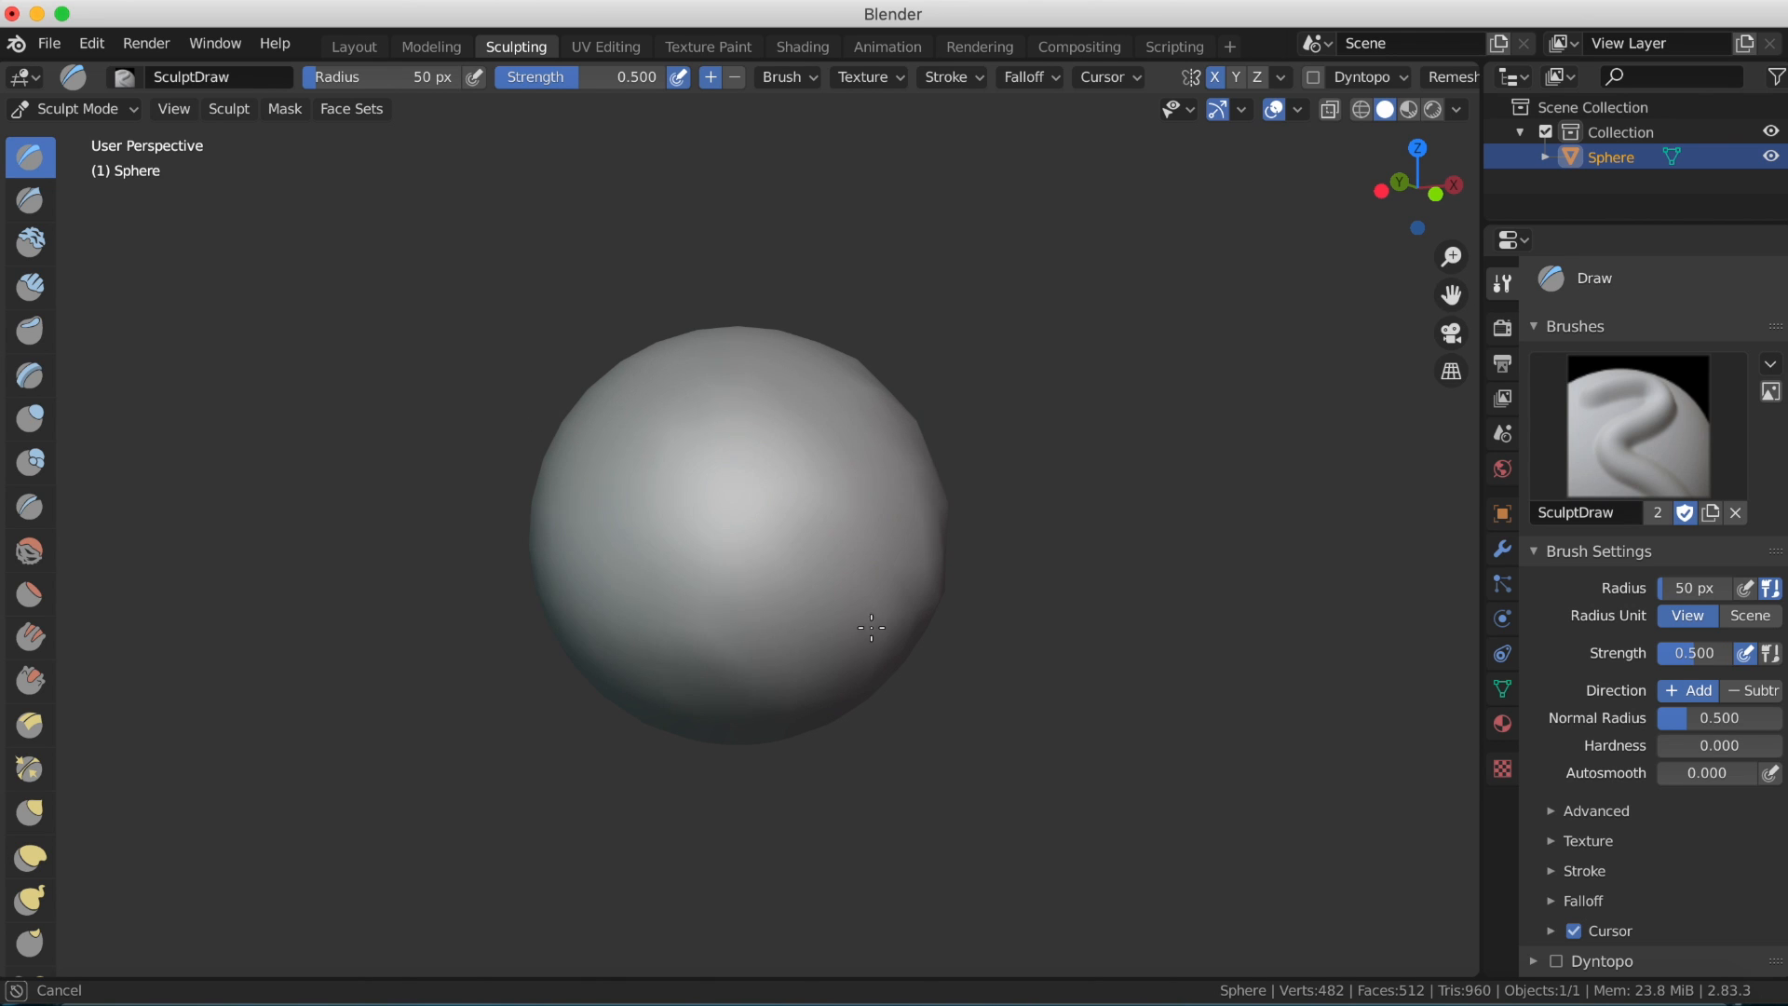
left_click_drag(759, 576, 699, 567)
mouse_move(845, 547)
middle_mouse_down()
mouse_move(679, 547)
mouse_move(632, 590)
middle_mouse_up()
left_click_drag(691, 541, 766, 526)
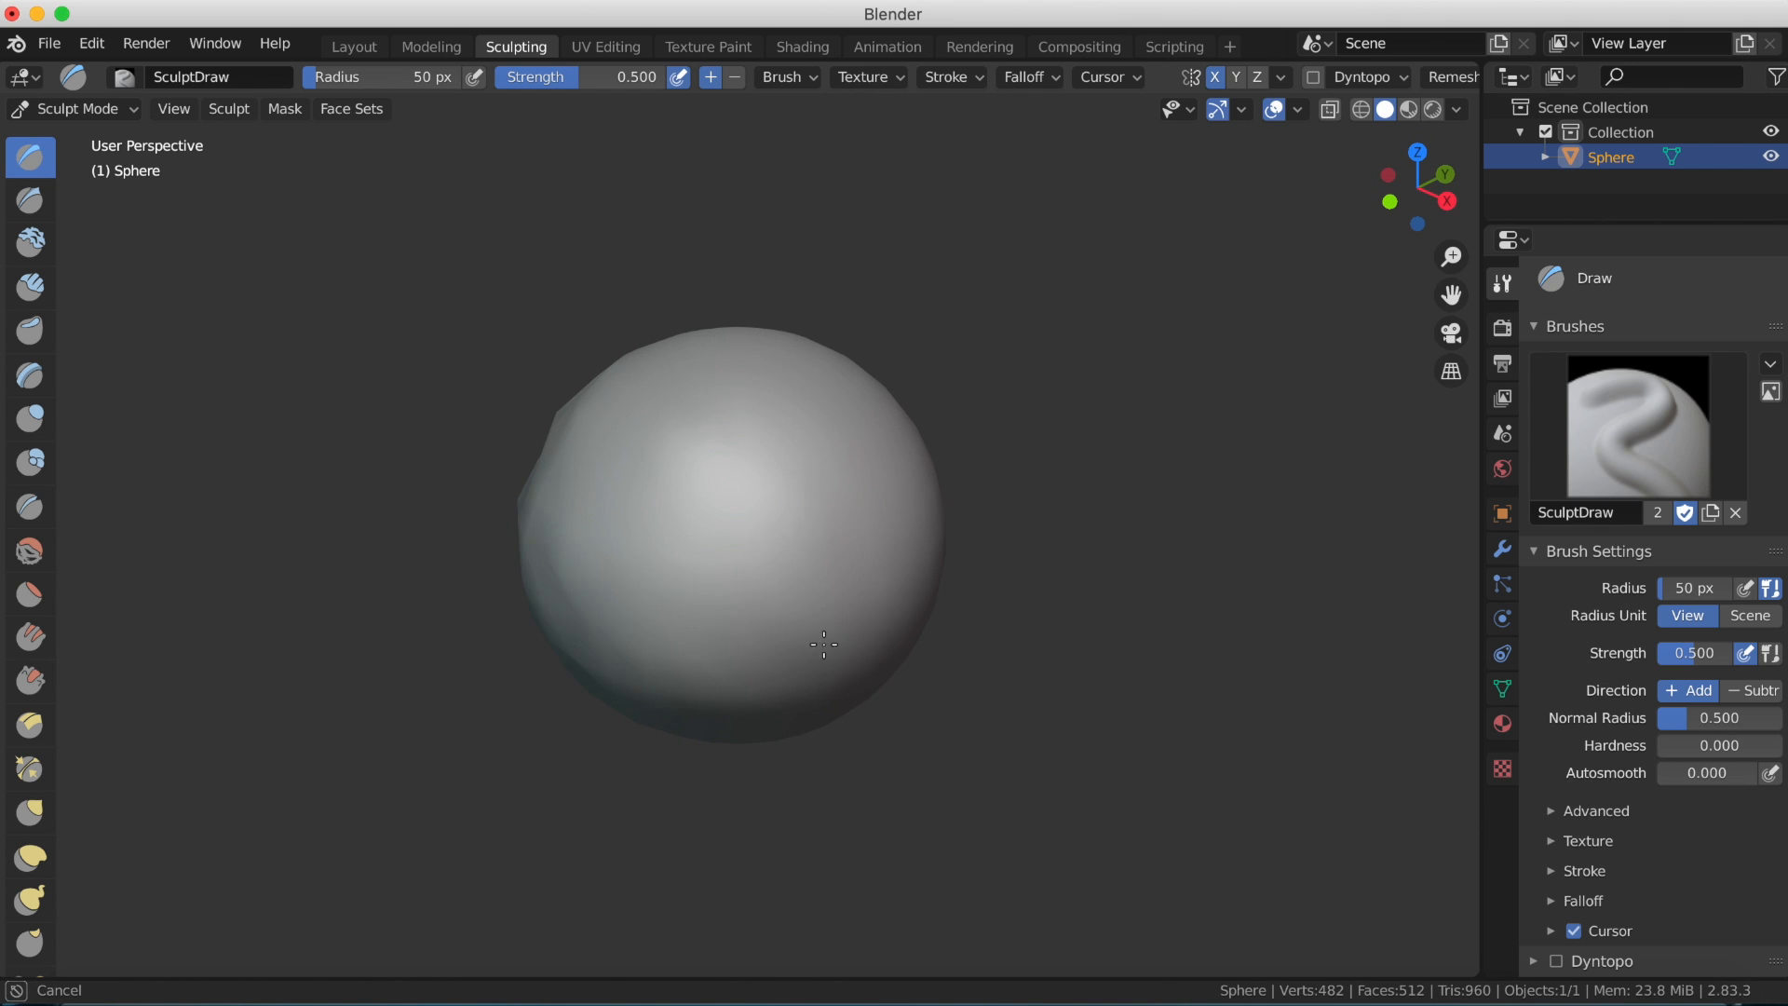
left_click_drag(824, 644, 759, 652)
left_click_drag(758, 546, 893, 508)
left_click_drag(742, 552, 708, 542)
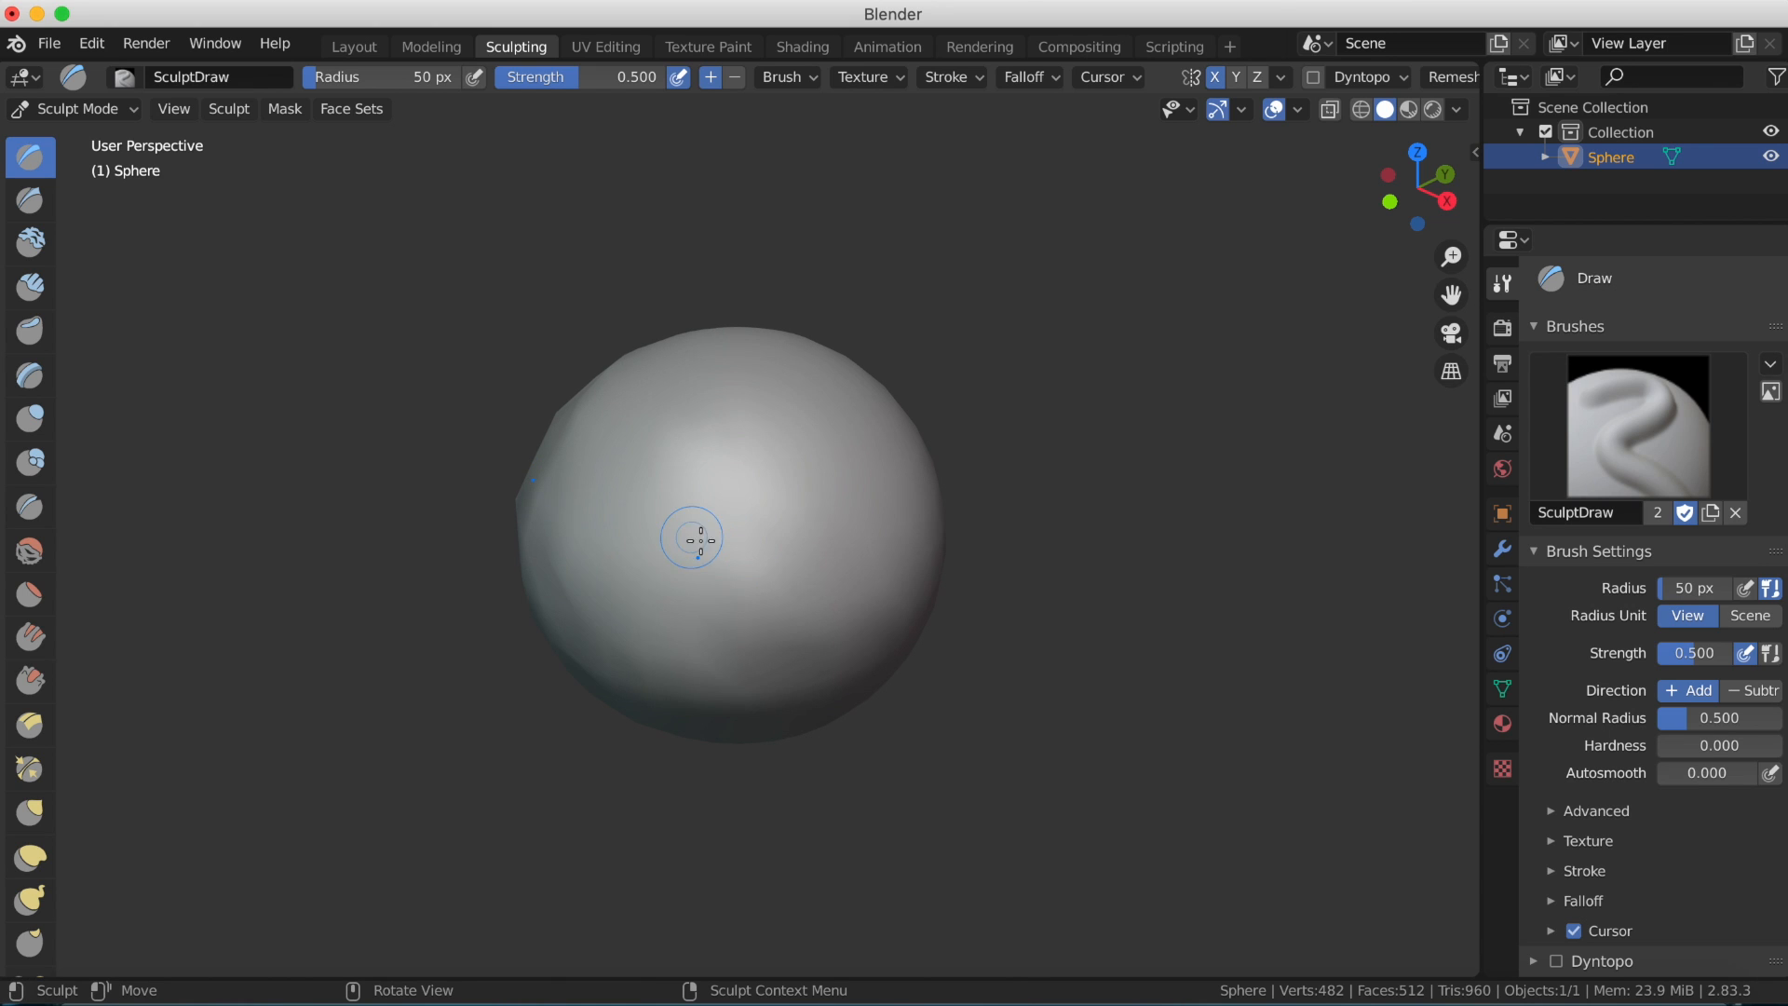
Set the Draw brush direction to Subtract and carve several indentations into the sphere, including one stroke with the direction inverted.
left_click(1757, 699)
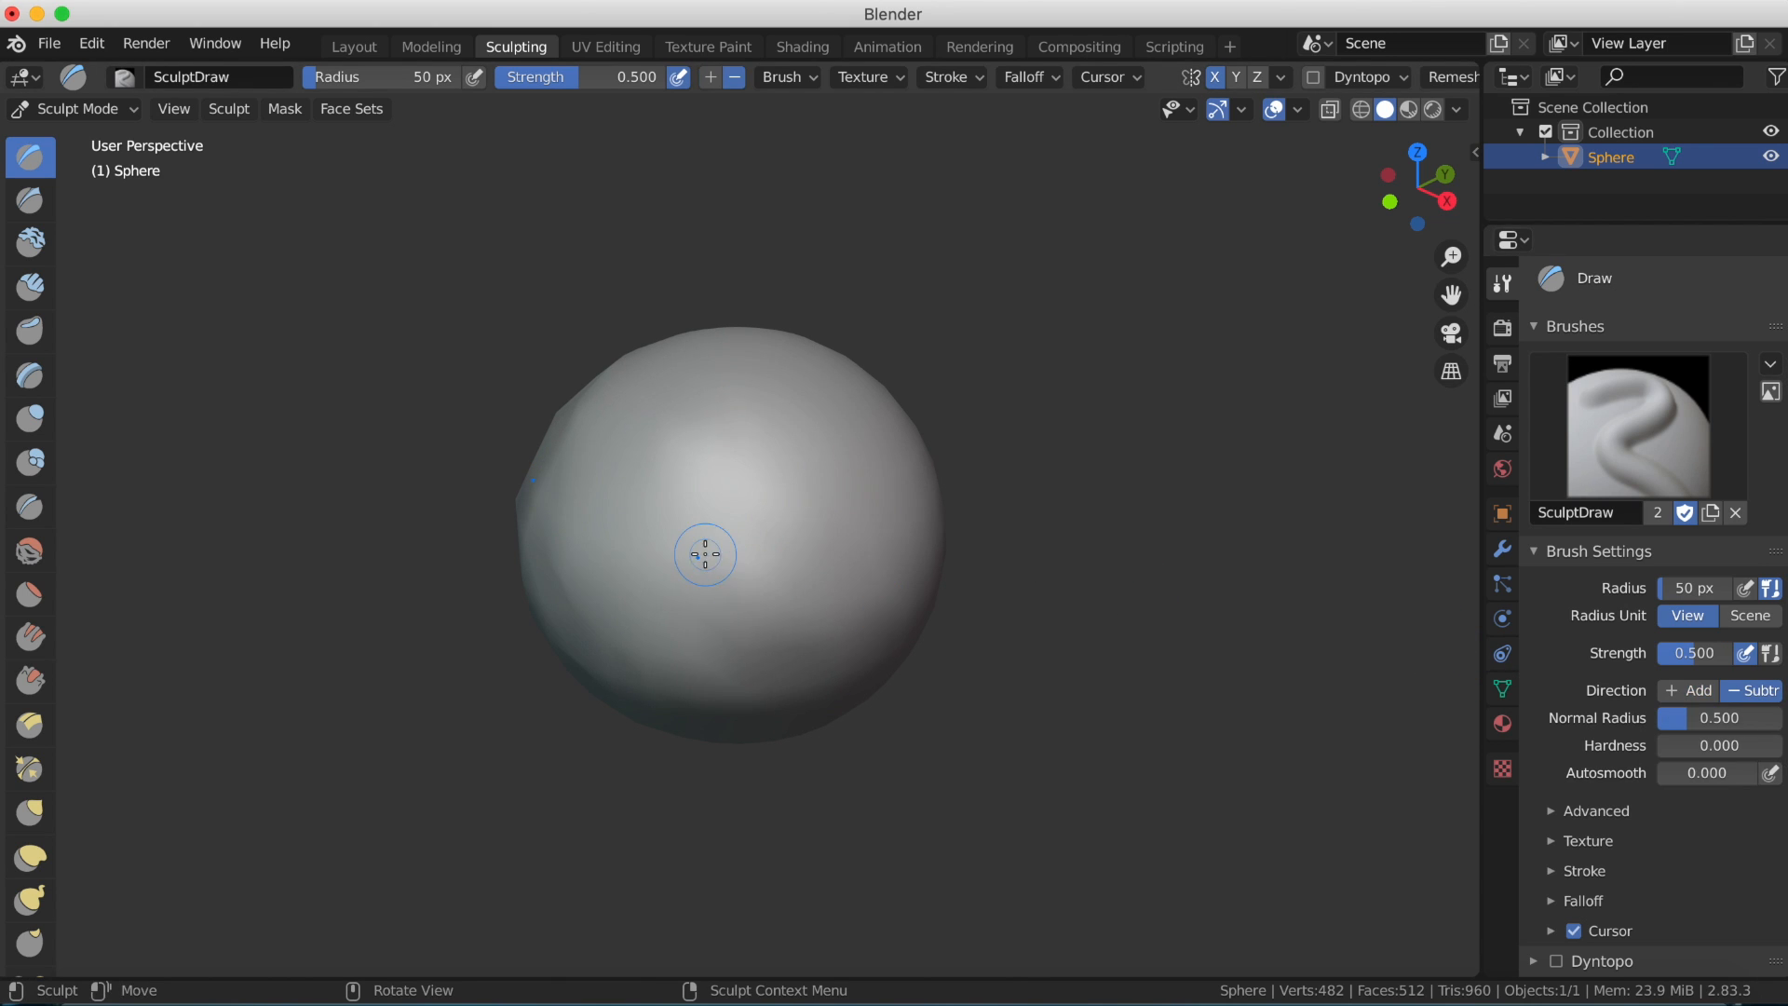
left_click_drag(703, 550, 679, 458)
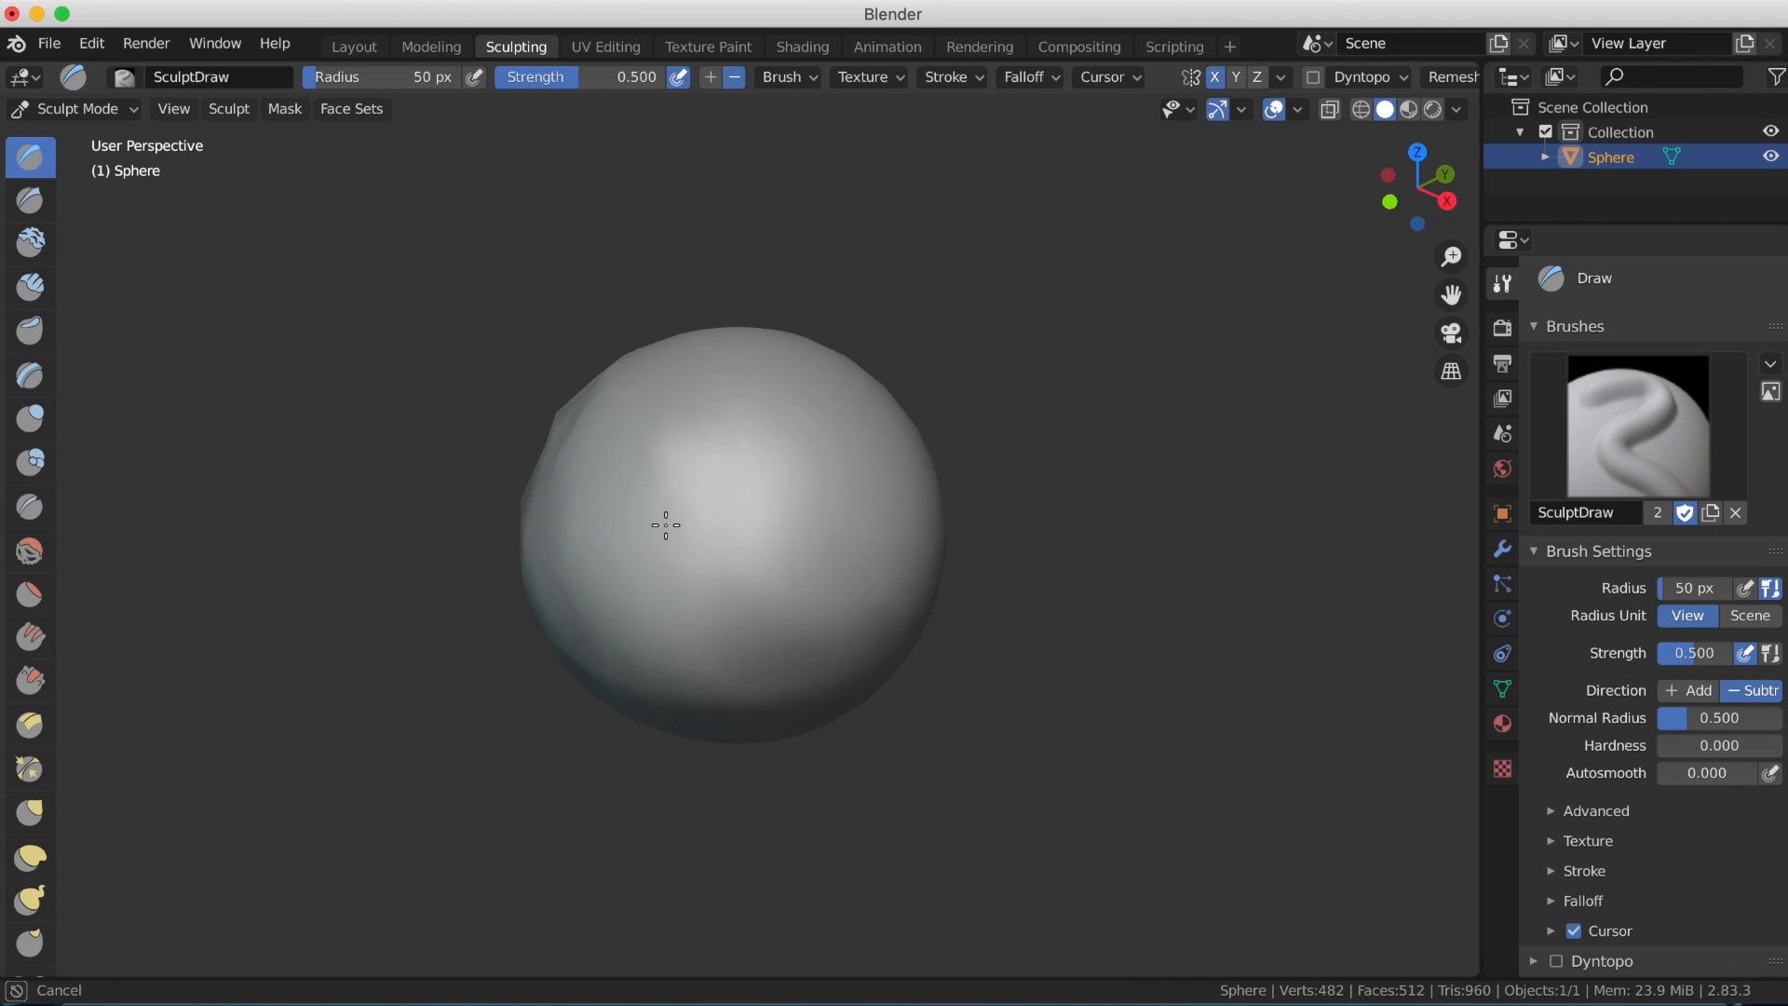
left_click_drag(666, 525, 668, 529)
mouse_move(670, 531)
middle_mouse_down()
mouse_move(835, 547)
mouse_move(803, 534)
middle_mouse_up()
scroll(801, 534, "up", 1)
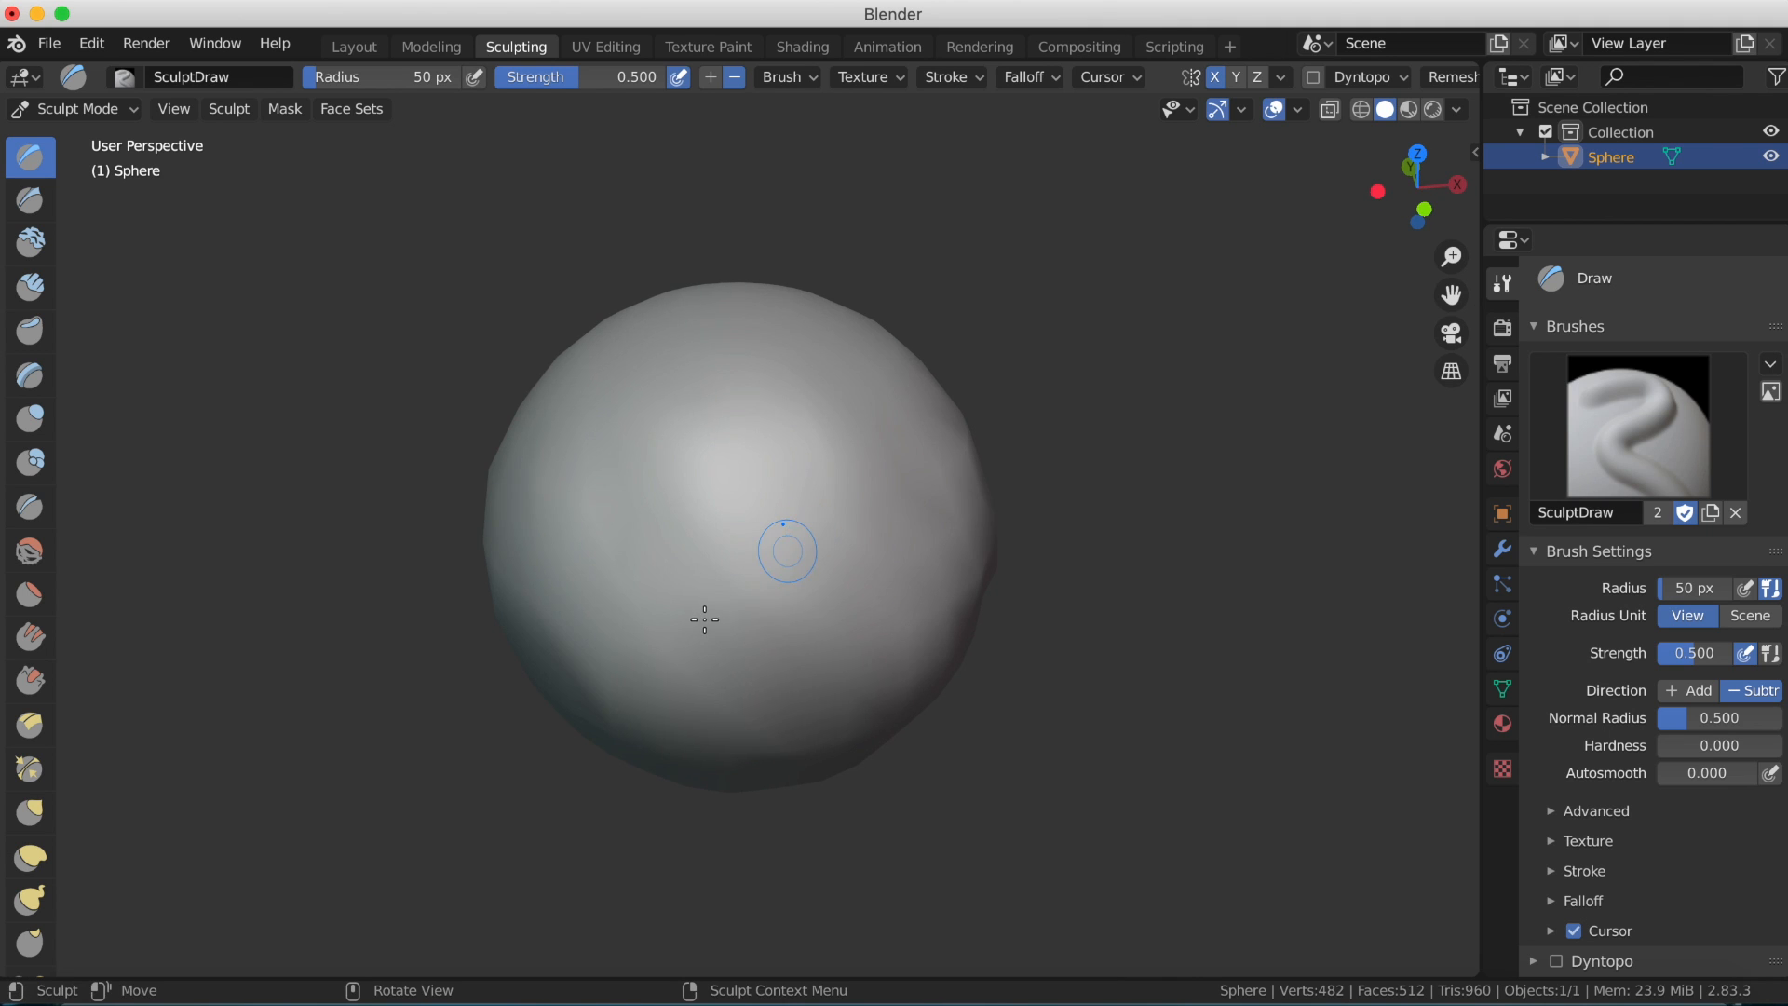
left_click_drag(705, 620, 600, 460)
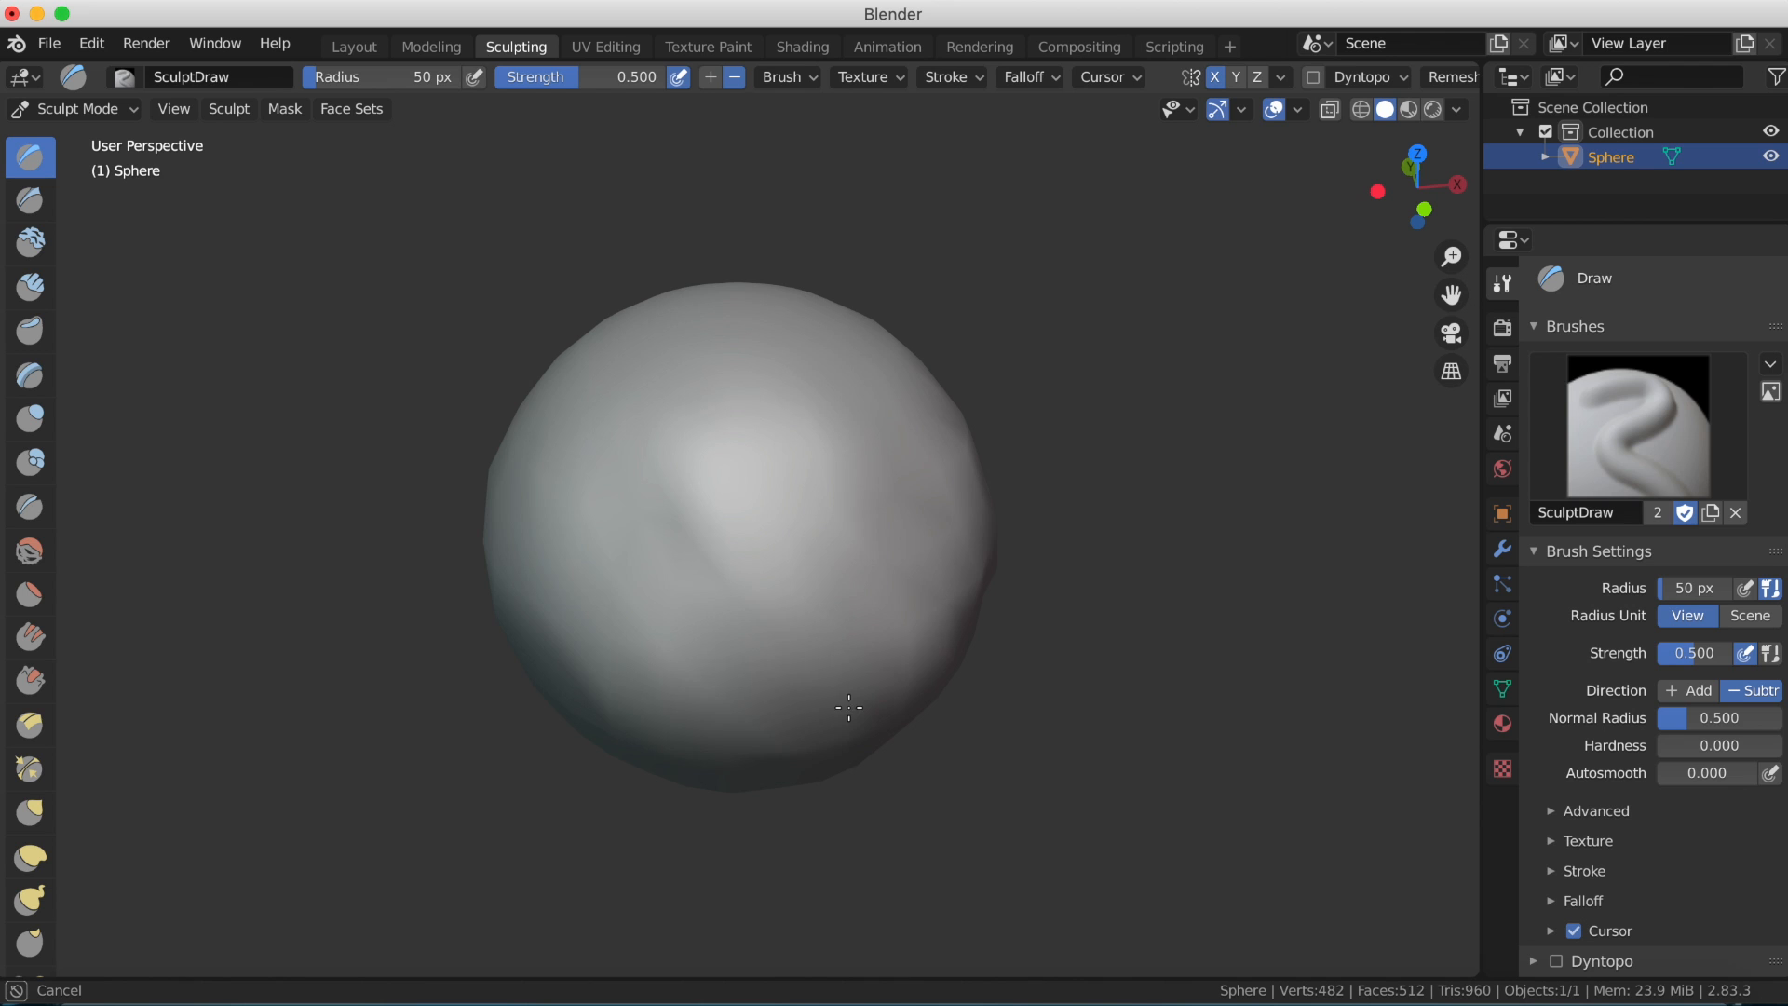
left_click_drag(885, 563, 883, 570)
mouse_move(738, 651)
left_mouse_down()
mouse_move(687, 649)
mouse_move(659, 578)
left_mouse_up()
left_click_drag(605, 466, 598, 499, "ctrl")
mouse_move(699, 642)
middle_mouse_down()
mouse_move(834, 614)
mouse_move(586, 613)
middle_mouse_up()
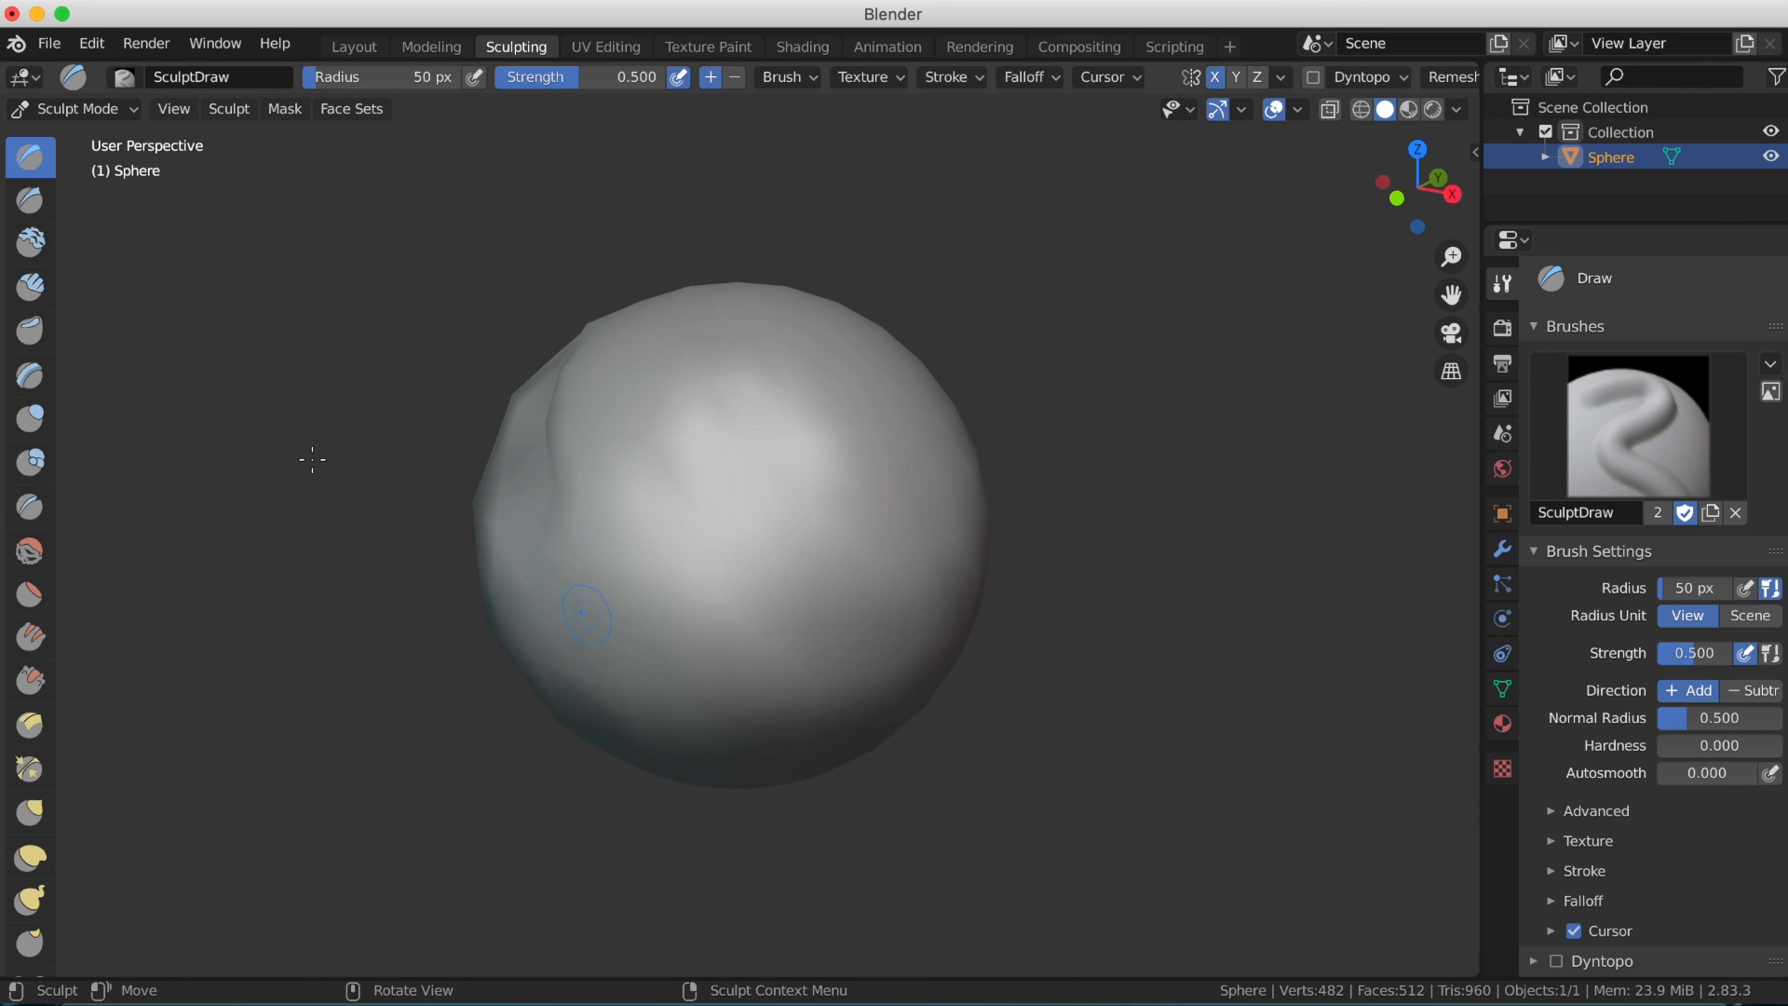
Carve several sharp creases around the sphere with the Draw Sharp brush in Subtract direction.
left_click(28, 214)
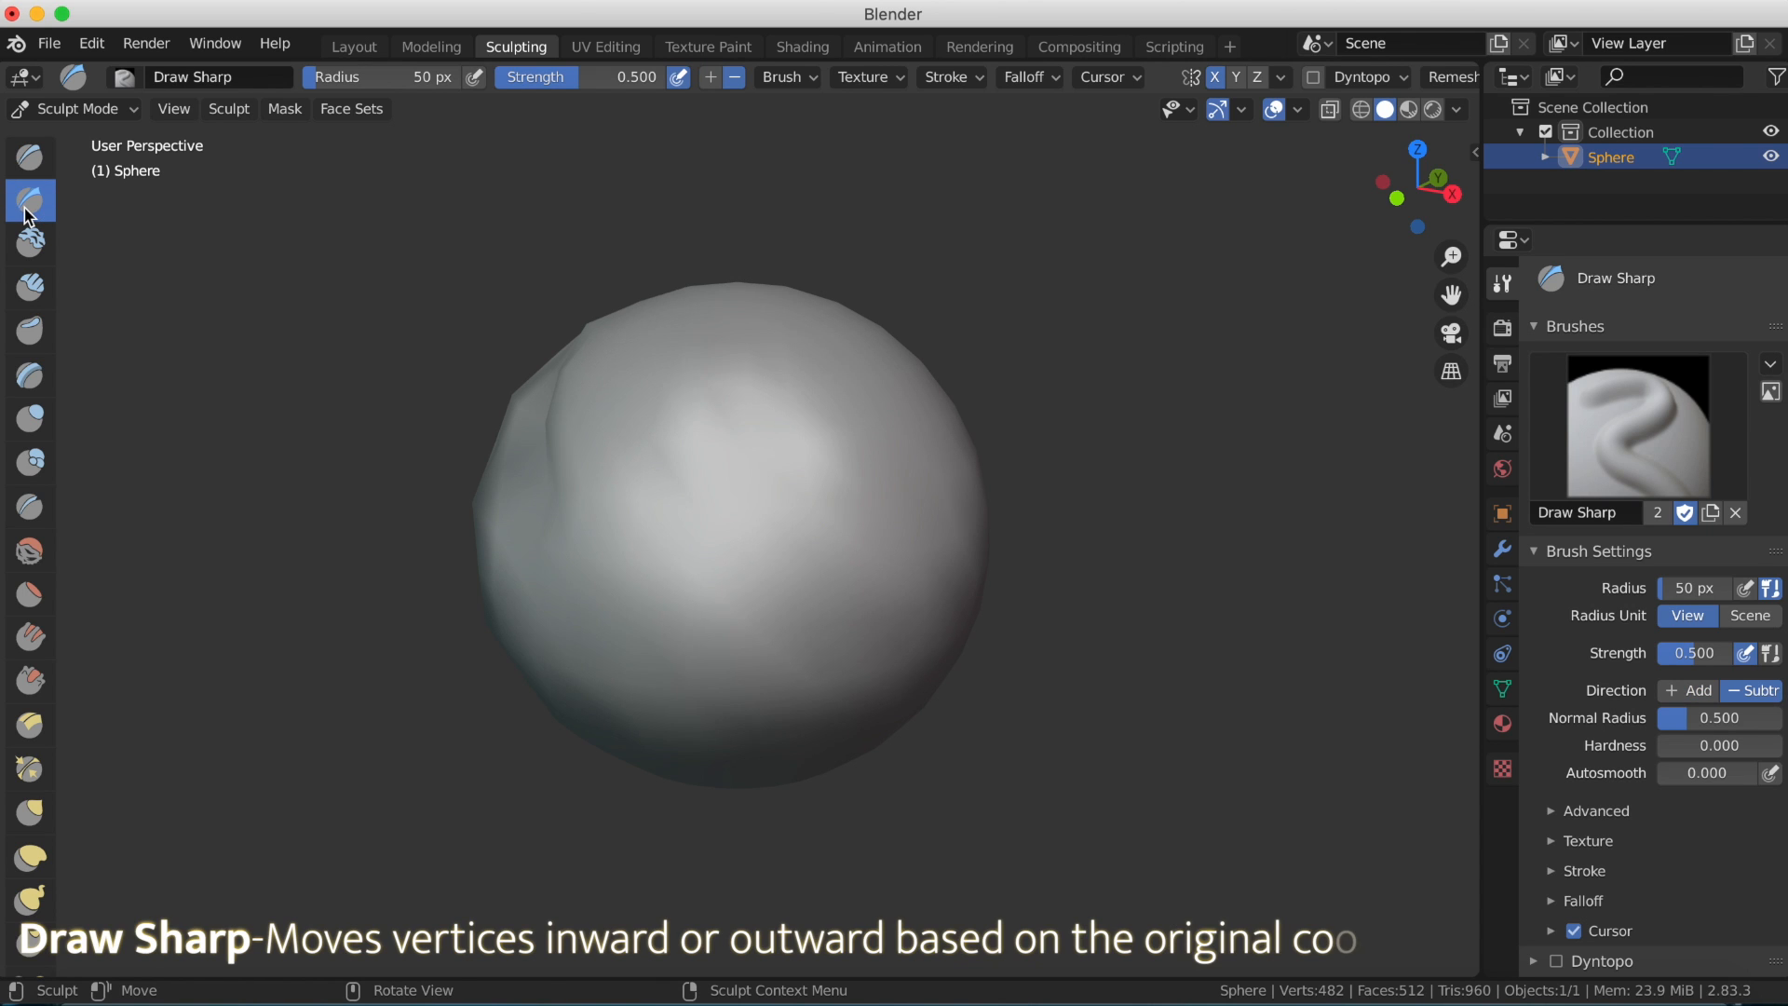
mouse_move(720, 530)
left_mouse_down()
mouse_move(710, 519)
mouse_move(806, 512)
mouse_move(626, 462)
mouse_move(539, 463)
left_mouse_up()
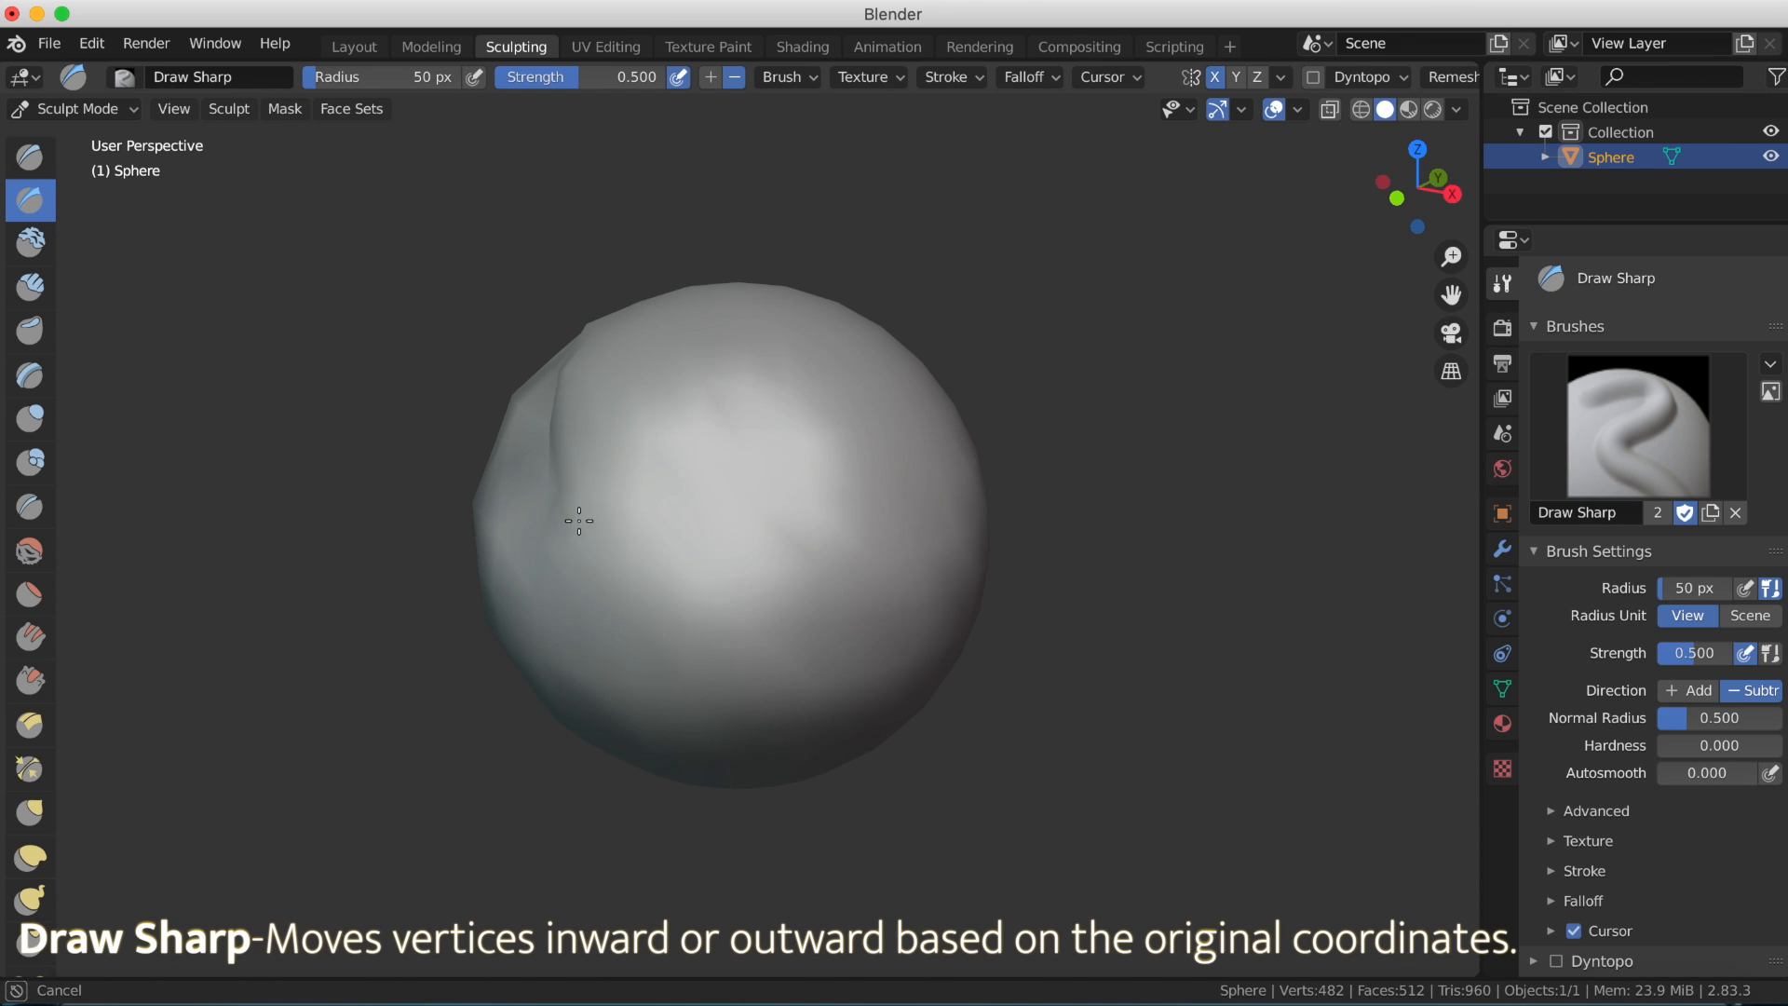
left_click_drag(579, 520, 601, 529)
mouse_move(787, 574)
middle_mouse_down()
mouse_move(818, 546)
mouse_move(702, 543)
mouse_move(559, 466)
middle_mouse_up()
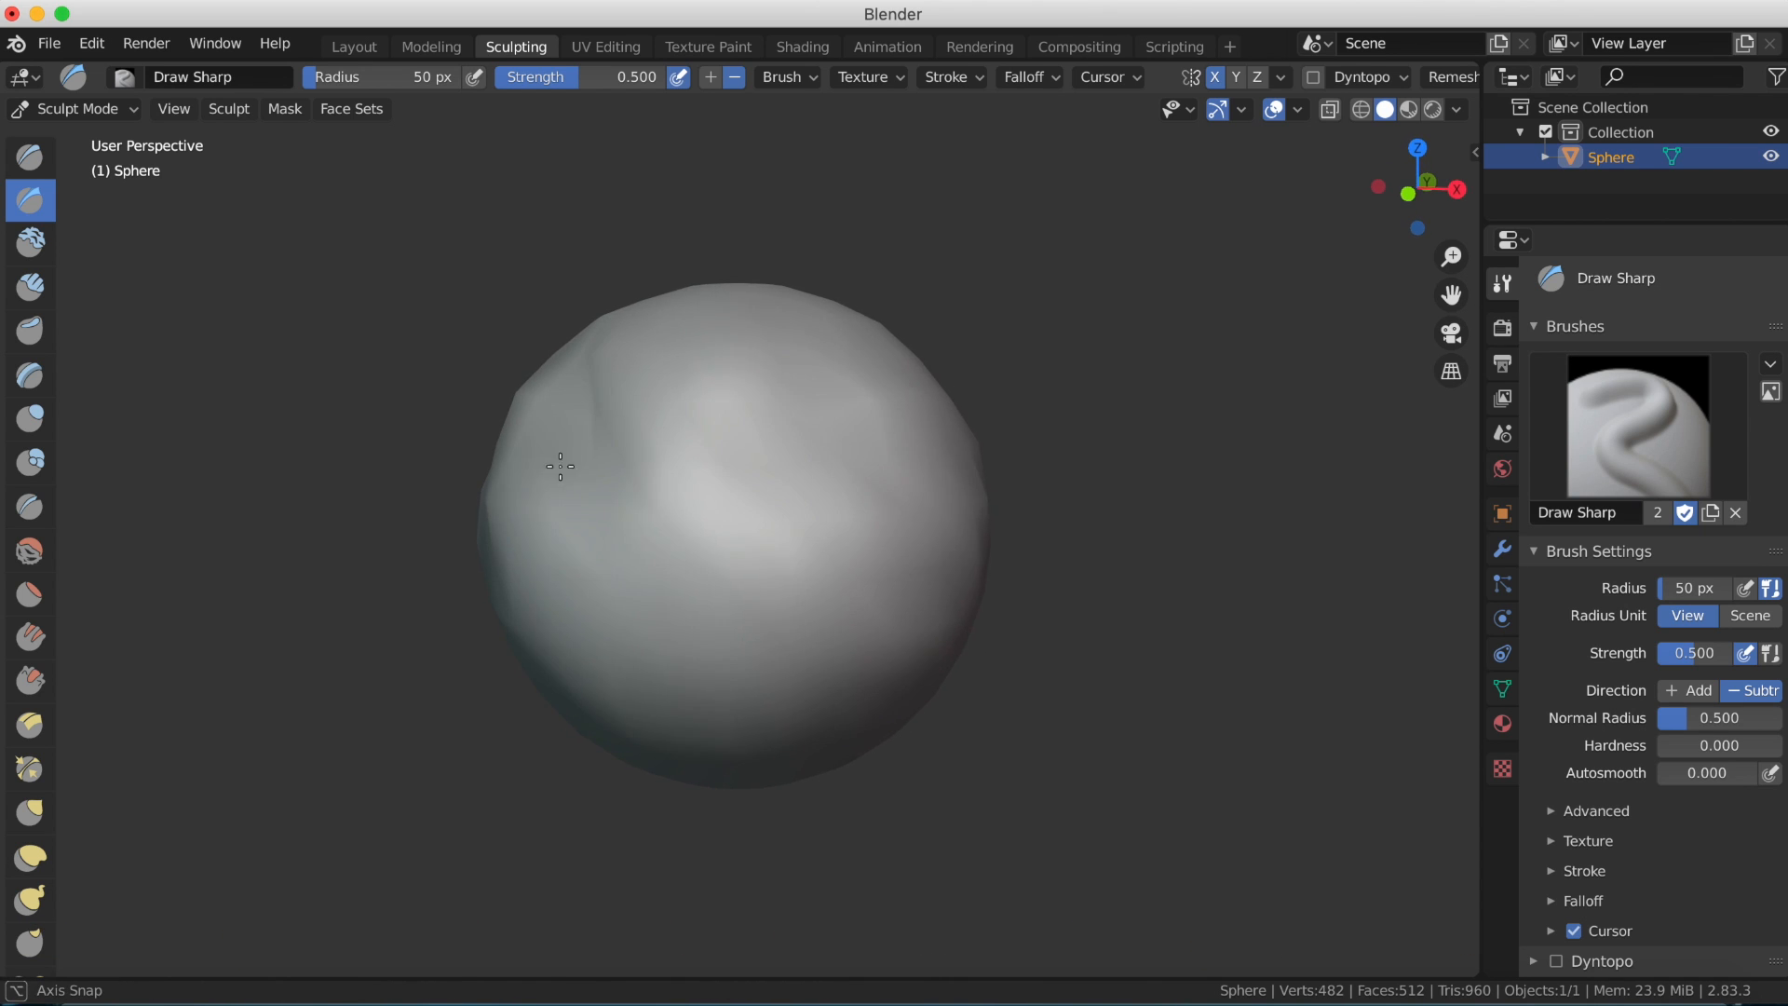
mouse_move(560, 466)
left_mouse_down()
mouse_move(538, 436)
mouse_move(671, 608)
mouse_move(666, 583)
left_mouse_up()
mouse_move(667, 583)
middle_mouse_down()
mouse_move(687, 750)
mouse_move(766, 779)
mouse_move(717, 722)
middle_mouse_up()
mouse_move(717, 722)
left_mouse_down()
mouse_move(700, 605)
mouse_move(668, 563)
left_mouse_up()
left_click_drag(710, 684, 683, 587)
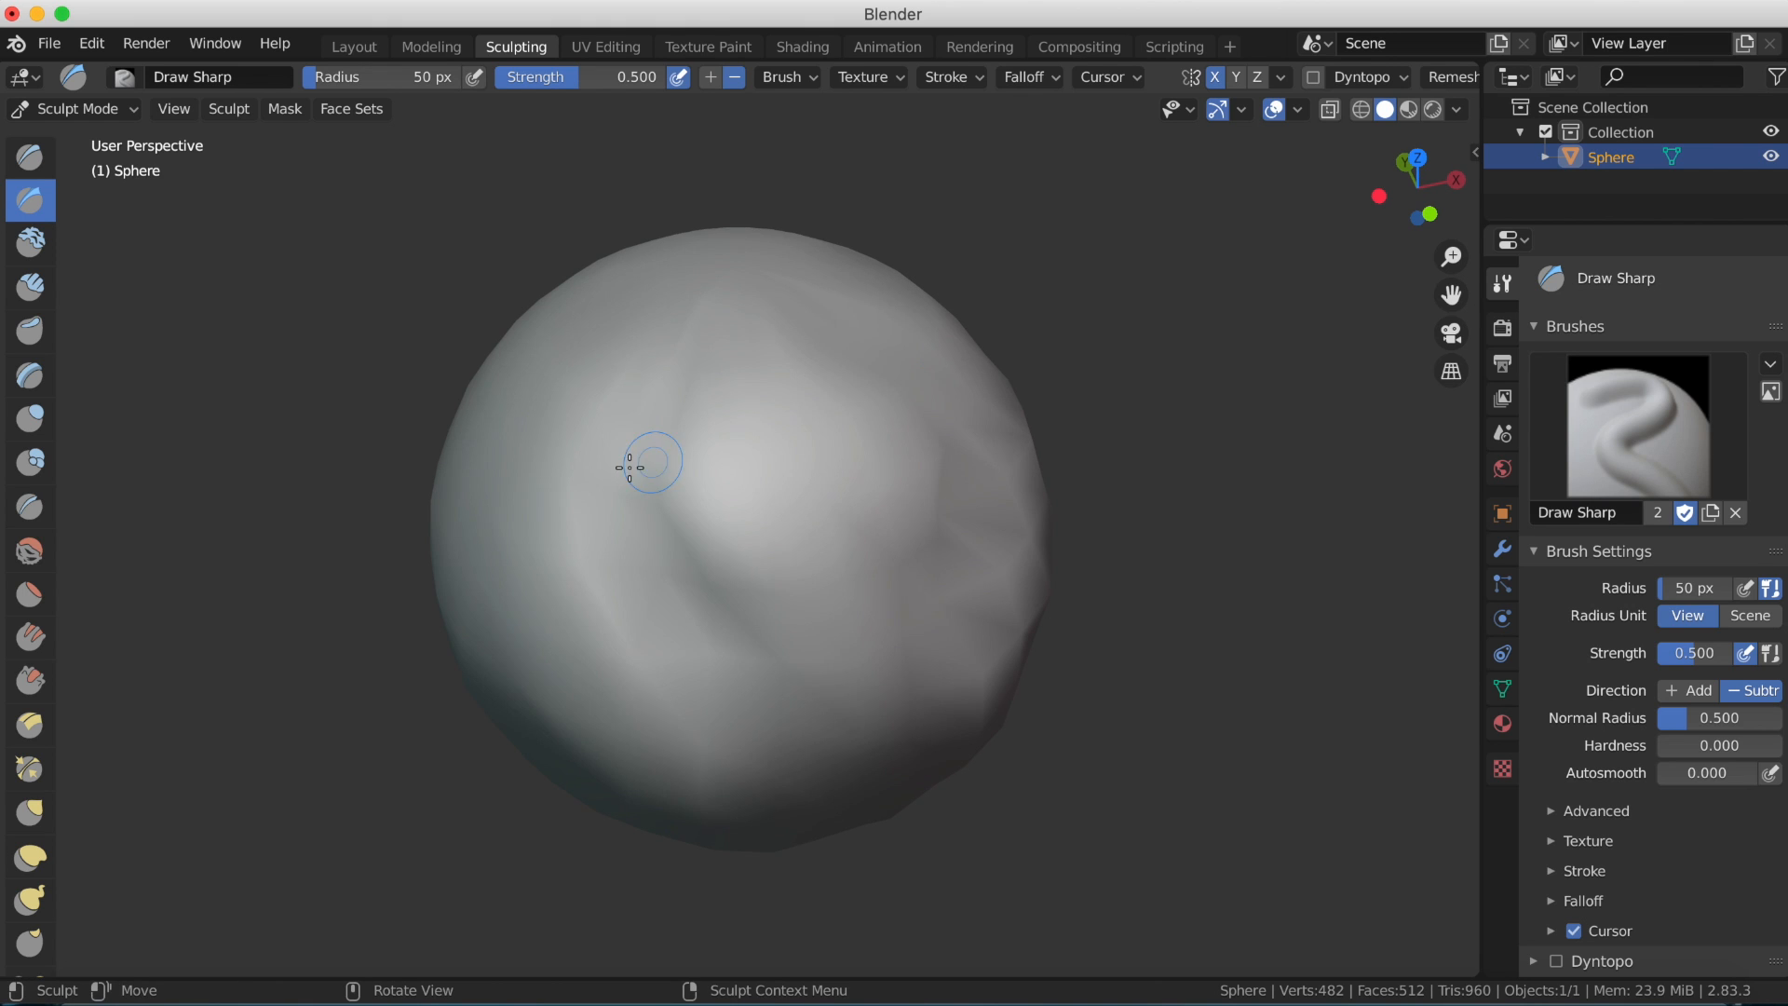
mouse_move(628, 468)
left_mouse_down()
mouse_move(693, 365)
mouse_move(676, 416)
left_mouse_up()
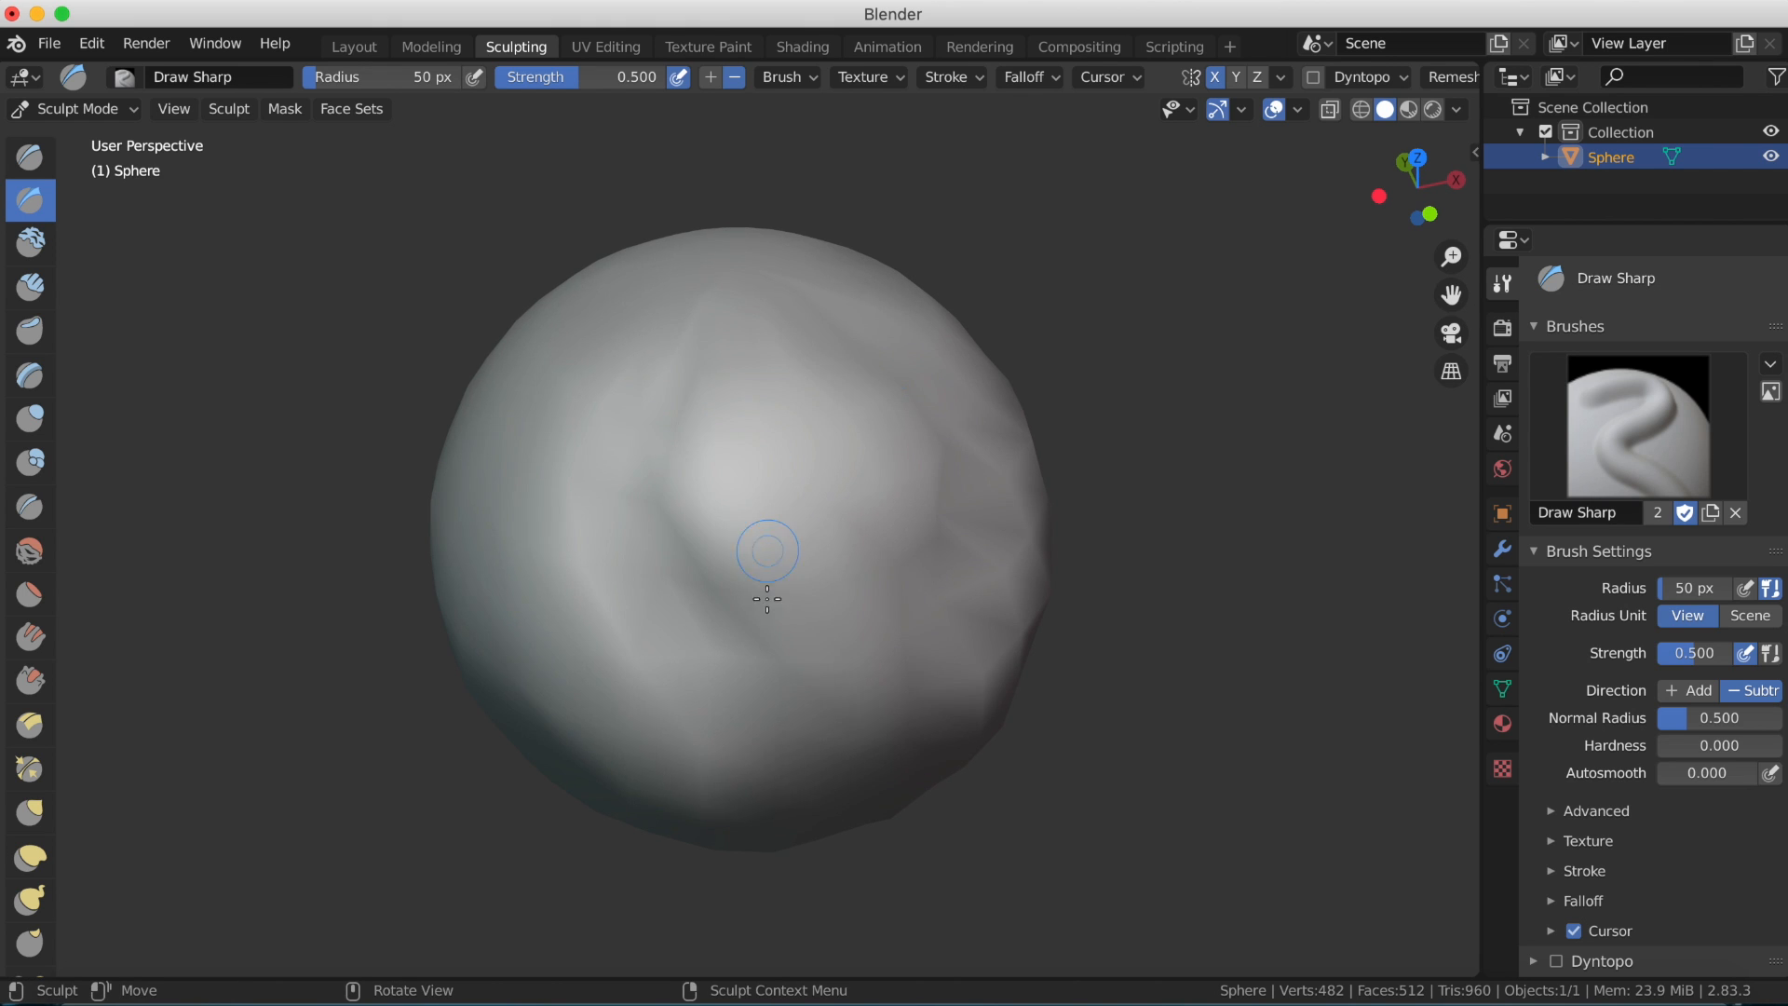
Build up several strokes on different sides of the sphere with the Clay brush in Add direction.
left_click(30, 241)
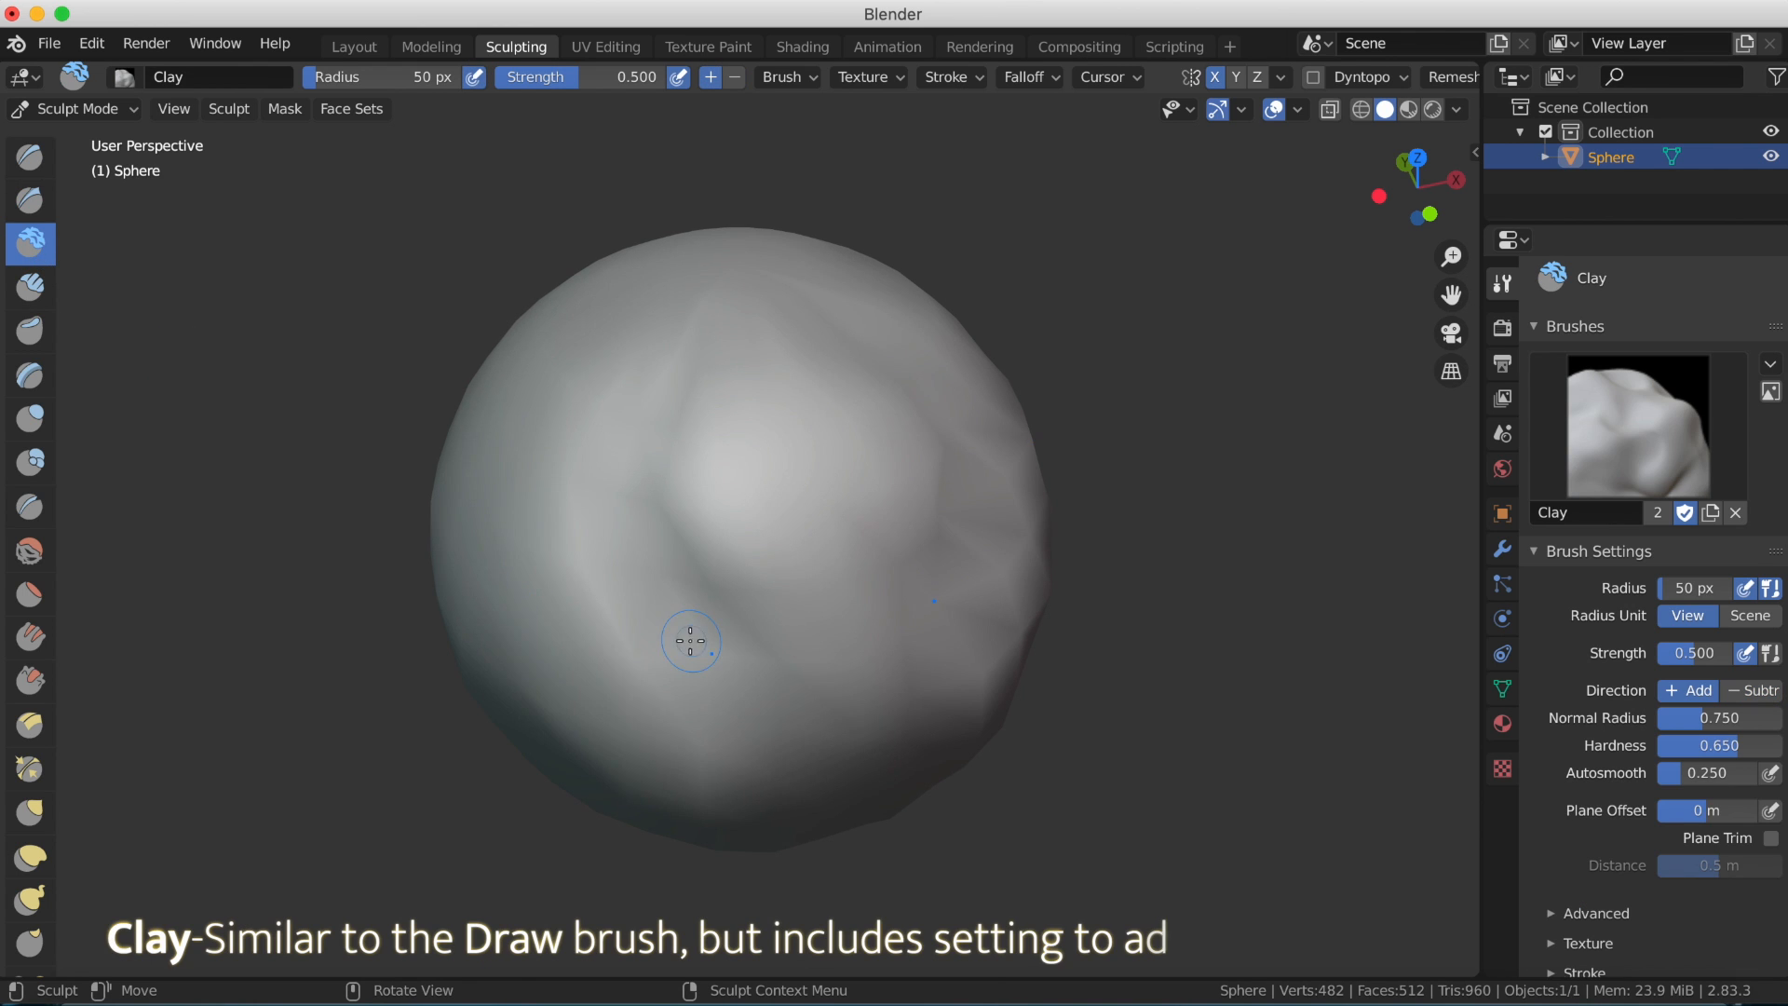
scroll(724, 637, "up", 2)
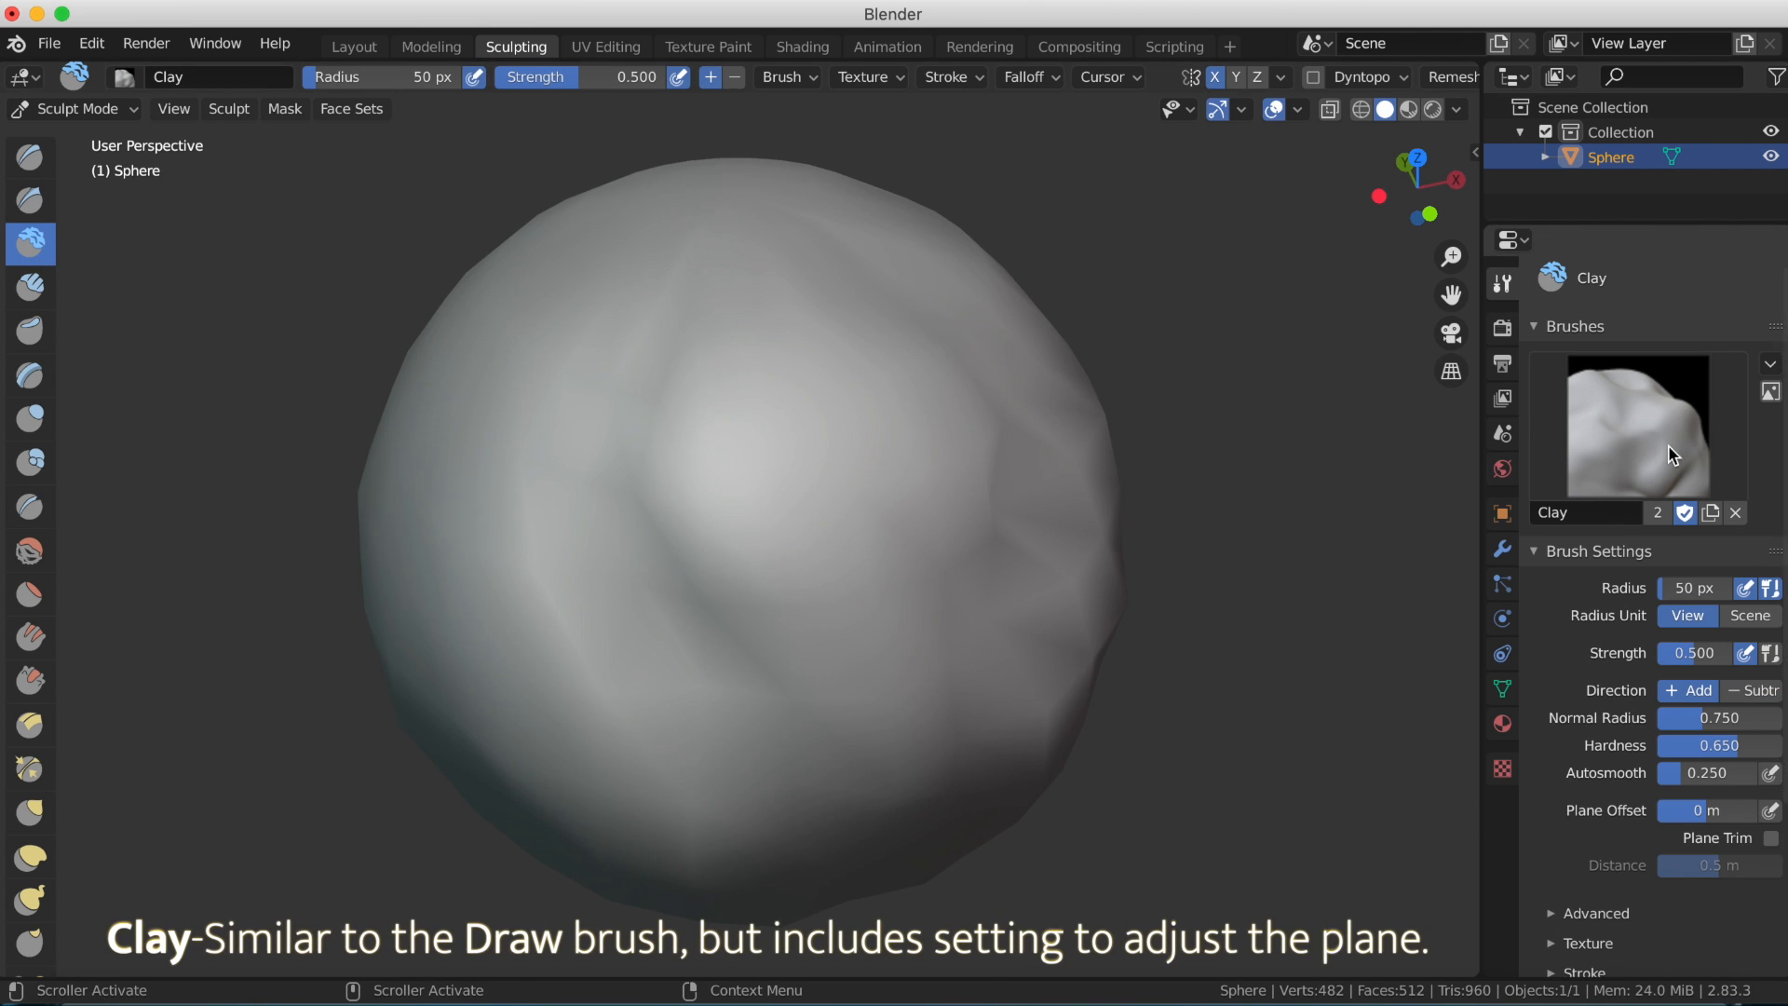
scroll(606, 571, "down", 3)
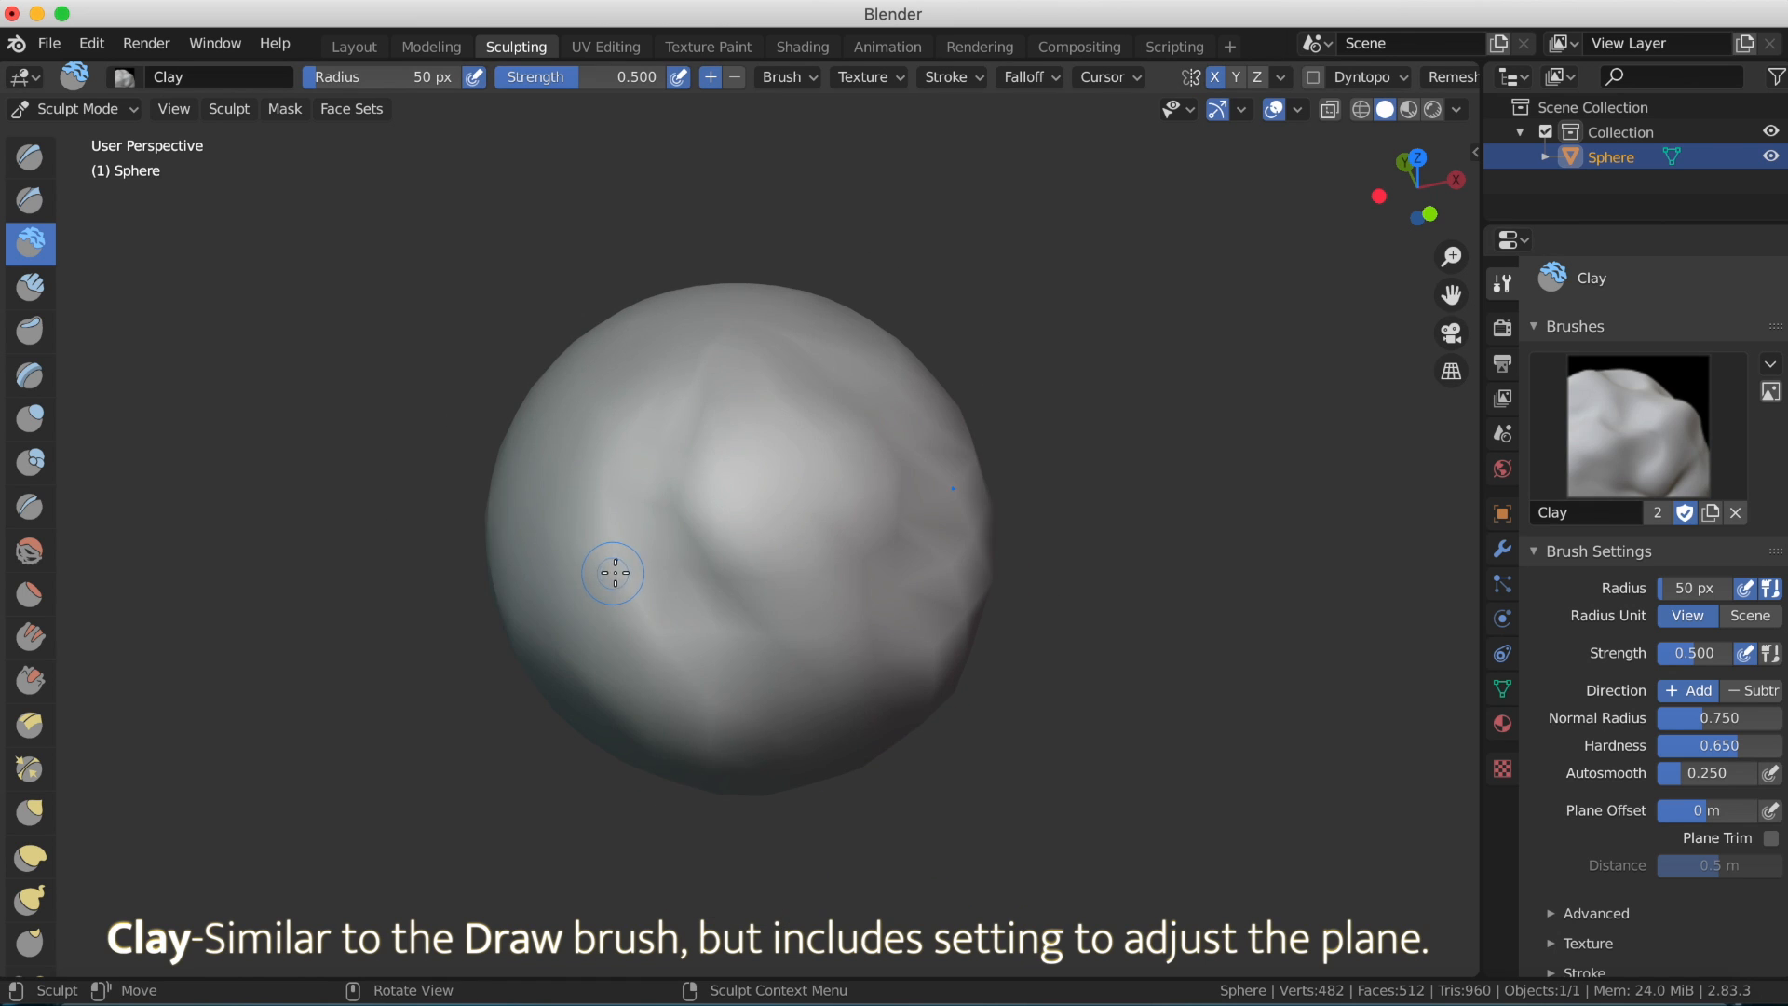
middle_click_drag(614, 571, 582, 547)
mouse_move(582, 547)
left_mouse_down()
mouse_move(599, 565)
mouse_move(608, 520)
mouse_move(918, 531)
mouse_move(826, 542)
mouse_move(766, 603)
left_mouse_up()
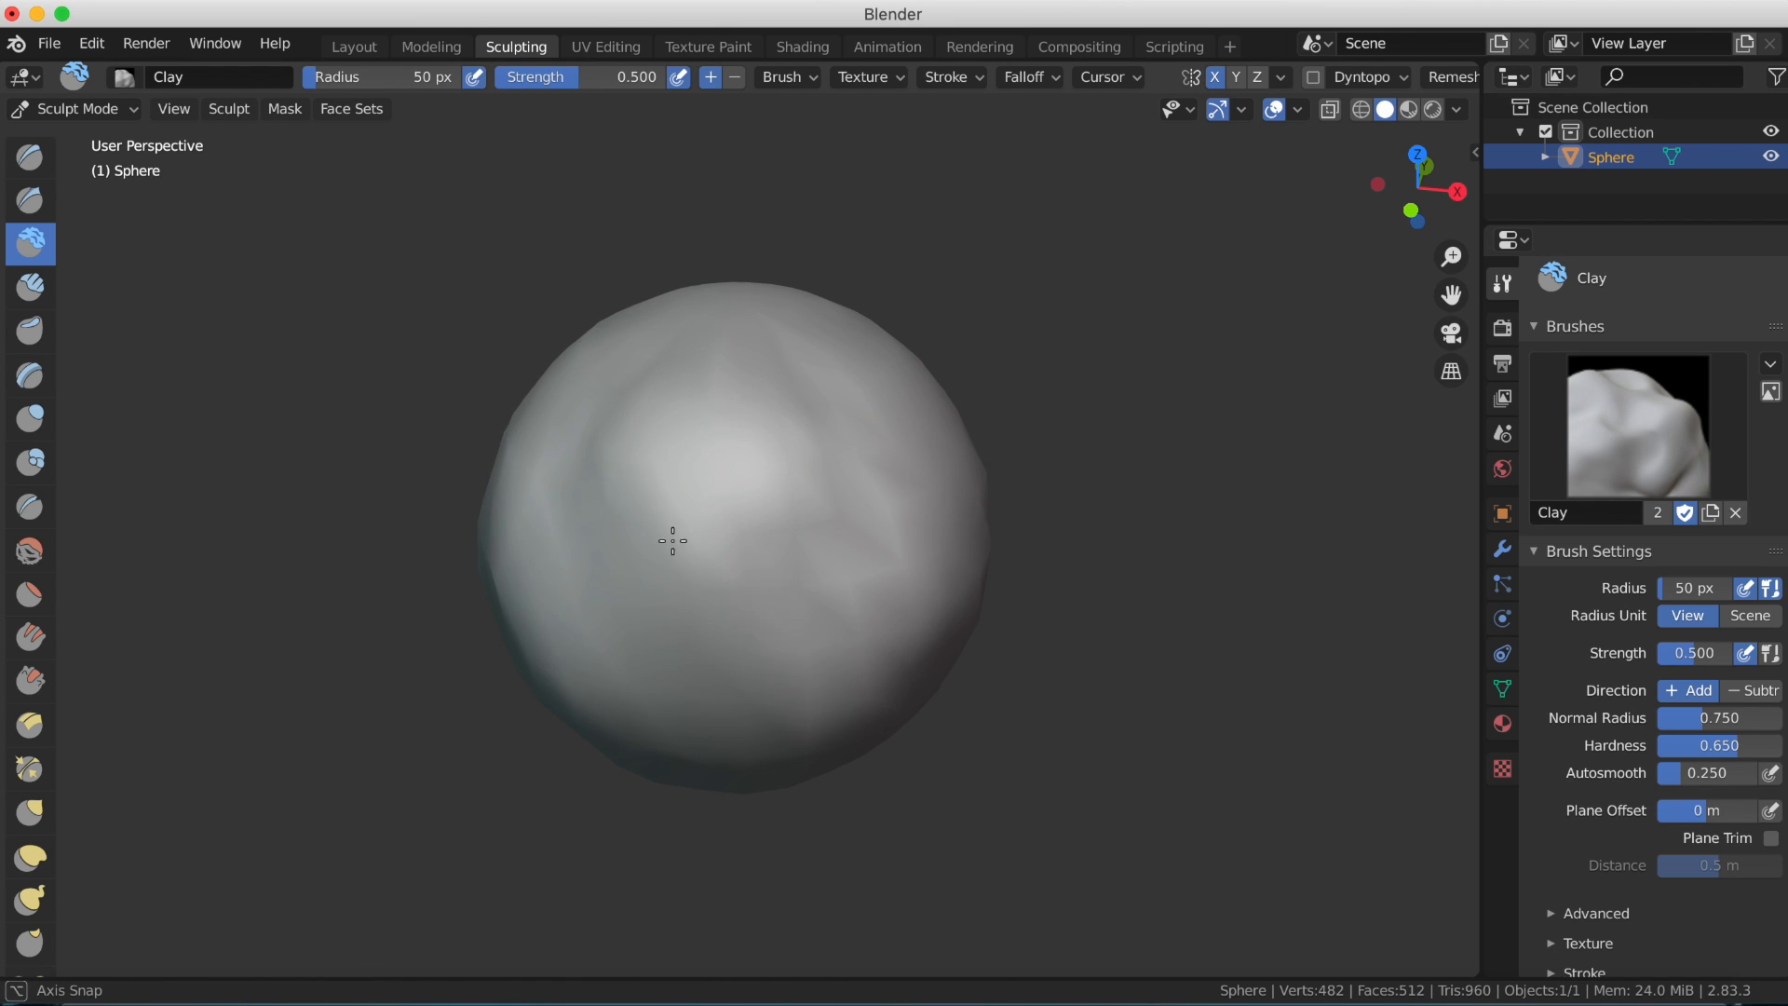
middle_click_drag(671, 539, 615, 515)
scroll(624, 526, "up", 1)
mouse_move(744, 552)
left_mouse_down()
mouse_move(772, 524)
mouse_move(622, 454)
left_mouse_up()
left_click_drag(728, 562, 606, 557)
middle_click_drag(599, 555, 894, 555)
mouse_move(788, 557)
left_mouse_down()
mouse_move(808, 562)
mouse_move(579, 597)
left_mouse_up()
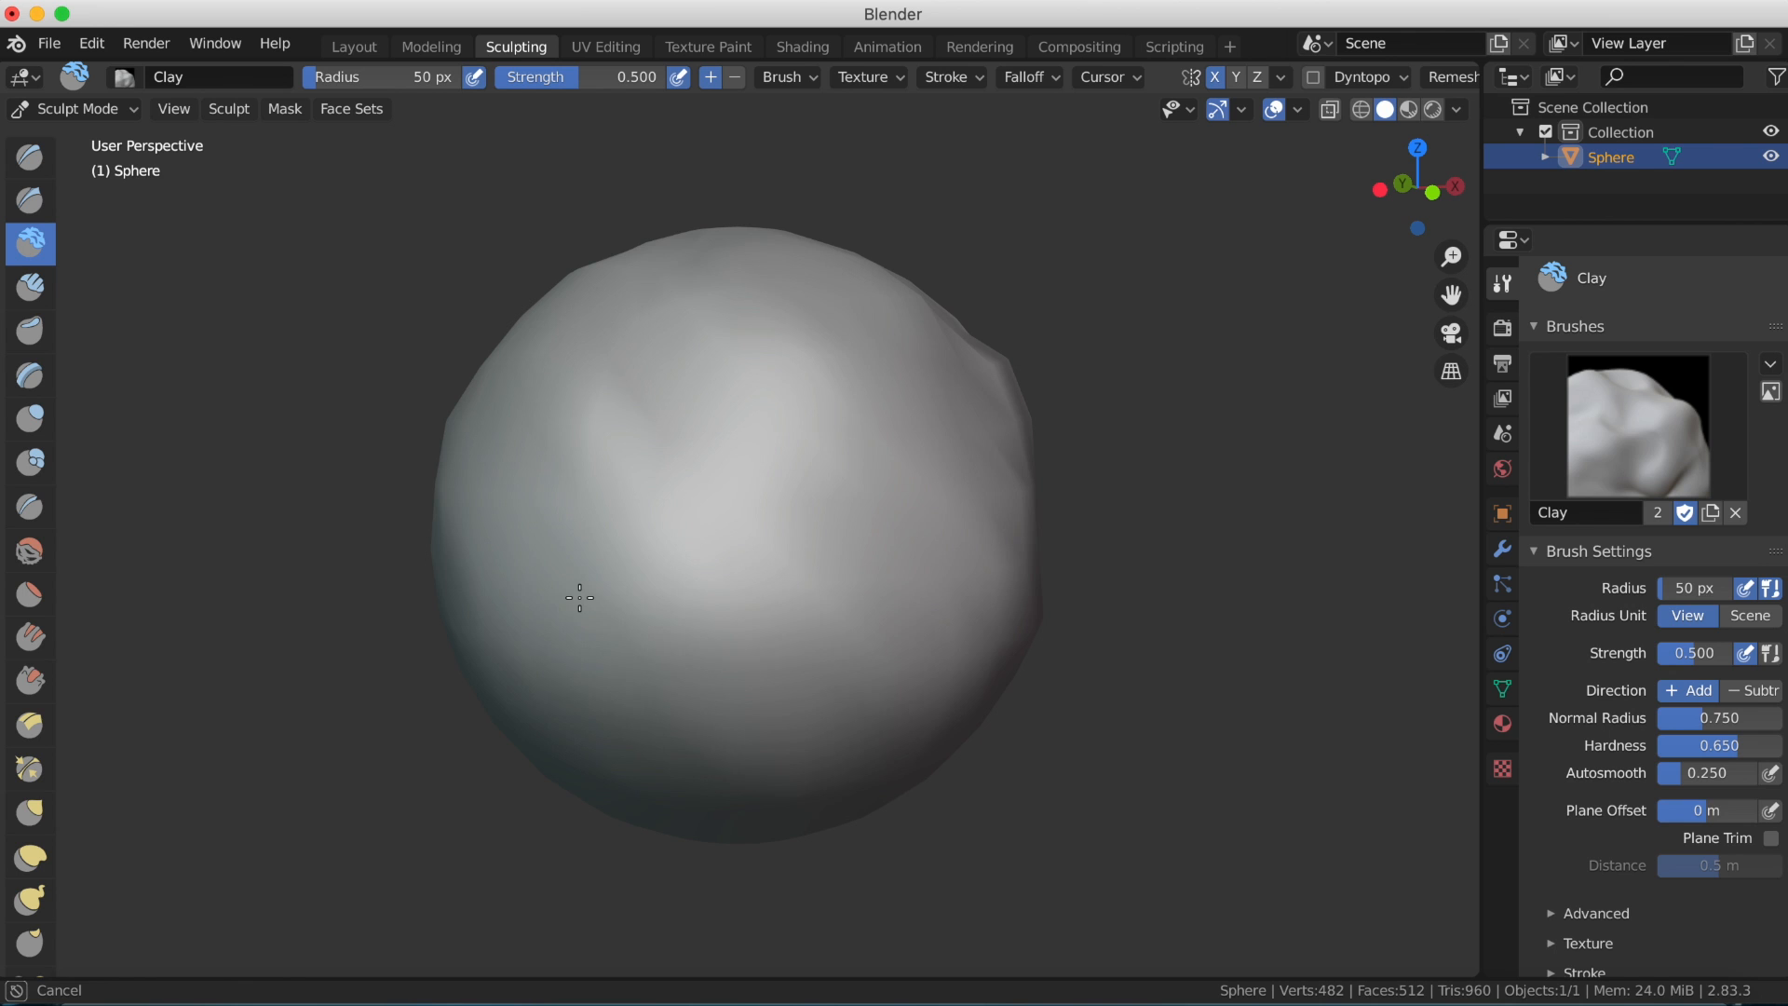
left_click_drag(589, 536, 576, 527)
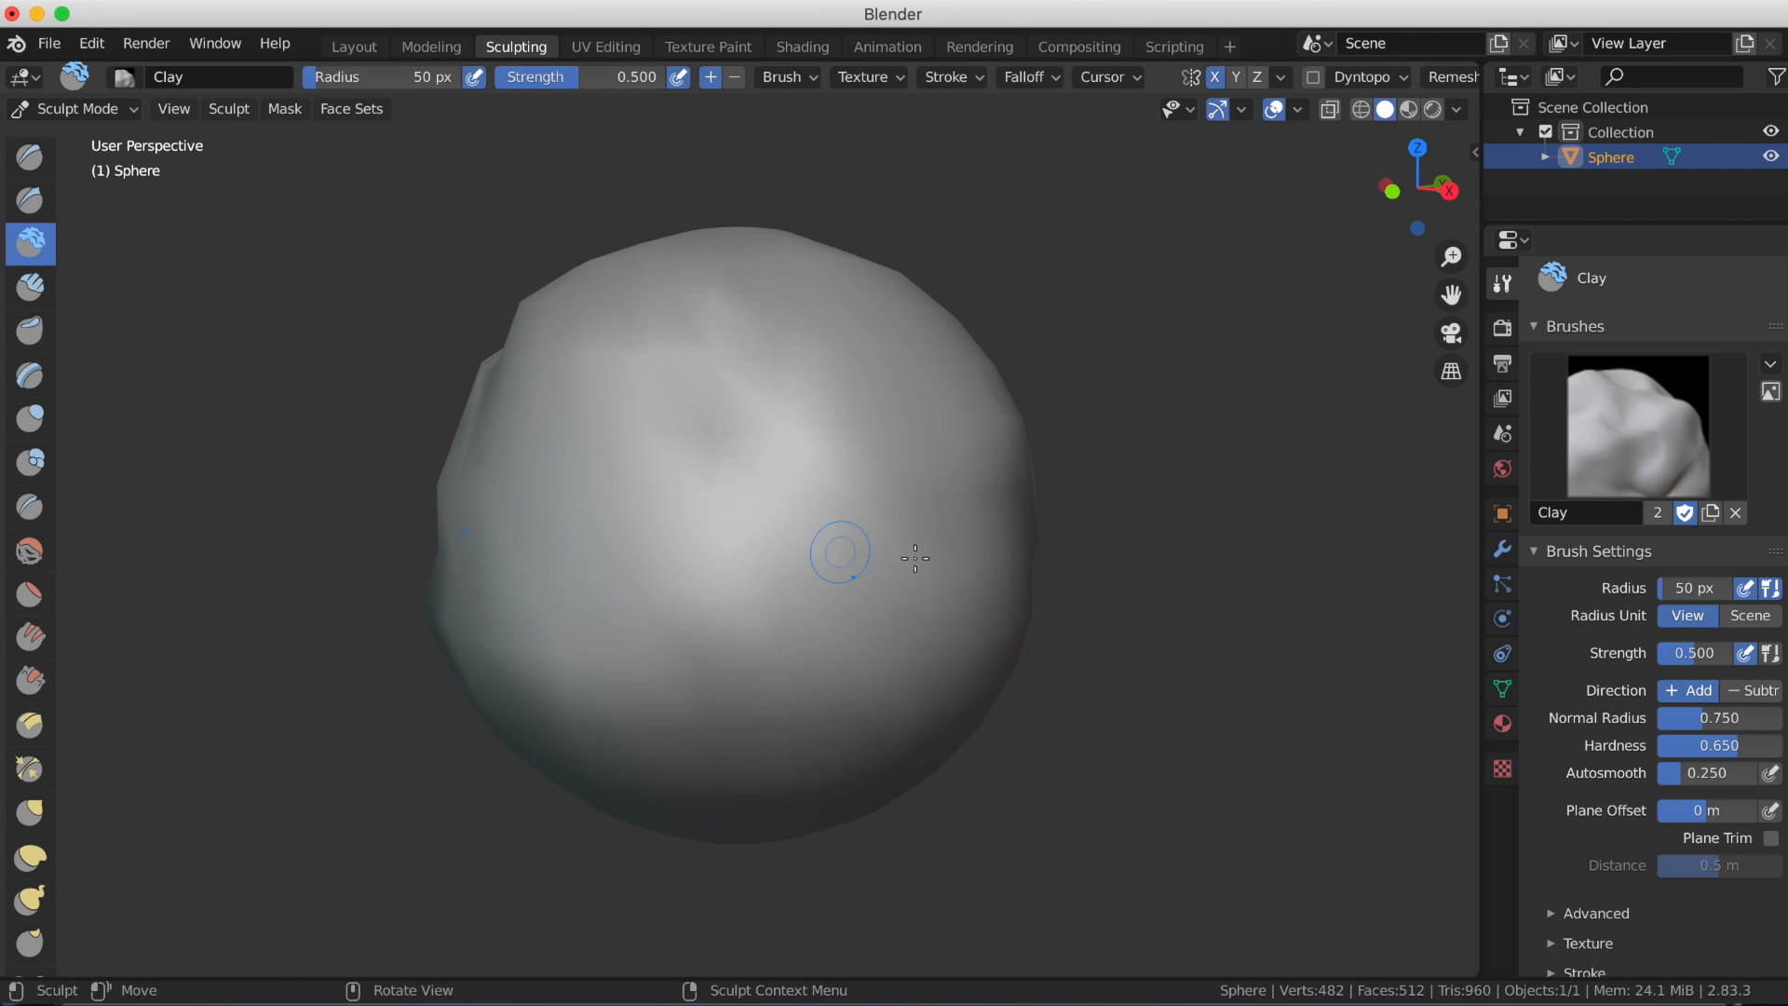
middle_click_drag(916, 559, 1035, 562)
left_click_drag(1035, 561, 947, 569)
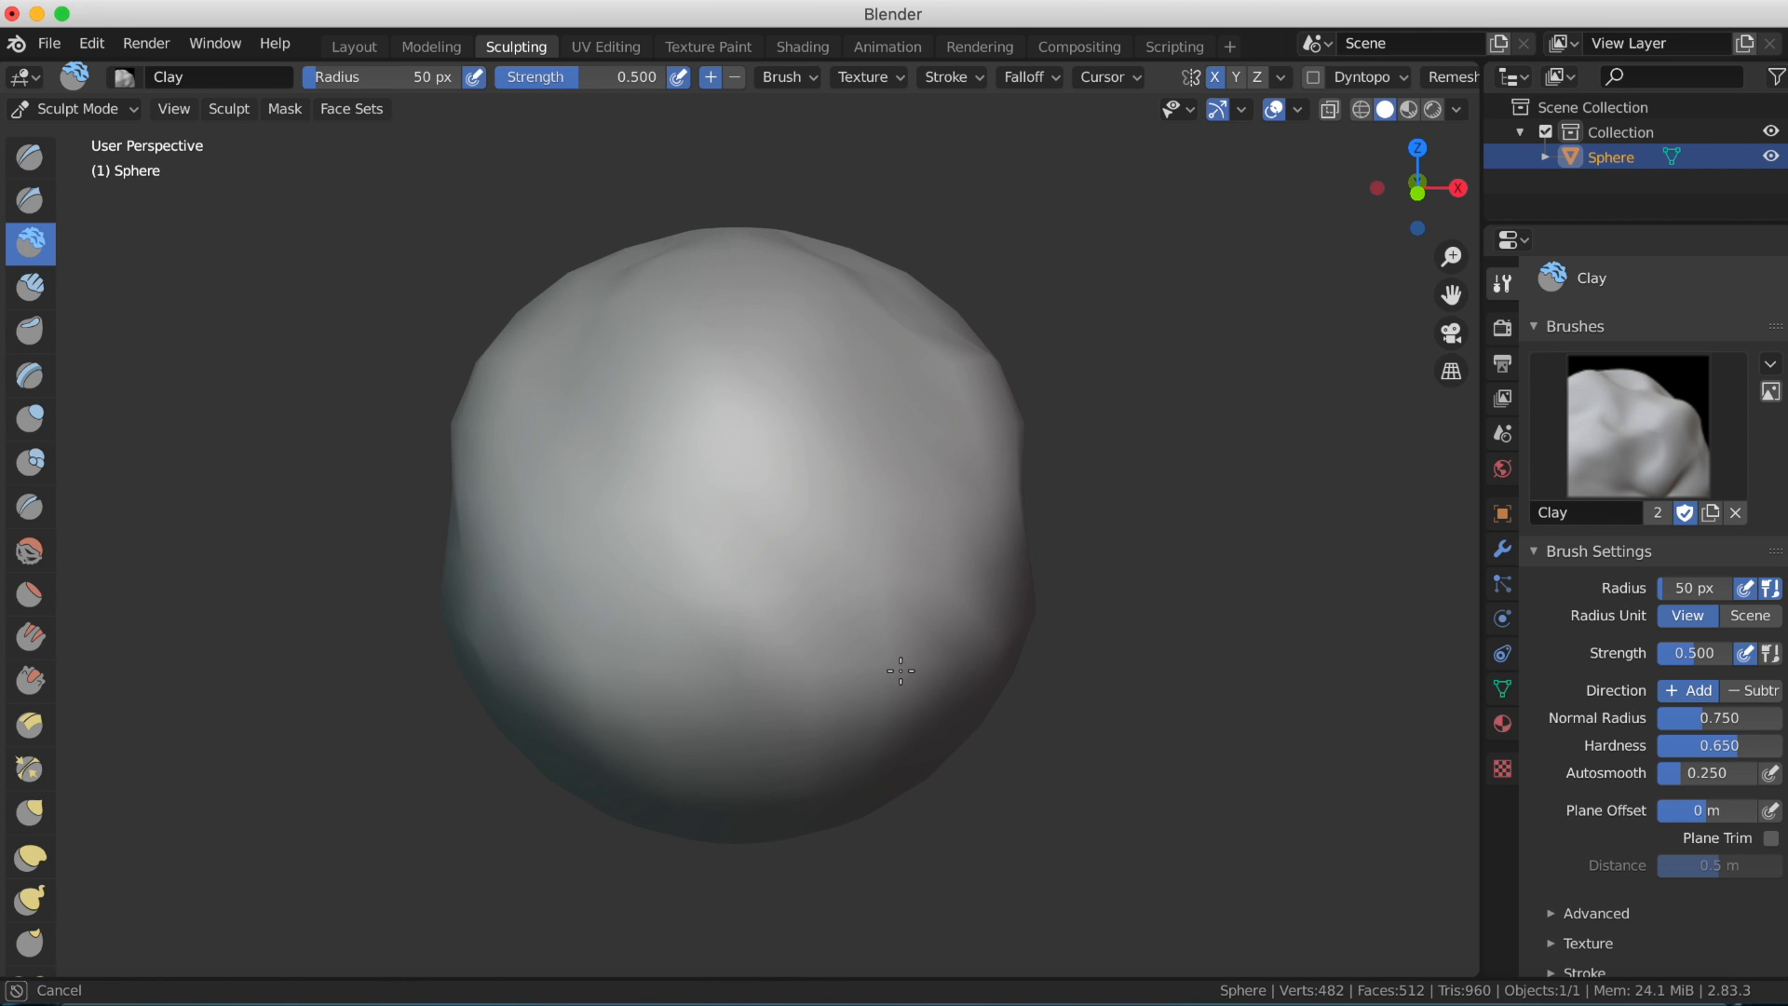
left_click_drag(819, 697, 808, 685)
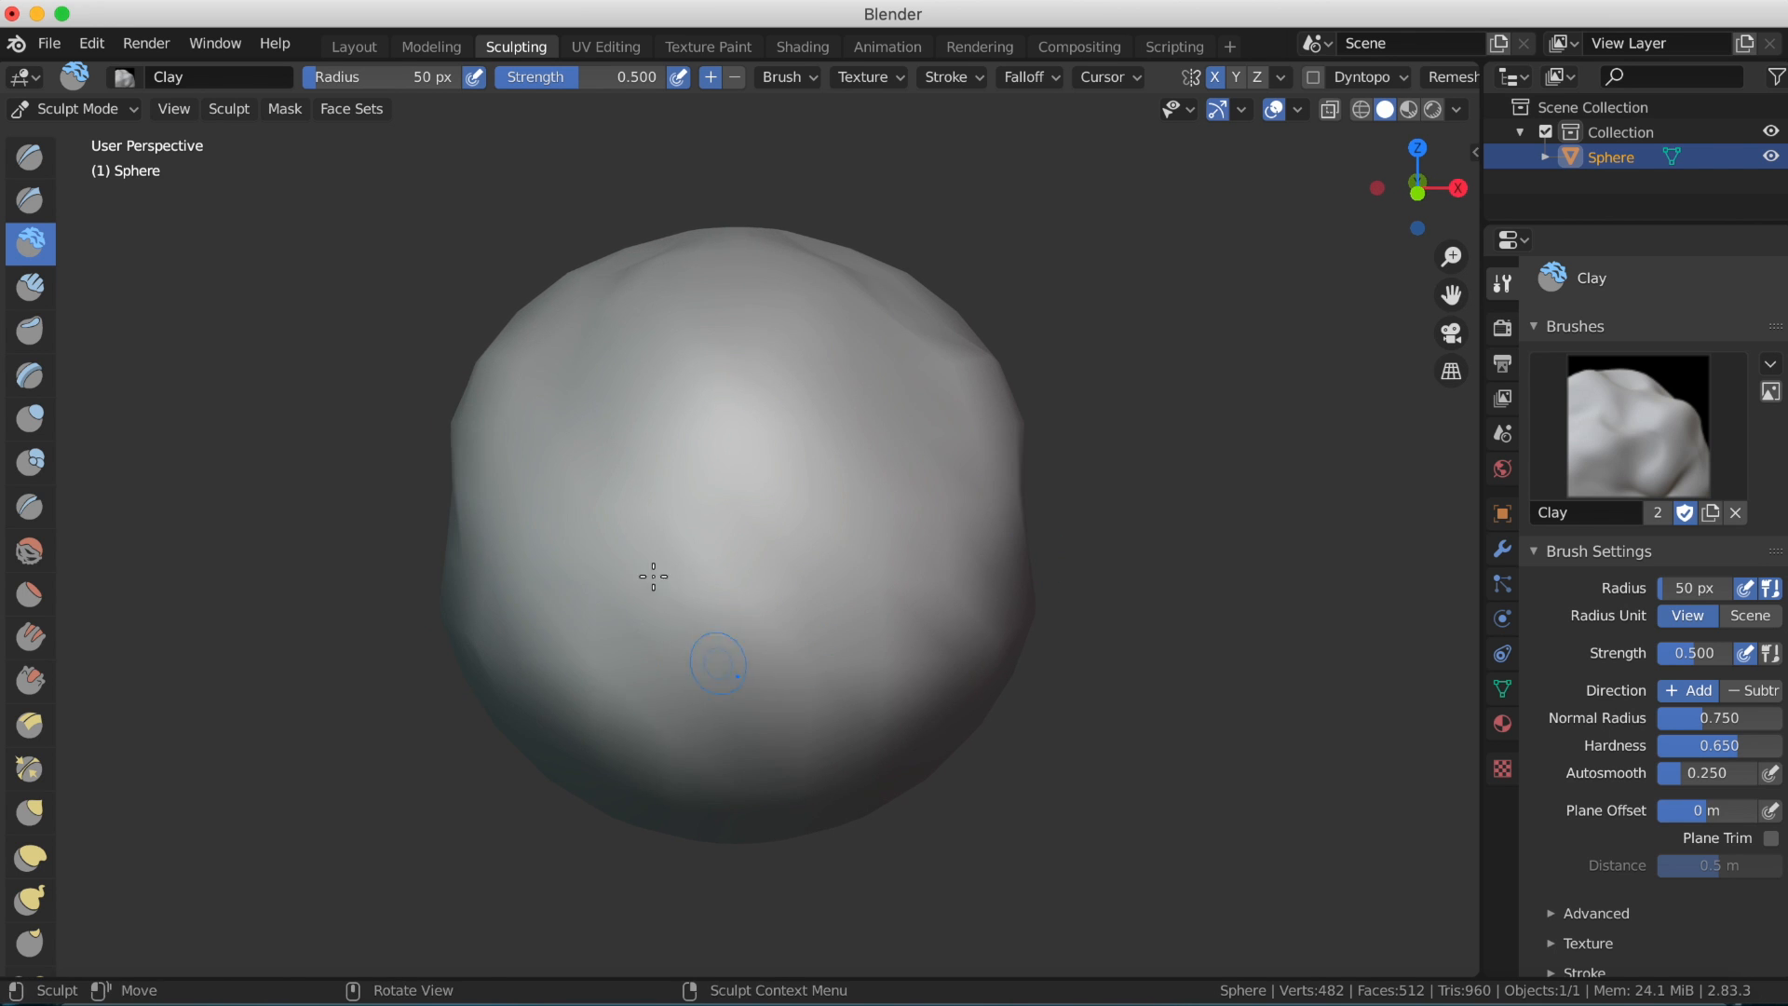
Sculpt several raised bands across the sphere with the Clay Strips brush in Add direction at strength 0.600.
left_click(31, 291)
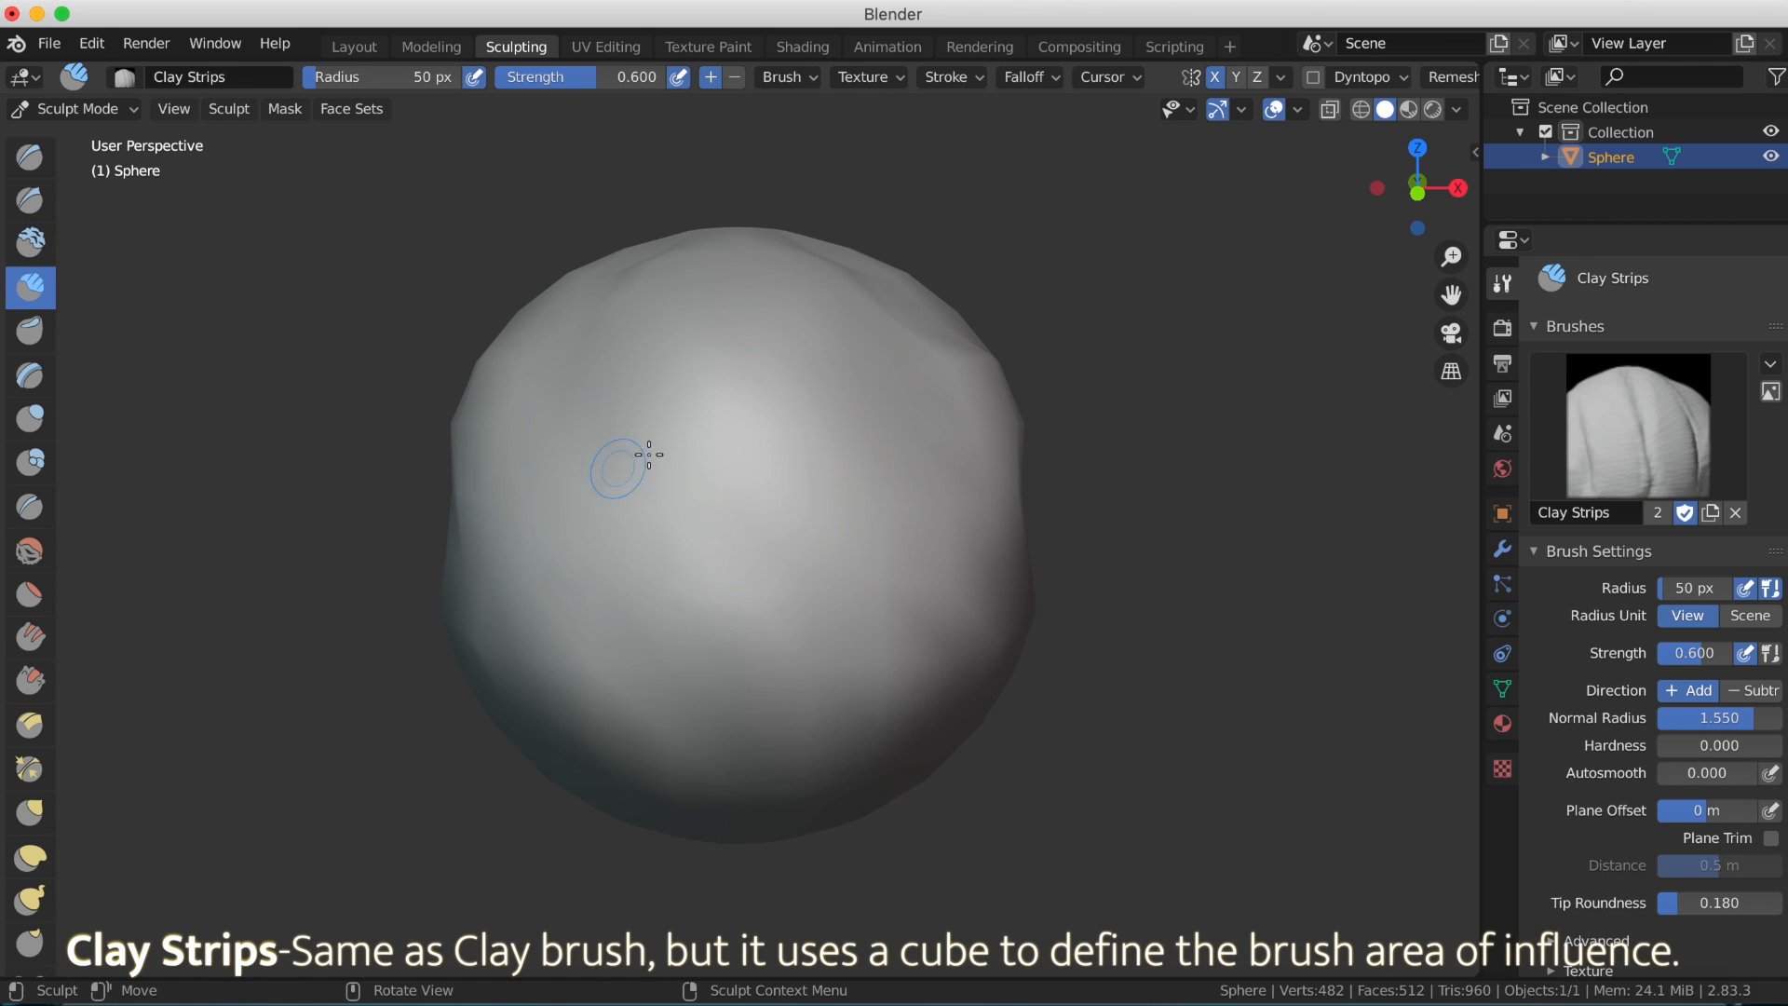
mouse_move(702, 515)
left_mouse_down()
mouse_move(759, 389)
mouse_move(725, 664)
left_mouse_up()
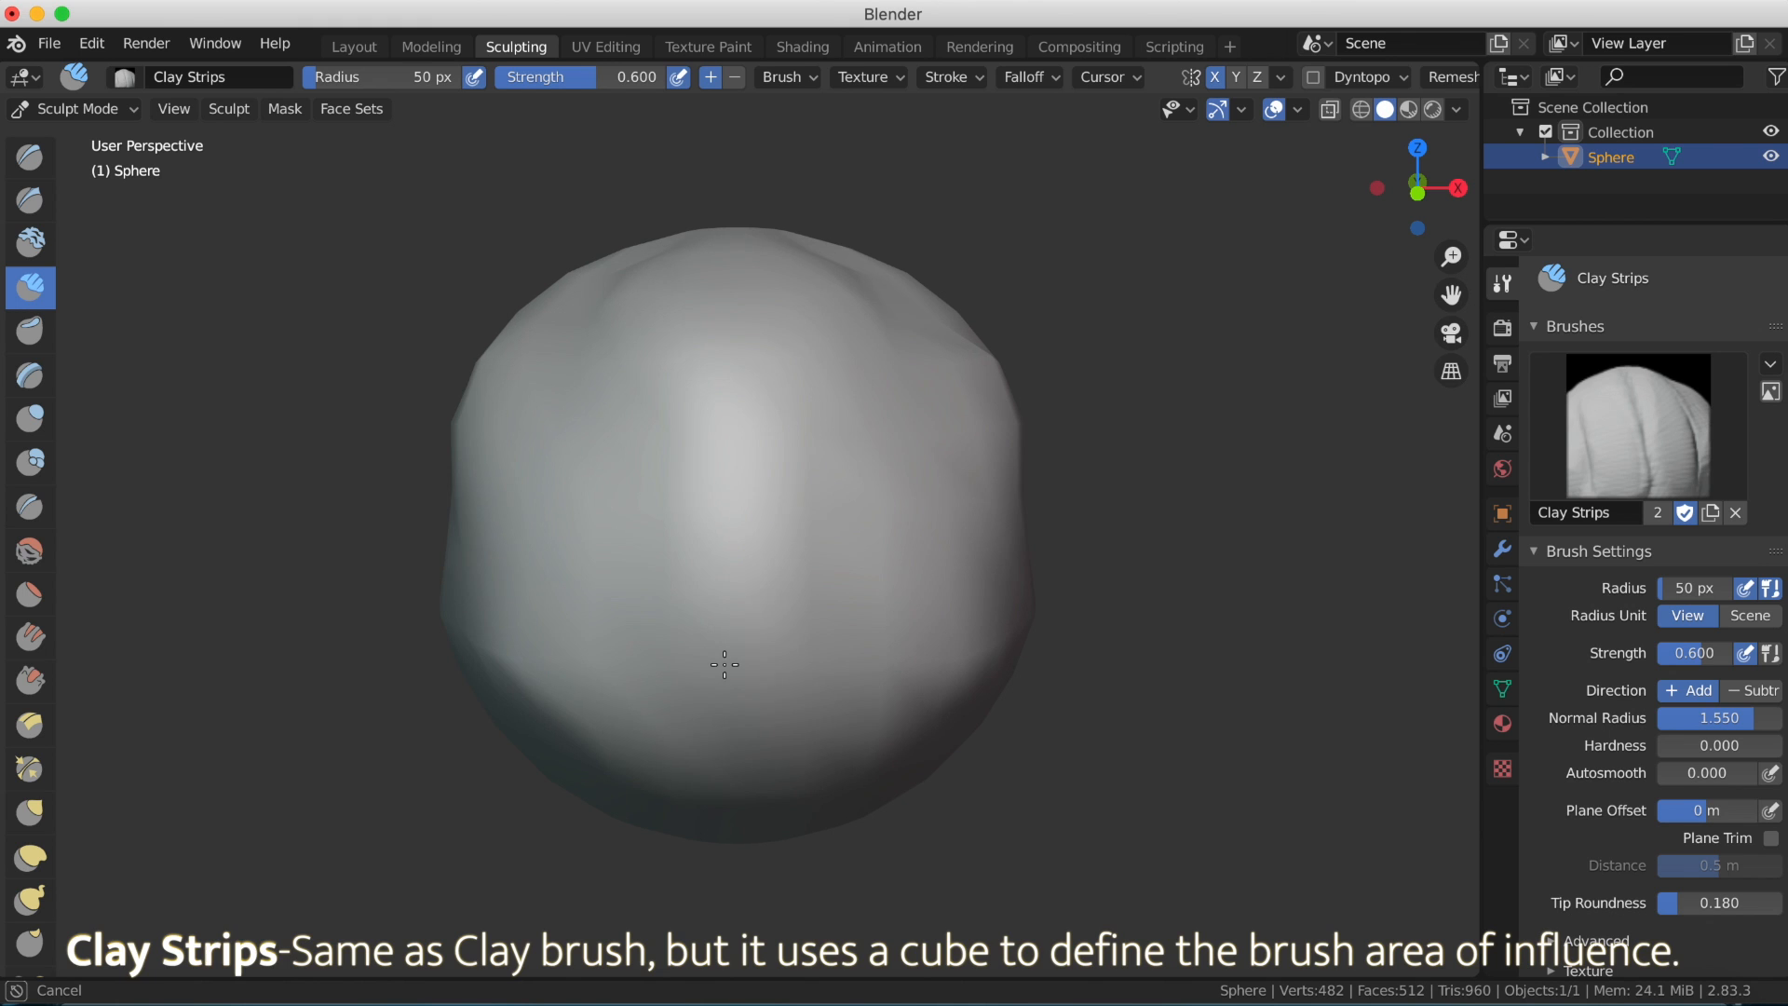
mouse_move(713, 463)
left_mouse_down()
mouse_move(639, 646)
mouse_move(862, 649)
left_mouse_up()
middle_click_drag(866, 649, 936, 636)
scroll(936, 636, "up", 1)
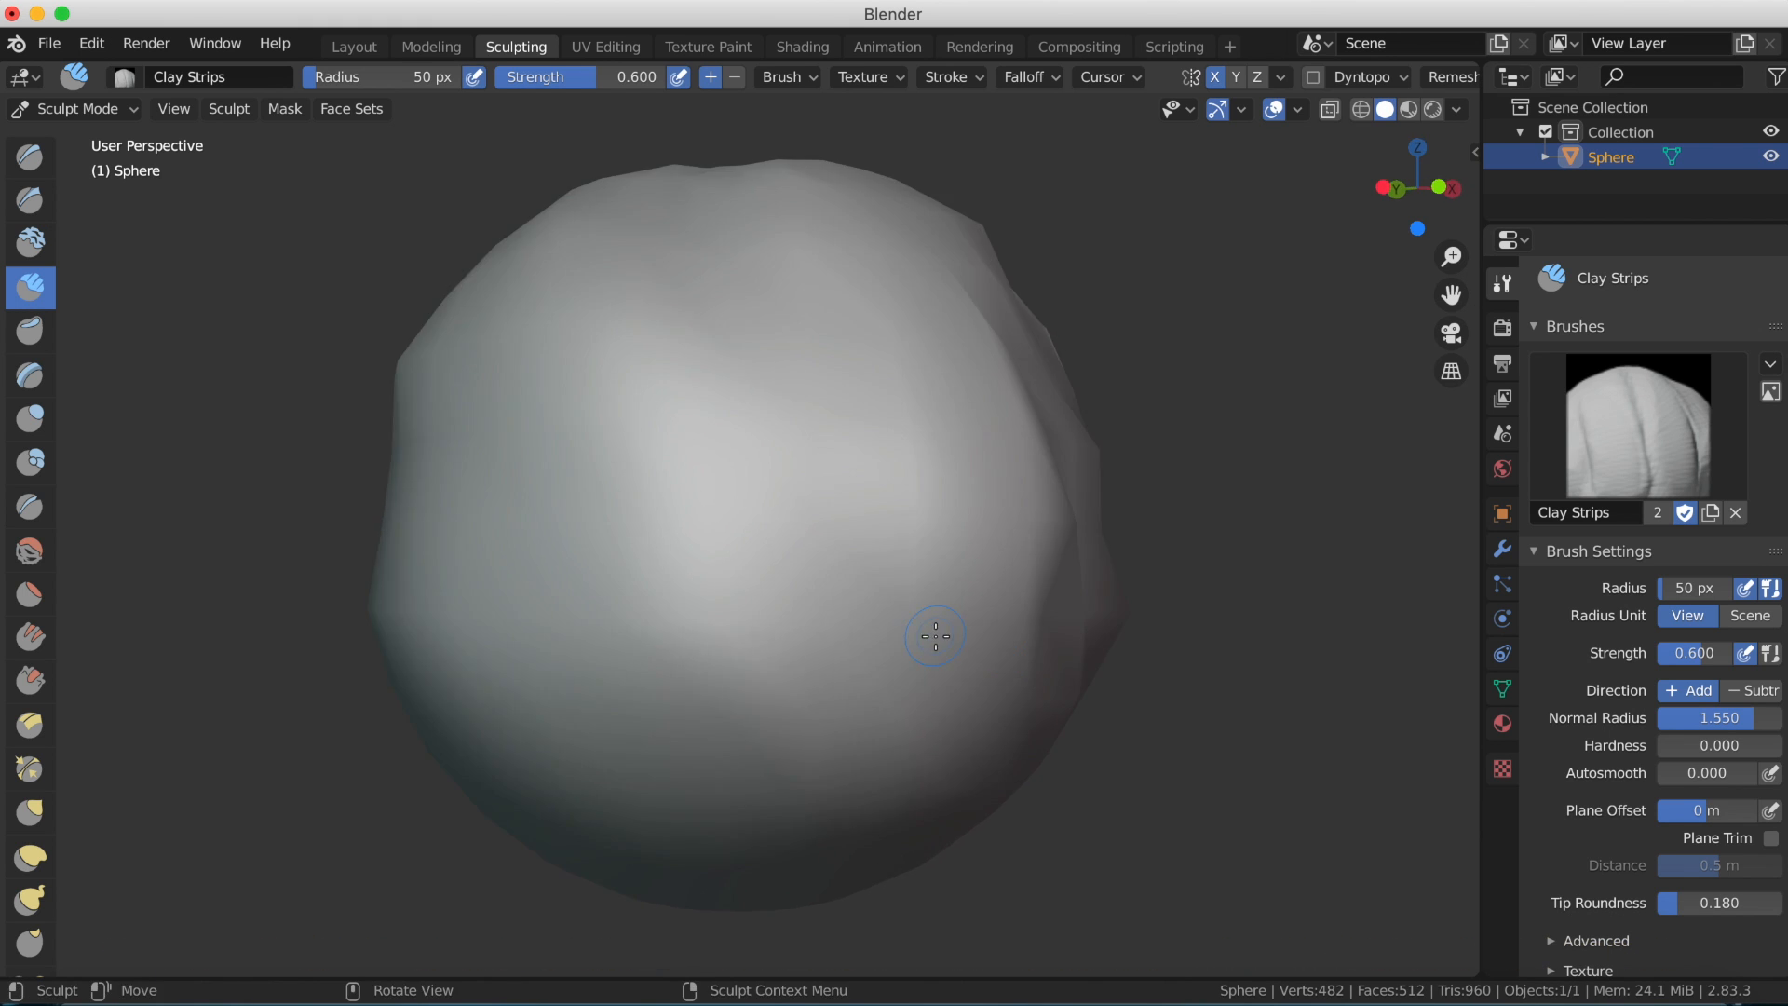
left_click_drag(840, 601, 826, 525)
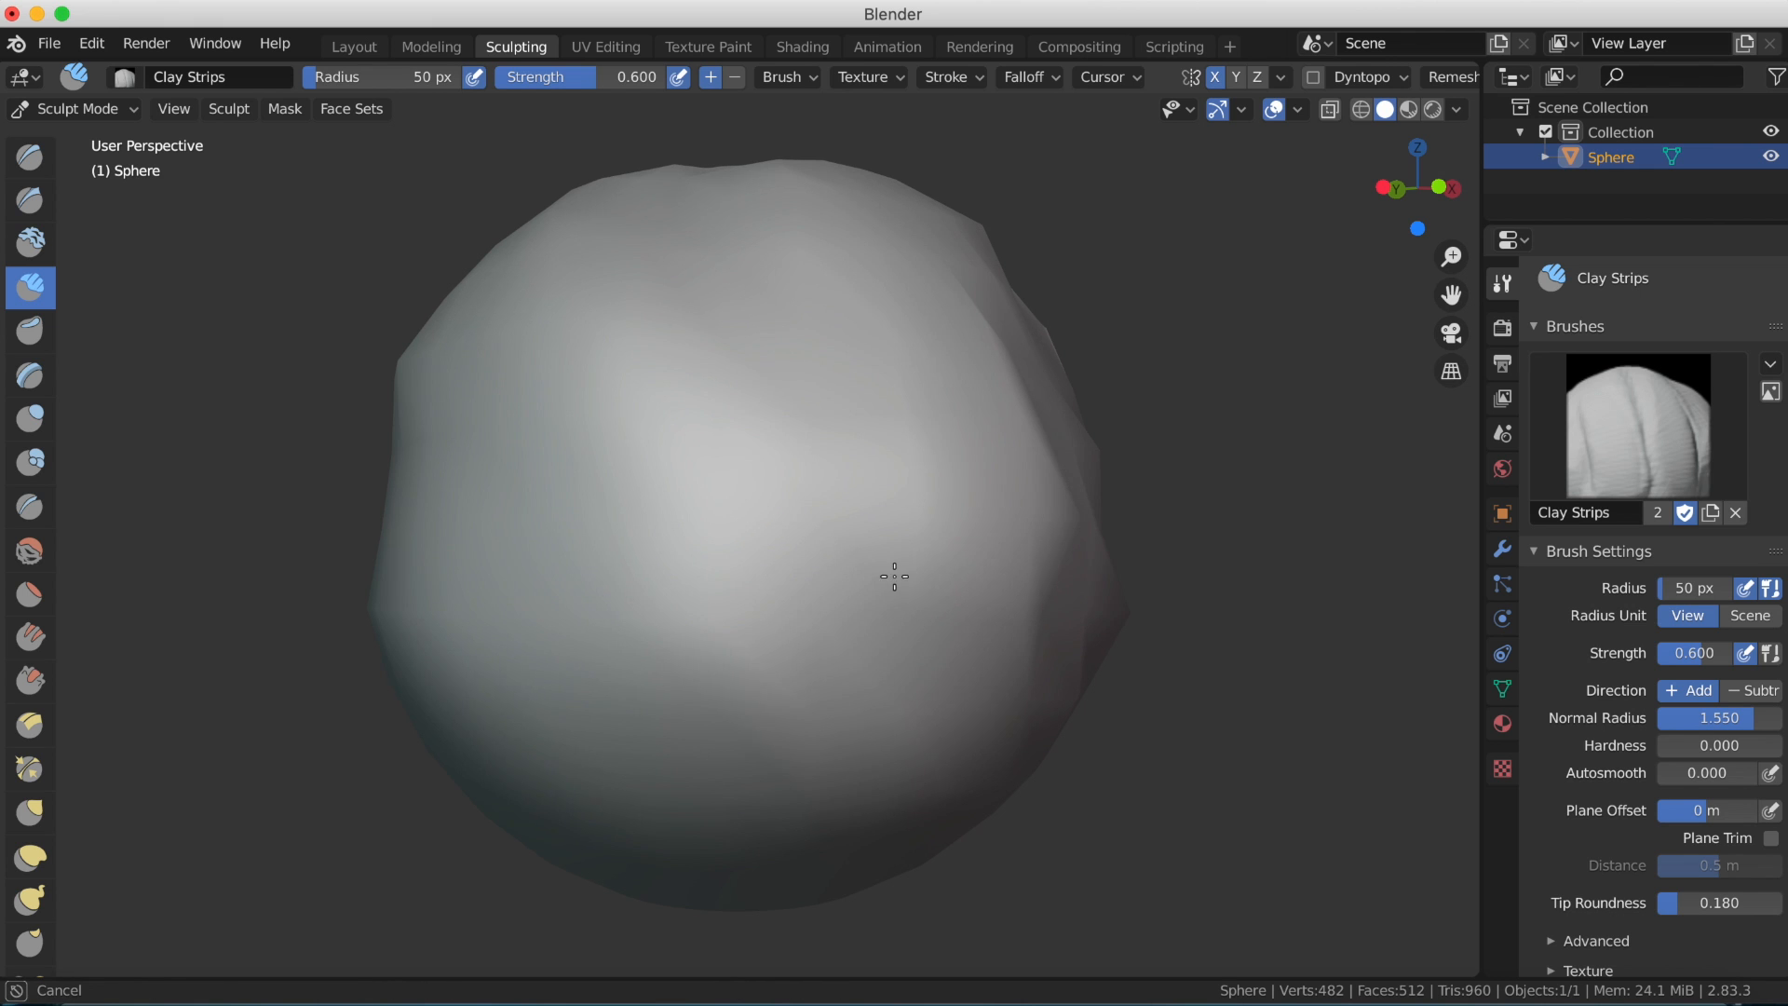
mouse_move(894, 576)
left_mouse_down()
mouse_move(723, 543)
mouse_move(795, 550)
mouse_move(836, 708)
left_mouse_up()
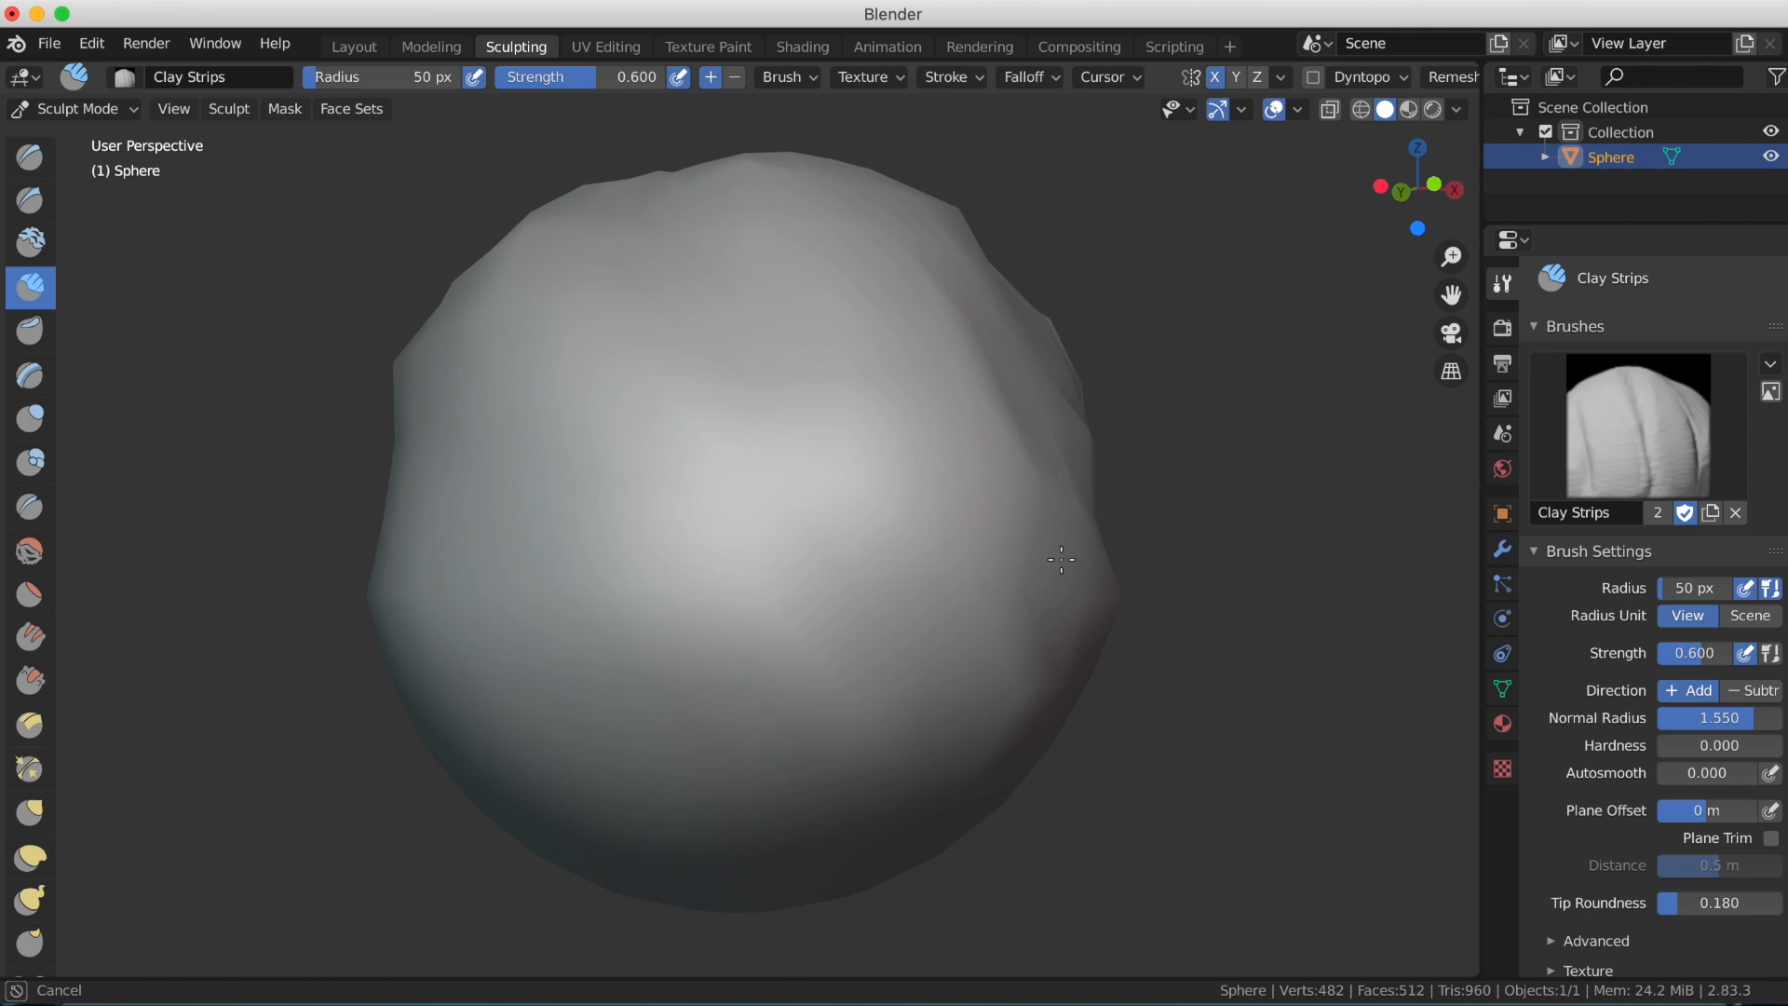
left_click_drag(816, 597, 810, 608)
Set the Clay Strips strength to 0.810 and sculpt more raised strokes across the sphere.
middle_click_drag(739, 665, 730, 686)
middle_click_drag(705, 628, 706, 640)
scroll(707, 639, "down", 3)
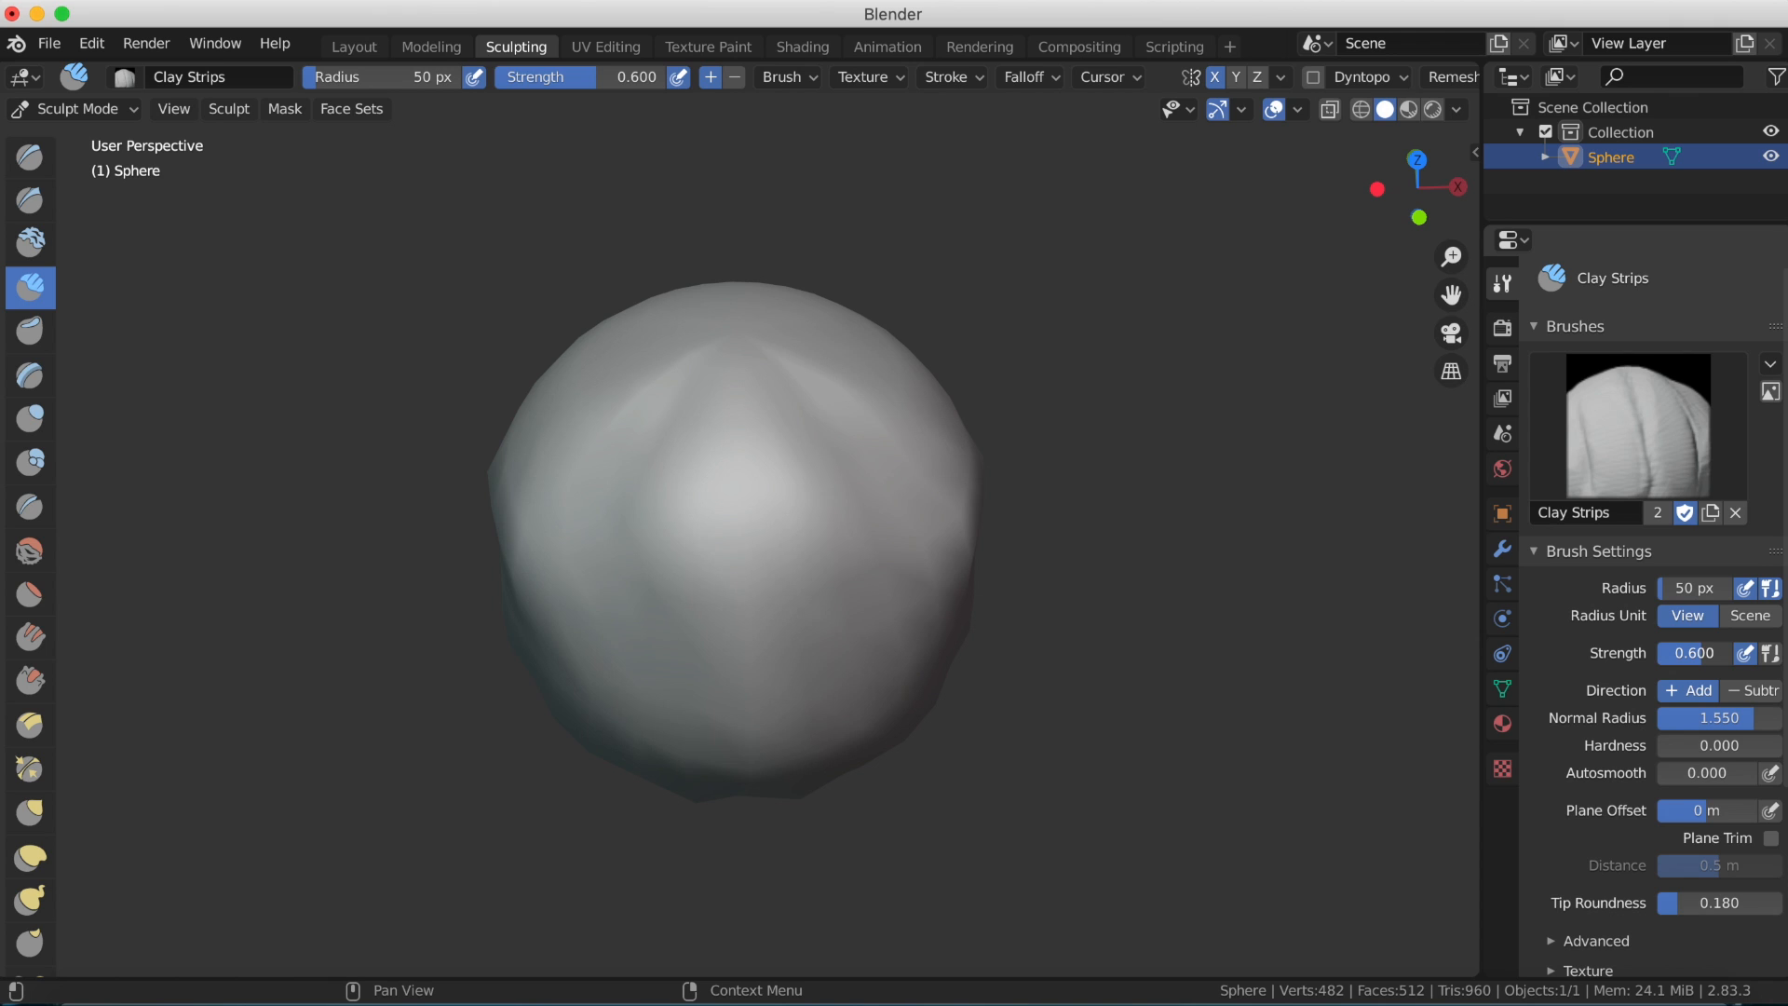
left_click_drag(1695, 653, 1720, 653)
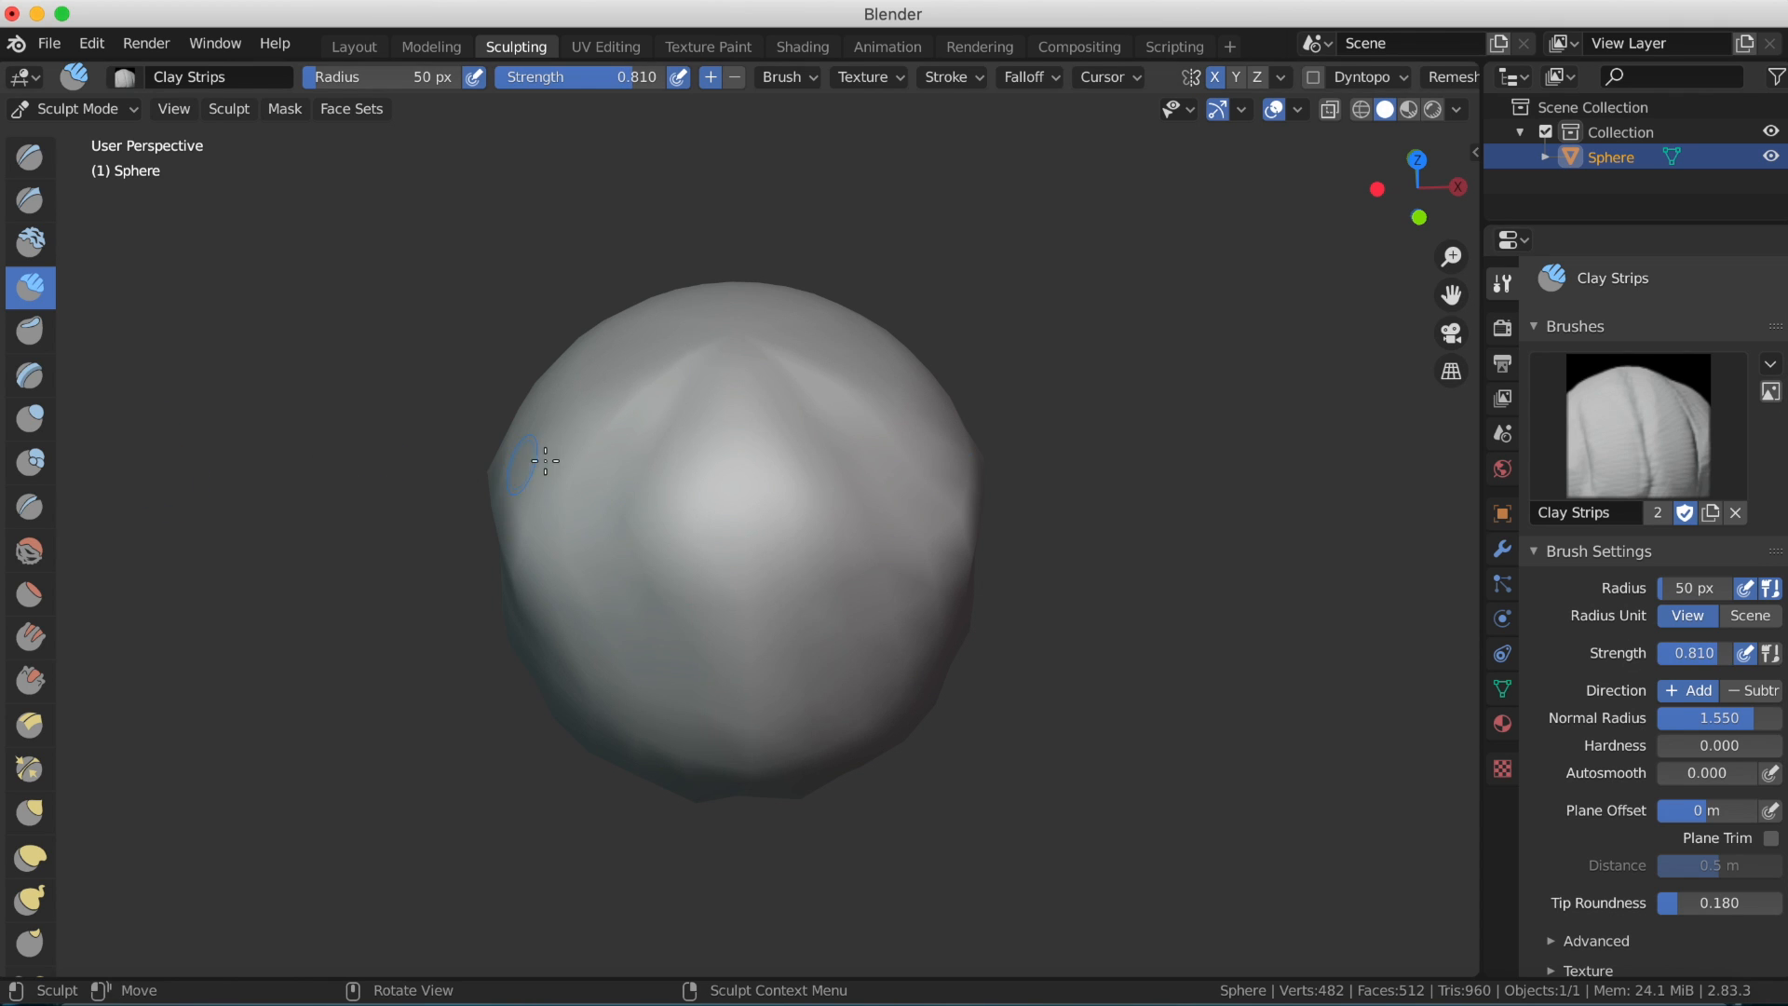
mouse_move(568, 503)
left_mouse_down()
mouse_move(591, 546)
mouse_move(651, 438)
mouse_move(638, 604)
left_mouse_up()
middle_click_drag(643, 600, 652, 555)
scroll(653, 559, "up", 2)
left_click_drag(585, 576, 534, 425)
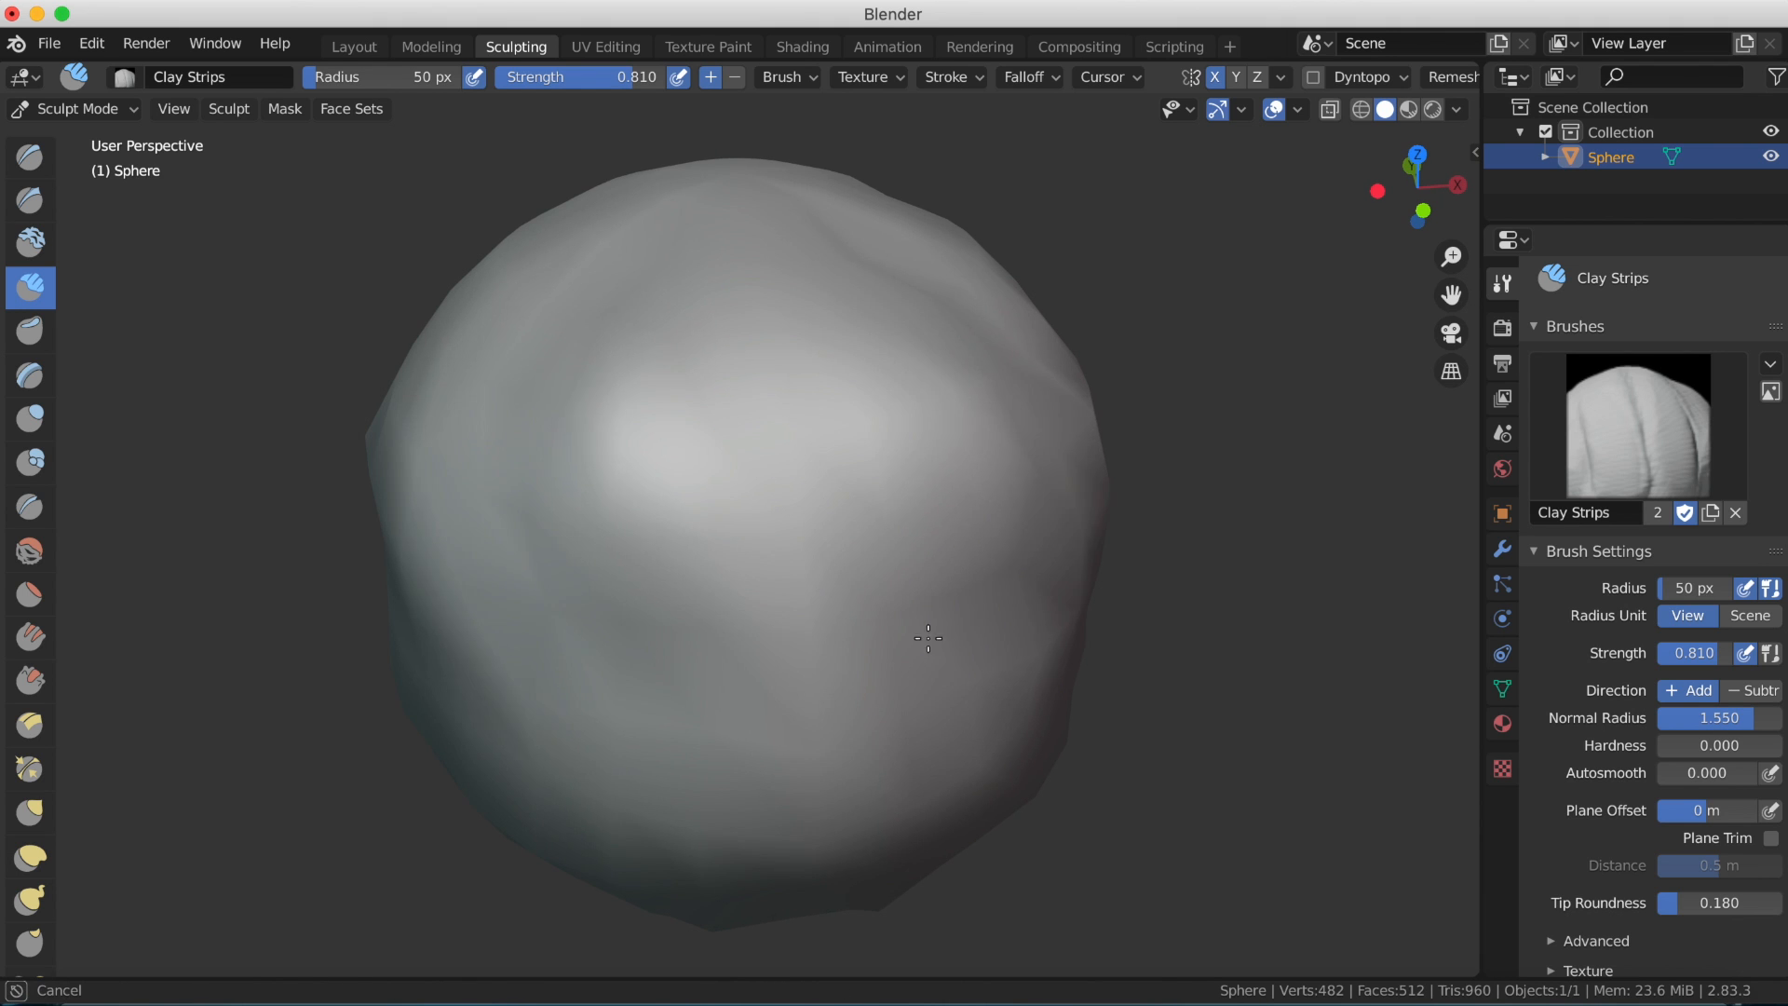
left_click_drag(929, 637, 679, 666)
scroll(679, 667, "down", 3)
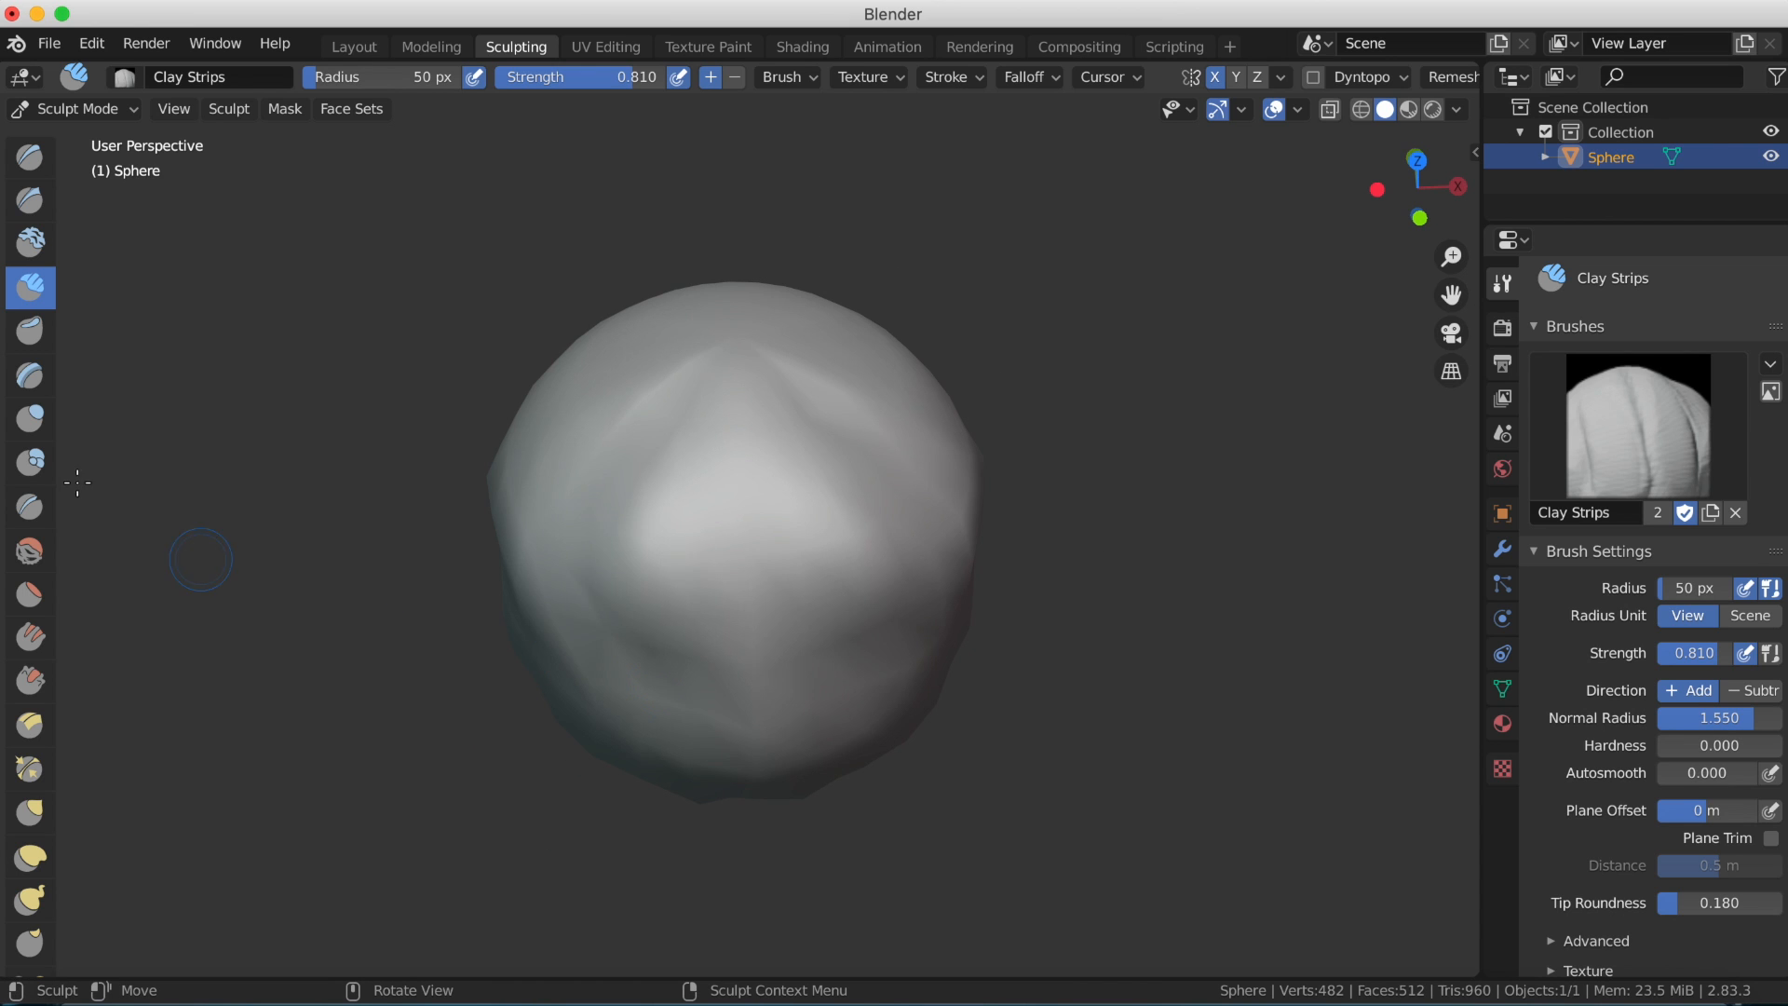
Deform the surface on several sides of the sphere with short Clay Thumb brush strokes at strength 0.500.
left_click(31, 335)
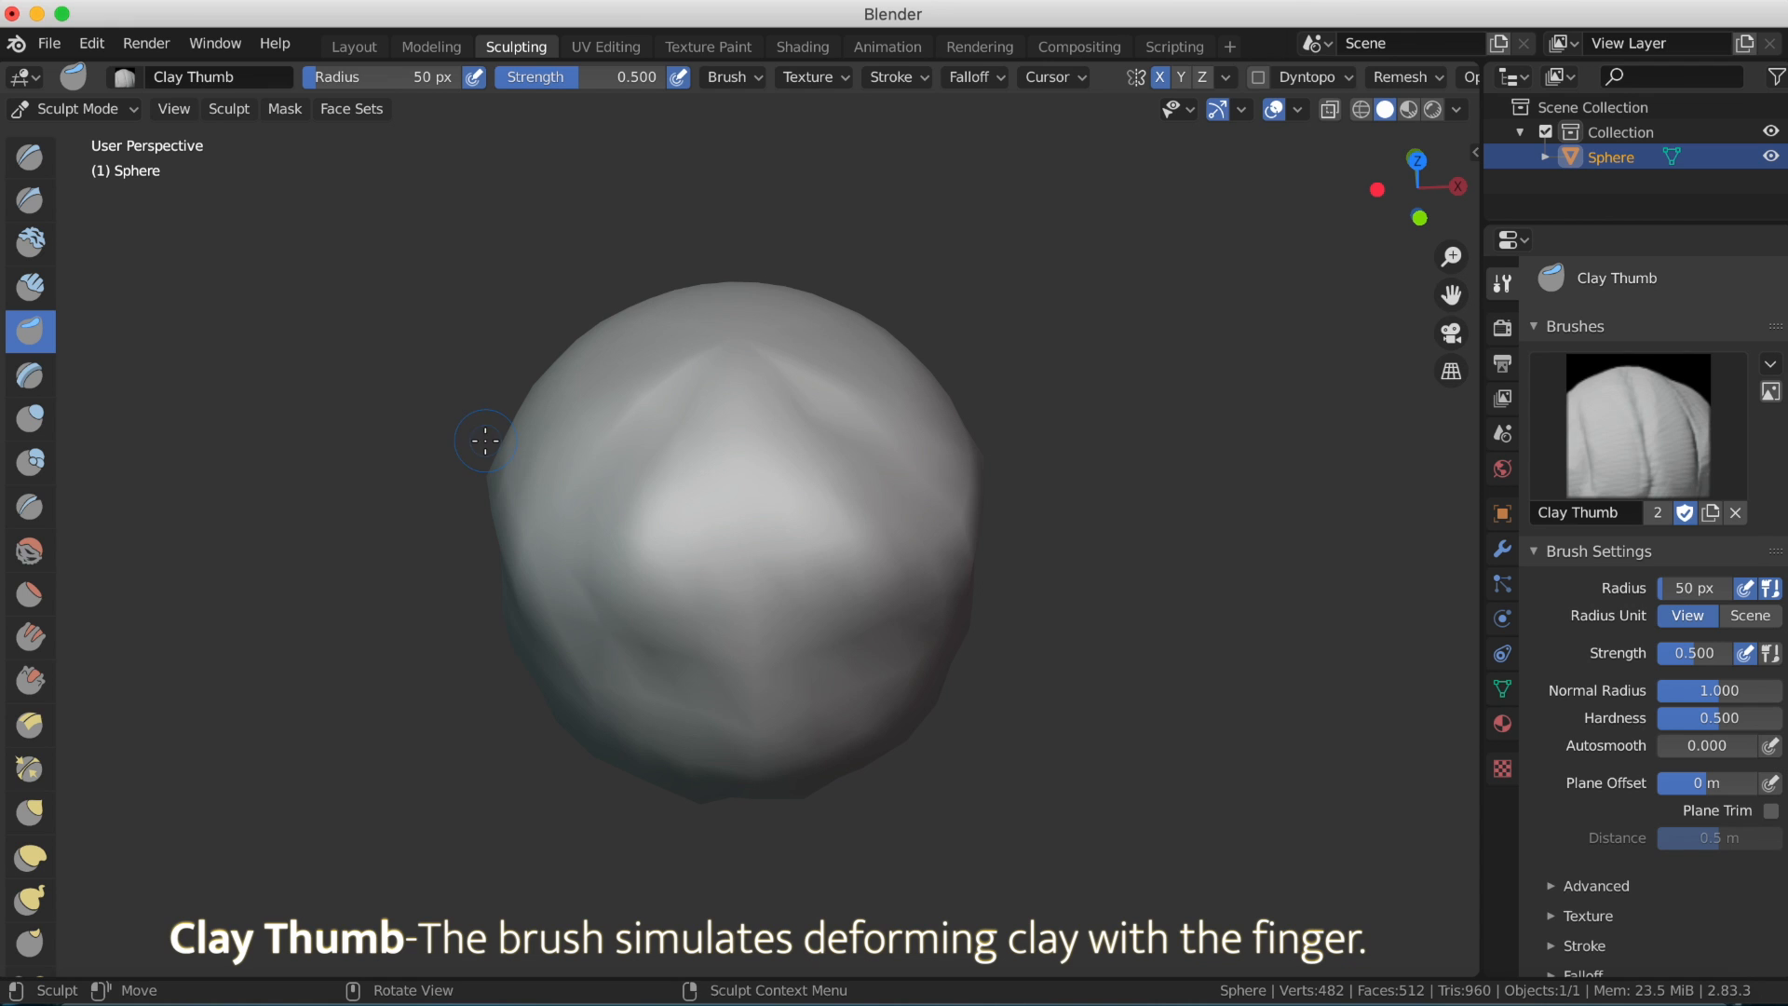
mouse_move(602, 476)
left_mouse_down()
mouse_move(658, 471)
mouse_move(613, 536)
left_mouse_up()
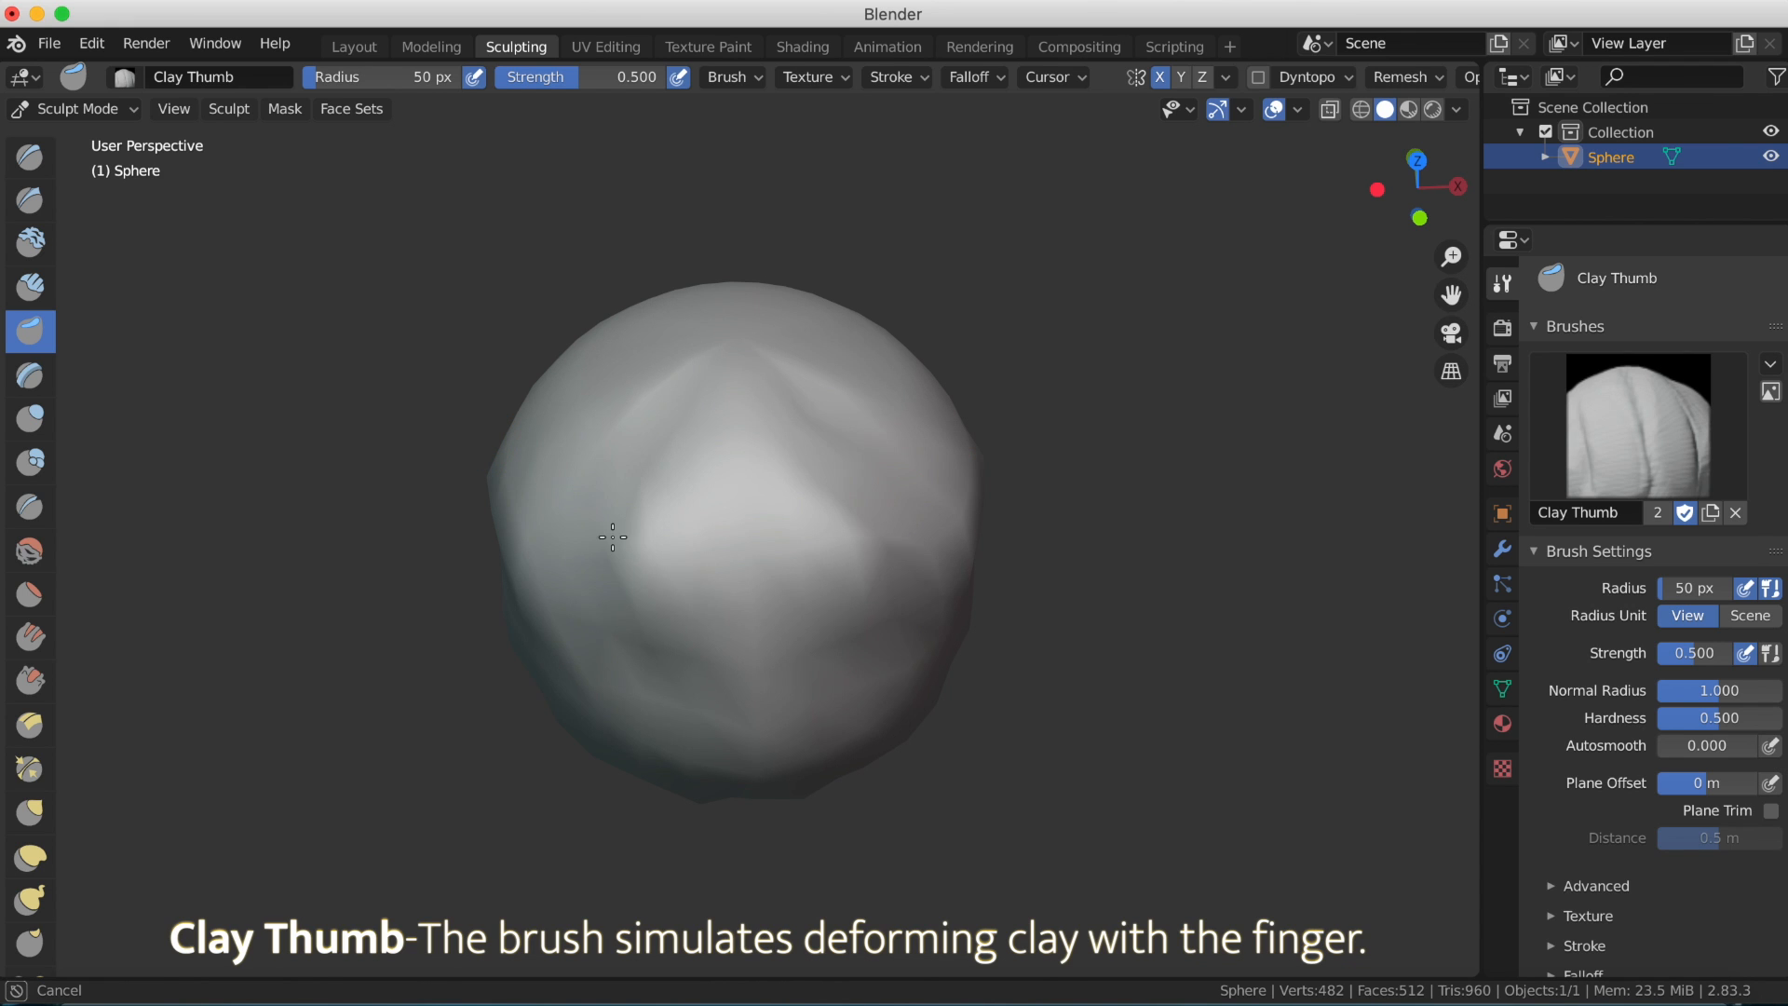
left_click_drag(626, 649, 633, 643)
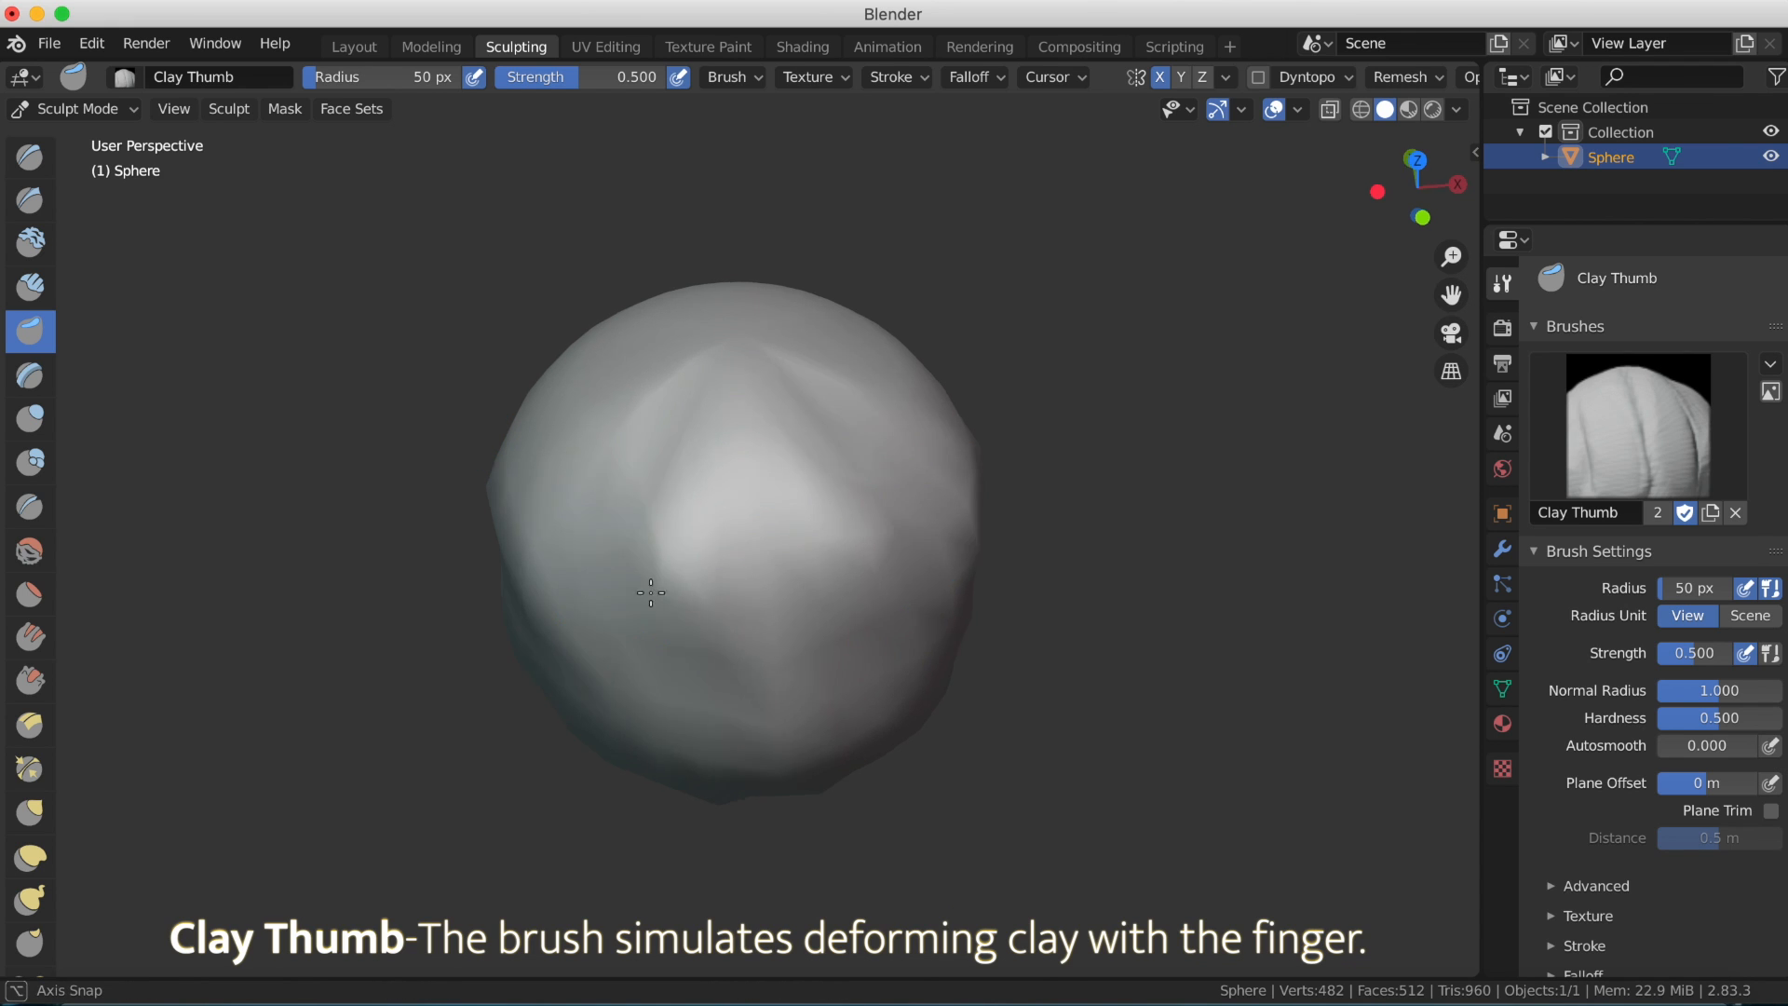
mouse_move(671, 606)
middle_mouse_down()
mouse_move(718, 583)
mouse_move(768, 624)
middle_mouse_up()
left_click_drag(839, 681, 834, 695)
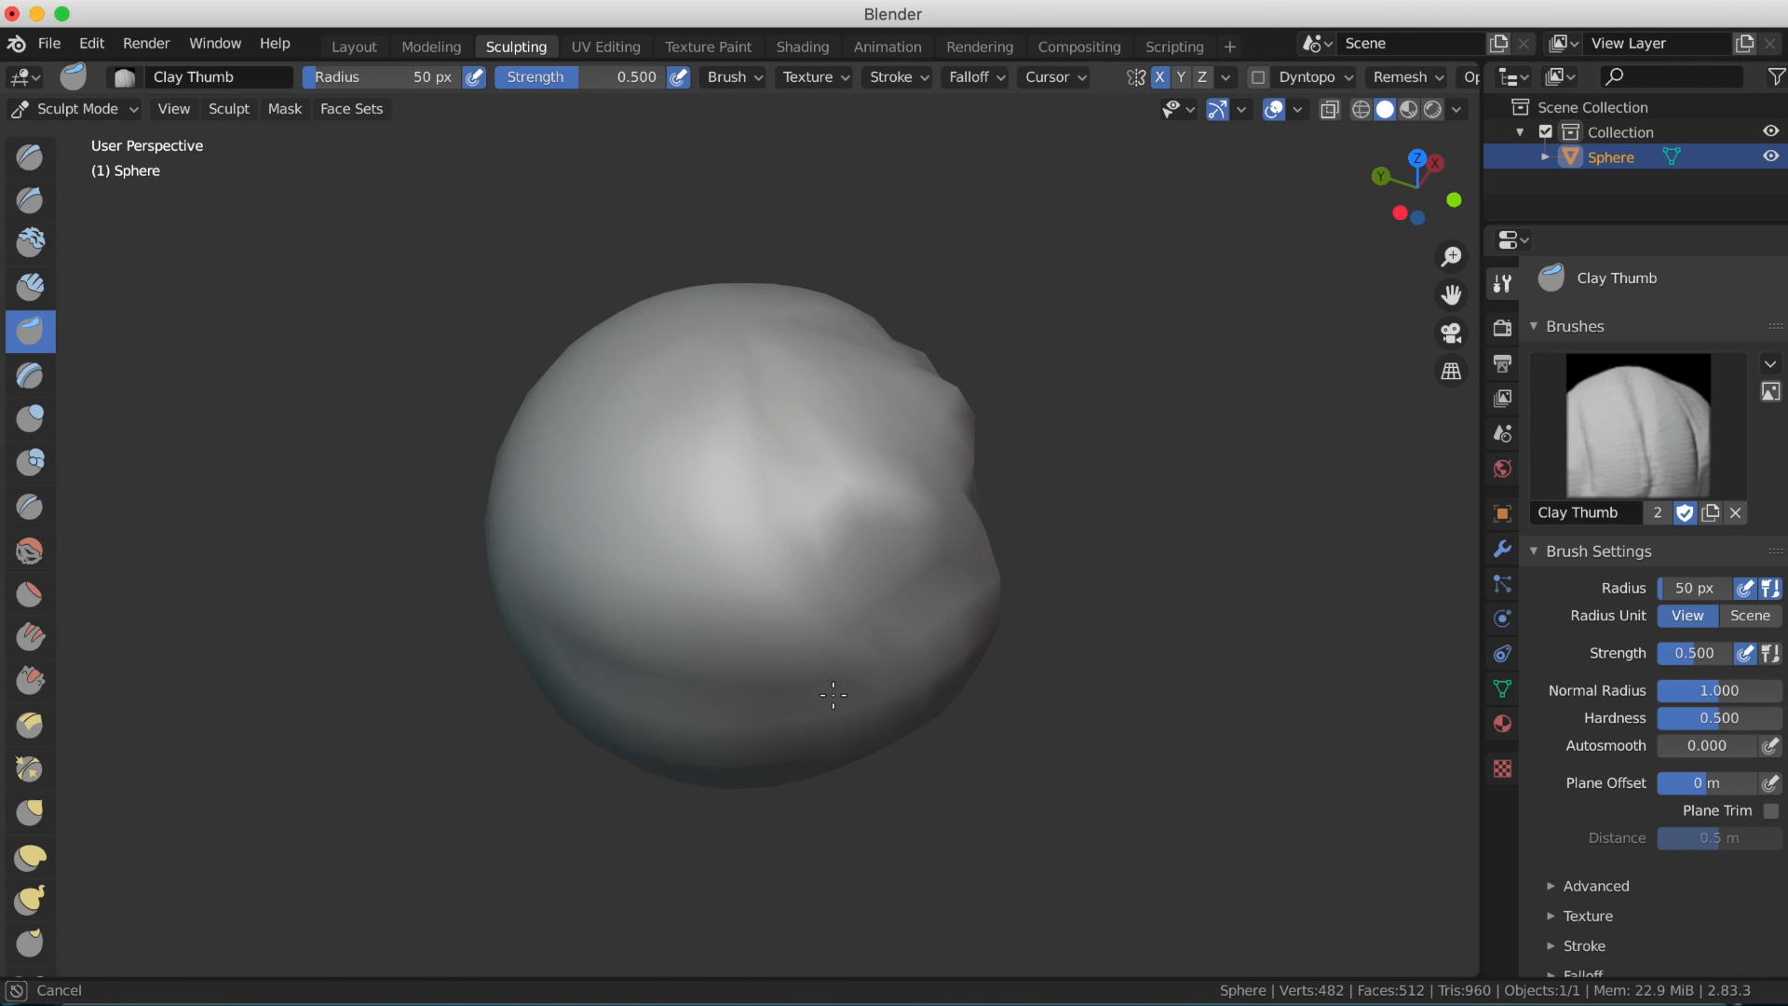
left_click_drag(563, 636, 559, 633)
mouse_move(1099, 610)
middle_mouse_down()
mouse_move(811, 558)
mouse_move(595, 567)
middle_mouse_up()
mouse_move(829, 529)
left_mouse_down()
mouse_move(908, 537)
mouse_move(819, 533)
left_mouse_up()
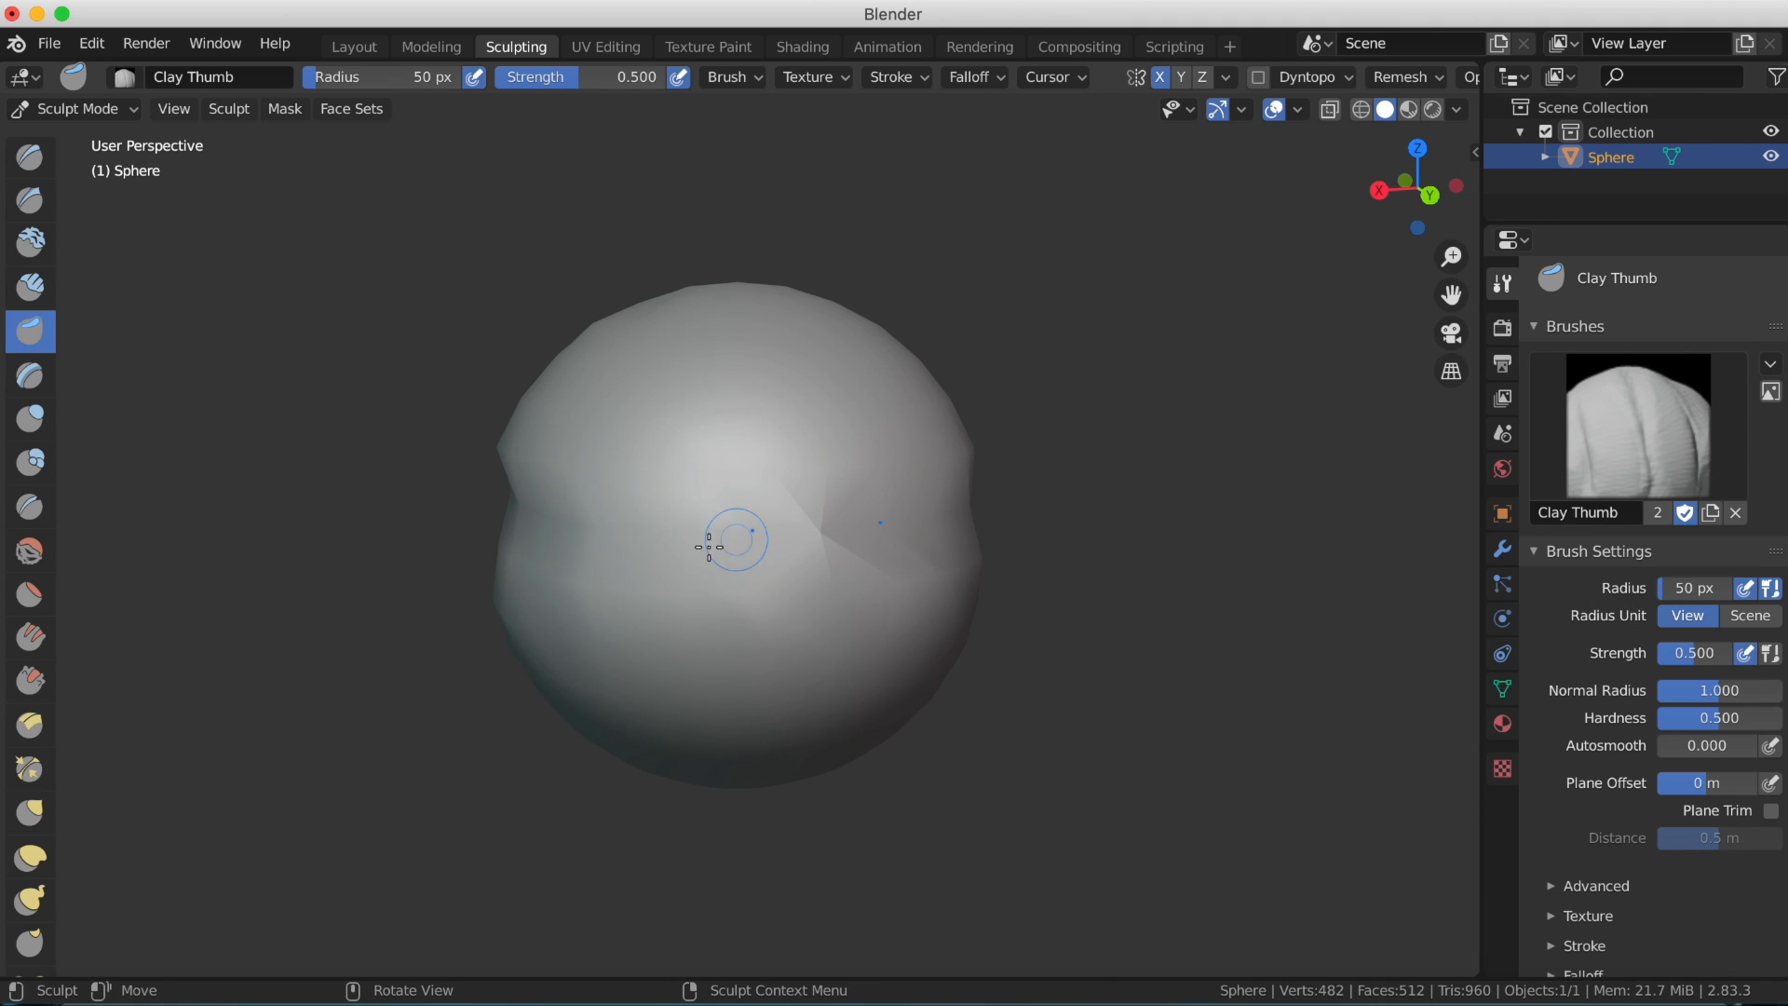
Raise flat layered strokes on the sphere's sides with the Layer brush in Add direction, strength 1.000 and height 0.05 m.
left_click(29, 375)
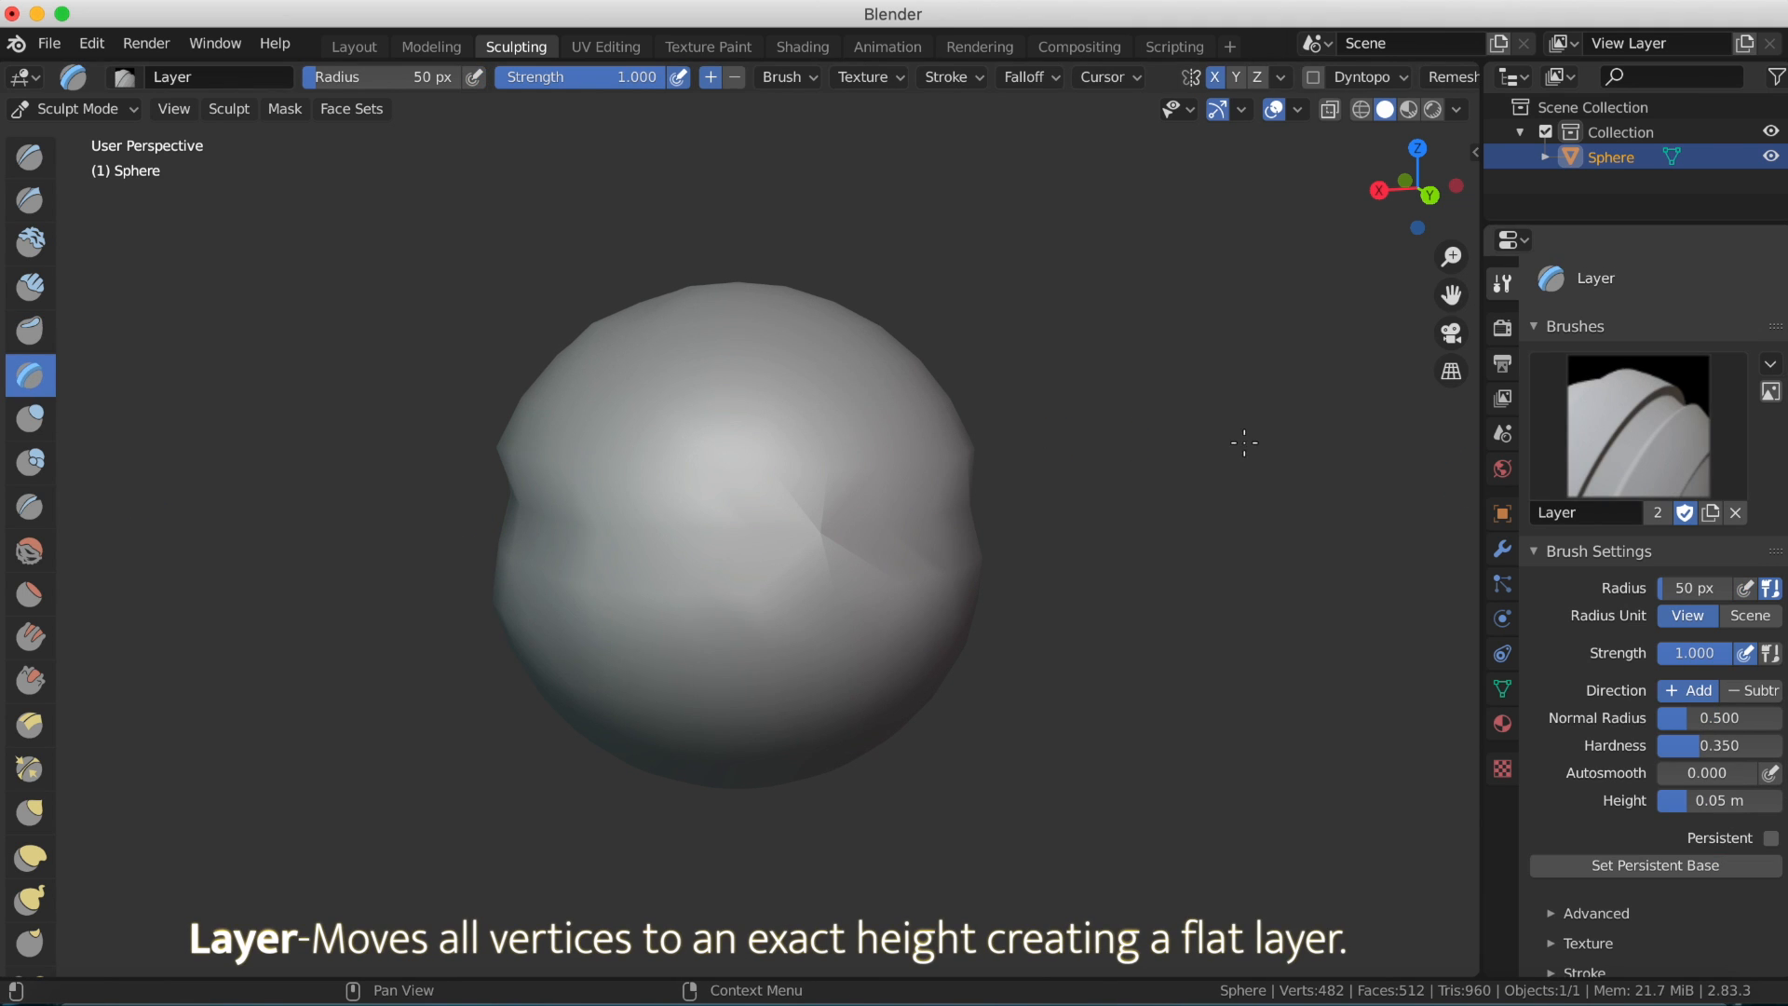
middle_click_drag(621, 426, 932, 565)
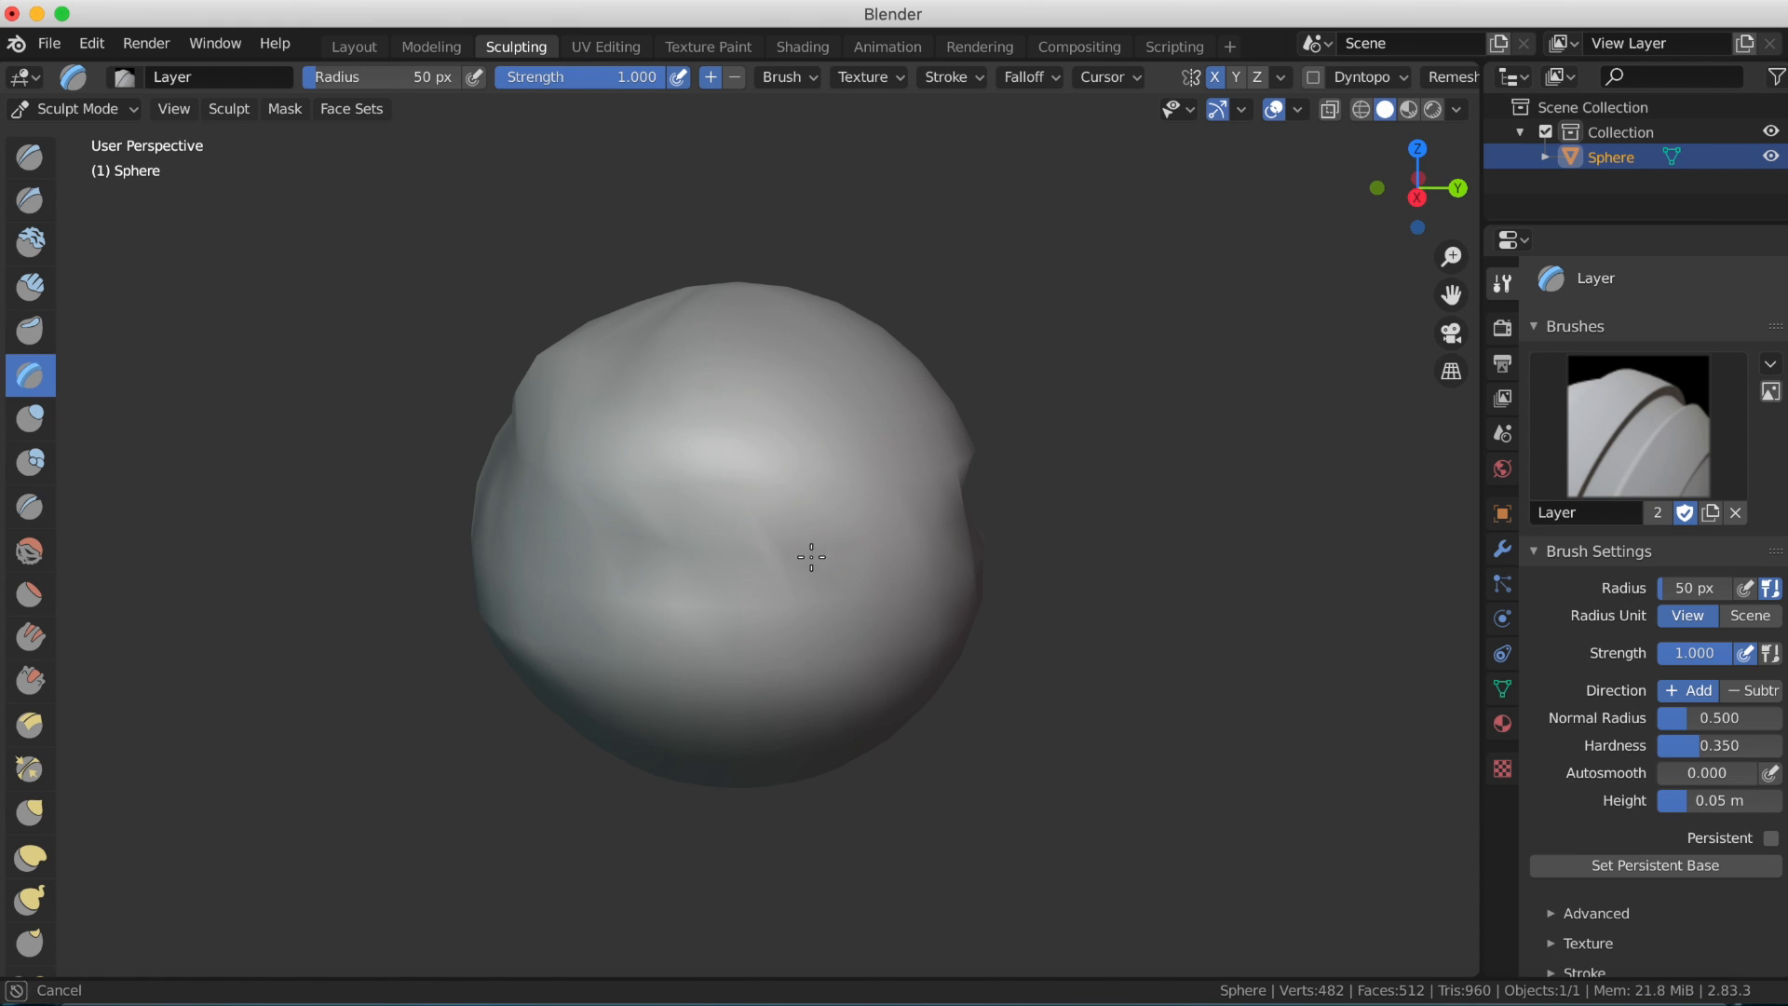
mouse_move(810, 555)
middle_mouse_down()
mouse_move(616, 562)
mouse_move(639, 547)
mouse_move(683, 811)
mouse_move(698, 718)
mouse_move(1058, 590)
mouse_move(1081, 554)
middle_mouse_up()
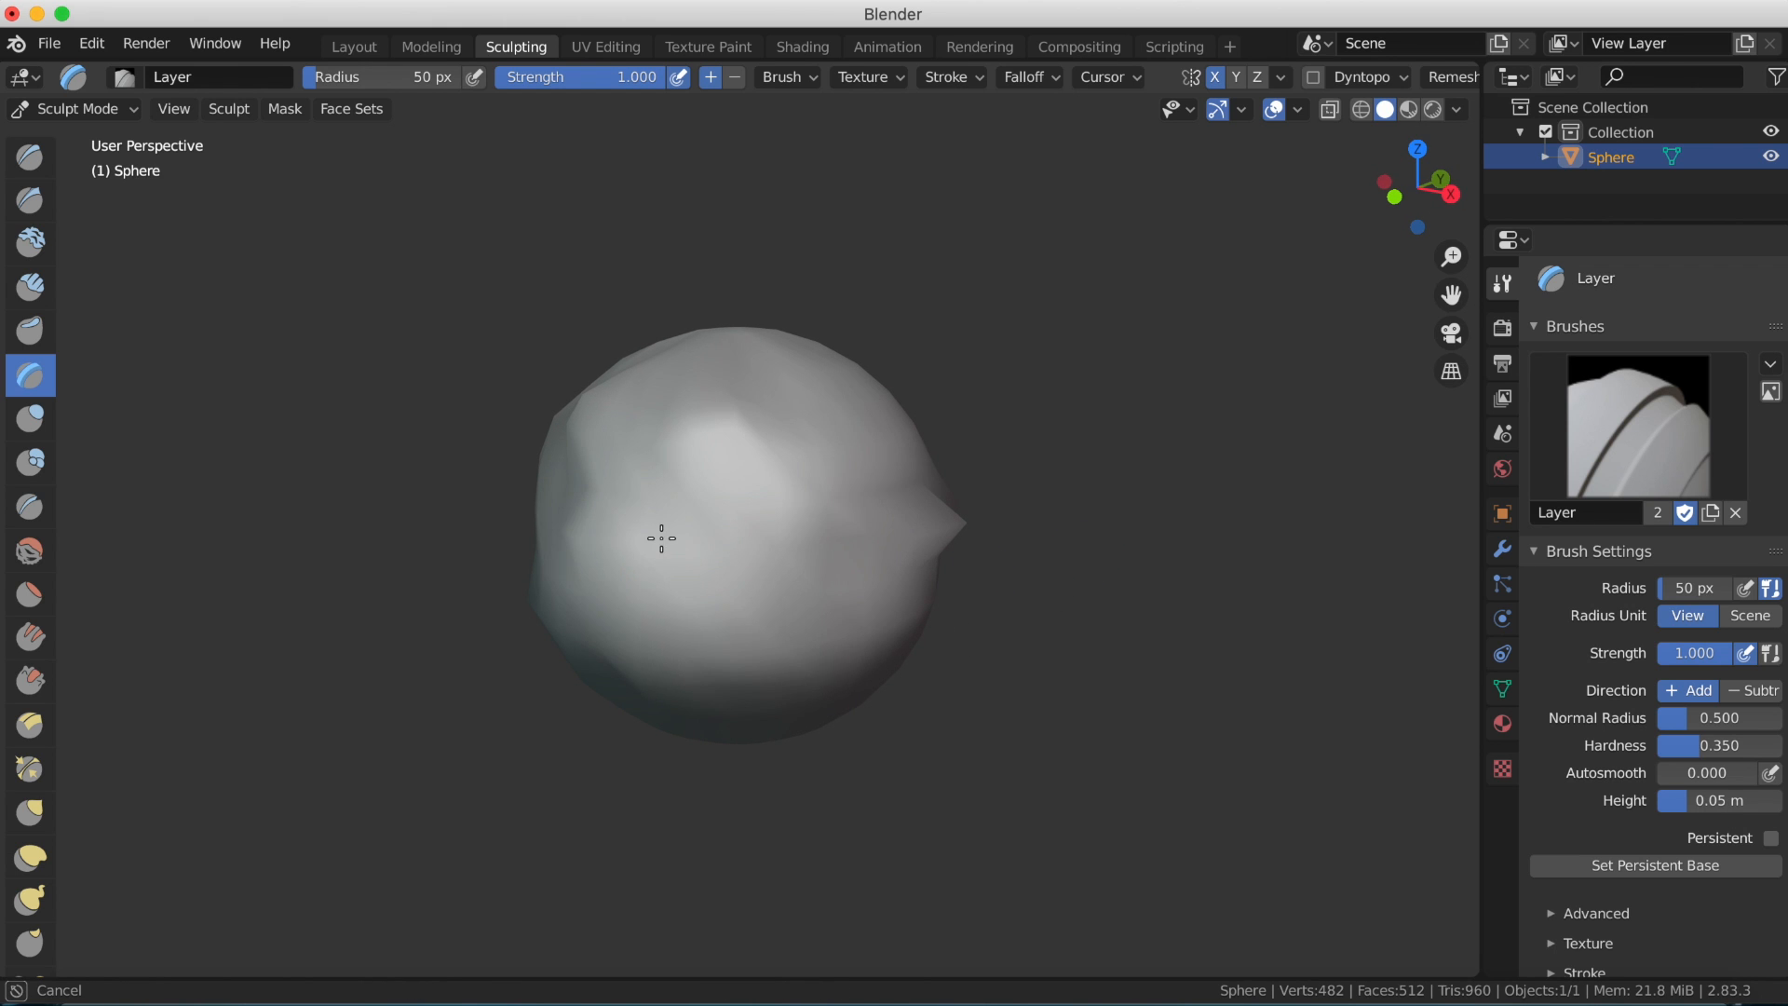
mouse_move(661, 538)
left_mouse_down()
mouse_move(553, 513)
mouse_move(577, 524)
left_mouse_up()
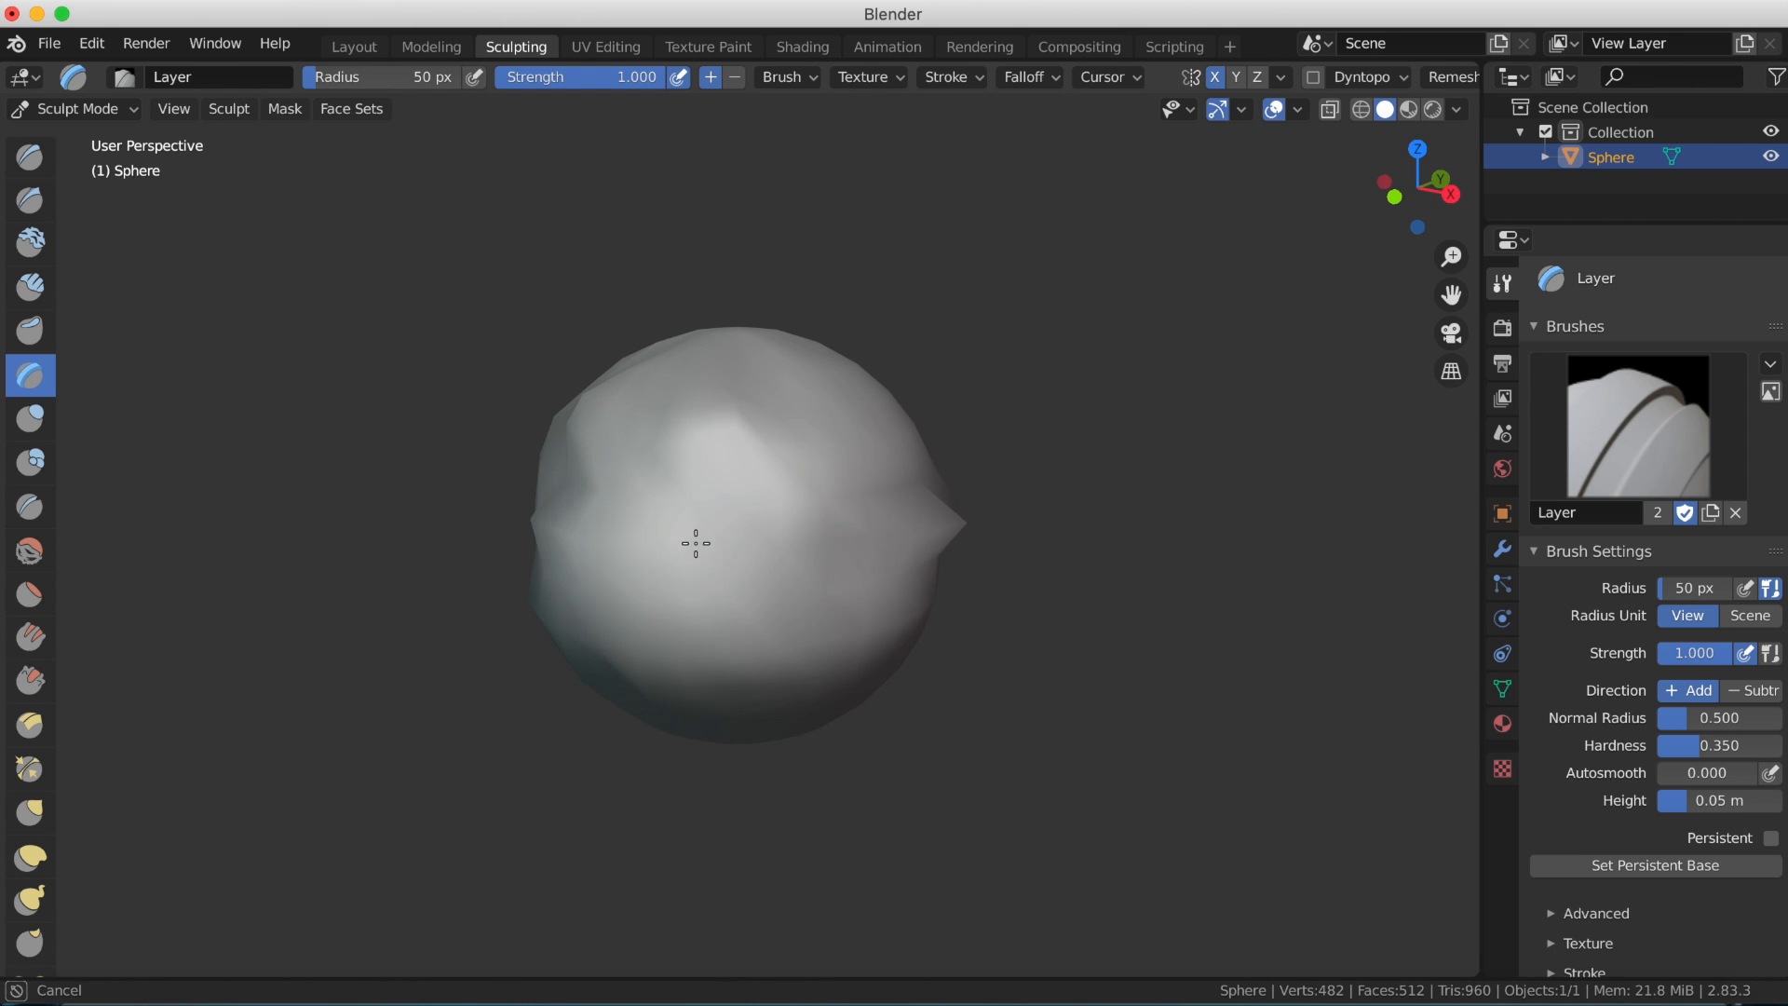
mouse_move(695, 543)
left_mouse_down()
mouse_move(405, 539)
mouse_move(872, 598)
left_mouse_up()
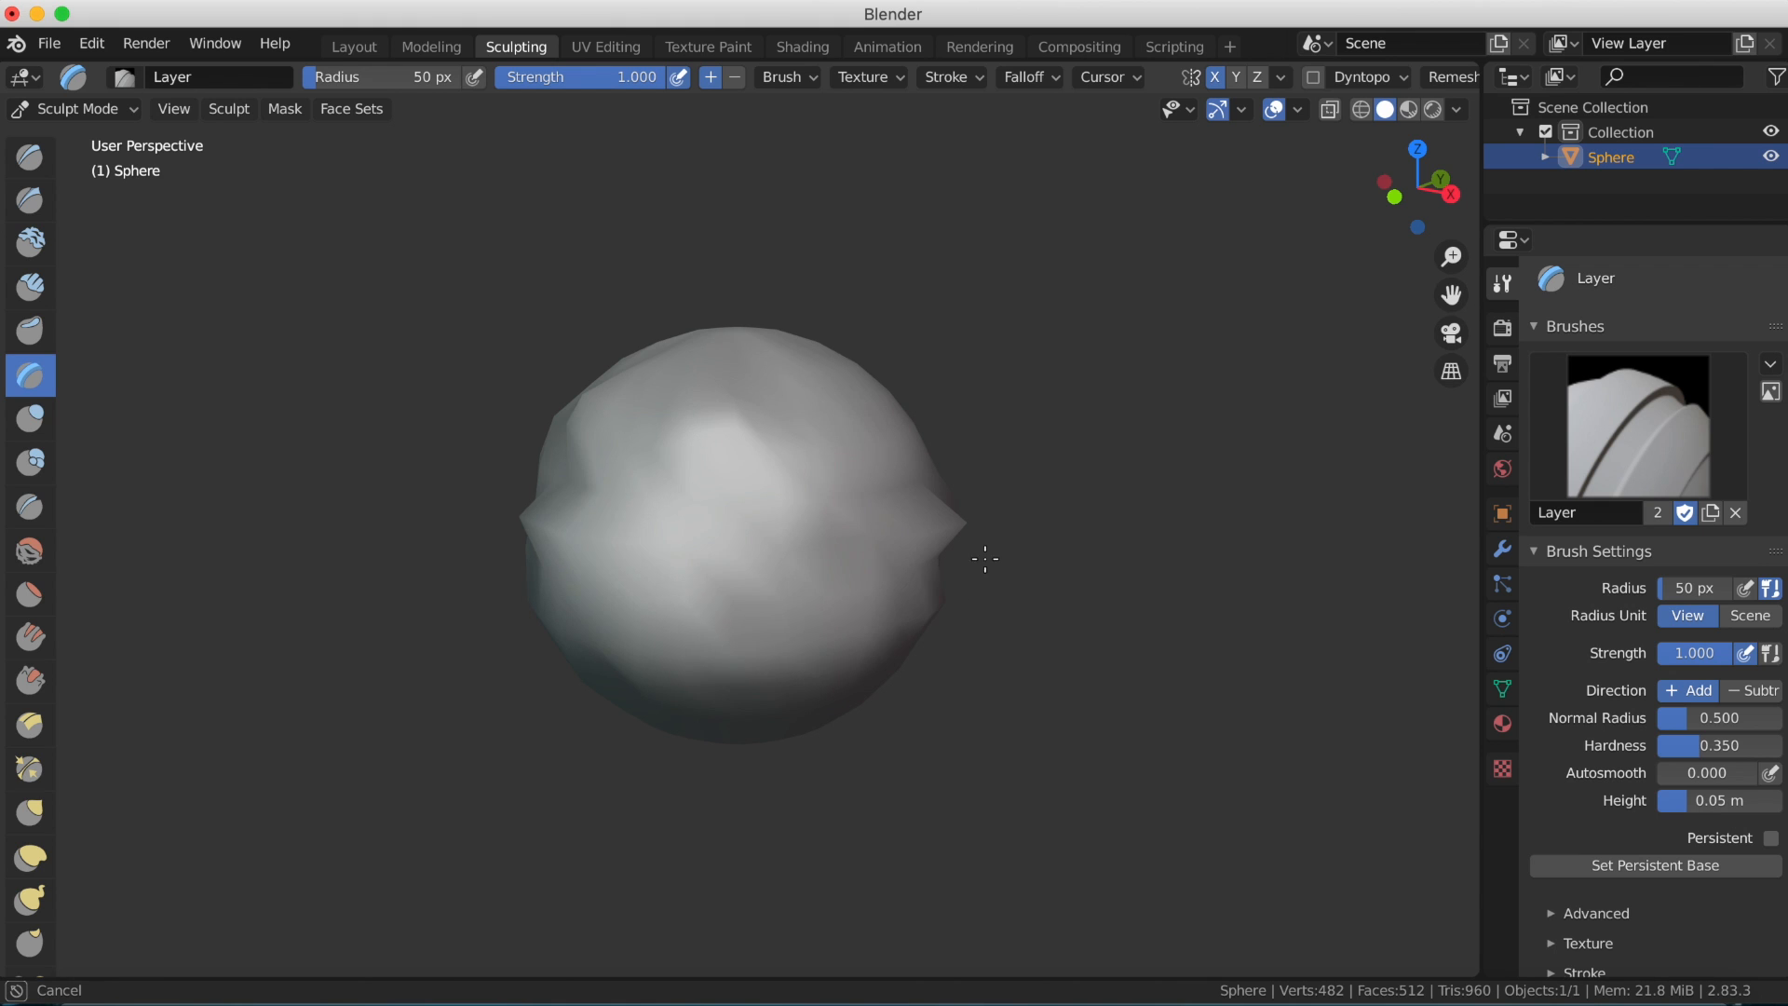
Swell the protruding tips and several other areas around the sphere with the Inflate brush at strength 0.500.
middle_click_drag(984, 559, 660, 418)
left_click(30, 418)
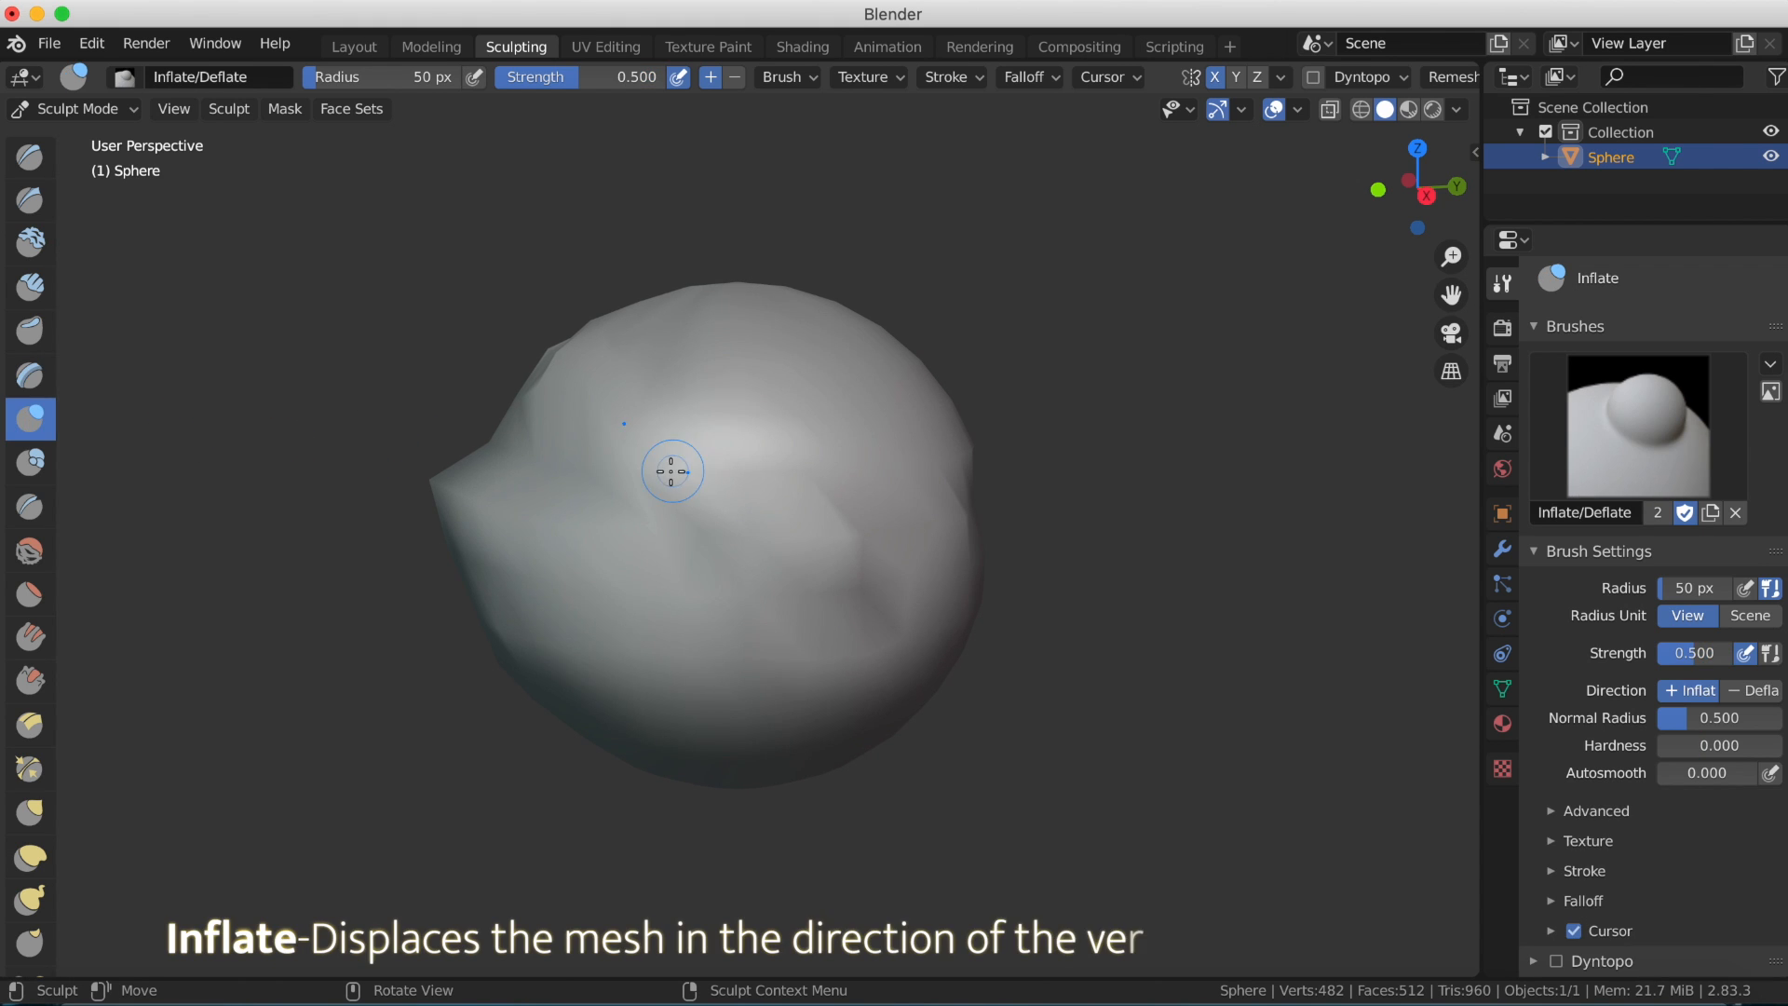
mouse_move(671, 466)
left_mouse_down()
mouse_move(448, 470)
mouse_move(441, 488)
left_mouse_up()
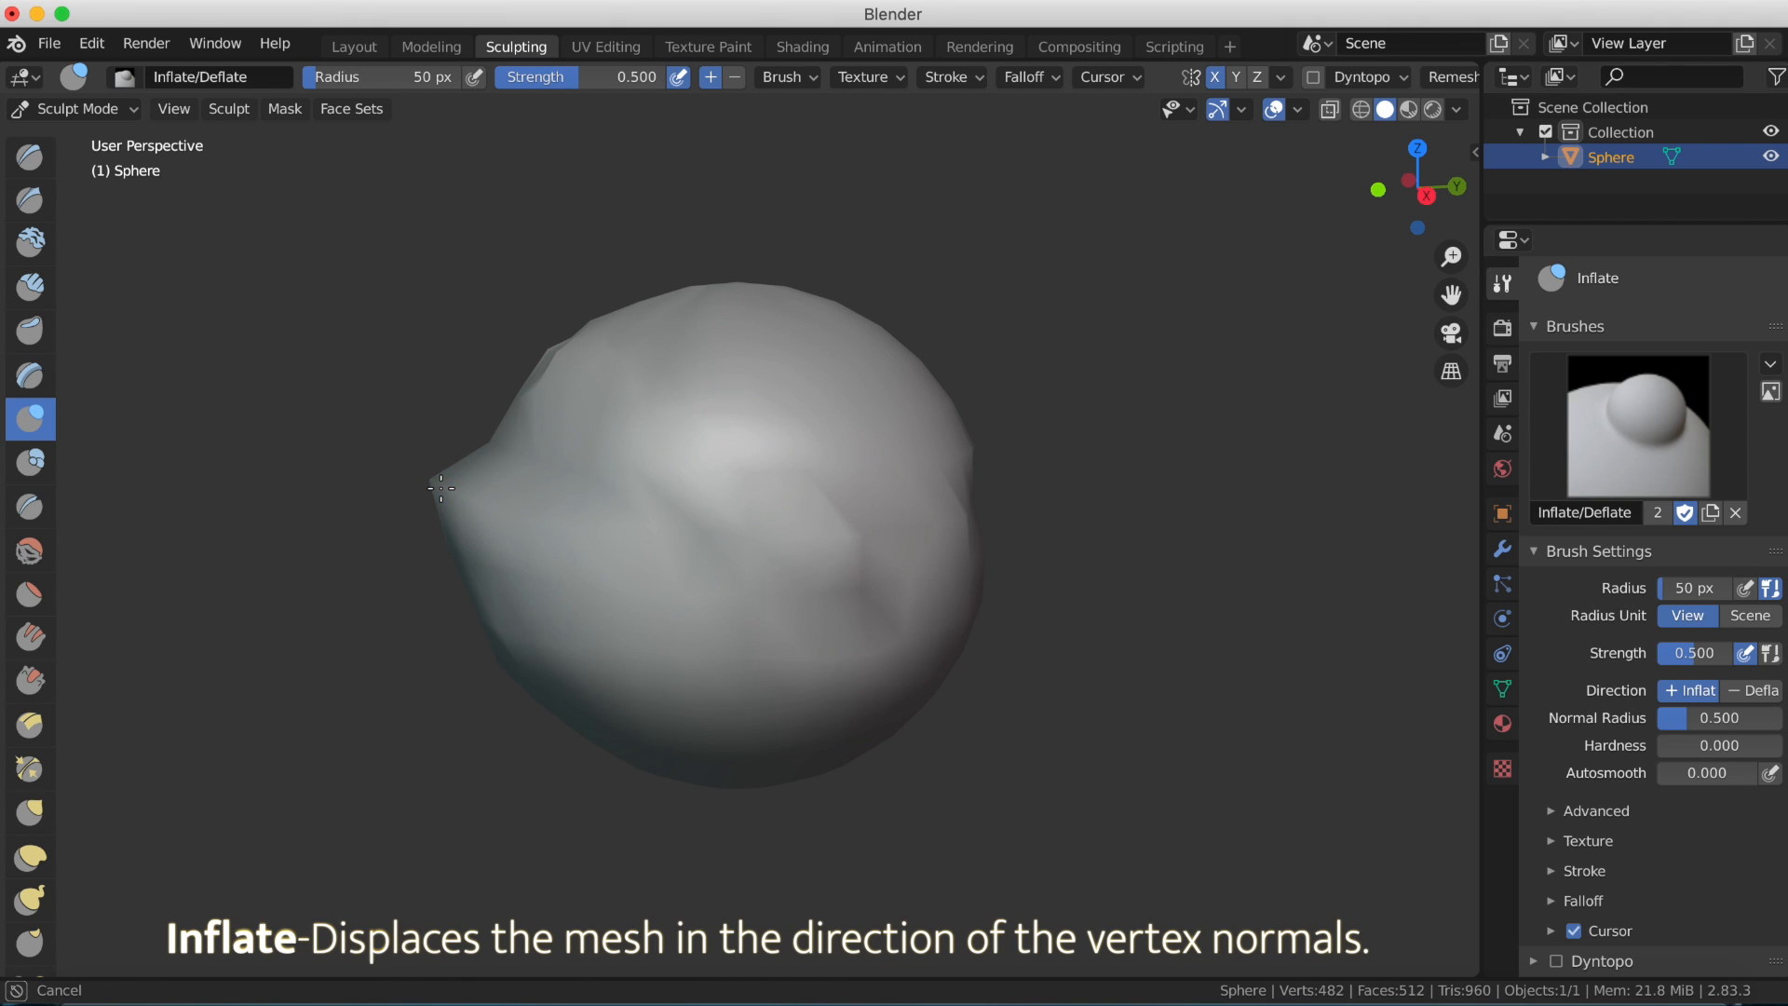
left_click_drag(308, 485, 313, 485)
middle_click_drag(547, 483, 740, 506)
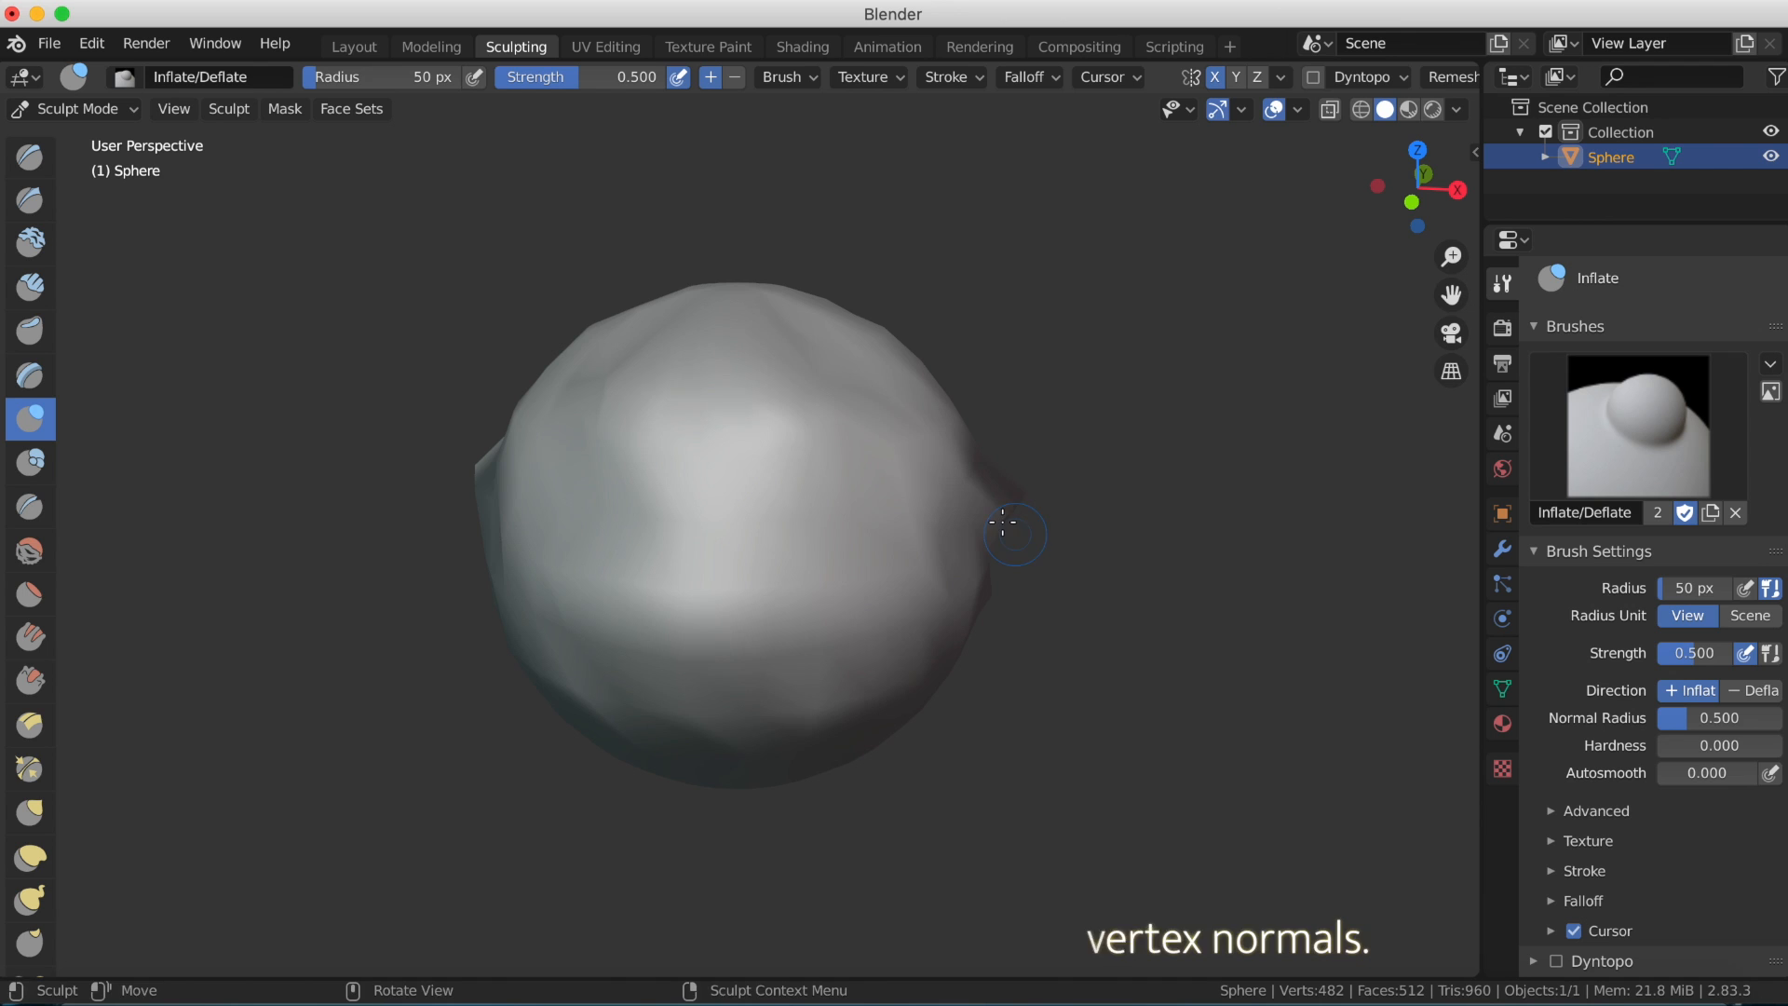
left_click_drag(997, 519, 1002, 542)
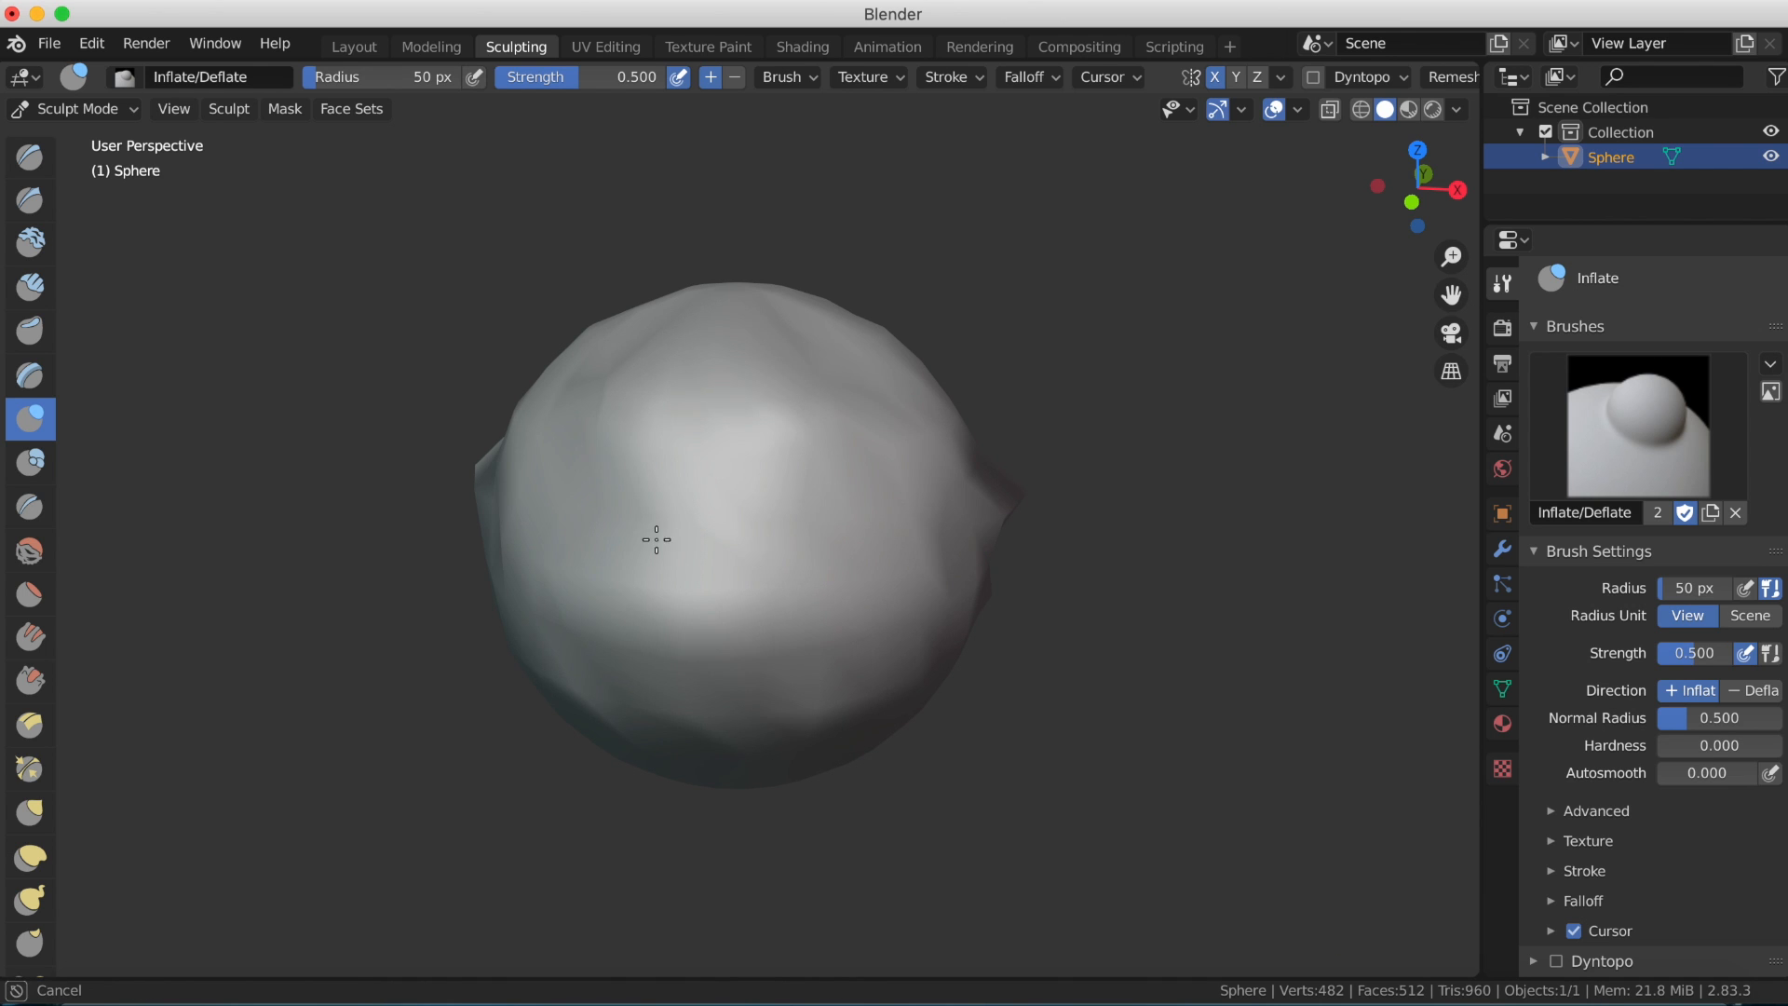
mouse_move(656, 539)
left_mouse_down()
mouse_move(700, 548)
mouse_move(659, 508)
left_mouse_up()
scroll(675, 503, "down", 1)
middle_click_drag(694, 505, 810, 498)
scroll(803, 494, "up", 1)
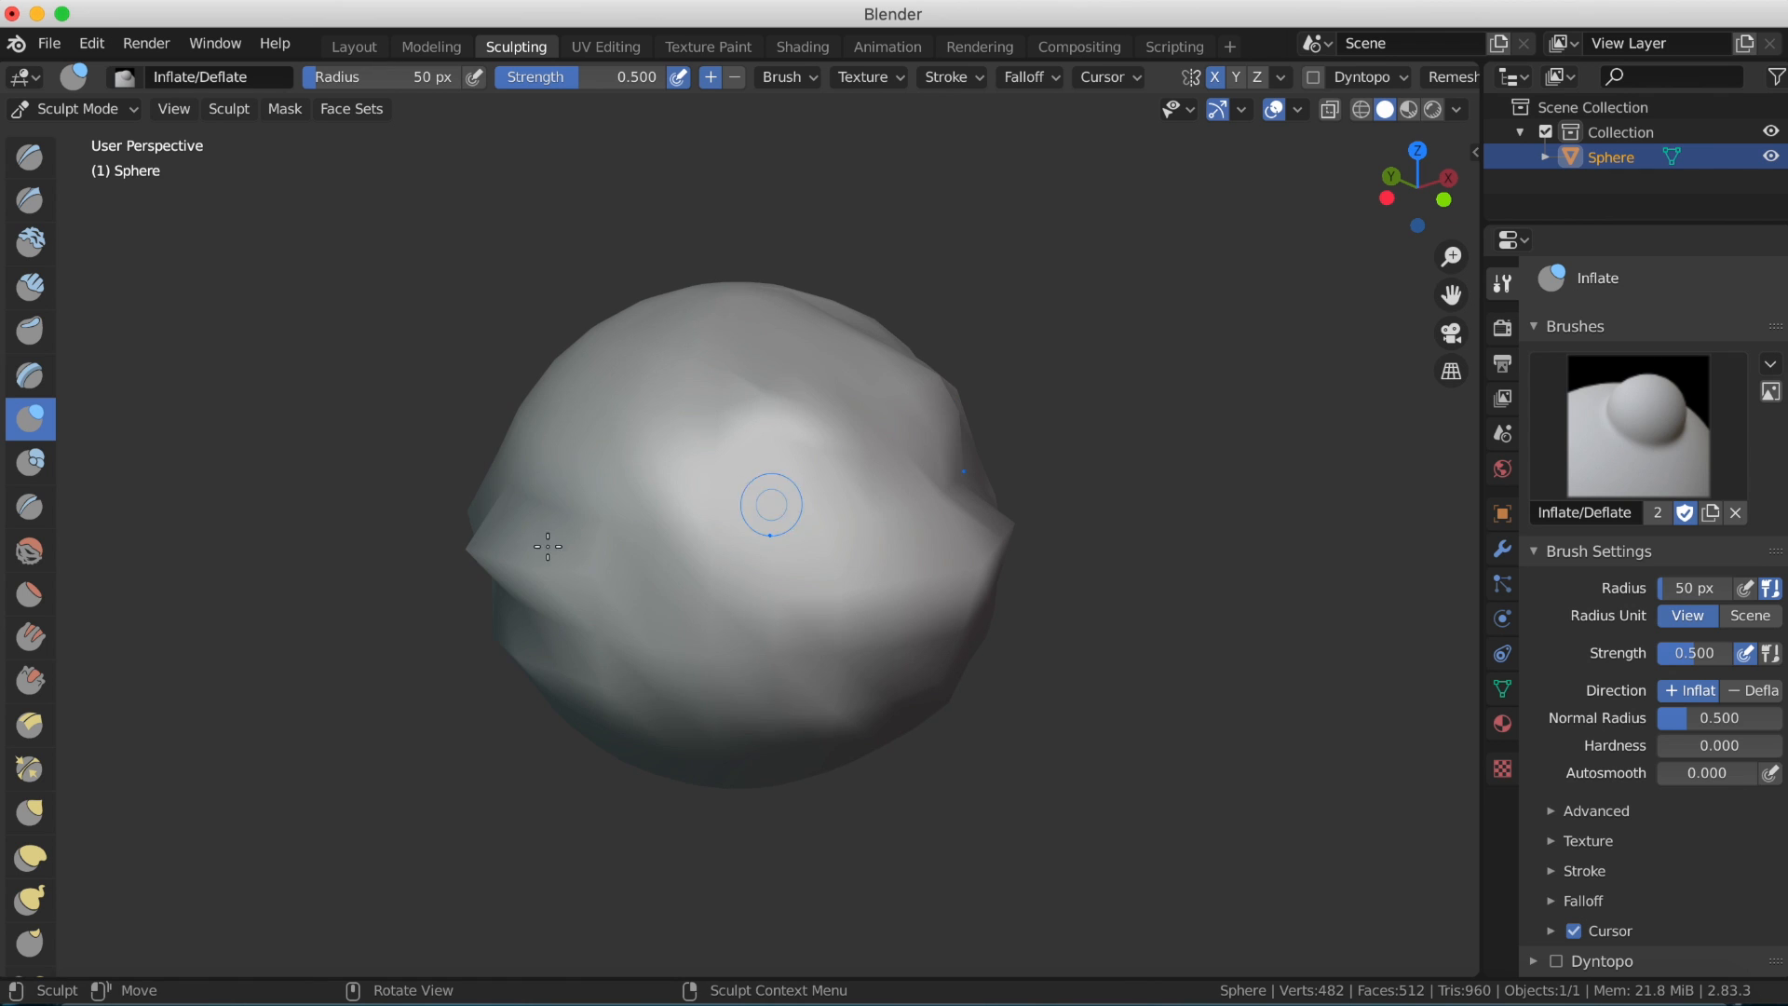
mouse_move(441, 549)
left_mouse_down()
mouse_move(698, 584)
mouse_move(790, 567)
left_mouse_up()
middle_click_drag(858, 538, 601, 556)
left_click_drag(537, 578, 429, 585)
middle_click_drag(722, 589, 488, 564)
left_click_drag(605, 636, 664, 655)
mouse_move(831, 646)
left_mouse_down()
mouse_move(879, 629)
mouse_move(810, 624)
left_mouse_up()
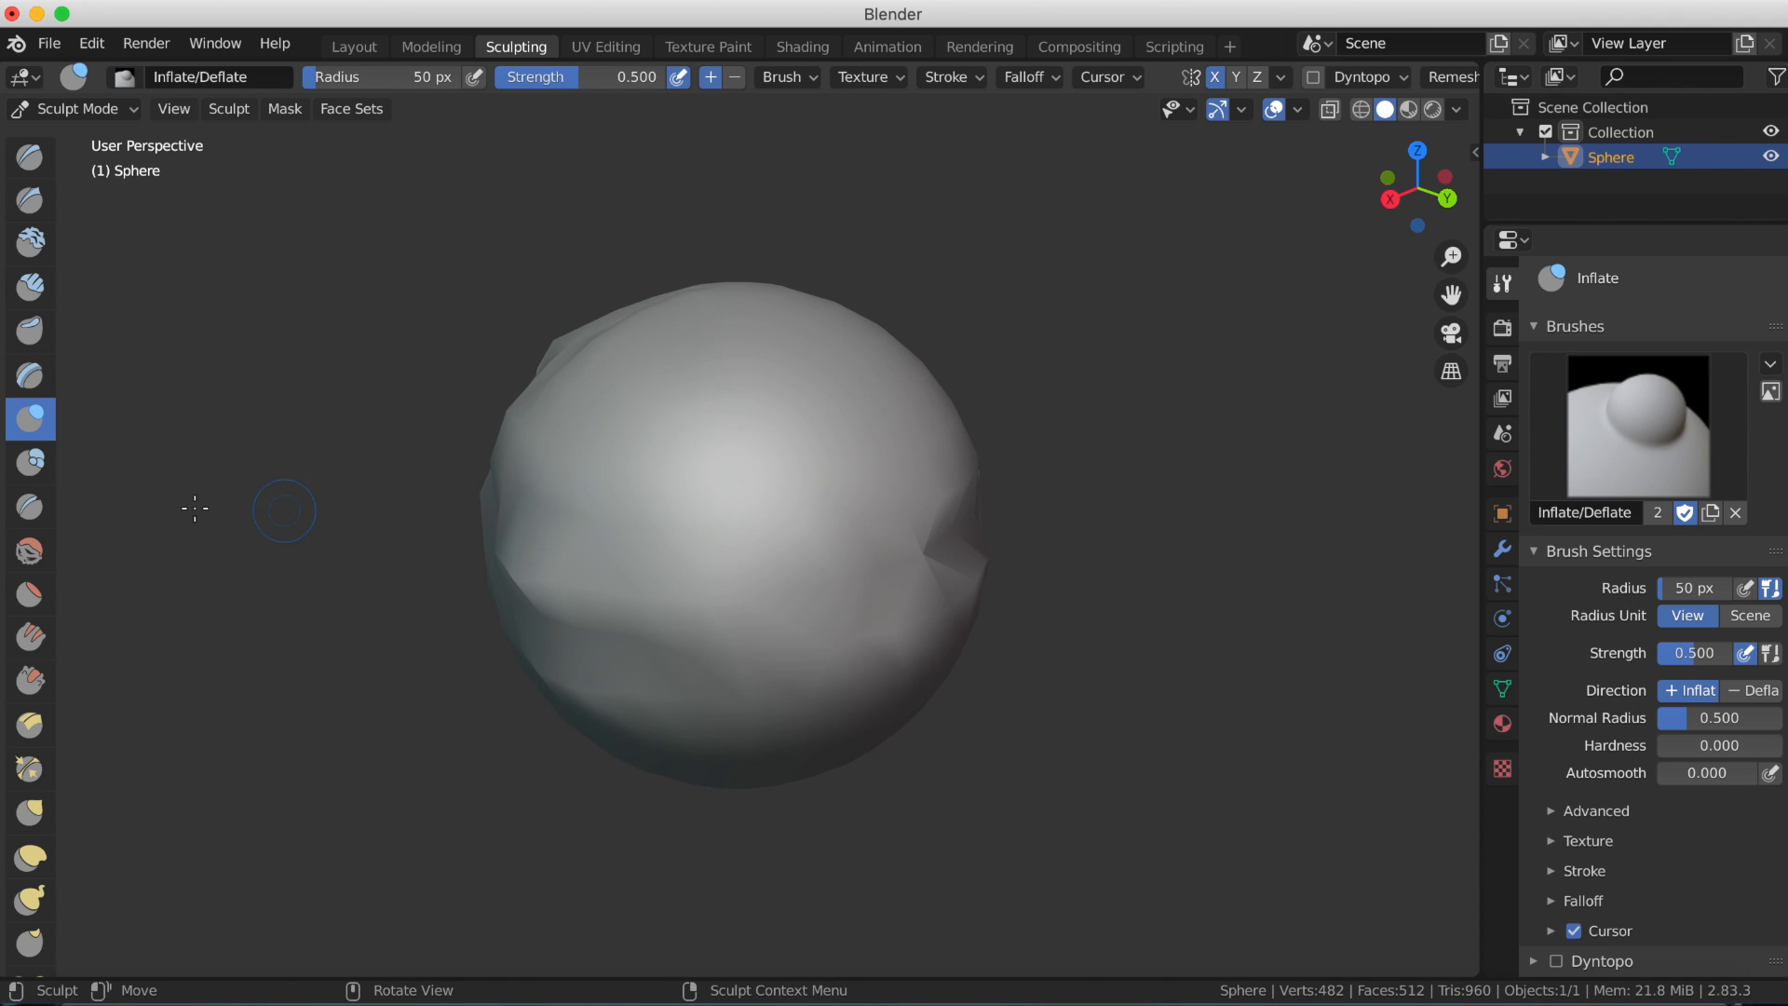
Sculpt rounded bulges on several sides of the sphere with the Blob brush in Add direction at strength 0.500.
left_click(32, 463)
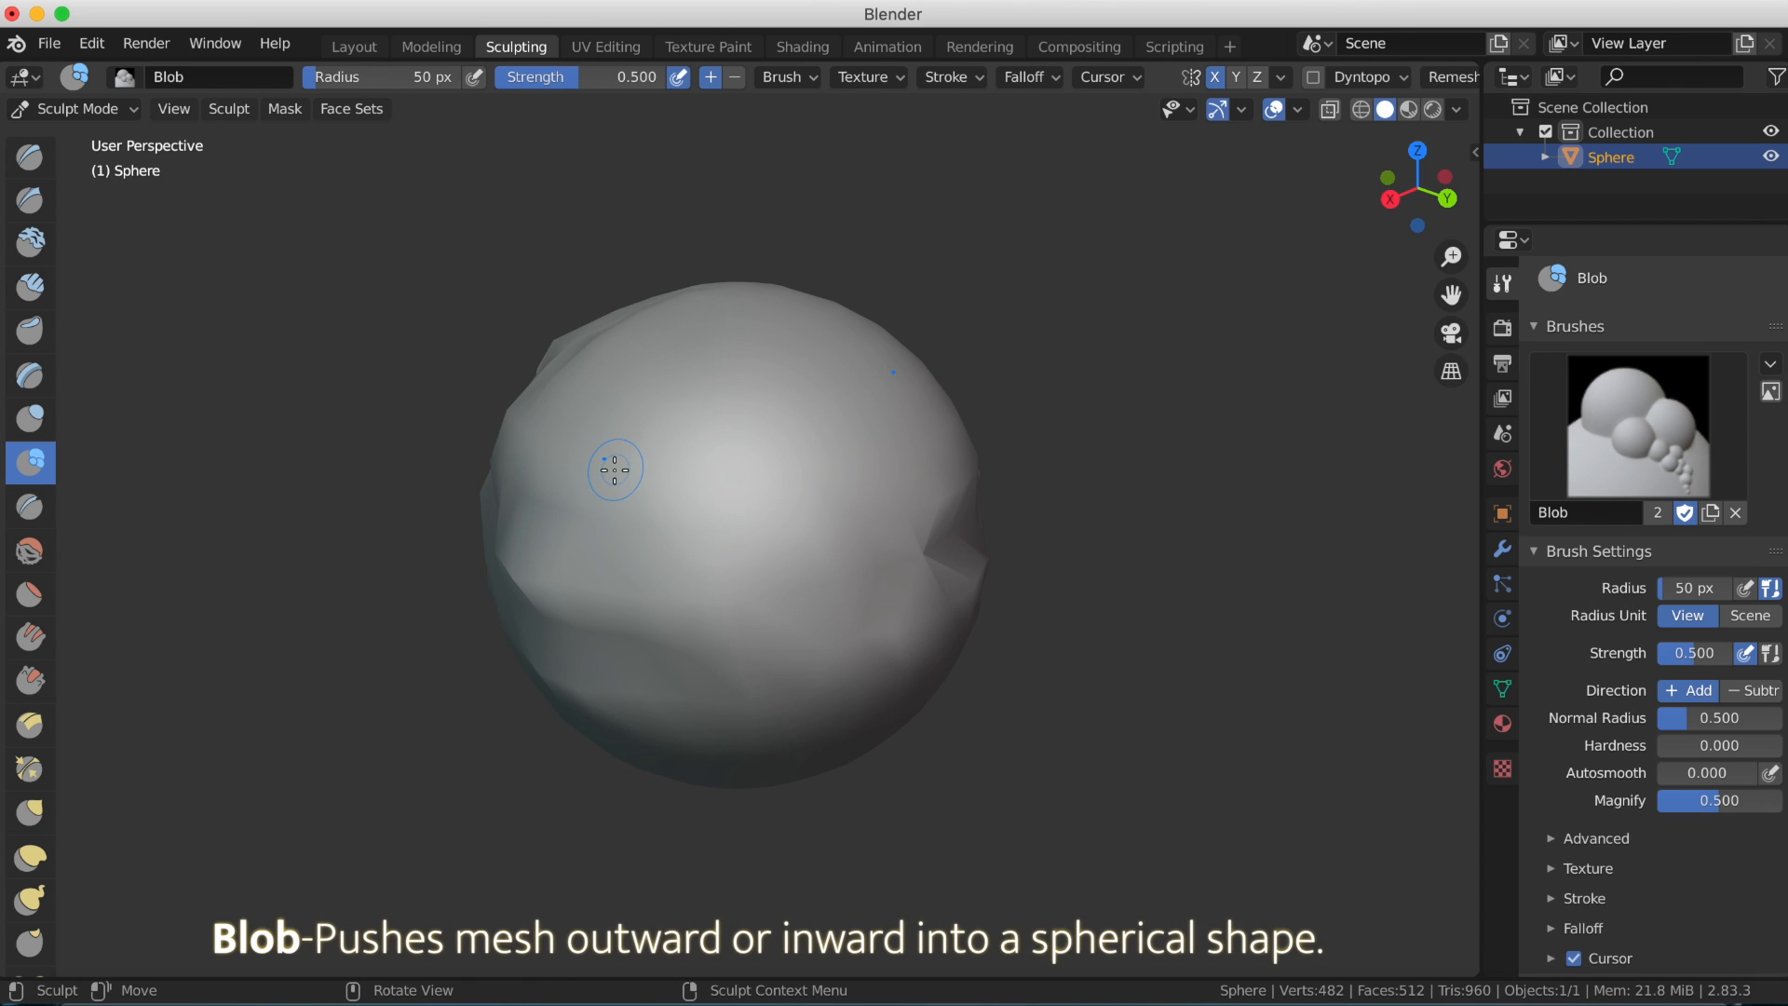
left_click_drag(571, 451, 572, 451)
mouse_move(395, 450)
left_mouse_down()
mouse_move(467, 578)
mouse_move(389, 560)
left_mouse_up()
middle_click_drag(629, 506, 975, 503)
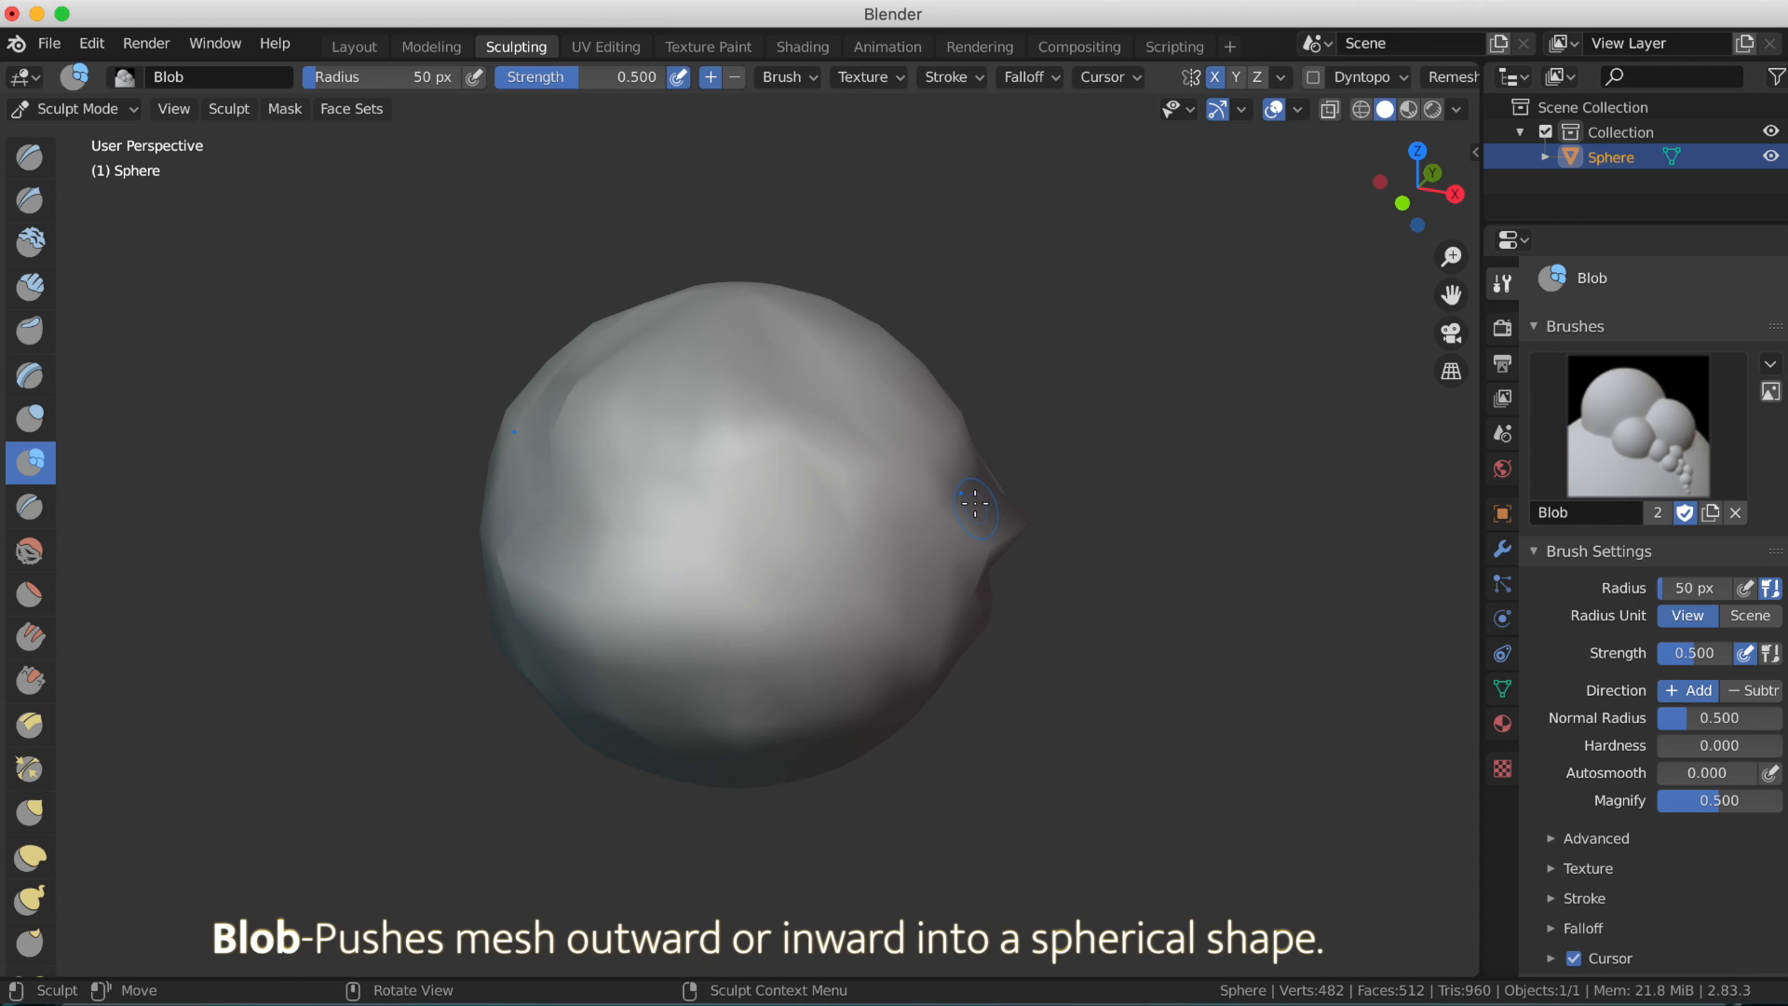
scroll(972, 506, "up", 3)
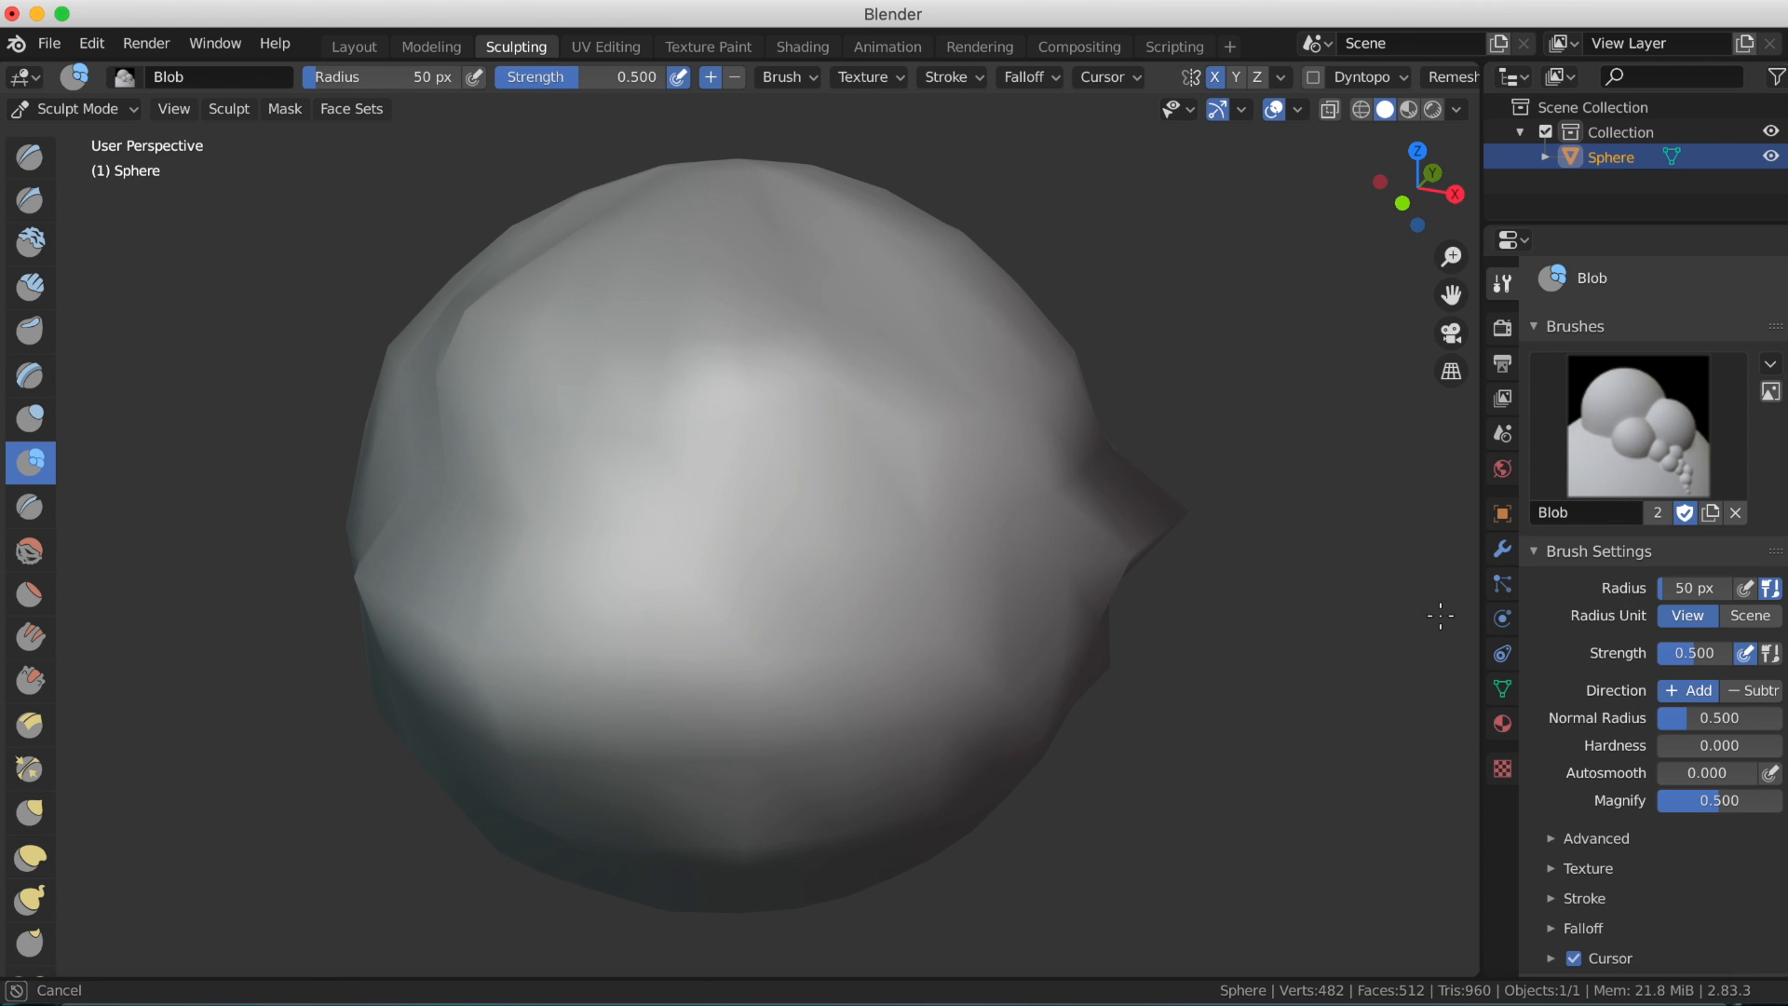
left_click_drag(1173, 560, 1260, 633)
left_click_drag(1364, 717, 1381, 718)
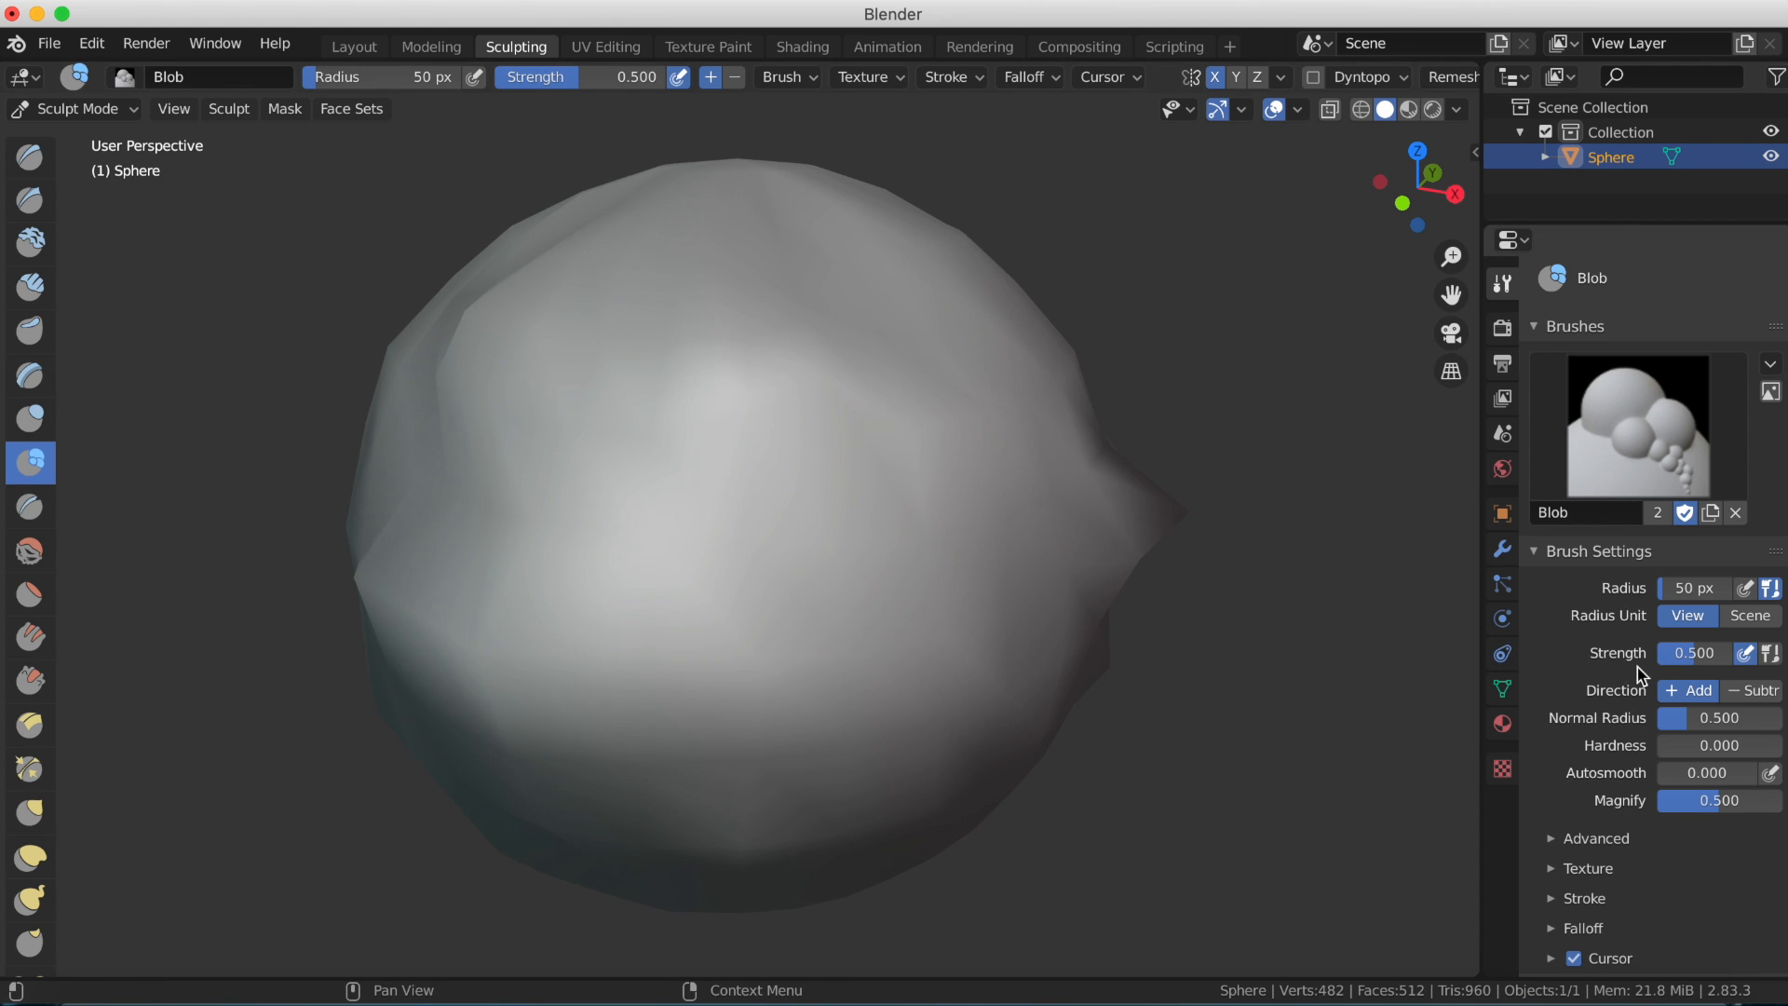
Set the Blob brush's strength to 0.871 and its radius unit to Scene, and sculpt more bulges across the sphere.
left_click_drag(1682, 654, 1714, 652)
left_click(1741, 621)
left_click_drag(915, 545, 949, 546)
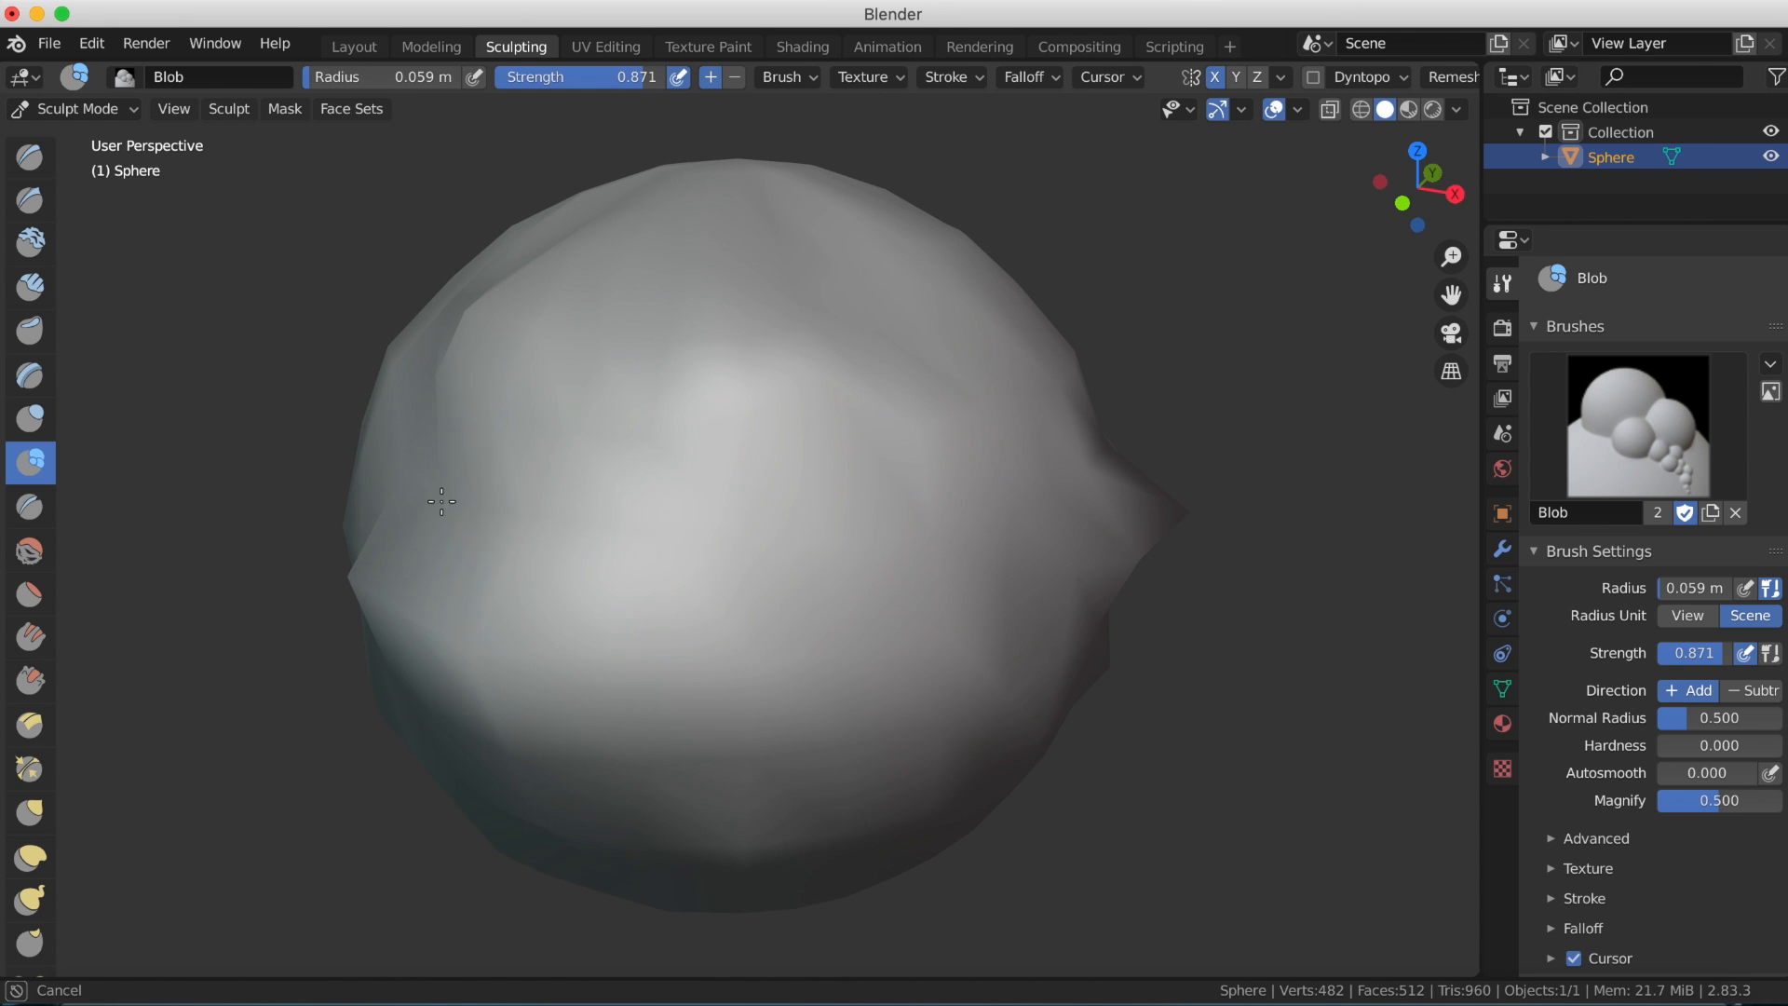
mouse_move(441, 501)
left_mouse_down()
mouse_move(381, 477)
mouse_move(1142, 546)
mouse_move(648, 506)
mouse_move(507, 547)
mouse_move(482, 526)
left_mouse_up()
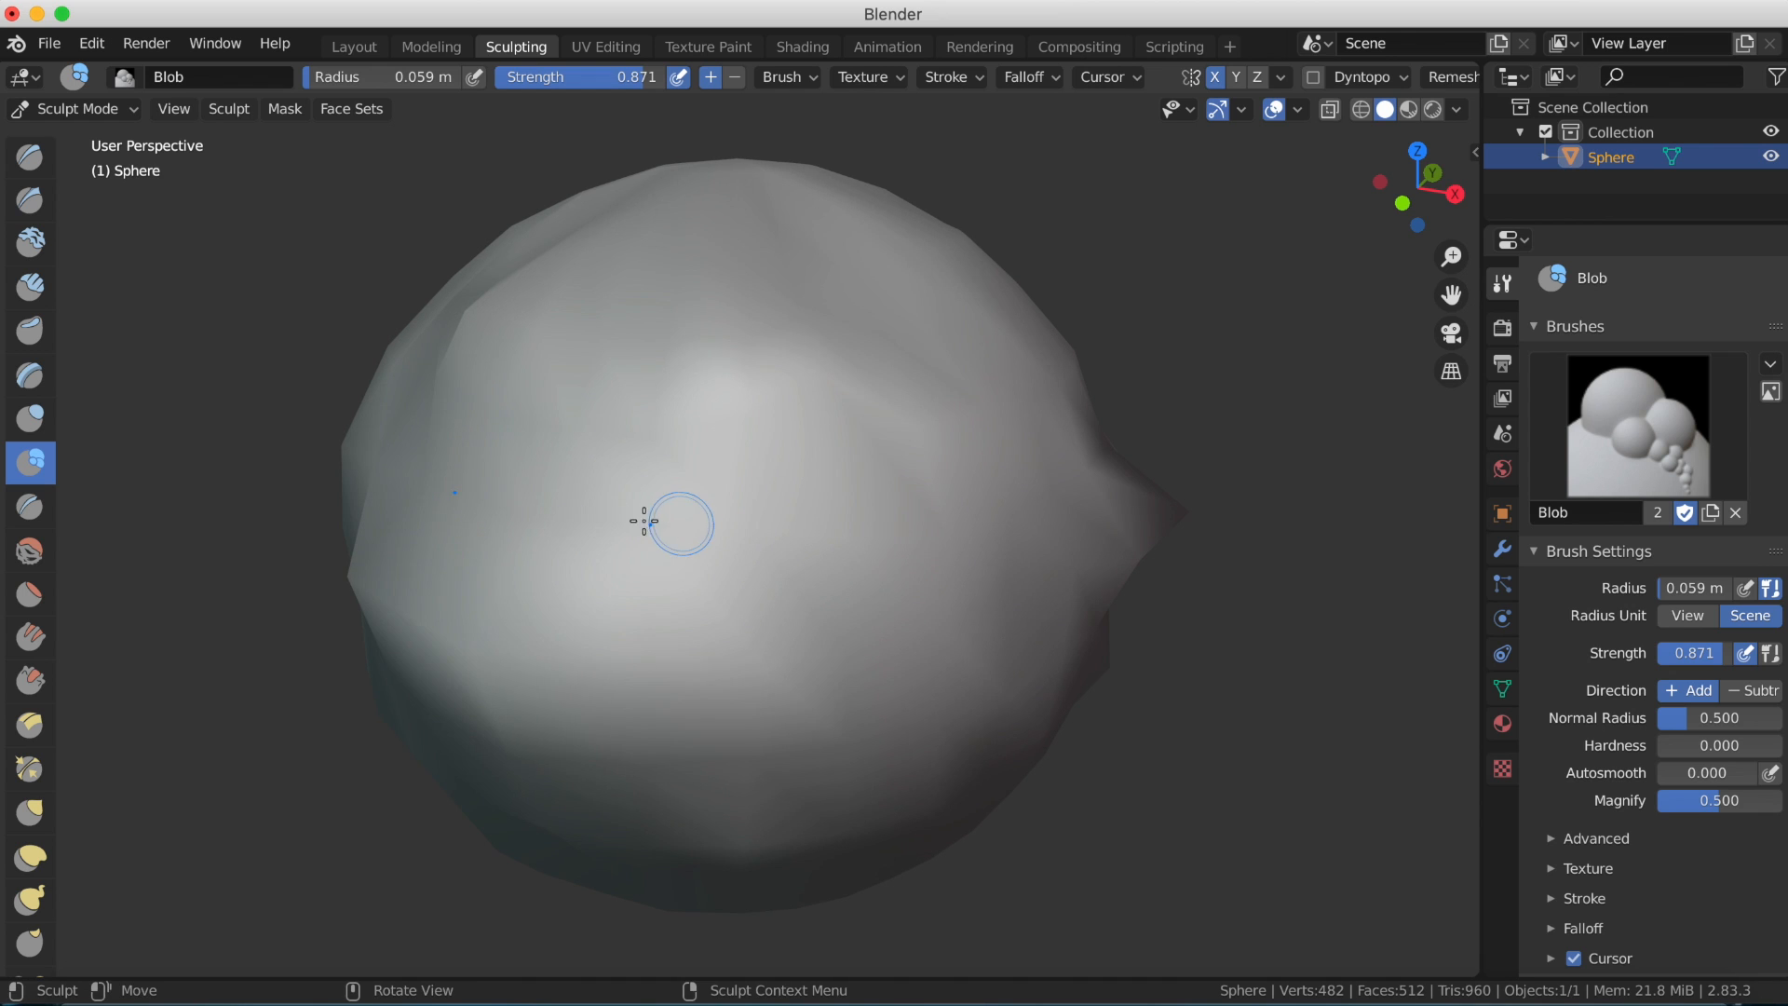
left_click_drag(644, 521, 108, 513)
left_click_drag(704, 540, 428, 489)
scroll(824, 496, "down", 5)
mouse_move(806, 503)
middle_mouse_down()
mouse_move(1092, 654)
mouse_move(1121, 706)
mouse_move(730, 563)
mouse_move(771, 543)
mouse_move(874, 555)
mouse_move(851, 531)
mouse_move(630, 524)
mouse_move(667, 546)
middle_mouse_up()
scroll(852, 531, "up", 1)
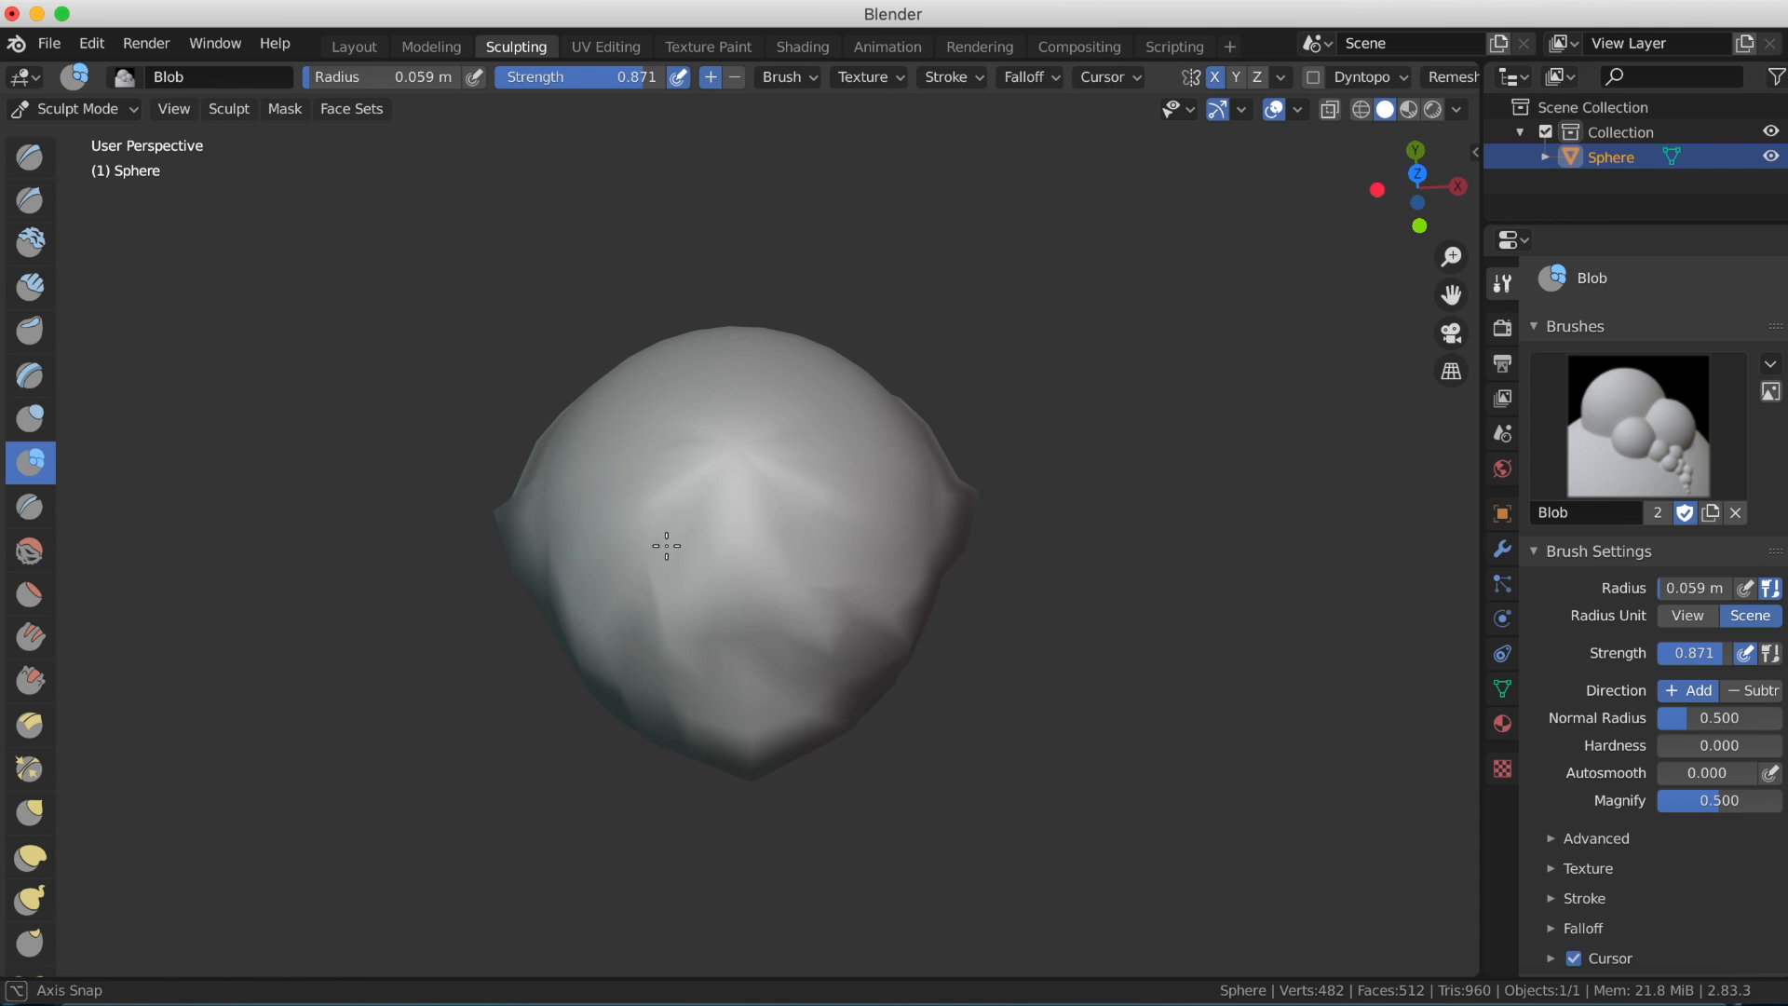
scroll(662, 546, "down", 1)
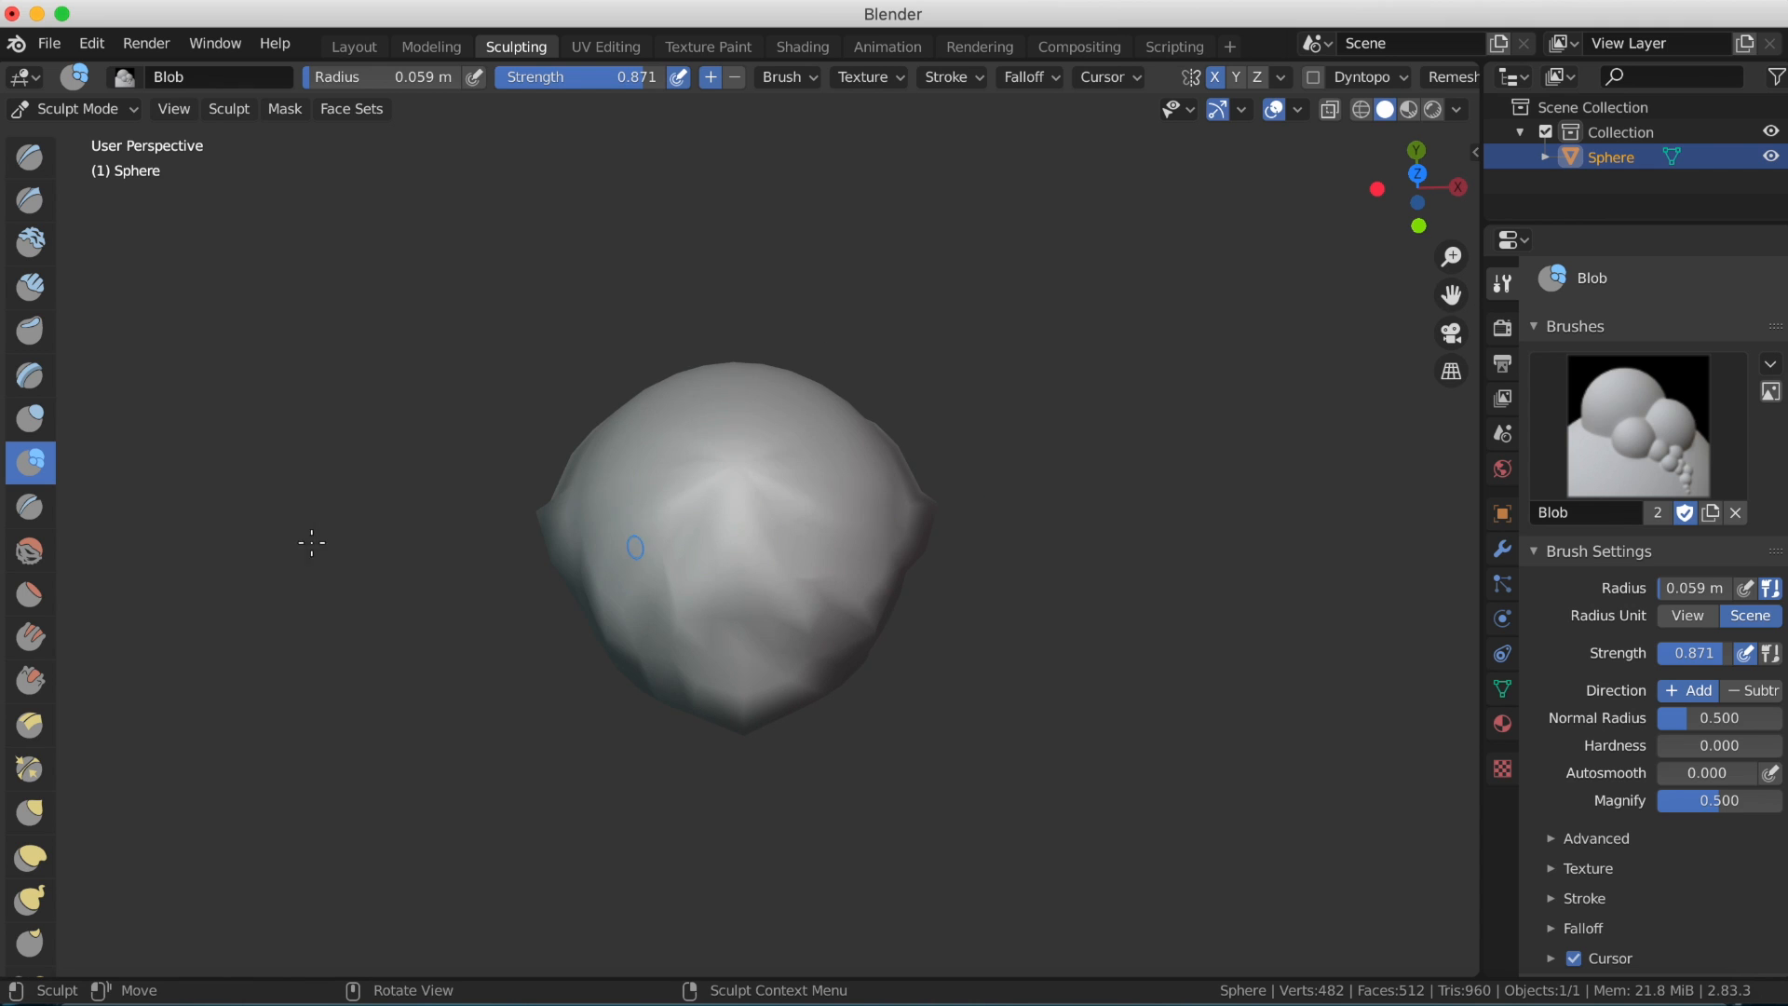
Carve a short indent into the lower part of the bumpy side with the Crease brush at strength 0.250.
left_click(31, 511)
scroll(776, 516, "up", 1)
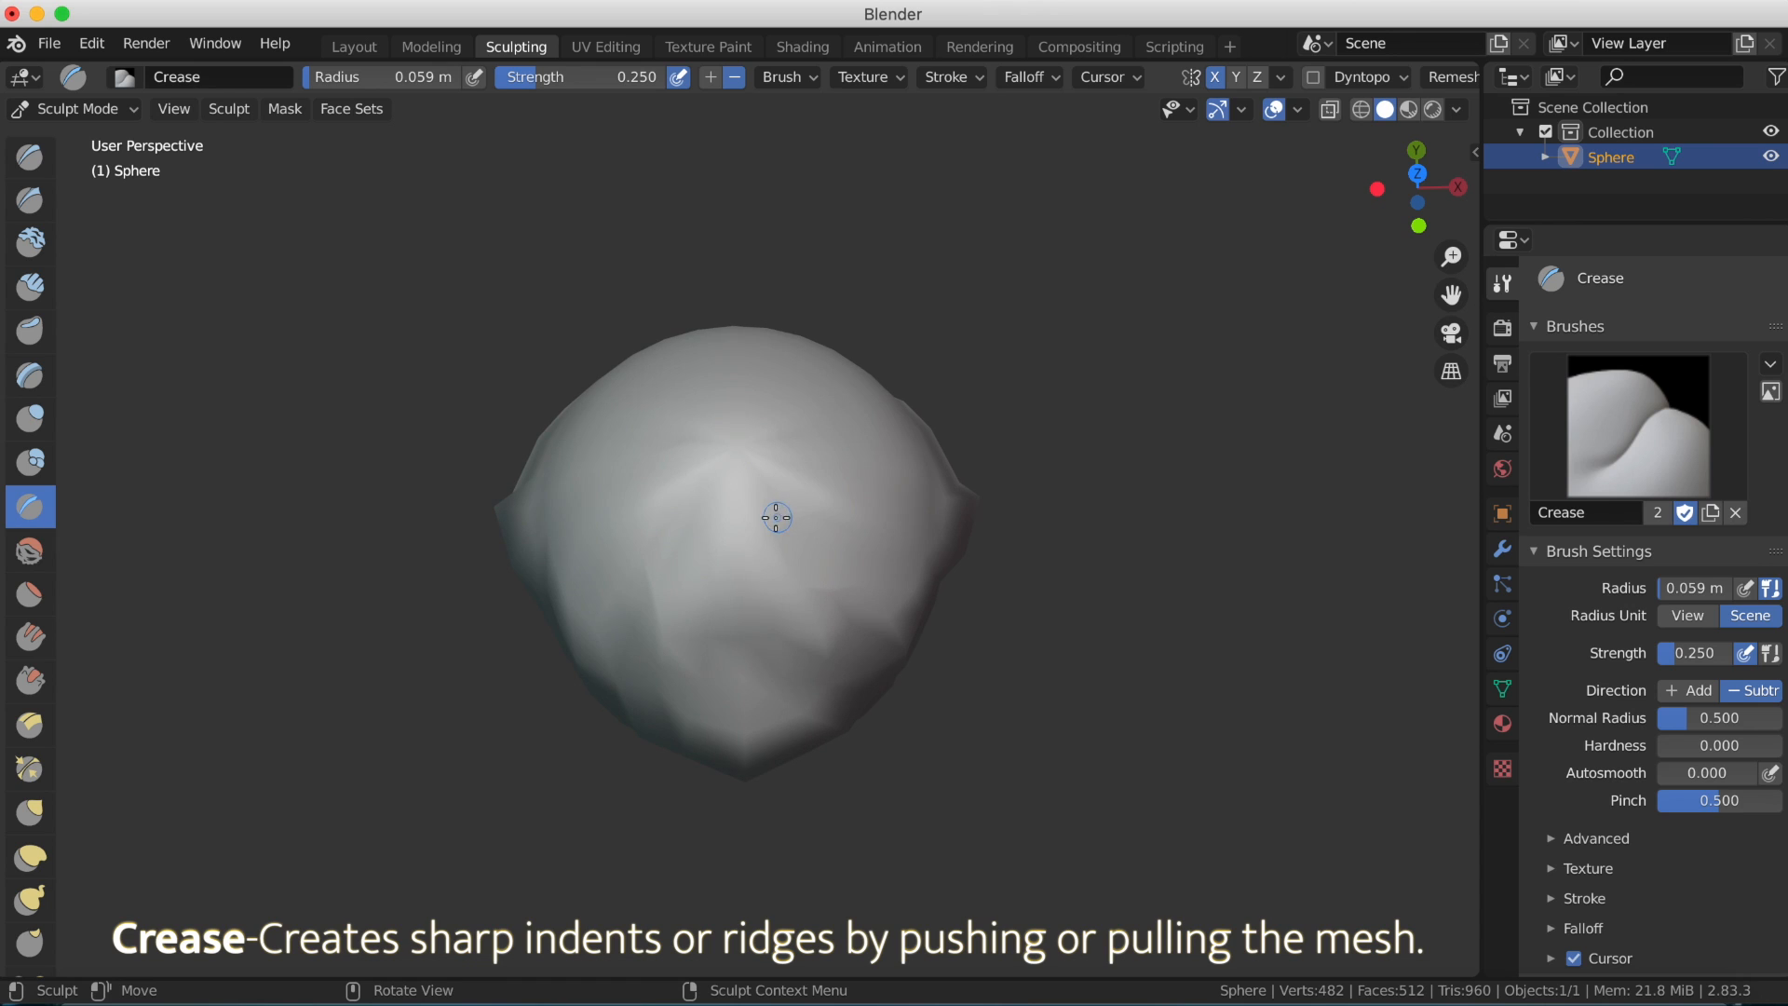
left_click_drag(642, 646, 699, 701)
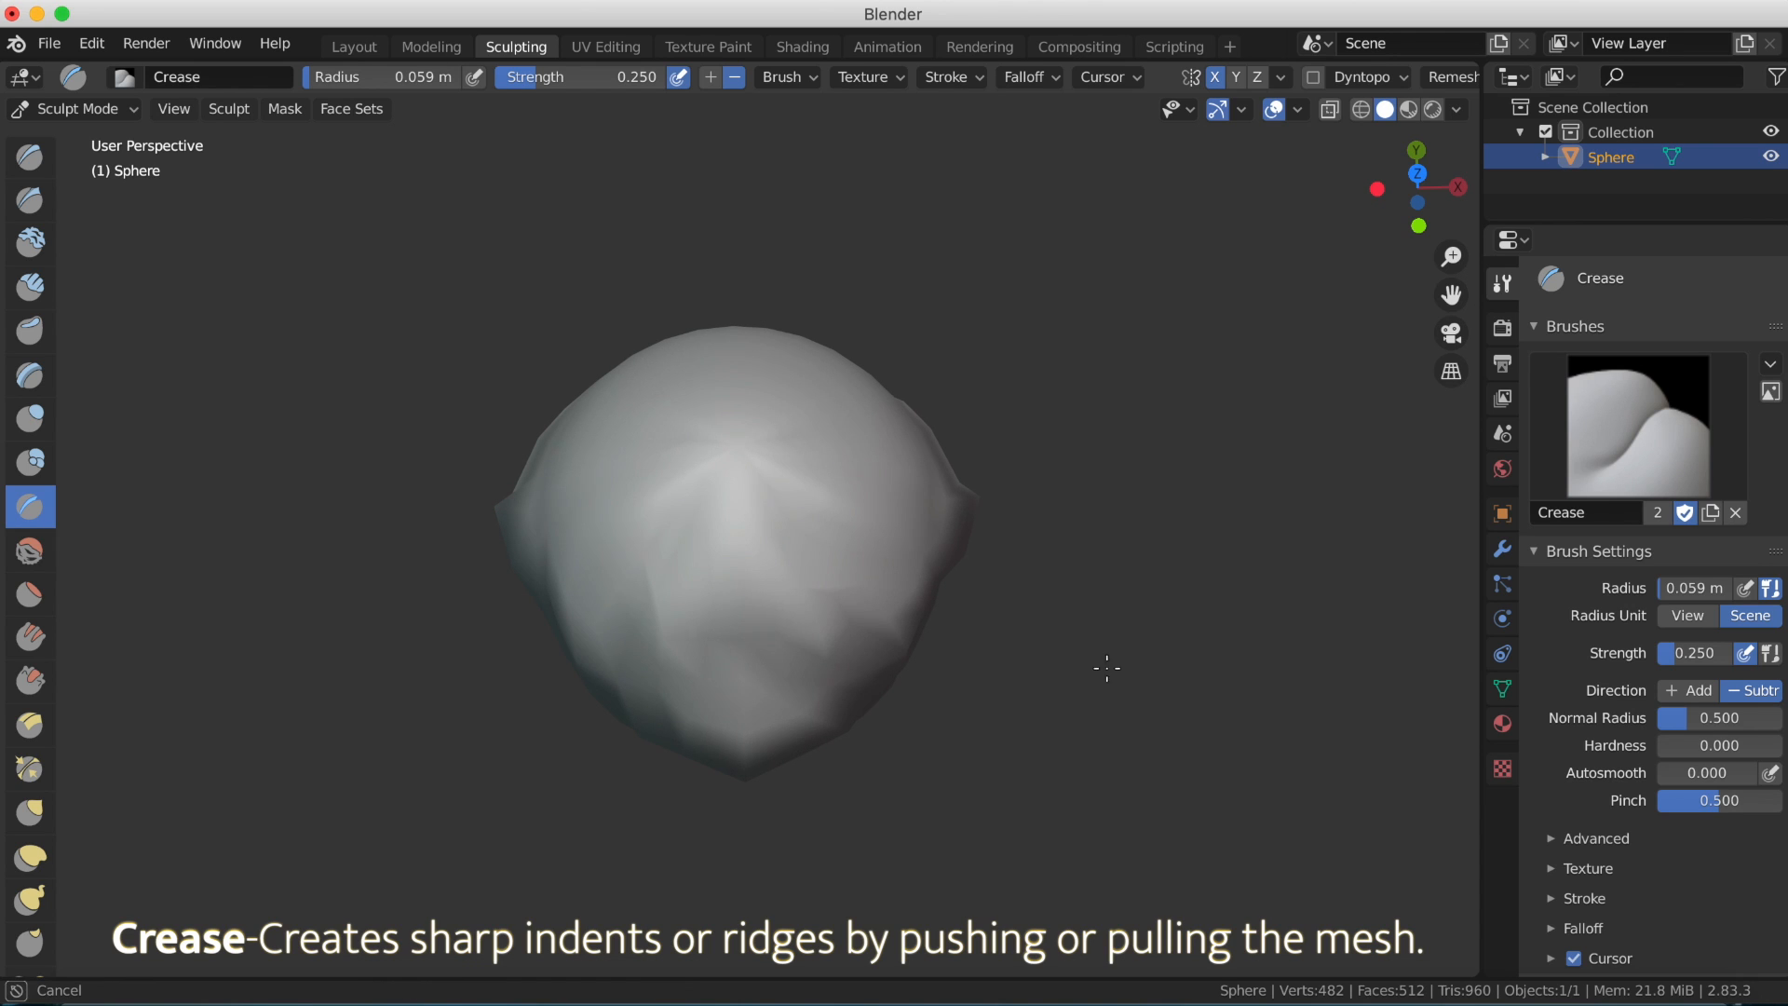
Set the Crease strength to 0.685 and carve sharper indents around the central ridge and the folds below it.
left_click_drag(1702, 655, 1733, 654)
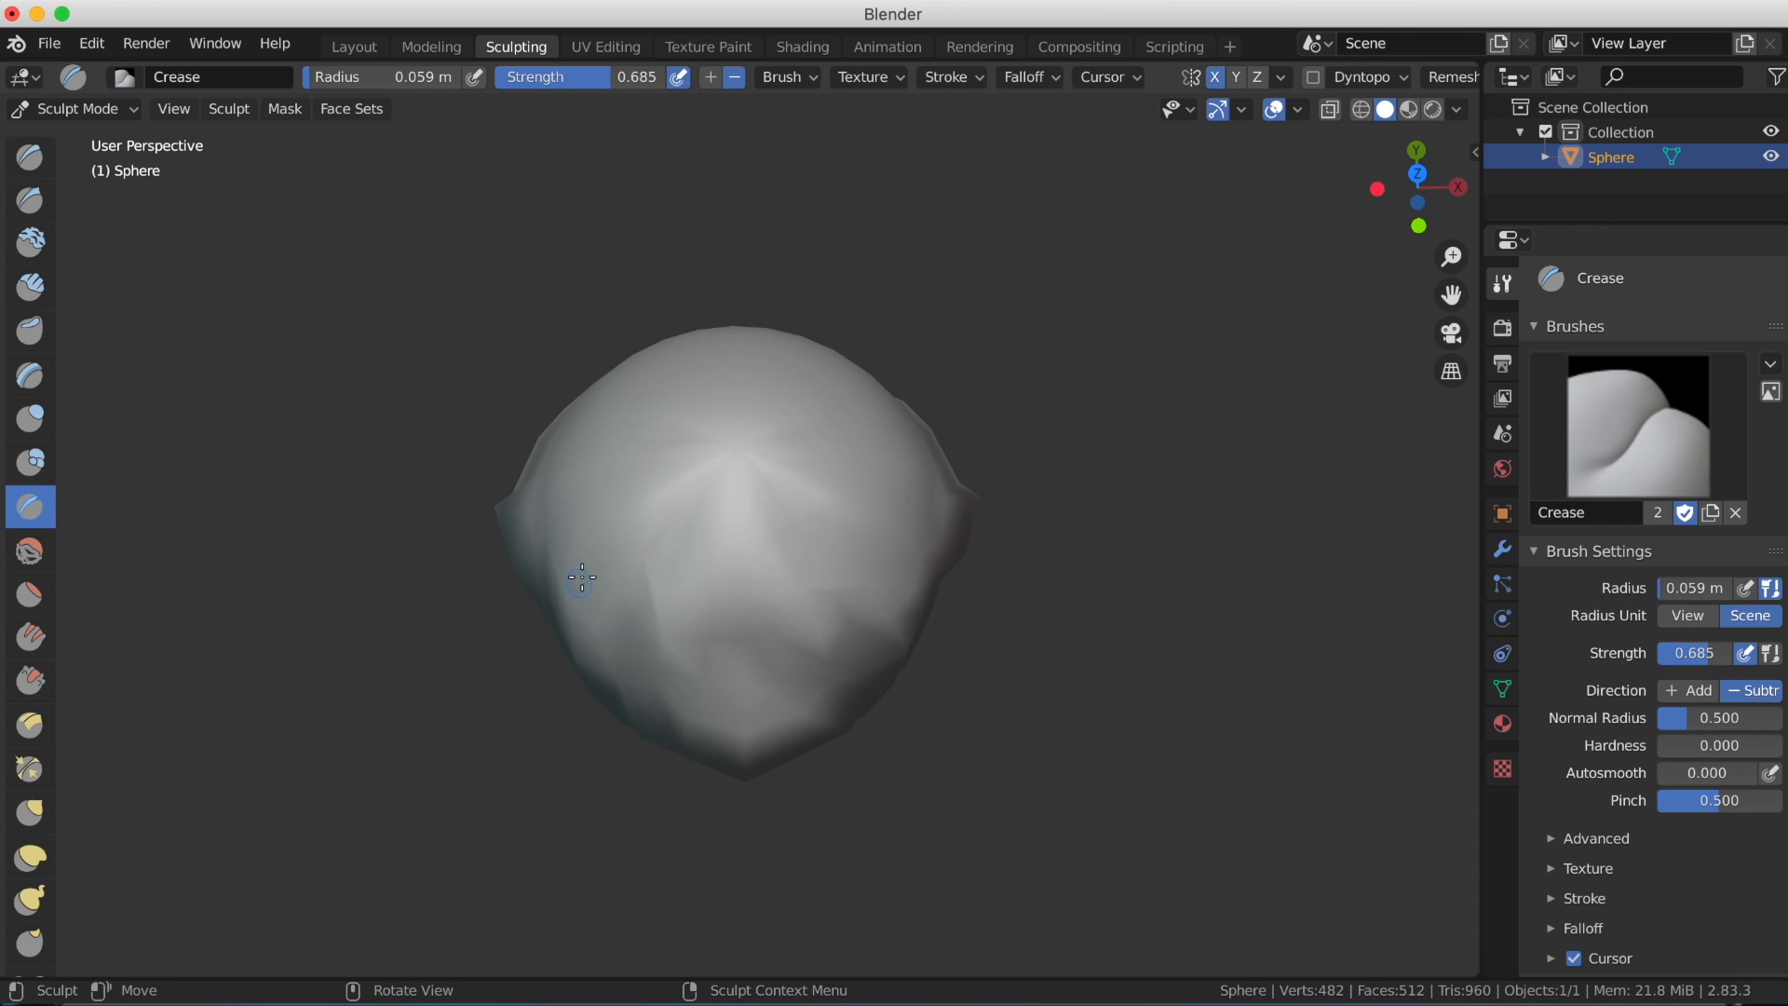
middle_click_drag(582, 578, 687, 537)
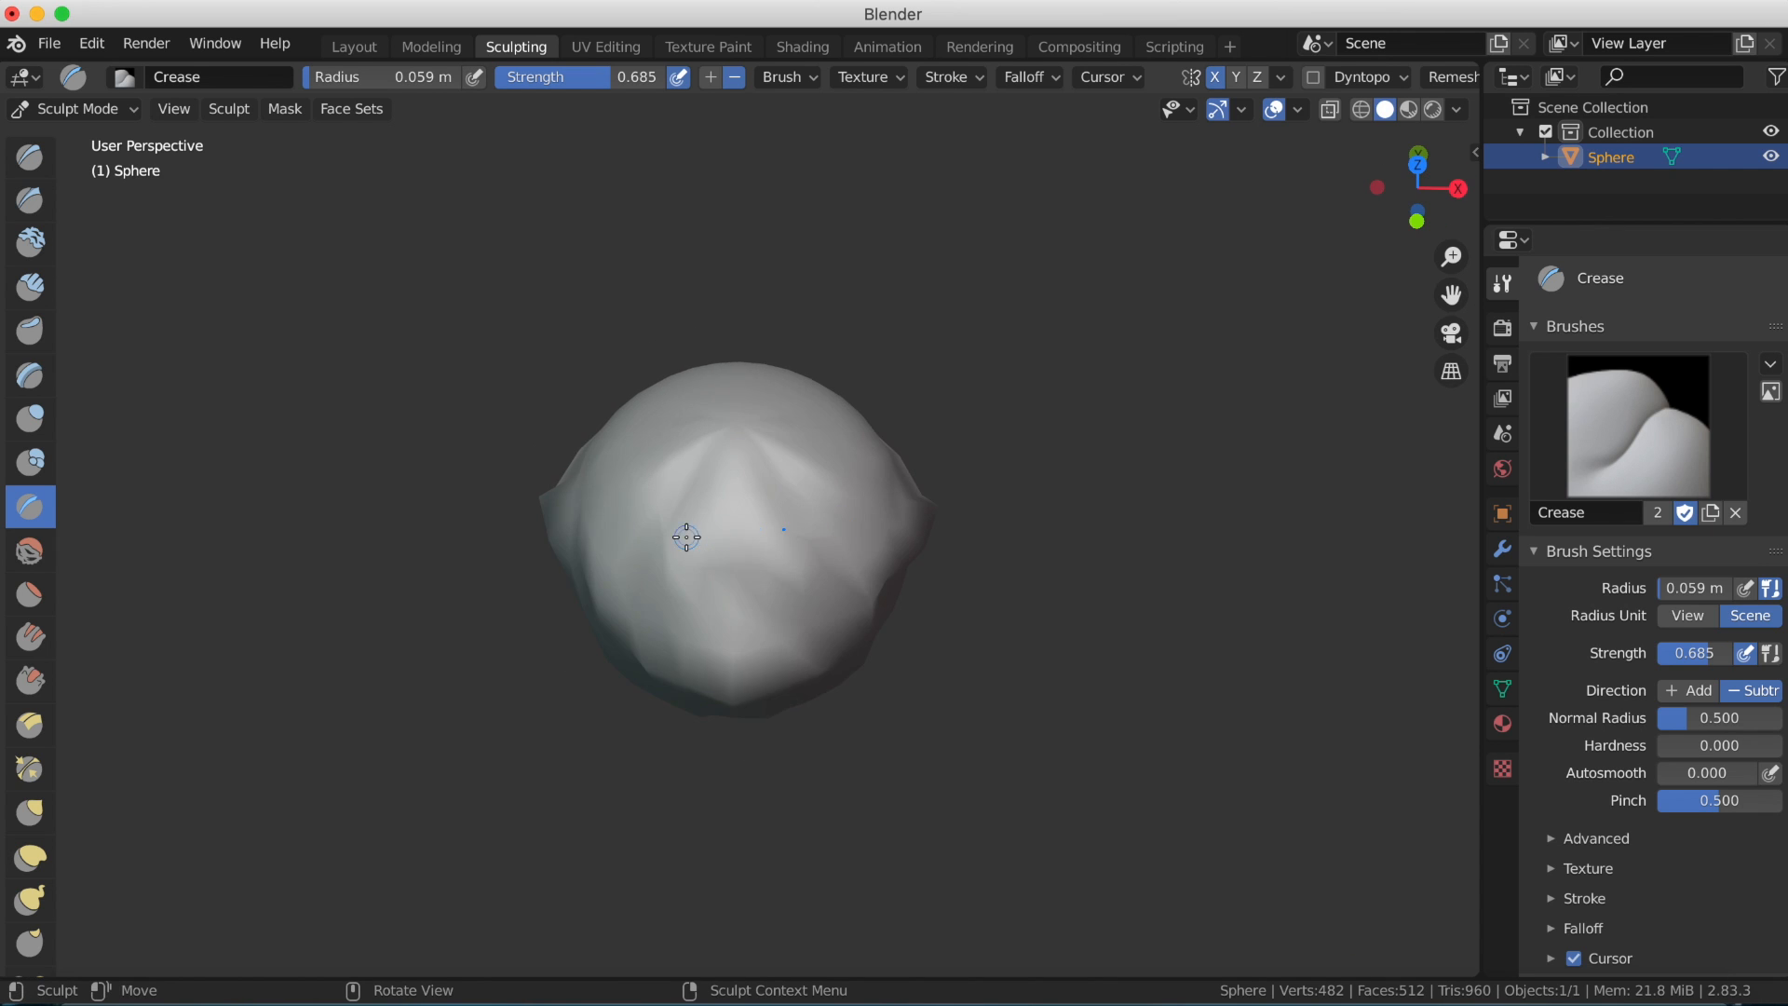
scroll(698, 528, "up", 2)
left_click_drag(653, 476, 691, 425)
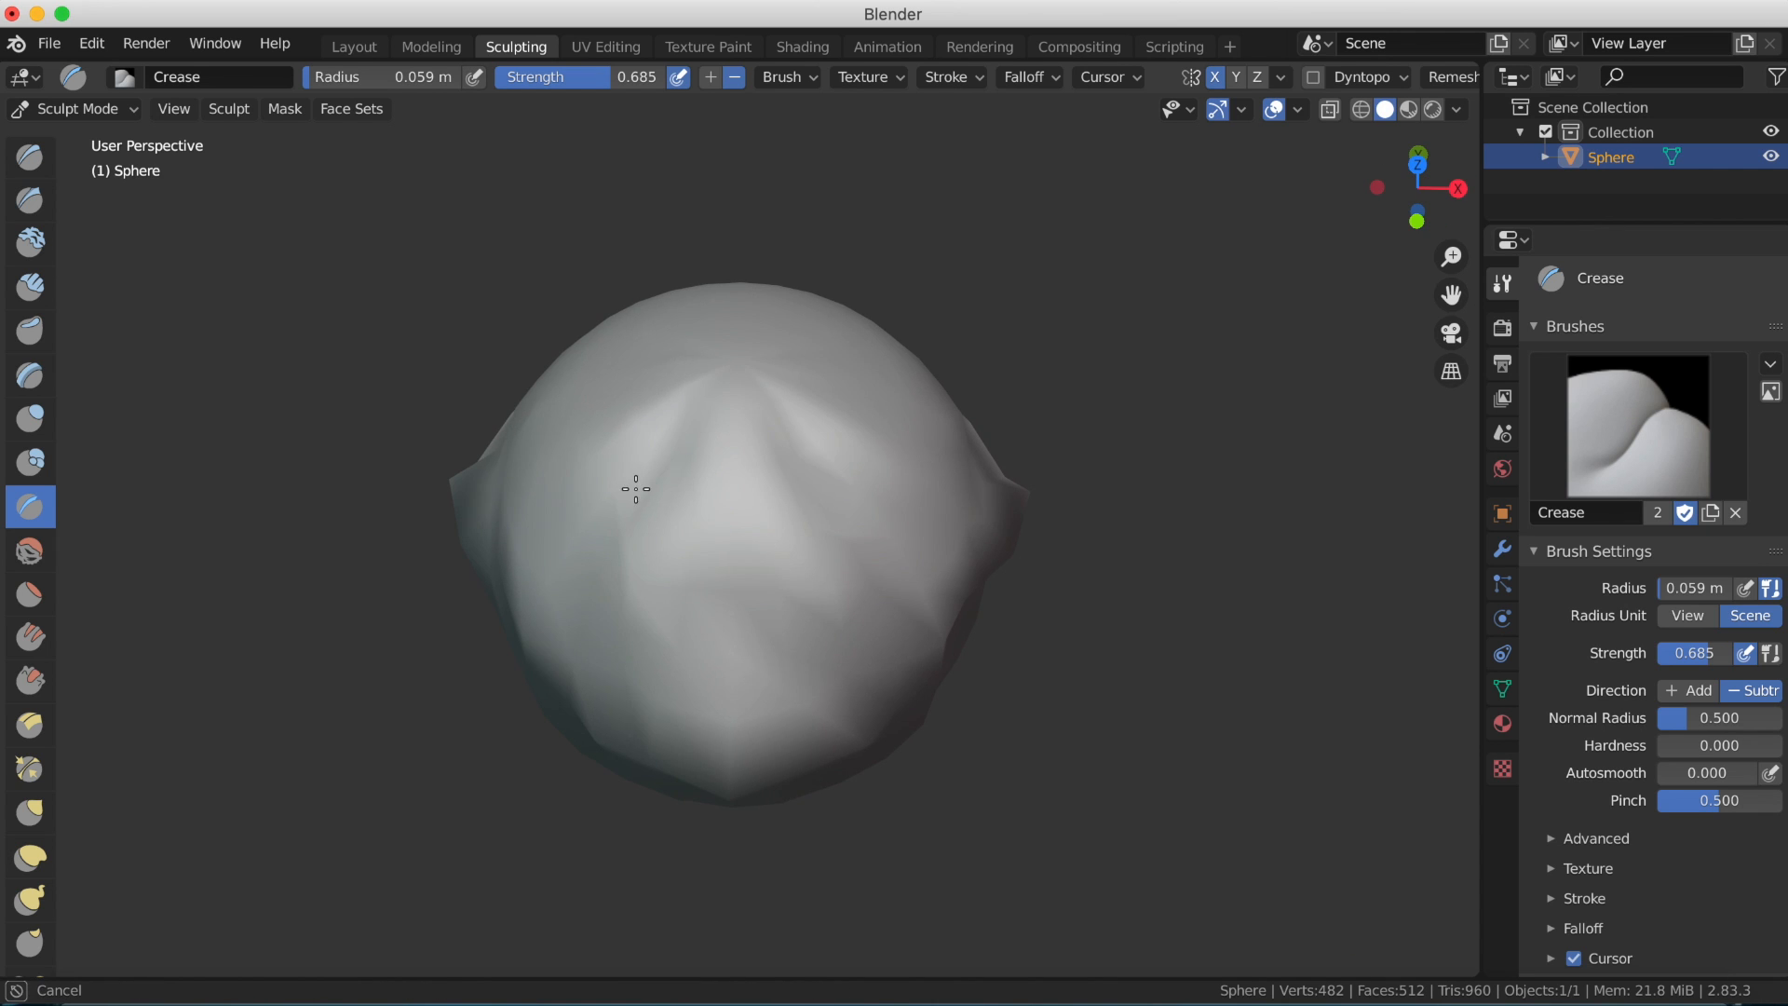
mouse_move(637, 489)
left_mouse_down()
mouse_move(698, 639)
mouse_move(791, 632)
mouse_move(801, 672)
mouse_move(763, 717)
left_mouse_up()
mouse_move(684, 637)
left_mouse_down()
mouse_move(781, 639)
mouse_move(666, 655)
mouse_move(774, 651)
left_mouse_up()
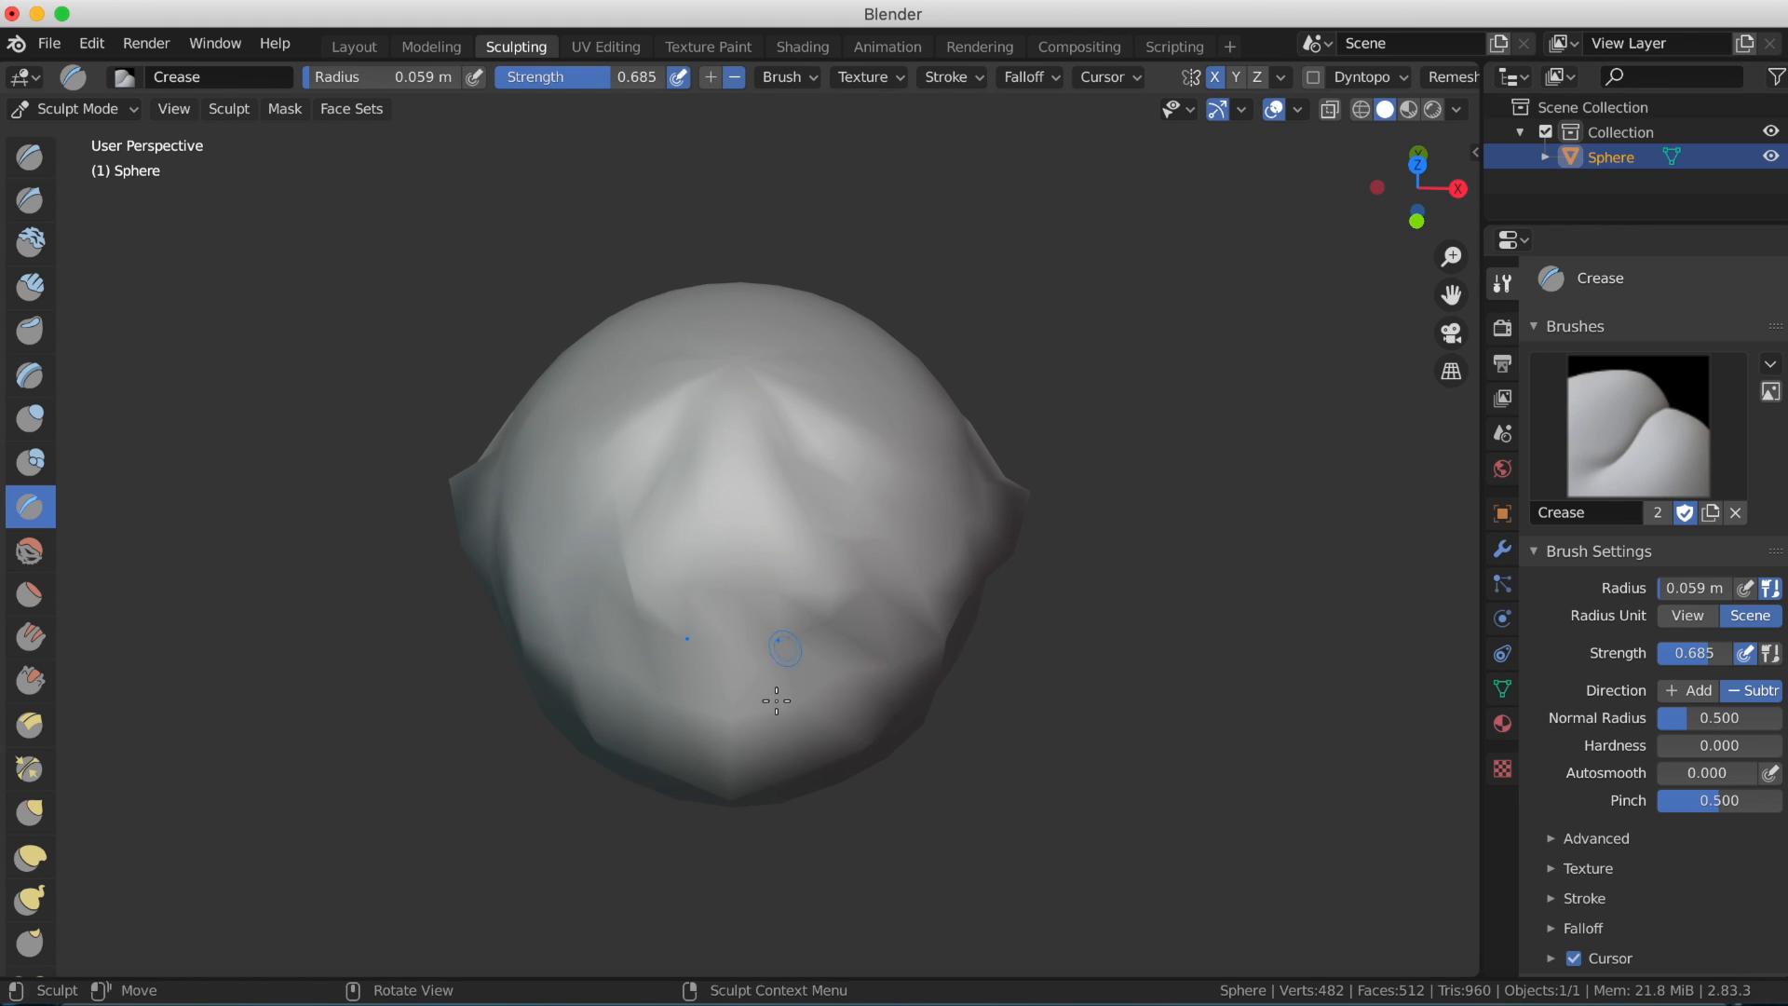
mouse_move(778, 649)
middle_mouse_down()
mouse_move(779, 771)
mouse_move(795, 664)
mouse_move(779, 651)
mouse_move(792, 671)
middle_mouse_up()
left_click_drag(579, 476, 598, 476)
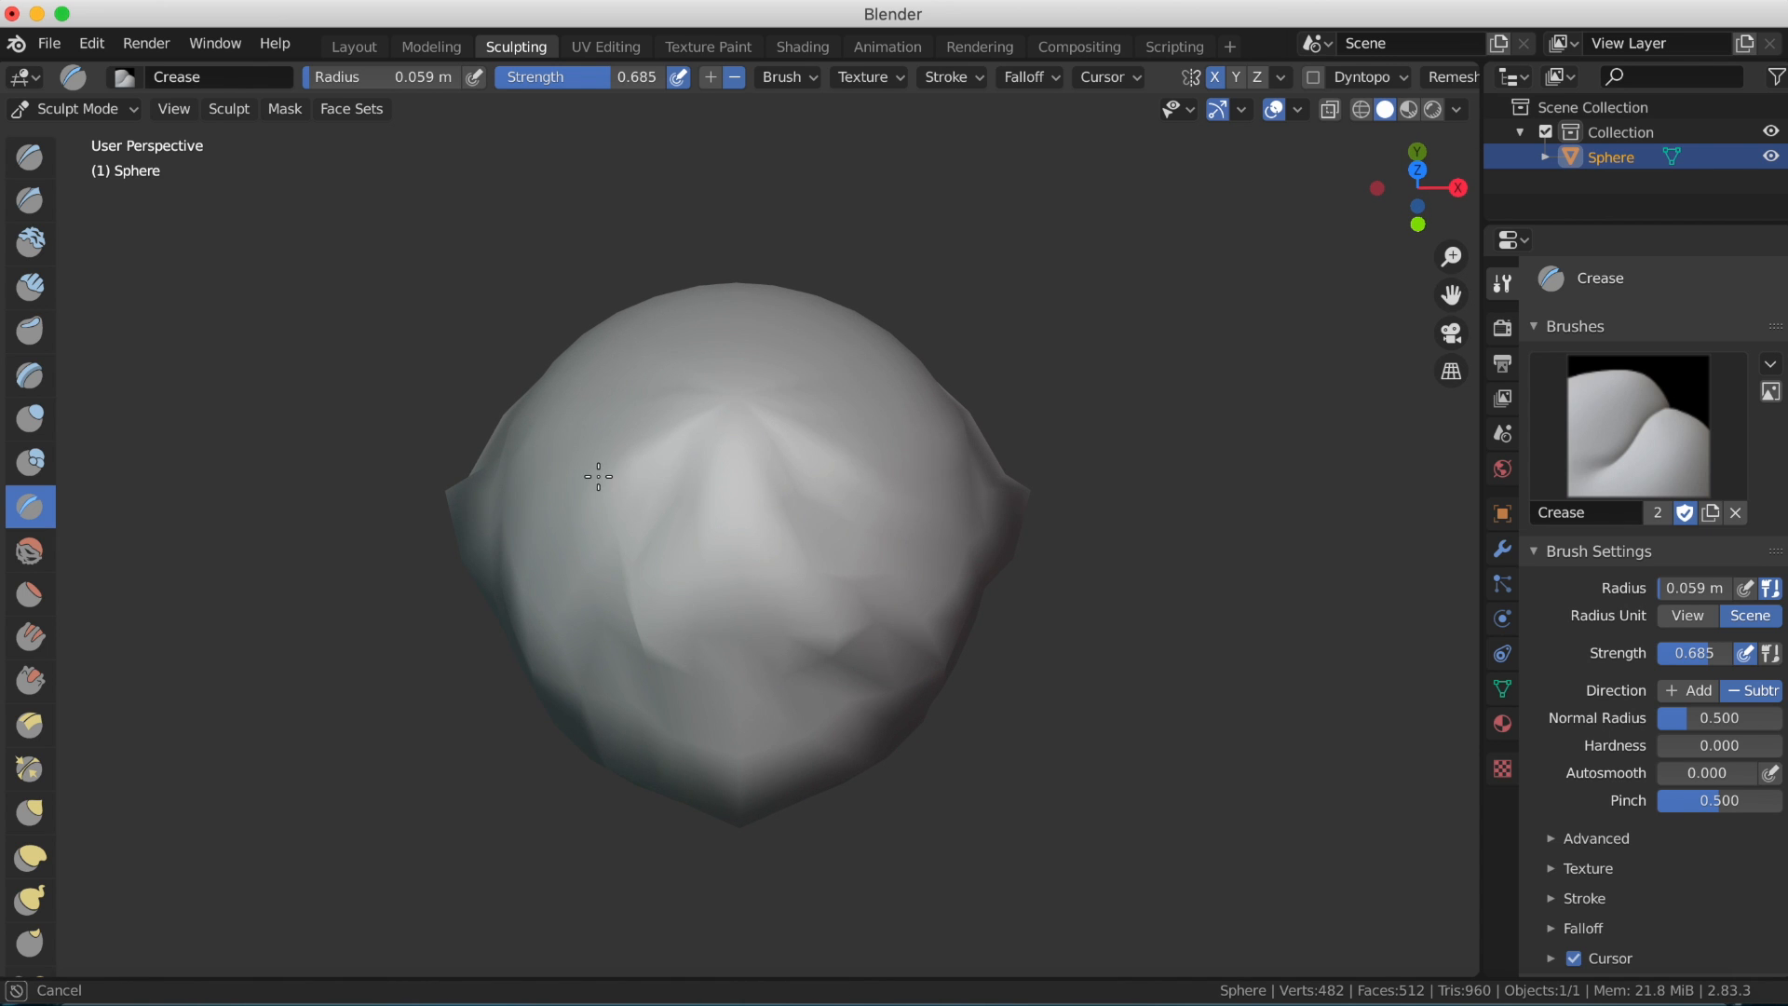
left_click_drag(849, 477, 819, 479)
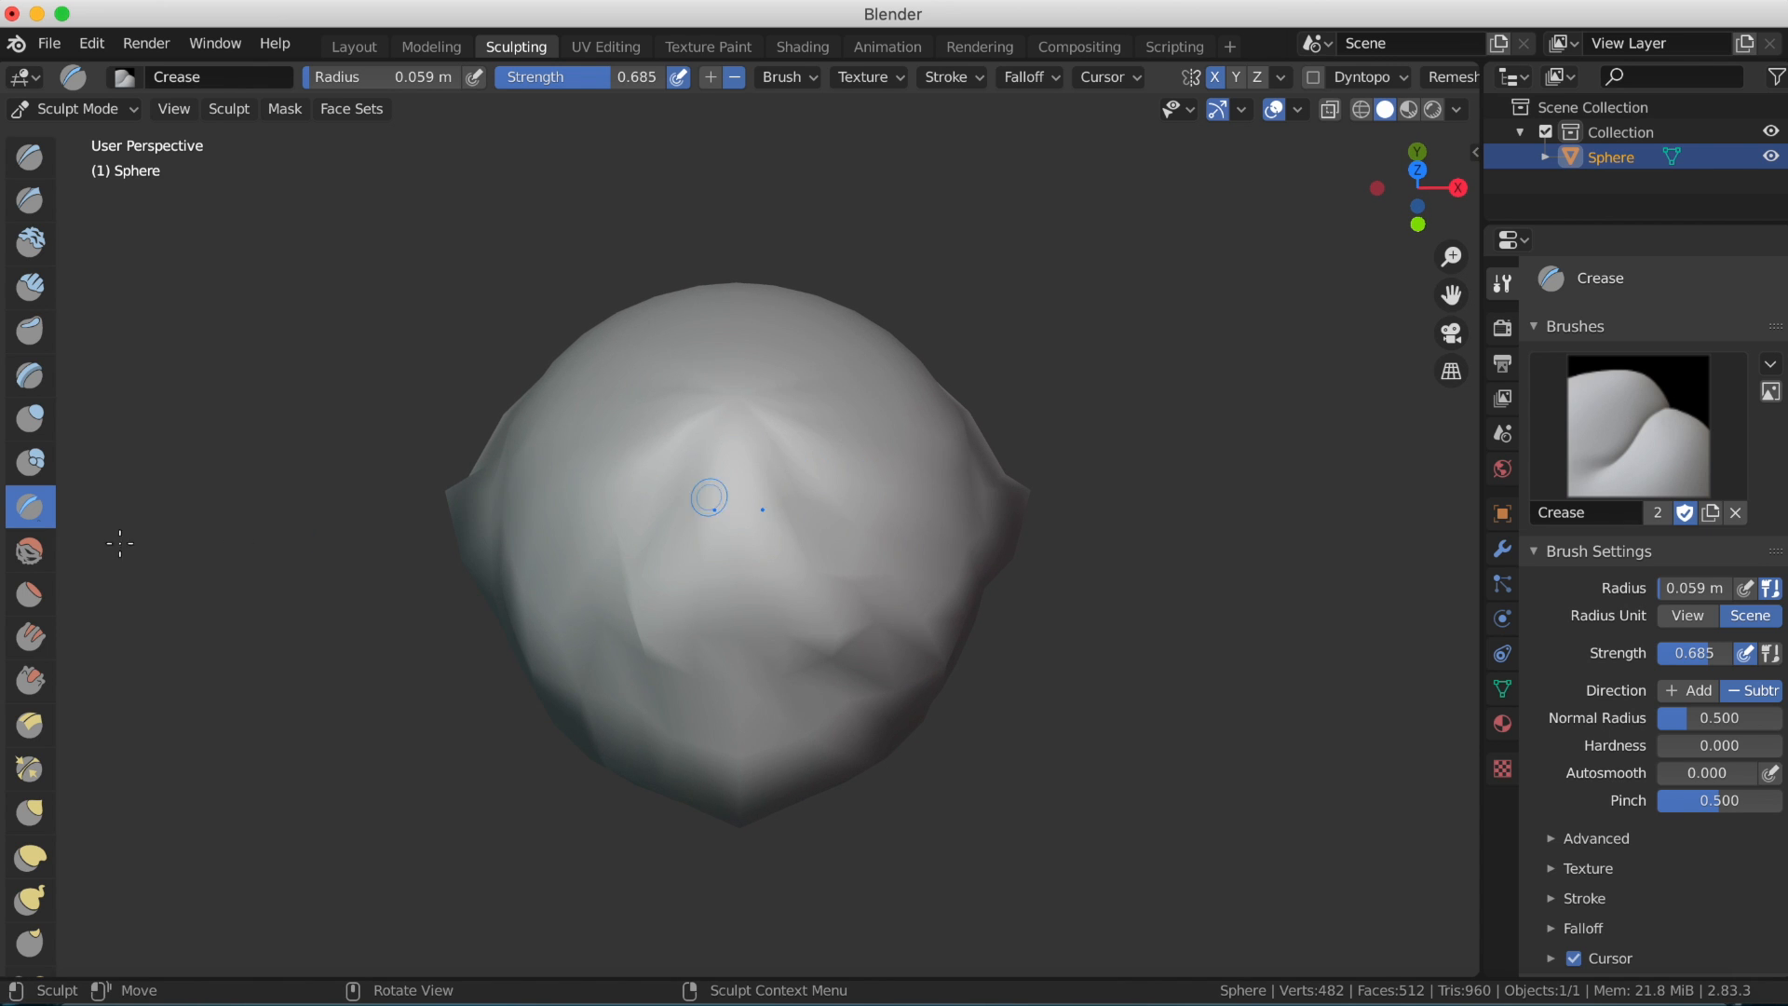
Even out surface irregularities on the sphere's front with Smooth brush strokes at strength 0.700.
left_click(30, 551)
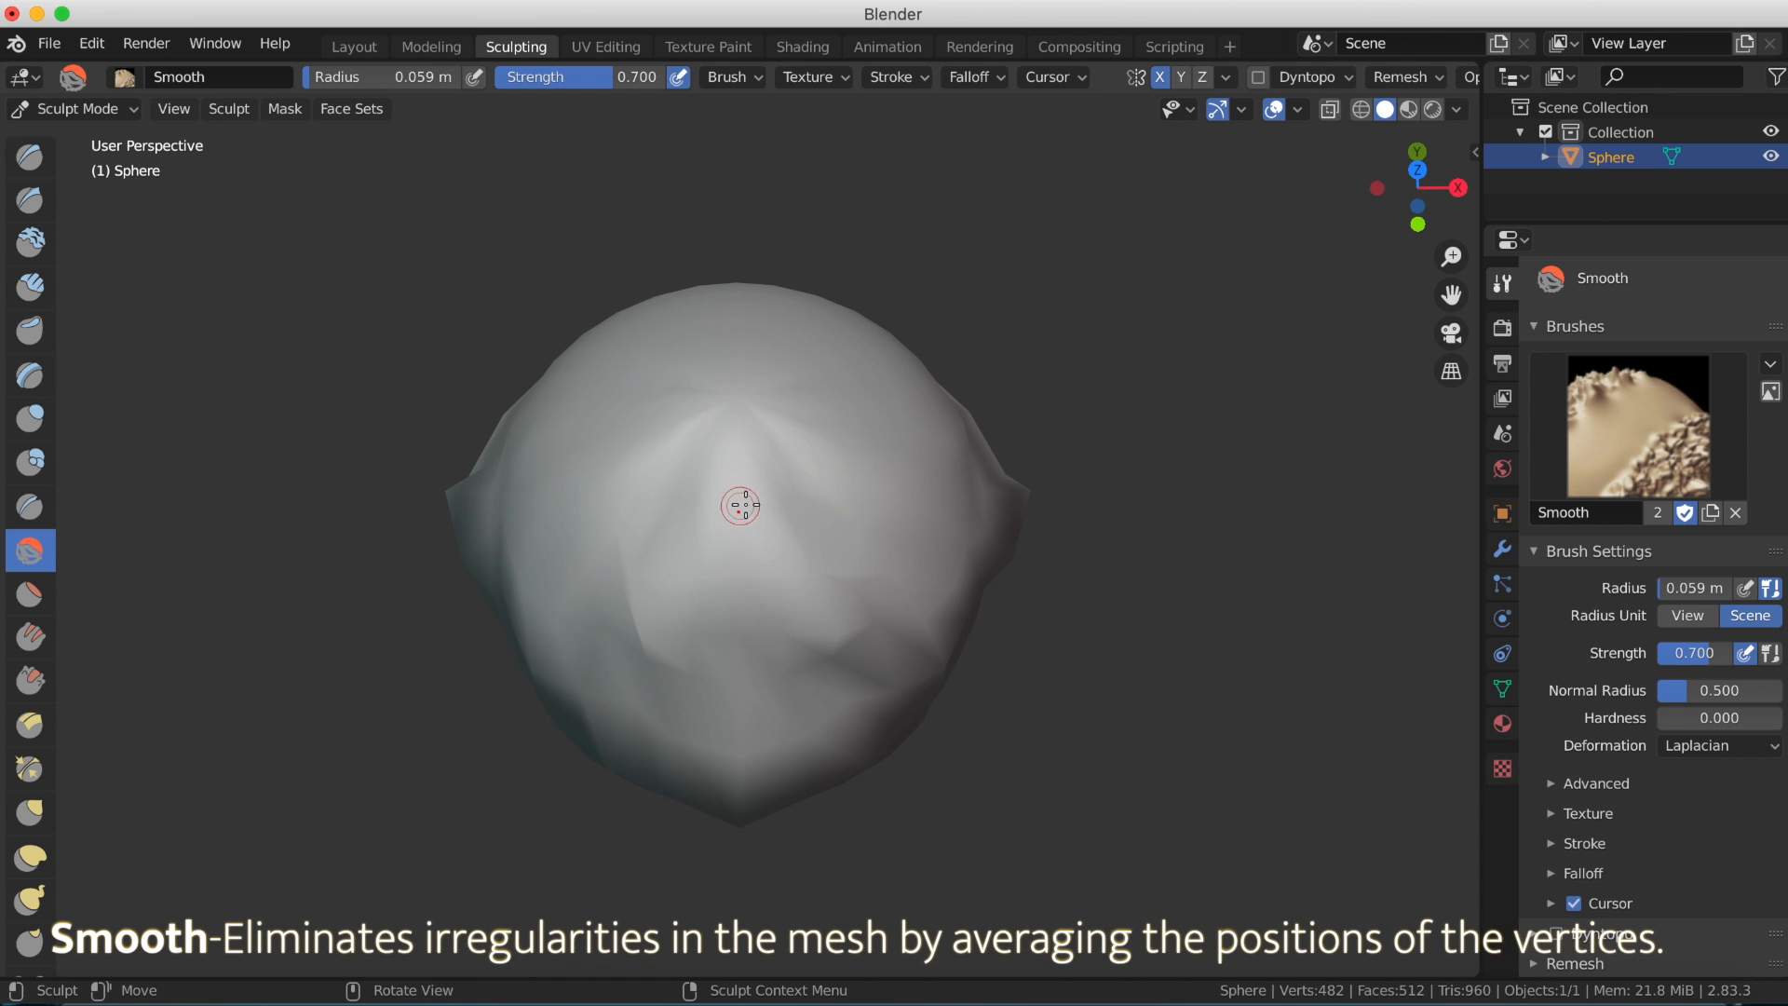
mouse_move(743, 505)
middle_mouse_down()
mouse_move(618, 499)
mouse_move(608, 440)
mouse_move(814, 371)
mouse_move(738, 327)
middle_mouse_up()
mouse_move(758, 494)
left_mouse_down()
mouse_move(845, 581)
mouse_move(643, 593)
left_mouse_up()
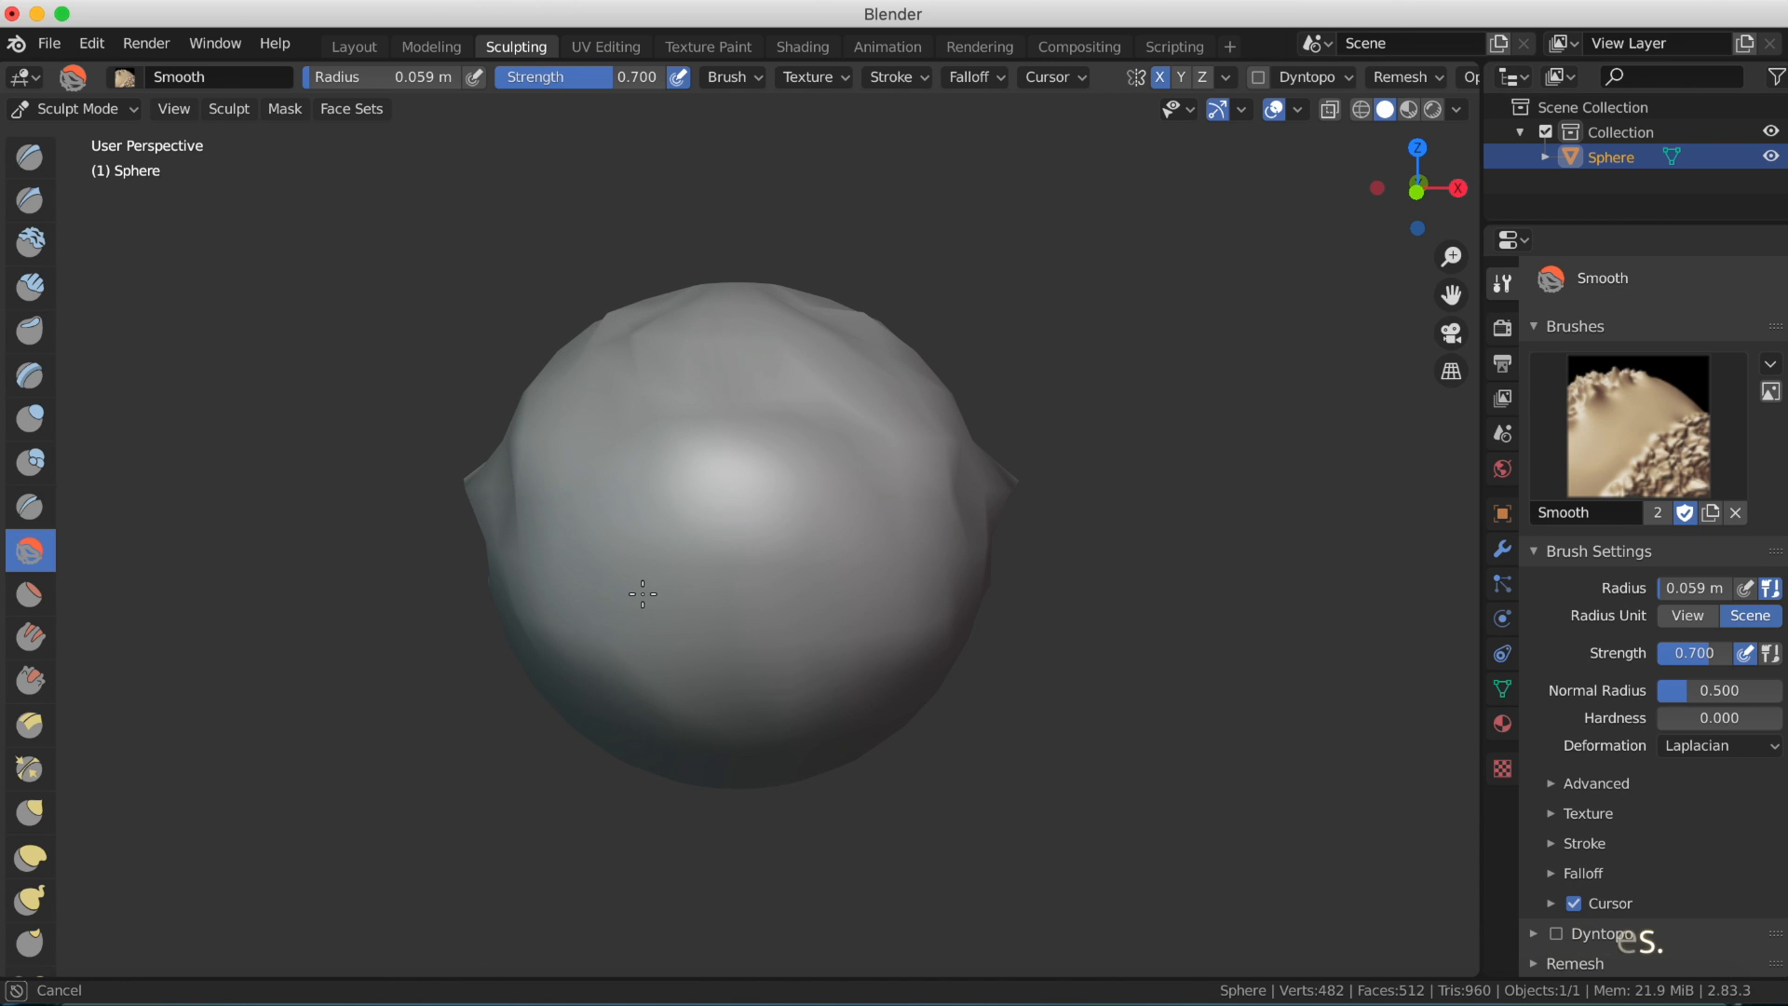
mouse_move(701, 483)
left_mouse_down()
mouse_move(687, 542)
mouse_move(806, 527)
mouse_move(607, 616)
left_mouse_up()
mouse_move(608, 616)
middle_mouse_down()
mouse_move(758, 782)
mouse_move(781, 775)
middle_mouse_up()
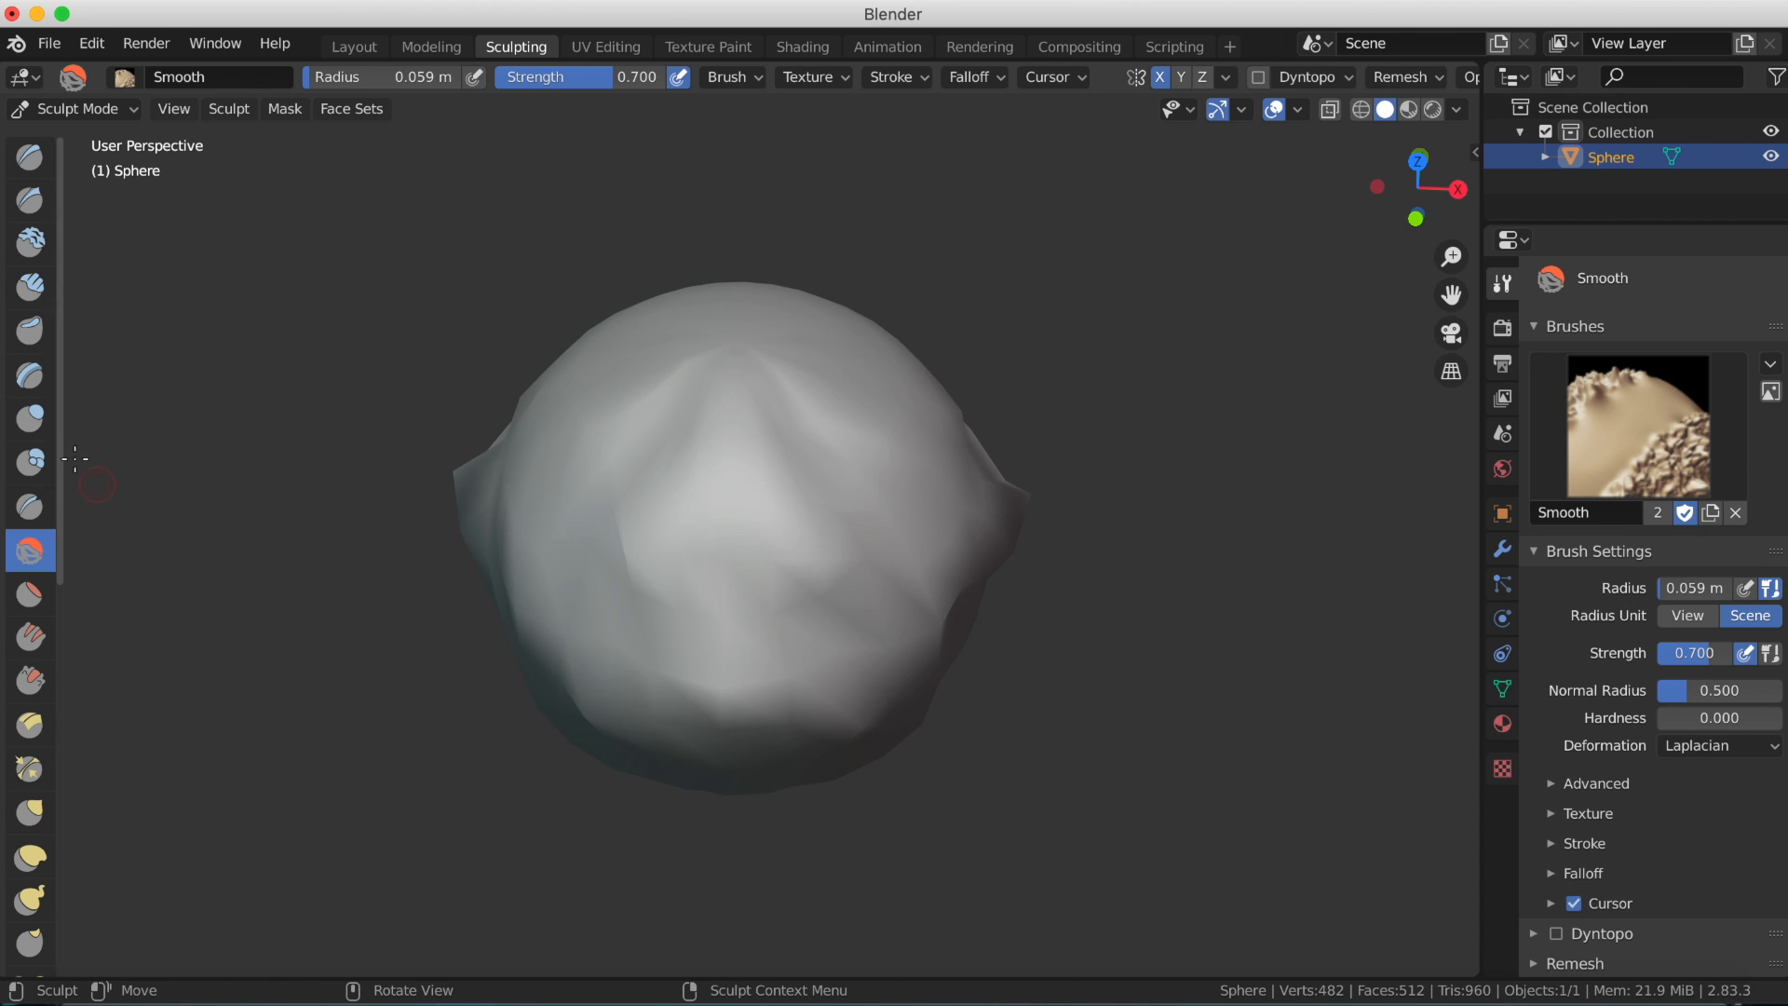
Flatten part of the sphere's side with the Flatten brush in Flatten direction at strength 0.500.
left_click_drag(59, 449, 70, 624)
left_click(30, 293)
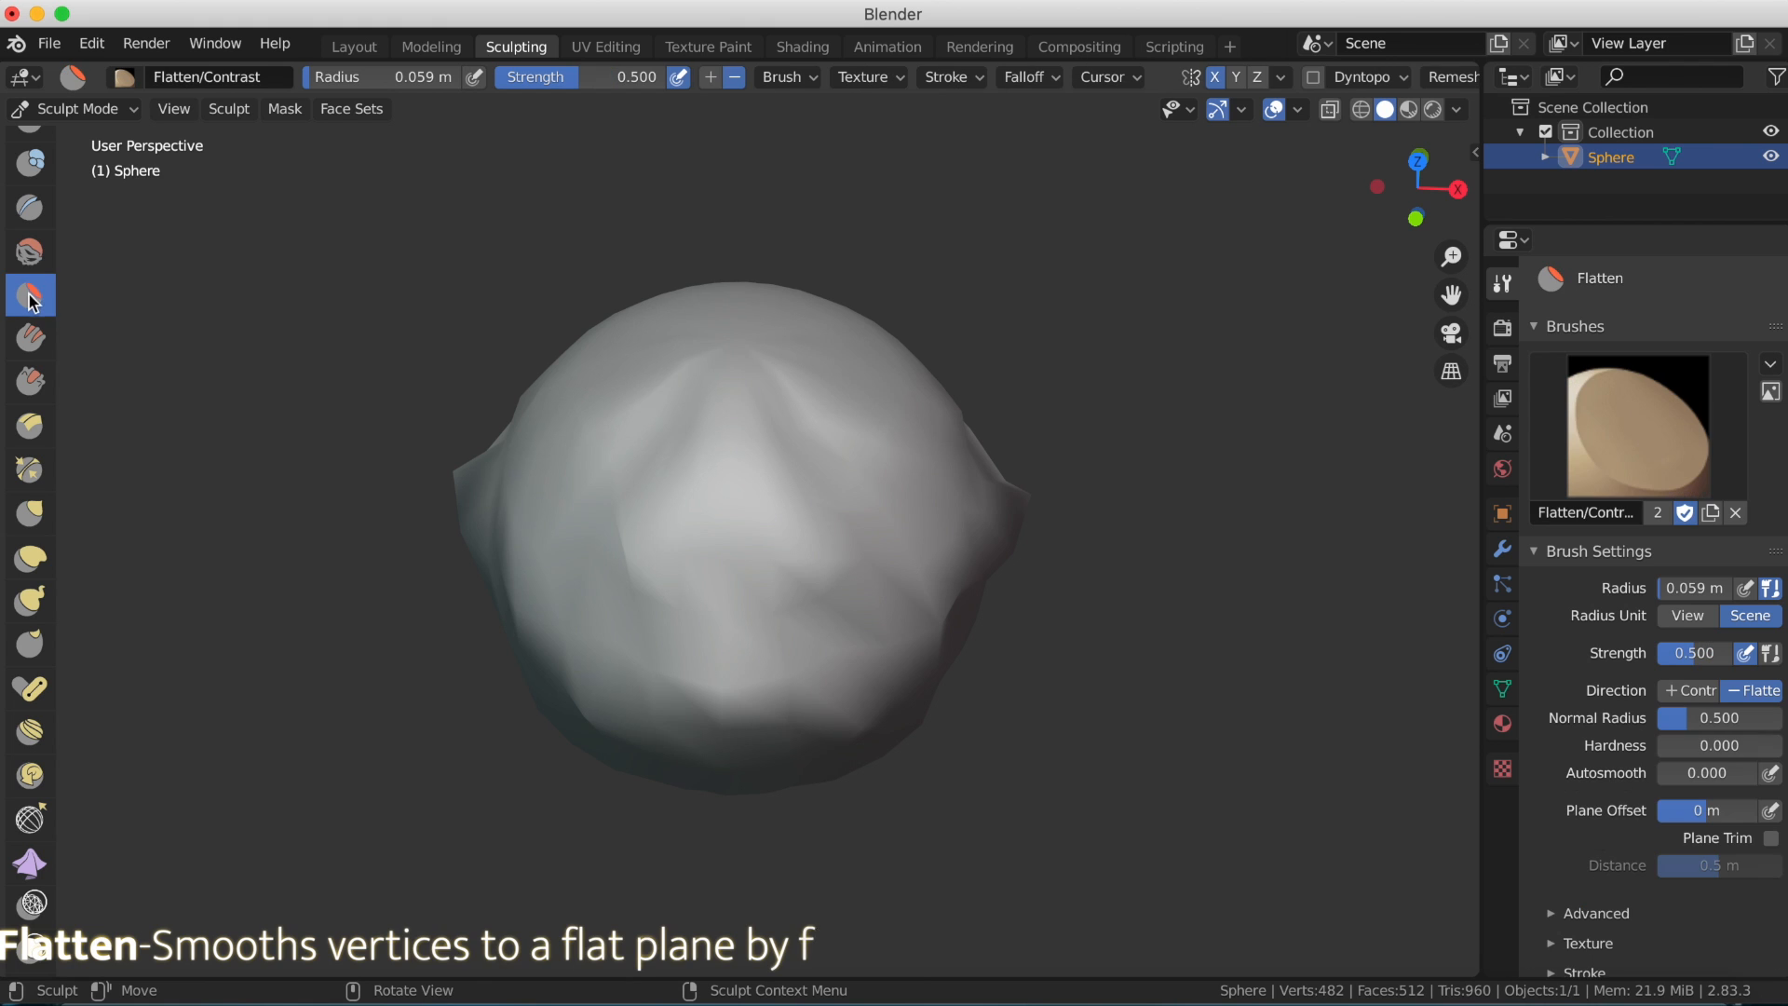
middle_click_drag(785, 687, 751, 467)
left_click_drag(544, 596, 735, 626)
Set the Flatten strength to 0.710 and flatten the central ridge and surrounding bumps, using X and Y symmetry.
mouse_move(579, 77)
left_mouse_down()
mouse_move(660, 77)
mouse_move(603, 77)
left_mouse_up()
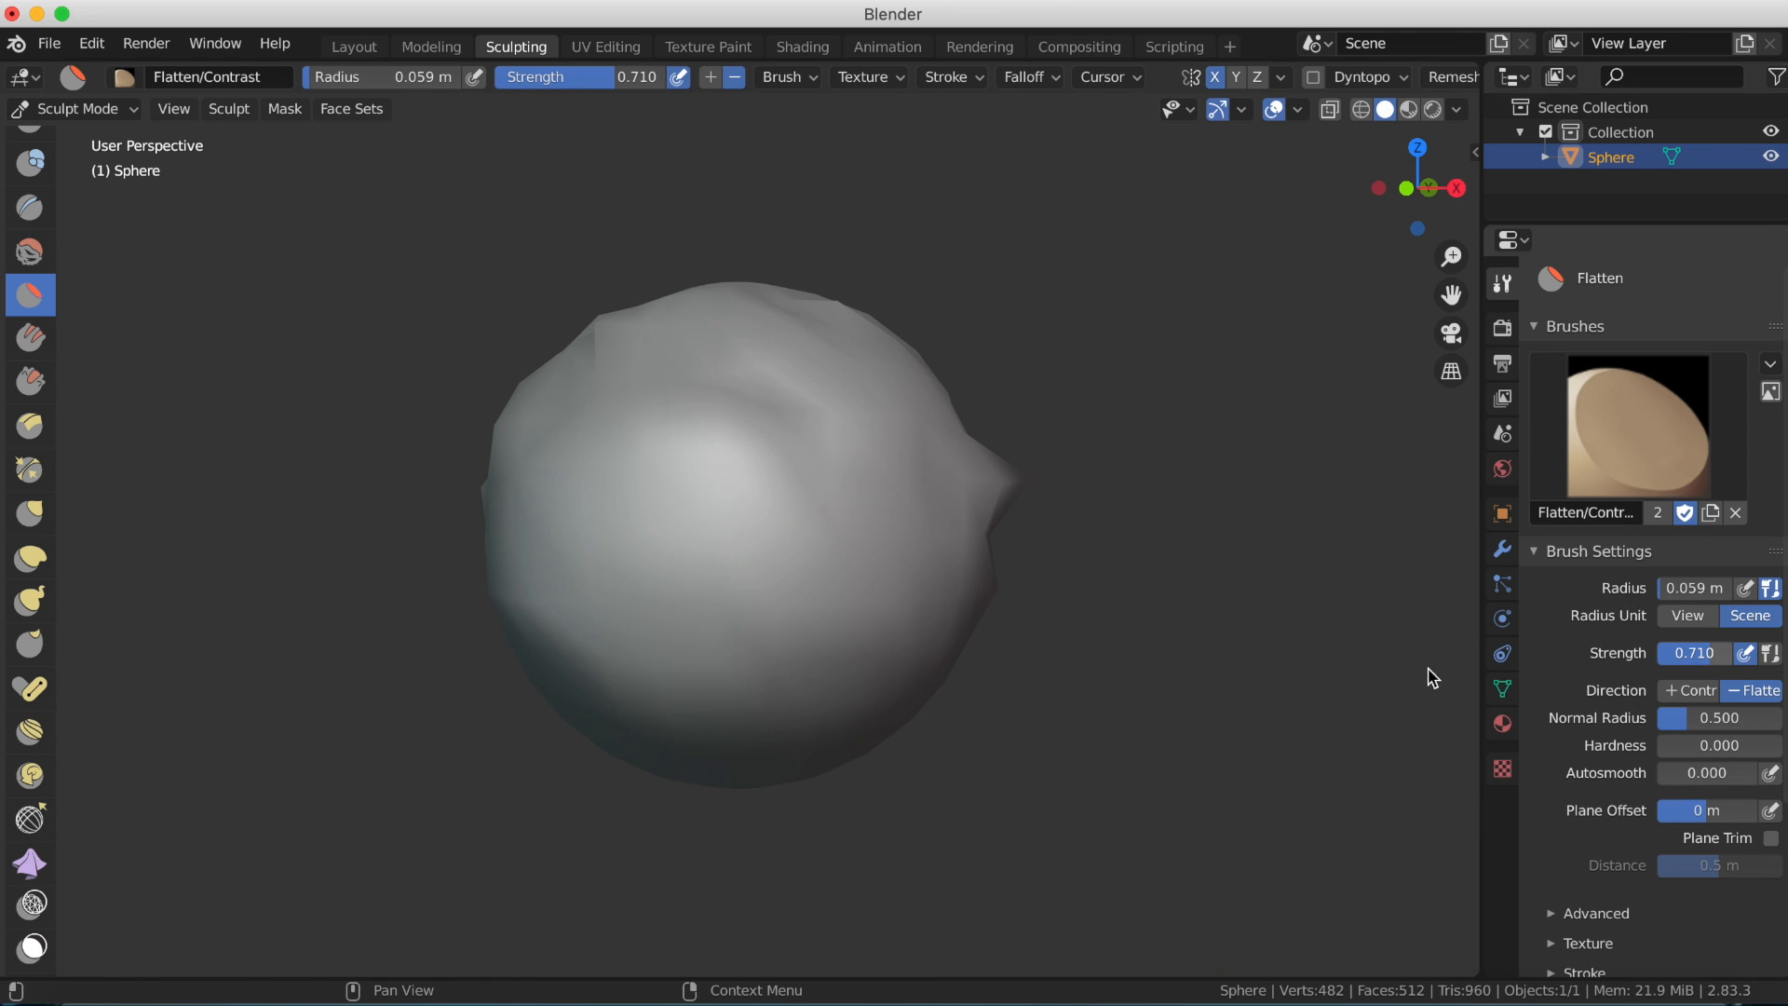
middle_click_drag(740, 671, 771, 739)
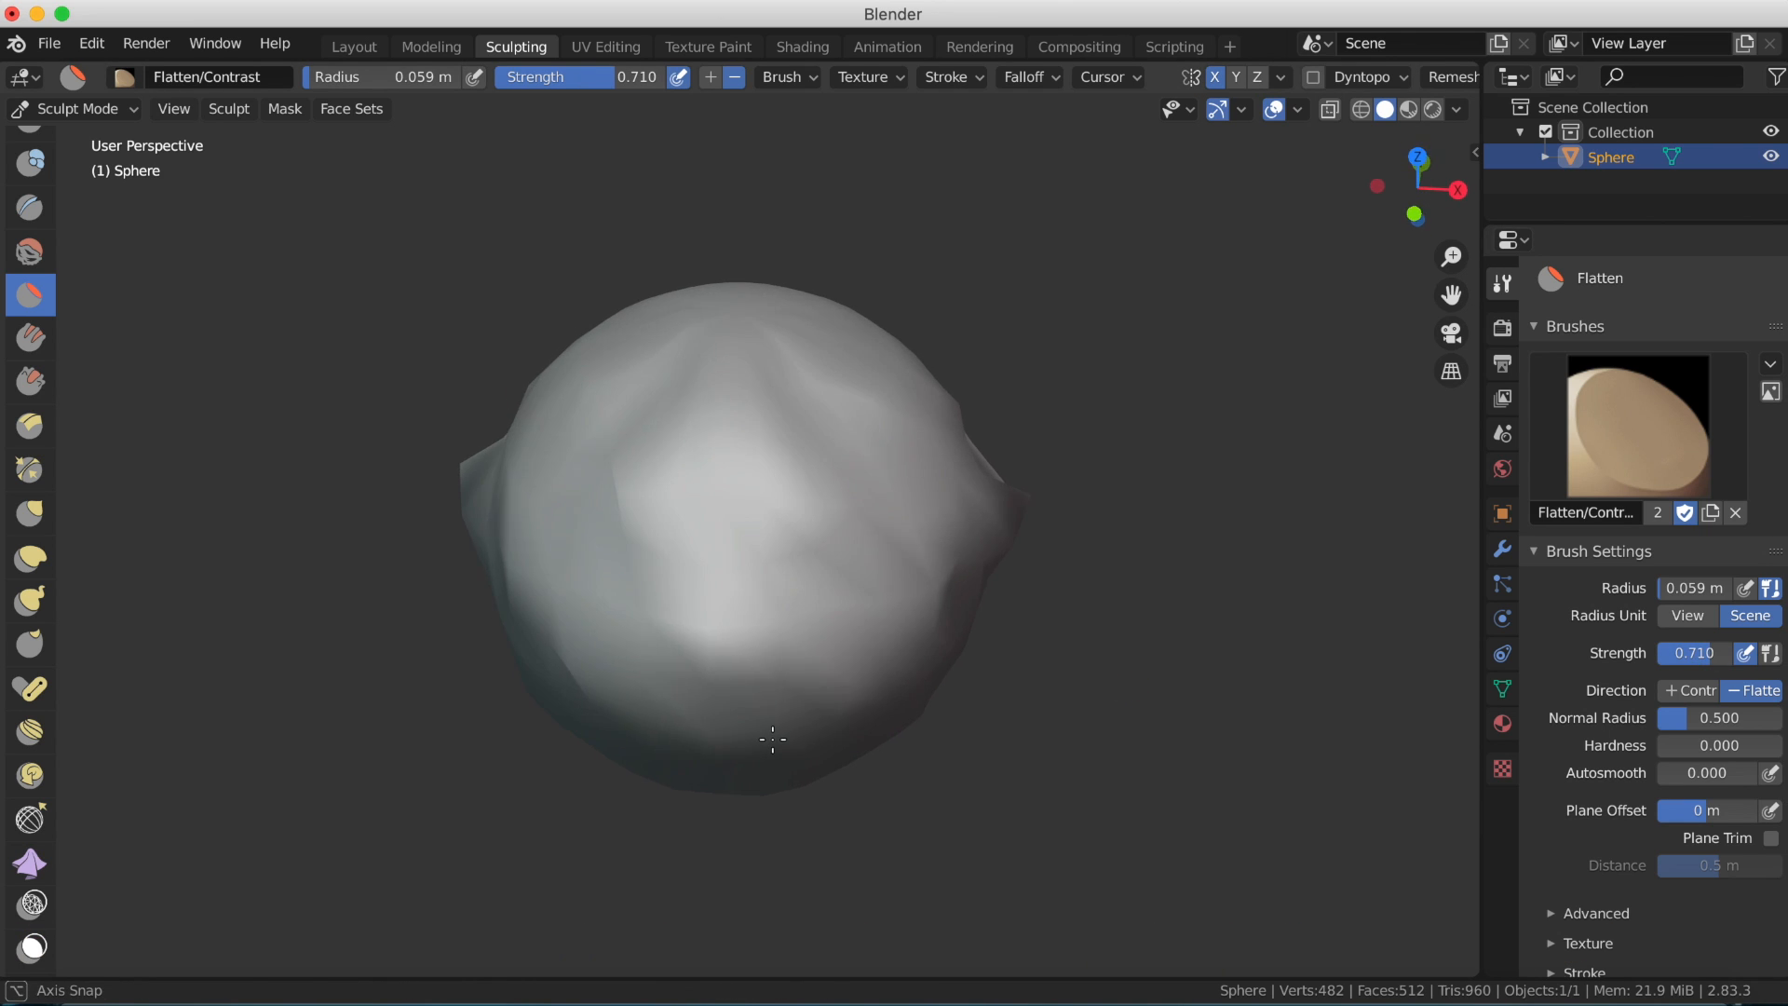
left_click_drag(741, 331, 740, 309)
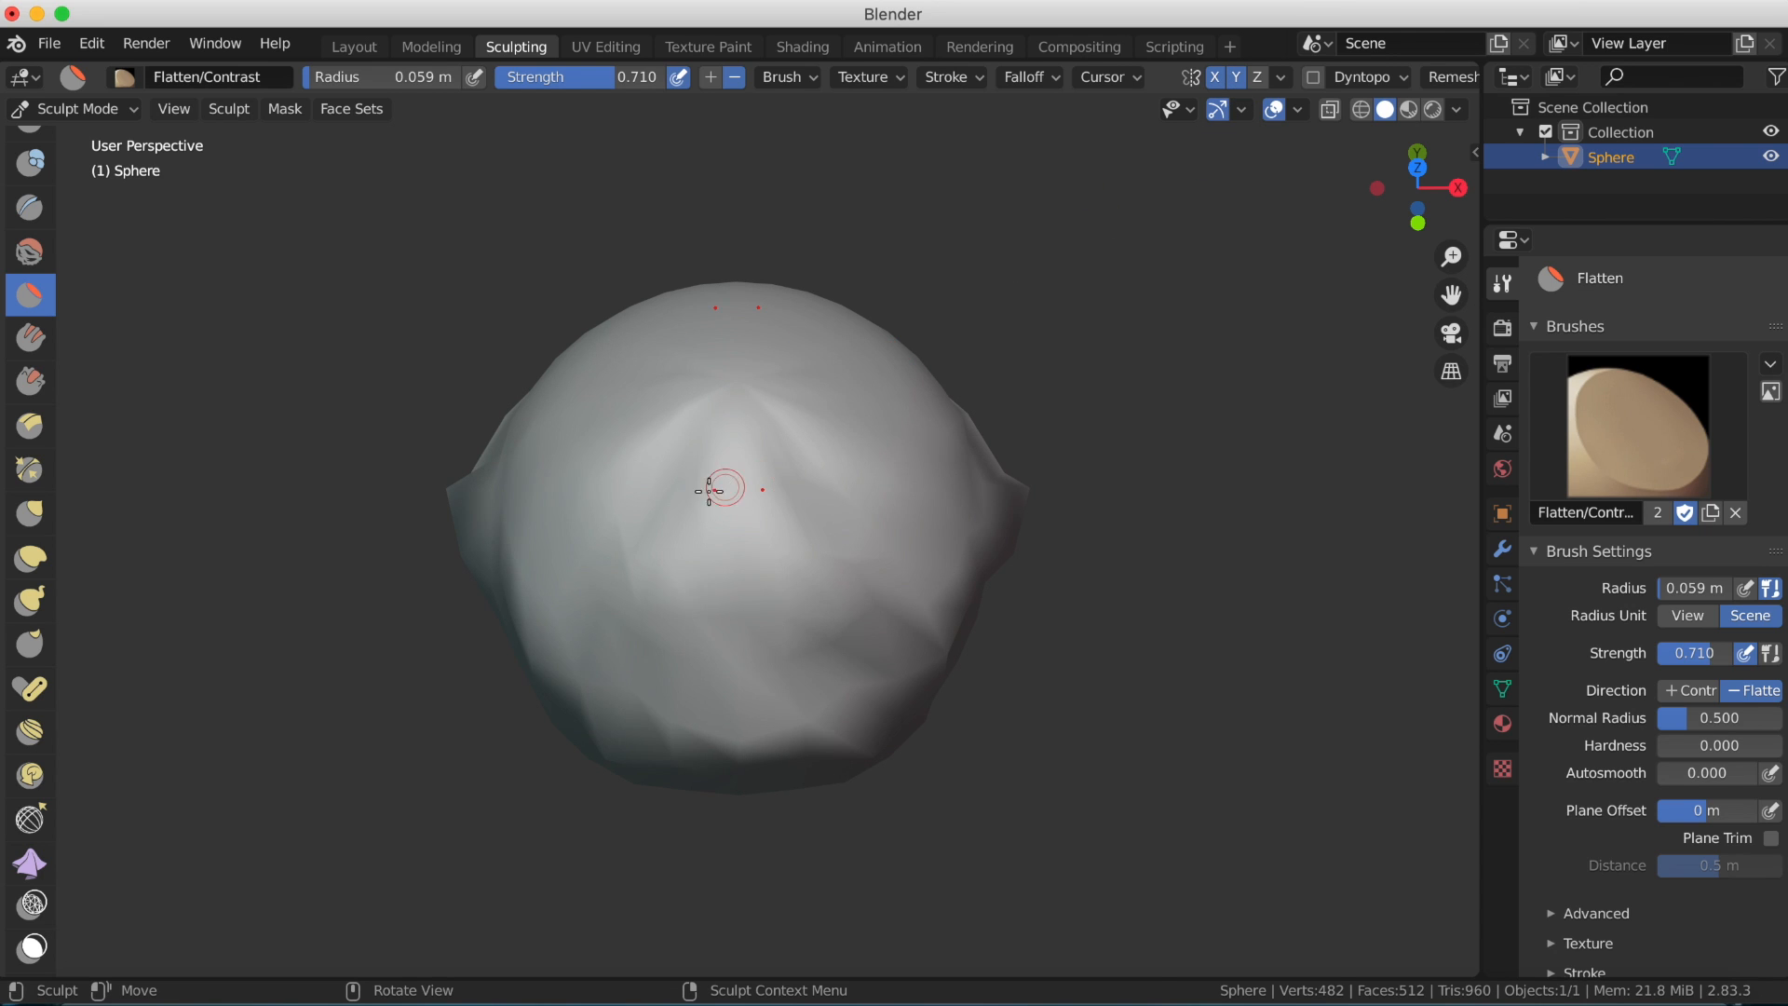
mouse_move(707, 492)
left_mouse_down()
mouse_move(689, 610)
mouse_move(652, 533)
left_mouse_up()
left_click_drag(554, 564, 606, 630)
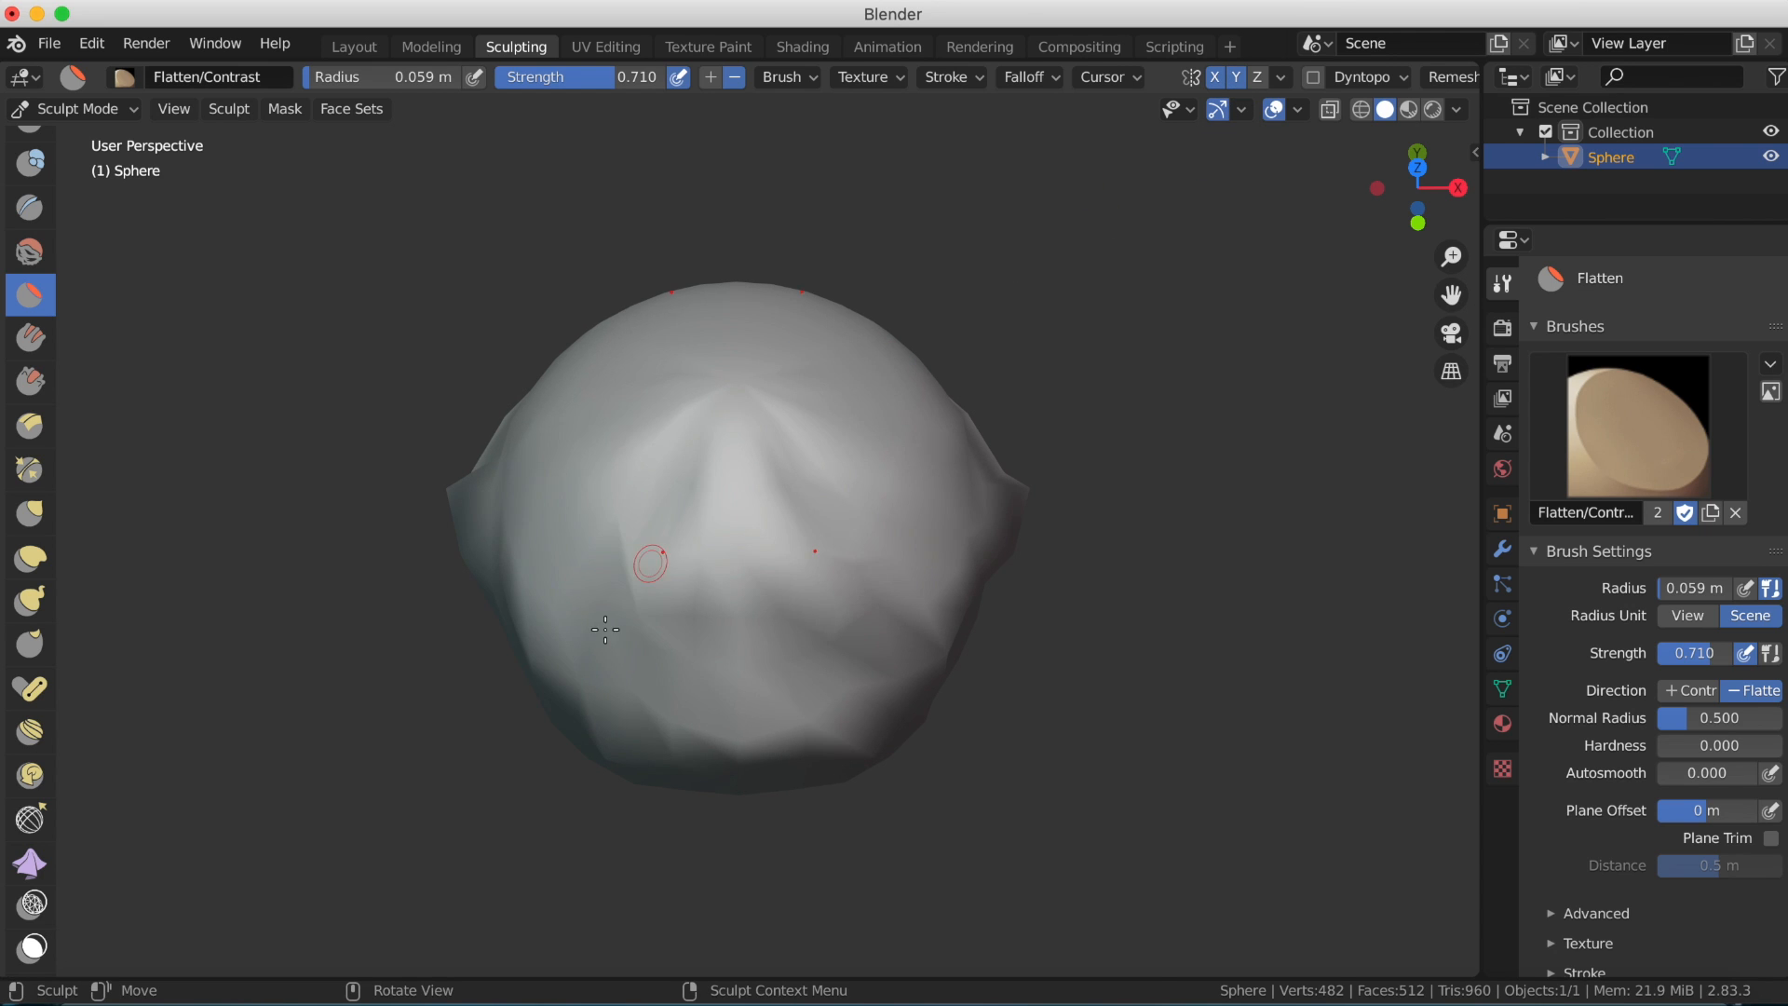
scroll(81, 412, "down", 3)
scroll(81, 412, "up", 5)
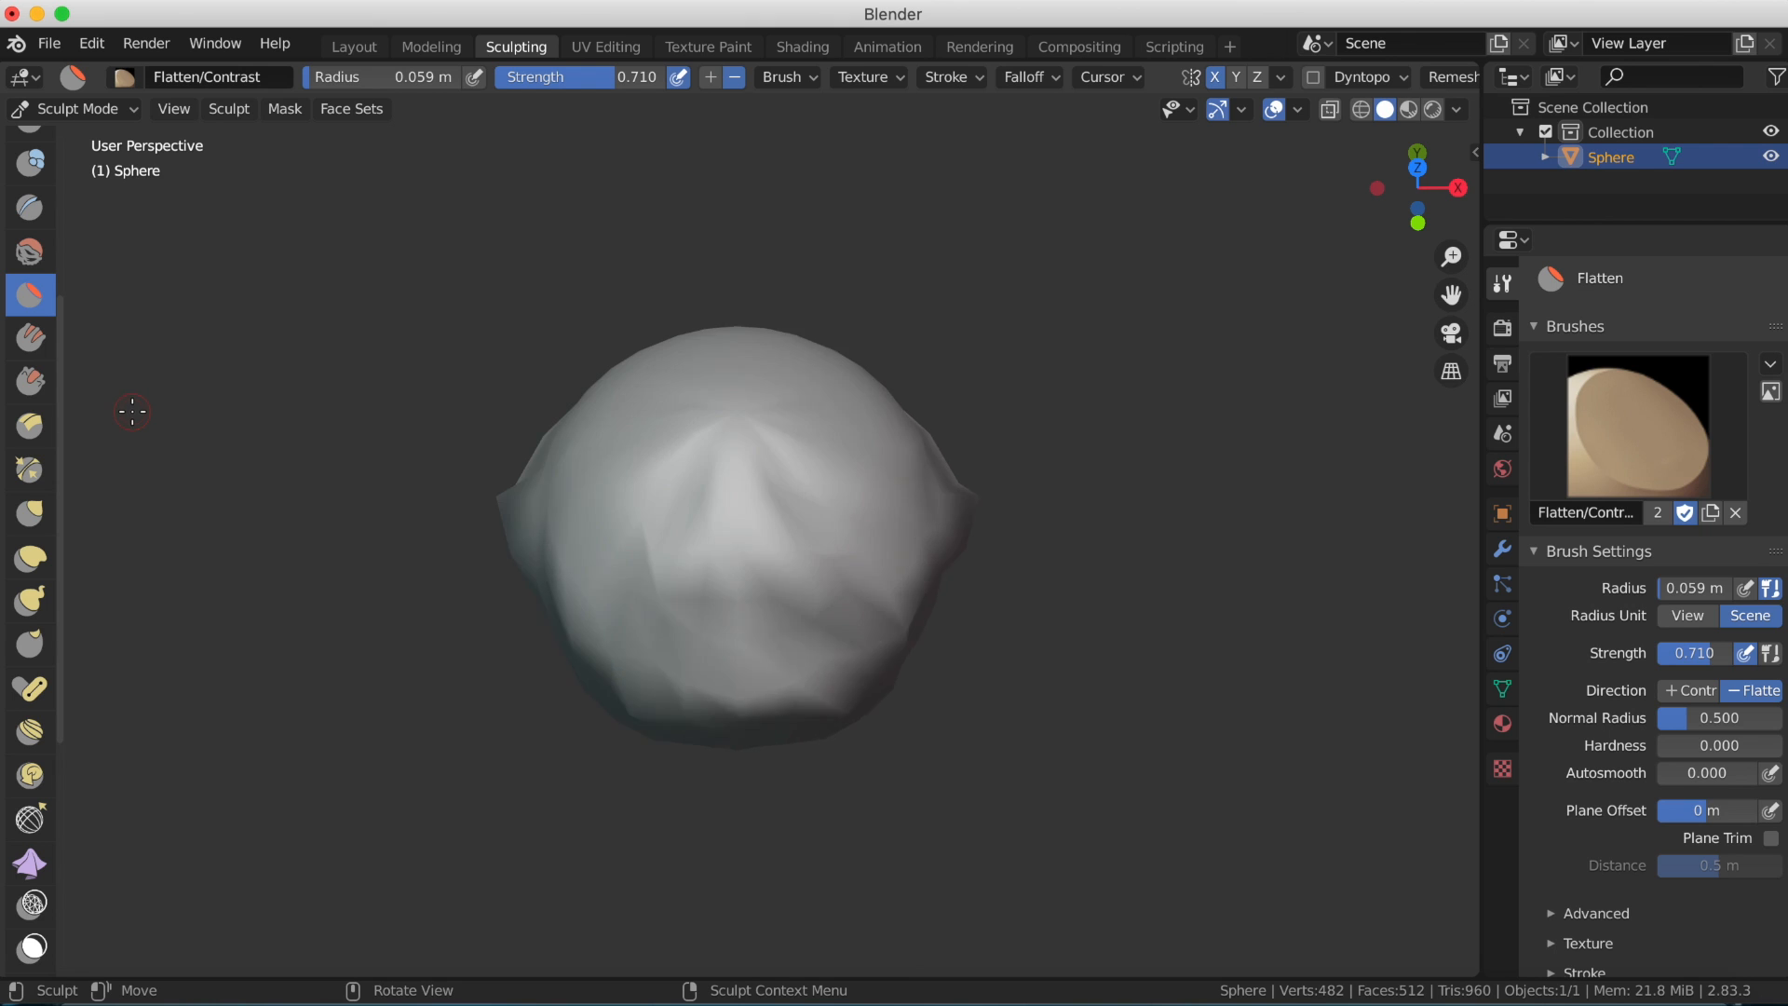
Raise the recessed areas on different sides of the sphere with the Fill brush in Fill direction at strength 1.000.
left_click(30, 337)
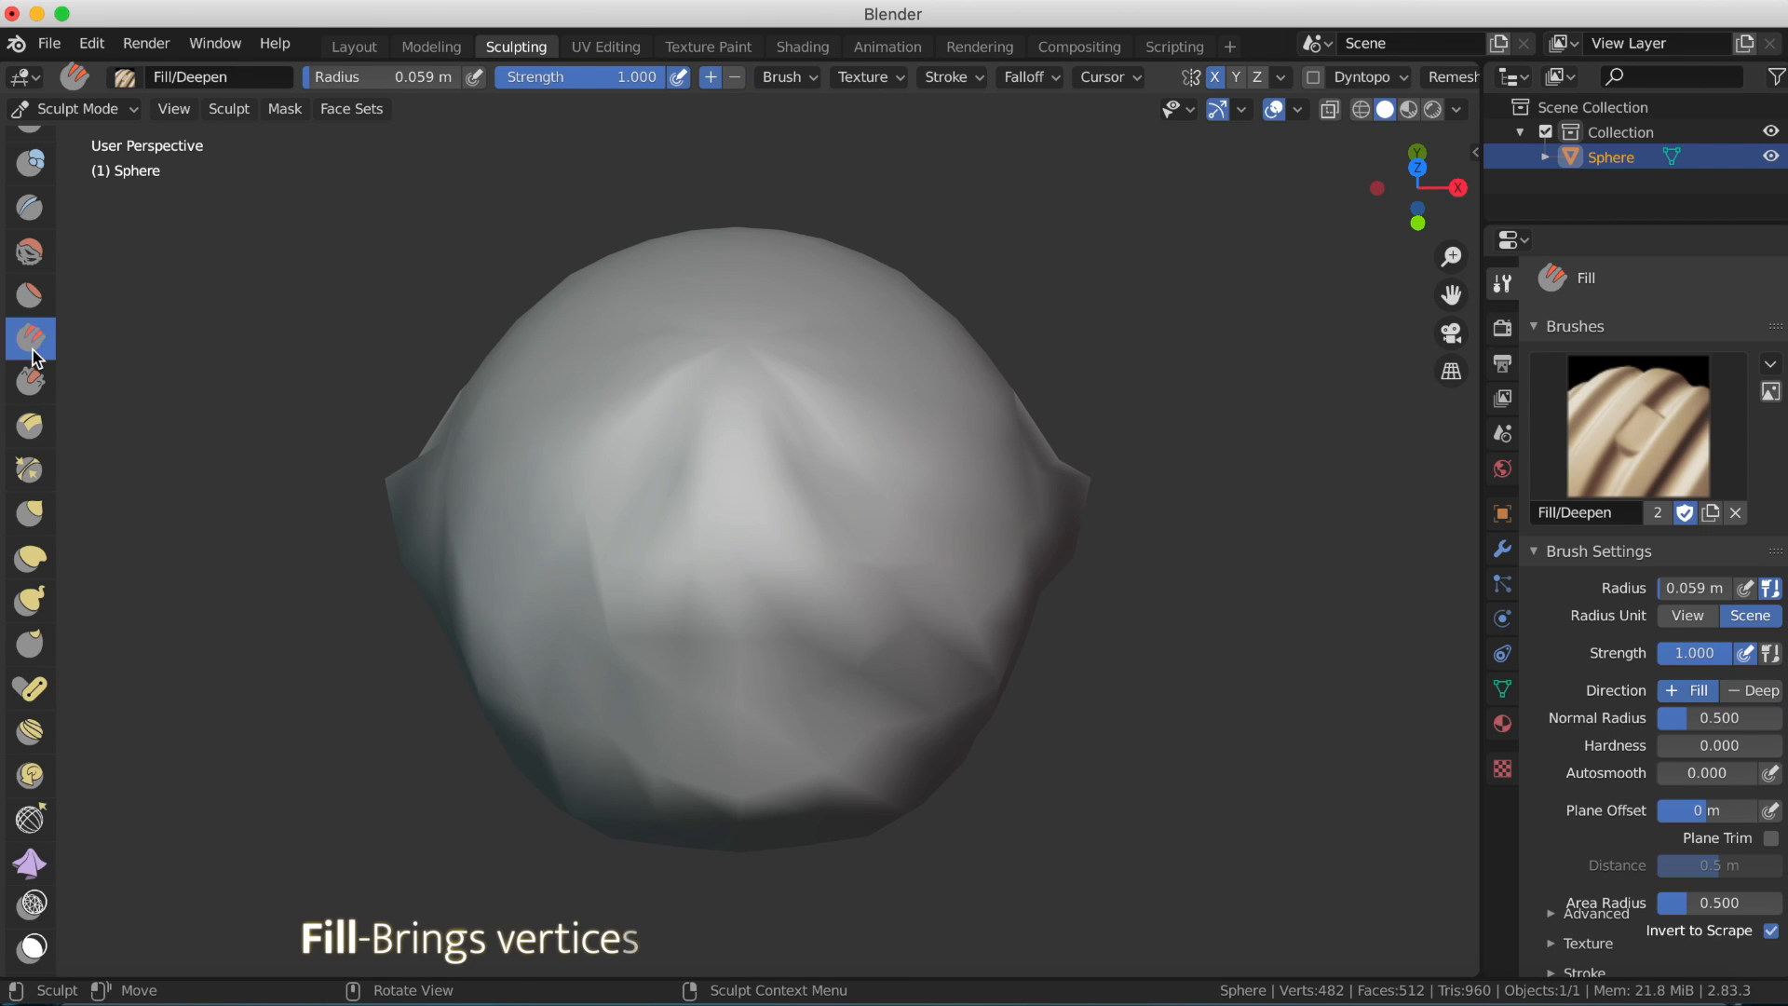
left_click_drag(550, 663, 587, 670)
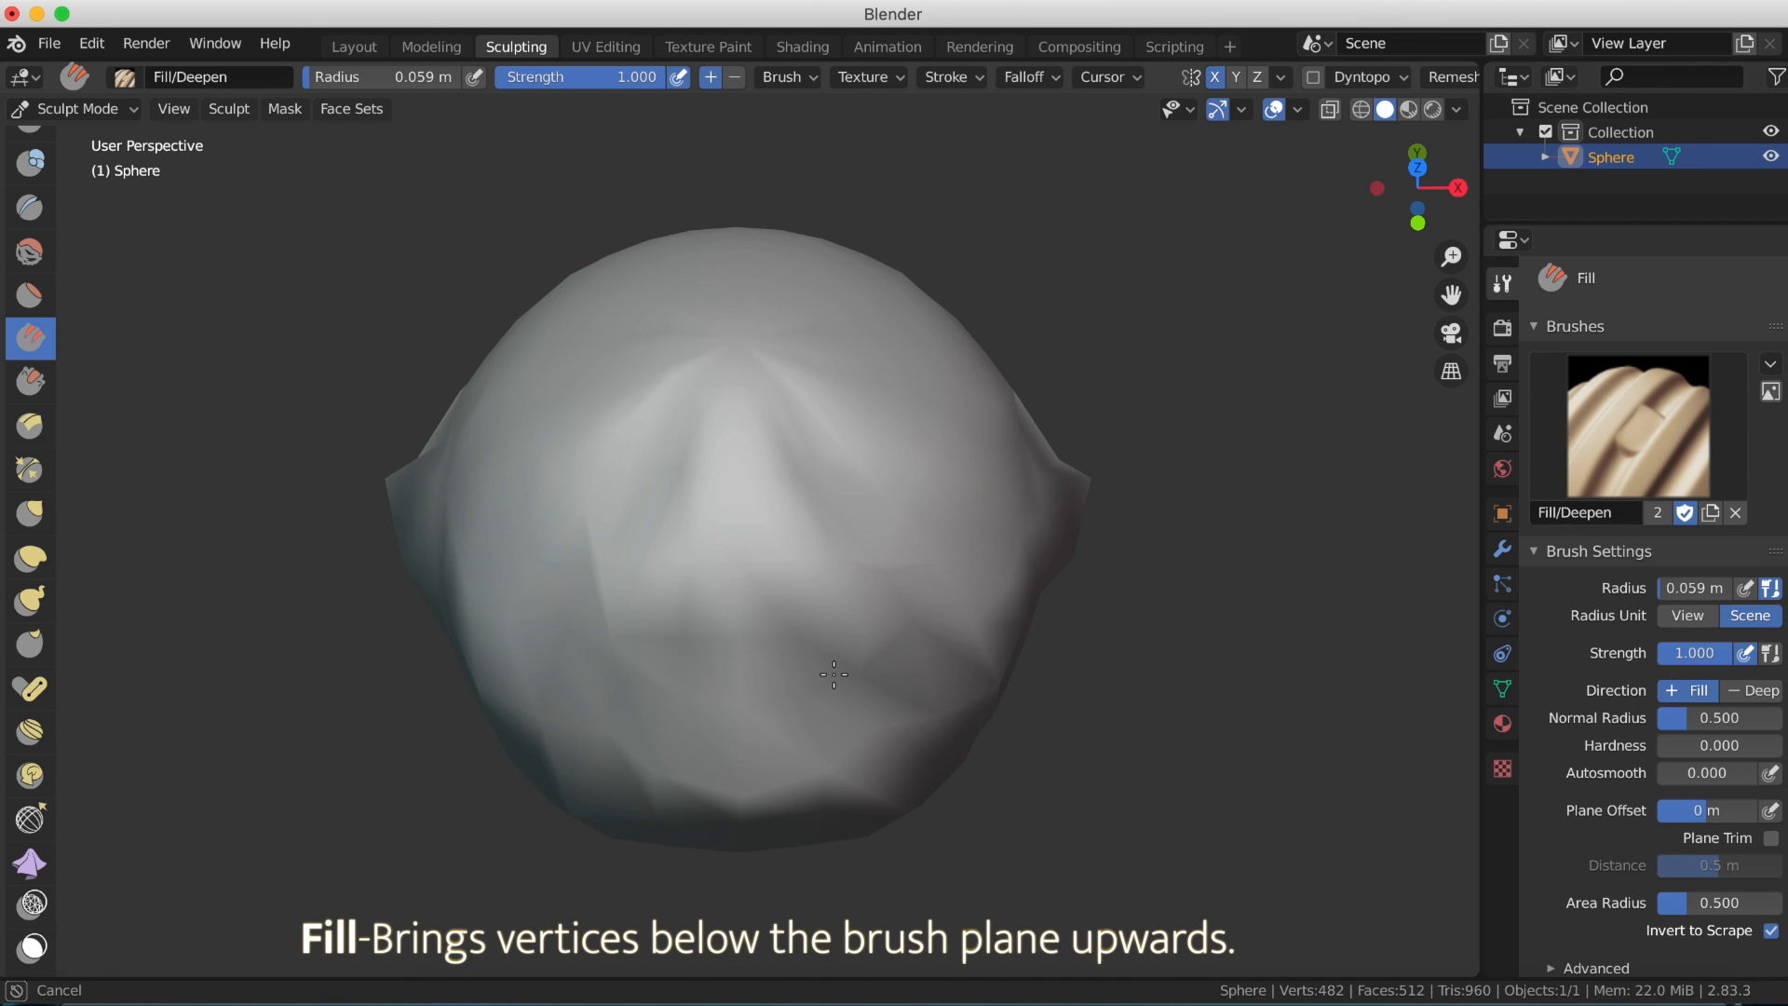
middle_click_drag(877, 616, 793, 400)
left_click_drag(793, 400, 710, 343)
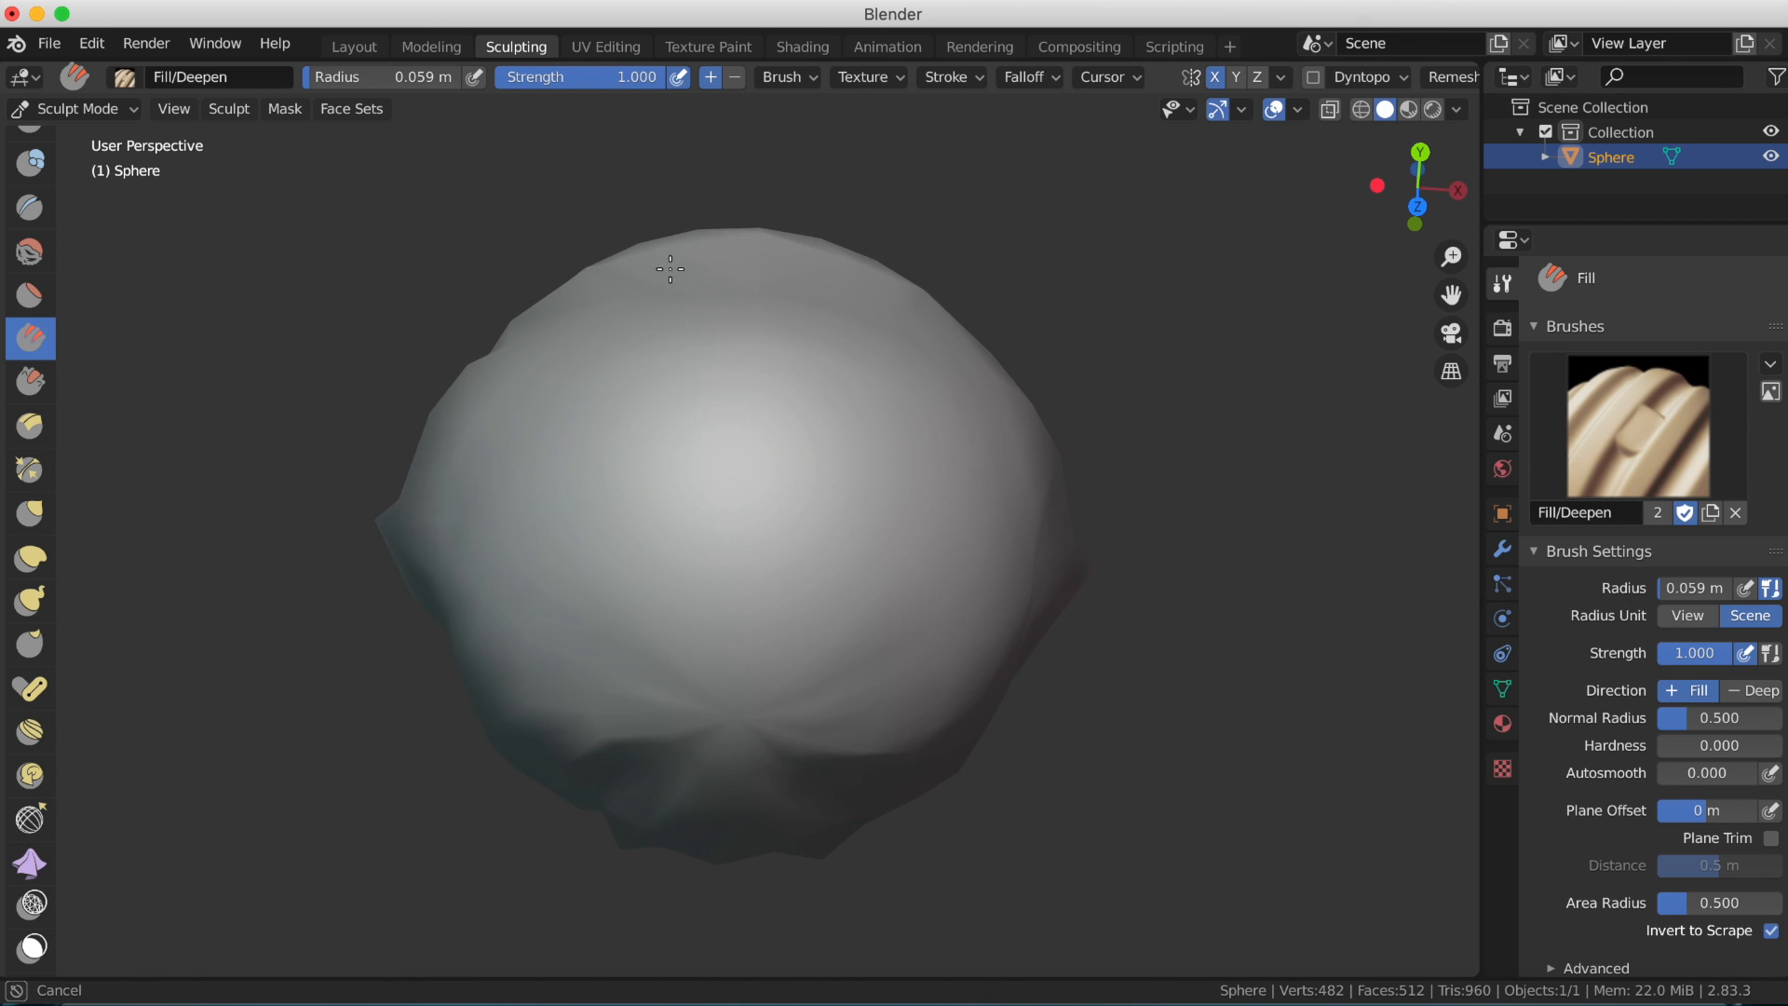
mouse_move(781, 280)
middle_mouse_down()
mouse_move(702, 319)
mouse_move(845, 331)
mouse_move(786, 311)
mouse_move(695, 215)
mouse_move(686, 144)
mouse_move(590, 463)
mouse_move(870, 451)
mouse_move(818, 359)
mouse_move(914, 327)
mouse_move(800, 634)
mouse_move(720, 590)
middle_mouse_up()
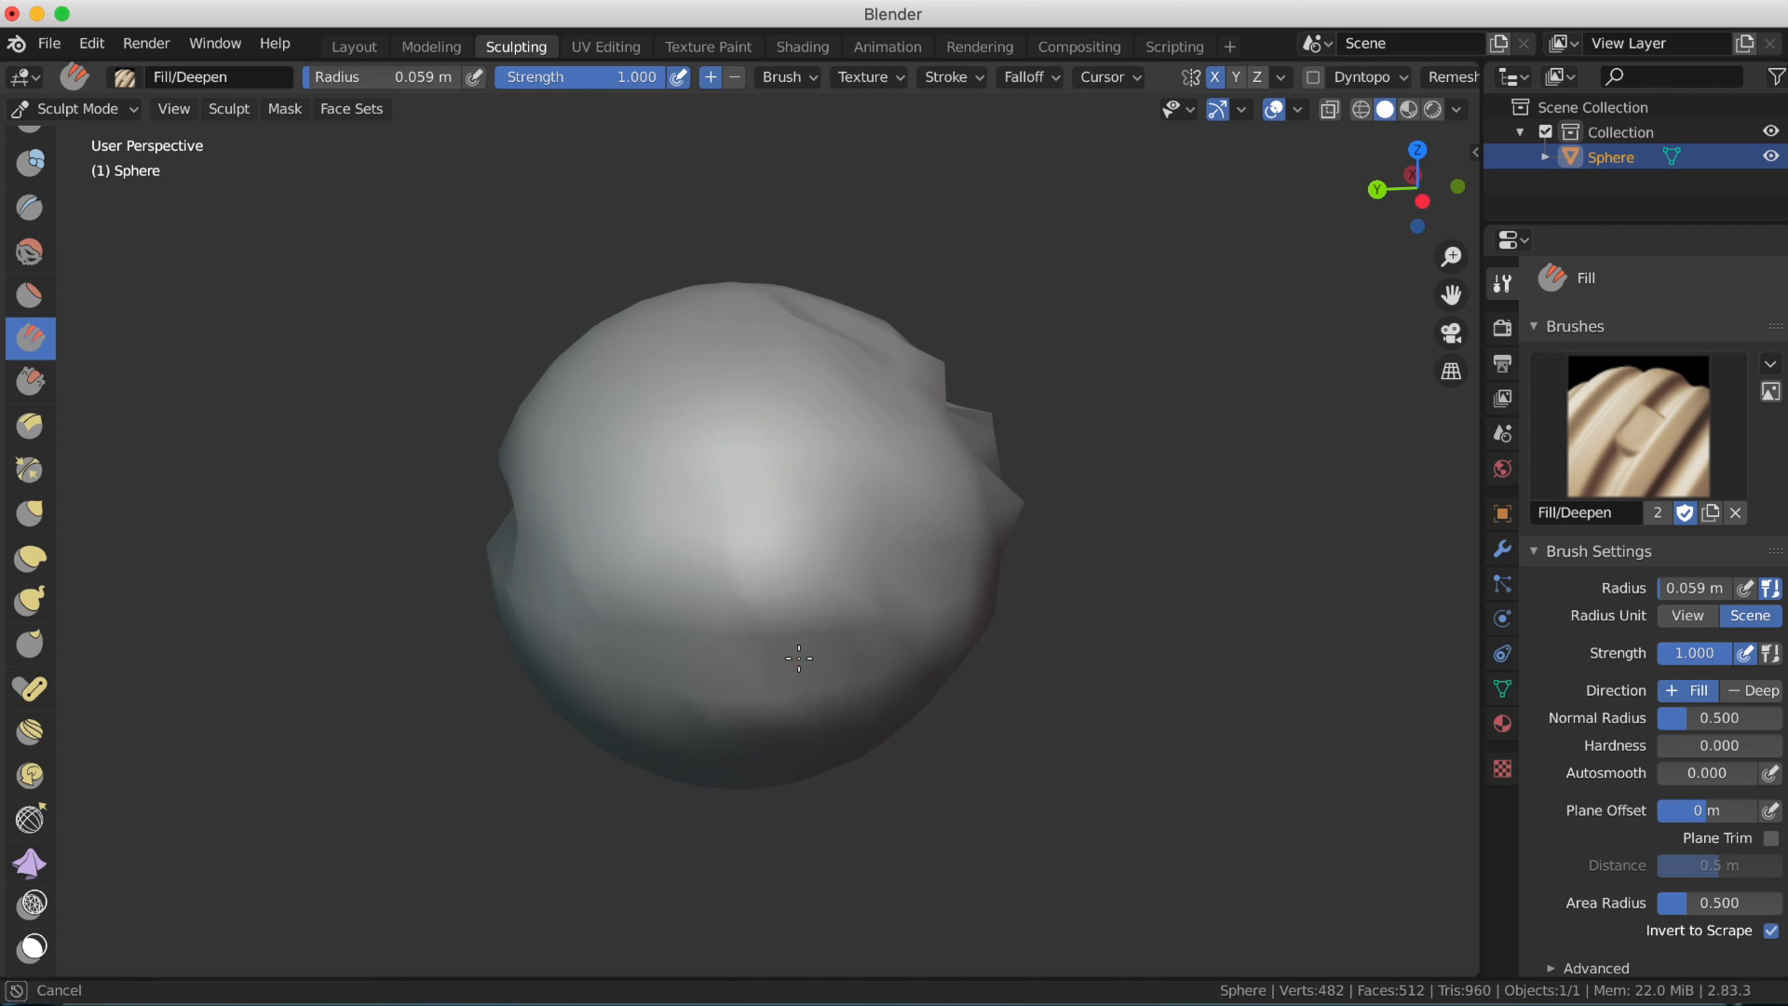
mouse_move(799, 659)
middle_mouse_down()
mouse_move(634, 675)
mouse_move(698, 670)
middle_mouse_up()
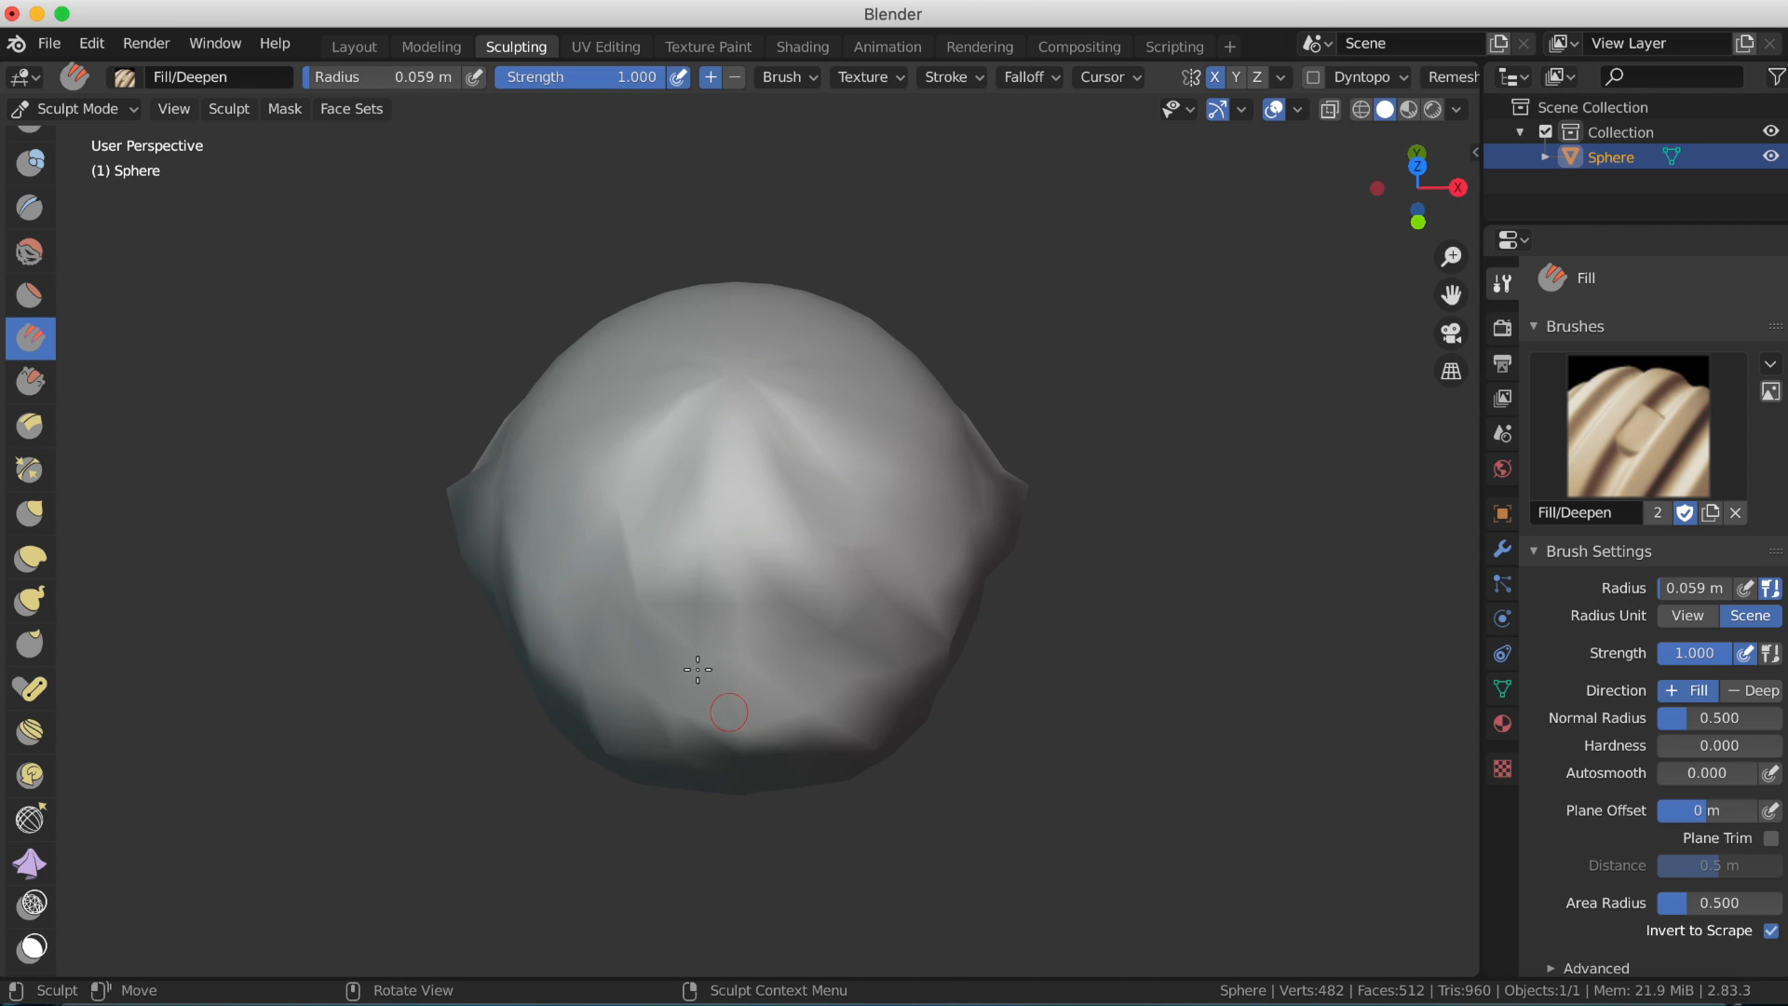
Scrape down the raised areas beside the central ridge with the Scrape brush at strength 1.000.
left_click(36, 396)
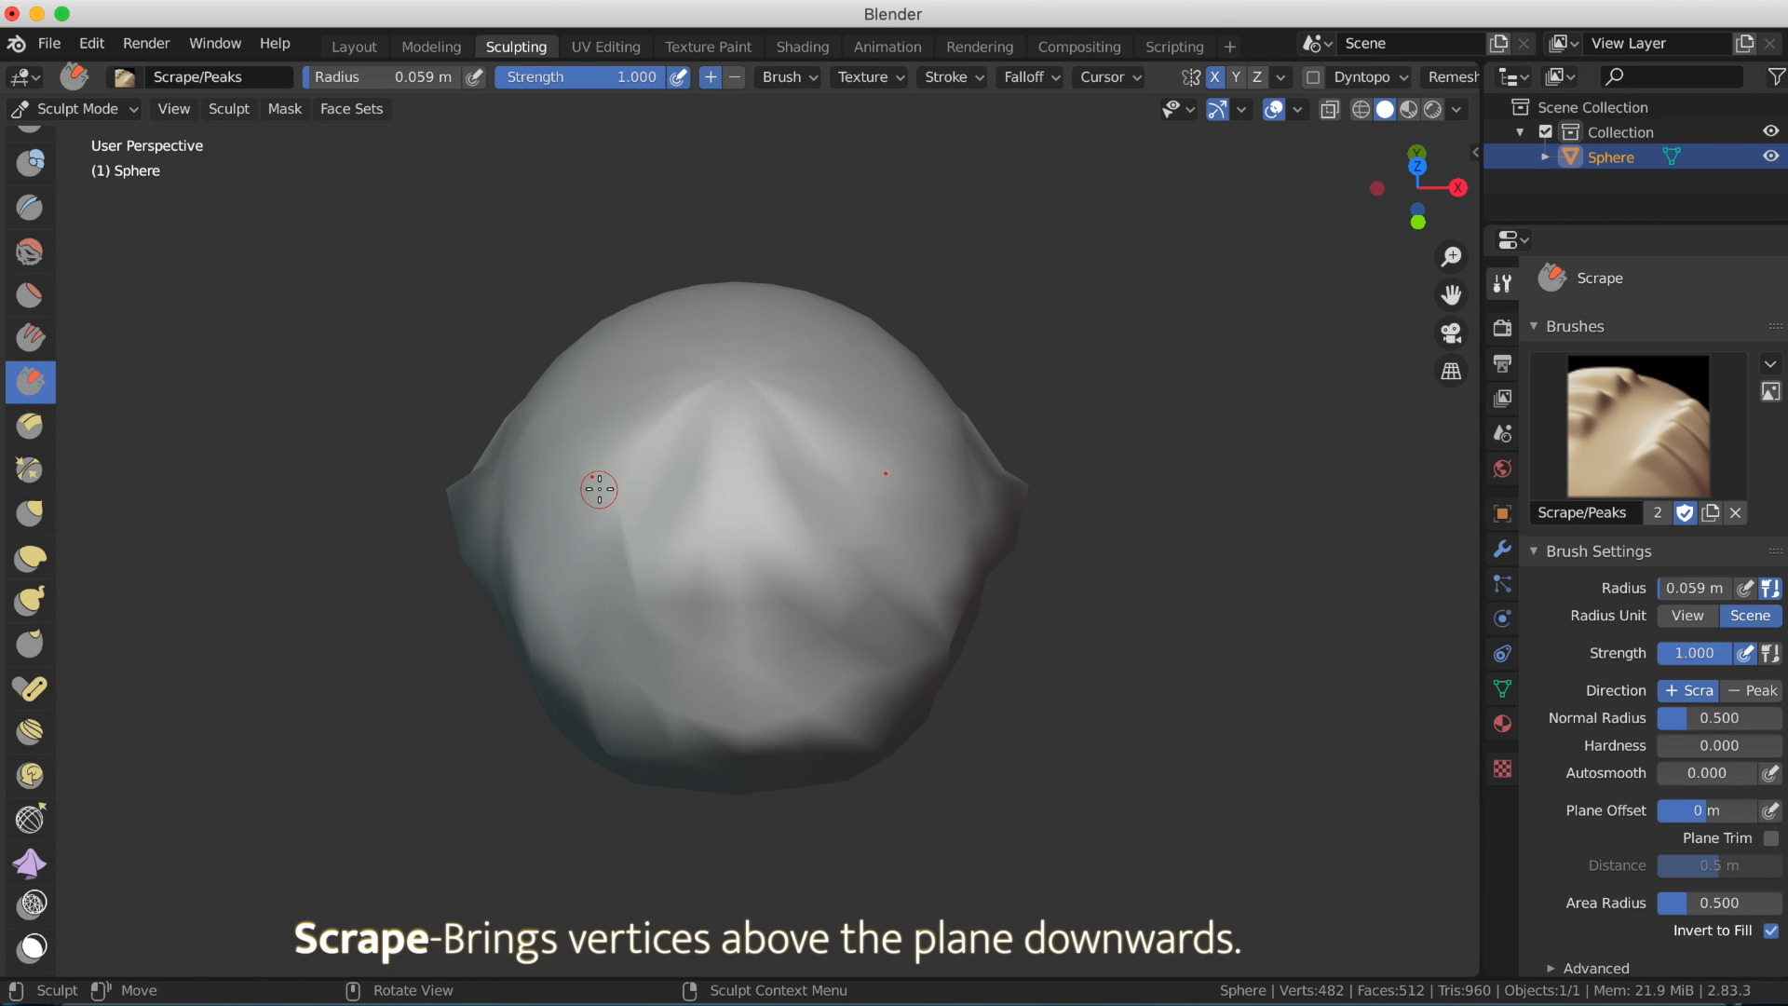
scroll(606, 487, "up", 2)
left_click_drag(636, 501, 705, 542)
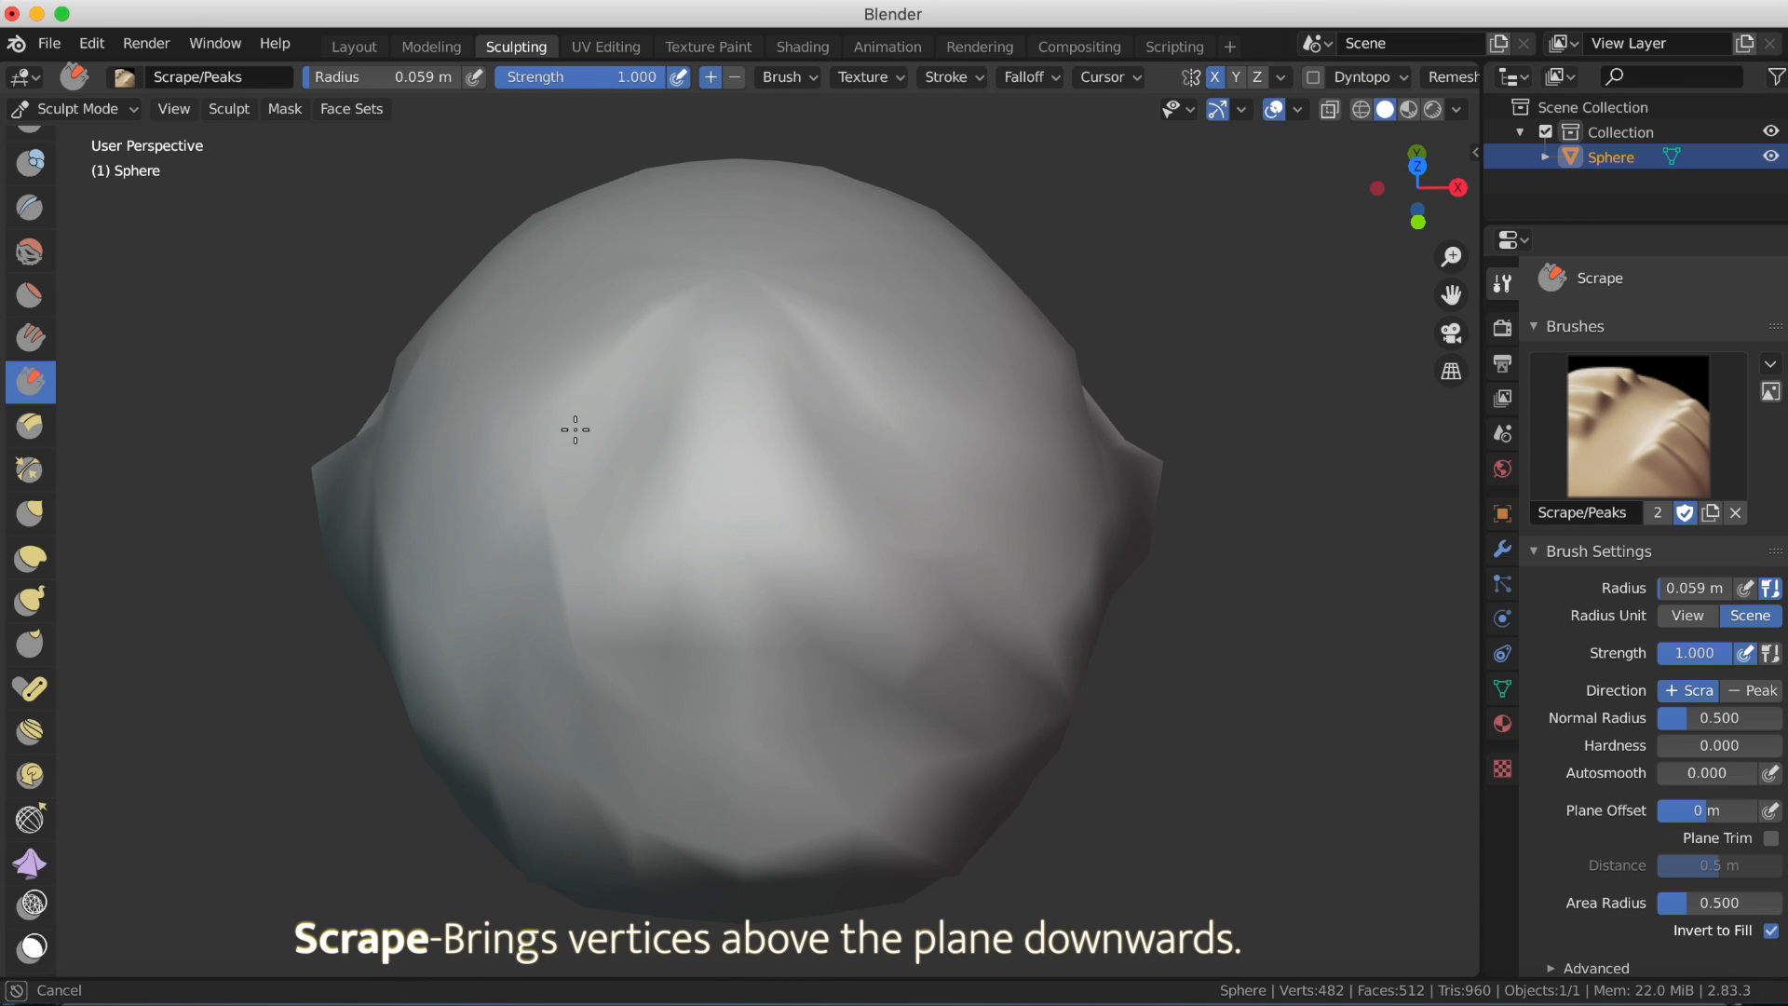
left_click_drag(573, 509, 563, 533)
mouse_move(563, 538)
left_mouse_down()
mouse_move(563, 591)
mouse_move(583, 605)
left_mouse_up()
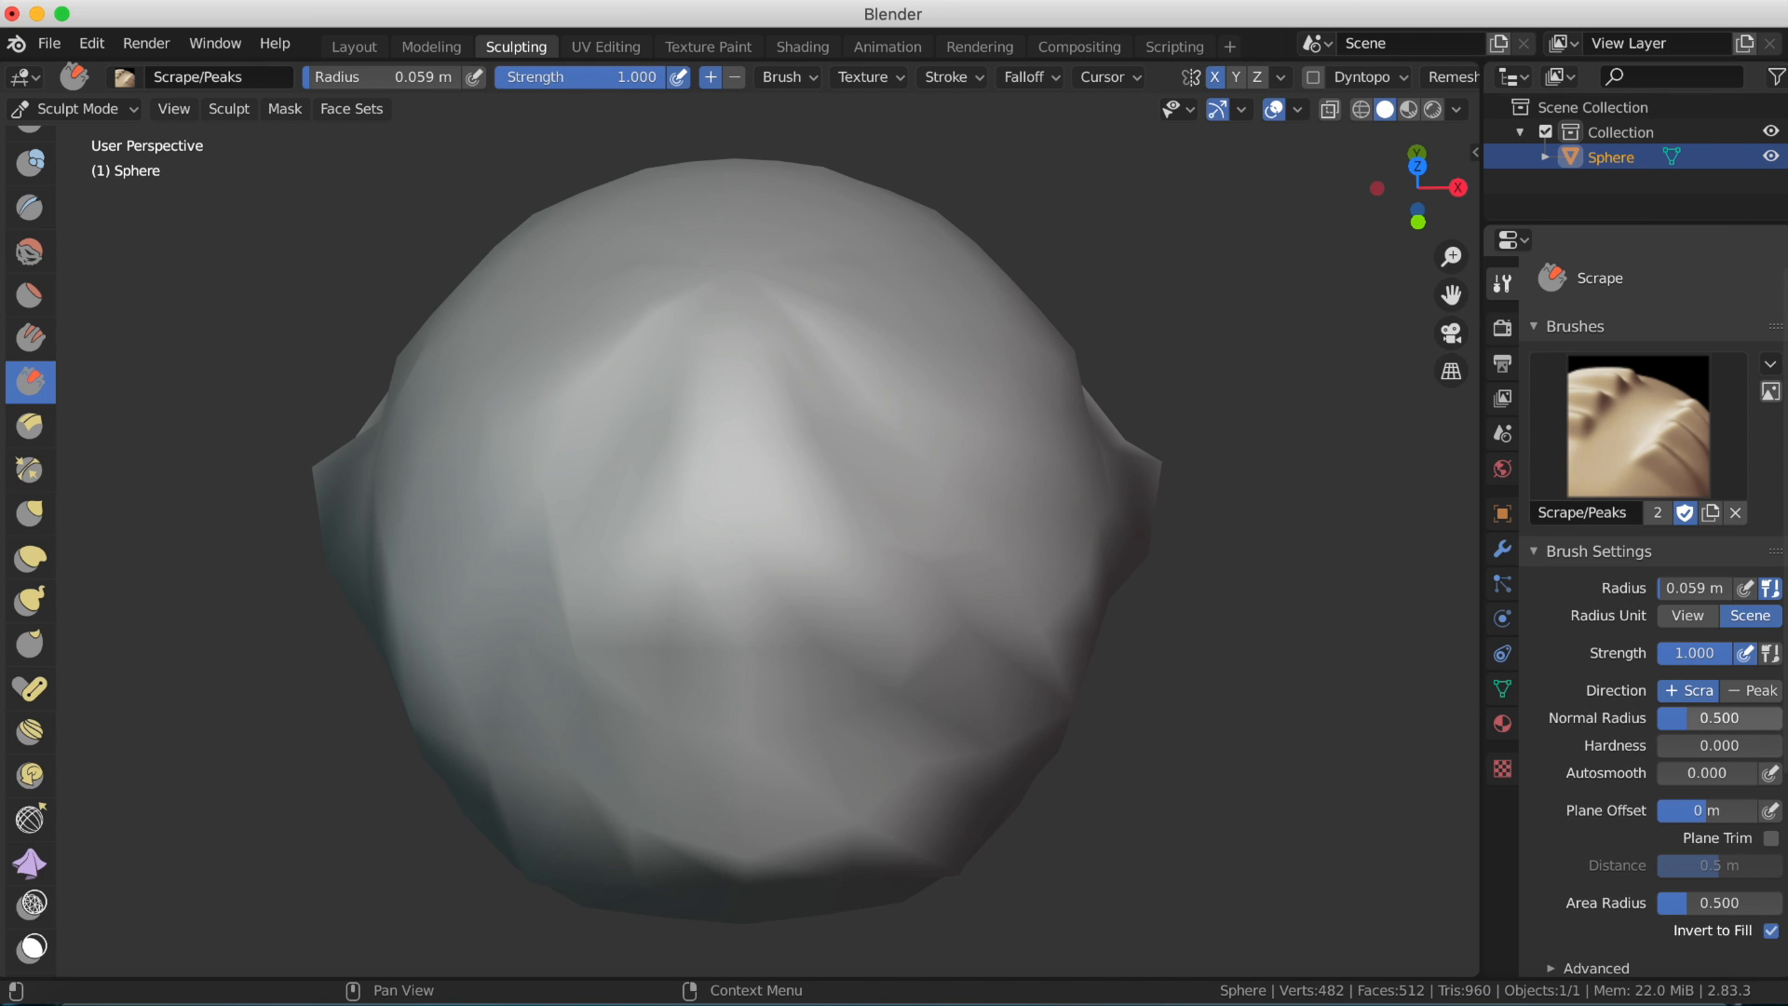
Set the Scrape brush's normal radius to 1.127 and scrape down the protruding bumps along the sphere's lower edge.
left_click_drag(1676, 719, 1728, 719)
mouse_move(985, 541)
left_mouse_down()
mouse_move(876, 722)
mouse_move(731, 902)
mouse_move(723, 885)
left_mouse_up()
mouse_move(617, 839)
left_mouse_down()
mouse_move(648, 831)
mouse_move(711, 895)
left_mouse_up()
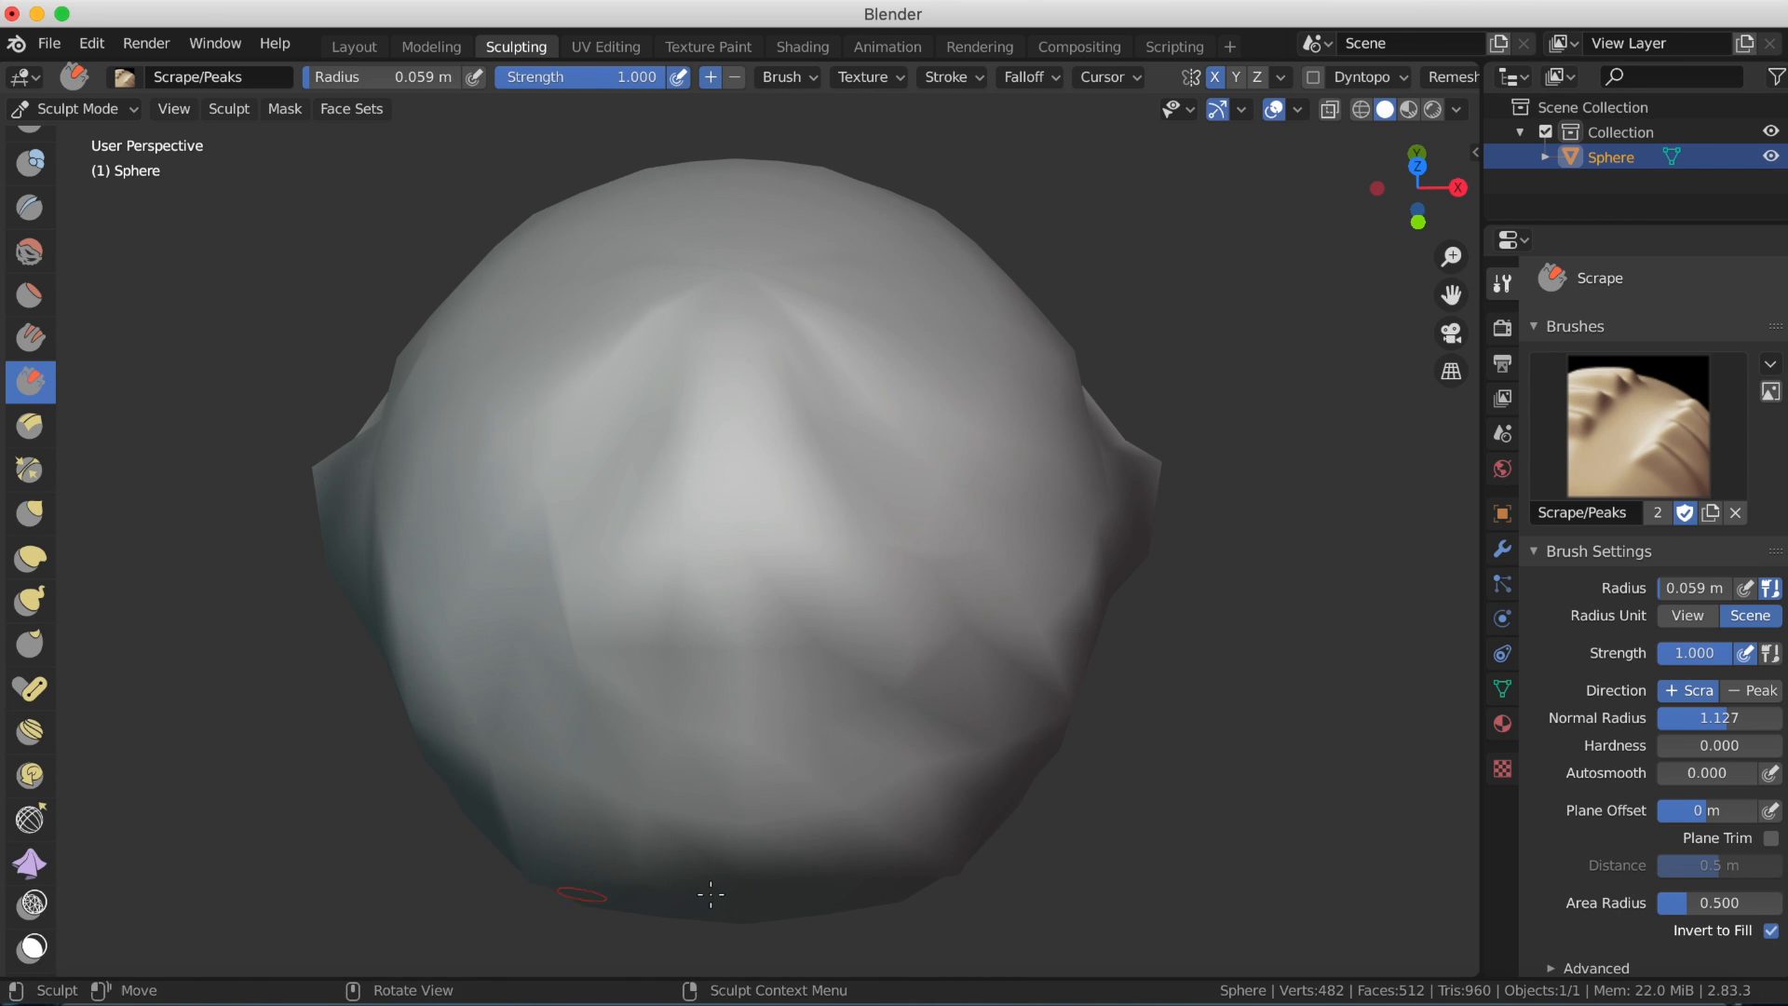
scroll(919, 663, "down", 2)
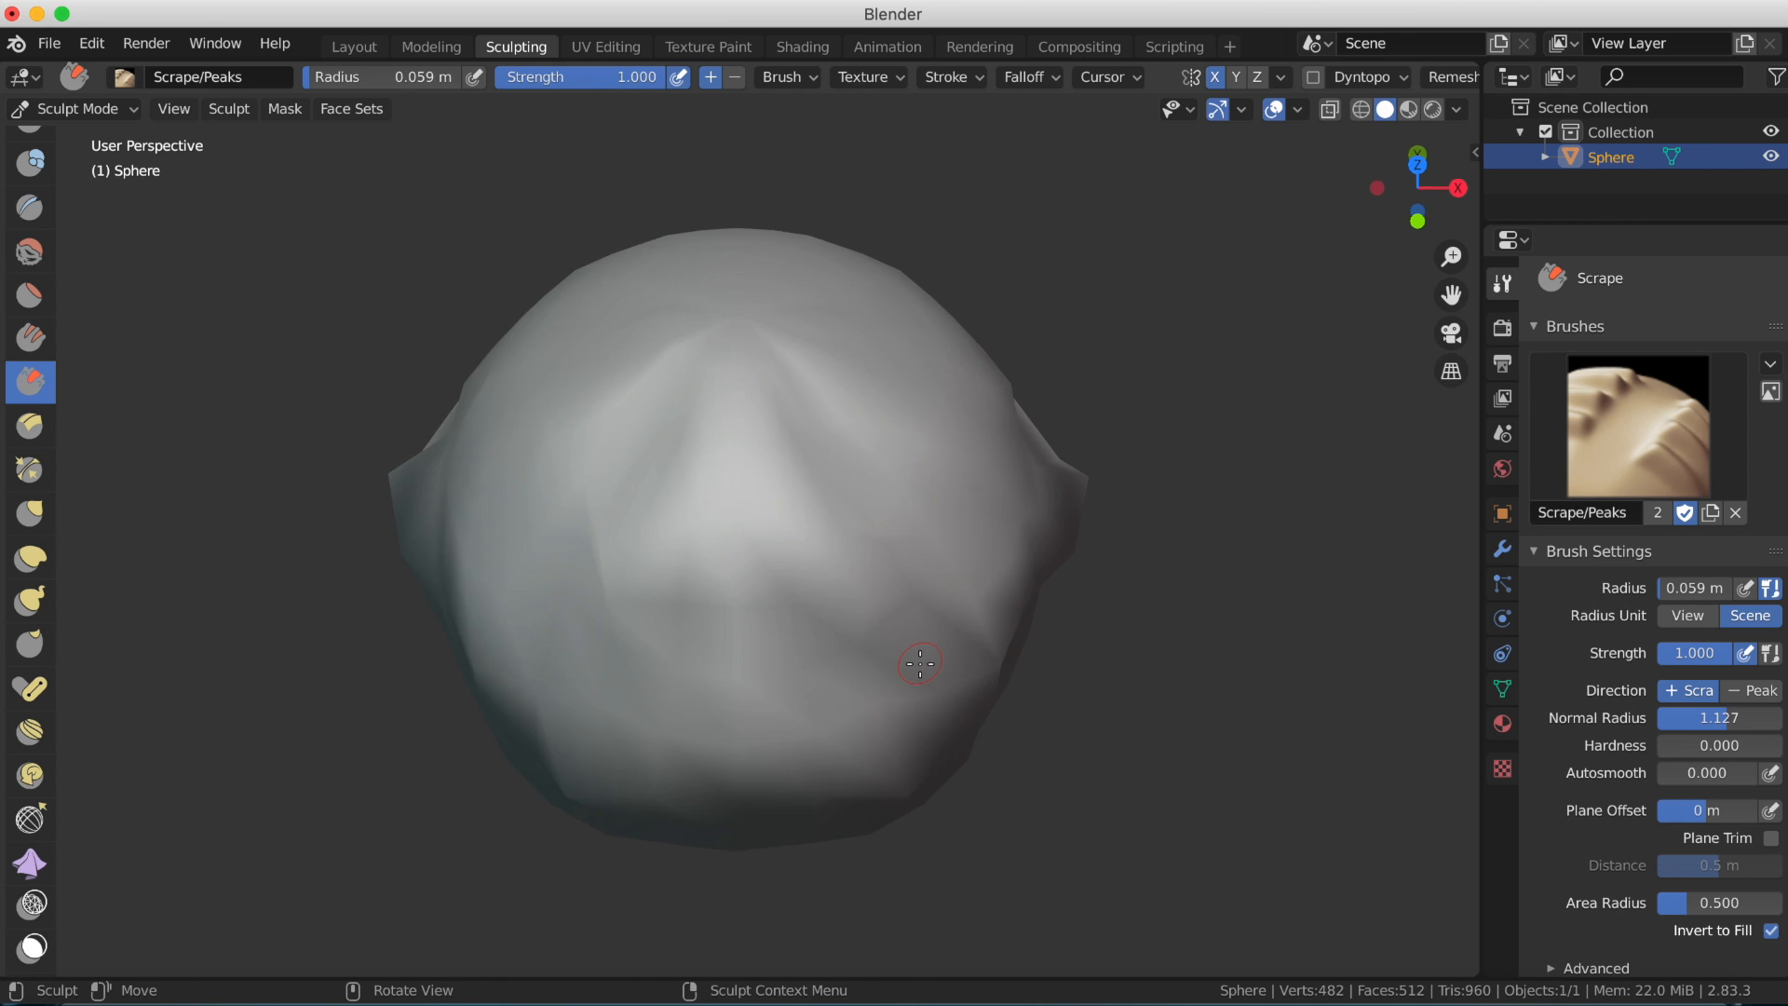
Scrape across the sphere's front and side surfaces with the Multi-plane Scrape brush at strength 0.700.
left_click(35, 427)
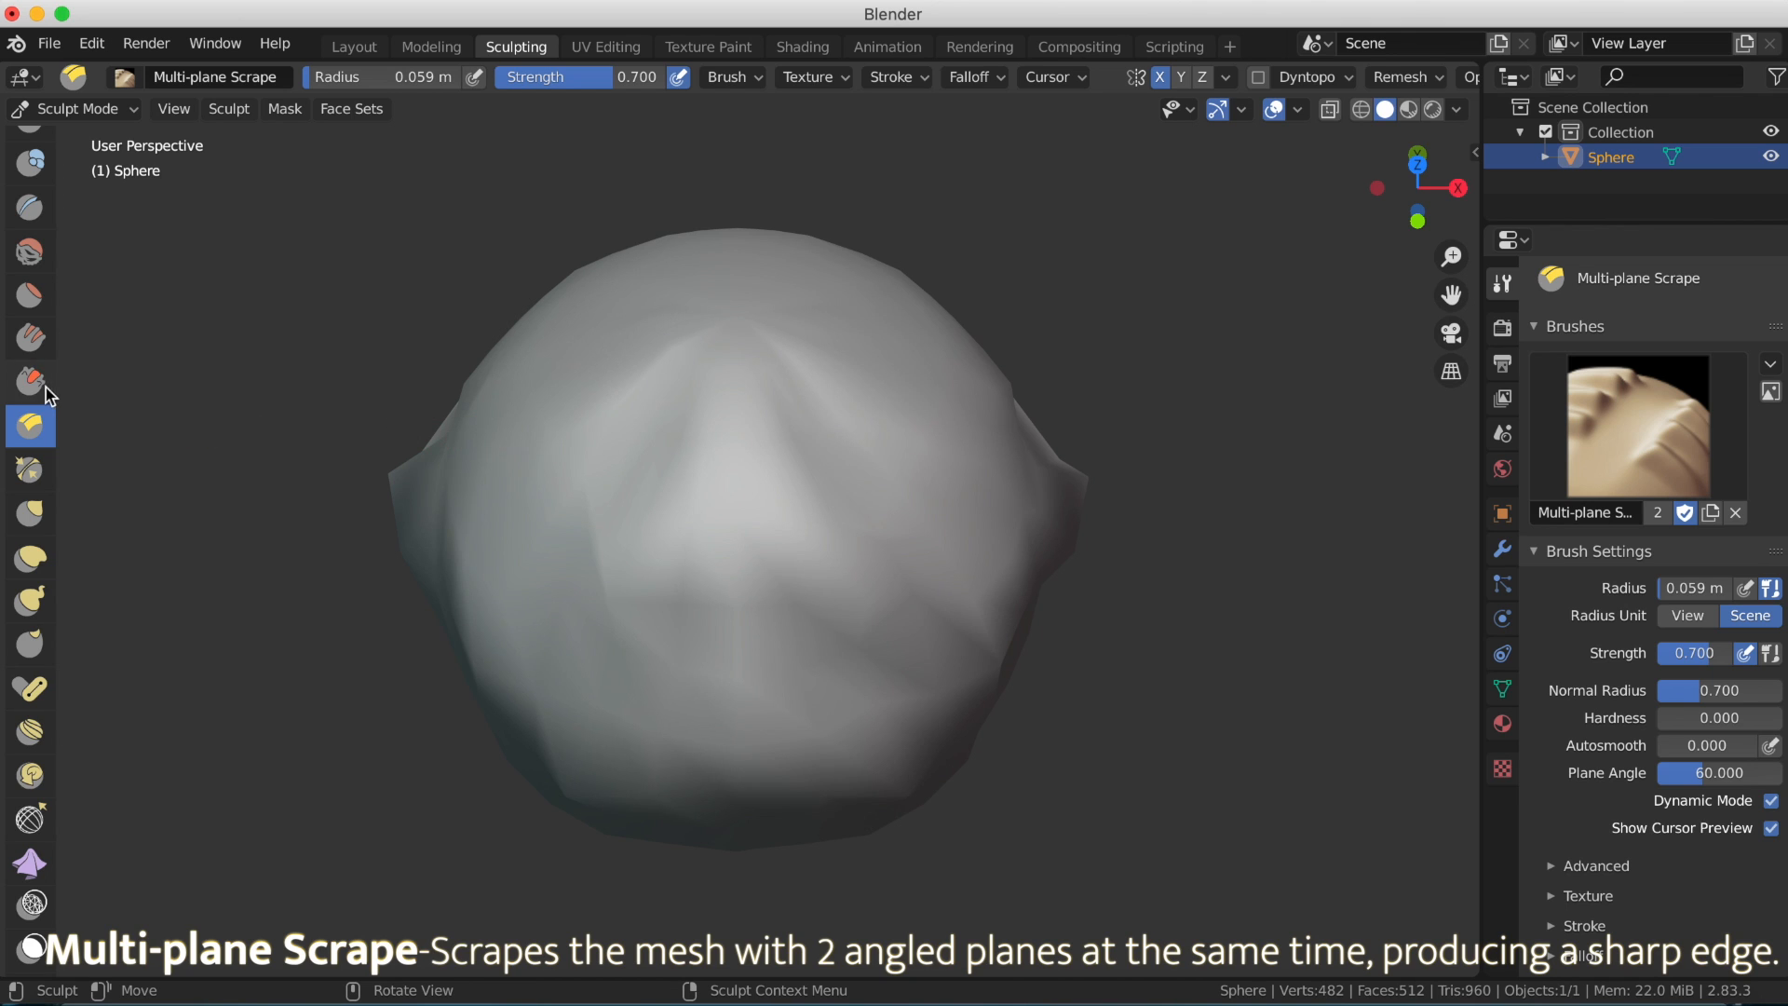
left_click(31, 384)
left_click(30, 416)
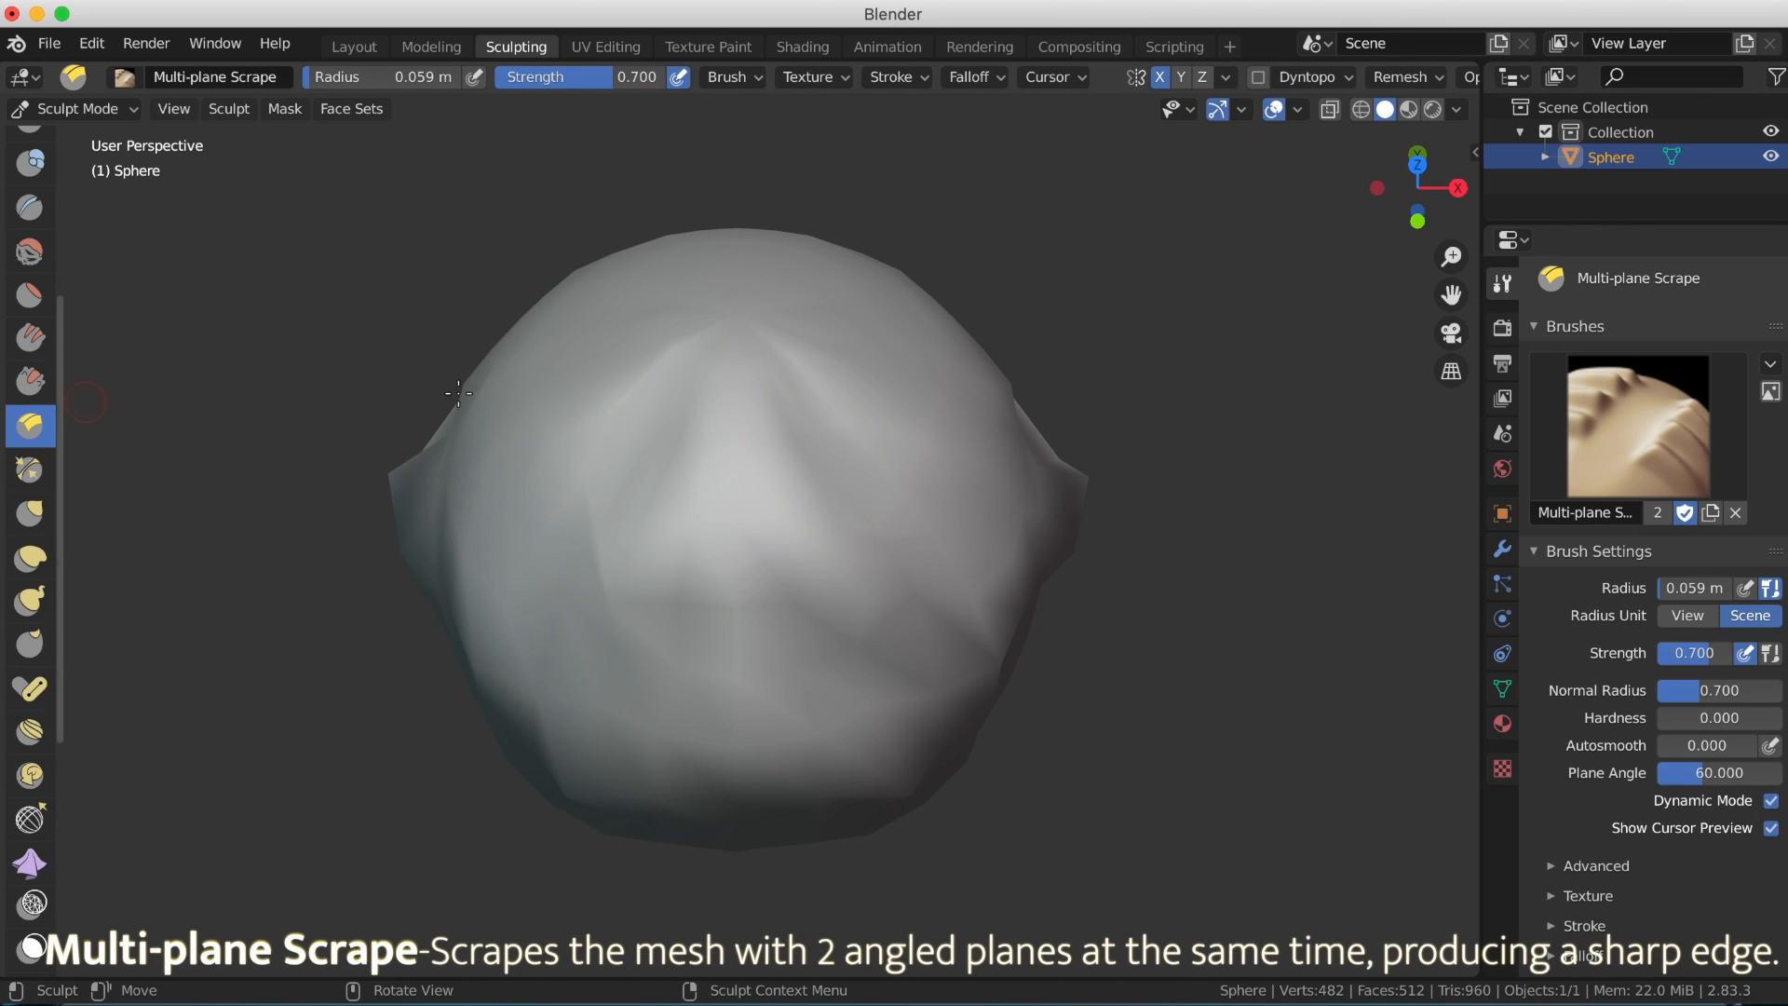
mouse_move(531, 387)
left_mouse_down()
mouse_move(563, 376)
mouse_move(652, 492)
left_mouse_up()
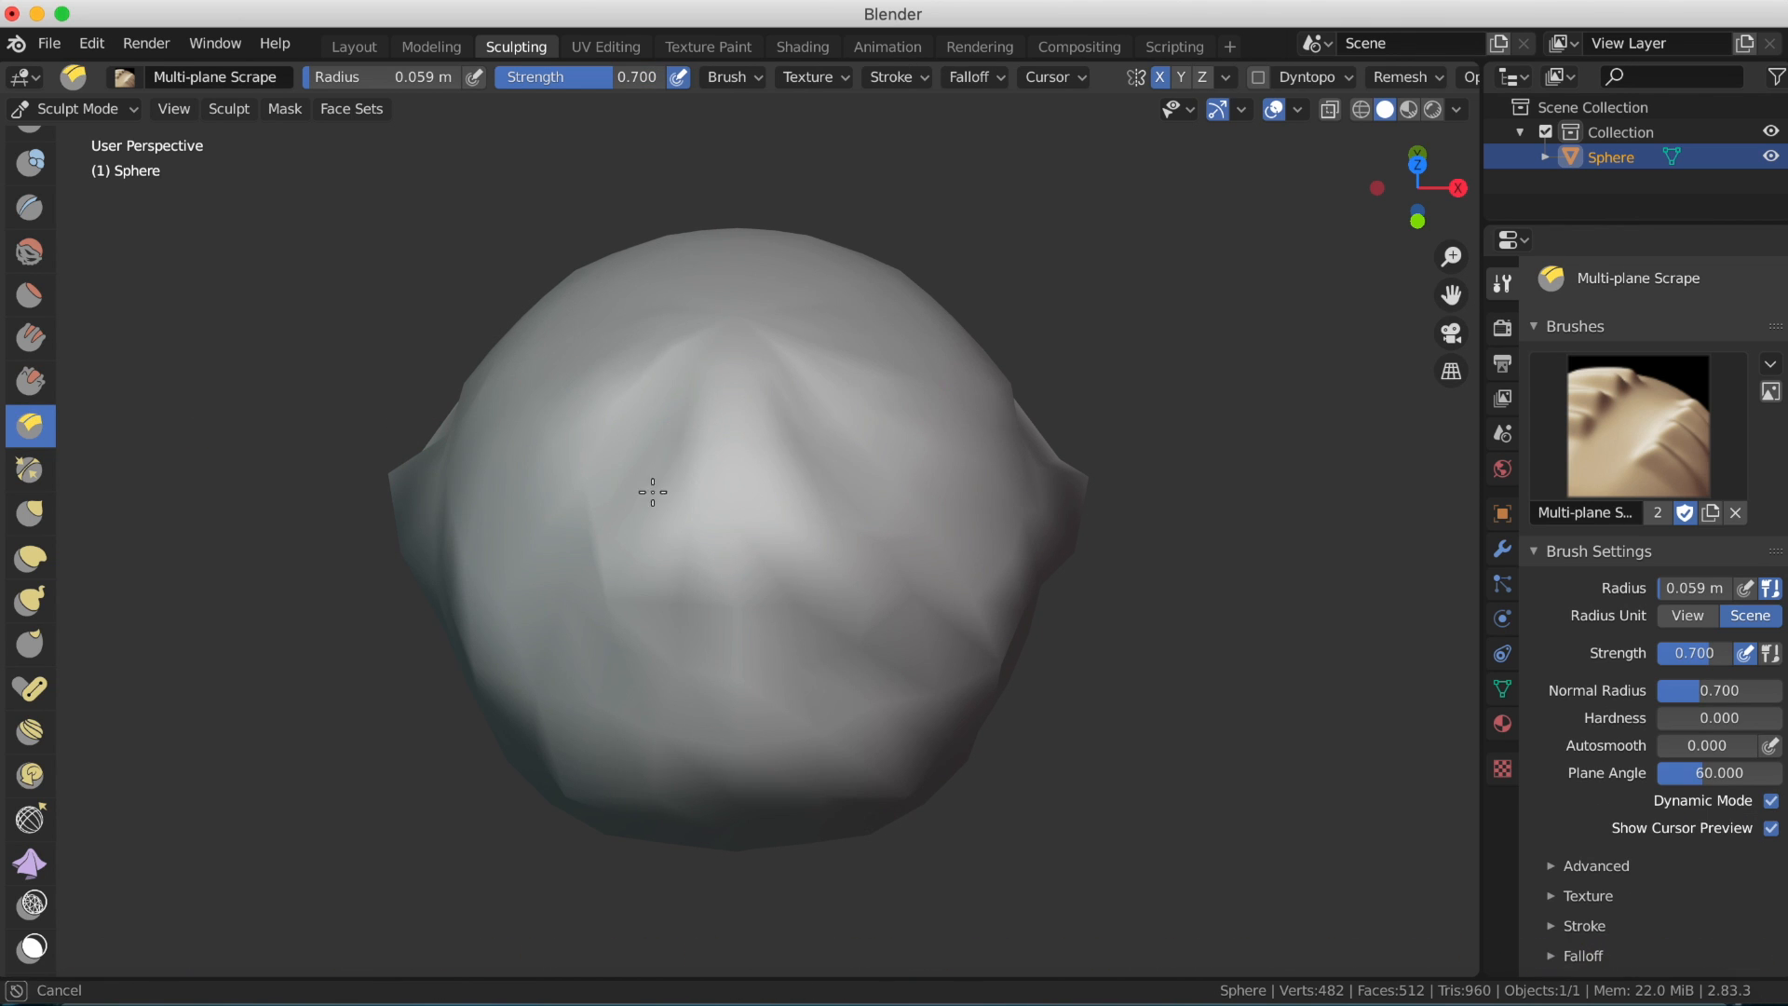
mouse_move(813, 482)
left_mouse_down()
mouse_move(679, 679)
mouse_move(847, 685)
mouse_move(716, 689)
mouse_move(689, 774)
left_mouse_up()
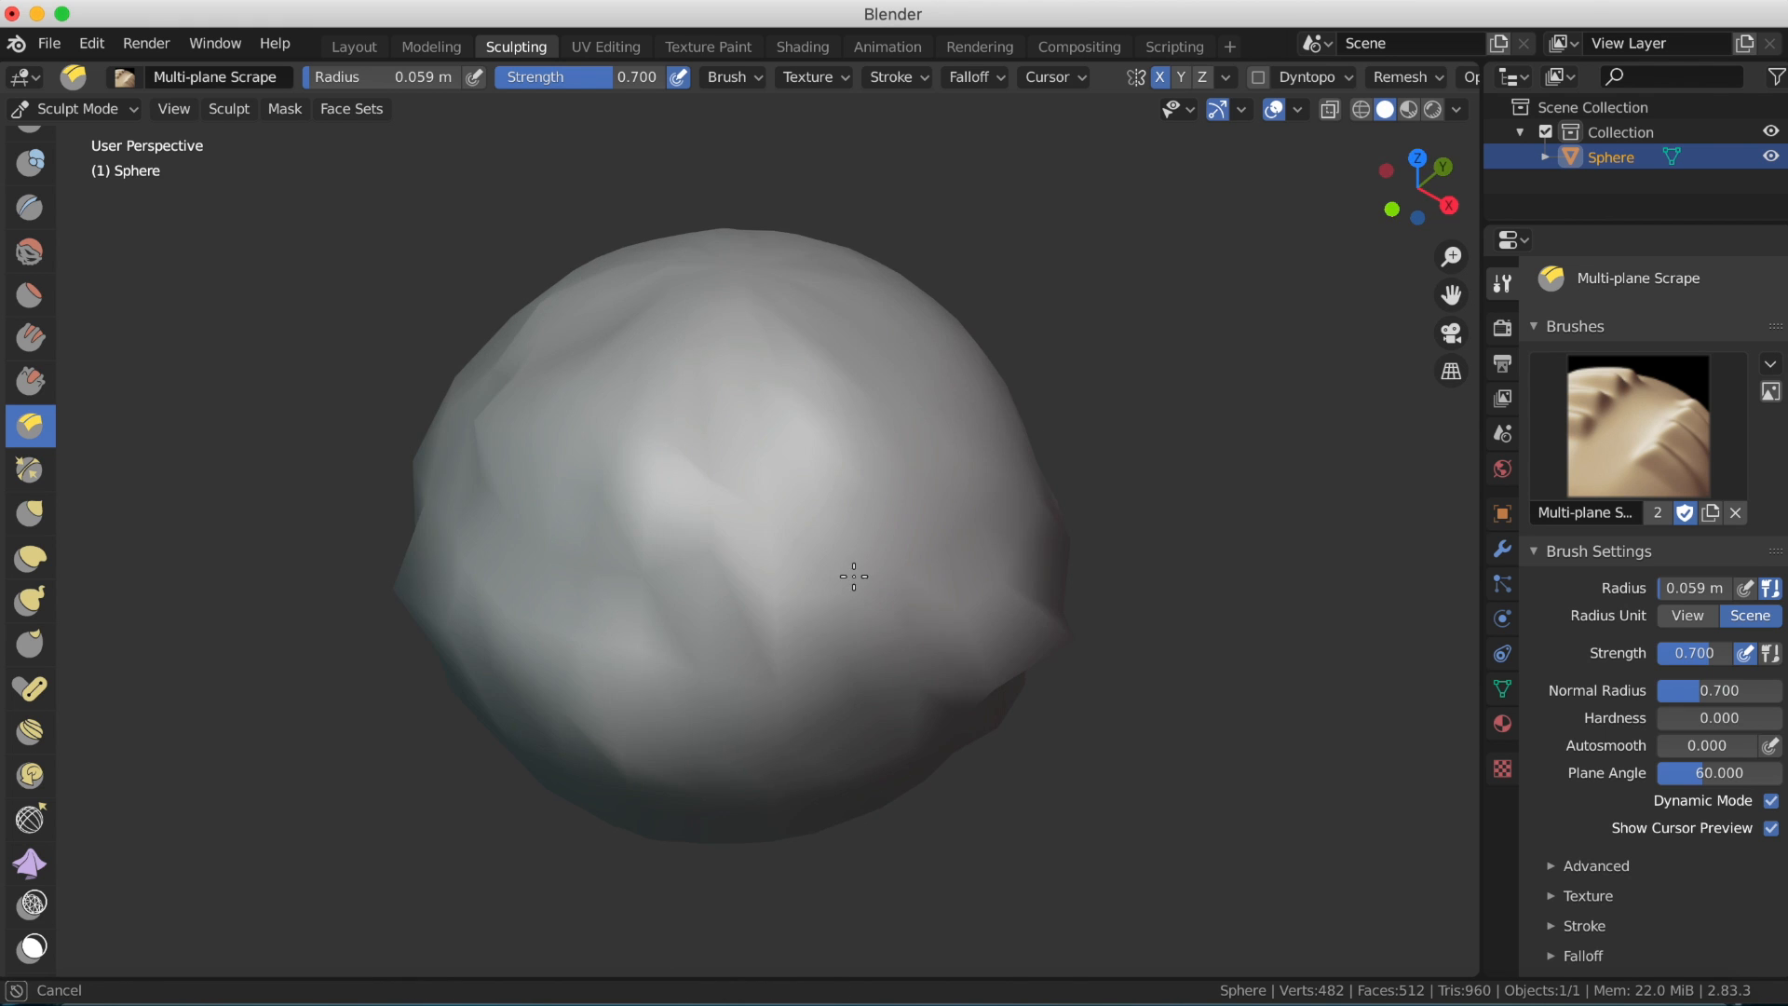
mouse_move(868, 564)
middle_mouse_down()
mouse_move(978, 517)
mouse_move(962, 531)
middle_mouse_up()
left_click_drag(490, 551, 485, 536)
Pinch the central ridge and the folds around the lower half with the Pinch brush in Pinch direction at strength 0.500.
left_click(37, 474)
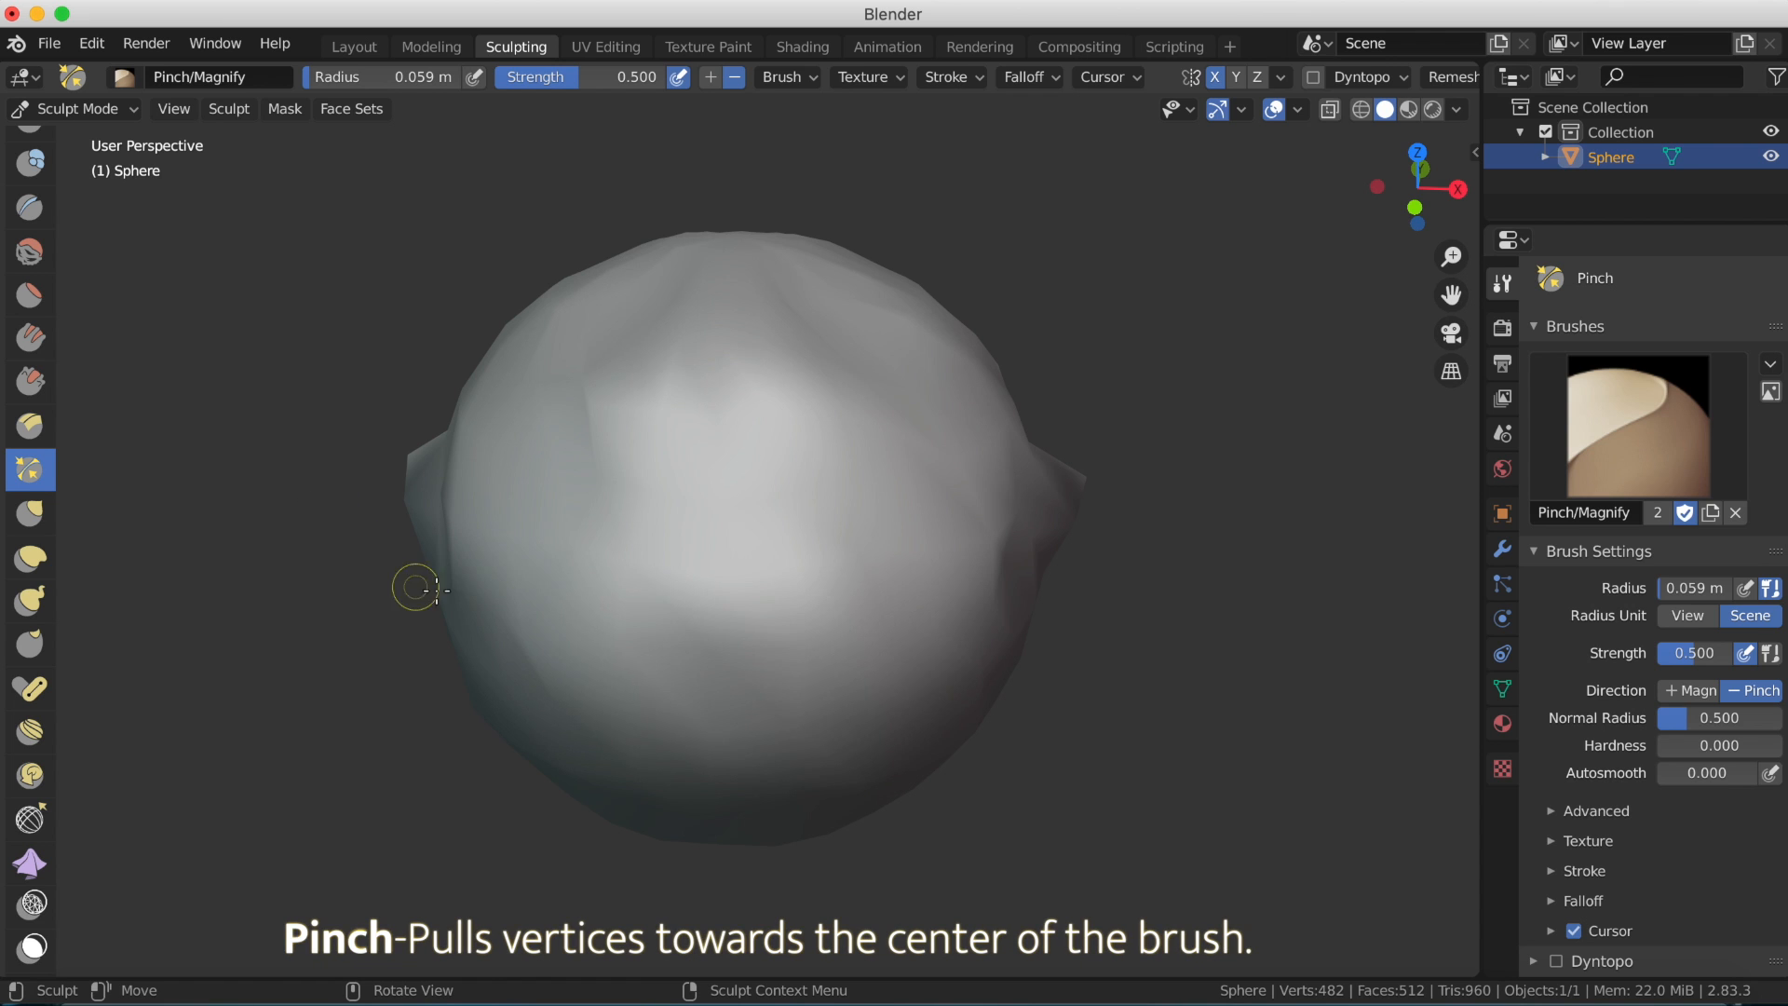
left_click_drag(654, 562, 718, 410)
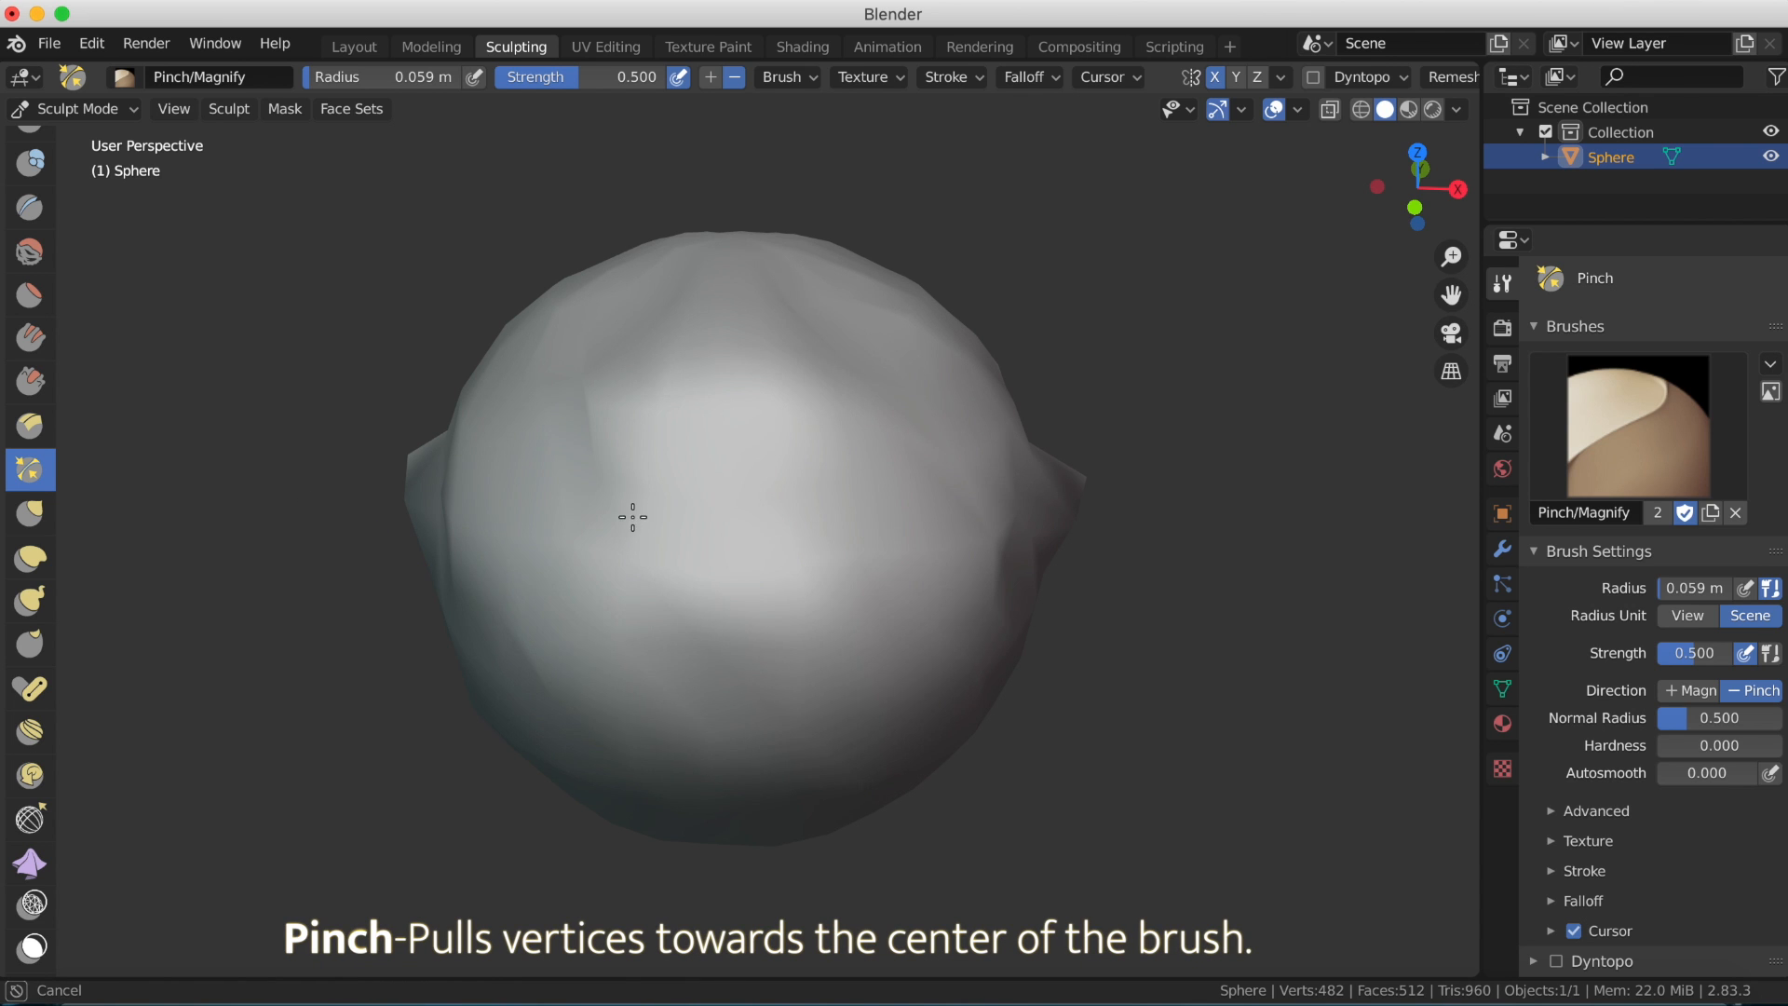
left_click_drag(632, 516, 846, 511)
middle_click_drag(846, 512, 836, 603)
middle_click_drag(838, 622, 849, 633)
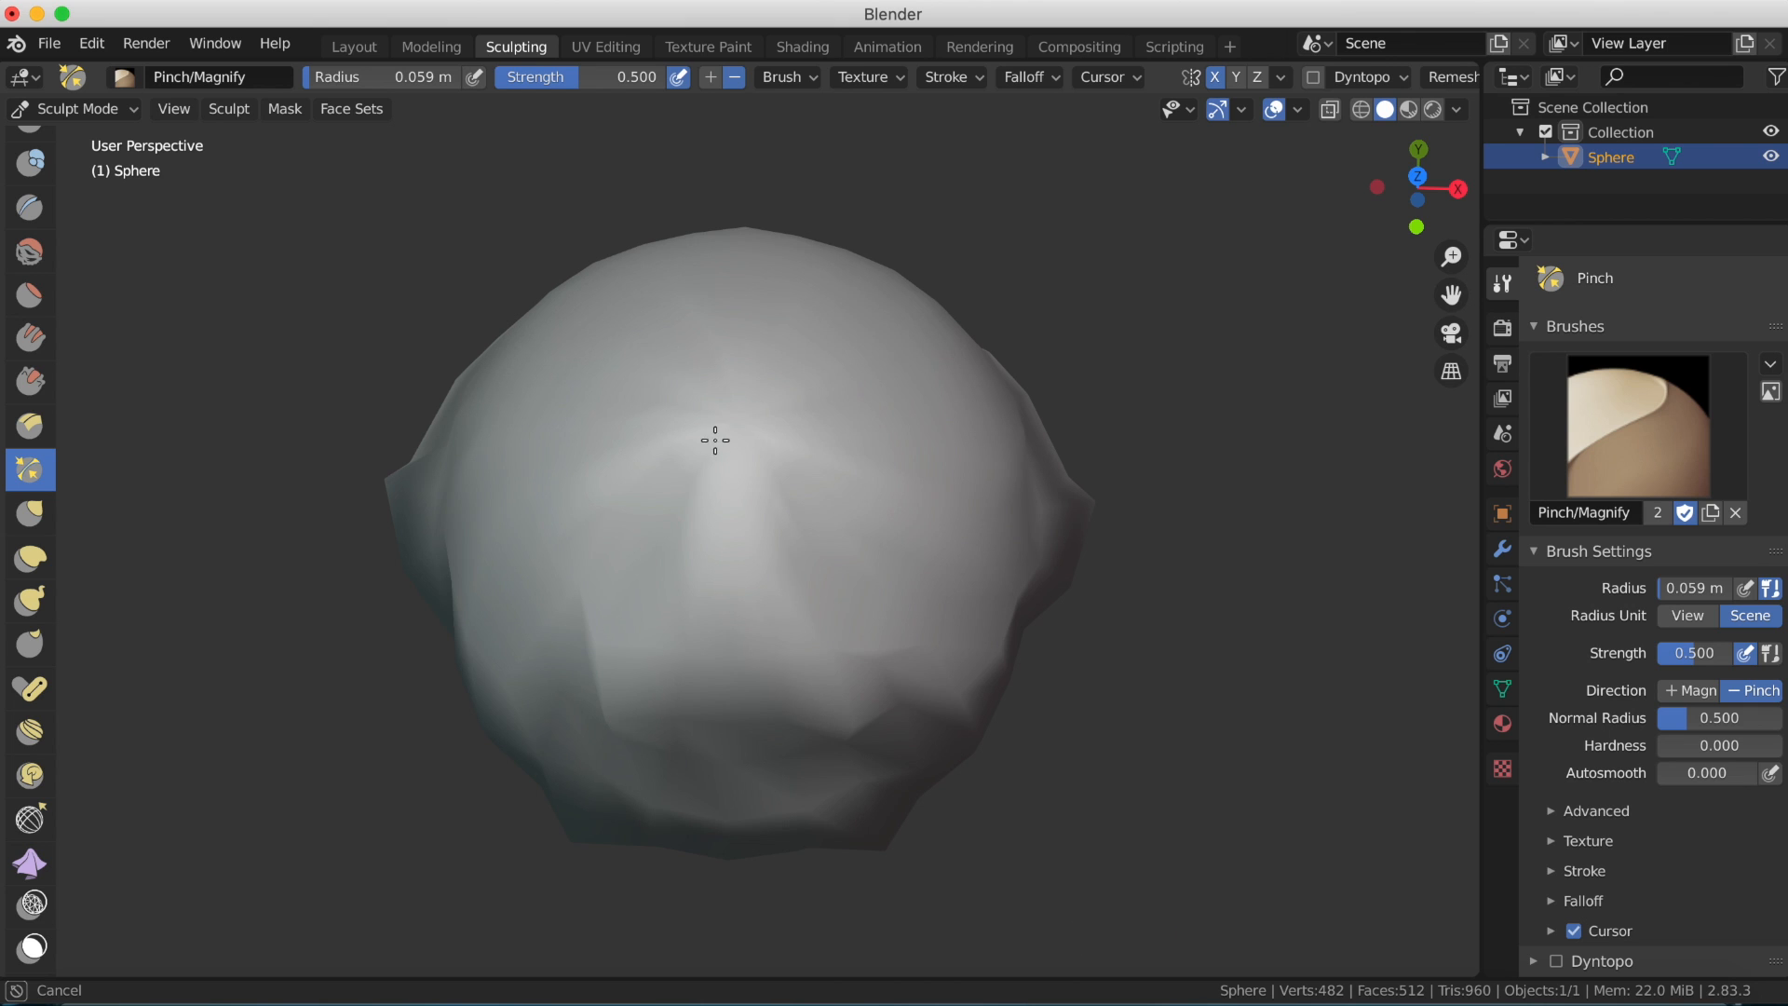
left_click_drag(704, 531, 676, 559)
middle_click_drag(807, 593, 835, 466)
mouse_move(775, 651)
left_mouse_down()
mouse_move(799, 633)
mouse_move(488, 679)
mouse_move(690, 425)
mouse_move(878, 499)
mouse_move(946, 636)
left_mouse_up()
mouse_move(935, 565)
left_mouse_down()
mouse_move(850, 706)
mouse_move(563, 818)
left_mouse_up()
left_click_drag(546, 743, 511, 650)
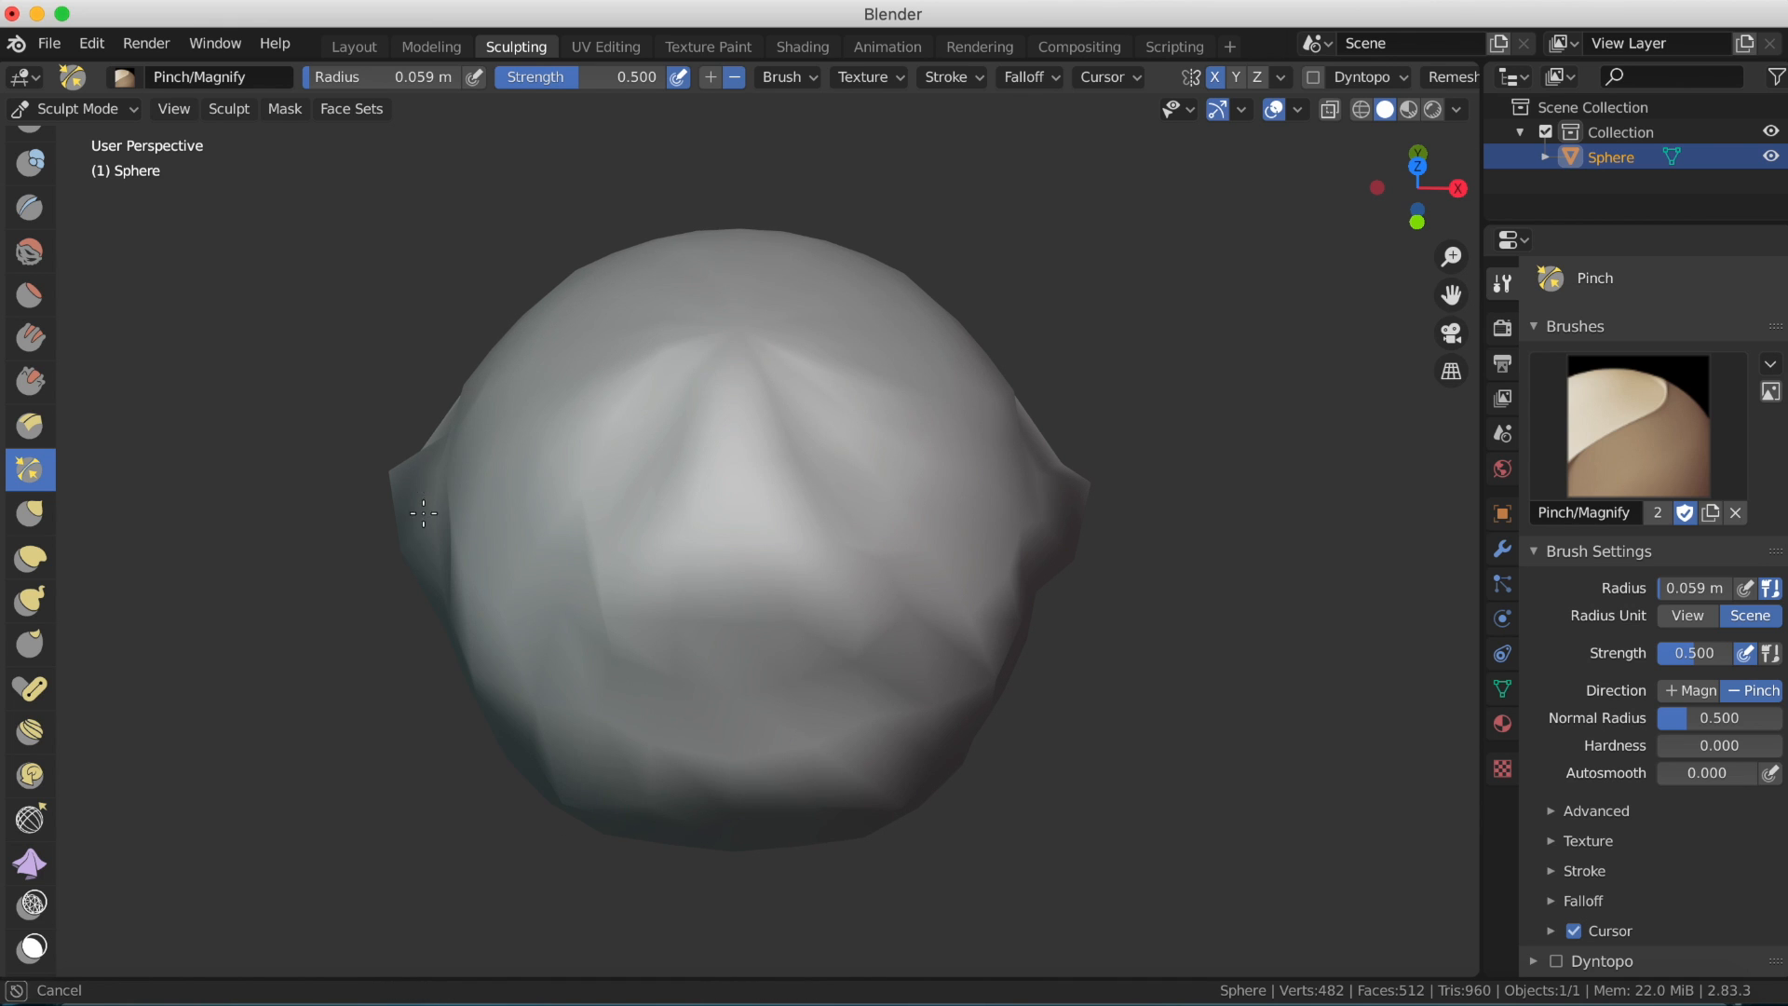
With the Grab brush at strength 0.400 and radius unit set to View, pull the sphere's side bumps outward into points.
scroll(54, 447, "down", 4)
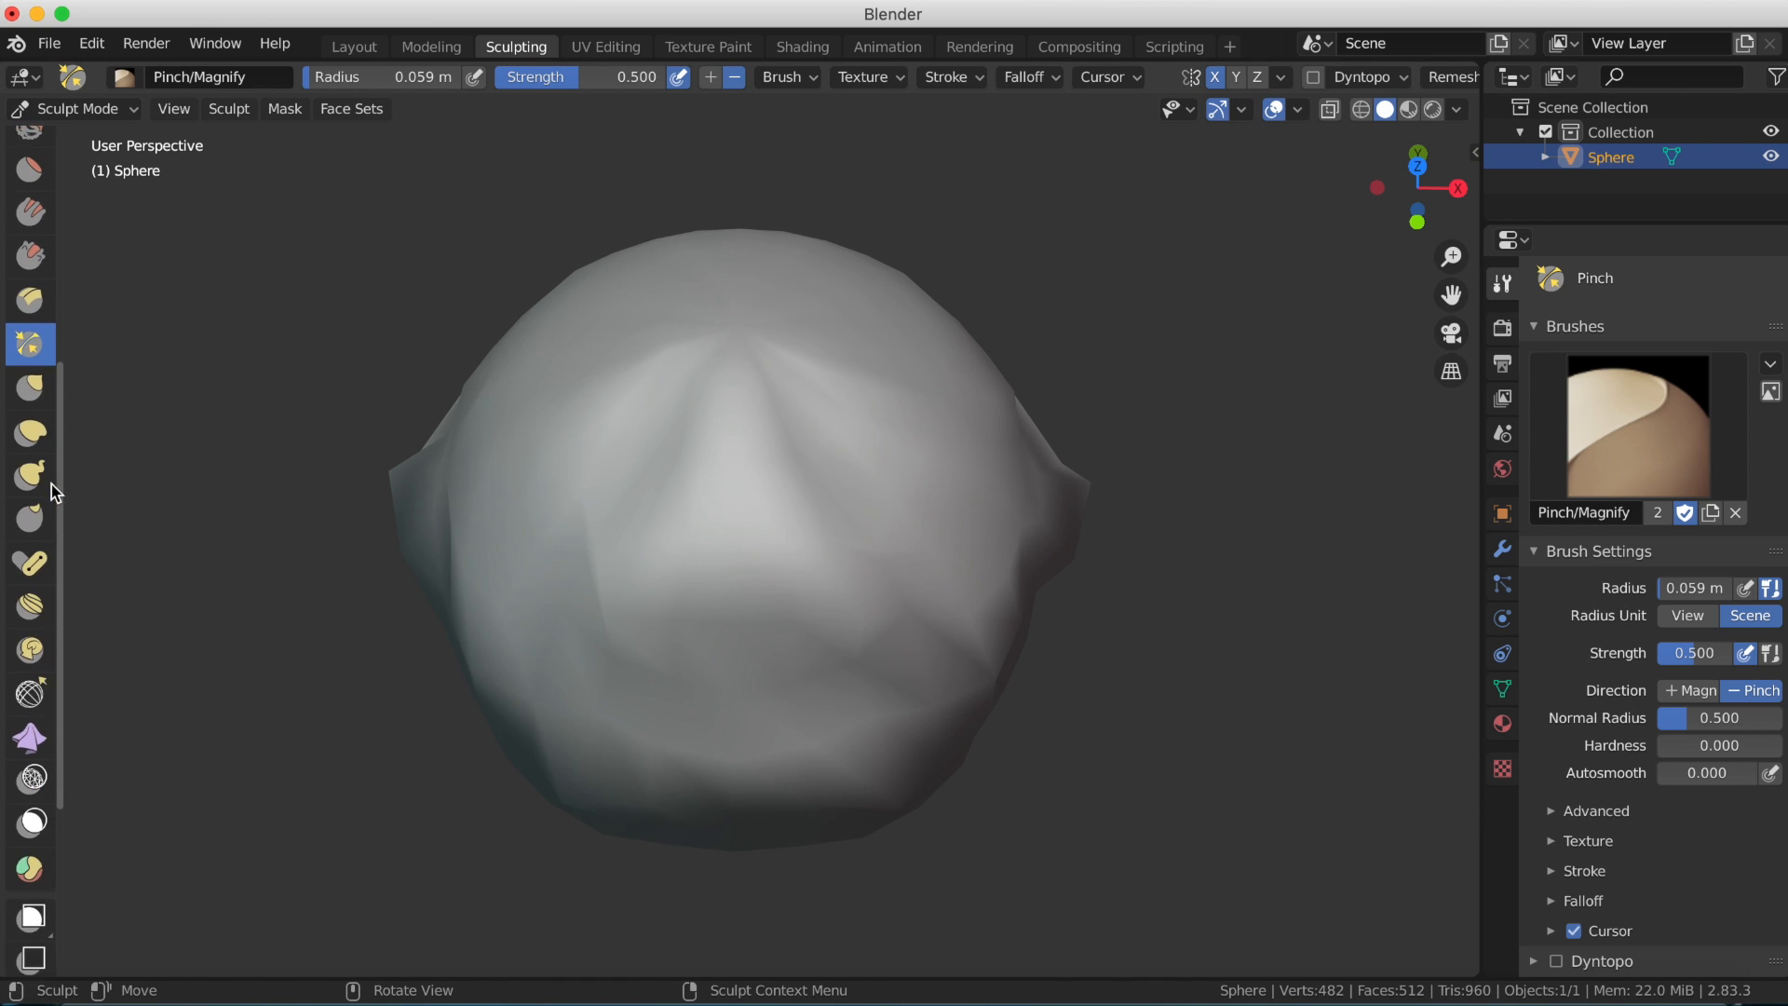
left_click(30, 383)
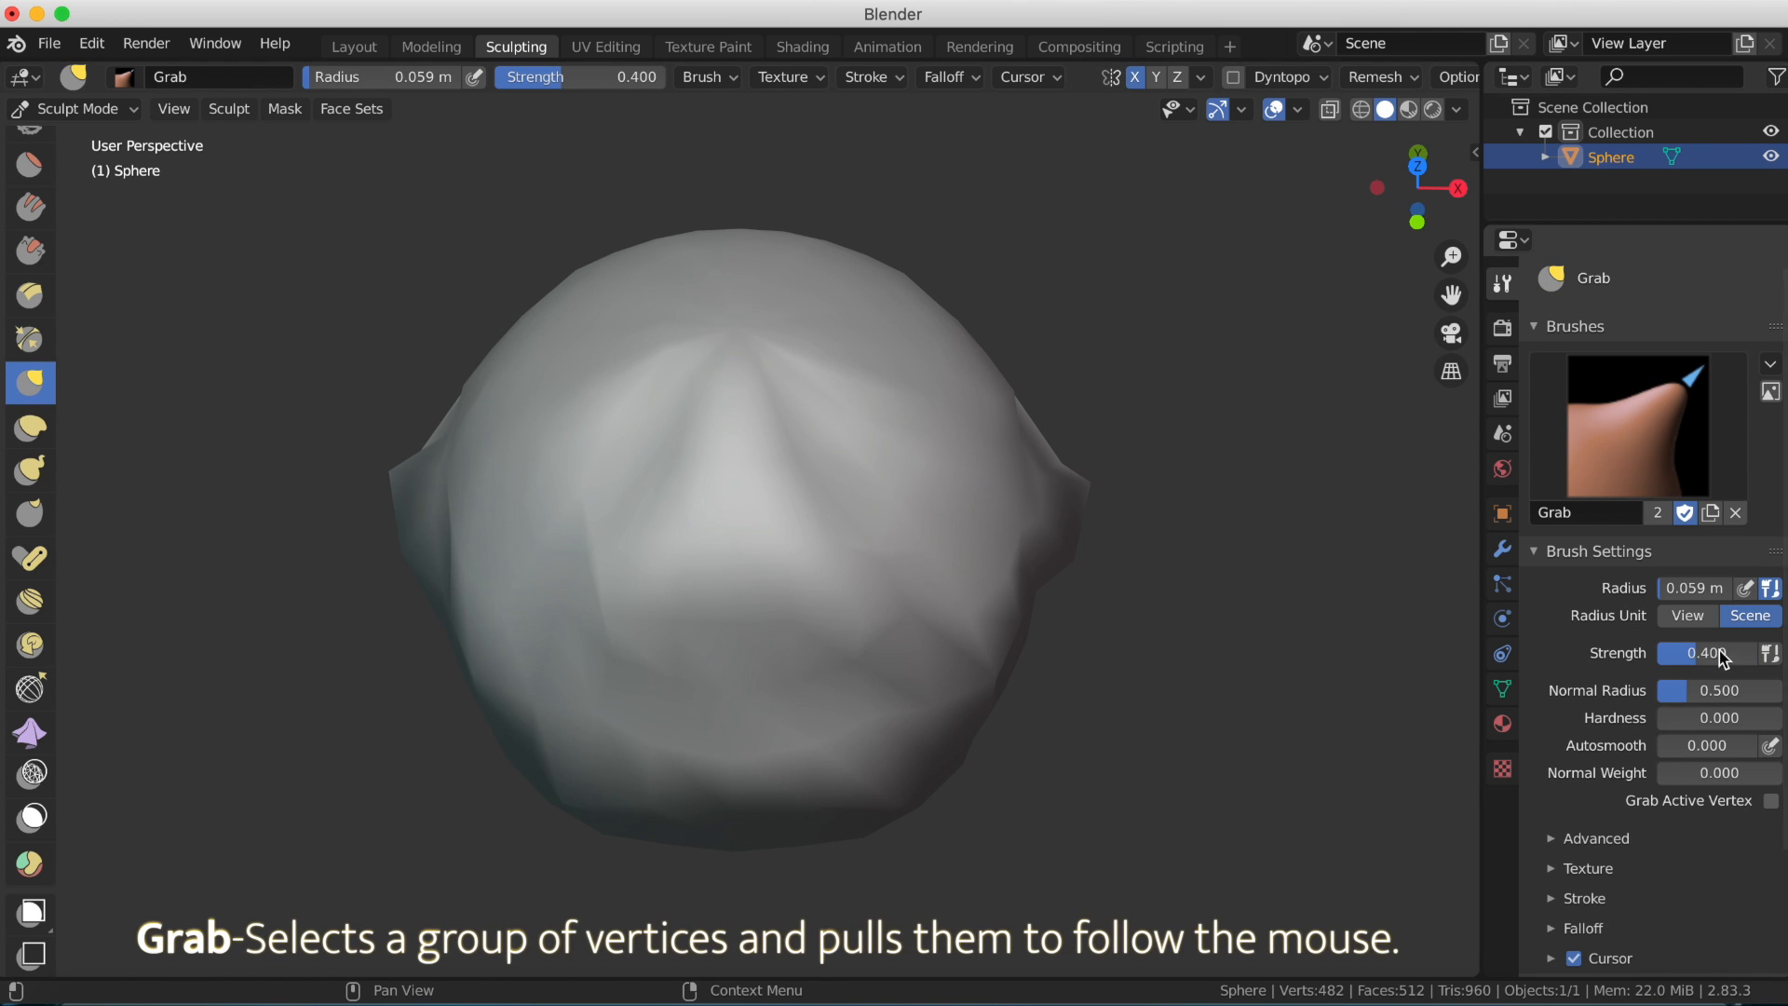
left_click(1686, 618)
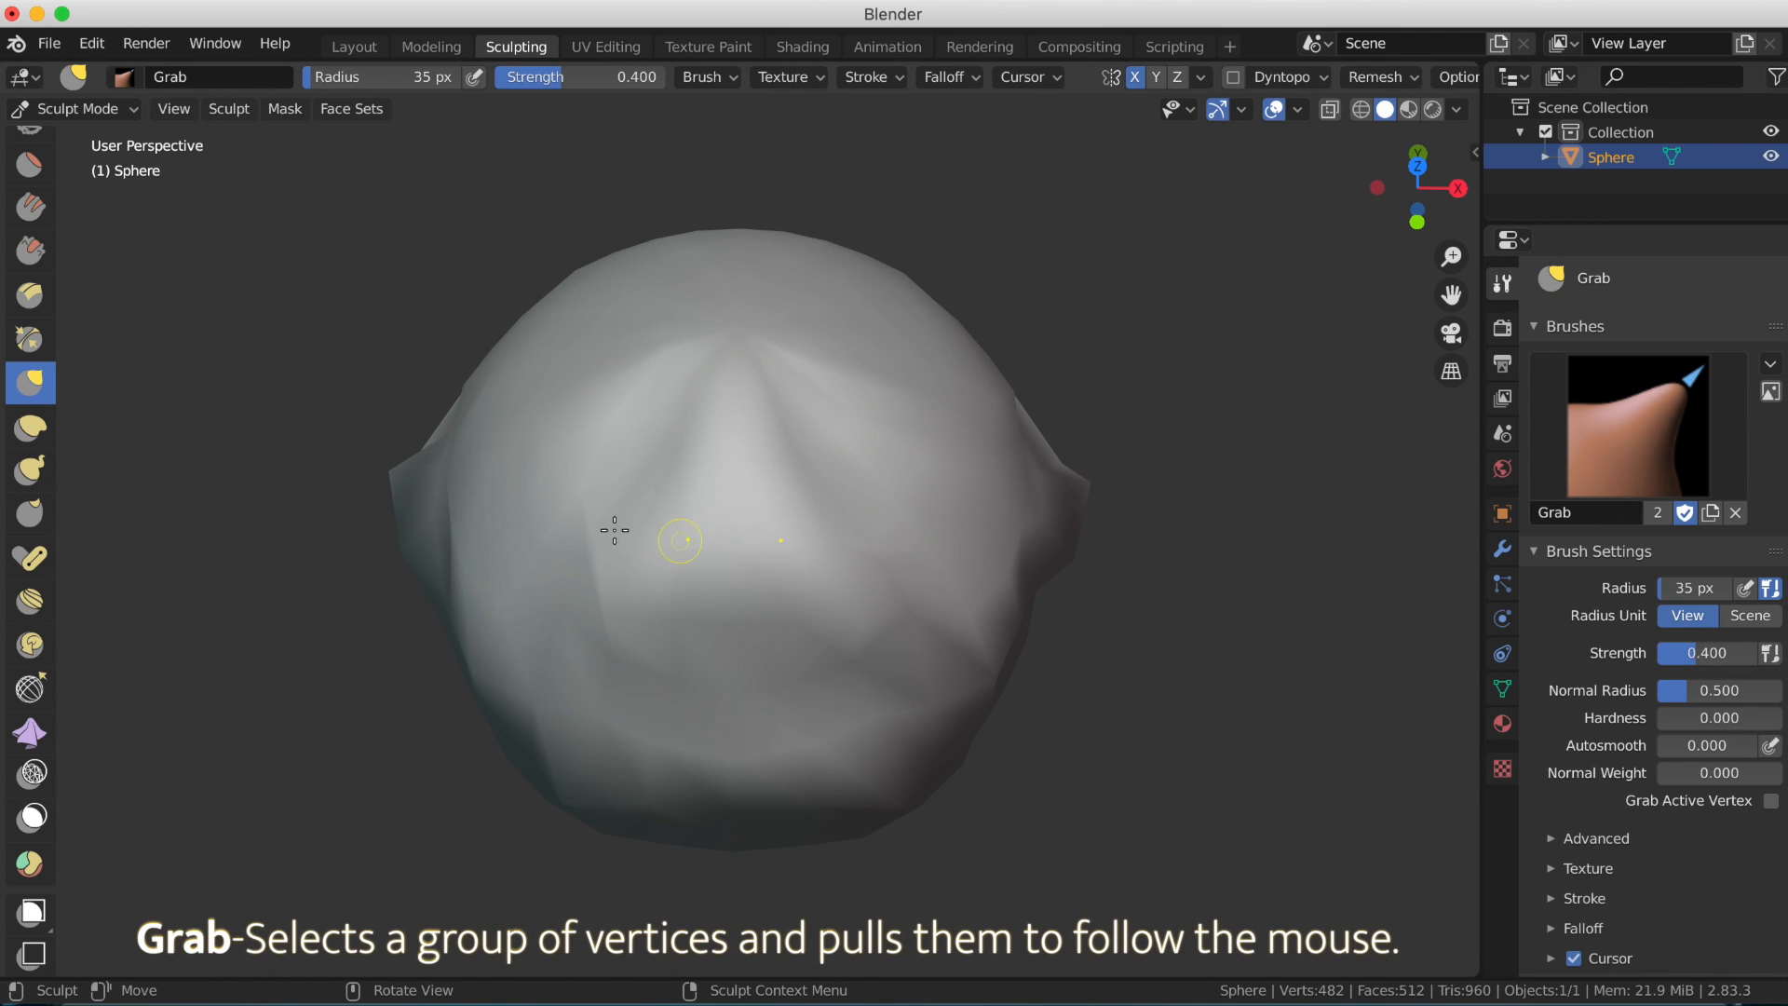
left_click_drag(393, 481, 5, 435)
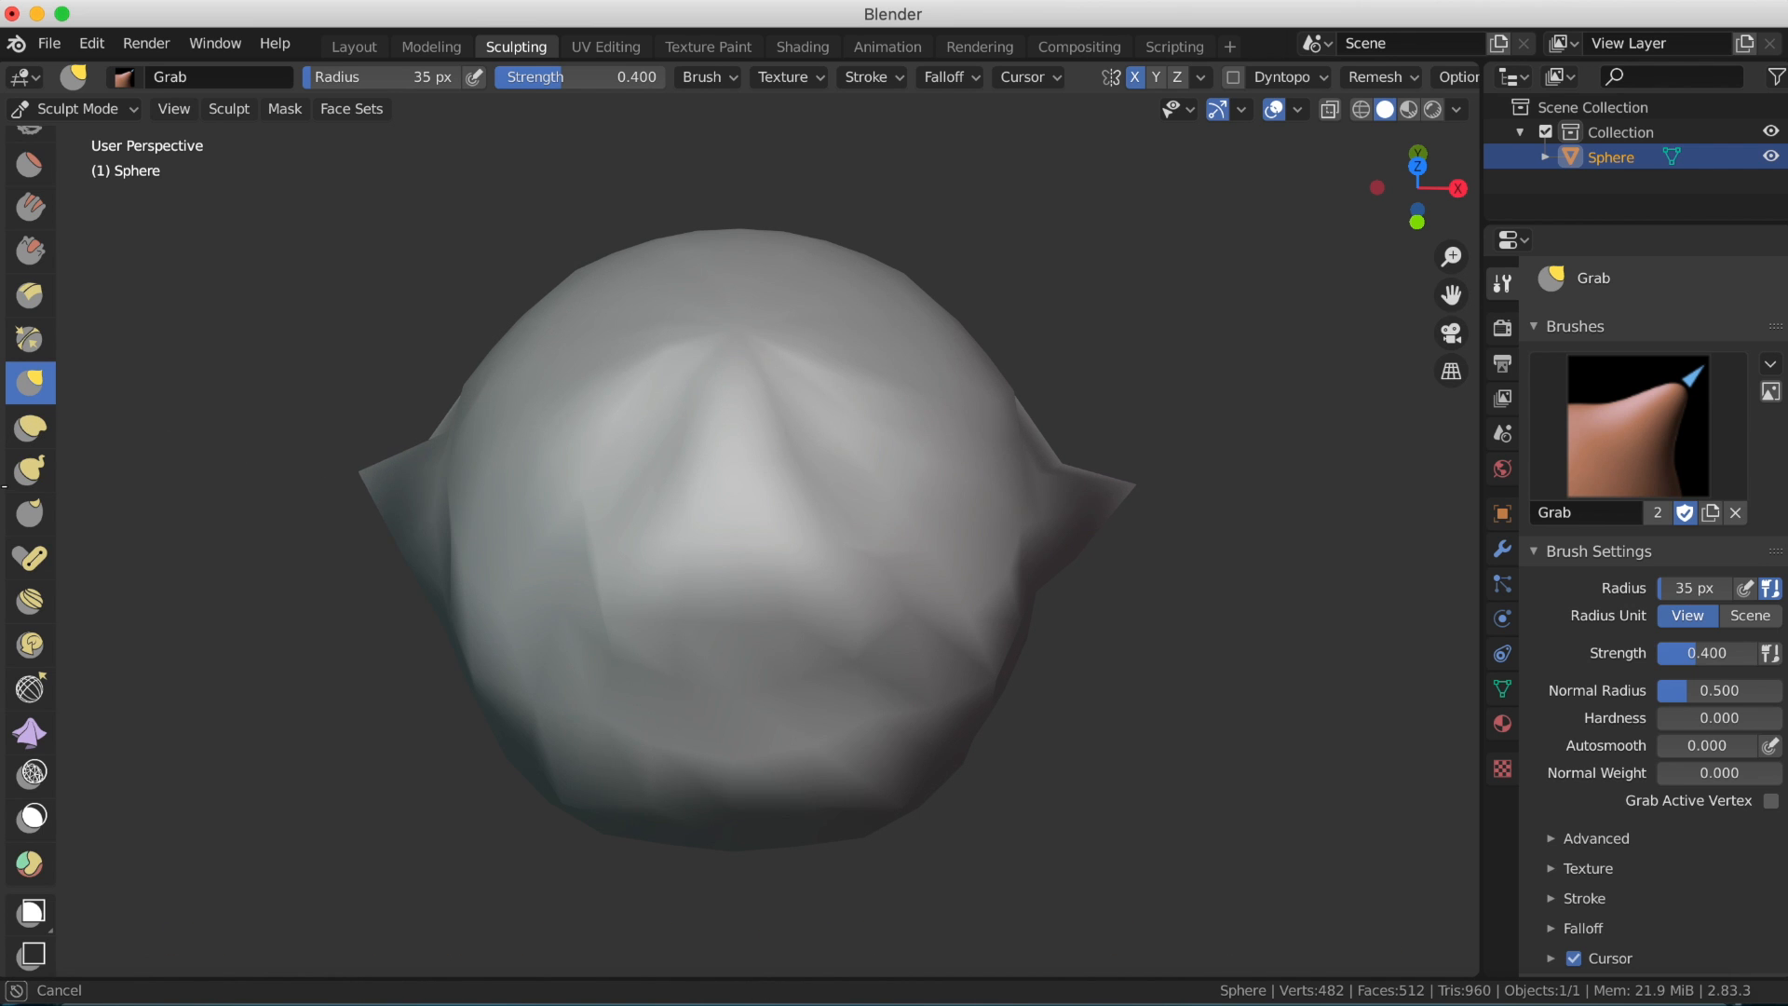
middle_click_drag(595, 524, 573, 557)
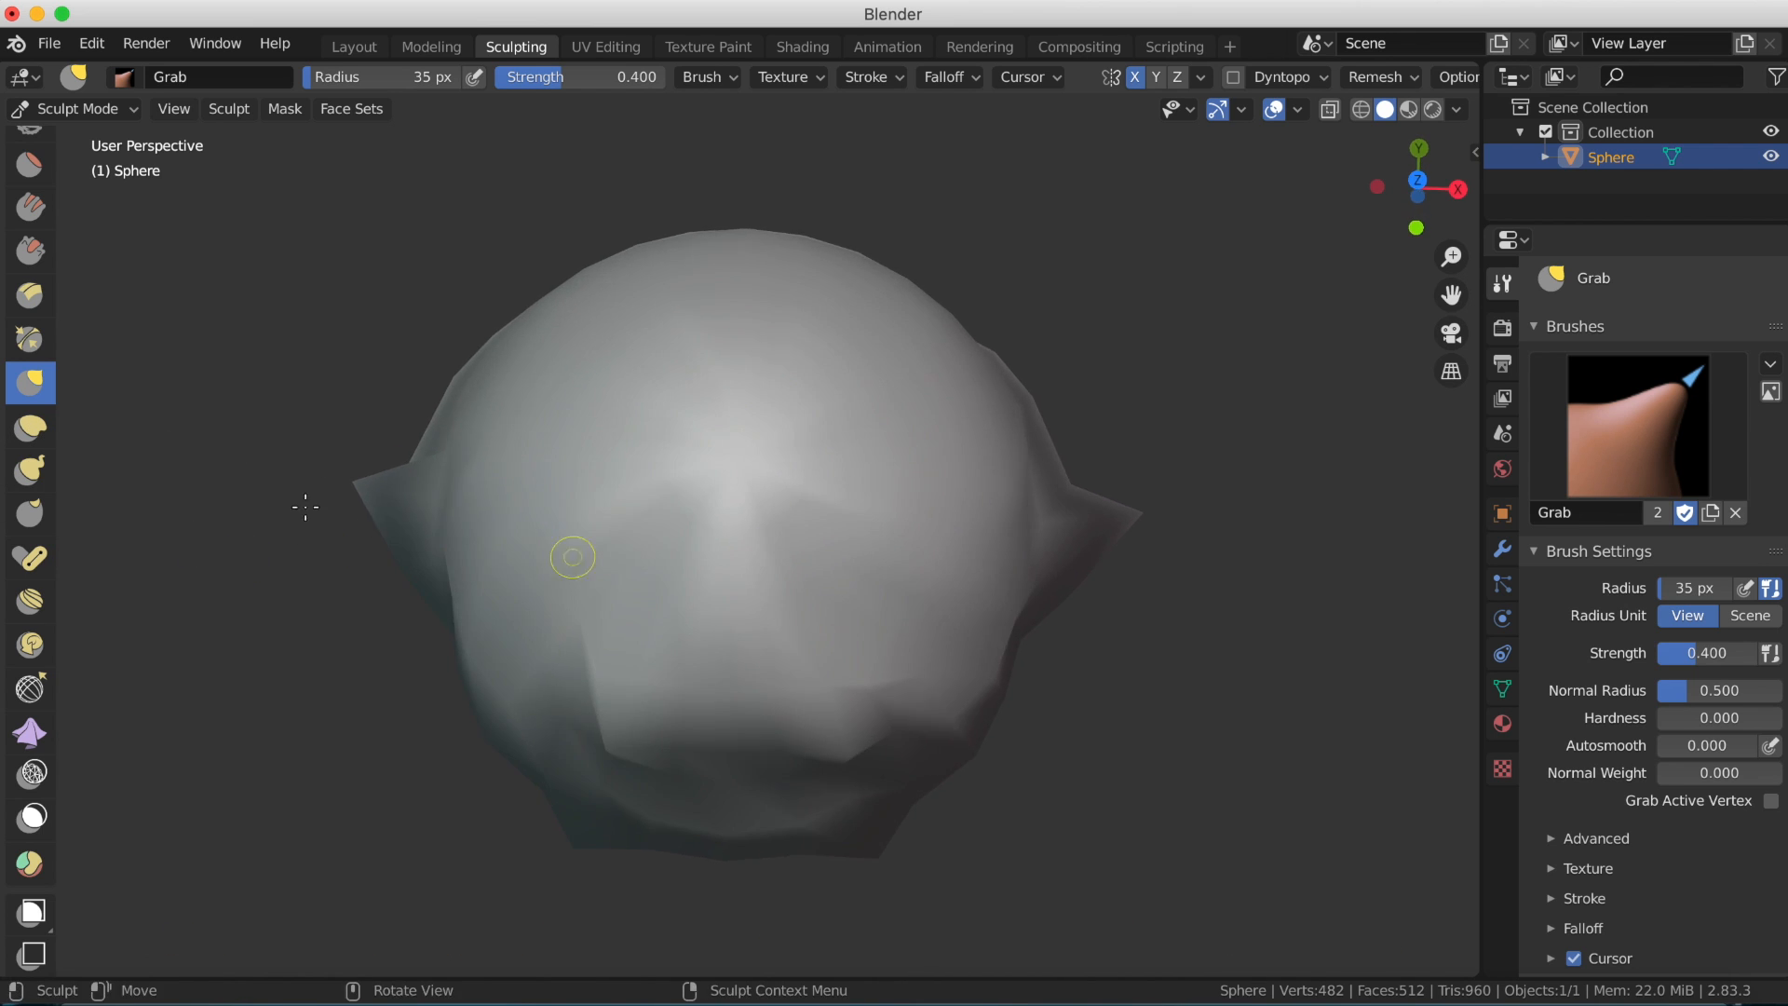
left_click_drag(364, 486, 316, 466)
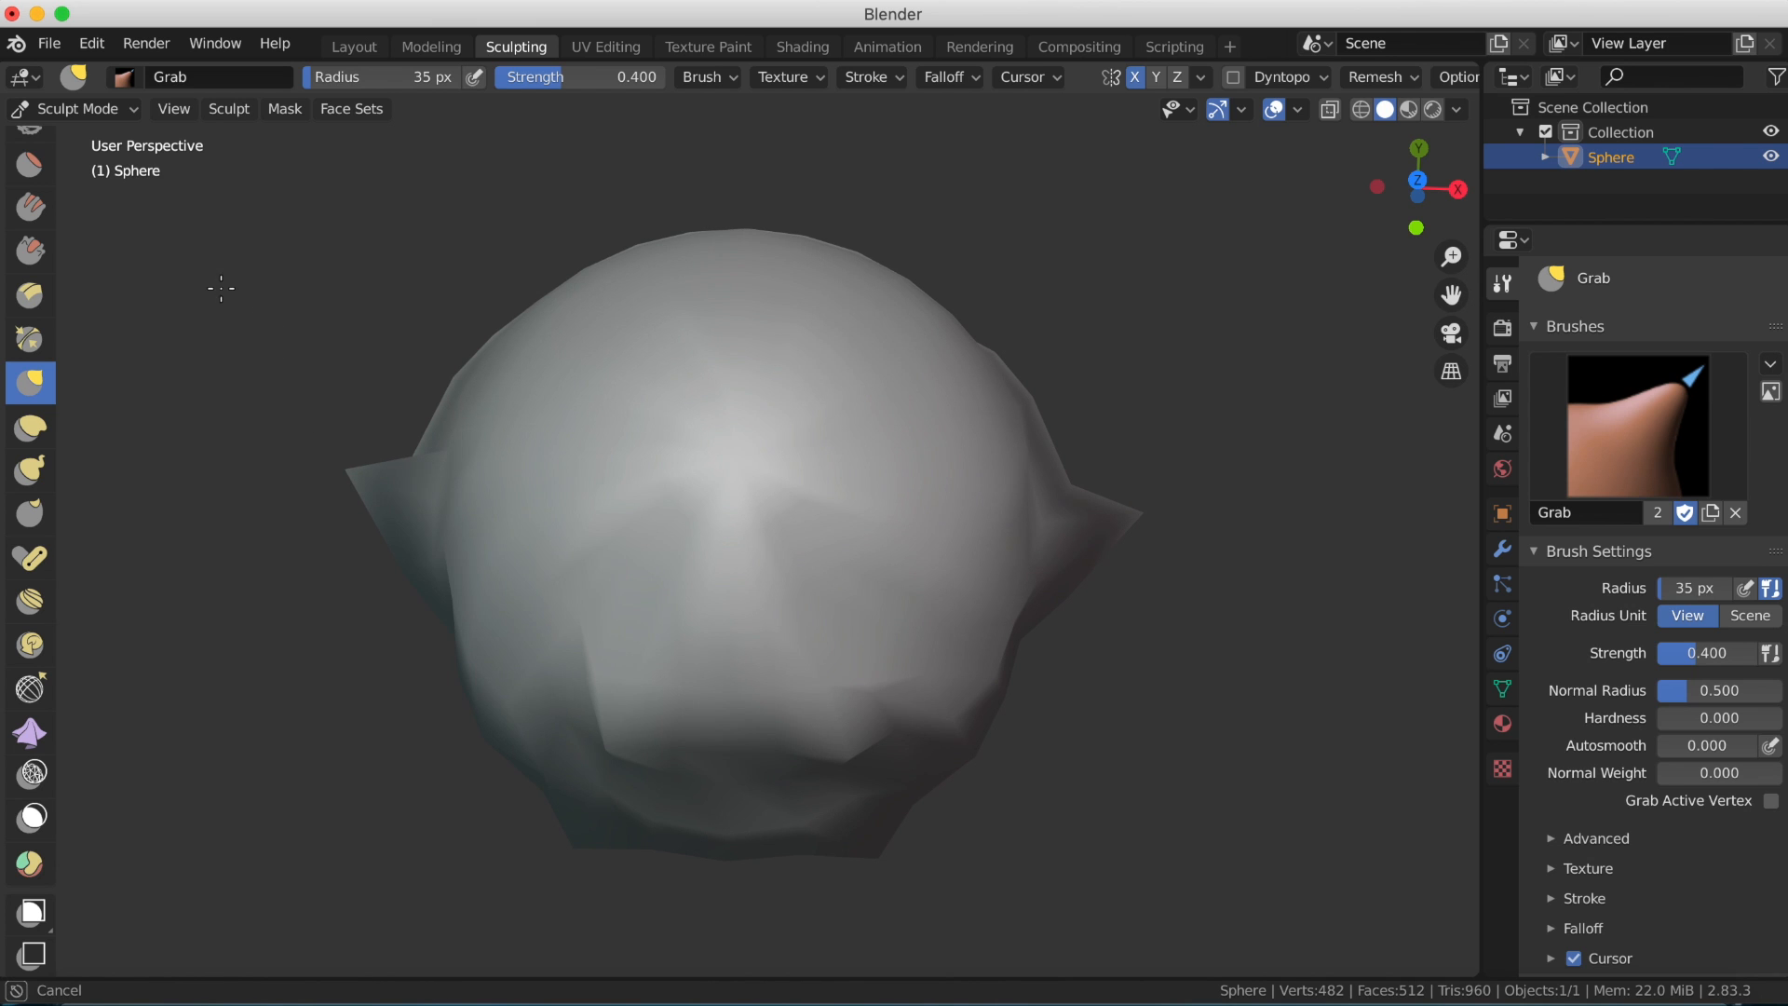
left_click_drag(11, 252, 336, 471)
Grab the bumps at the sphere's lower edge and pull them down into two points, then extend one side point slightly.
mouse_move(731, 742)
middle_mouse_down()
mouse_move(718, 618)
mouse_move(719, 652)
middle_mouse_up()
scroll(722, 653, "up", 1)
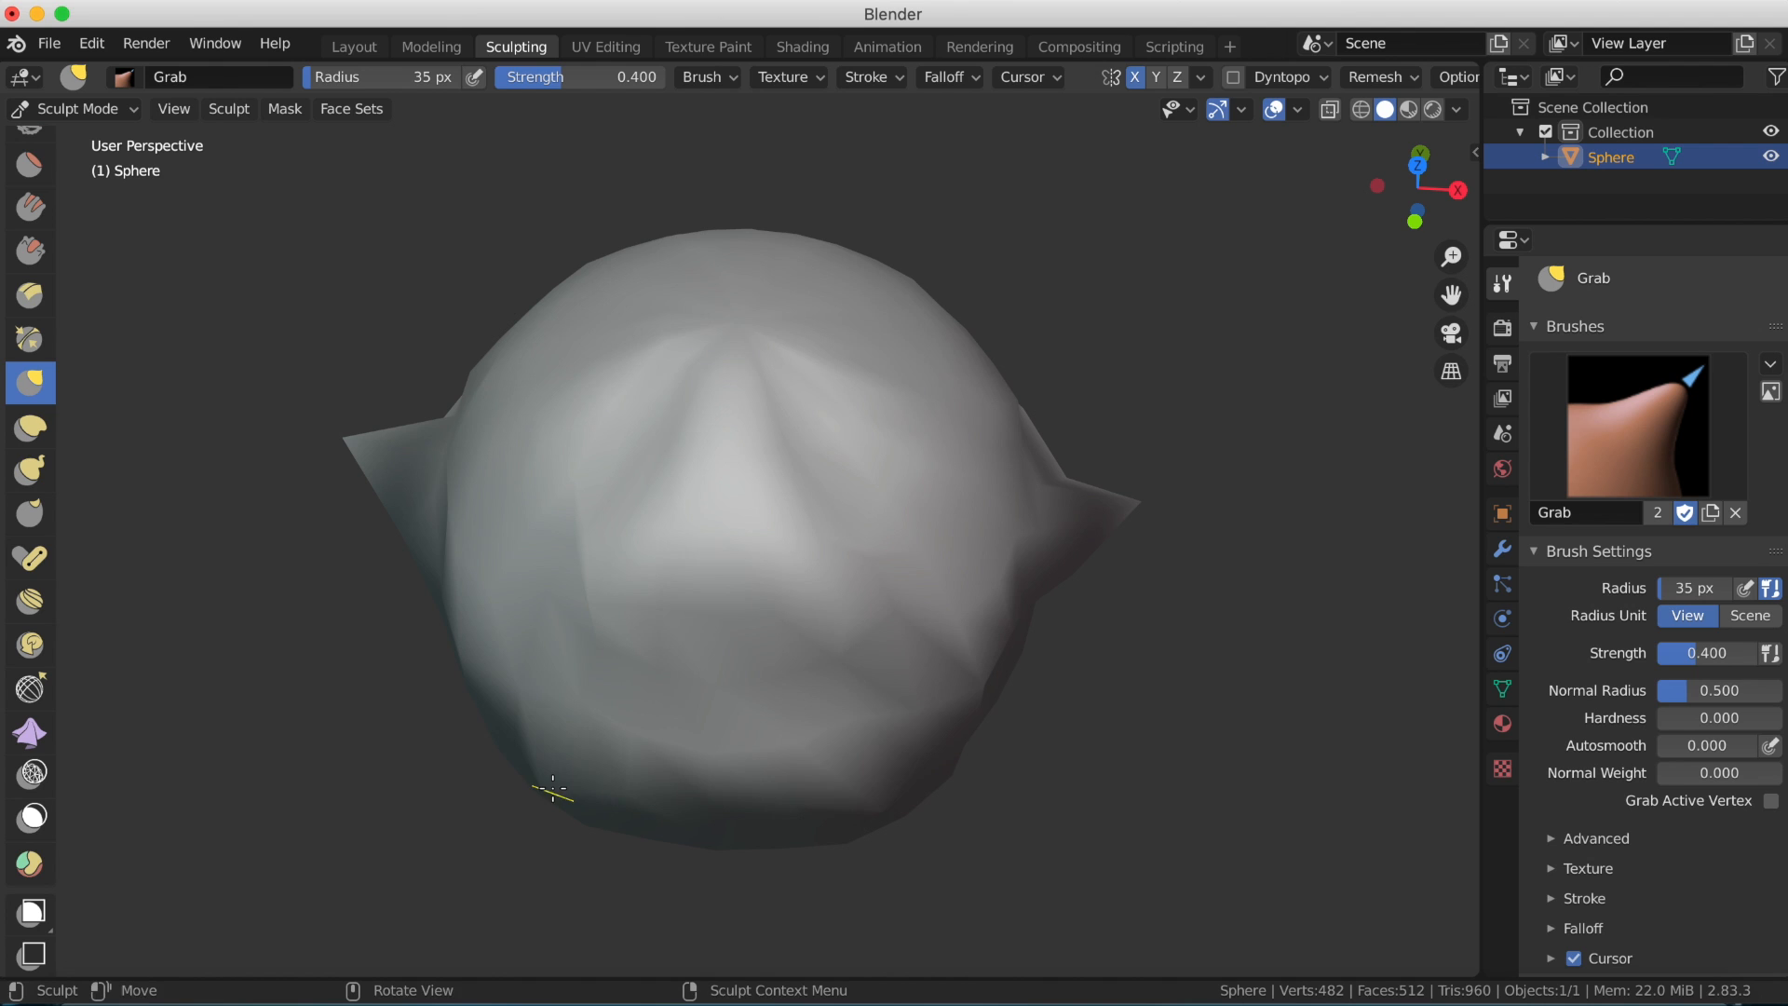
left_click_drag(552, 787, 501, 840)
left_click_drag(307, 776, 263, 649)
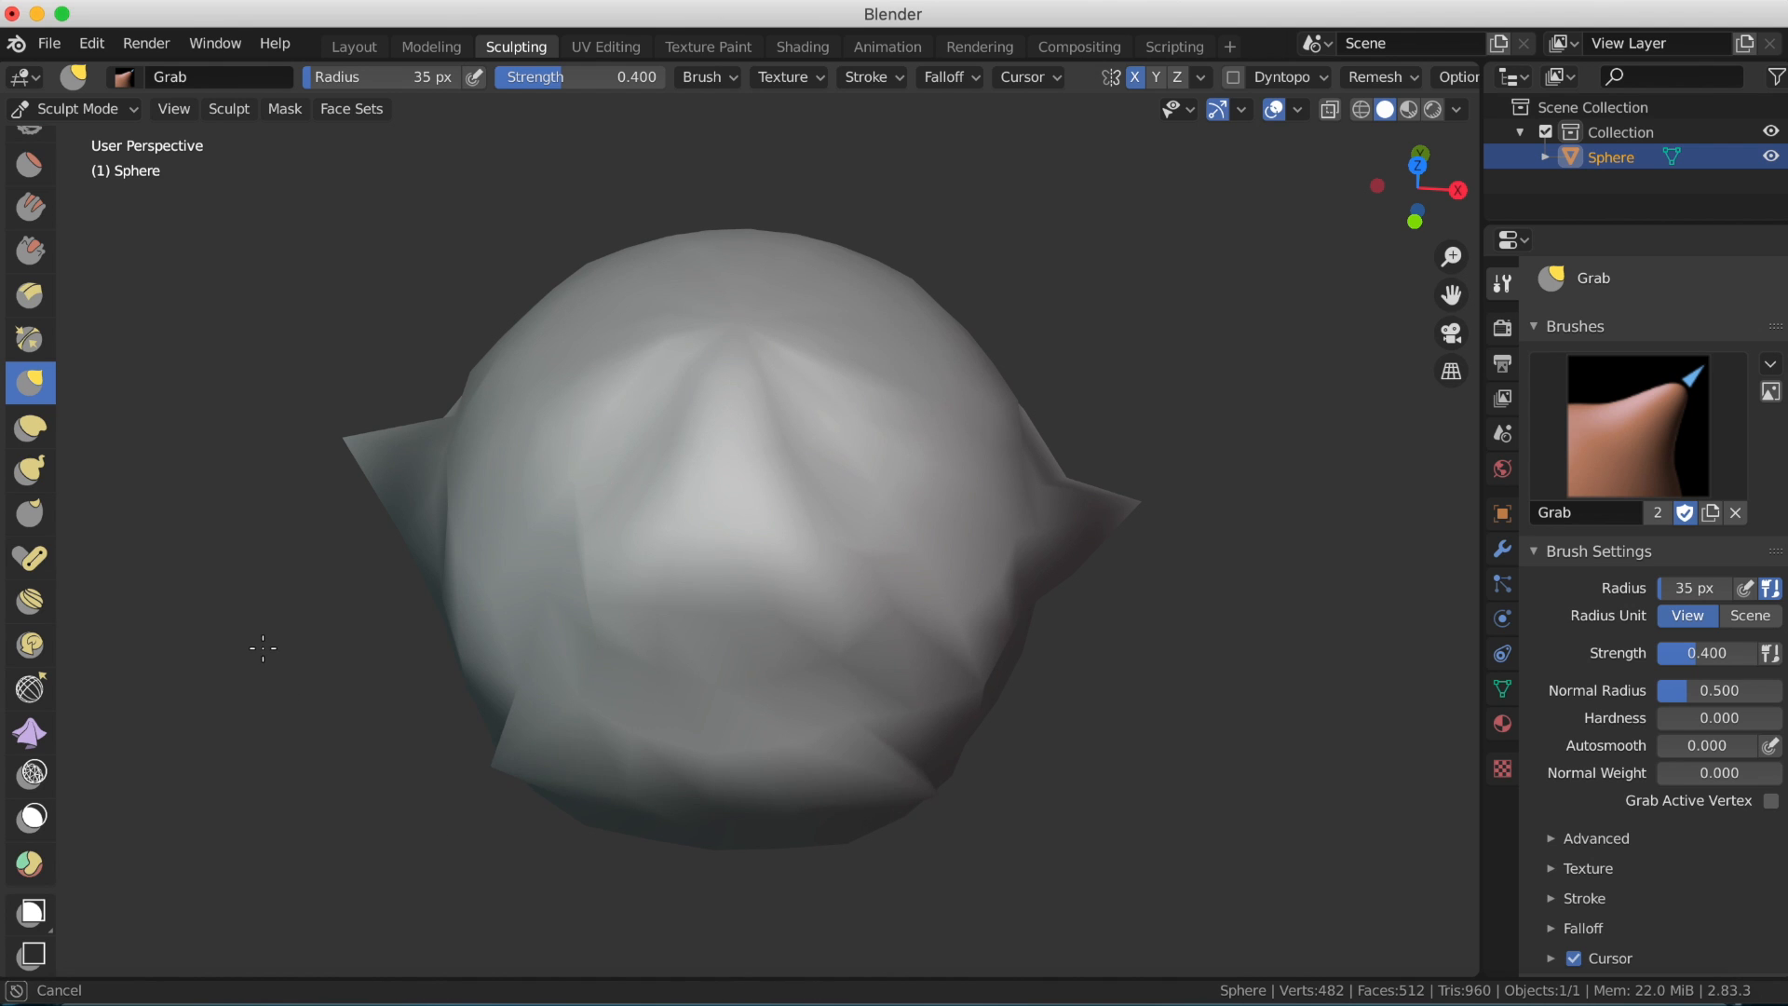
mouse_move(380, 757)
left_mouse_down()
mouse_move(384, 857)
mouse_move(347, 936)
mouse_move(400, 980)
left_mouse_up()
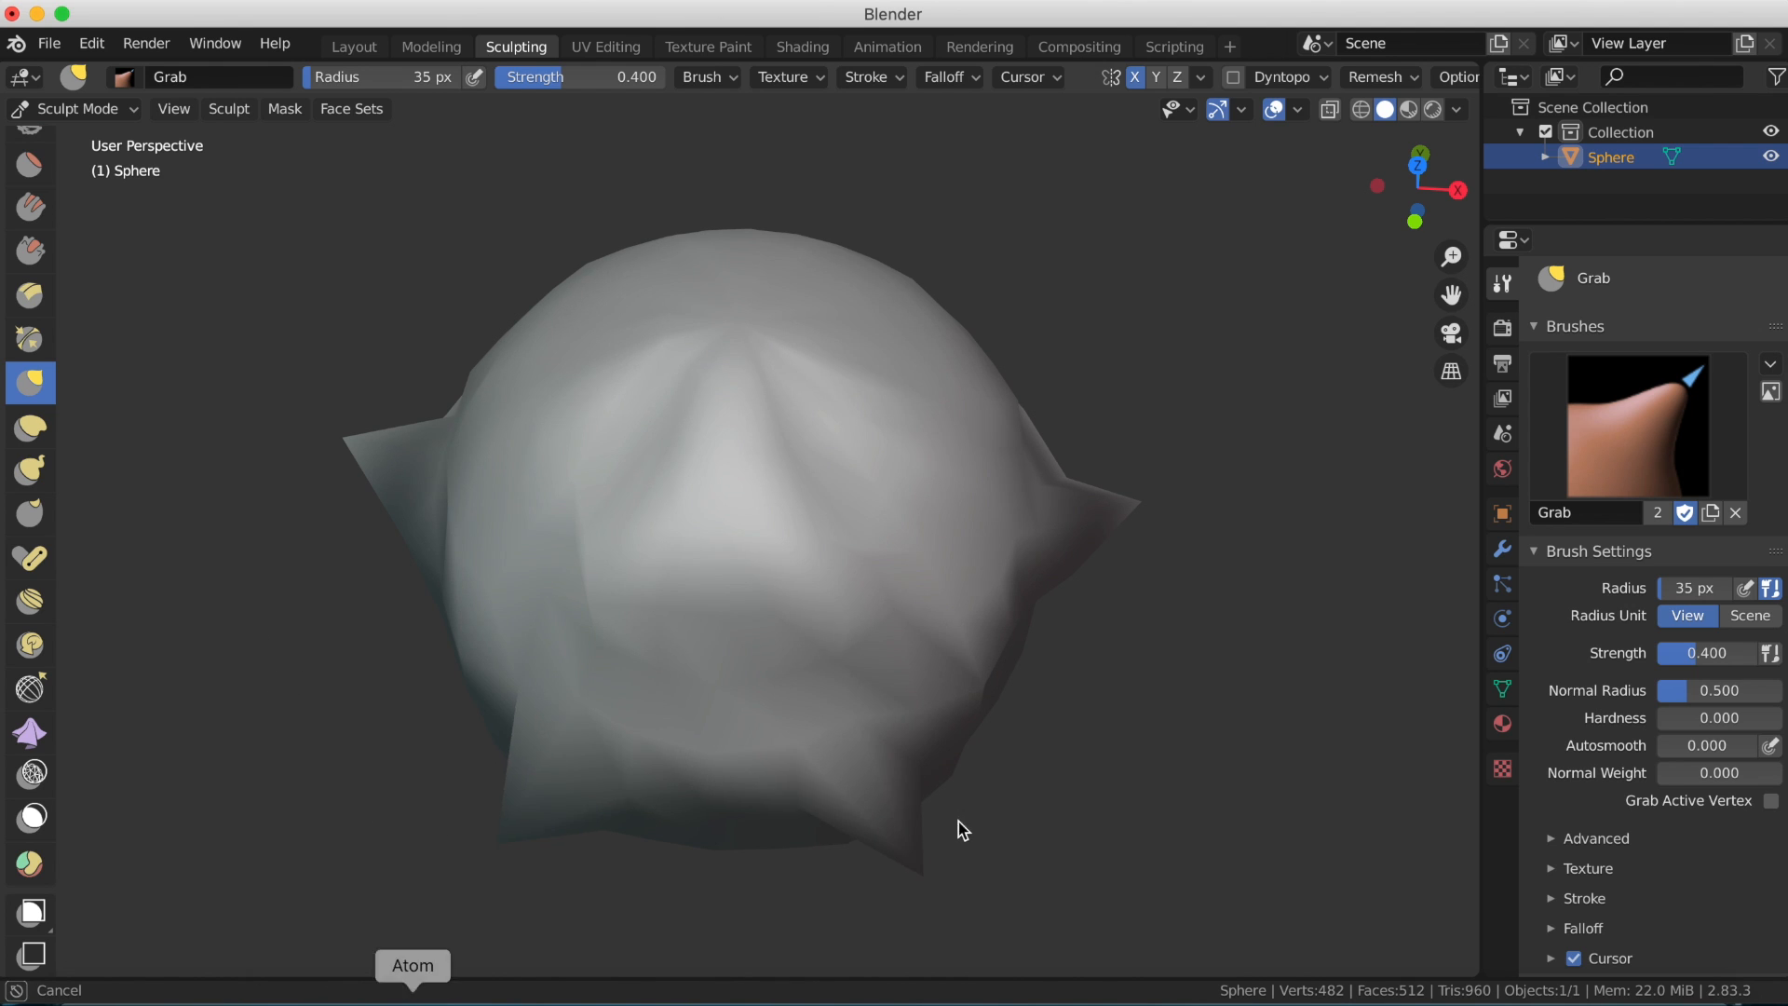
middle_click_drag(713, 964, 720, 993)
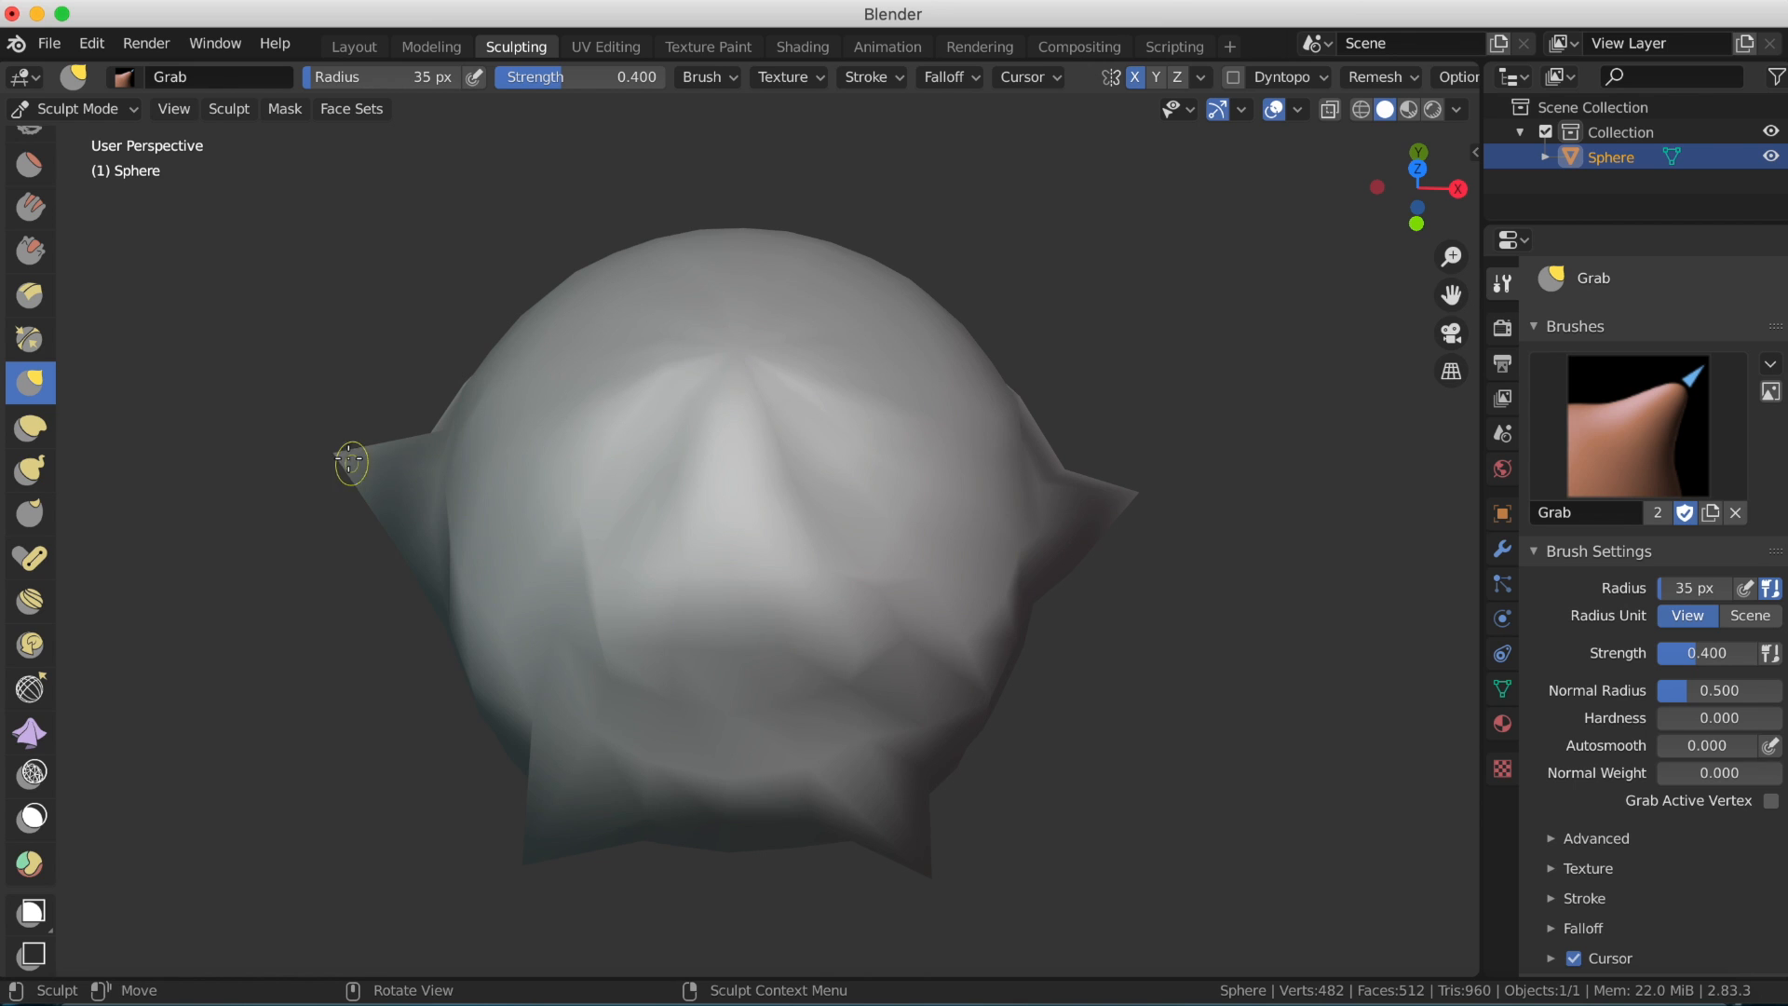
left_click_drag(334, 444, 328, 438)
left_click_drag(52, 147, 58, 149)
Set the Grab strength to 0.588 and pull the points on both sides of the sphere further outward.
left_click_drag(596, 76, 630, 76)
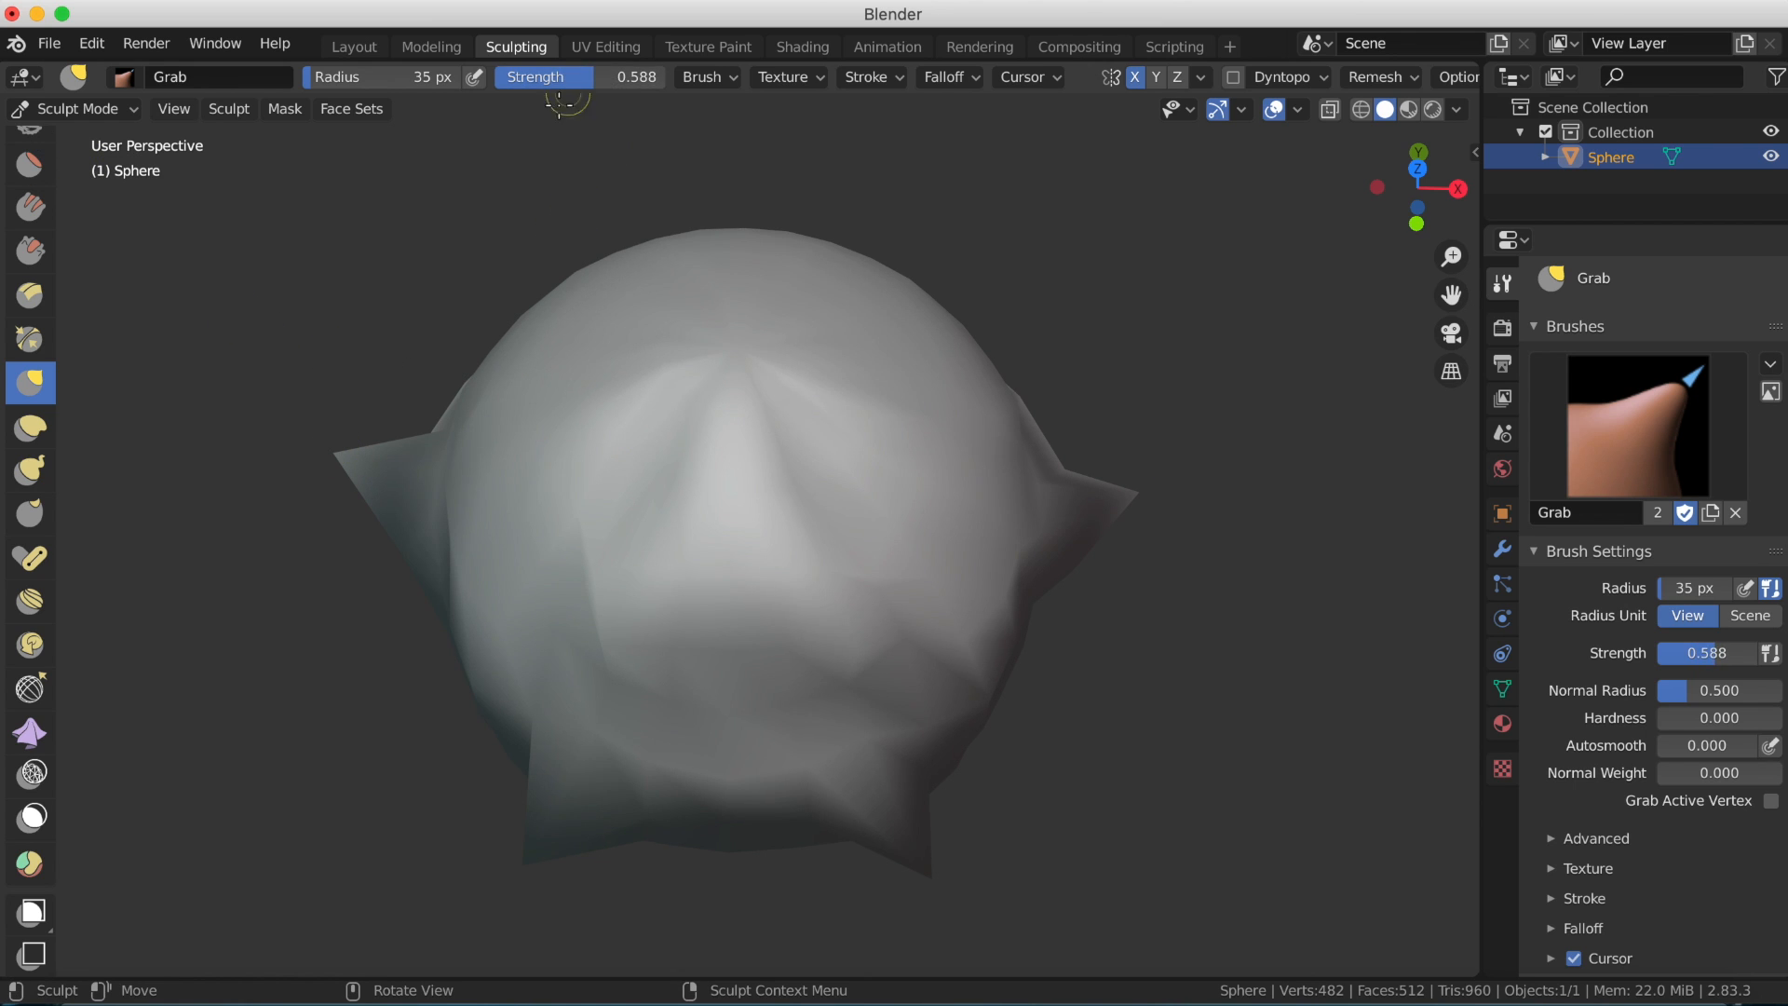
left_click_drag(345, 446, 274, 385)
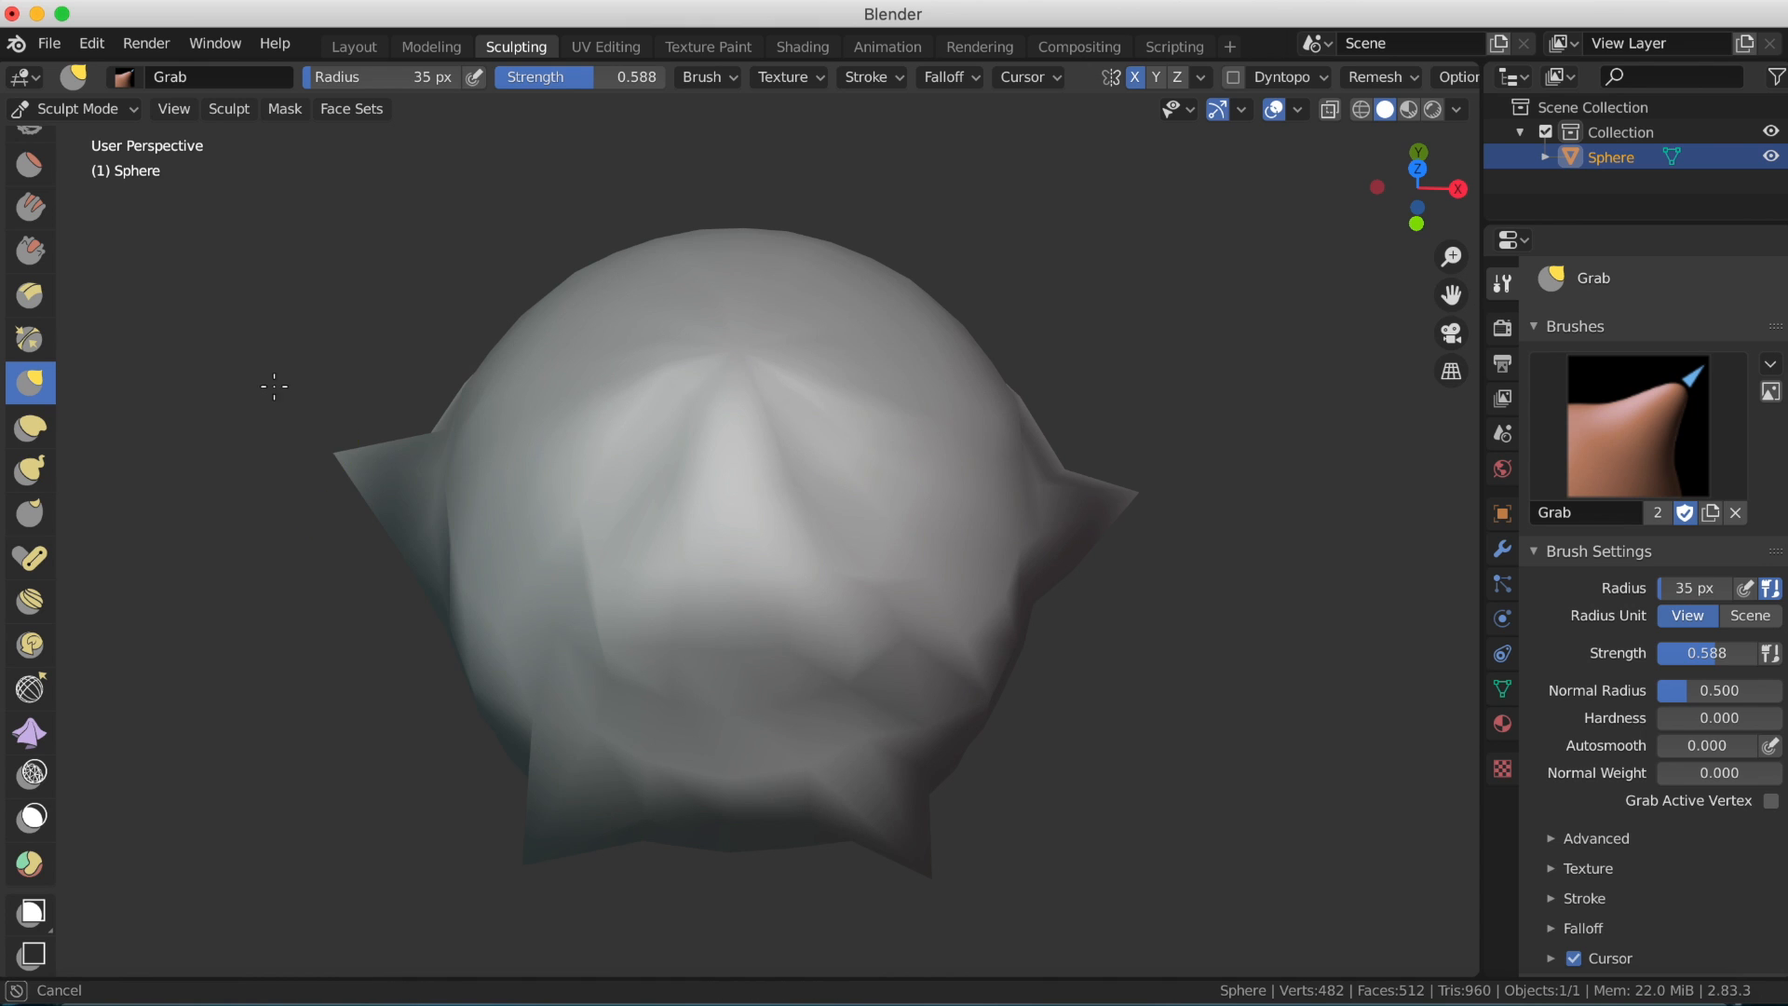
left_click_drag(205, 259, 207, 259)
middle_click_drag(1179, 657, 1178, 711)
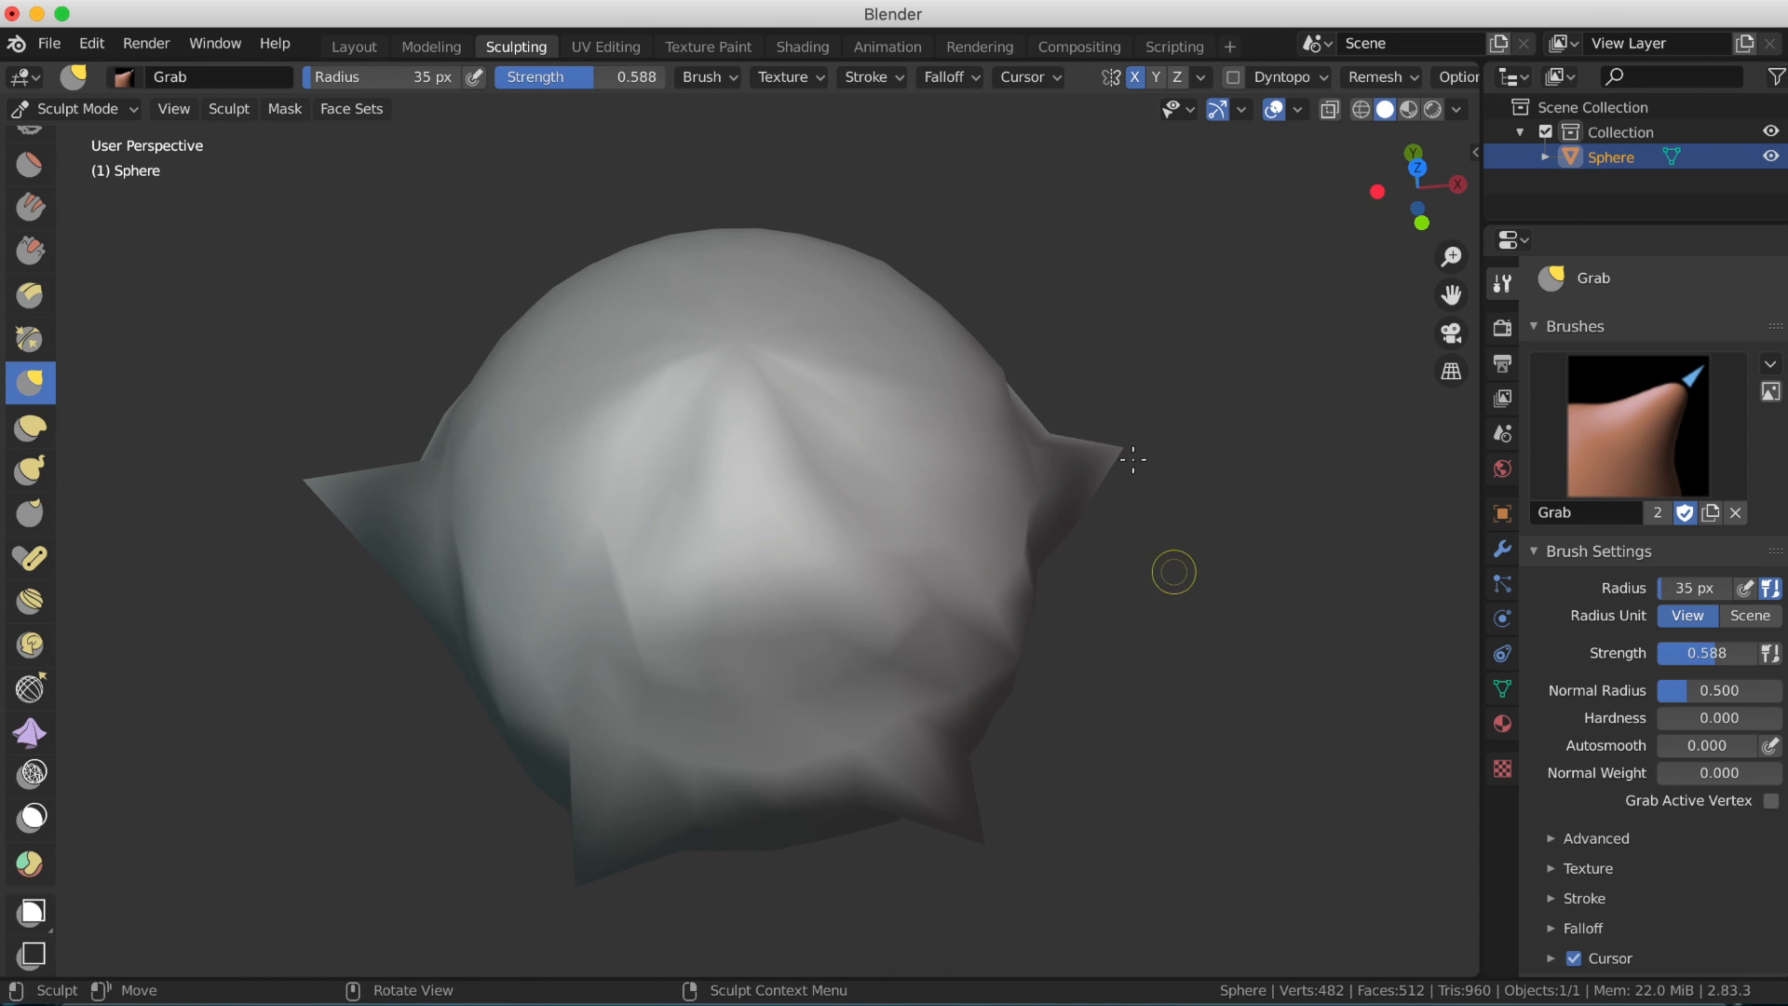
left_click_drag(1124, 451, 1340, 414)
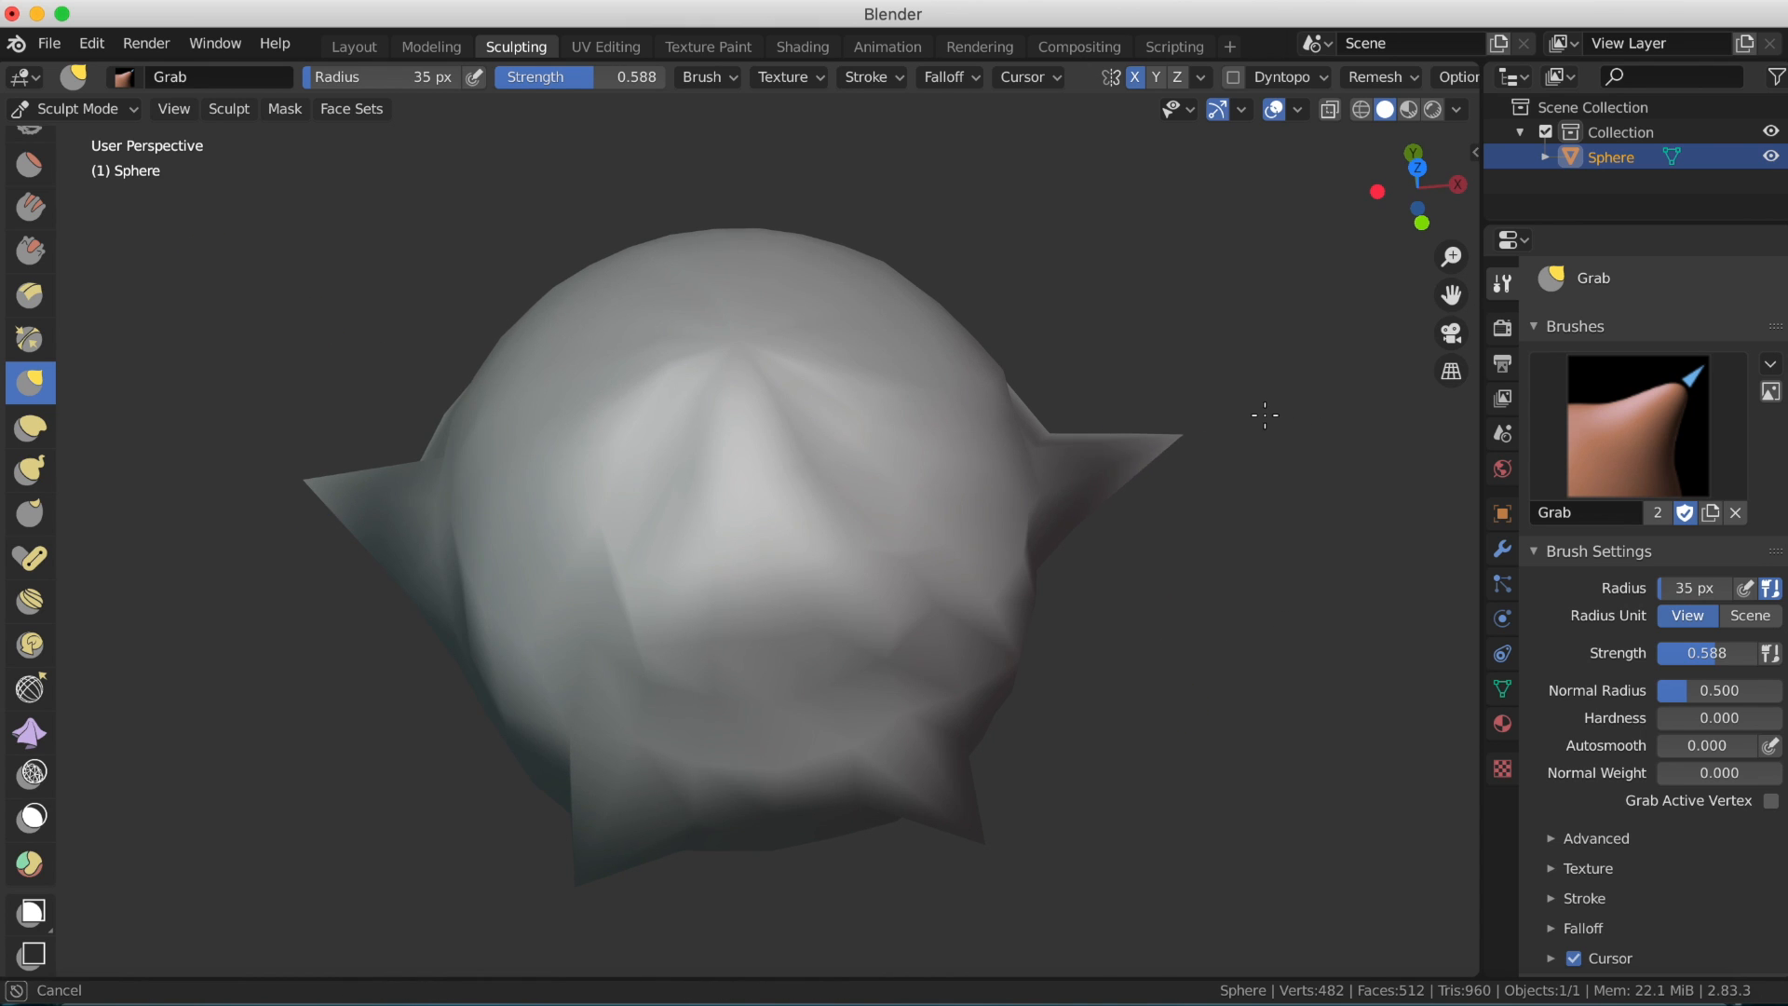
middle_click_drag(1252, 441, 1231, 429)
scroll(1084, 528, "down", 2)
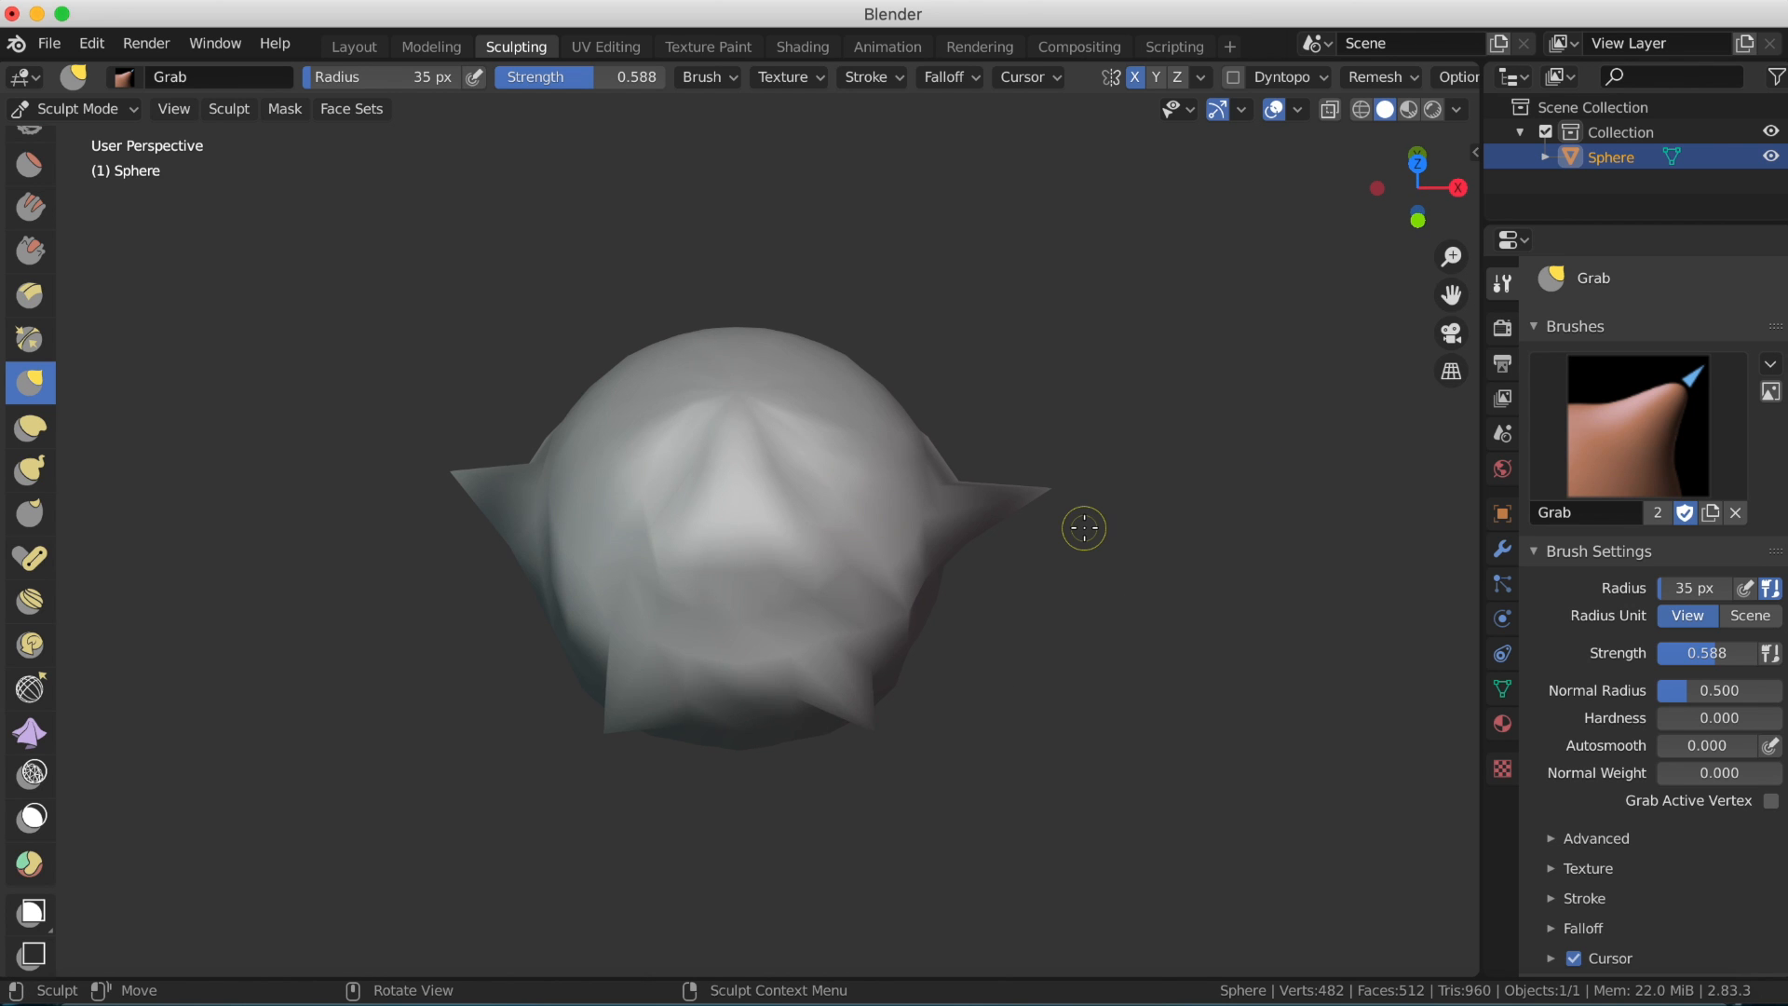
scroll(1084, 528, "up", 1)
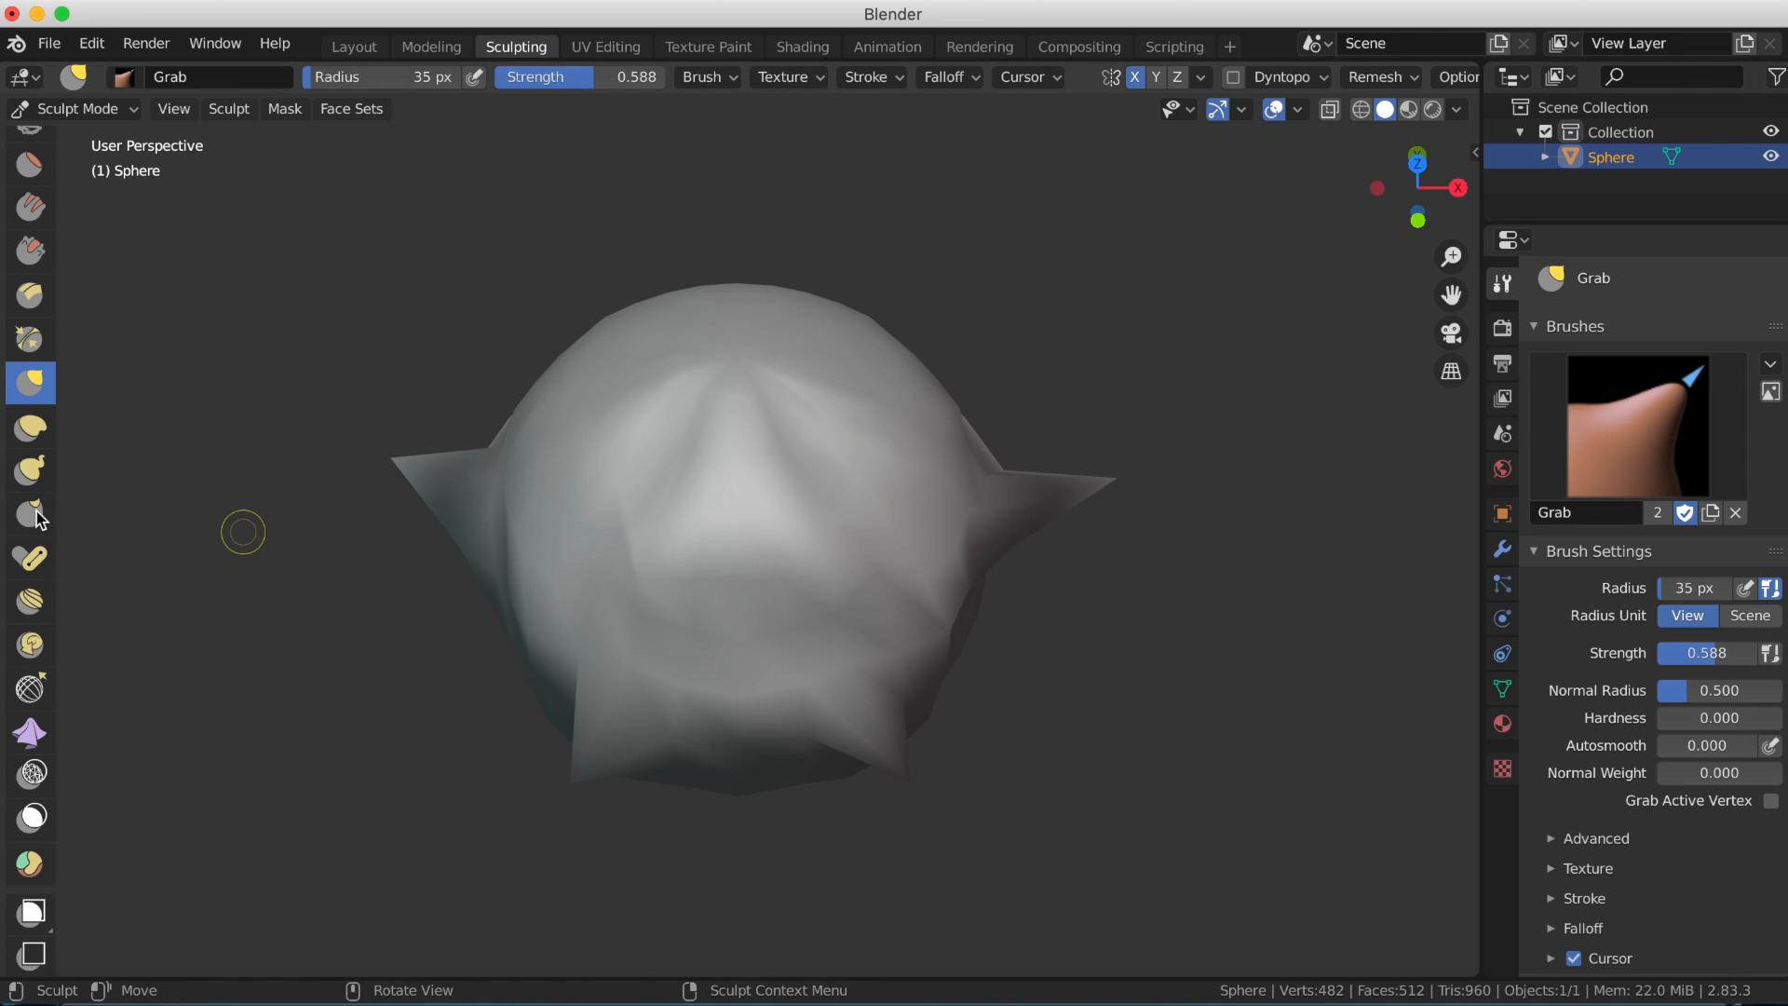
Stretch the two lower points outward and down with the Elastic Deform brush in Tri-scale Grab mode at strength 0.500.
left_click(25, 434)
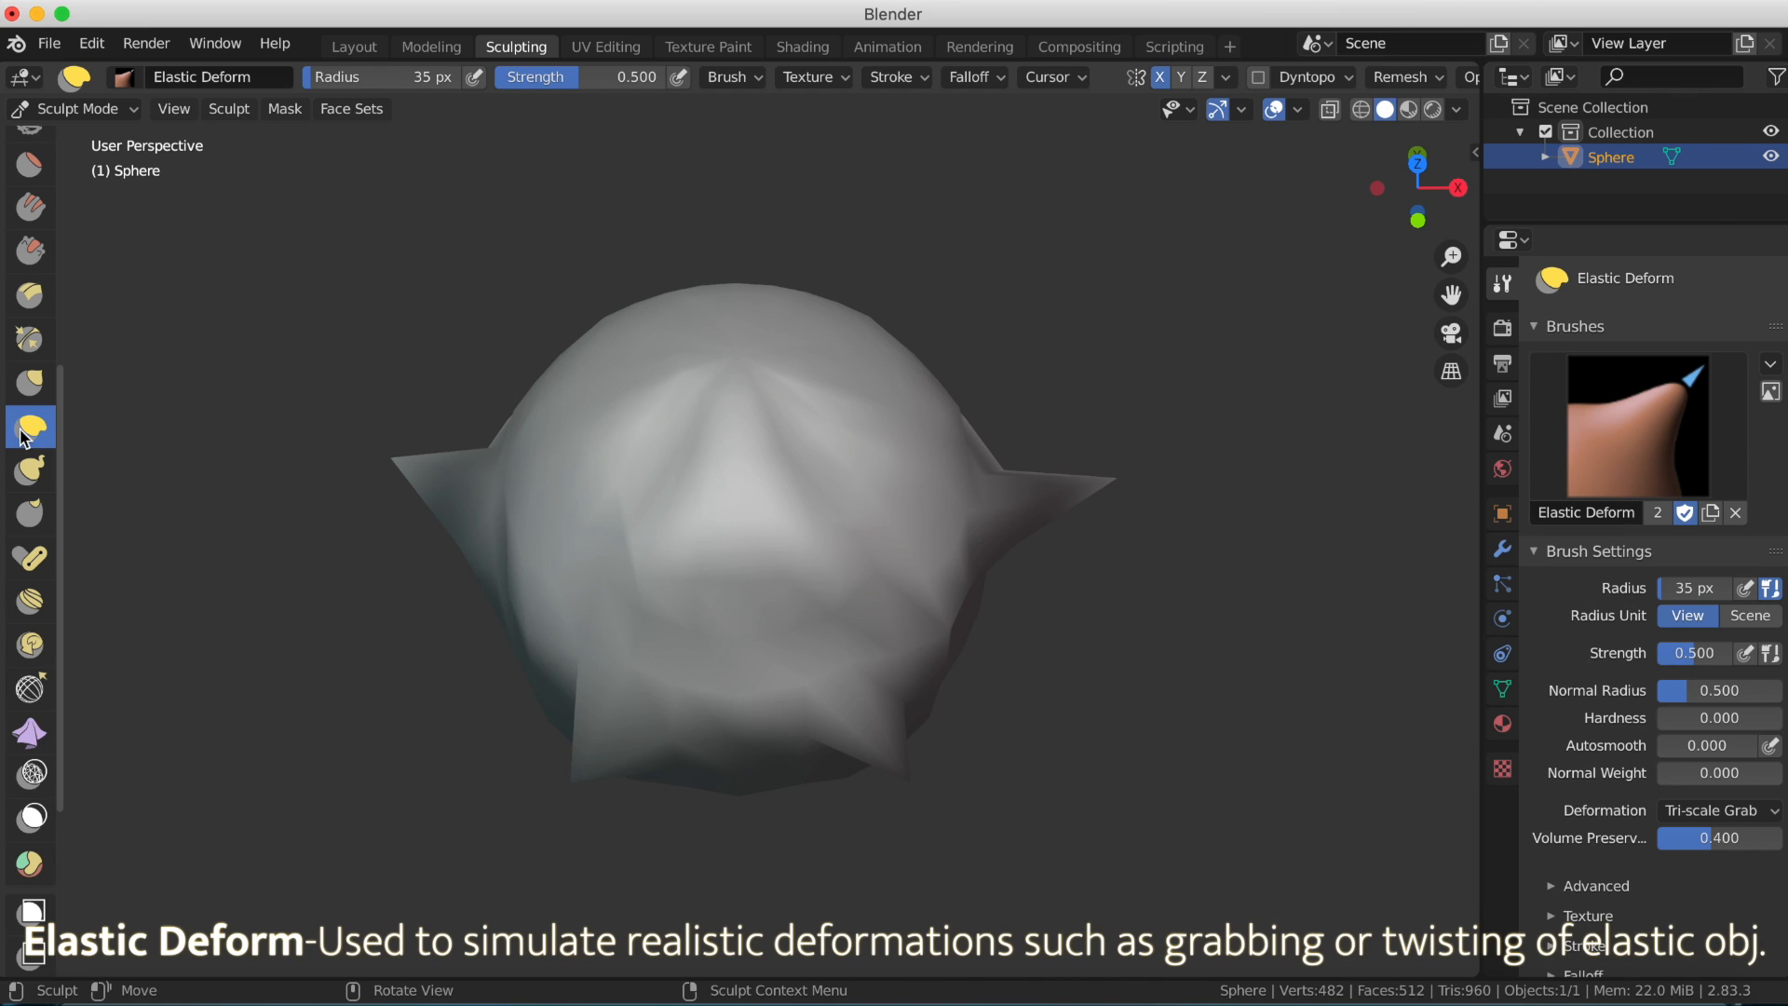
left_click_drag(587, 770, 577, 799)
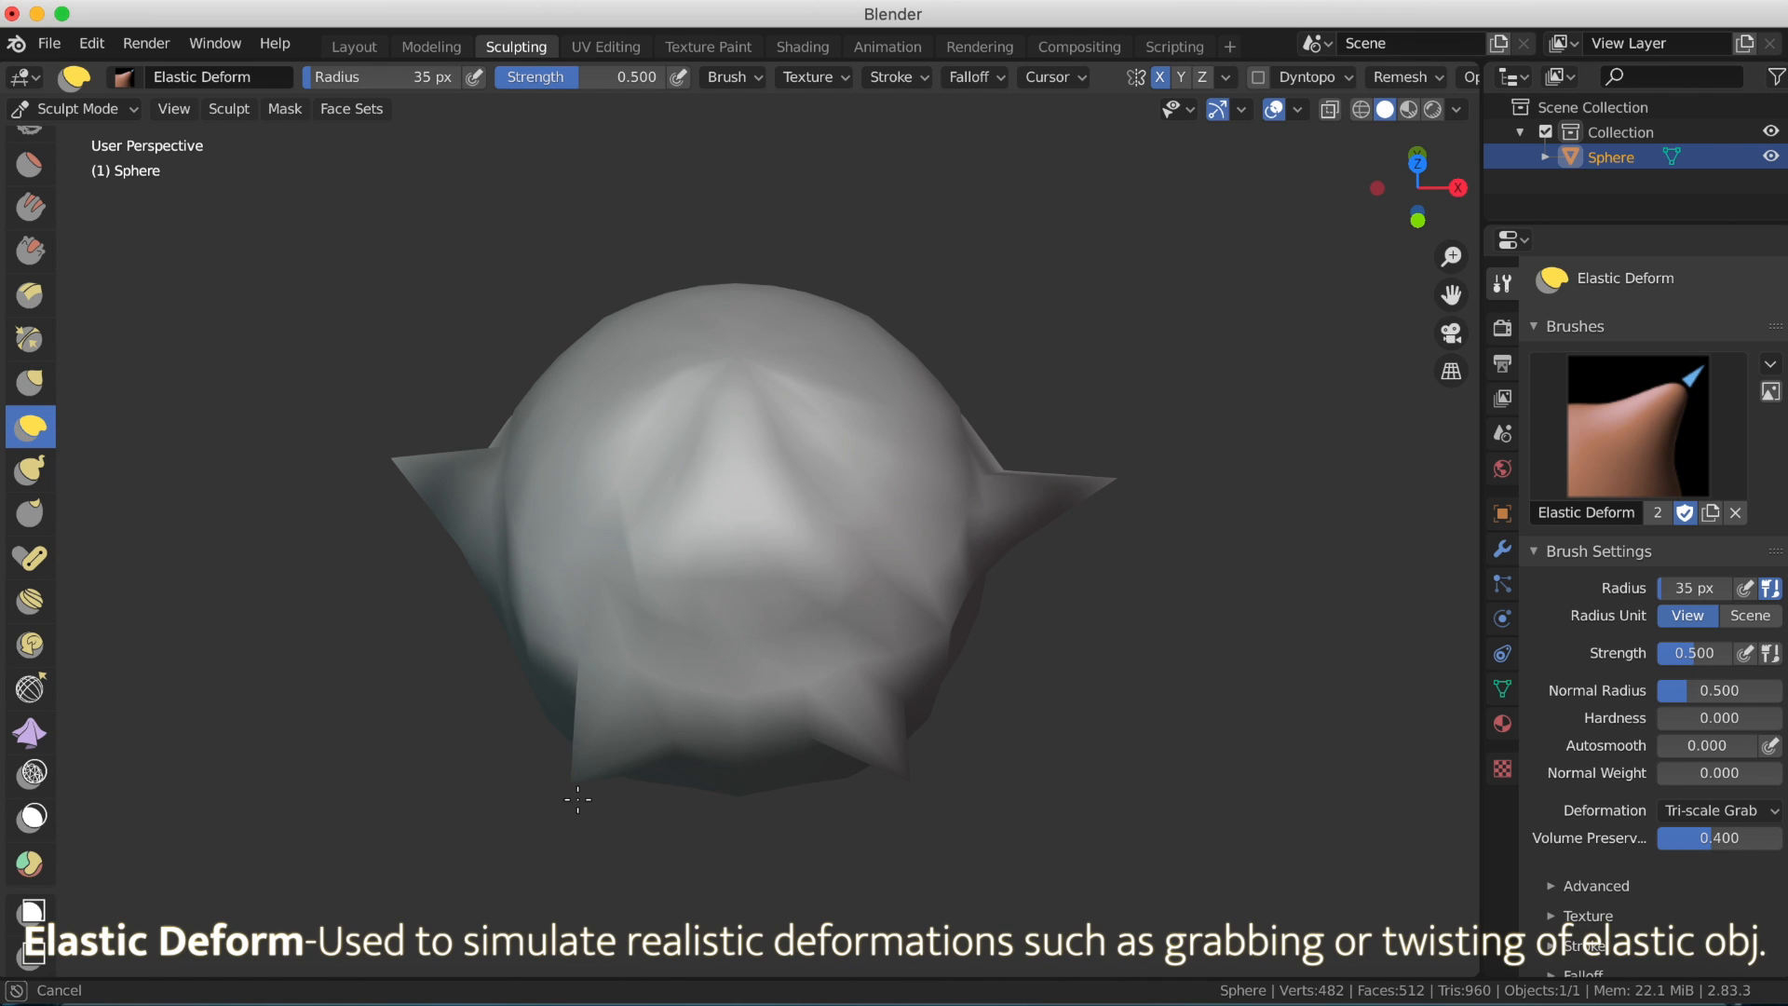
mouse_move(412, 889)
left_mouse_down()
mouse_move(303, 762)
mouse_move(819, 791)
mouse_move(935, 774)
left_mouse_up()
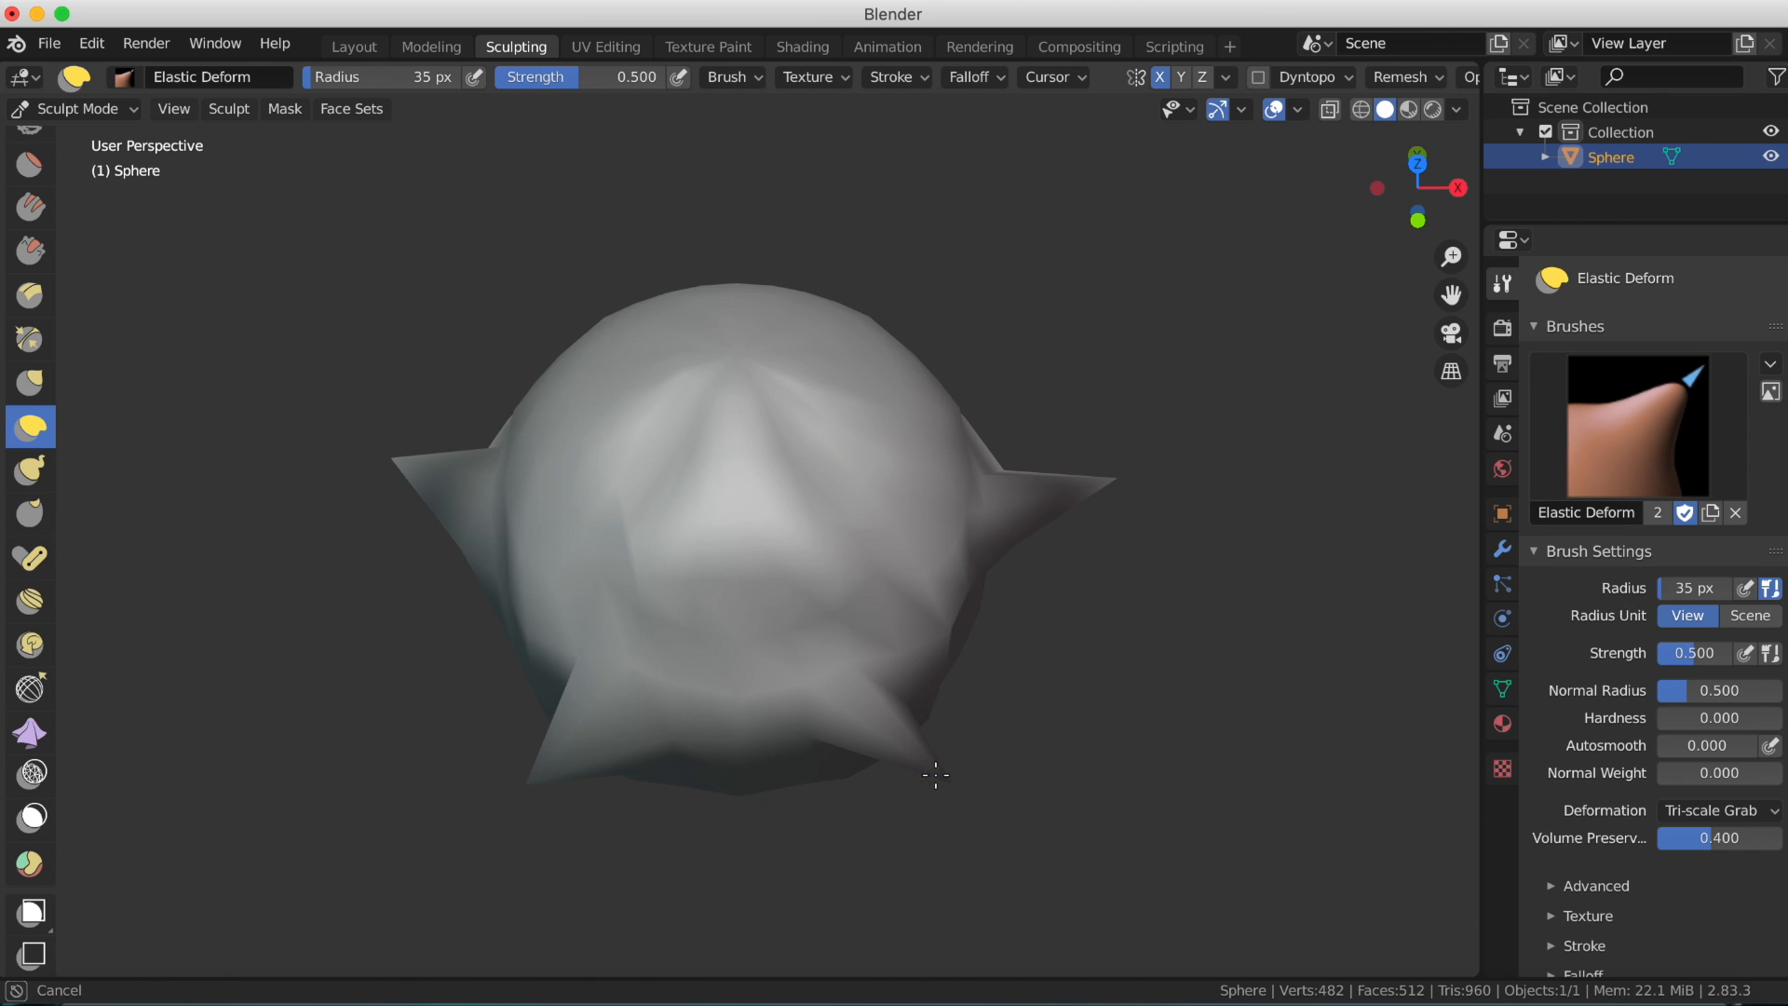
mouse_move(814, 875)
left_mouse_down()
mouse_move(611, 885)
mouse_move(1135, 977)
mouse_move(819, 959)
left_mouse_up()
Pull the edges of the front bulge below the central ridge sideways into symmetrical pointed corners with Elastic Deform.
mouse_move(1042, 764)
middle_mouse_down()
mouse_move(1034, 810)
mouse_move(1035, 786)
middle_mouse_up()
left_click_drag(642, 642, 714, 640)
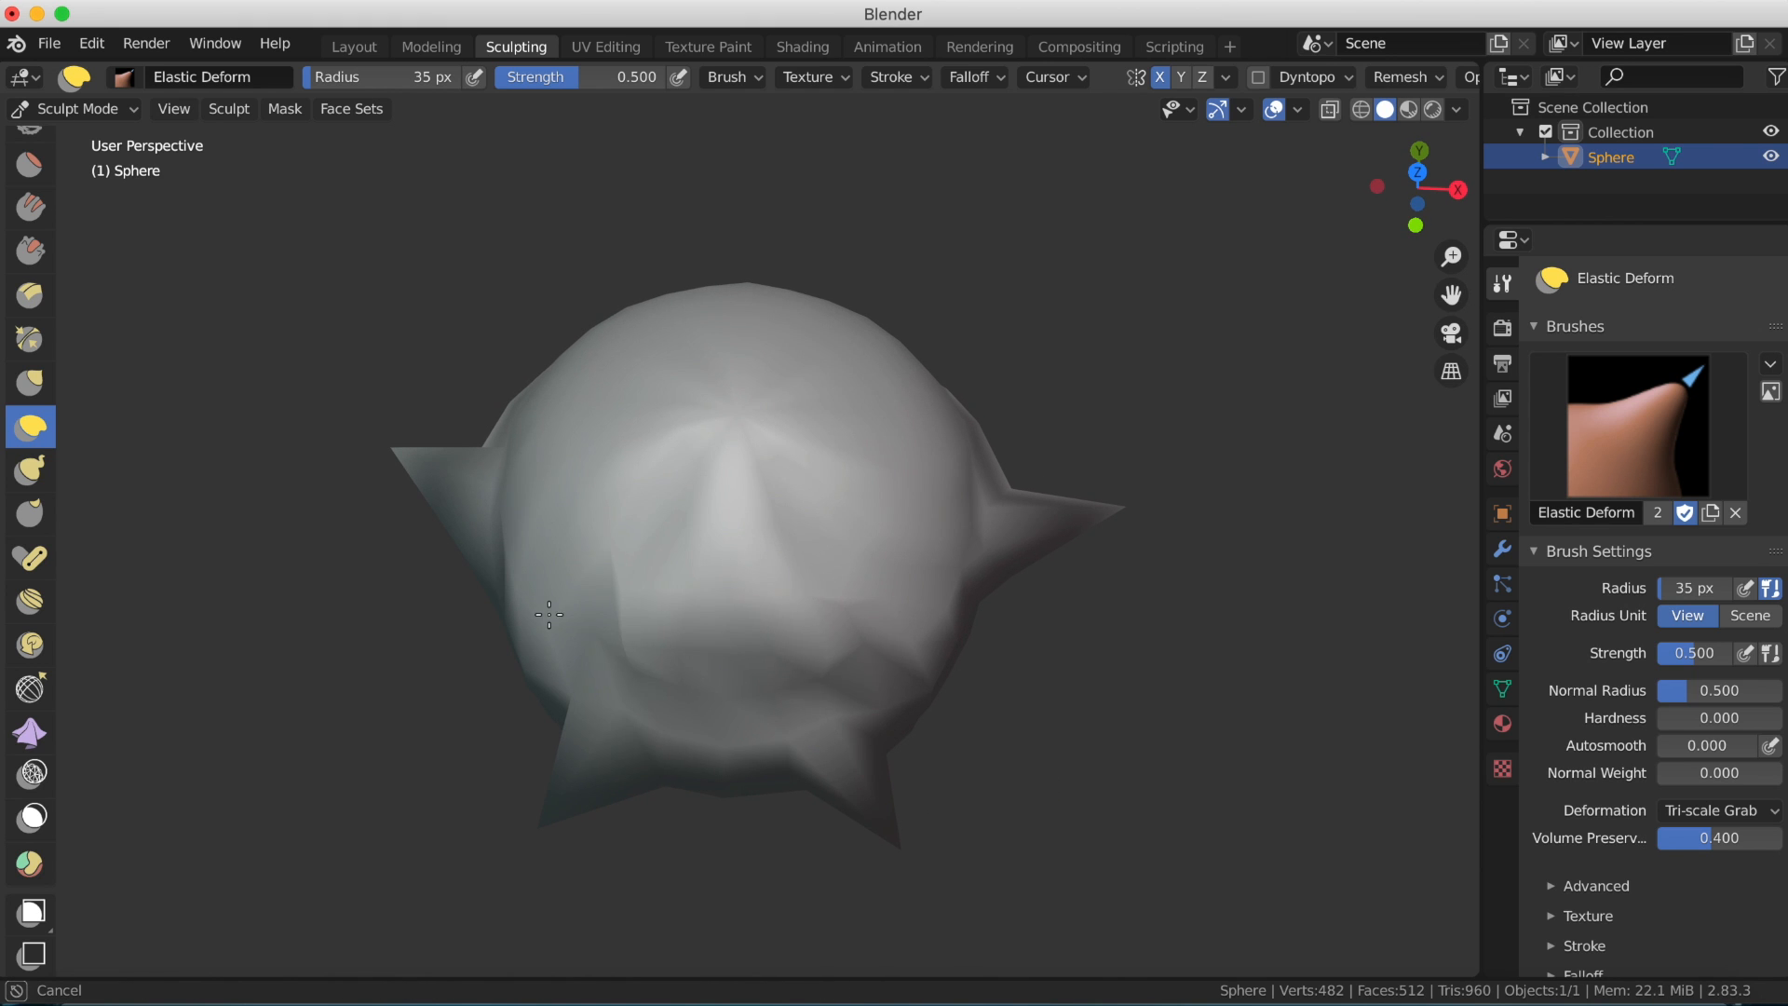
mouse_move(550, 615)
left_mouse_down()
mouse_move(220, 571)
mouse_move(232, 558)
left_mouse_up()
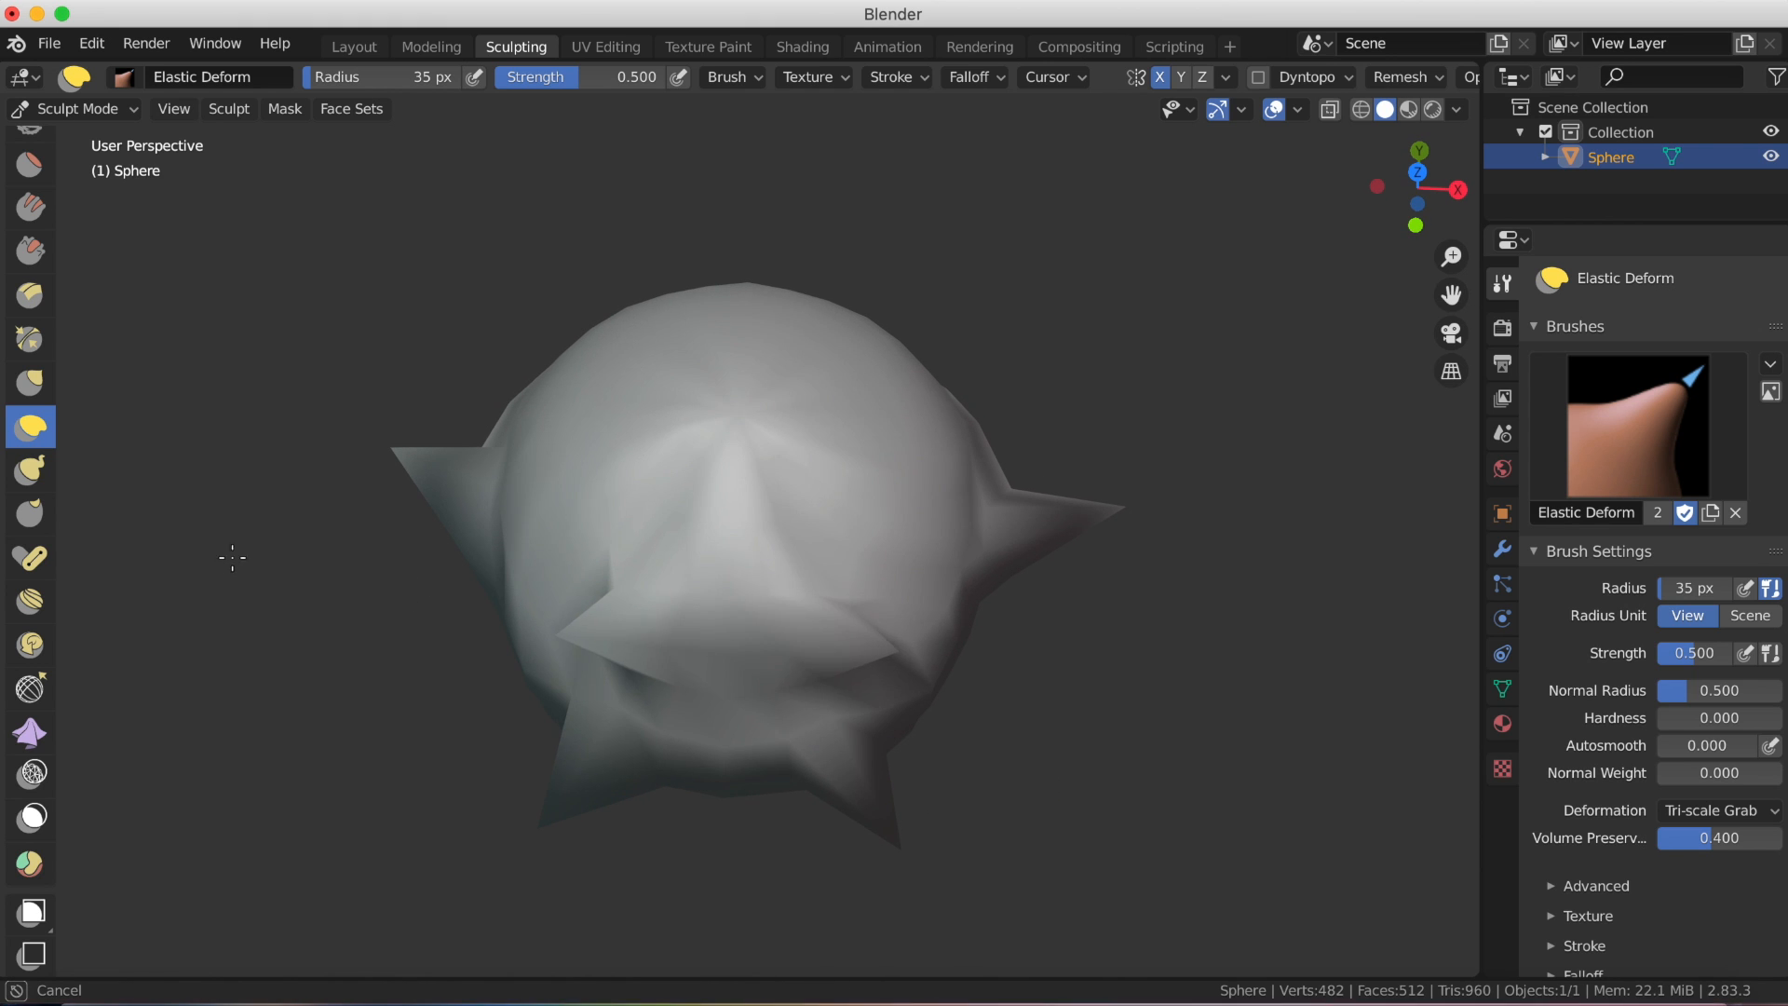
Pull the top of the central ridge up into a tall spike and raise a smaller symmetrical spike on each side.
mouse_move(1170, 701)
middle_mouse_down()
mouse_move(1226, 675)
mouse_move(1192, 680)
middle_mouse_up()
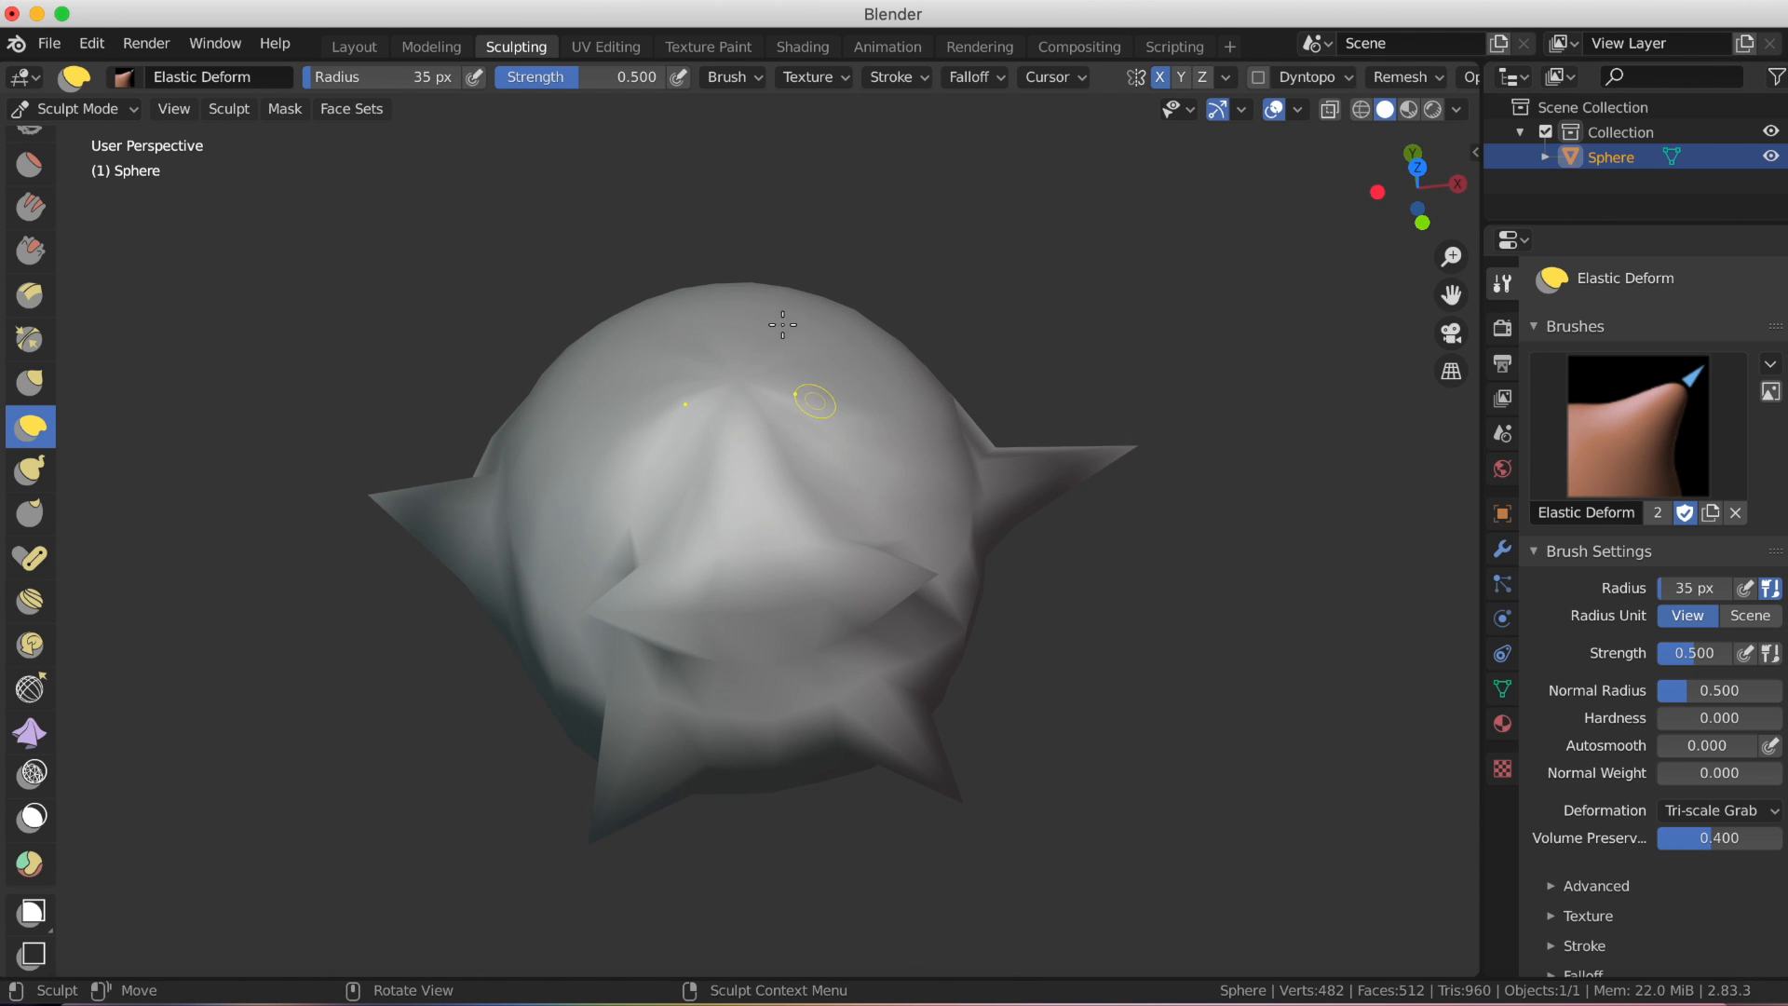
left_click_drag(739, 376, 710, 288)
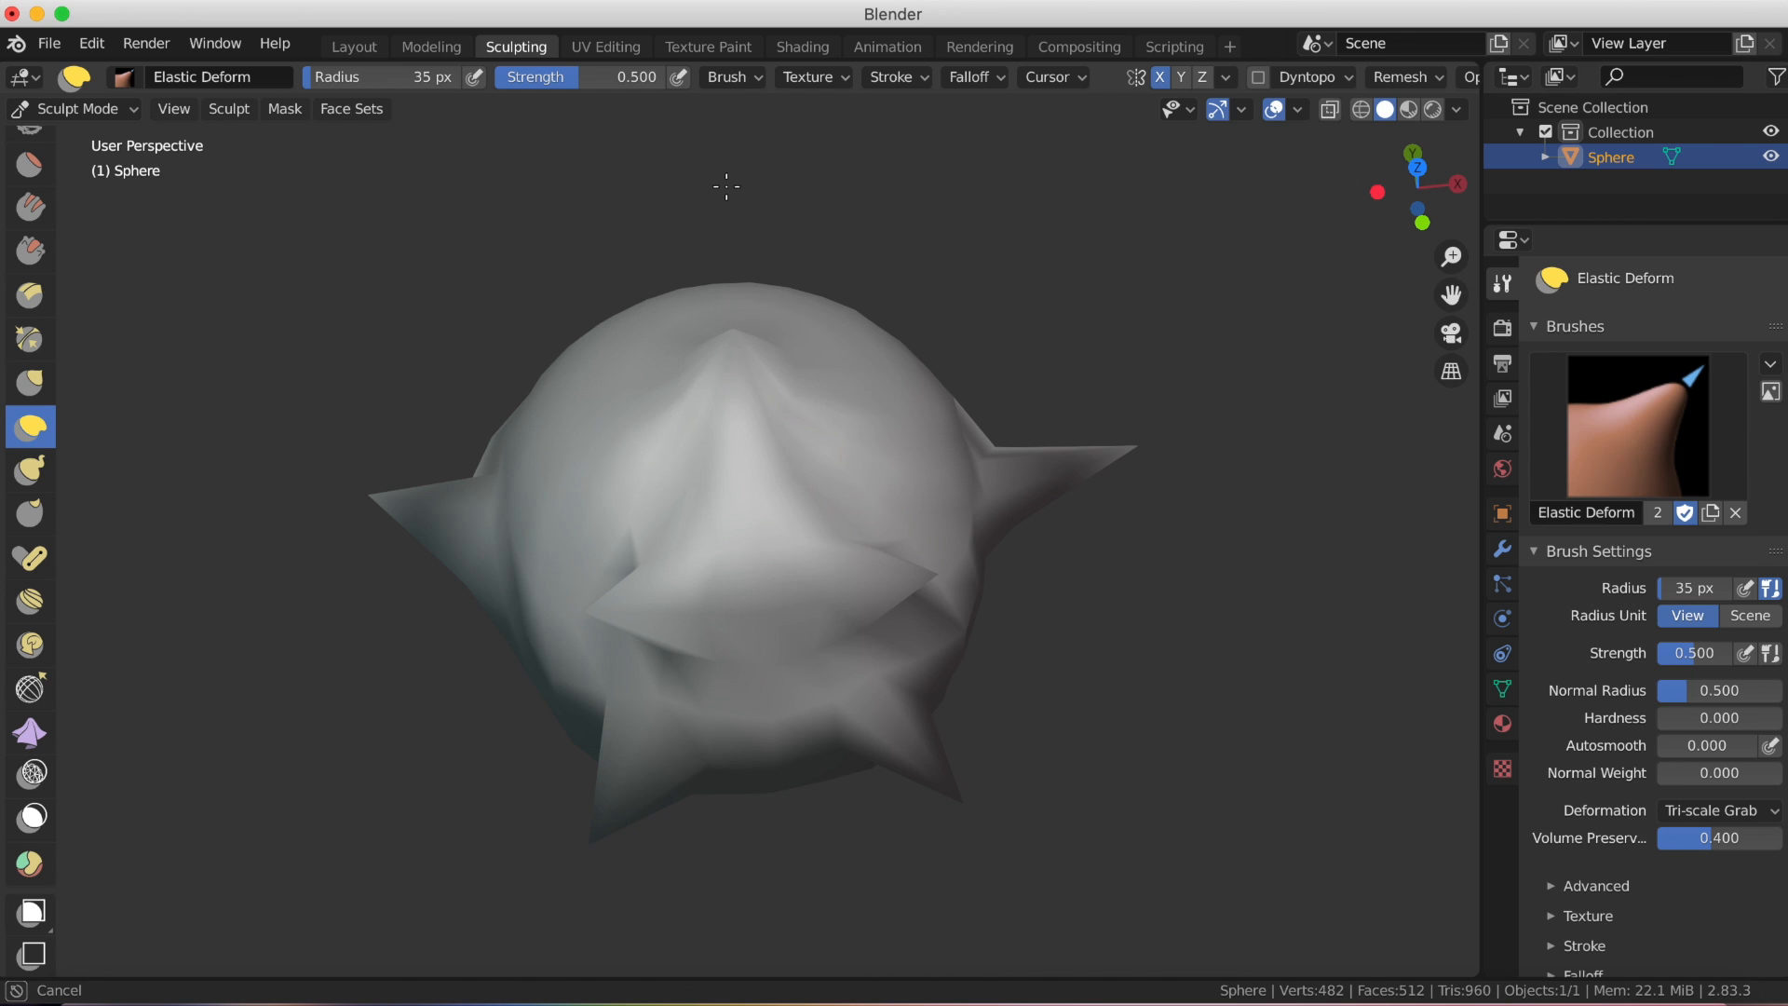
left_click_drag(740, 148, 739, 149)
middle_click_drag(985, 838, 968, 785)
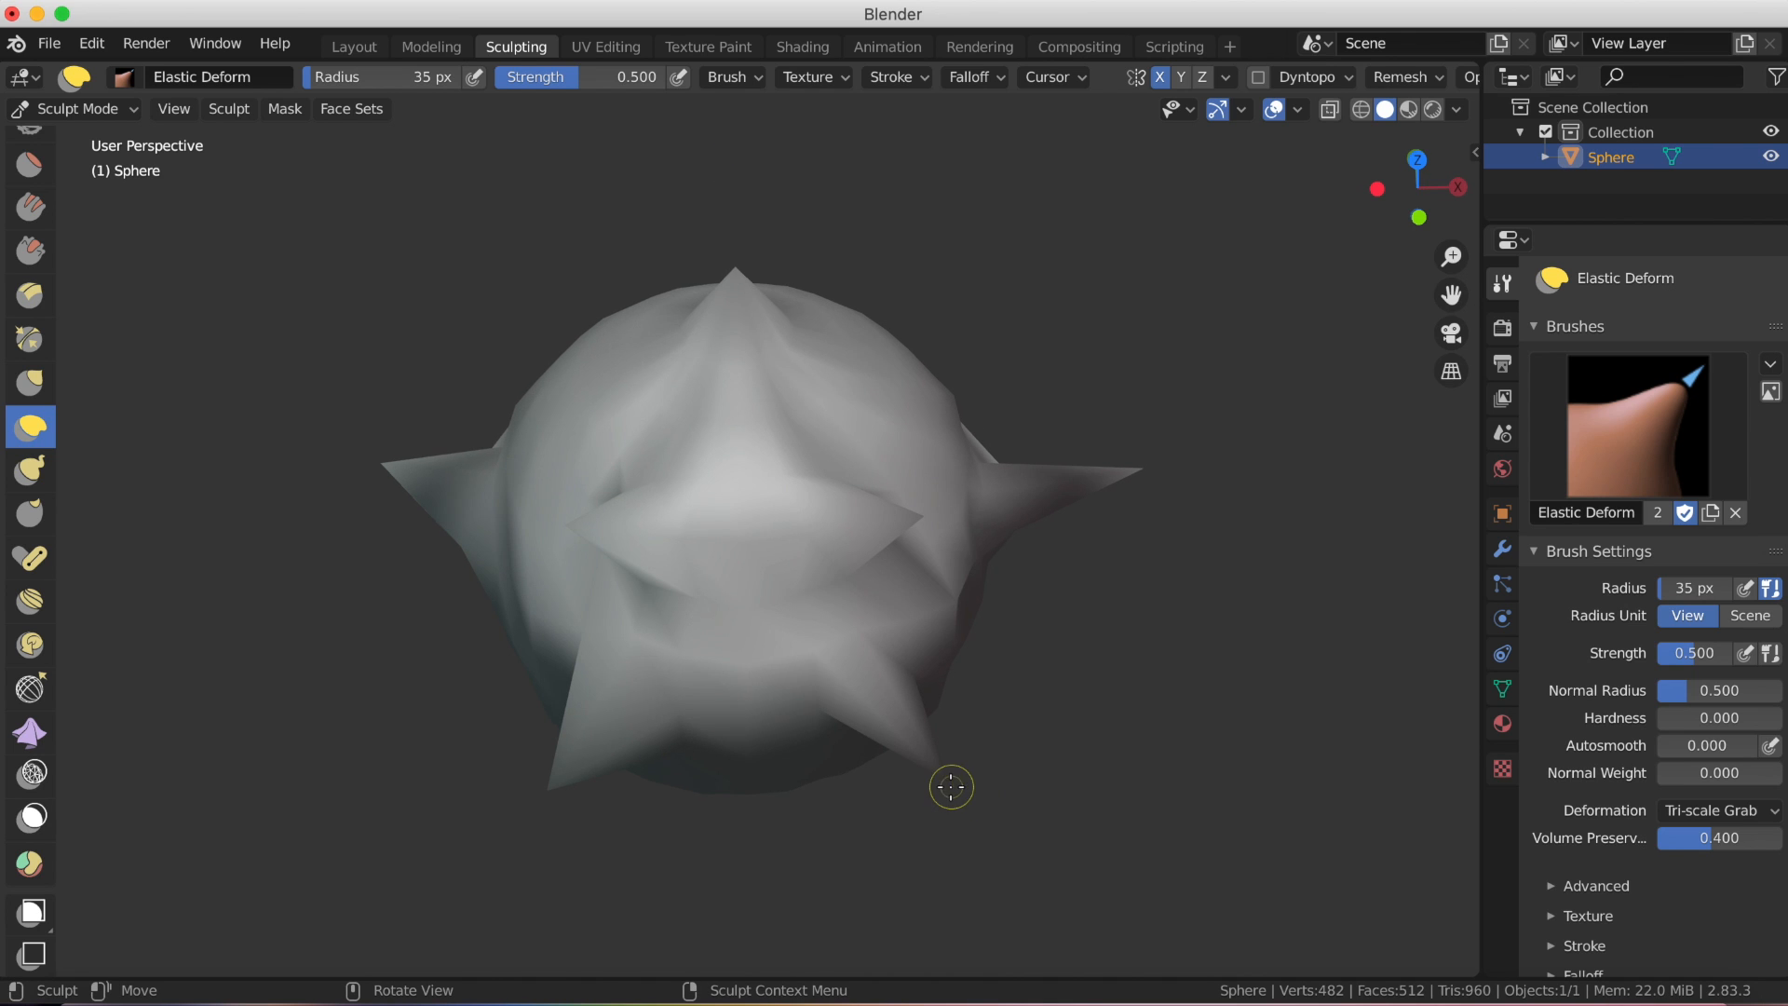
left_click_drag(734, 273, 735, 275)
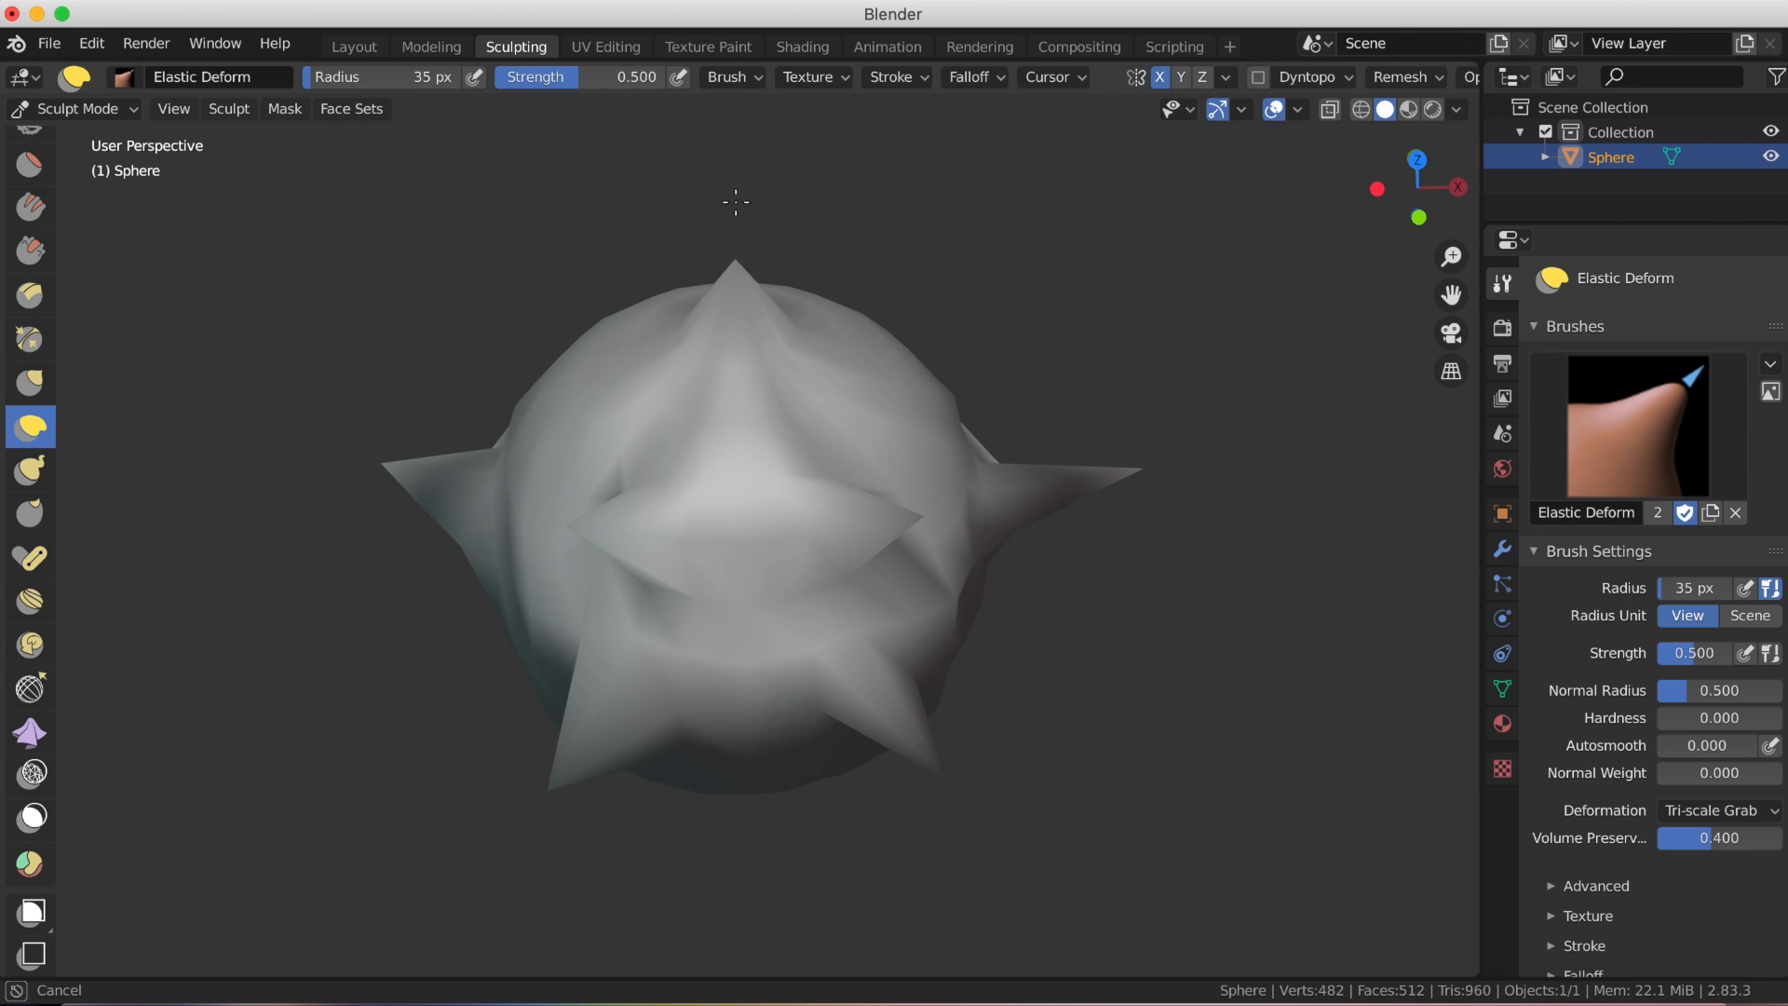
left_click_drag(739, 101, 739, 93)
left_click_drag(627, 367, 614, 78)
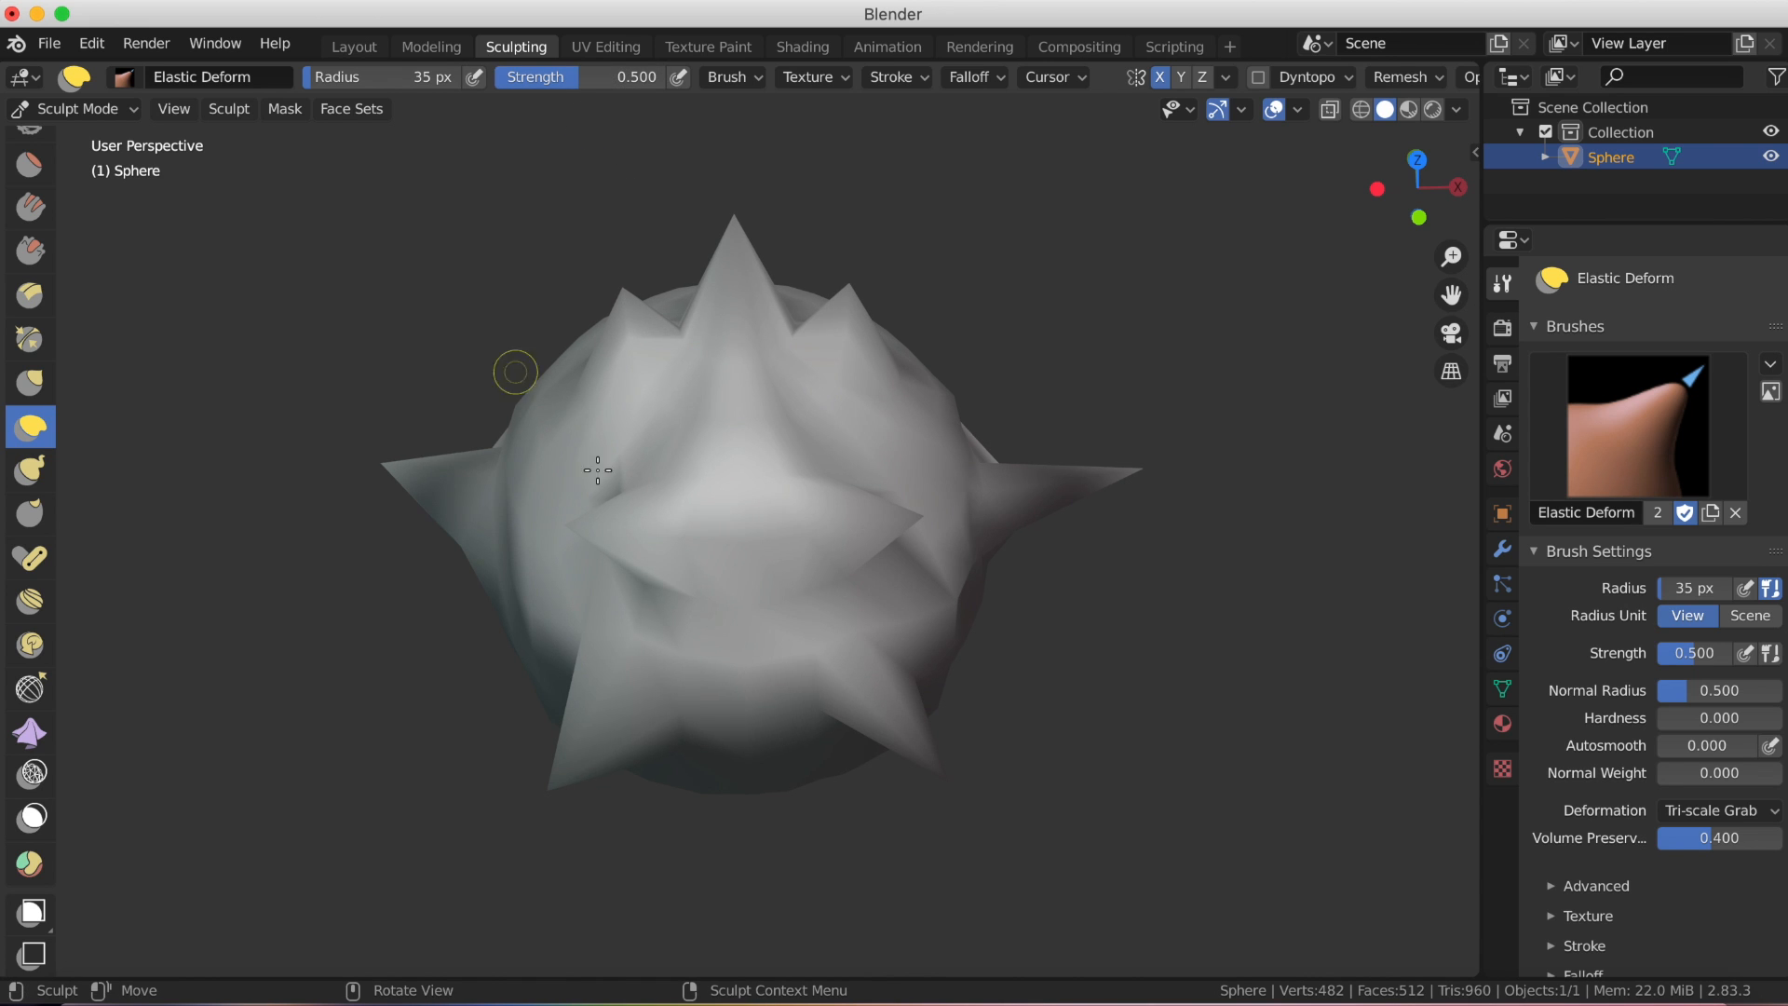
Stretch the two small spikes beside the central one upward and inward into tall horns with the Snake Hook brush.
left_click(27, 470)
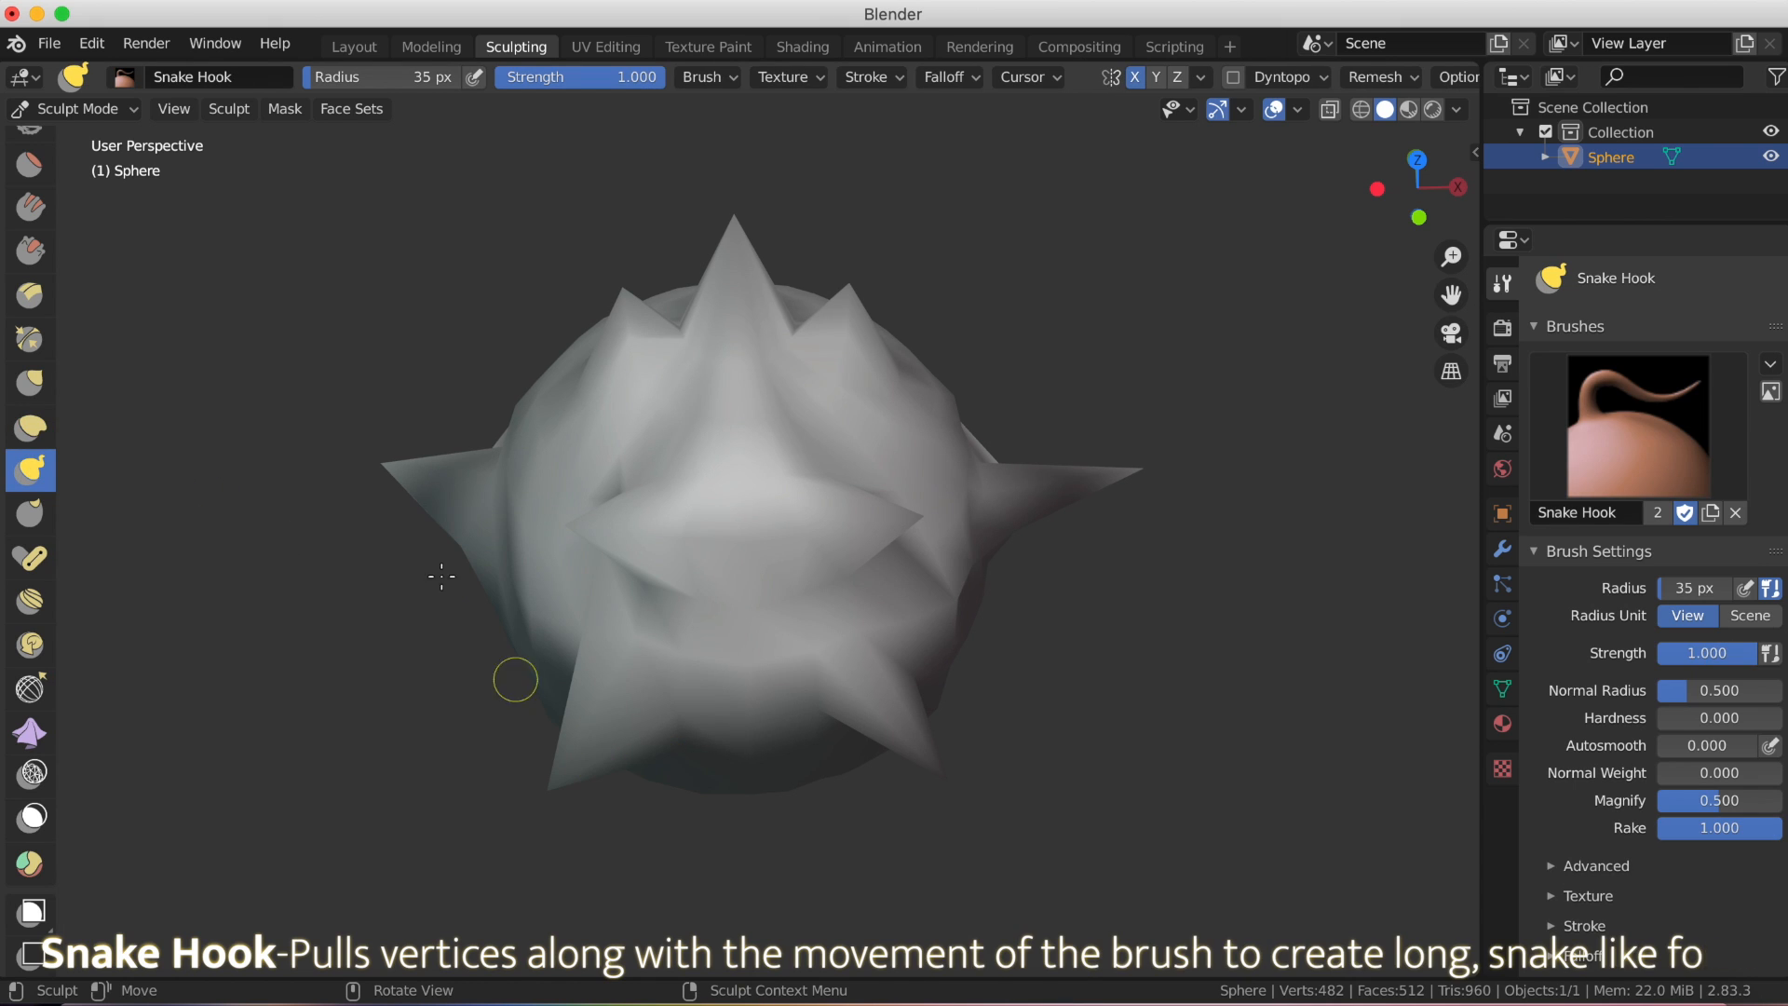
left_click_drag(743, 230, 705, 201)
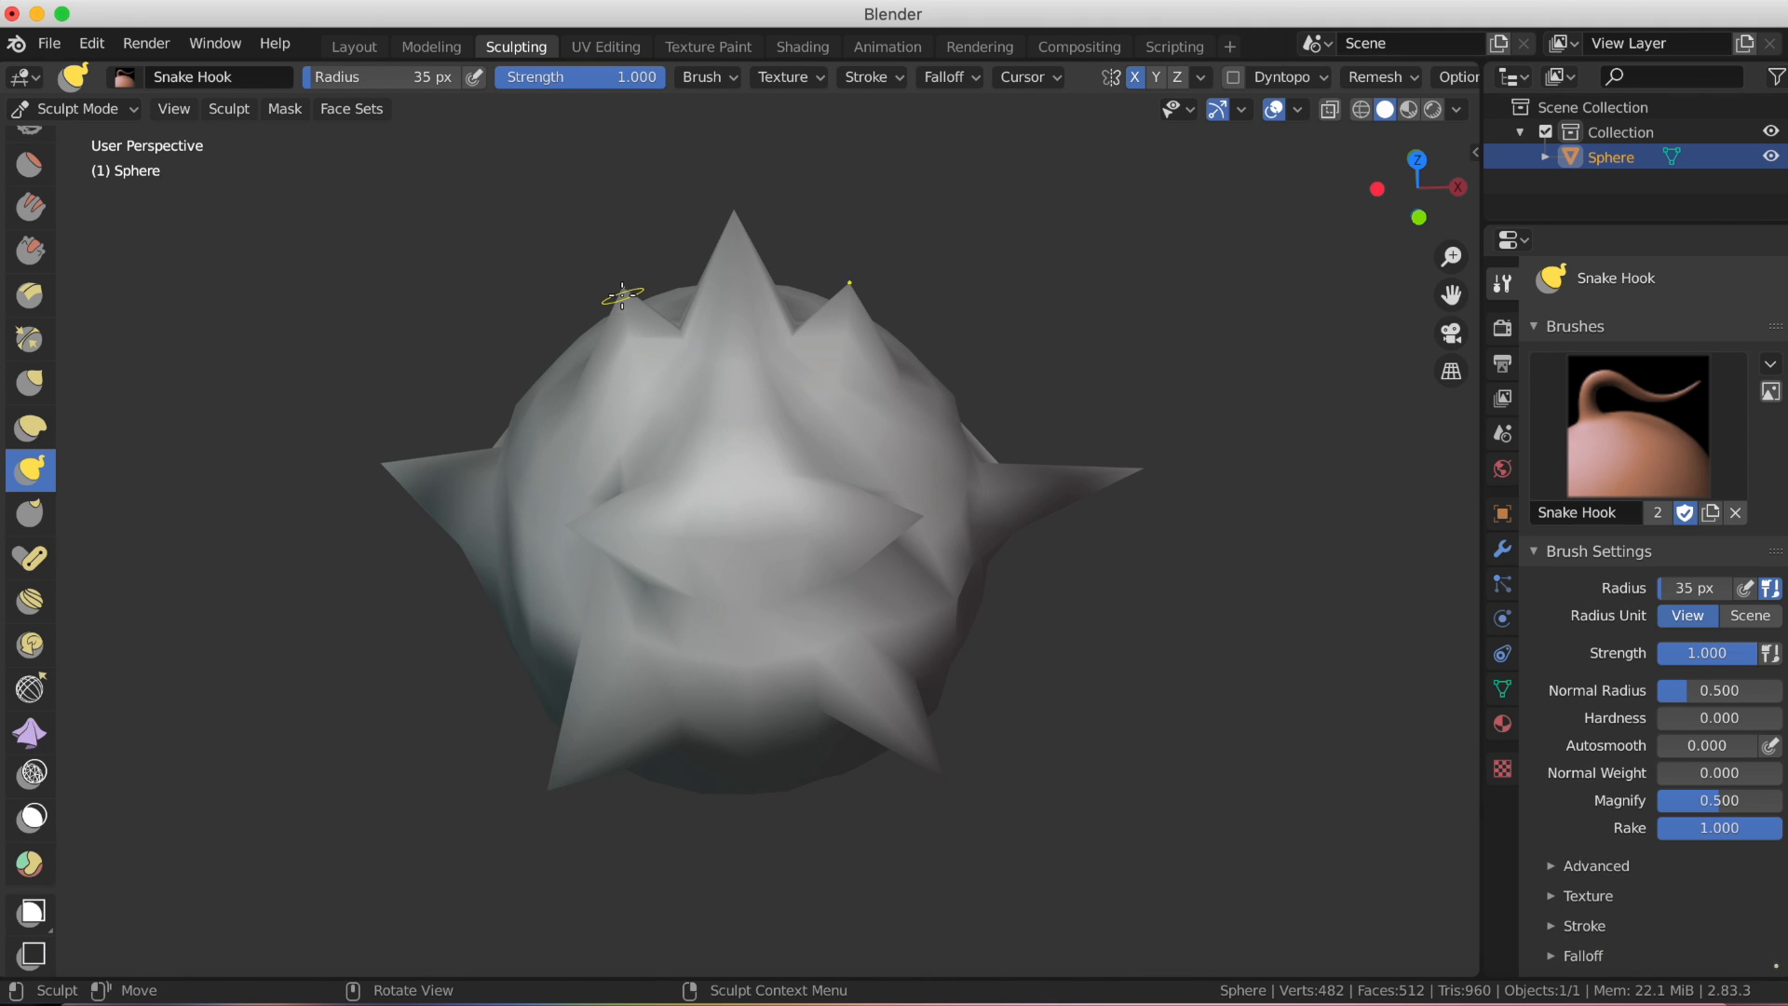
left_click_drag(621, 296, 689, 187)
mouse_move(816, 220)
left_mouse_down()
mouse_move(694, 167)
mouse_move(734, 172)
mouse_move(677, 172)
left_mouse_up()
middle_click_drag(222, 573, 230, 560)
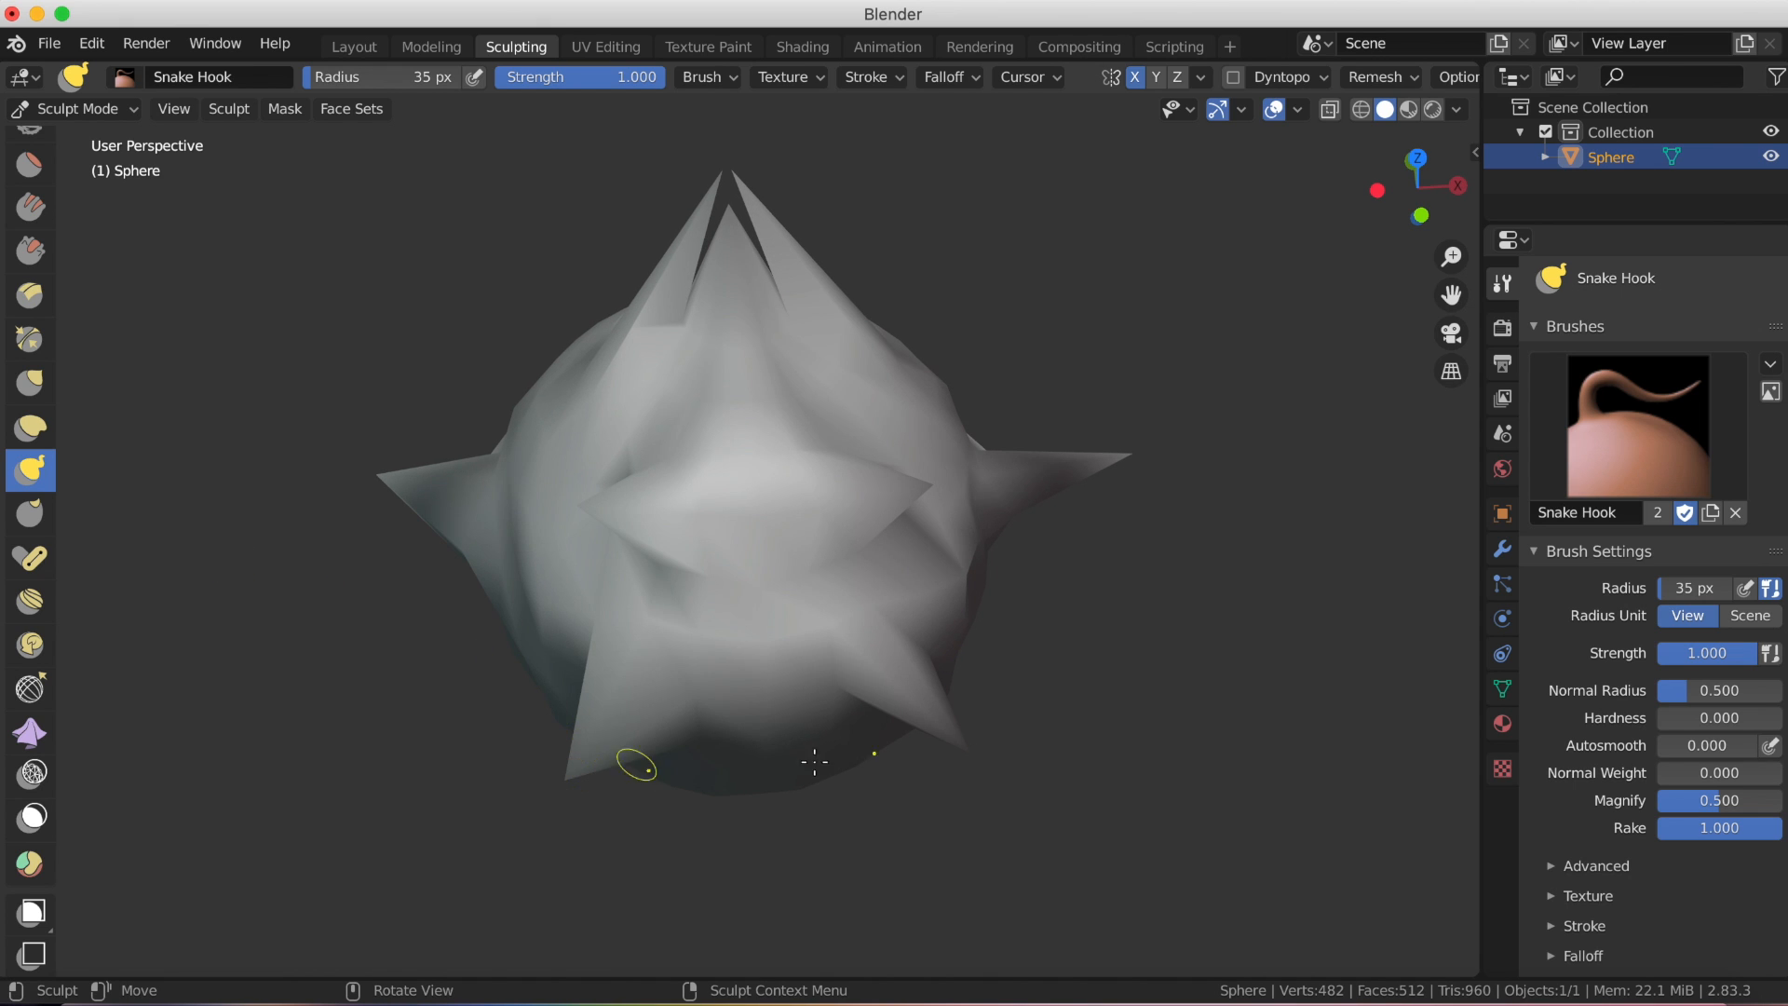
Lengthen the side and lower spikes with Snake Hook and pull a new central spike down from the sphere's underside.
mouse_move(965, 768)
left_mouse_down()
mouse_move(959, 743)
mouse_move(993, 779)
mouse_move(969, 801)
left_mouse_up()
left_click_drag(551, 787, 611, 802)
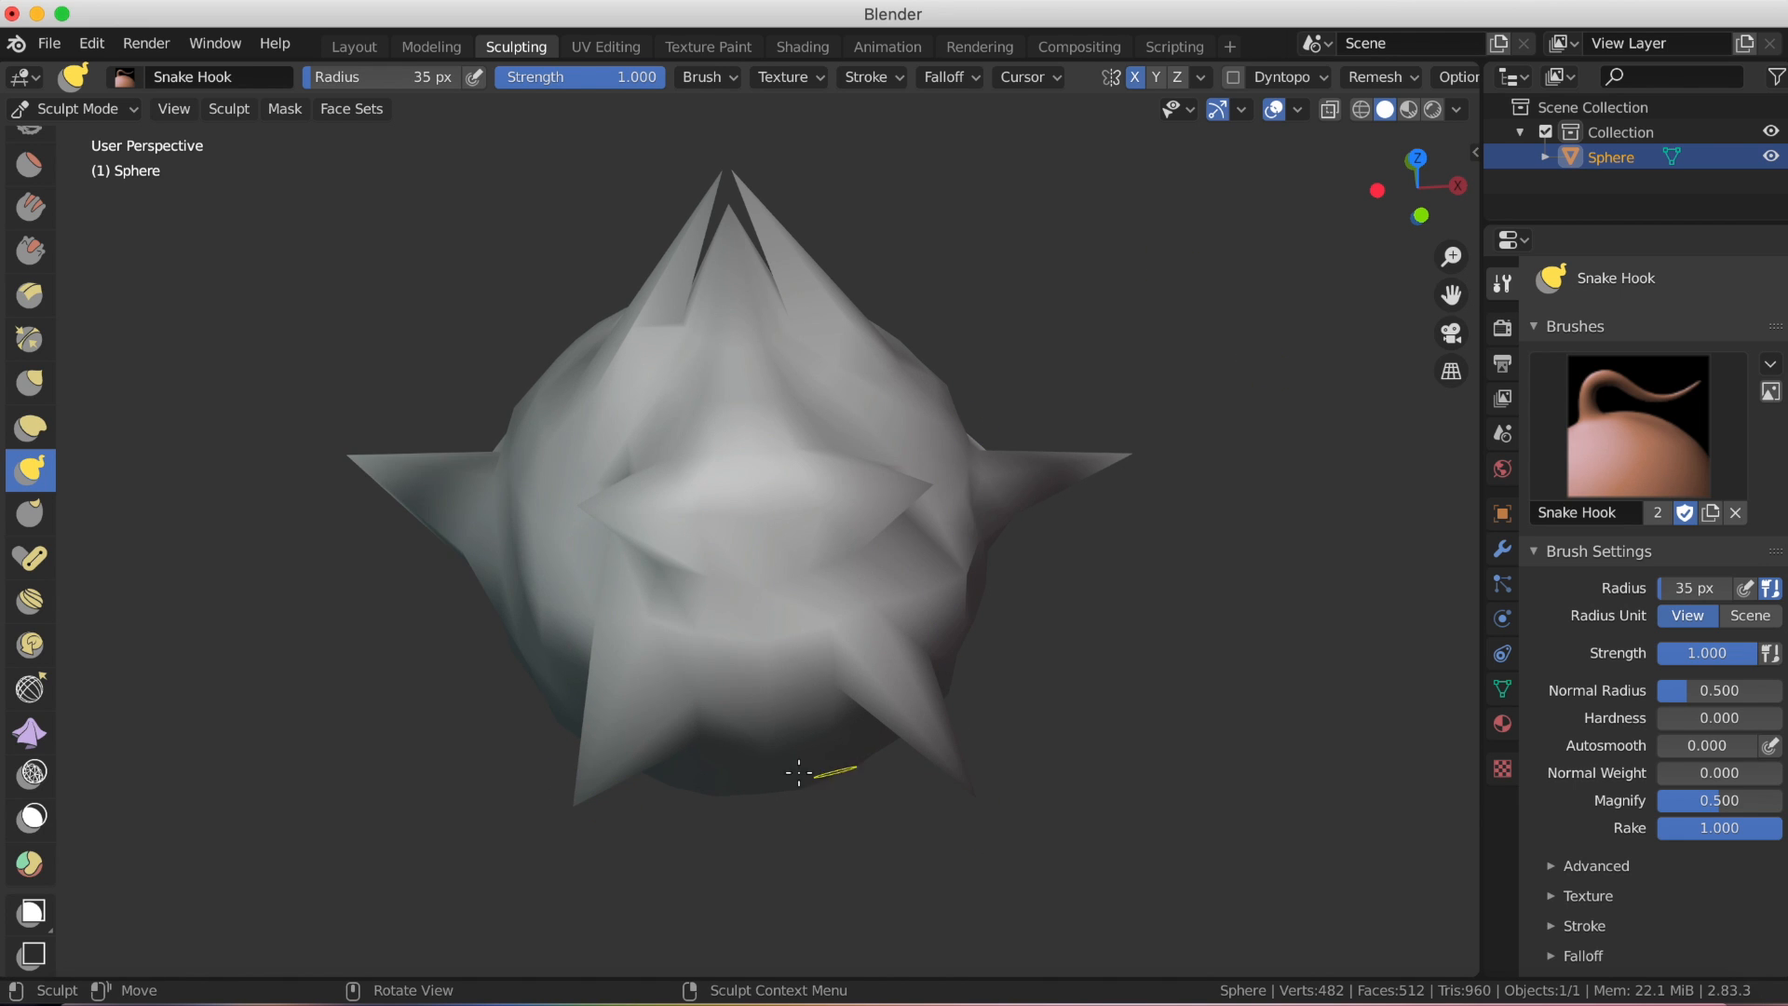
left_click_drag(759, 768, 736, 978)
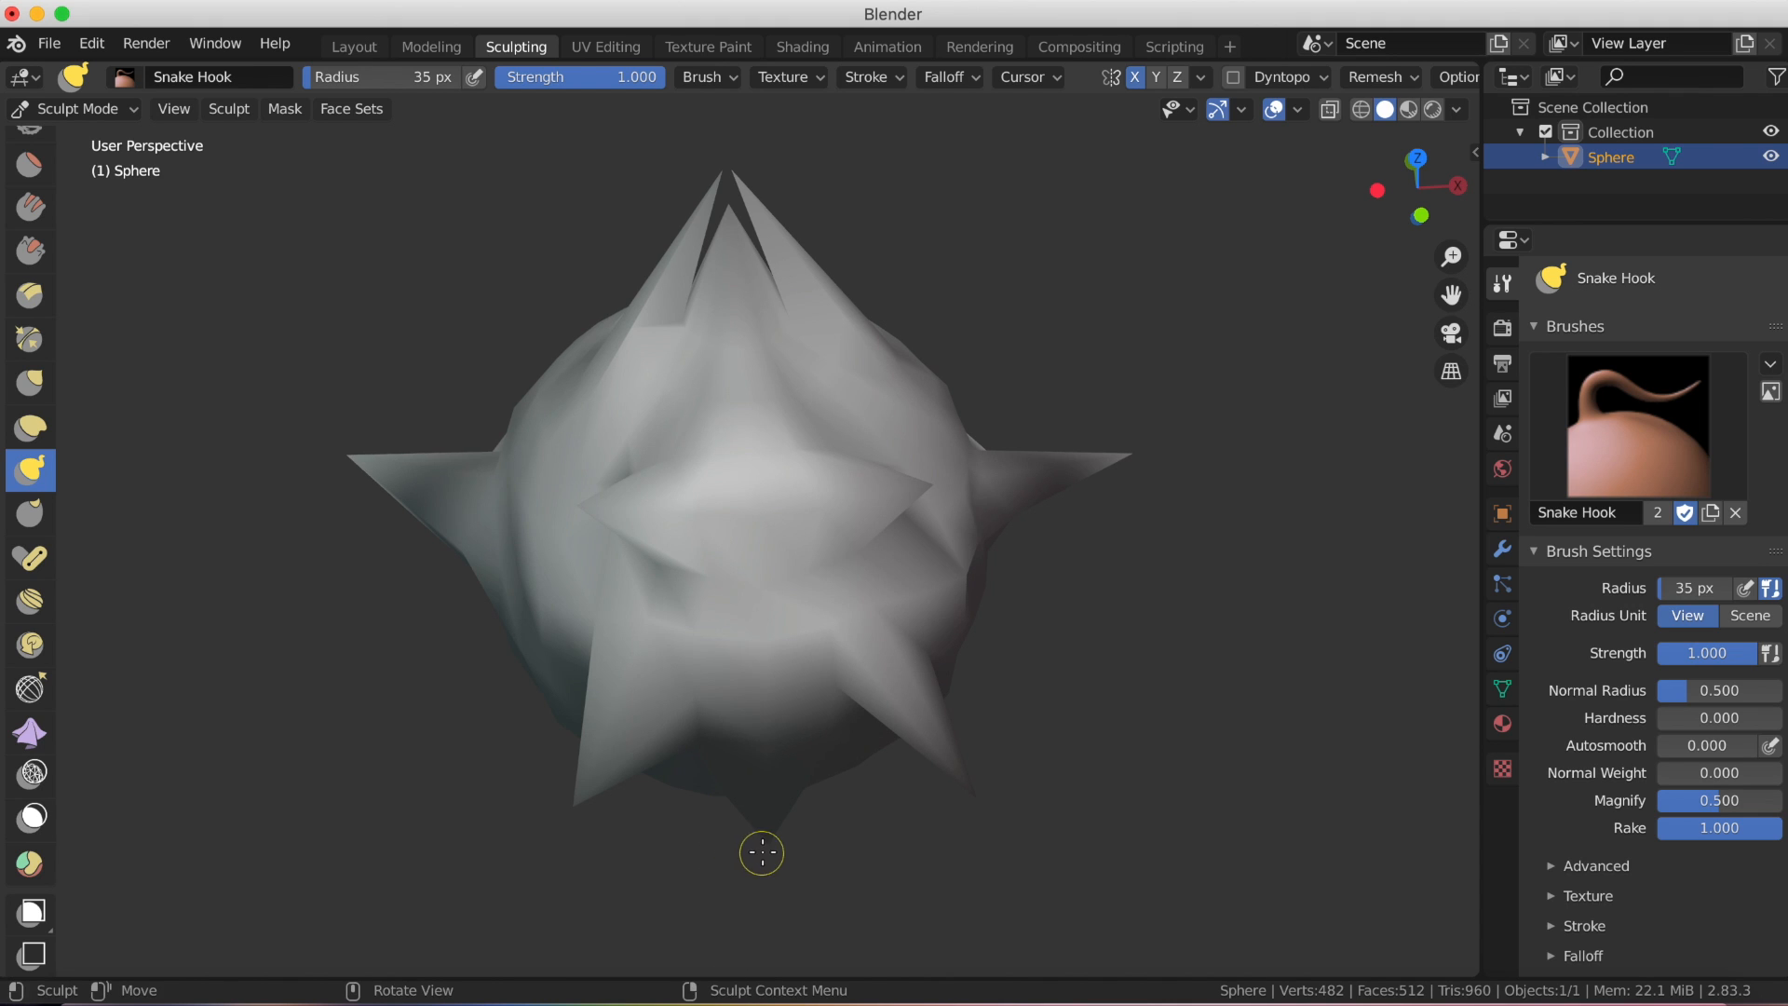
left_click_drag(761, 853, 776, 719)
middle_click_drag(749, 361, 728, 372)
left_click_drag(734, 372, 734, 358)
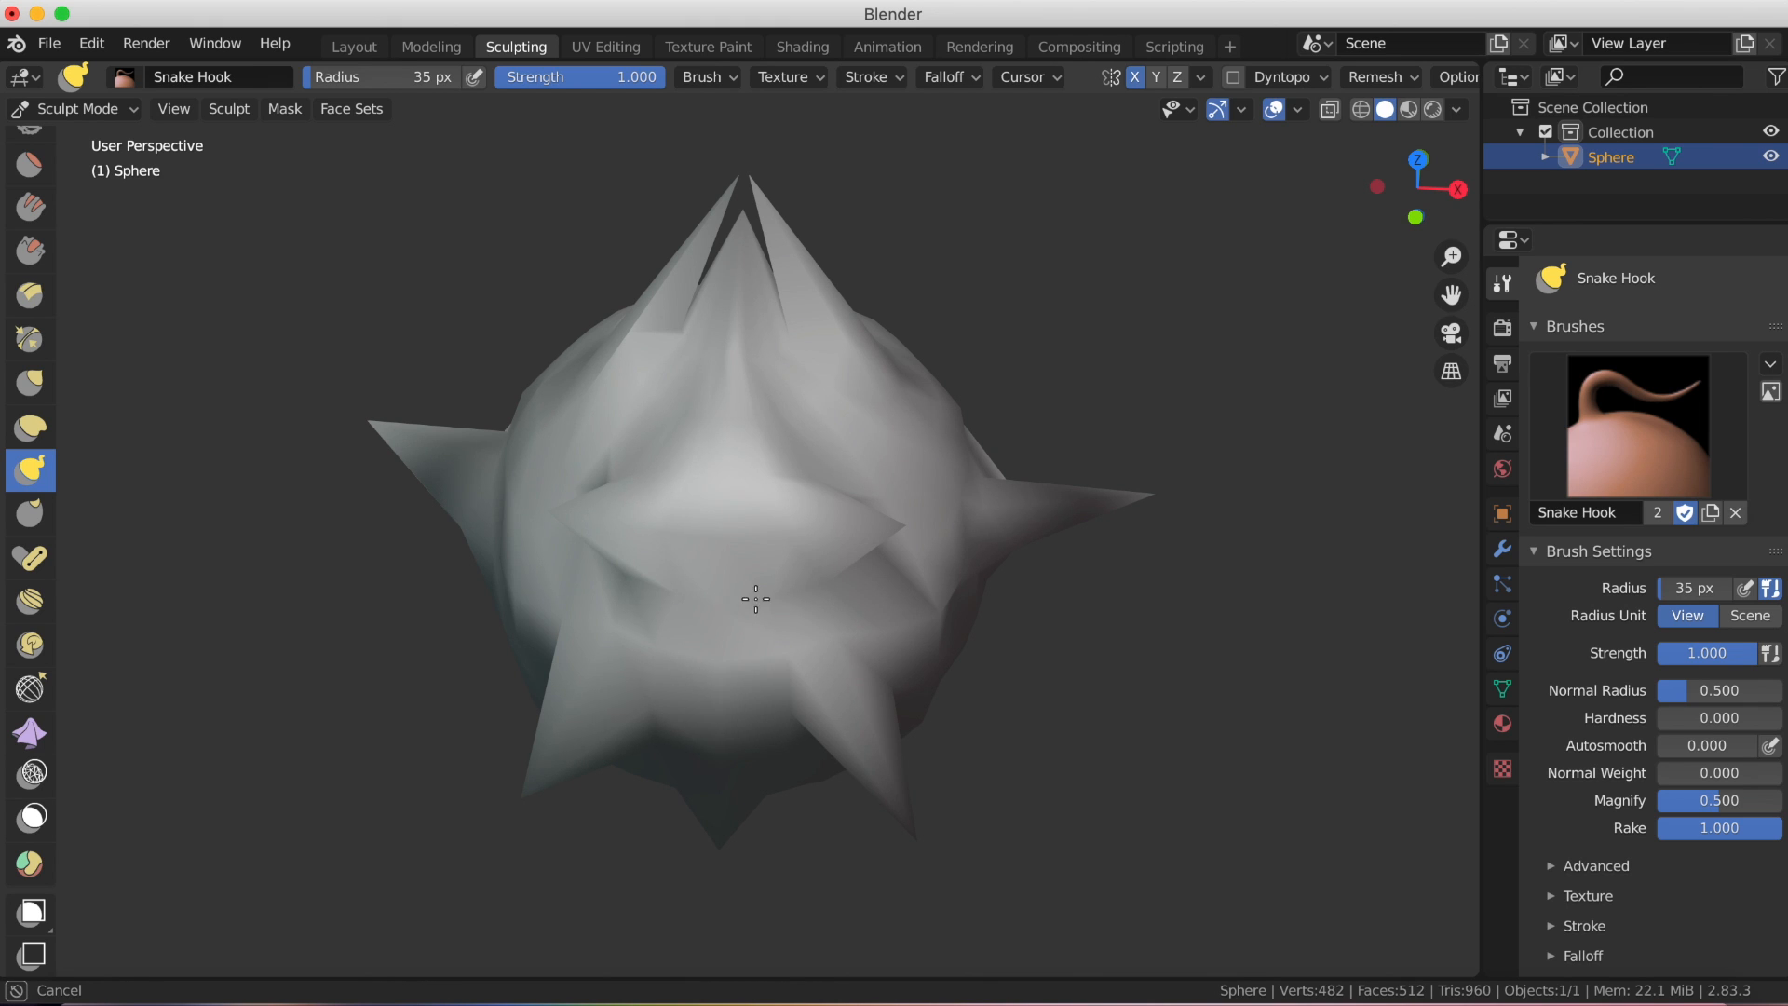
left_click_drag(756, 598, 779, 538)
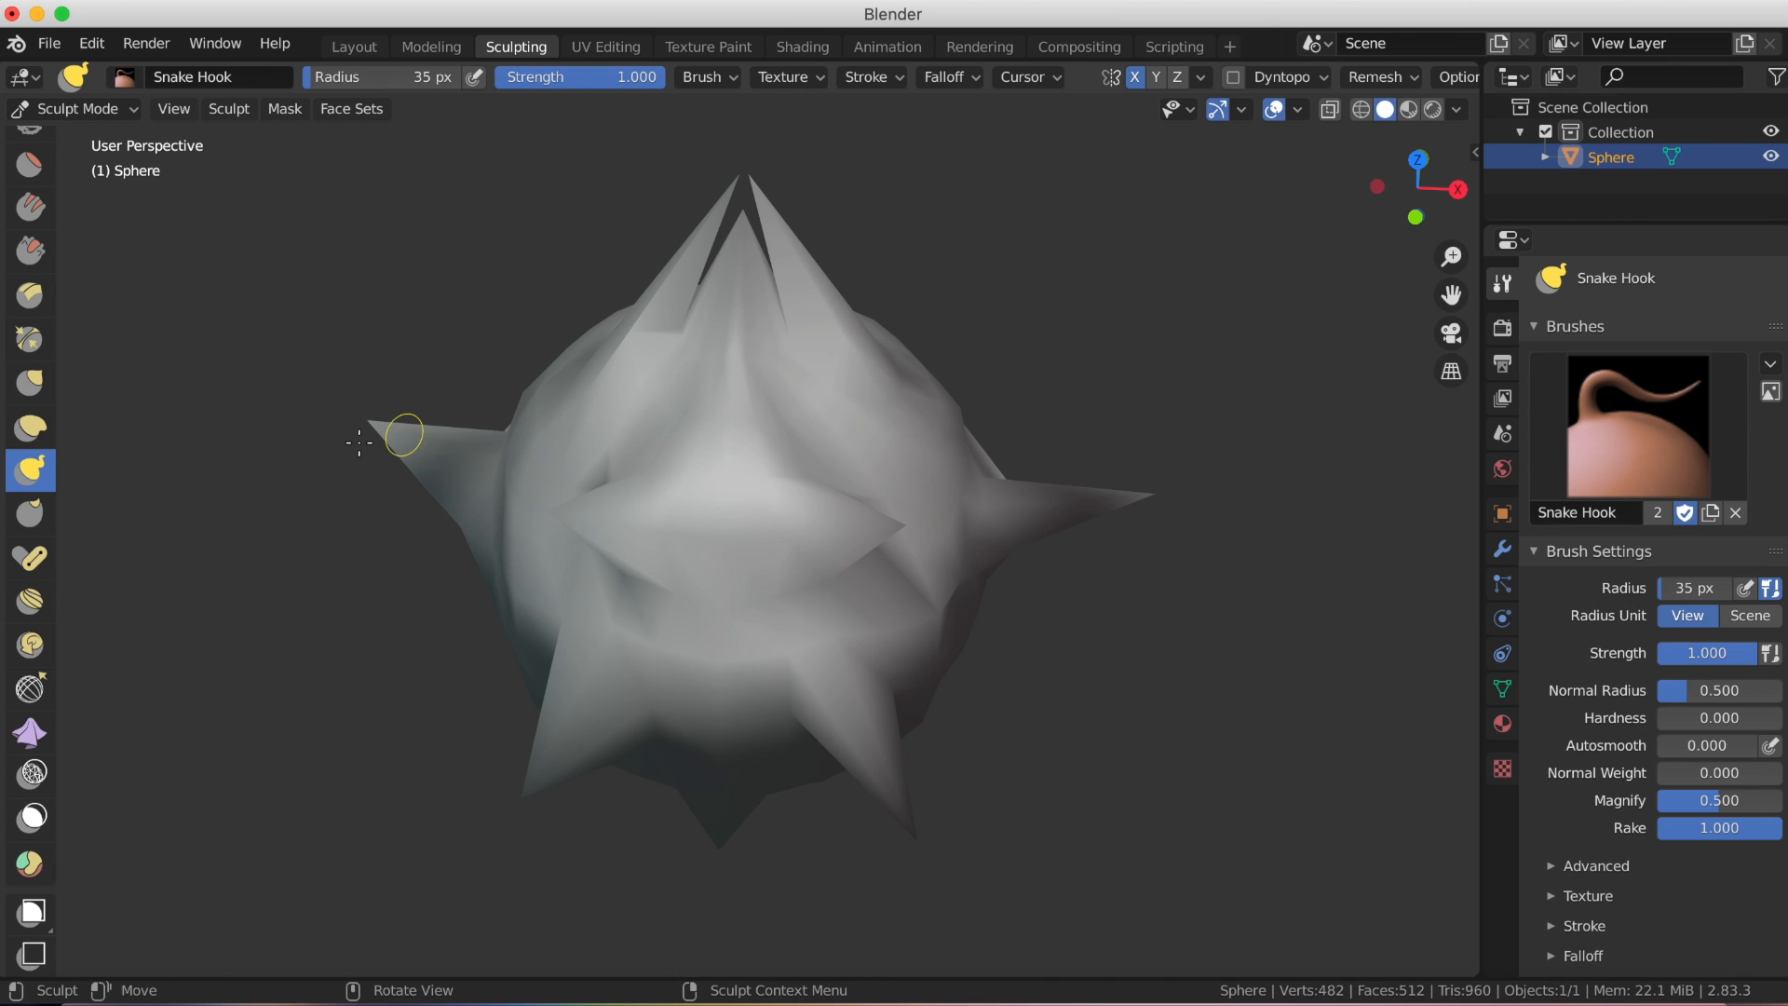
scroll(731, 501, "down", 1)
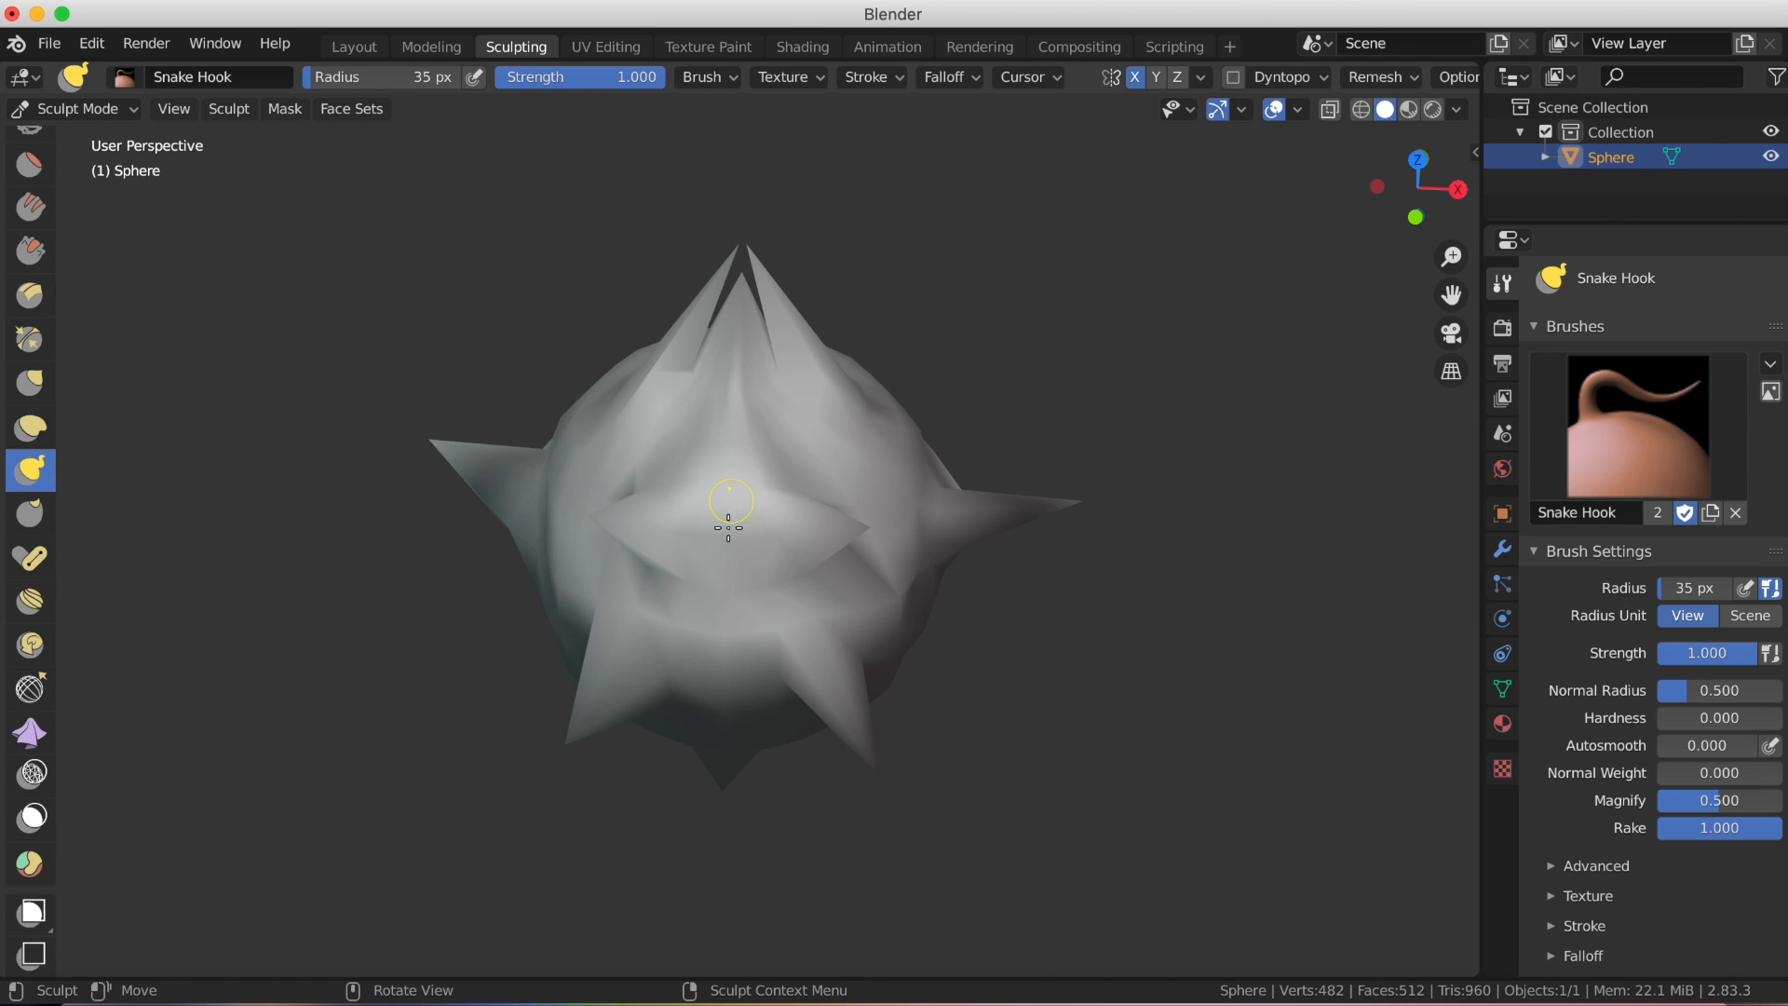
Flatten and shift the surface on the smooth back of the sphere with Thumb brush strokes.
left_click(30, 513)
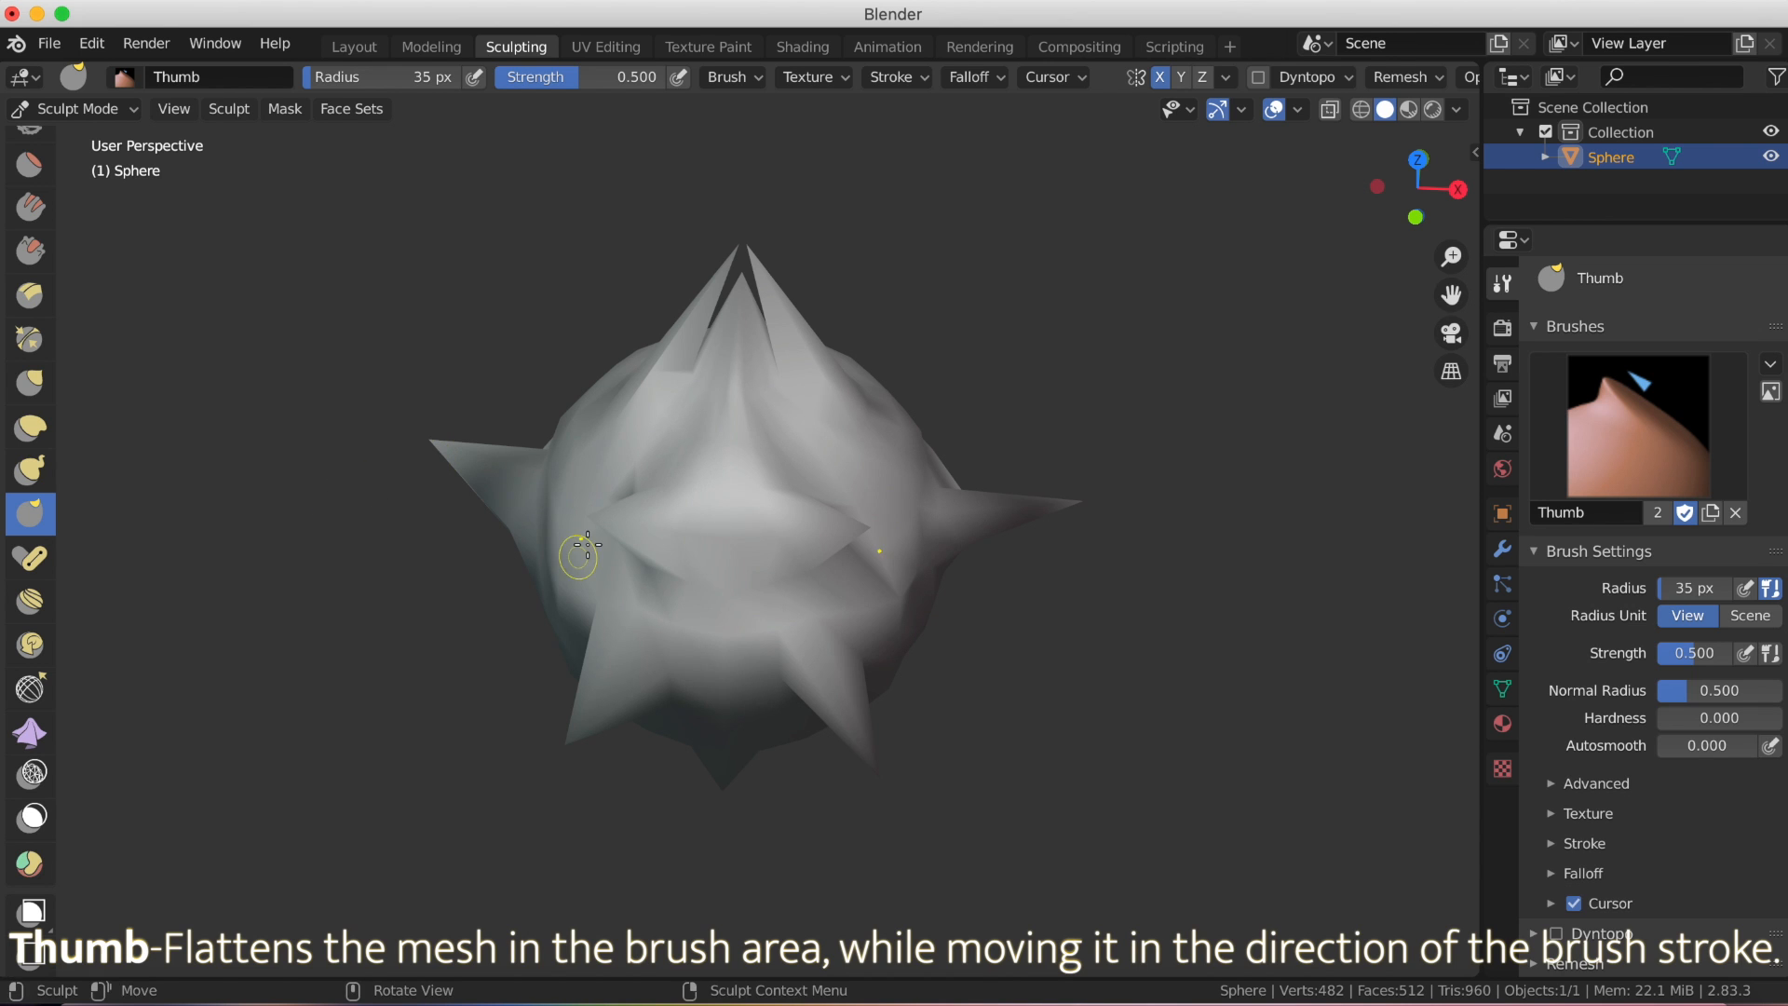
middle_click_drag(587, 547, 1125, 441)
left_click_drag(644, 540, 820, 526)
middle_click_drag(949, 536, 871, 540)
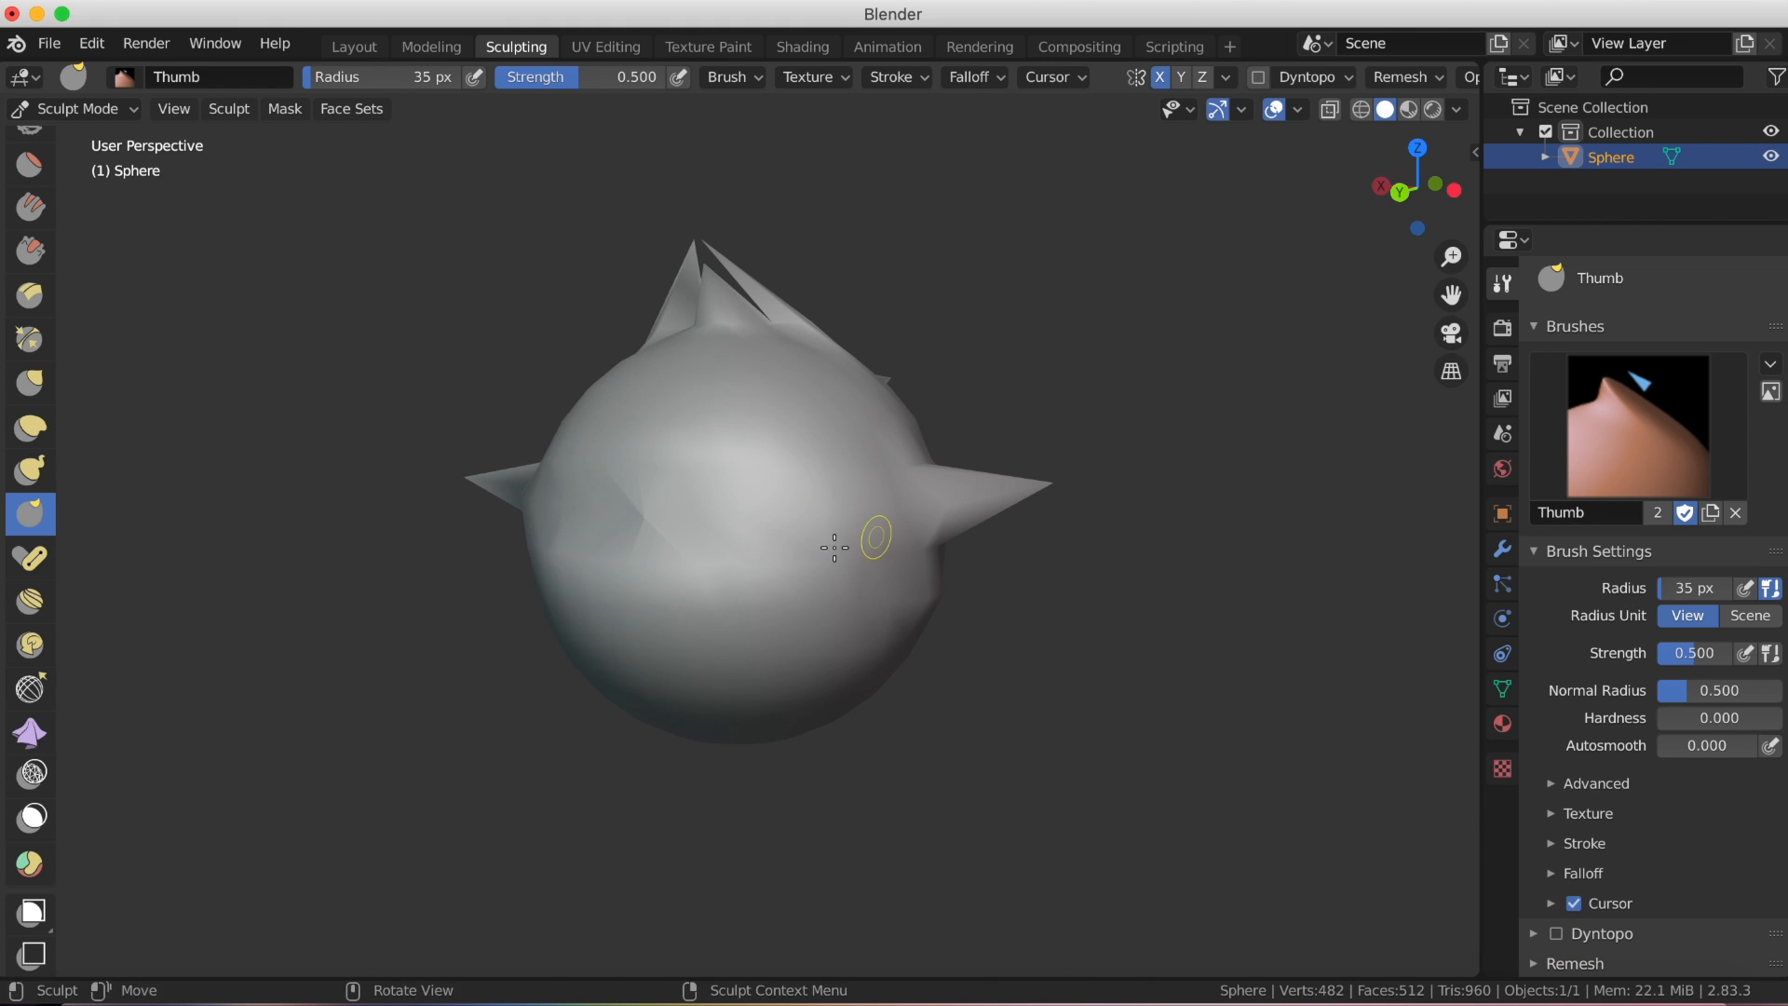
mouse_move(810, 570)
left_mouse_down()
mouse_move(761, 672)
mouse_move(770, 738)
mouse_move(798, 603)
left_mouse_up()
middle_click_drag(798, 603, 713, 624)
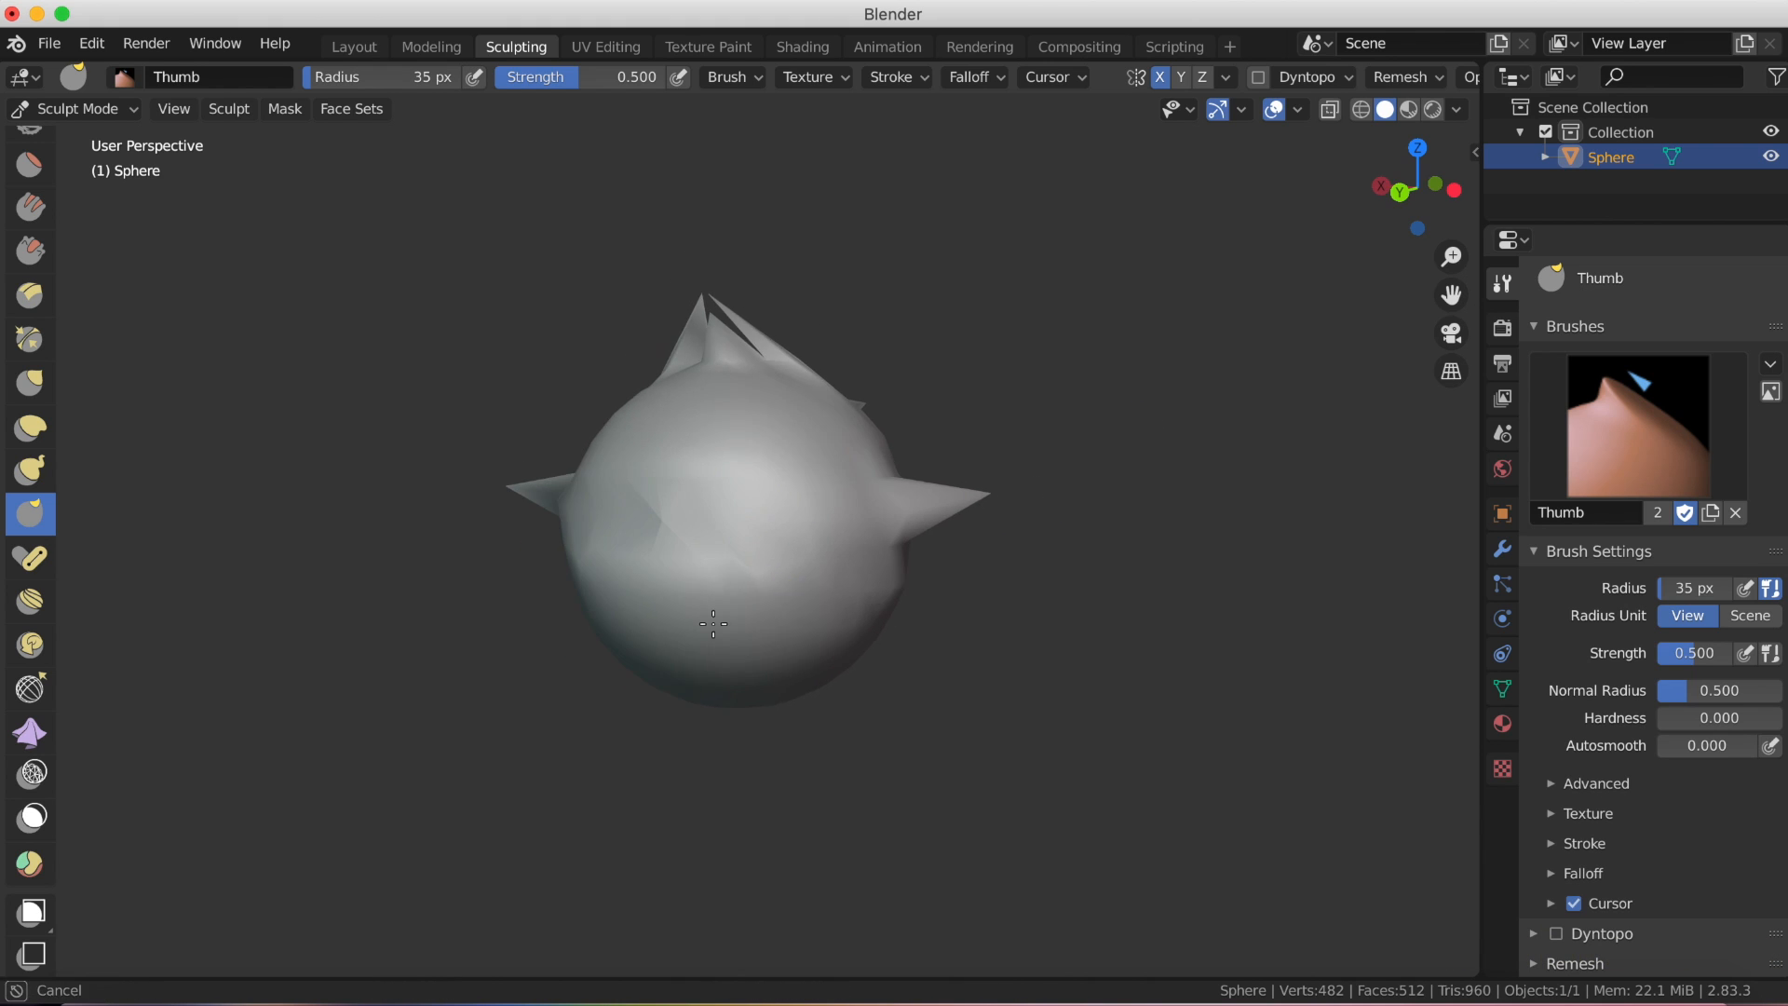
scroll(762, 596, "up", 2)
left_click_drag(753, 610, 714, 593)
mouse_move(864, 535)
middle_mouse_down()
mouse_move(866, 518)
mouse_move(439, 511)
mouse_move(499, 699)
middle_mouse_up()
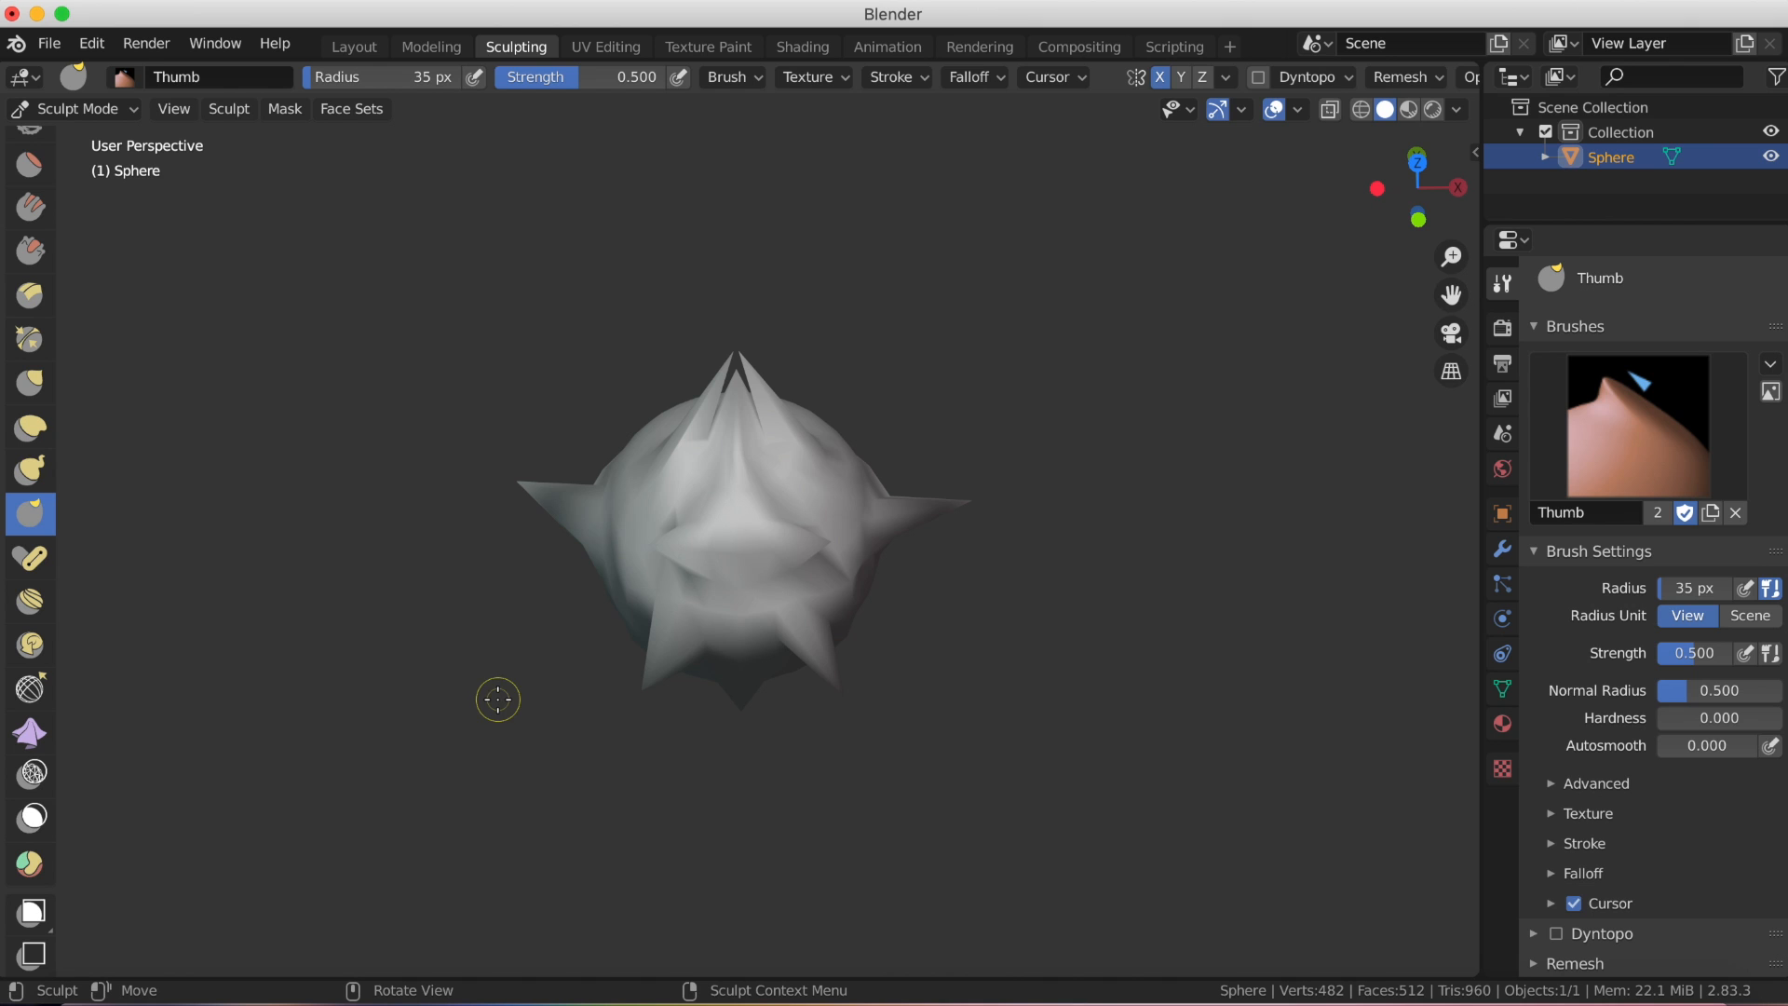
Bend the front bulge and the spikes at the top of the sphere with the Pose brush.
left_click(37, 559)
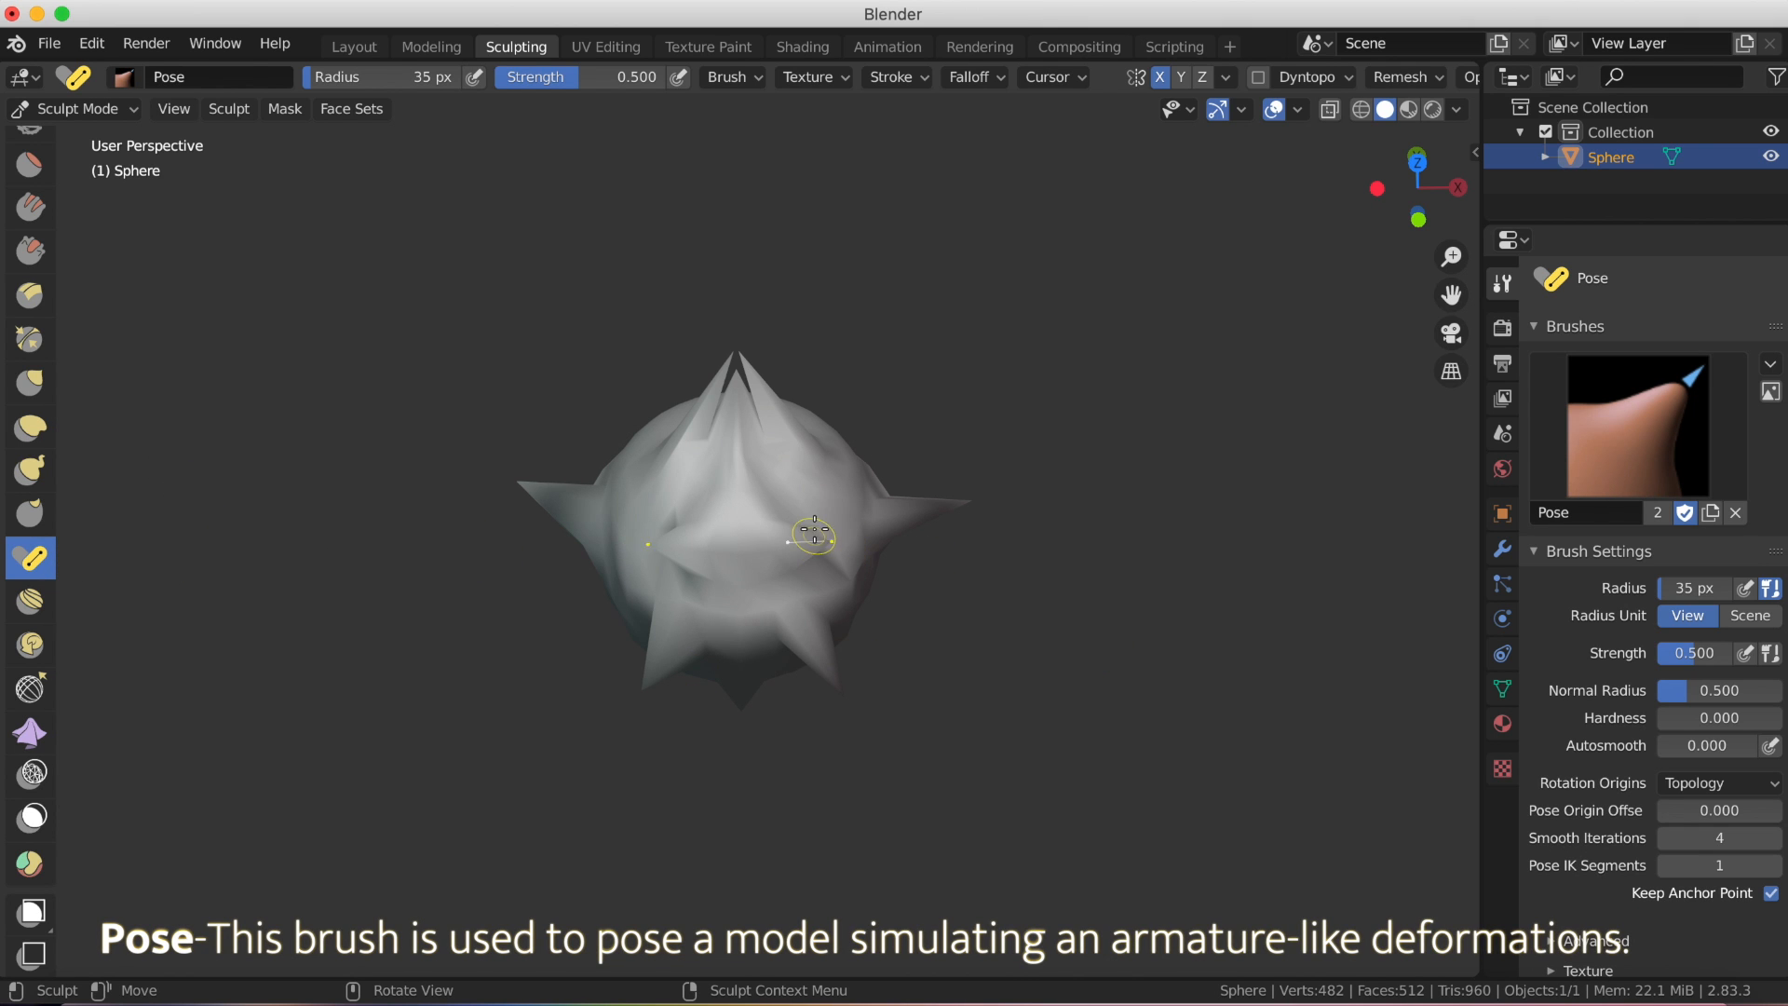
scroll(1018, 484, "up", 4)
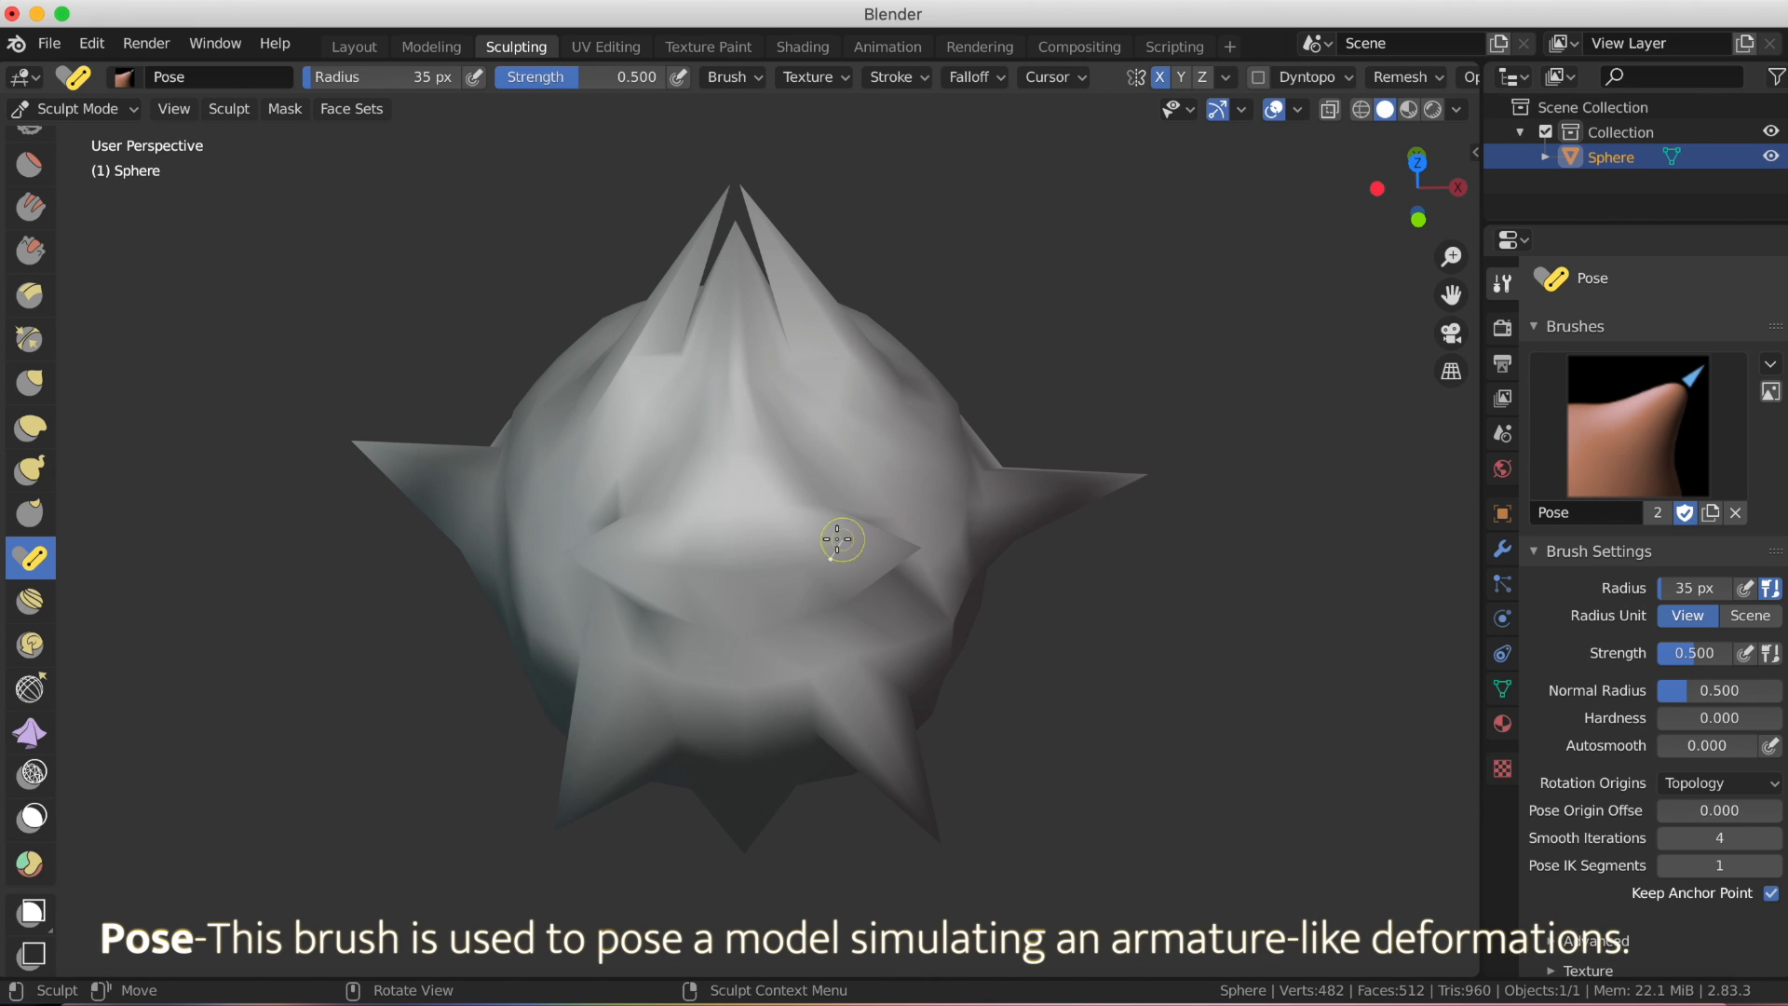
left_click_drag(686, 559, 574, 559)
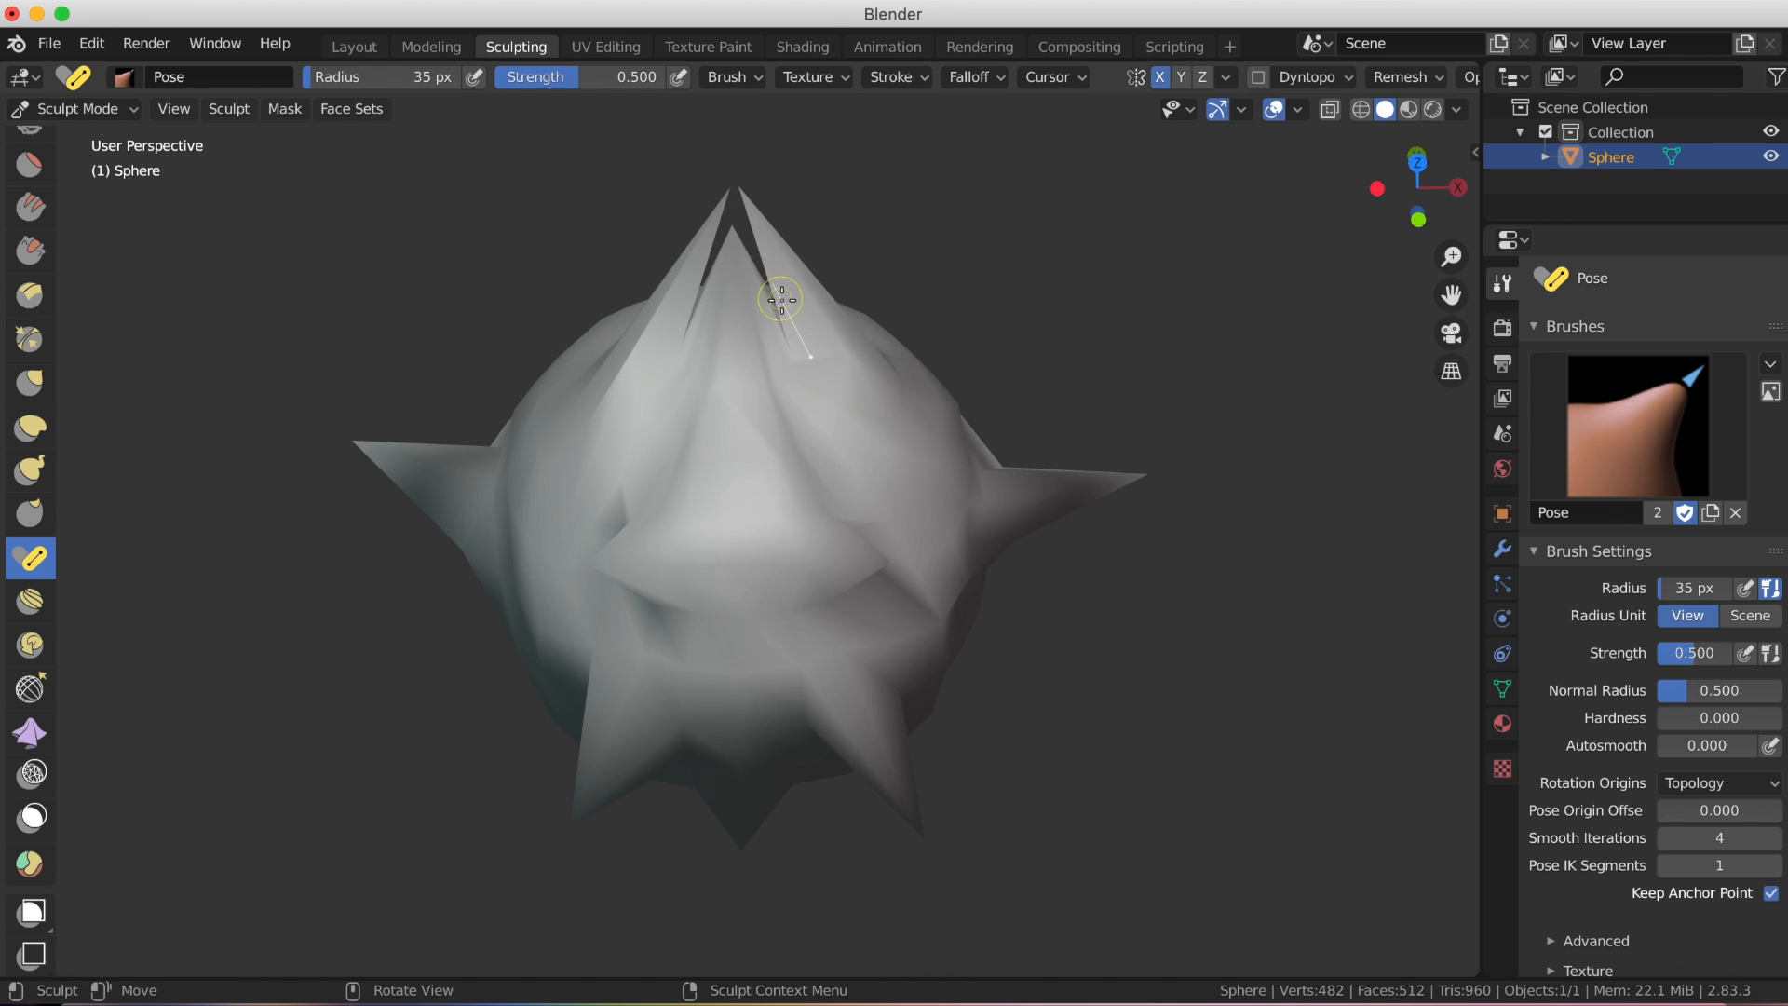
mouse_move(779, 296)
left_mouse_down()
mouse_move(950, 276)
mouse_move(1025, 296)
mouse_move(446, 325)
mouse_move(1102, 336)
mouse_move(793, 308)
mouse_move(770, 288)
mouse_move(852, 317)
left_mouse_up()
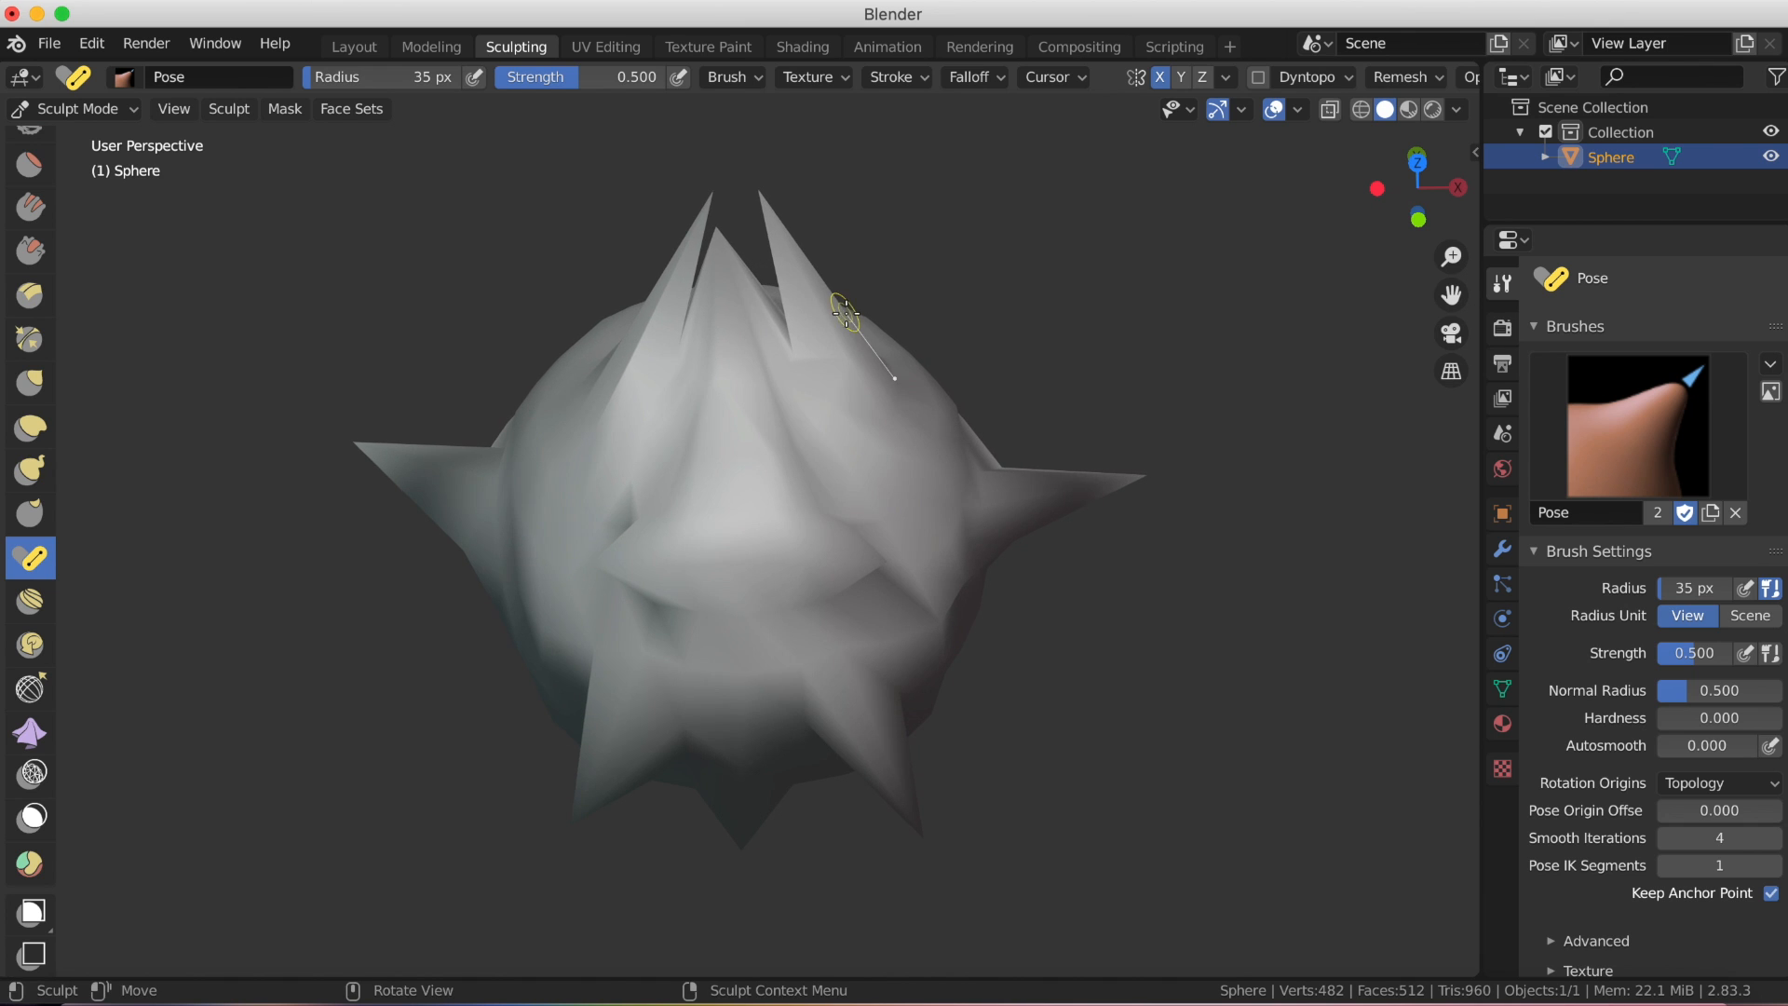
left_click_drag(713, 287, 745, 274)
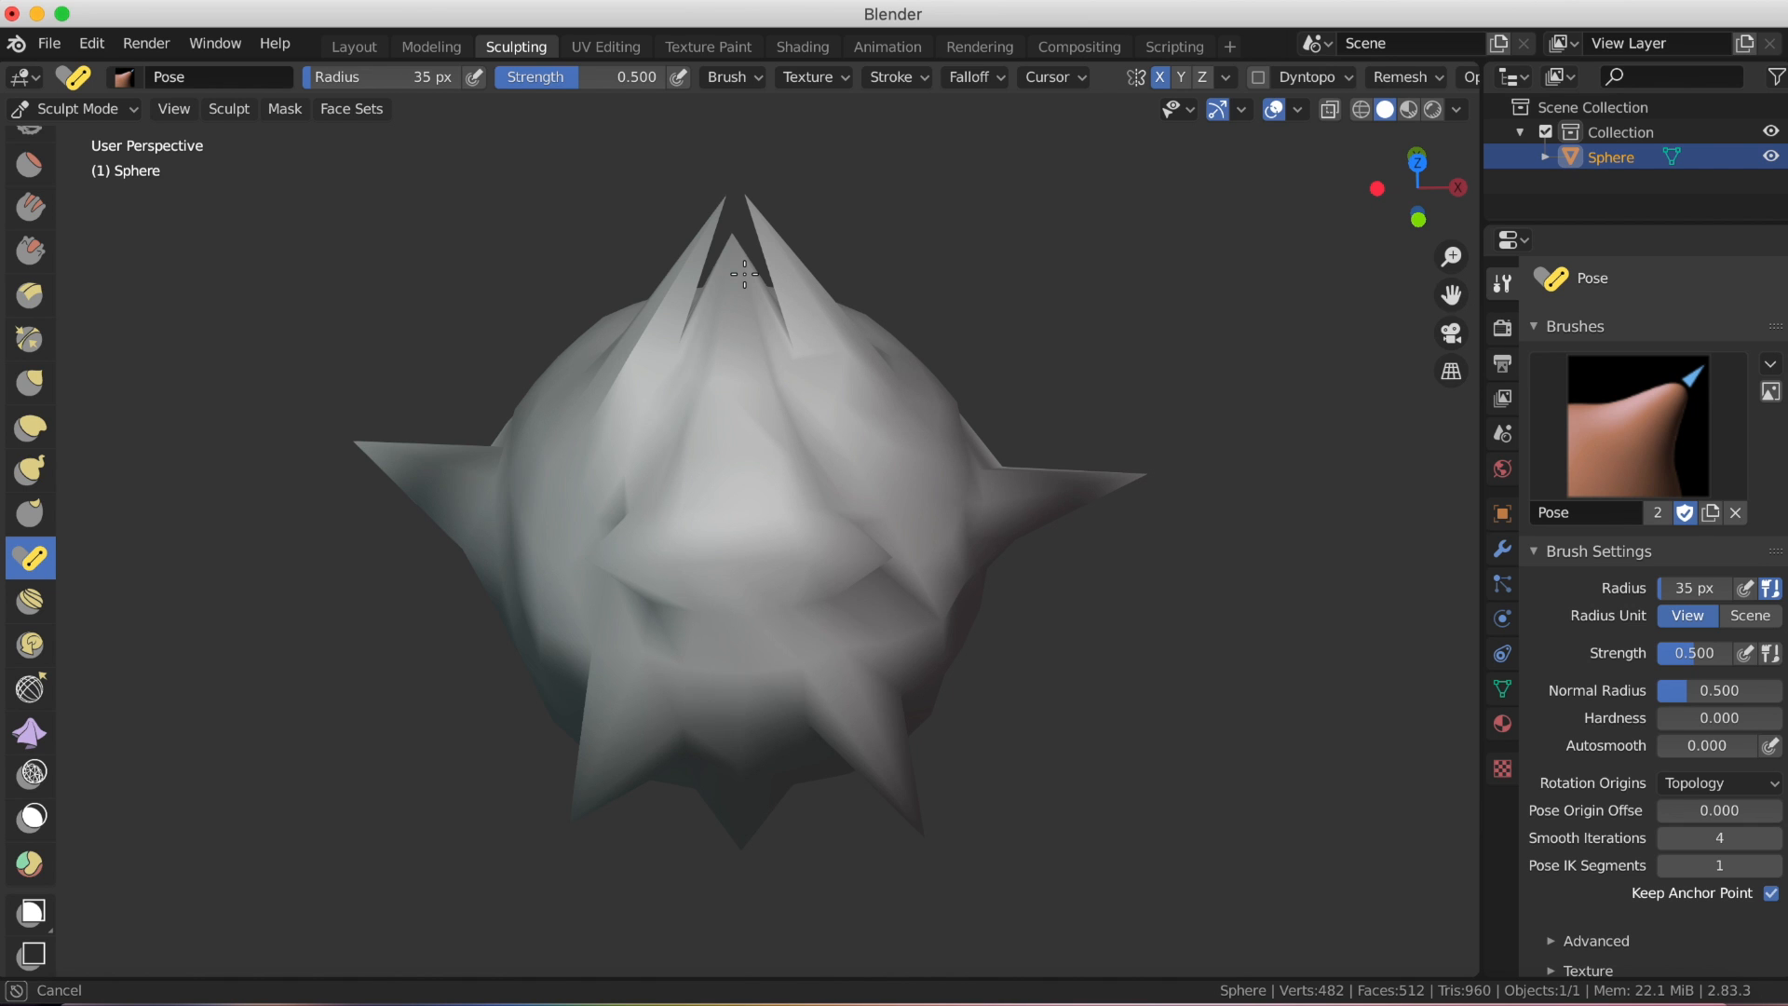
left_click_drag(747, 273, 56, 558)
Stroke the surface below the front bulge with the Nudge brush and set its strength to 0.742.
scroll(53, 652, "down", 6)
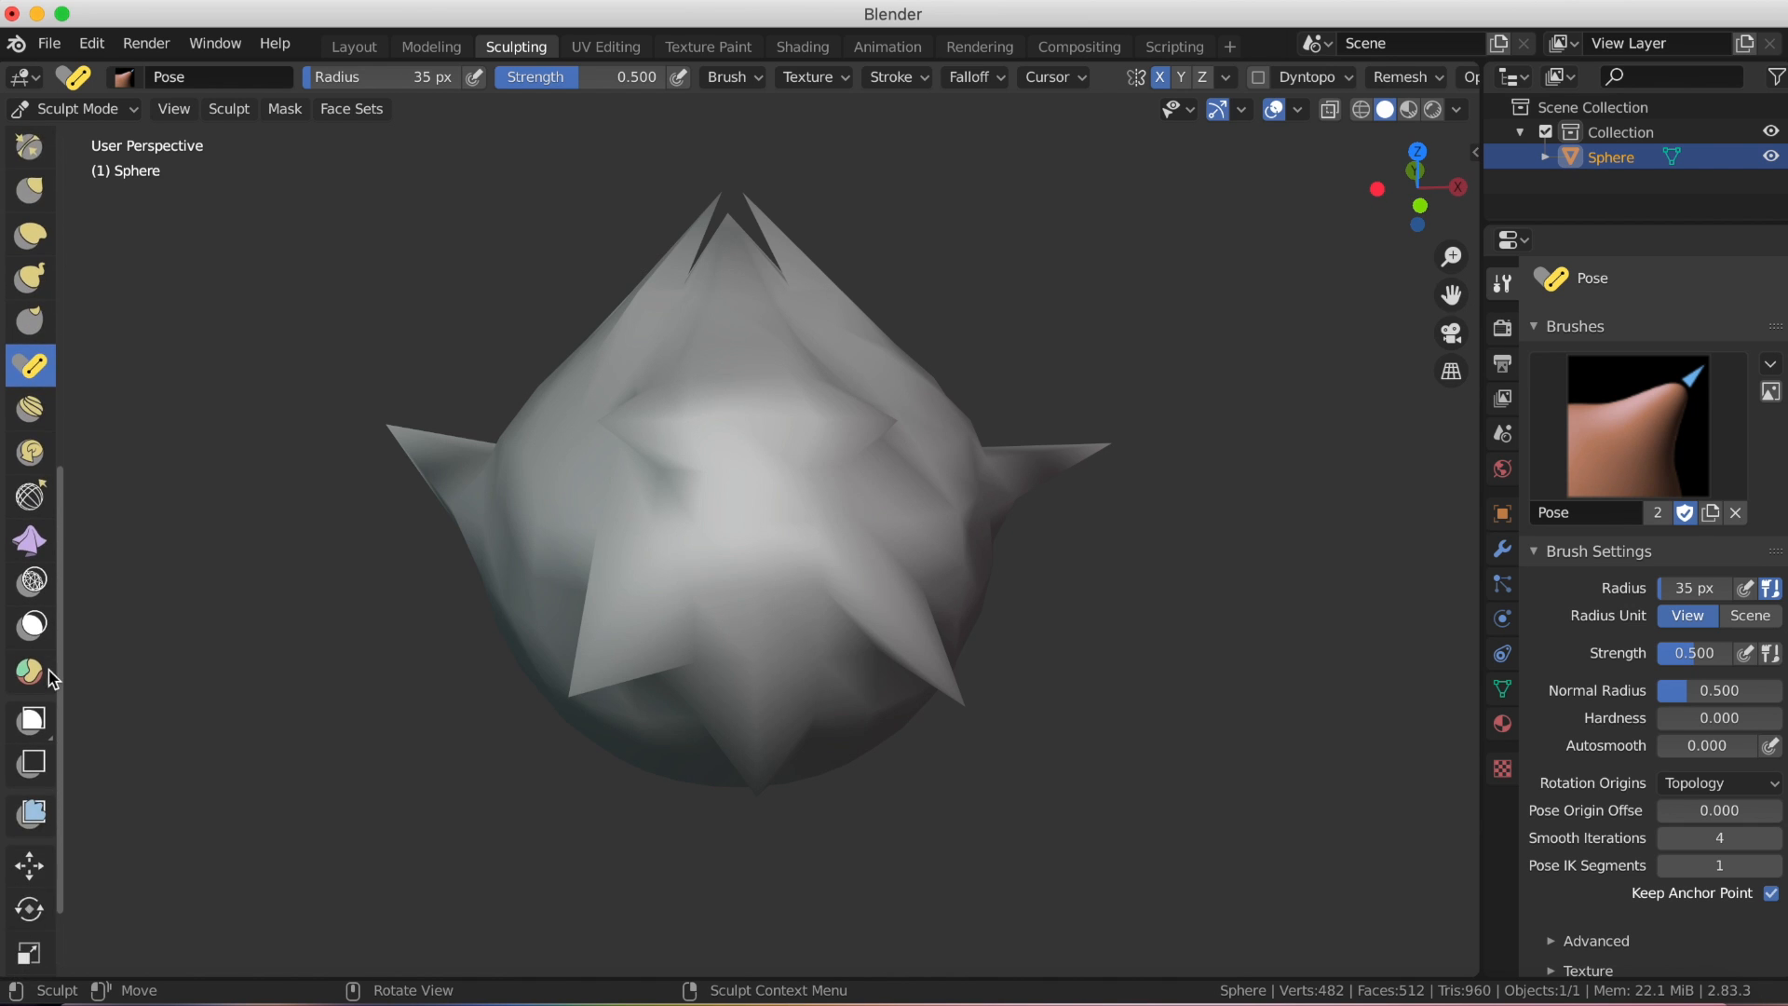
scroll(53, 695, "down", 1)
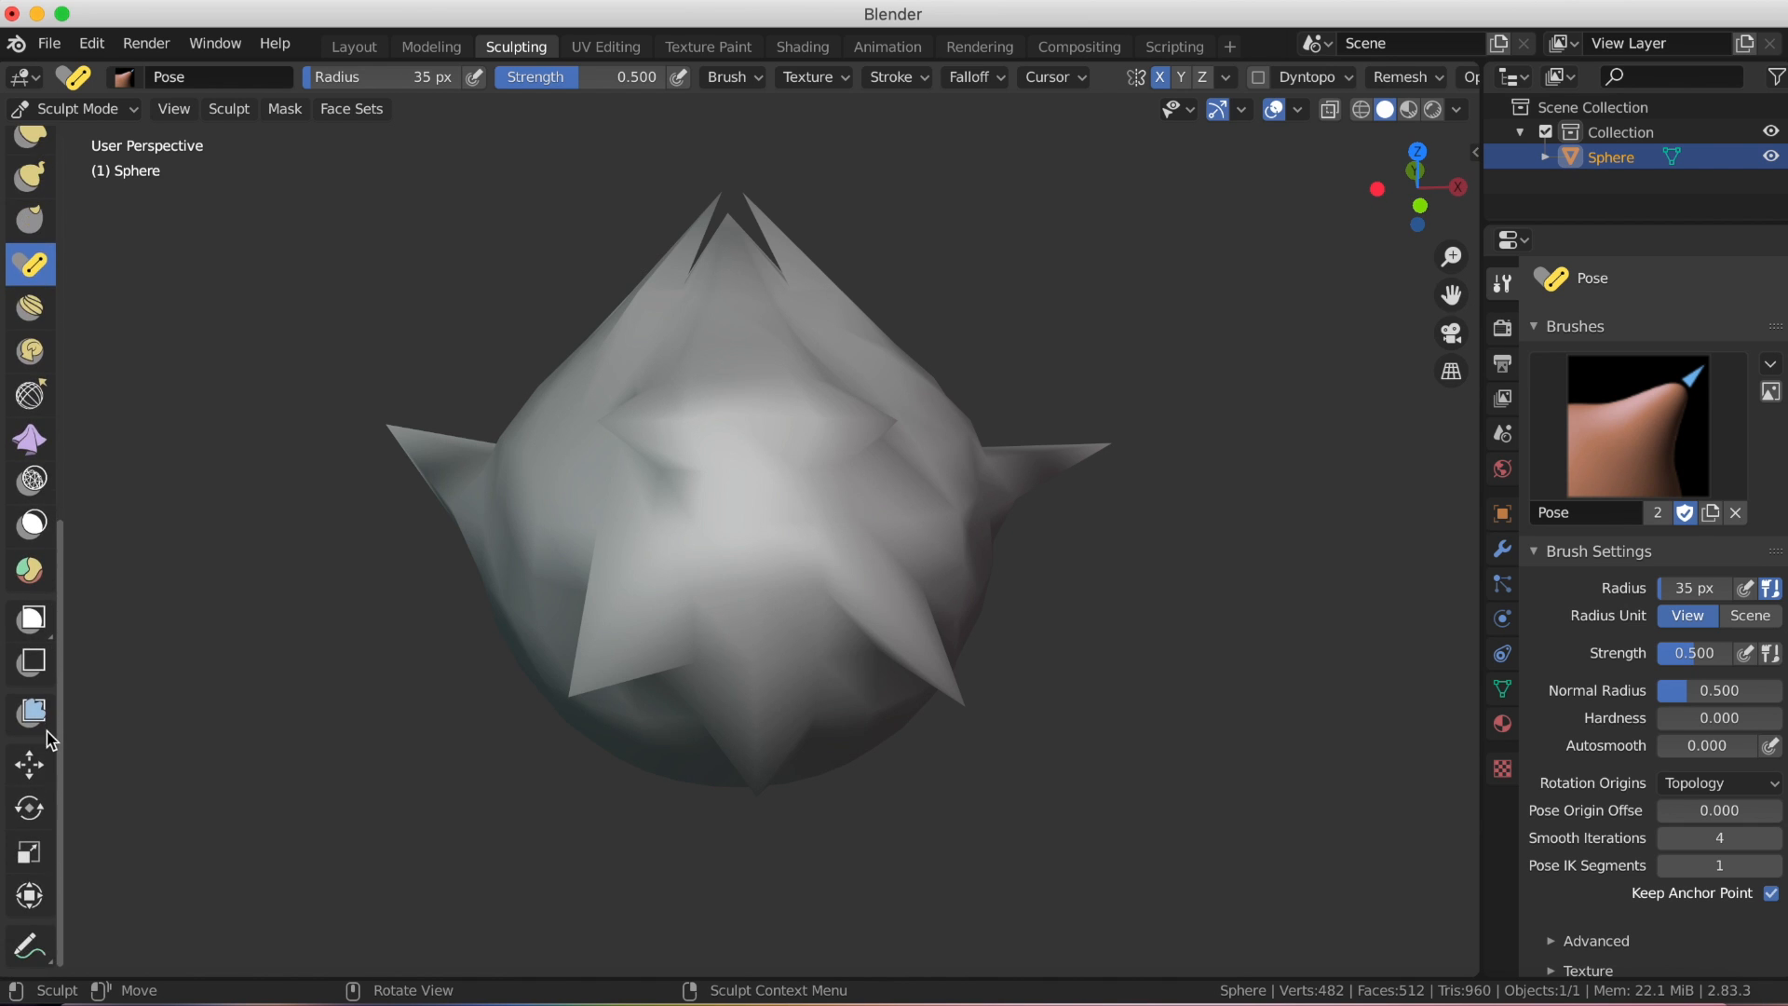
left_click(31, 307)
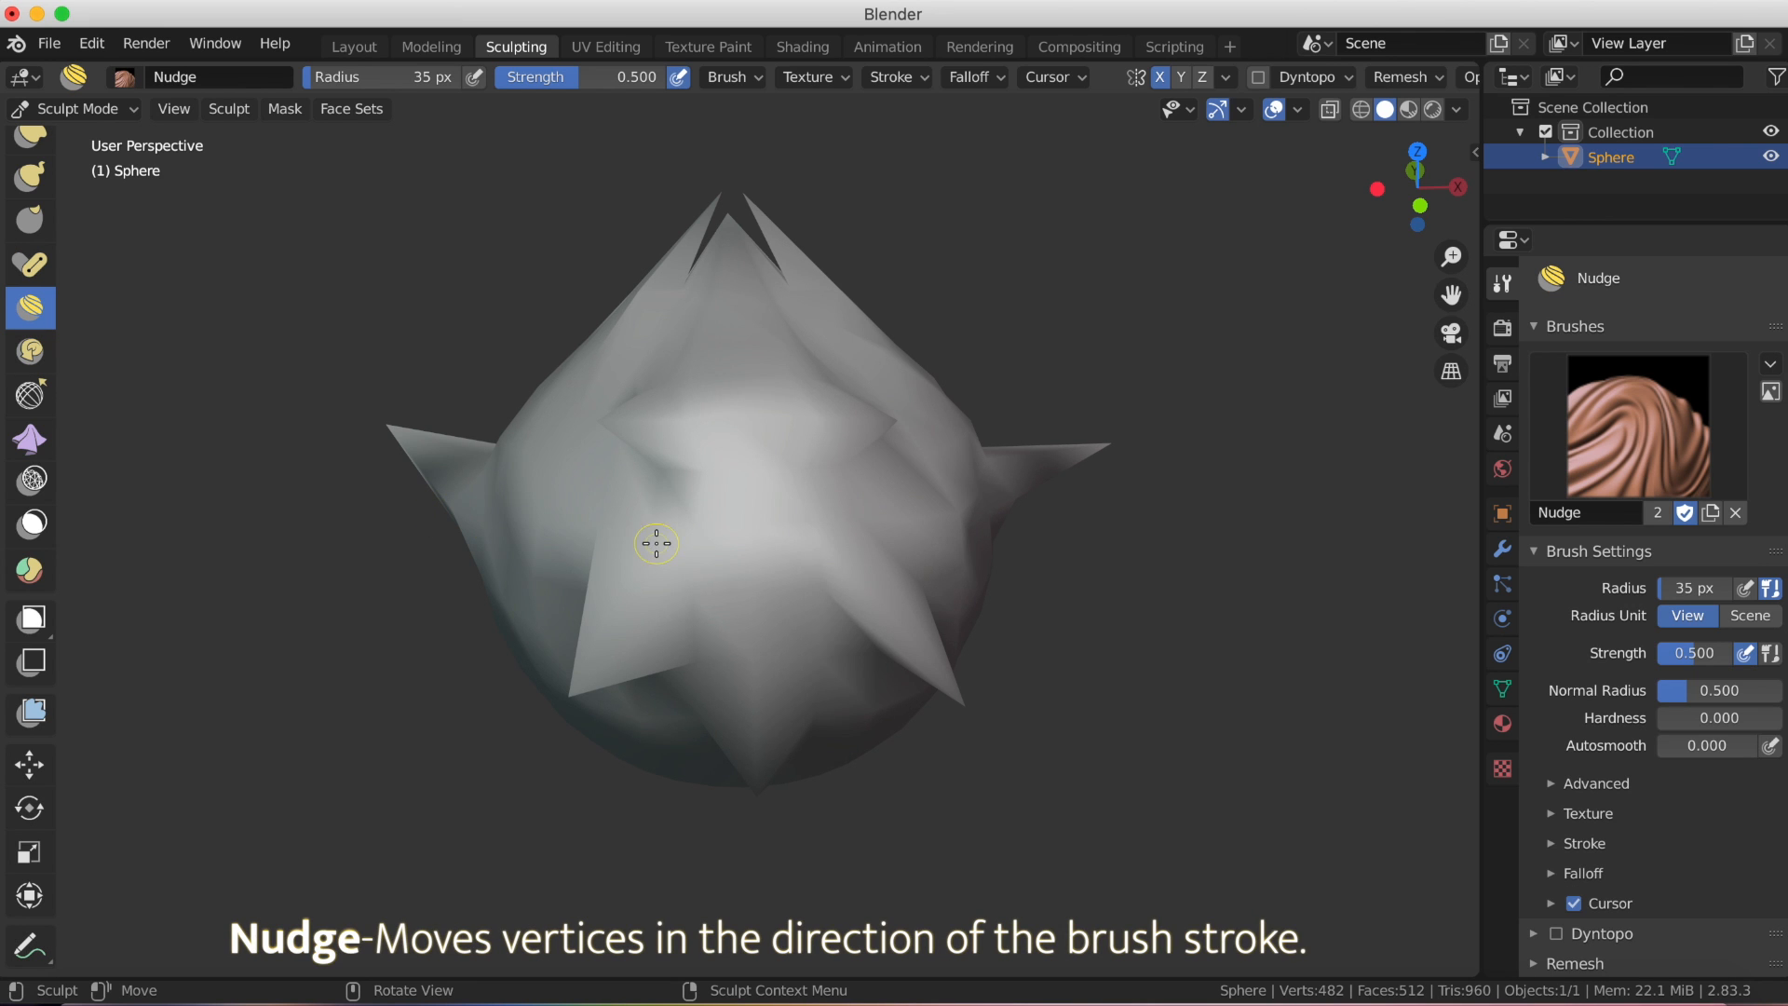
left_click_drag(655, 540, 718, 532)
left_click_drag(688, 600, 689, 590)
middle_click_drag(818, 557, 900, 561)
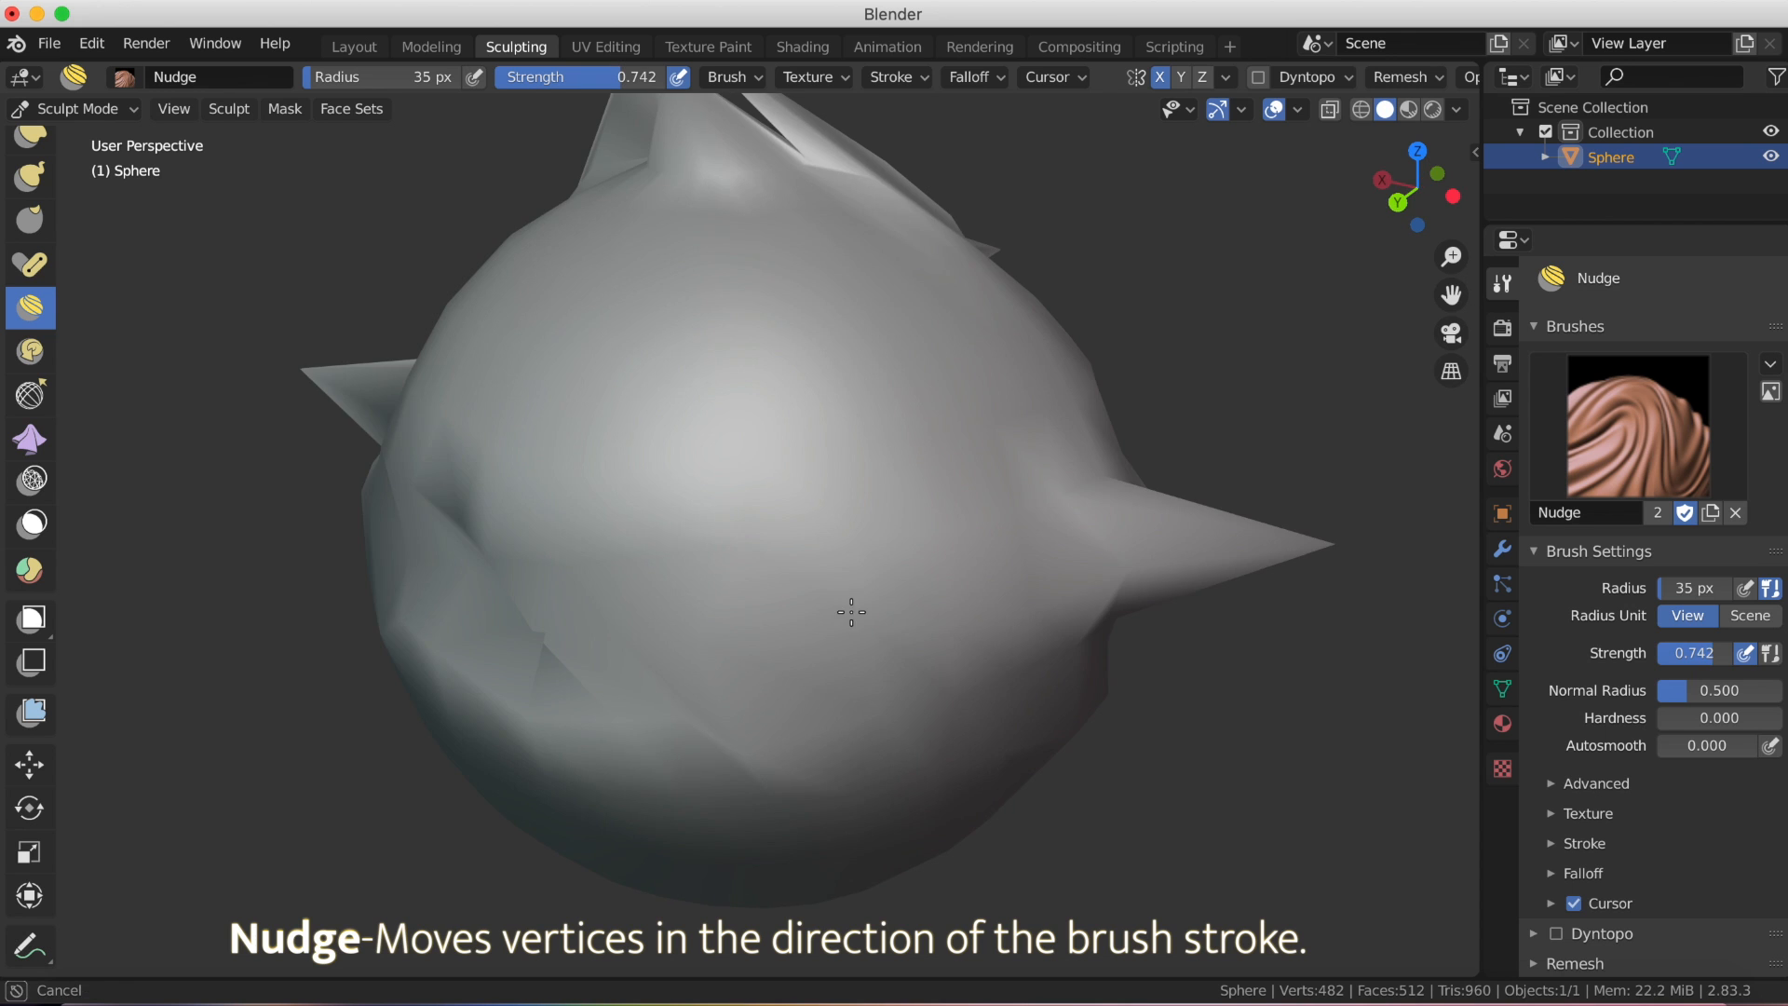
mouse_move(851, 612)
middle_mouse_down()
mouse_move(918, 571)
mouse_move(651, 531)
mouse_move(591, 571)
mouse_move(685, 588)
middle_mouse_up()
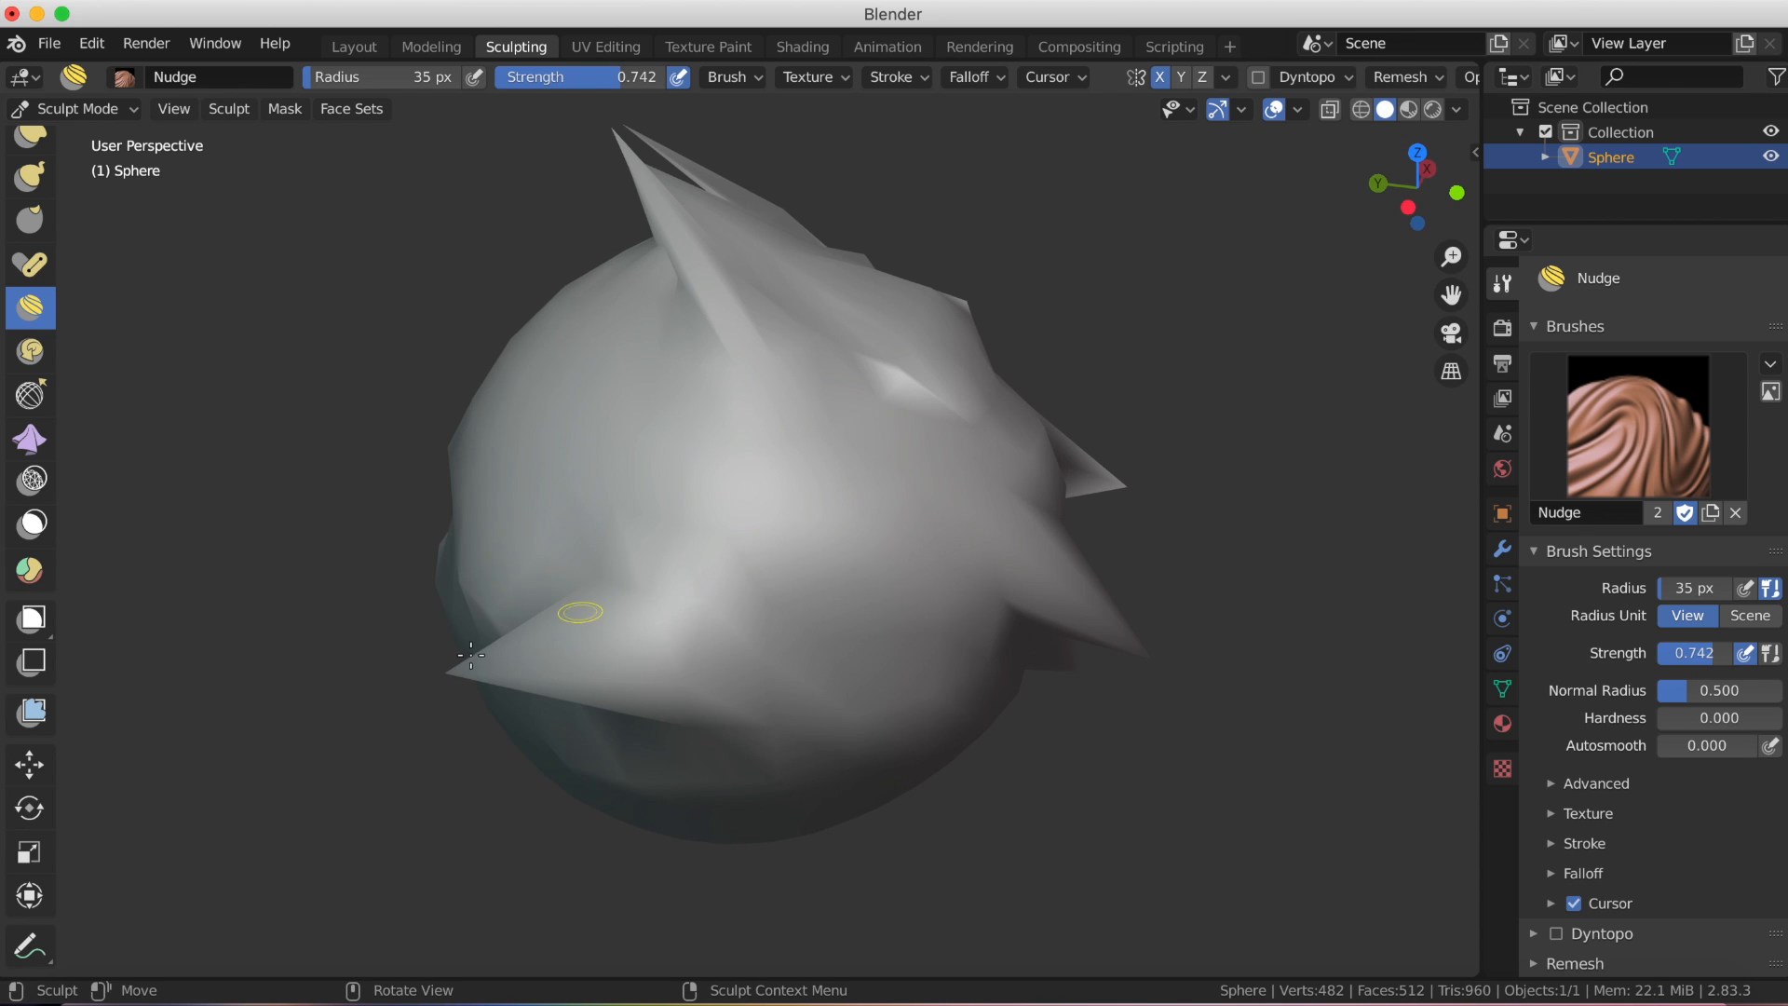
Nudge the tip of a side spike outward and brush over the tip and base of the central top spike.
left_click_drag(459, 681, 437, 666)
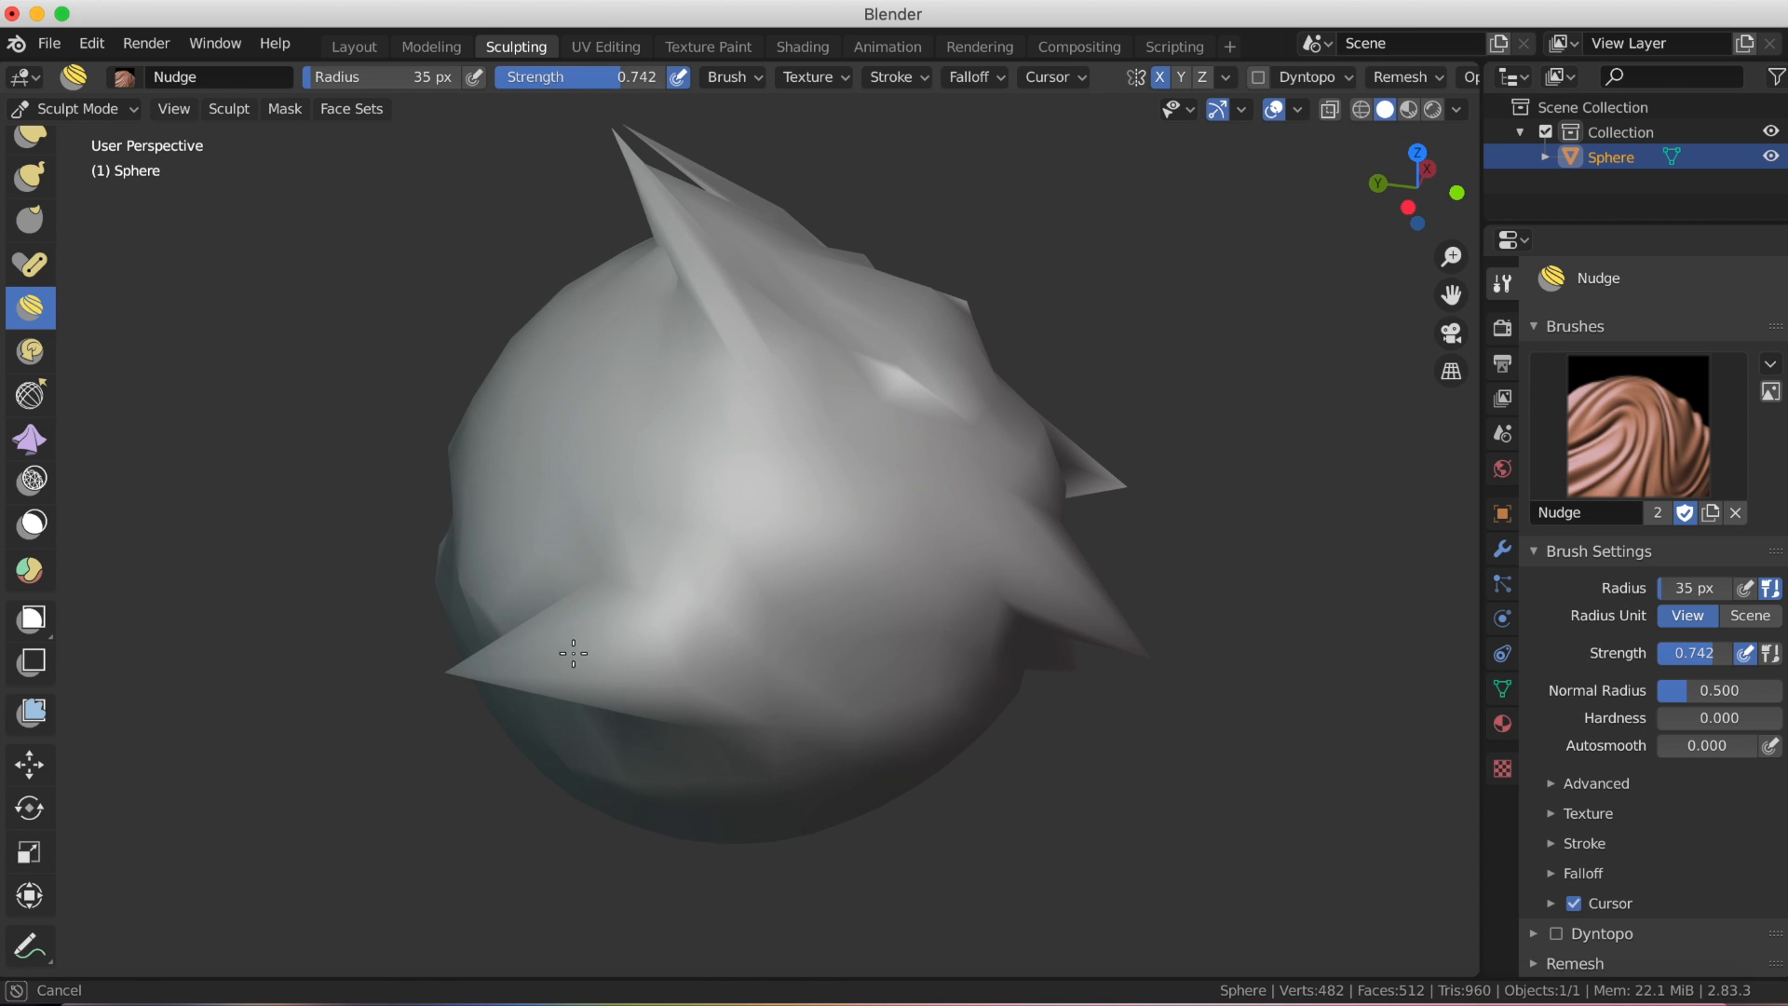
mouse_move(970, 495)
middle_mouse_down()
mouse_move(882, 467)
mouse_move(714, 471)
mouse_move(706, 494)
mouse_move(778, 494)
middle_mouse_up()
scroll(779, 499, "up", 4)
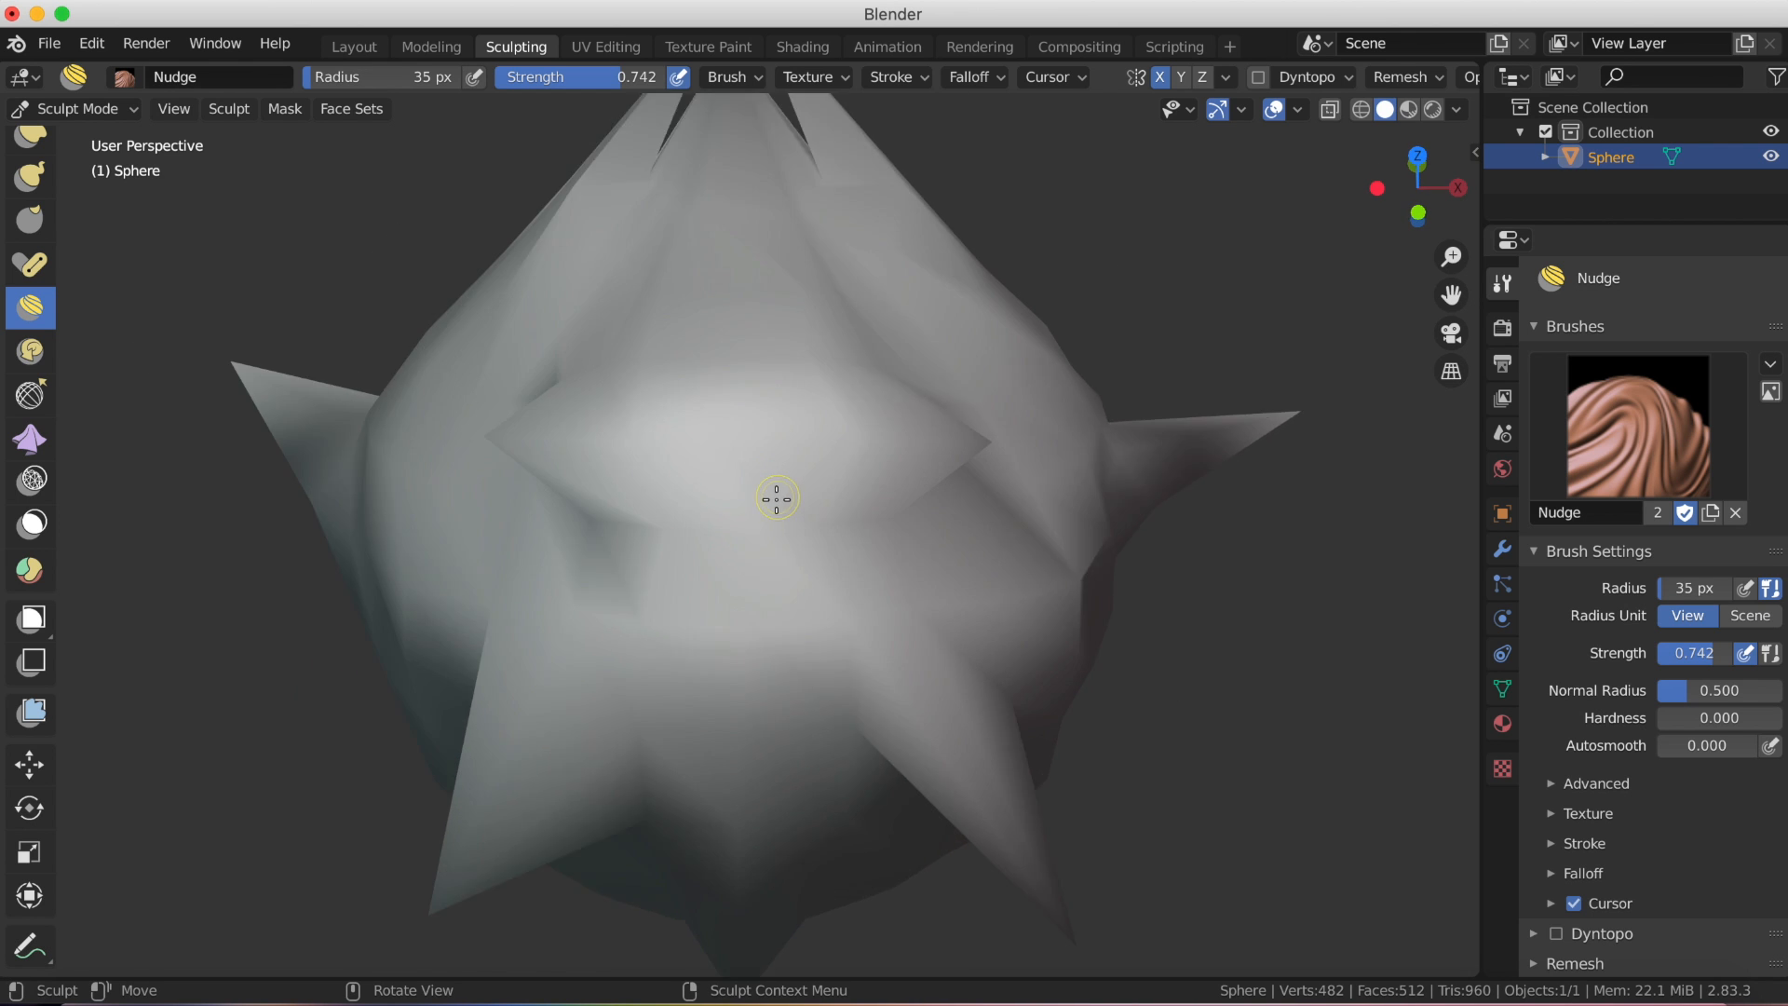
scroll(774, 500, "down", 5)
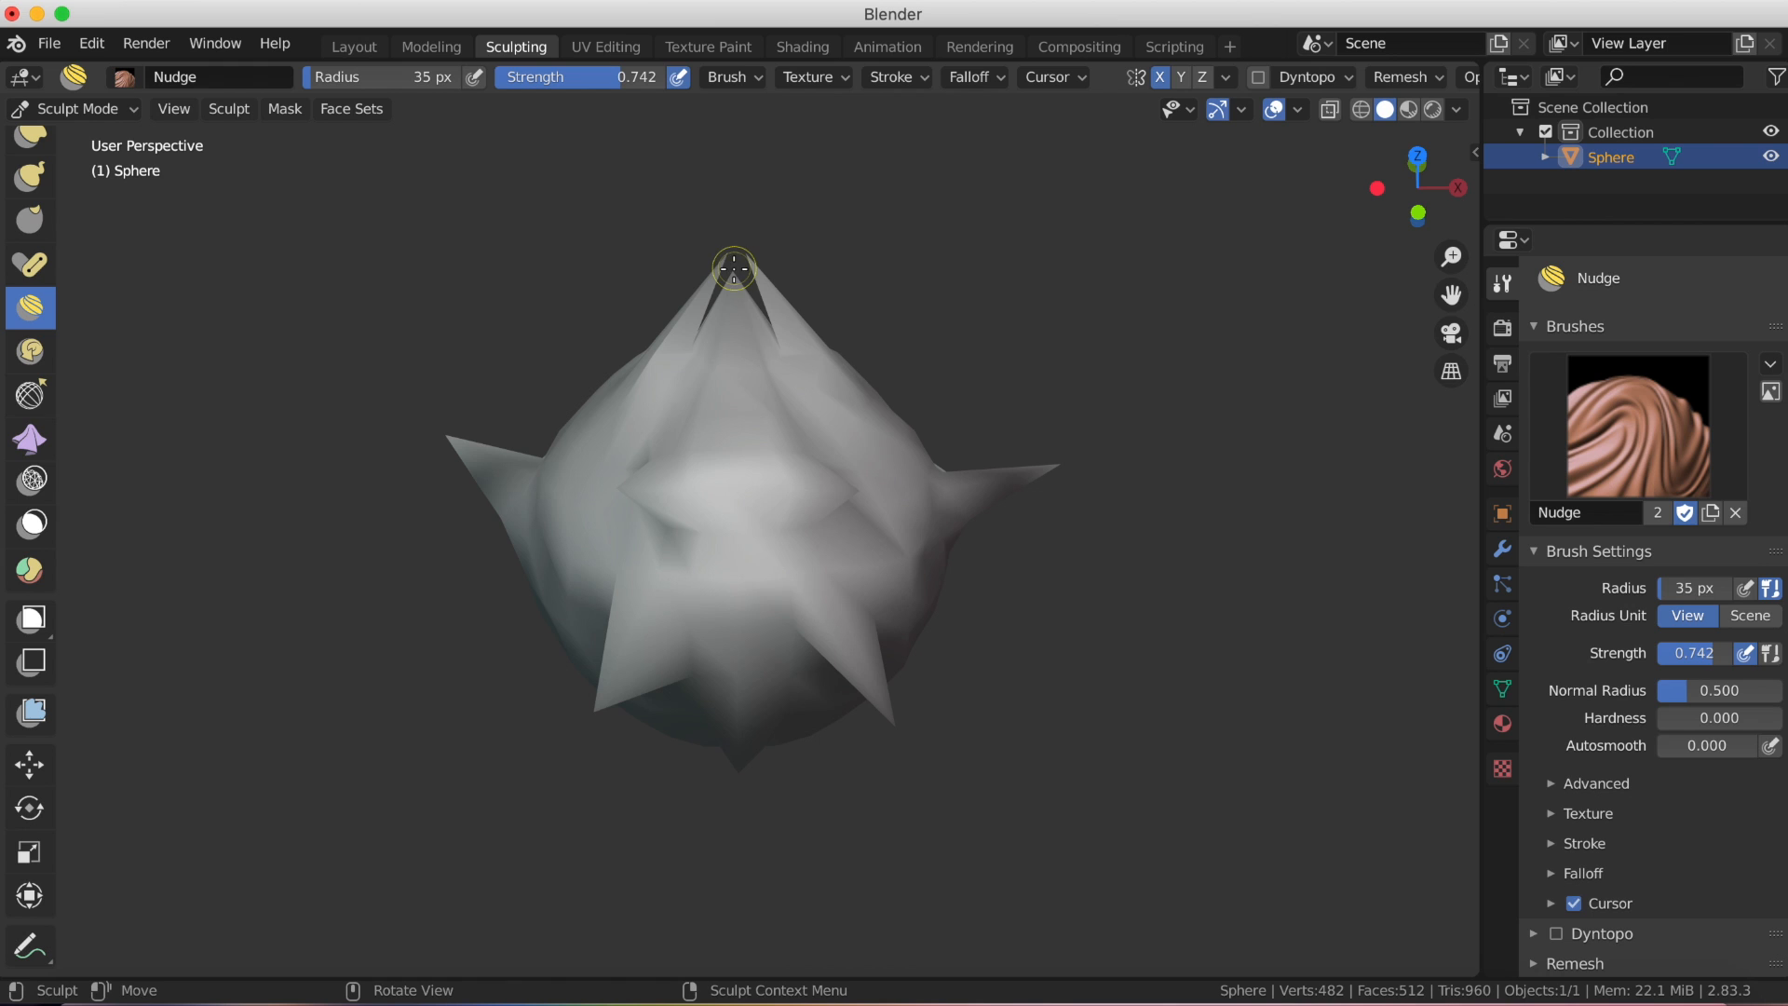
left_click_drag(733, 256, 731, 210)
left_click_drag(729, 385, 729, 386)
Twist the side corners of the front bulge and the tip of a lower spike with the Rotate brush.
left_click(36, 354)
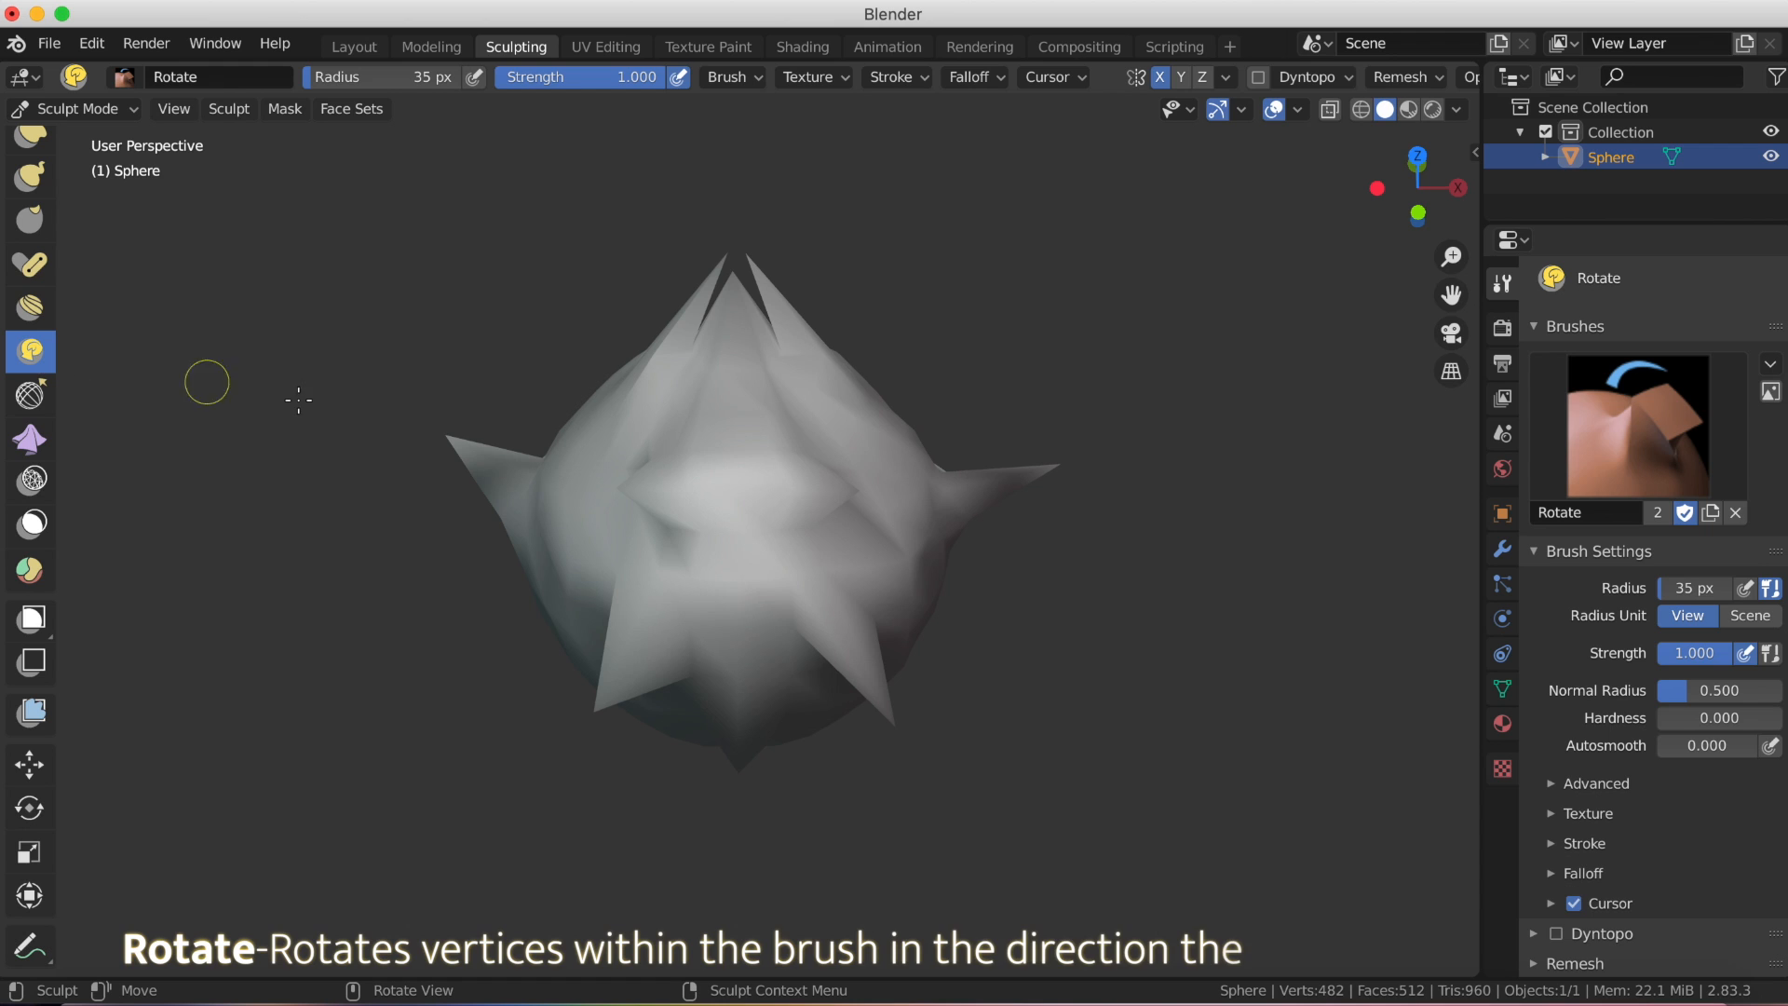
left_click_drag(652, 486, 848, 498)
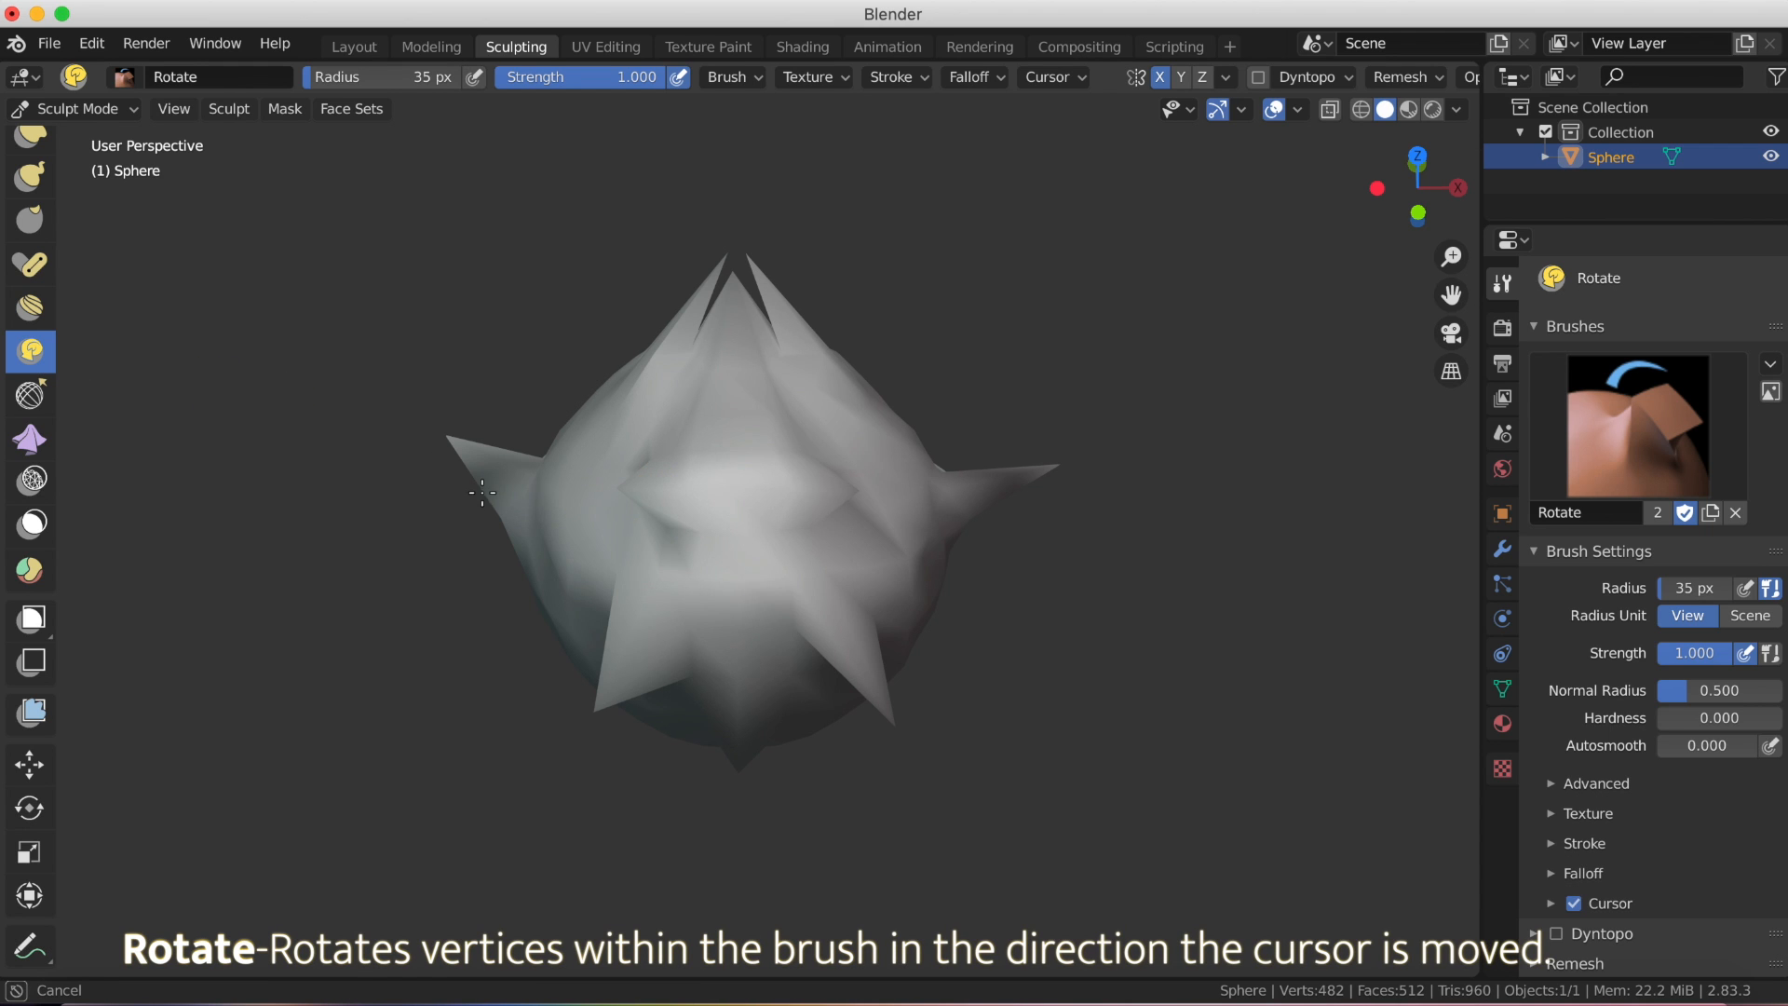
mouse_move(482, 491)
left_mouse_down()
mouse_move(649, 497)
mouse_move(717, 556)
left_mouse_up()
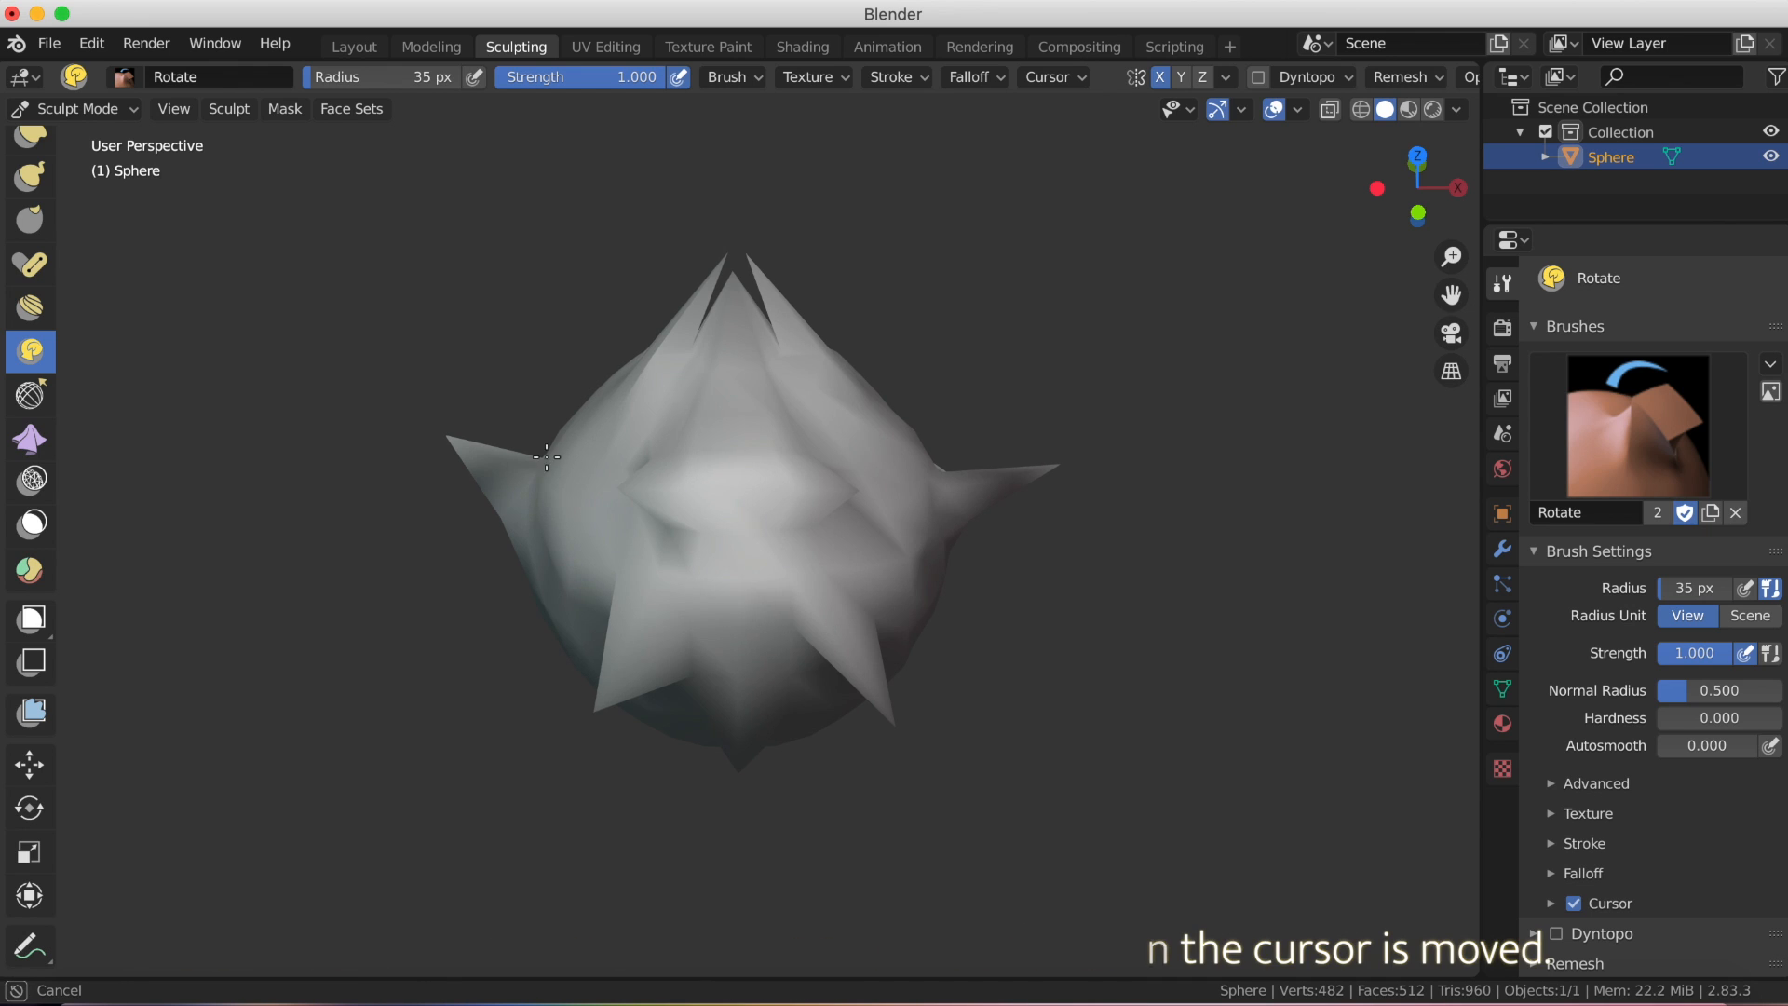
scroll(604, 487, "up", 1)
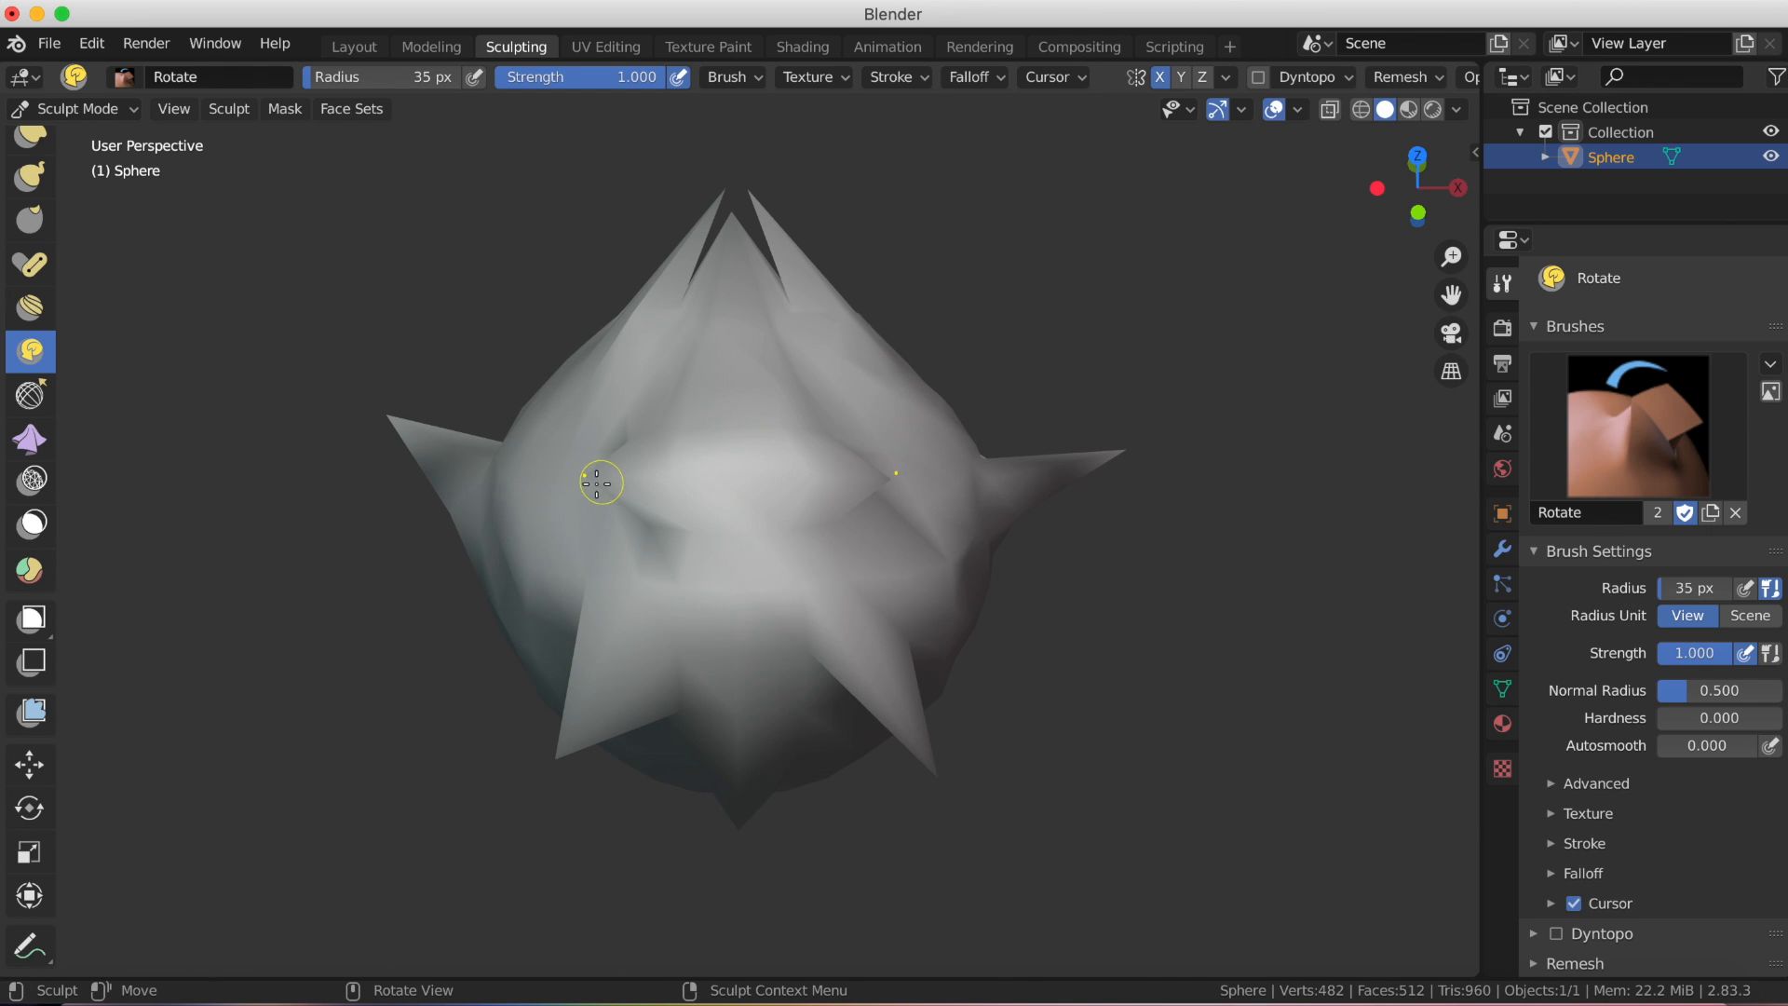
left_click_drag(597, 482, 558, 481)
left_click_drag(282, 457, 352, 453)
left_click_drag(563, 748, 500, 682)
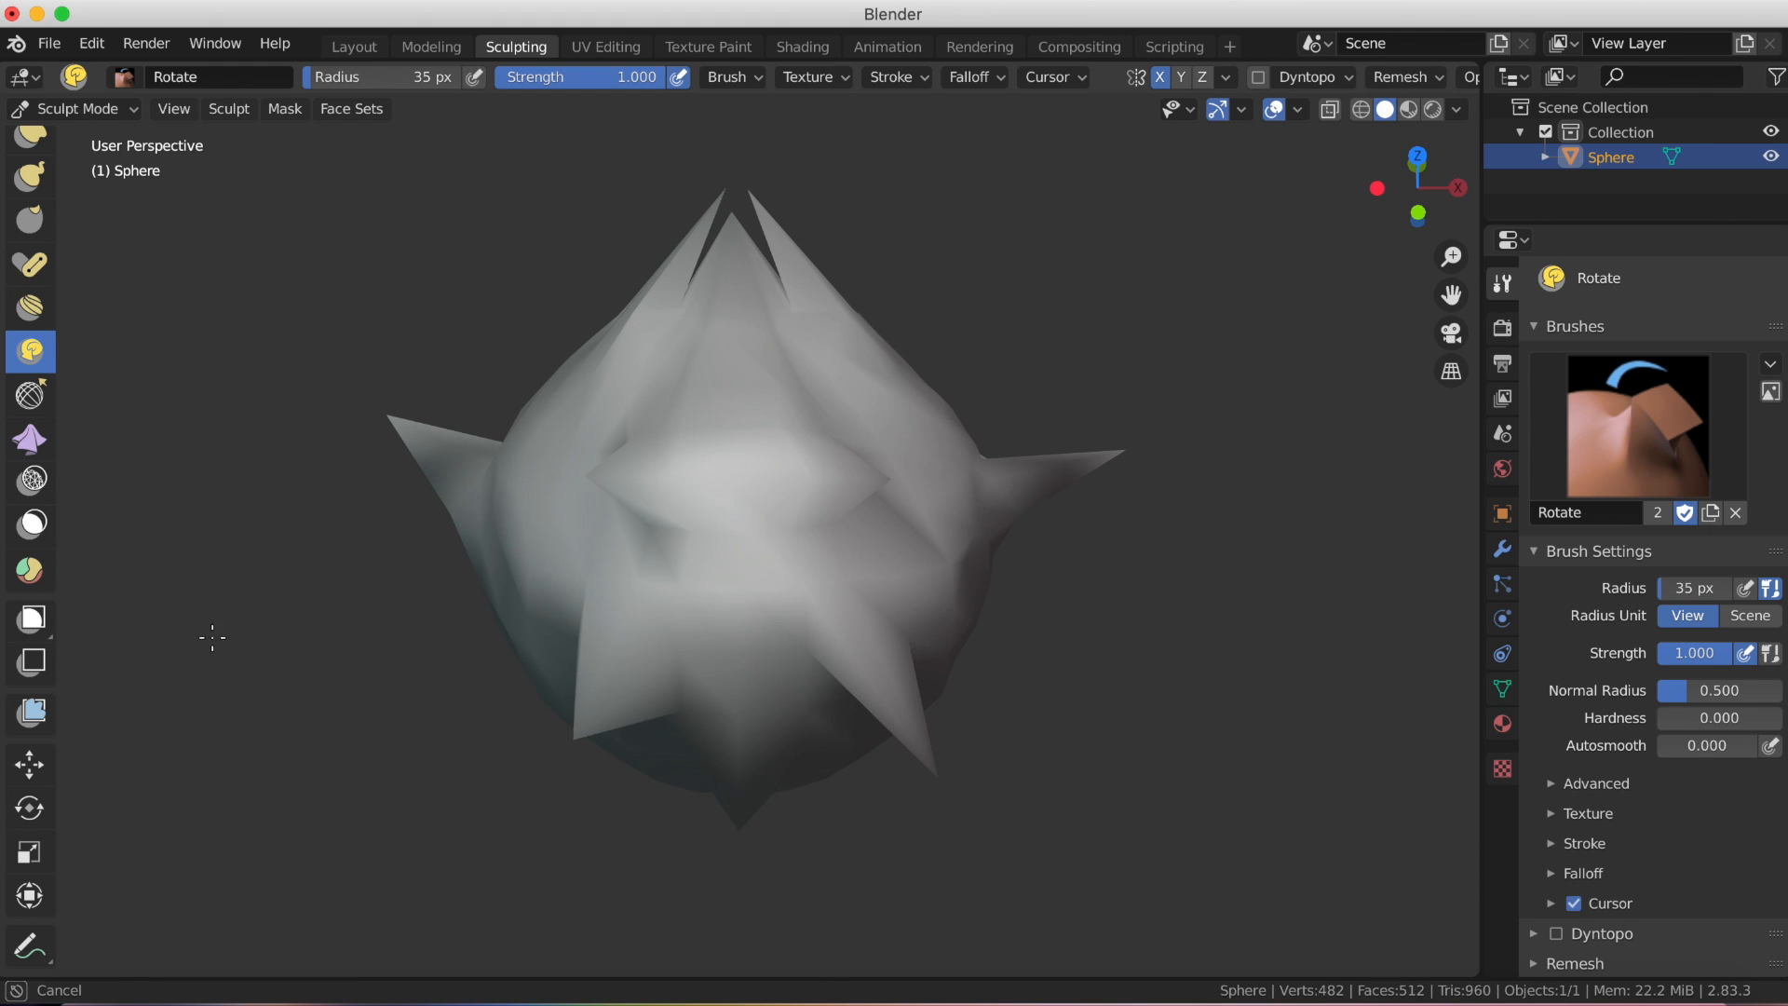
left_click_drag(1149, 640, 1102, 667)
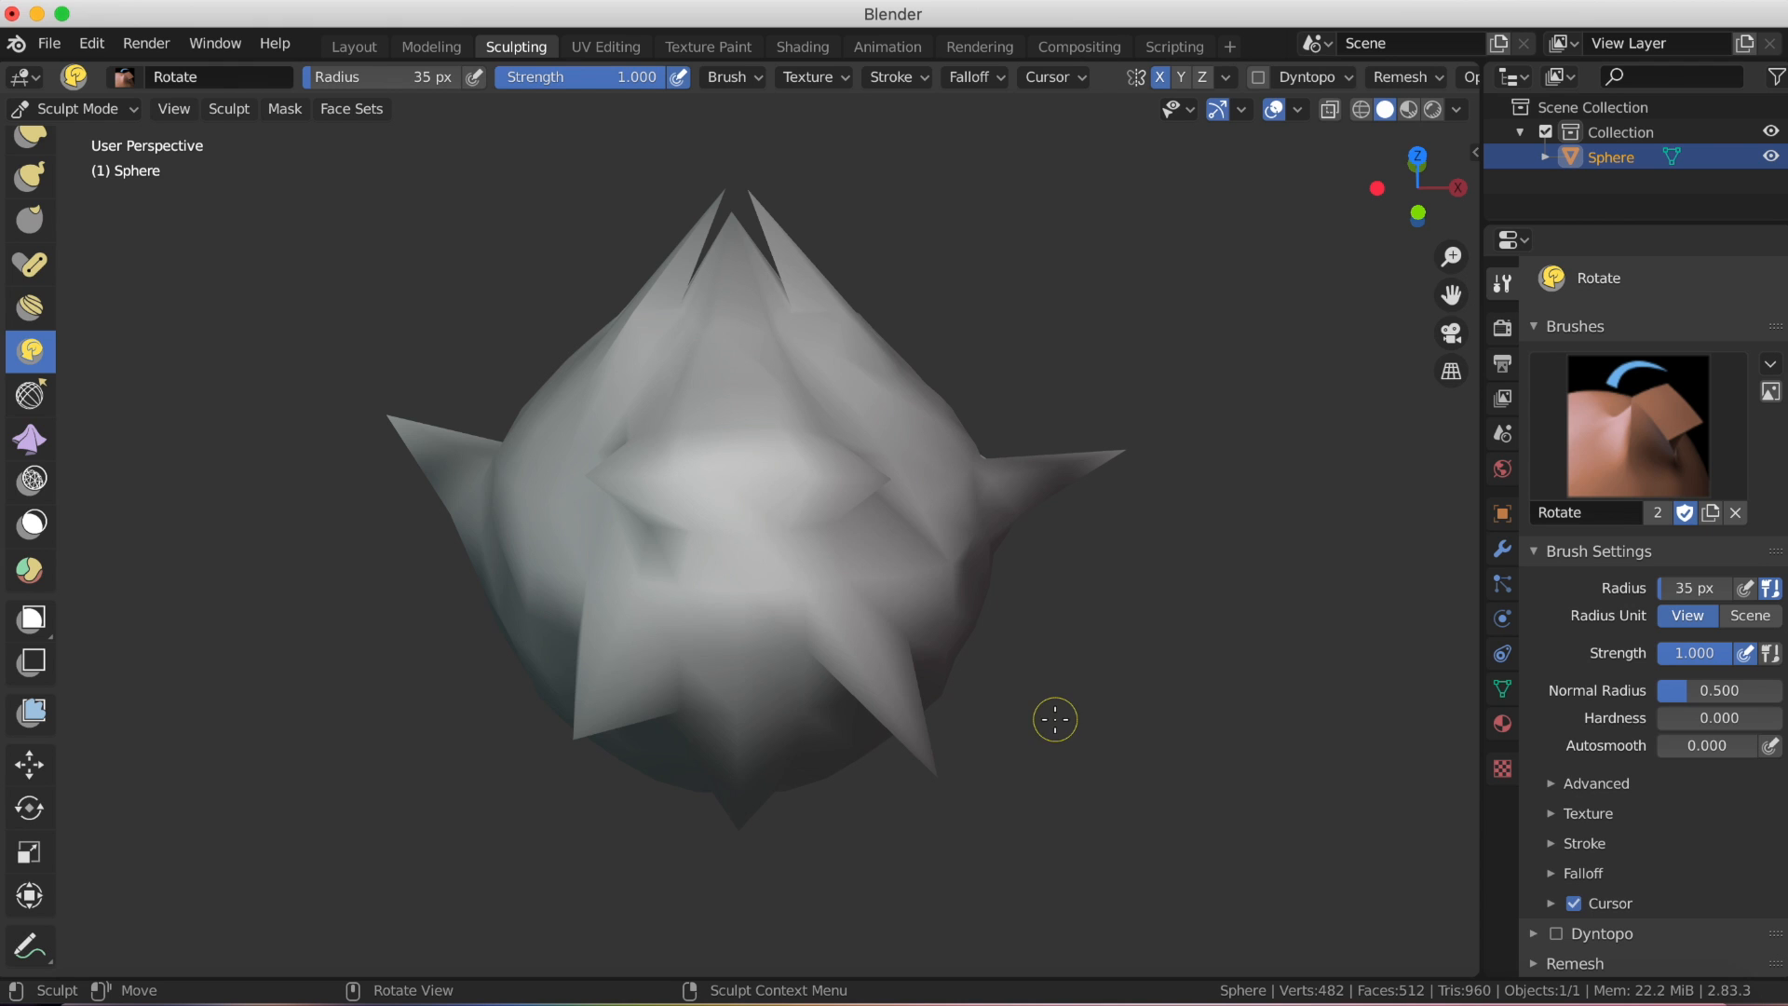
middle_click_drag(927, 775, 929, 802)
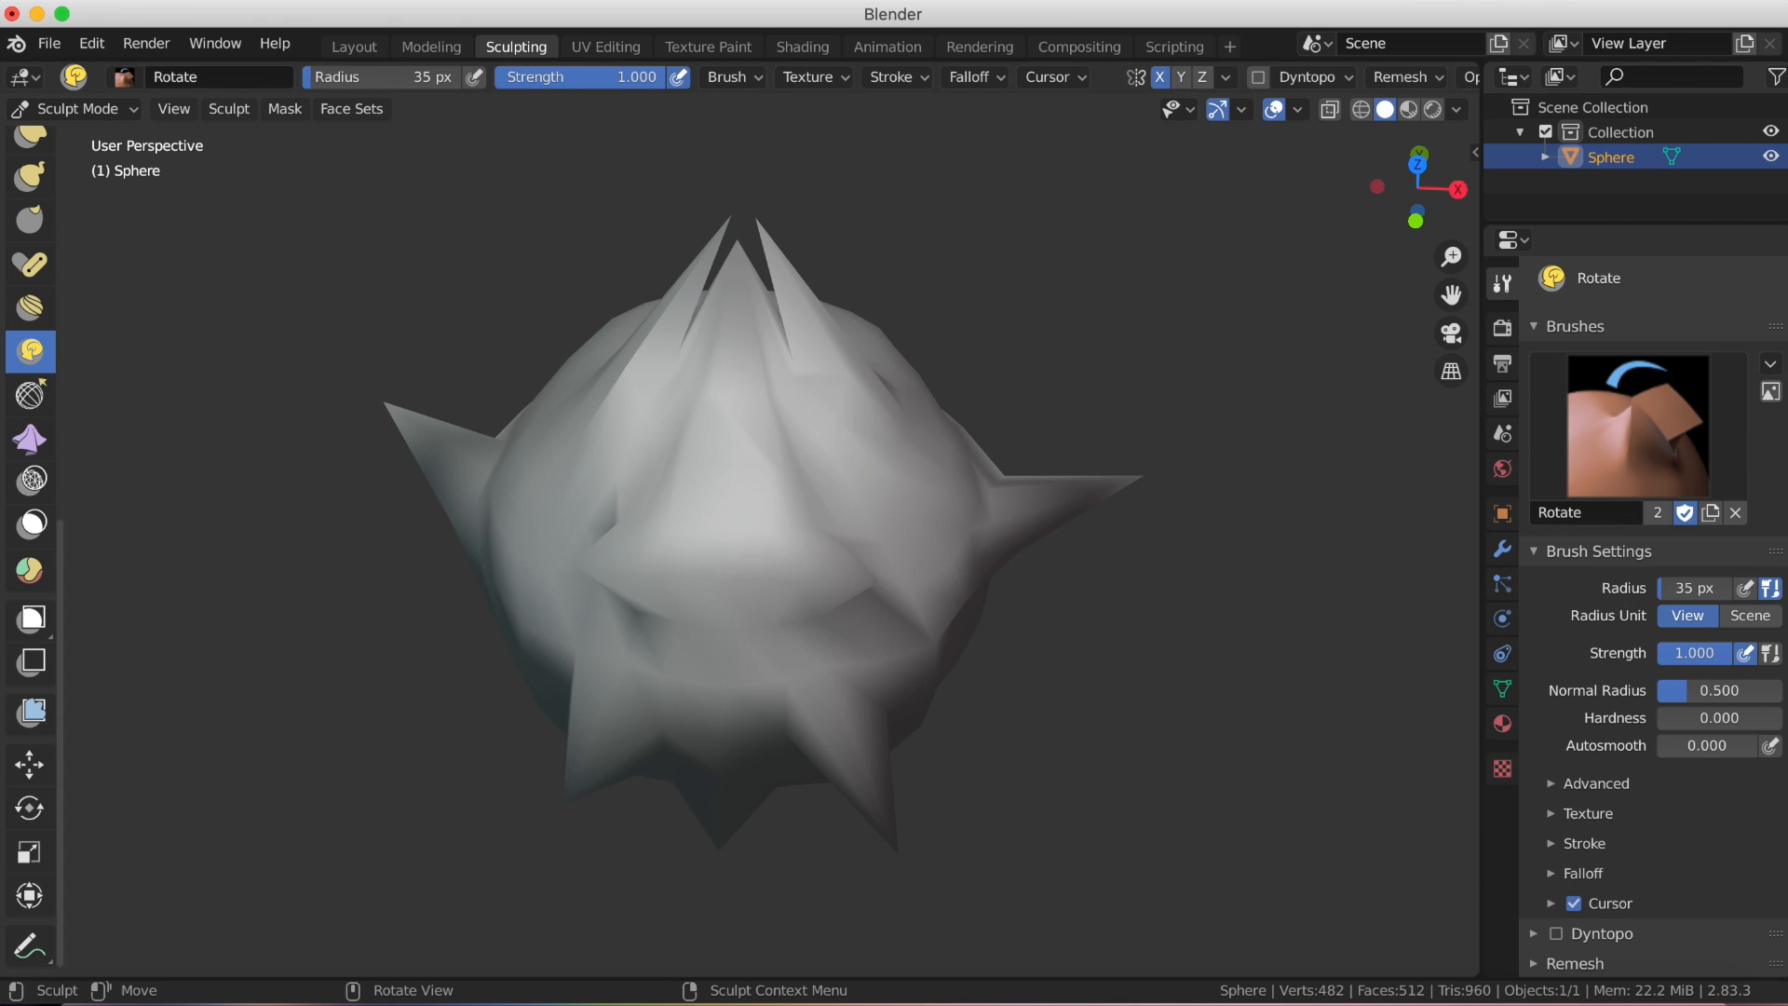
Relax the front bulge and the creases below it into a smoother surface with the Slide Relax brush.
left_click(34, 397)
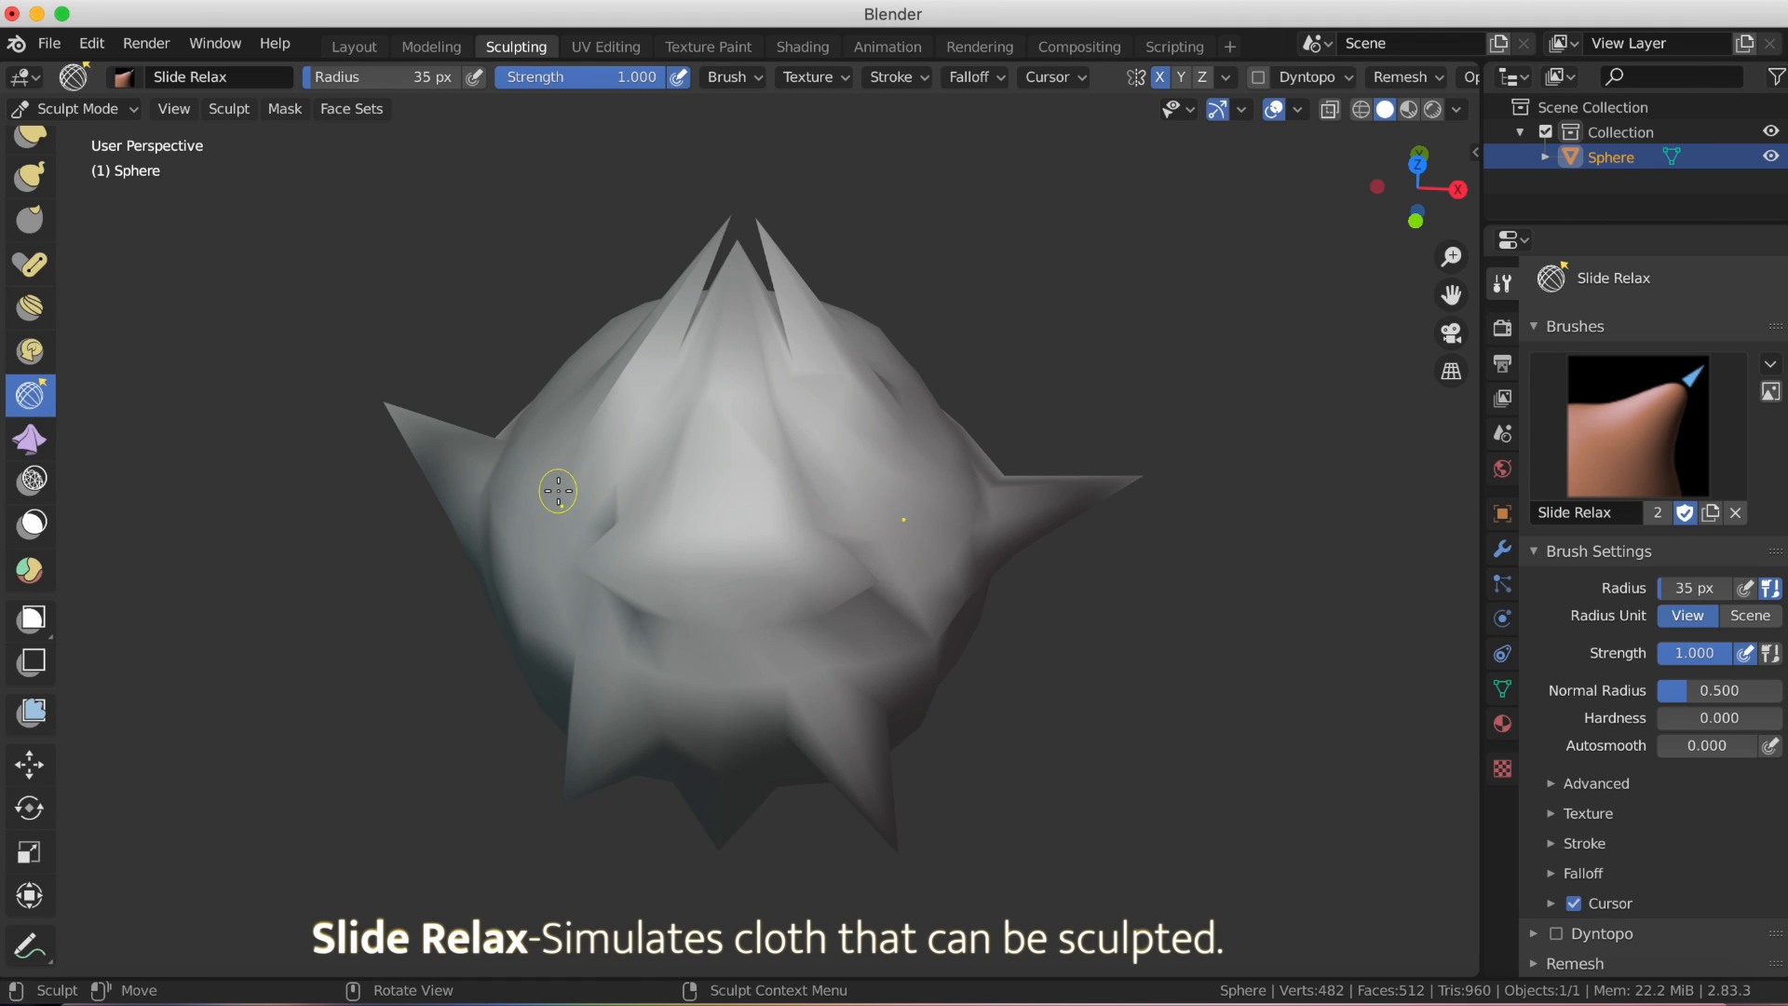
left_click_drag(558, 490, 607, 536)
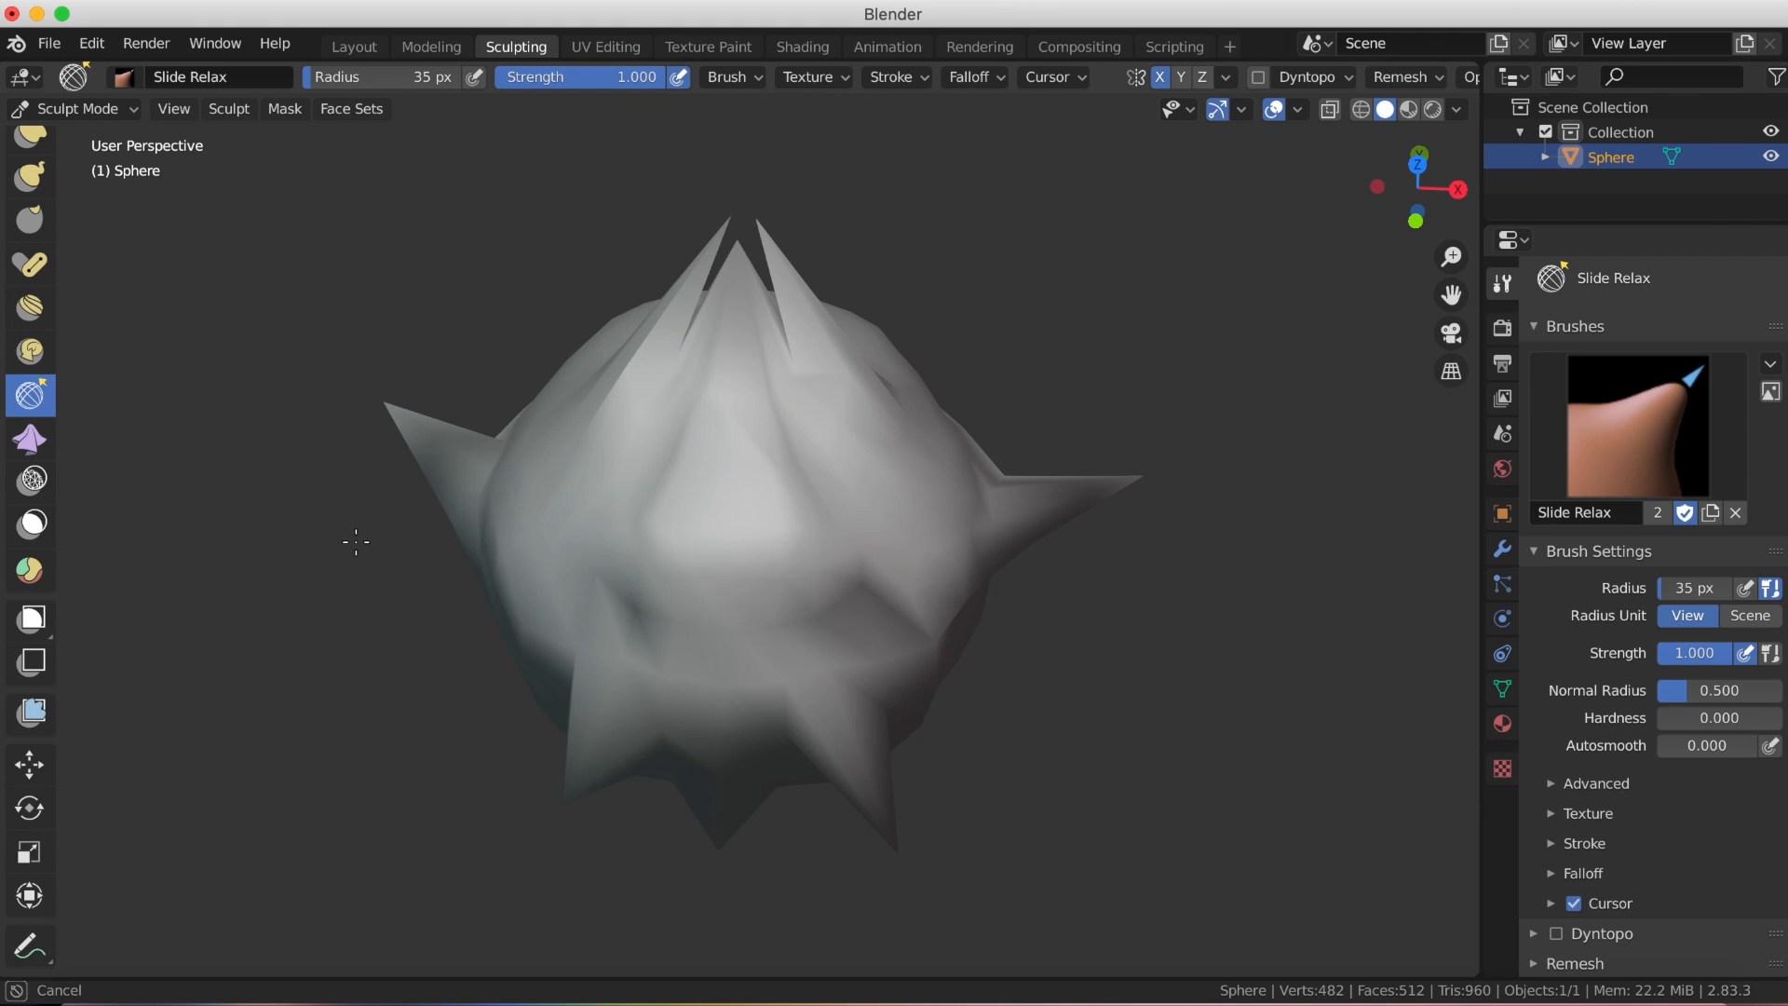
mouse_move(351, 541)
left_mouse_down()
mouse_move(767, 512)
mouse_move(542, 556)
left_mouse_up()
mouse_move(644, 643)
left_mouse_down()
mouse_move(567, 626)
mouse_move(851, 625)
left_mouse_up()
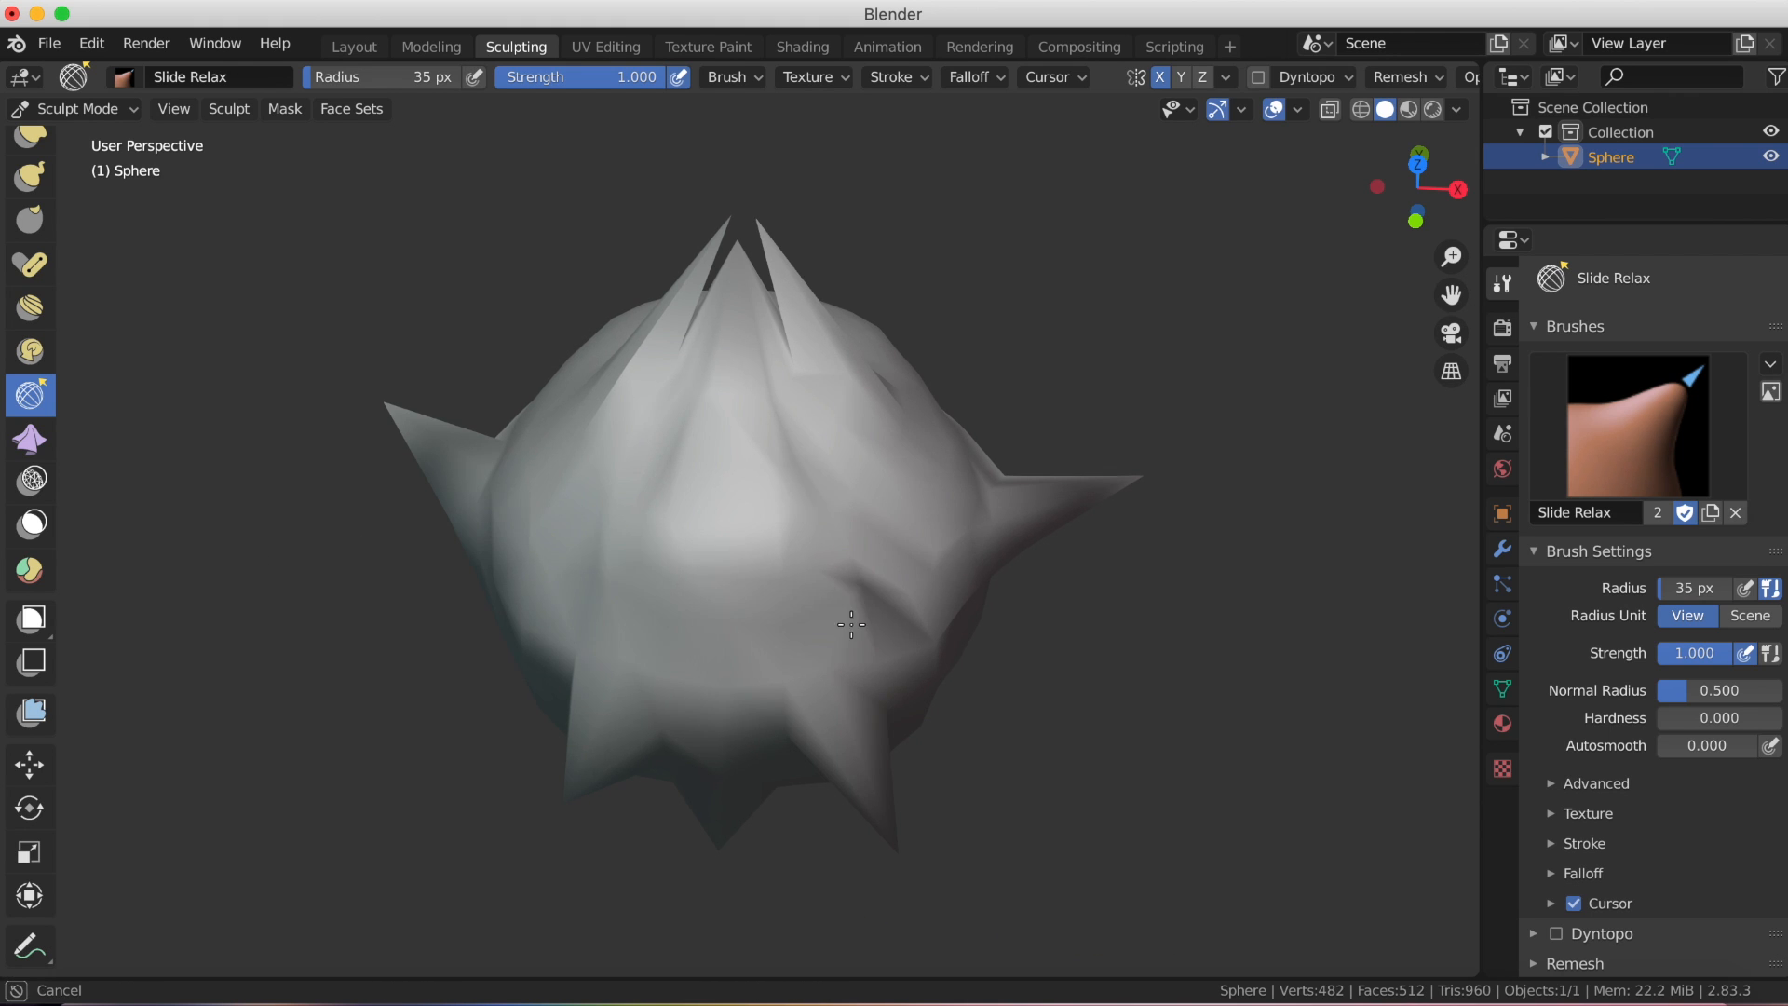
Undo the recent Slide Relax strokes on the front bulge and lower spikes.
left_click_drag(510, 603, 500, 604)
key("ctrl+z")
key("ctrl+z")
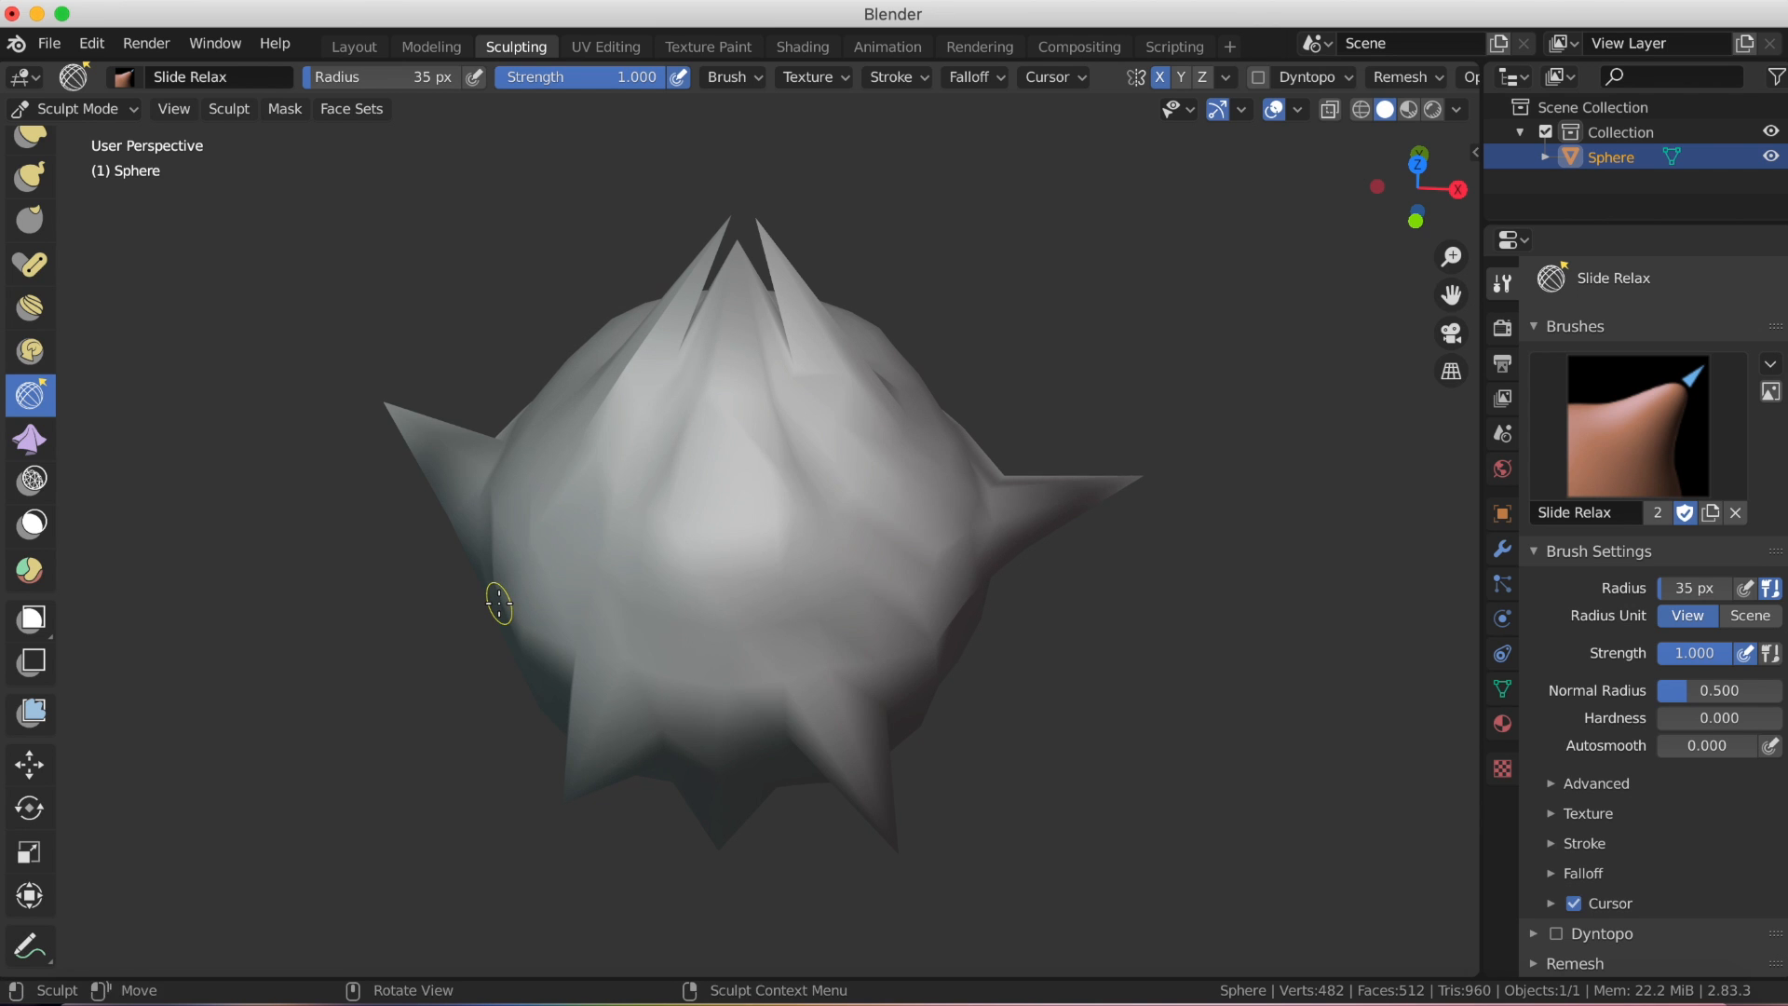
key("ctrl+z")
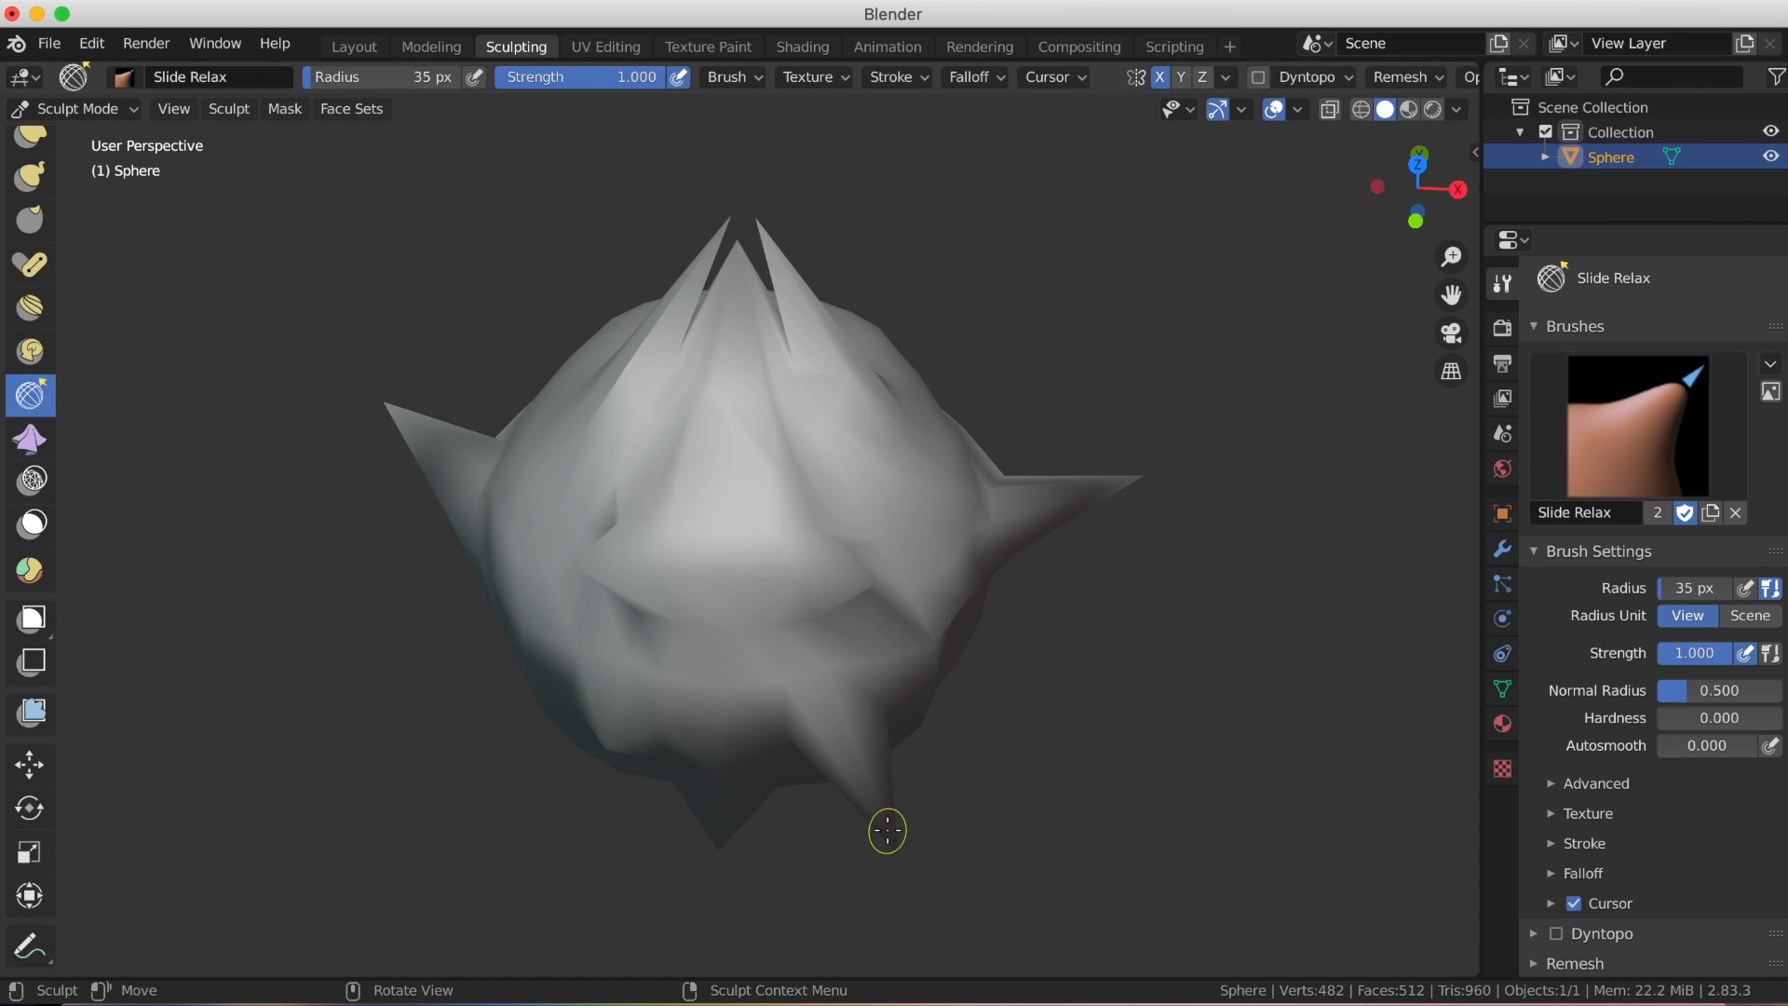
Relax the remaining lower side spike down into the sphere's surface with the Slide Relax brush.
left_click_drag(888, 830, 868, 757)
left_click_drag(743, 723, 838, 801)
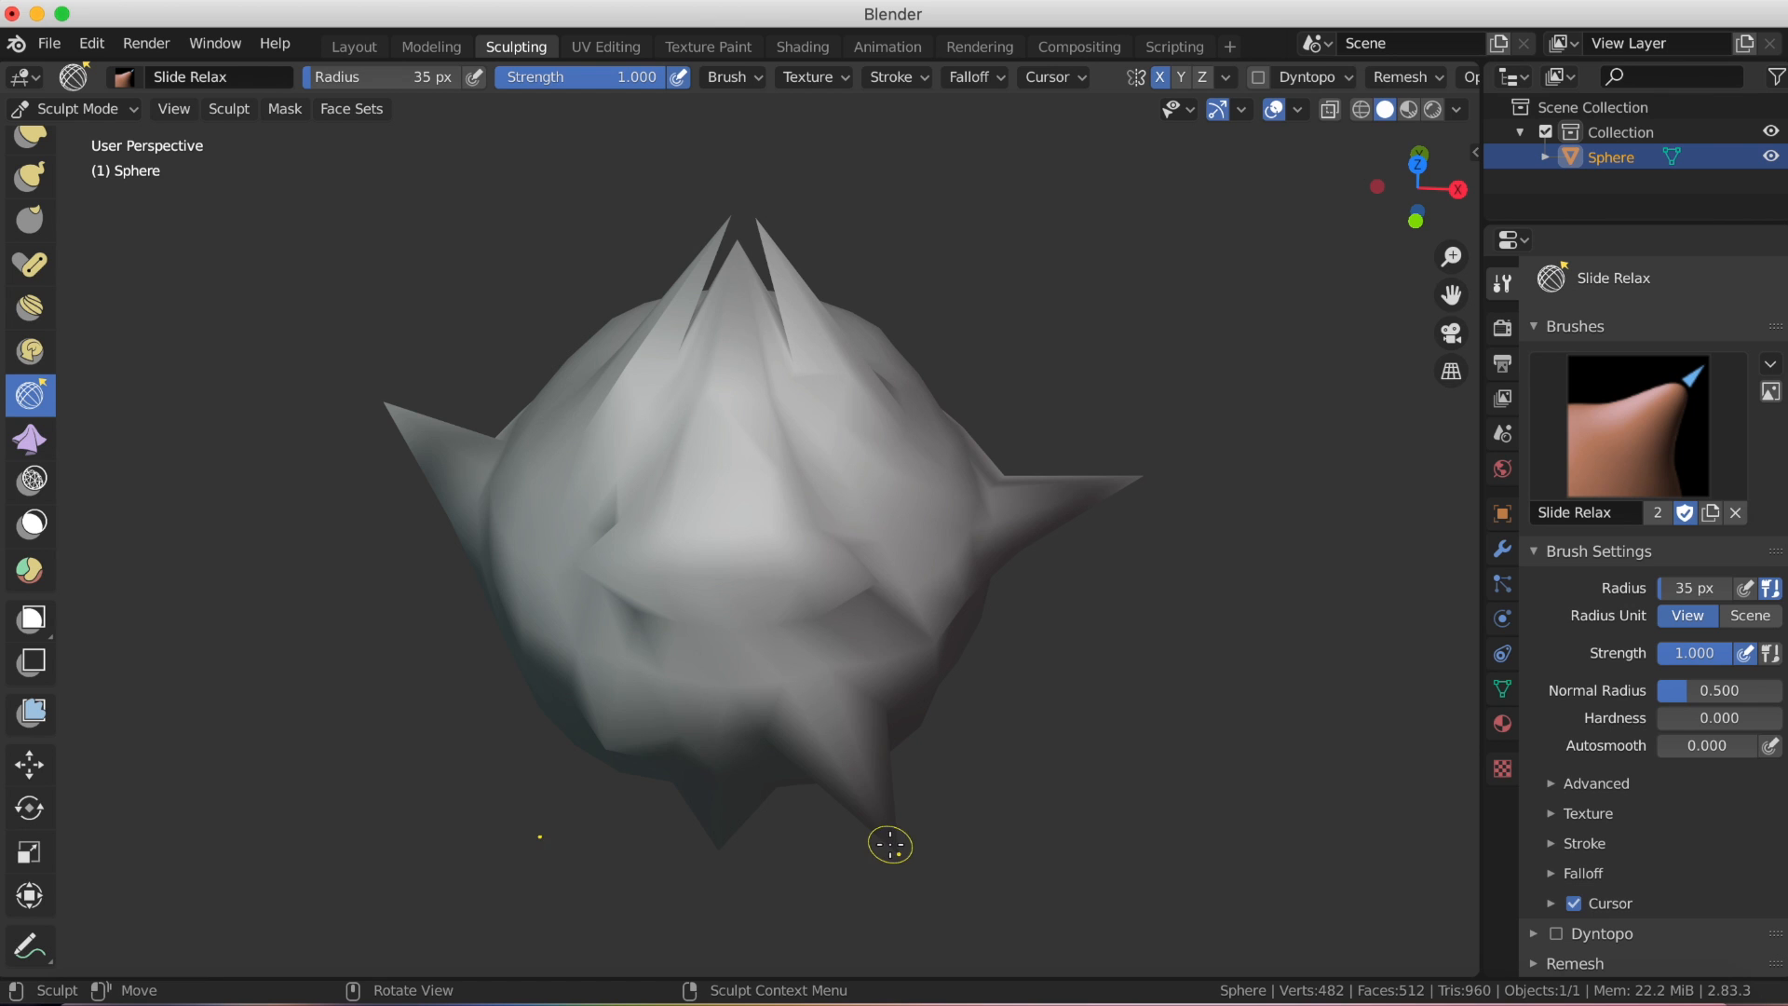
mouse_move(894, 850)
left_mouse_down()
mouse_move(801, 736)
mouse_move(643, 633)
mouse_move(832, 880)
left_mouse_up()
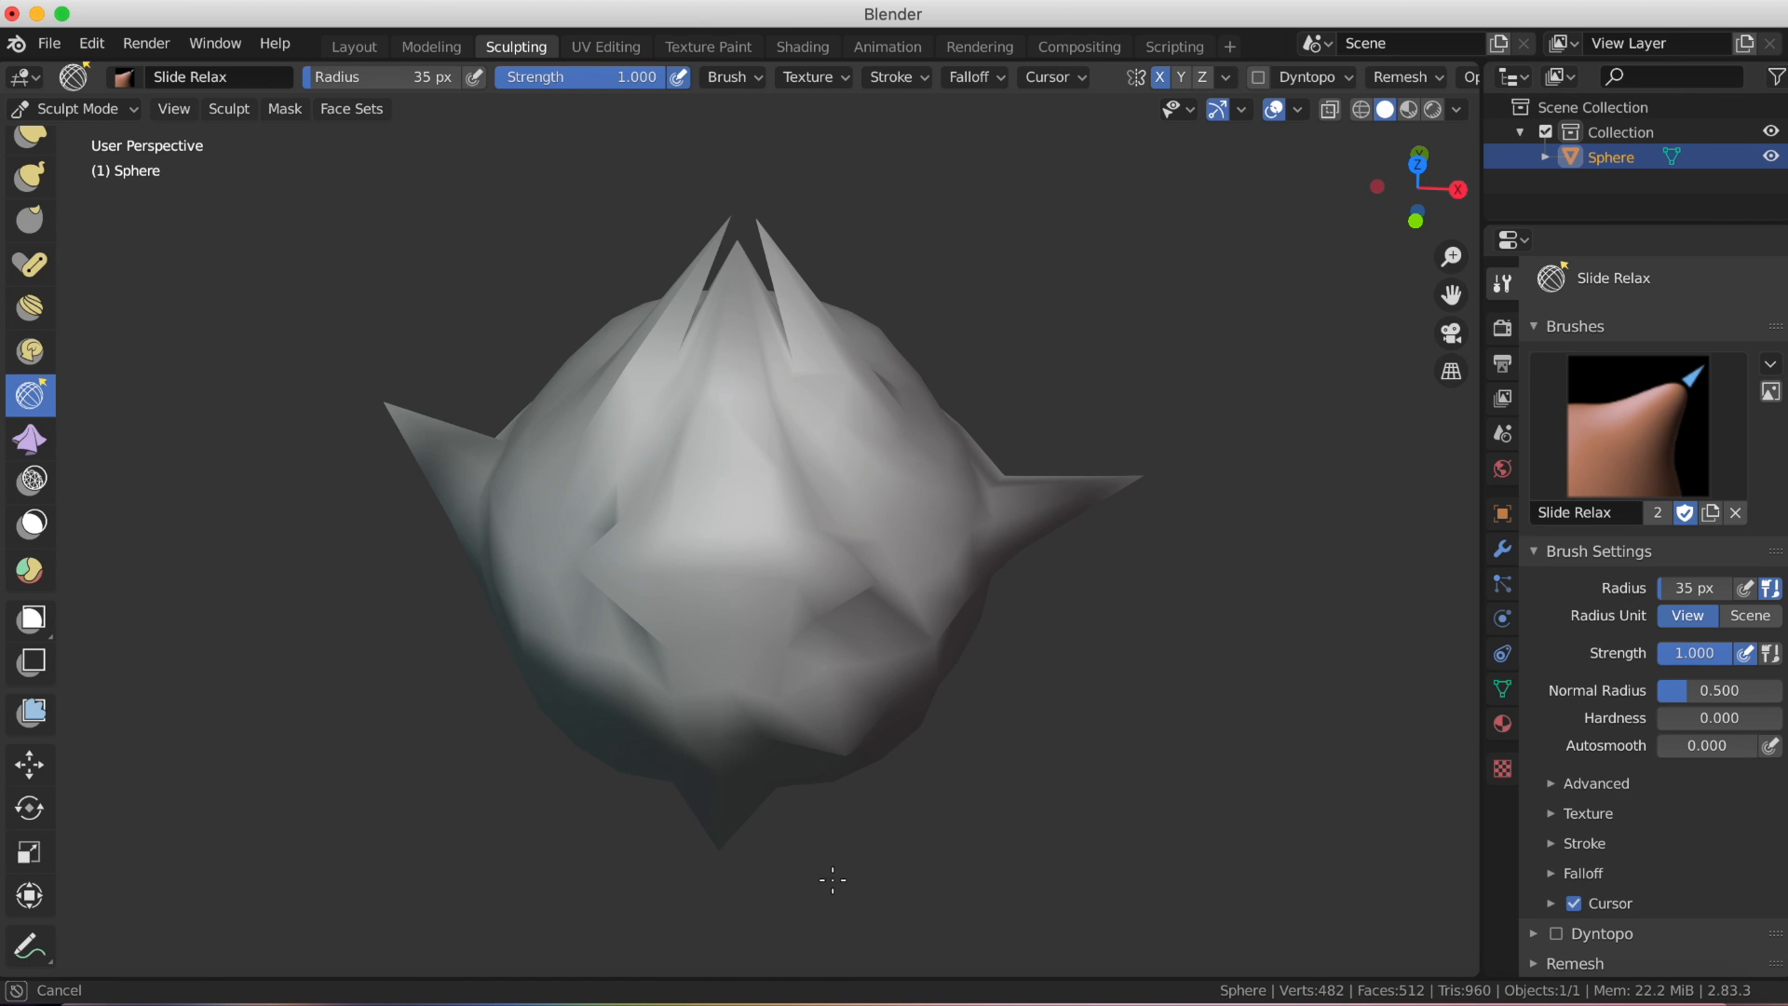
left_click_drag(1152, 987, 1152, 987)
key("ctrl+z")
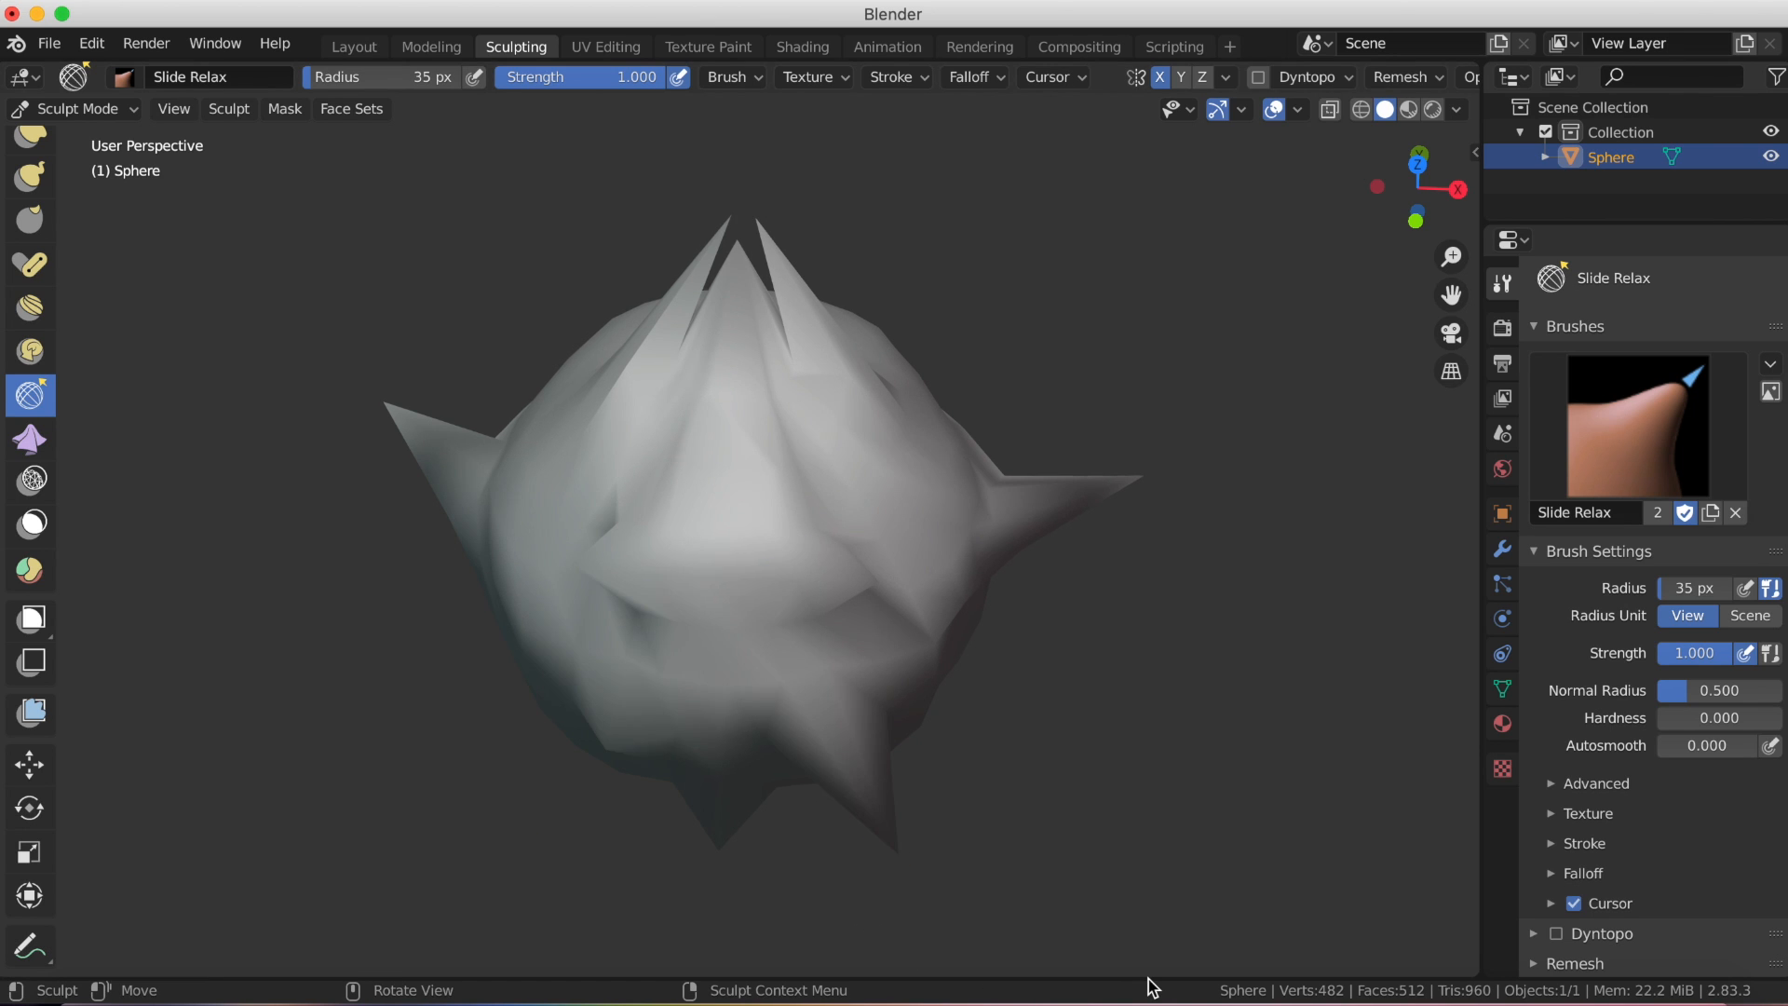
mouse_move(894, 847)
left_mouse_down()
mouse_move(878, 807)
mouse_move(937, 817)
left_mouse_up()
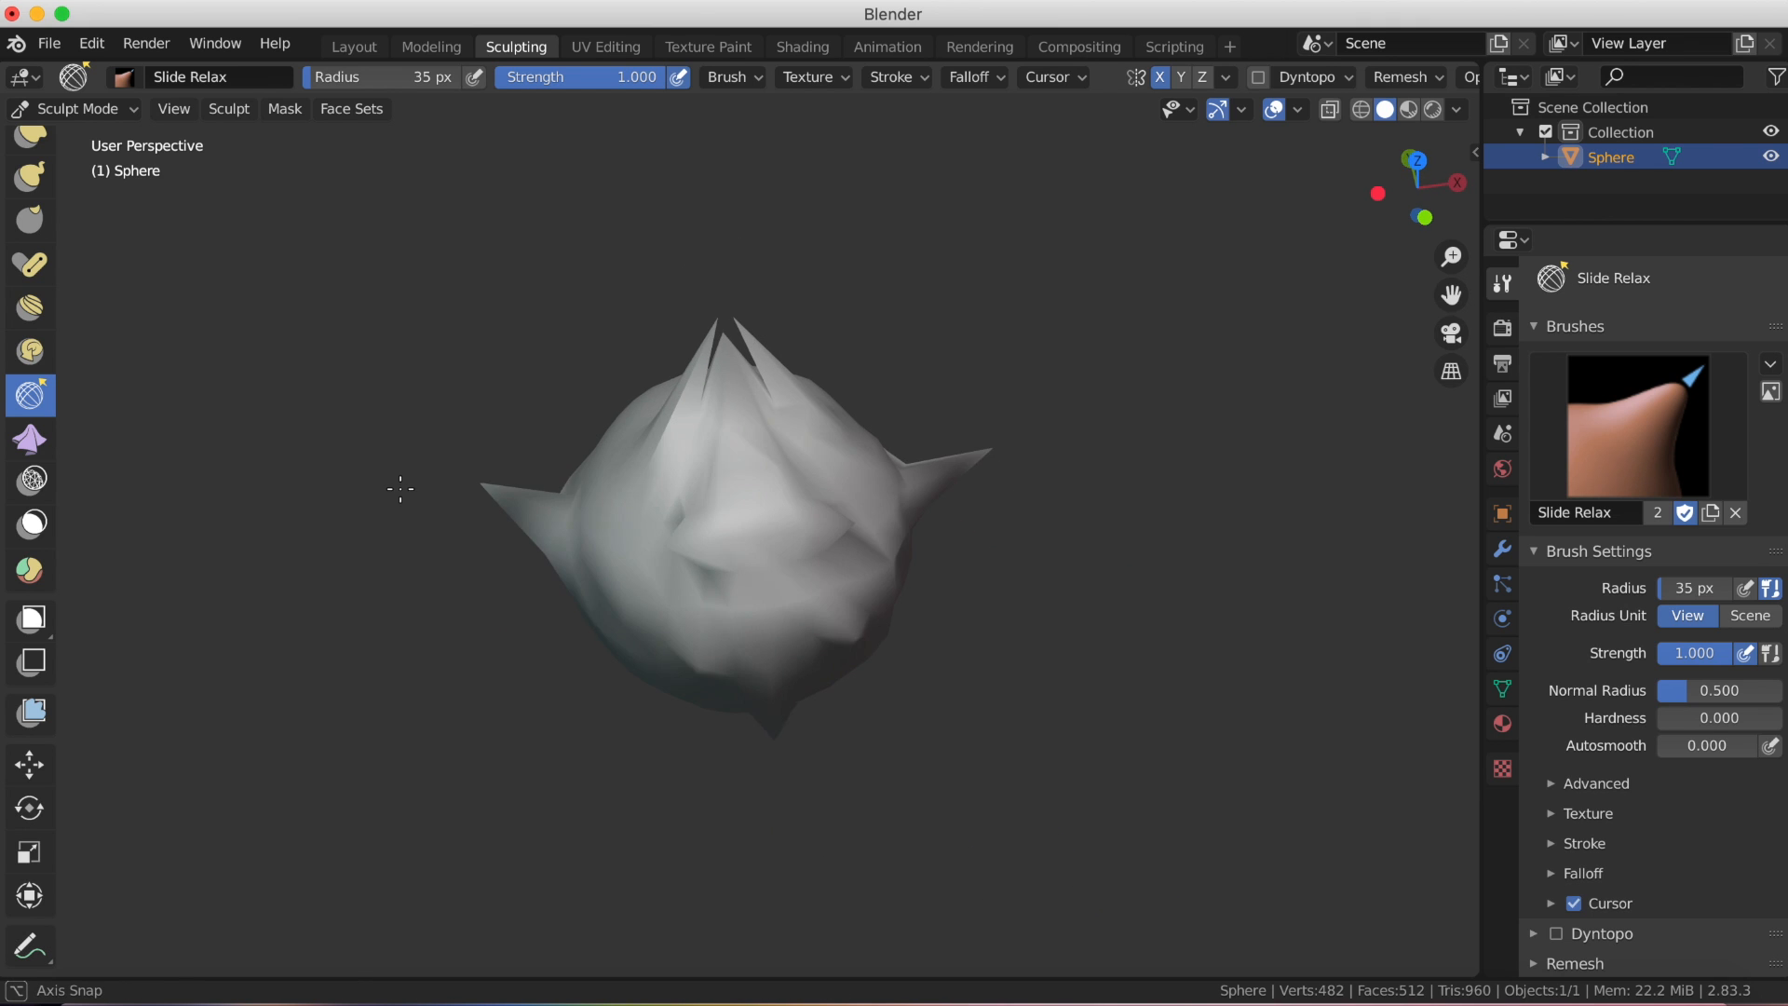
Try the Cloth brush across the front bulge and the surface beside it, undoing the strokes.
middle_click_drag(400, 488, 387, 482)
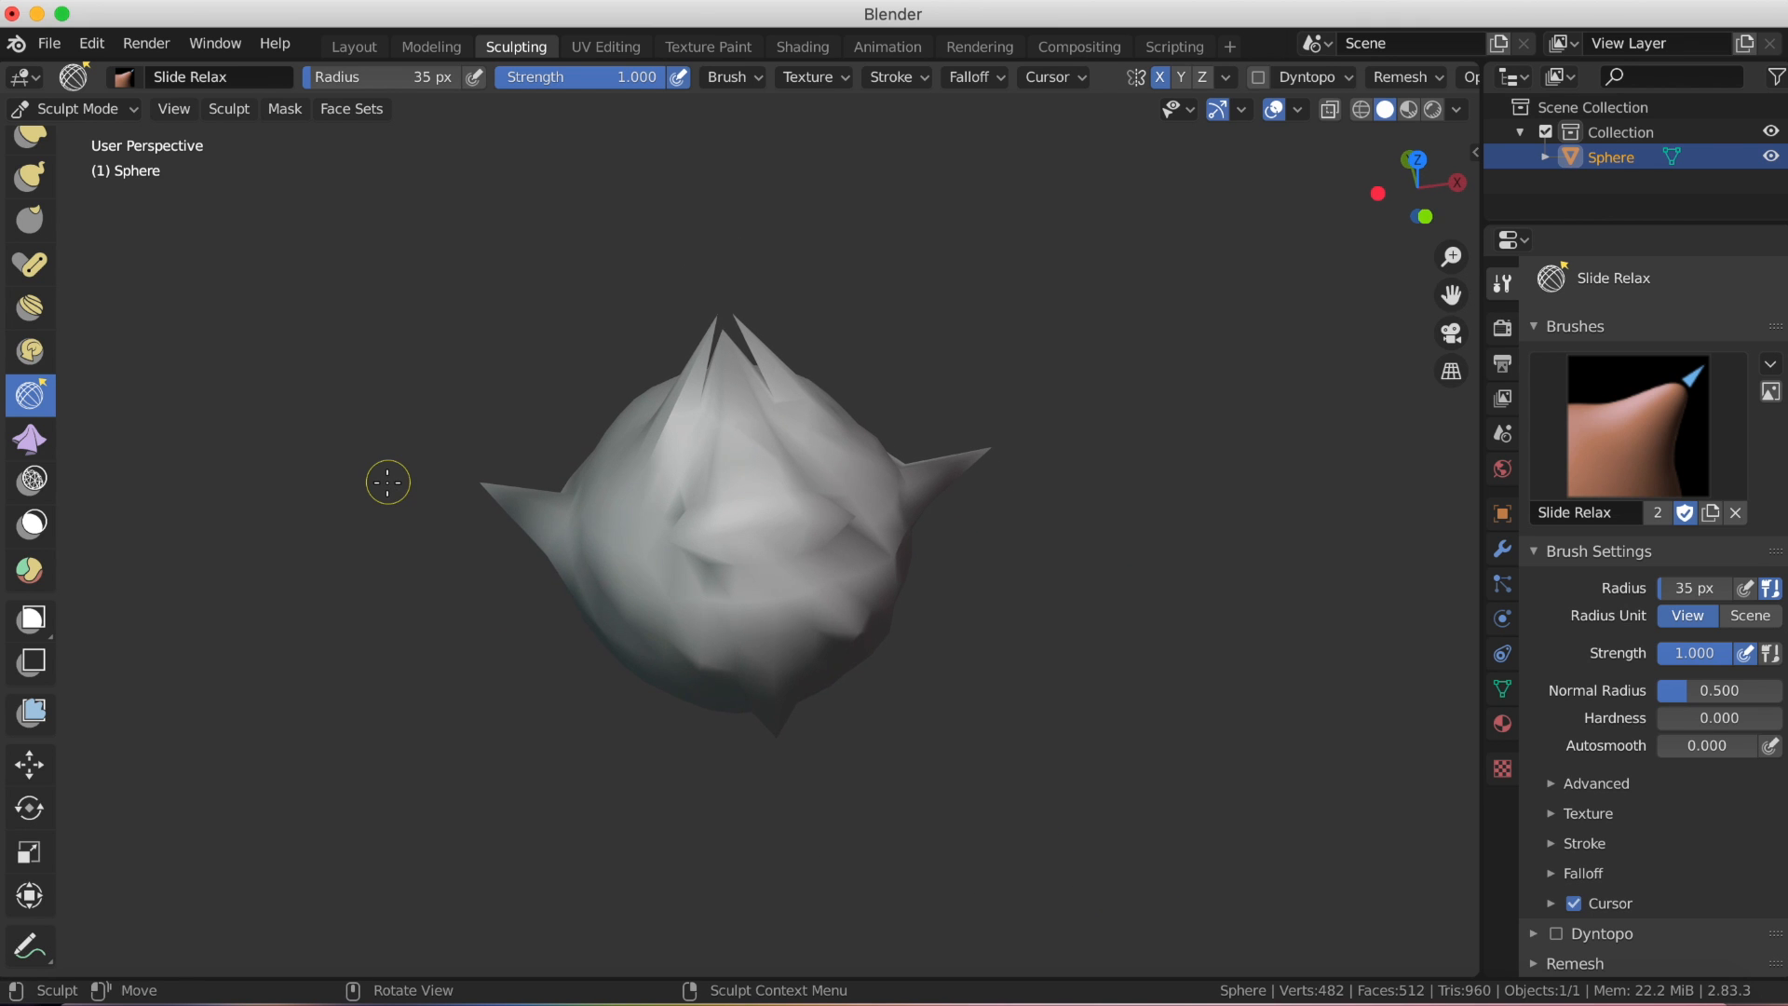
scroll(387, 482, "up", 1)
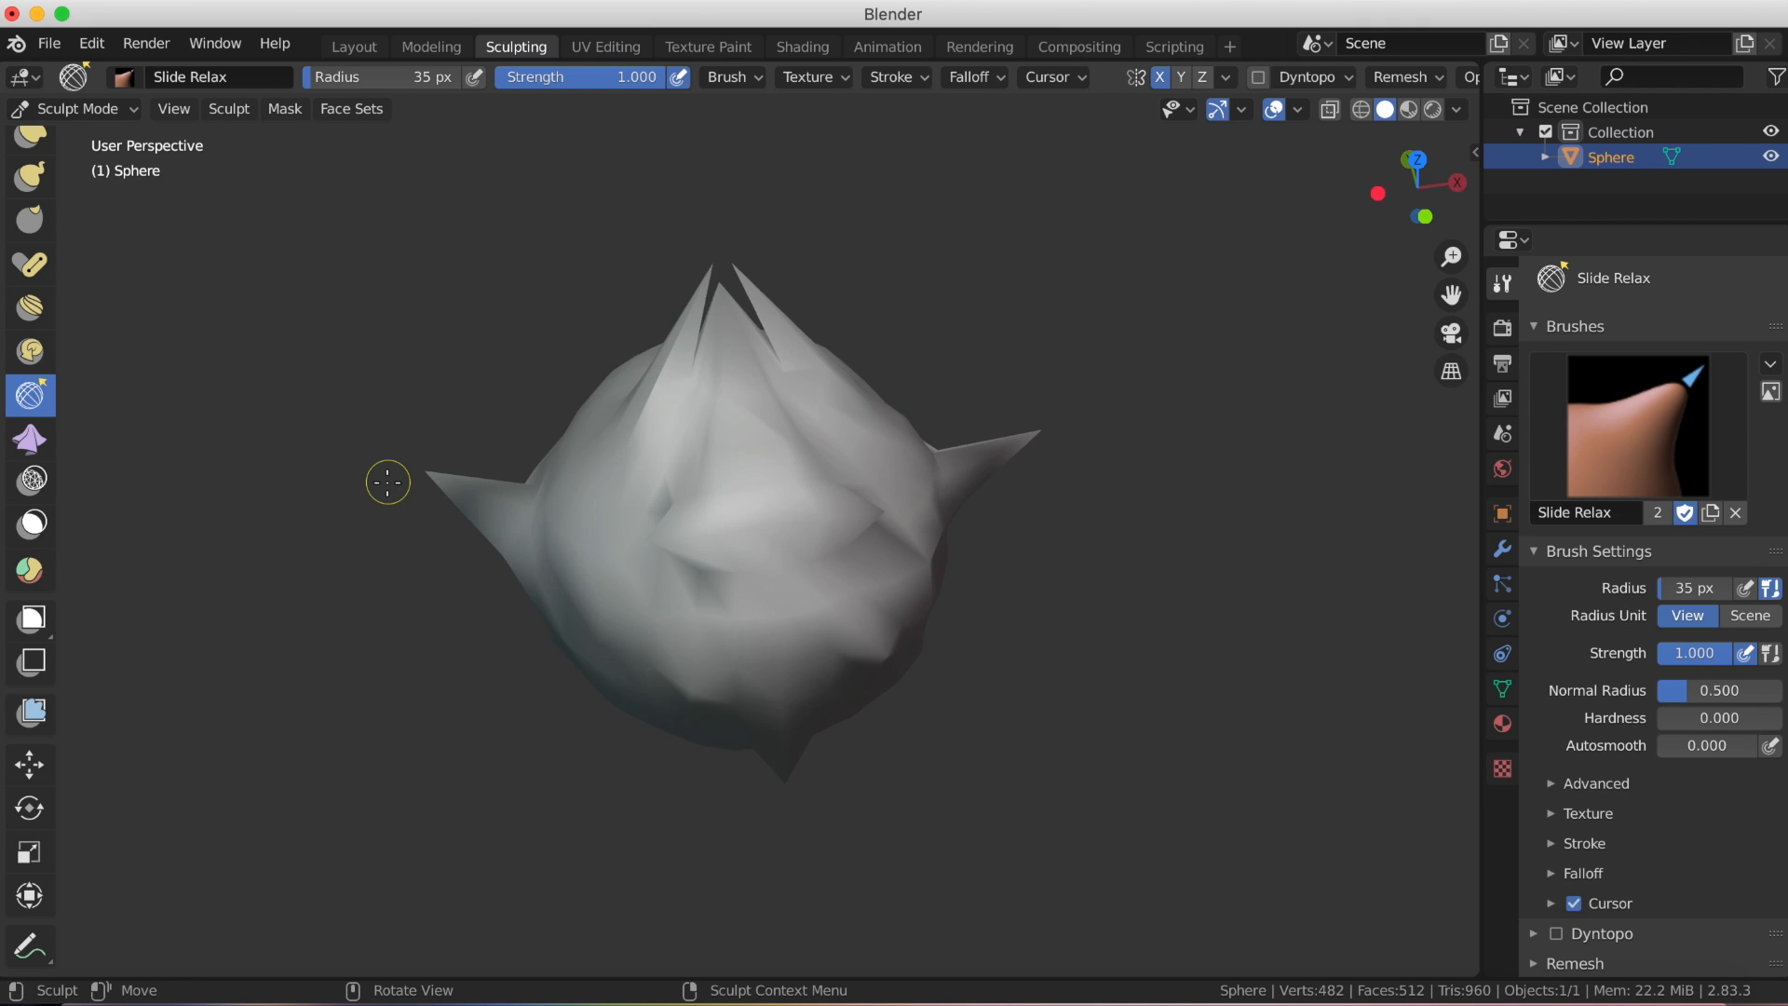
left_click(26, 447)
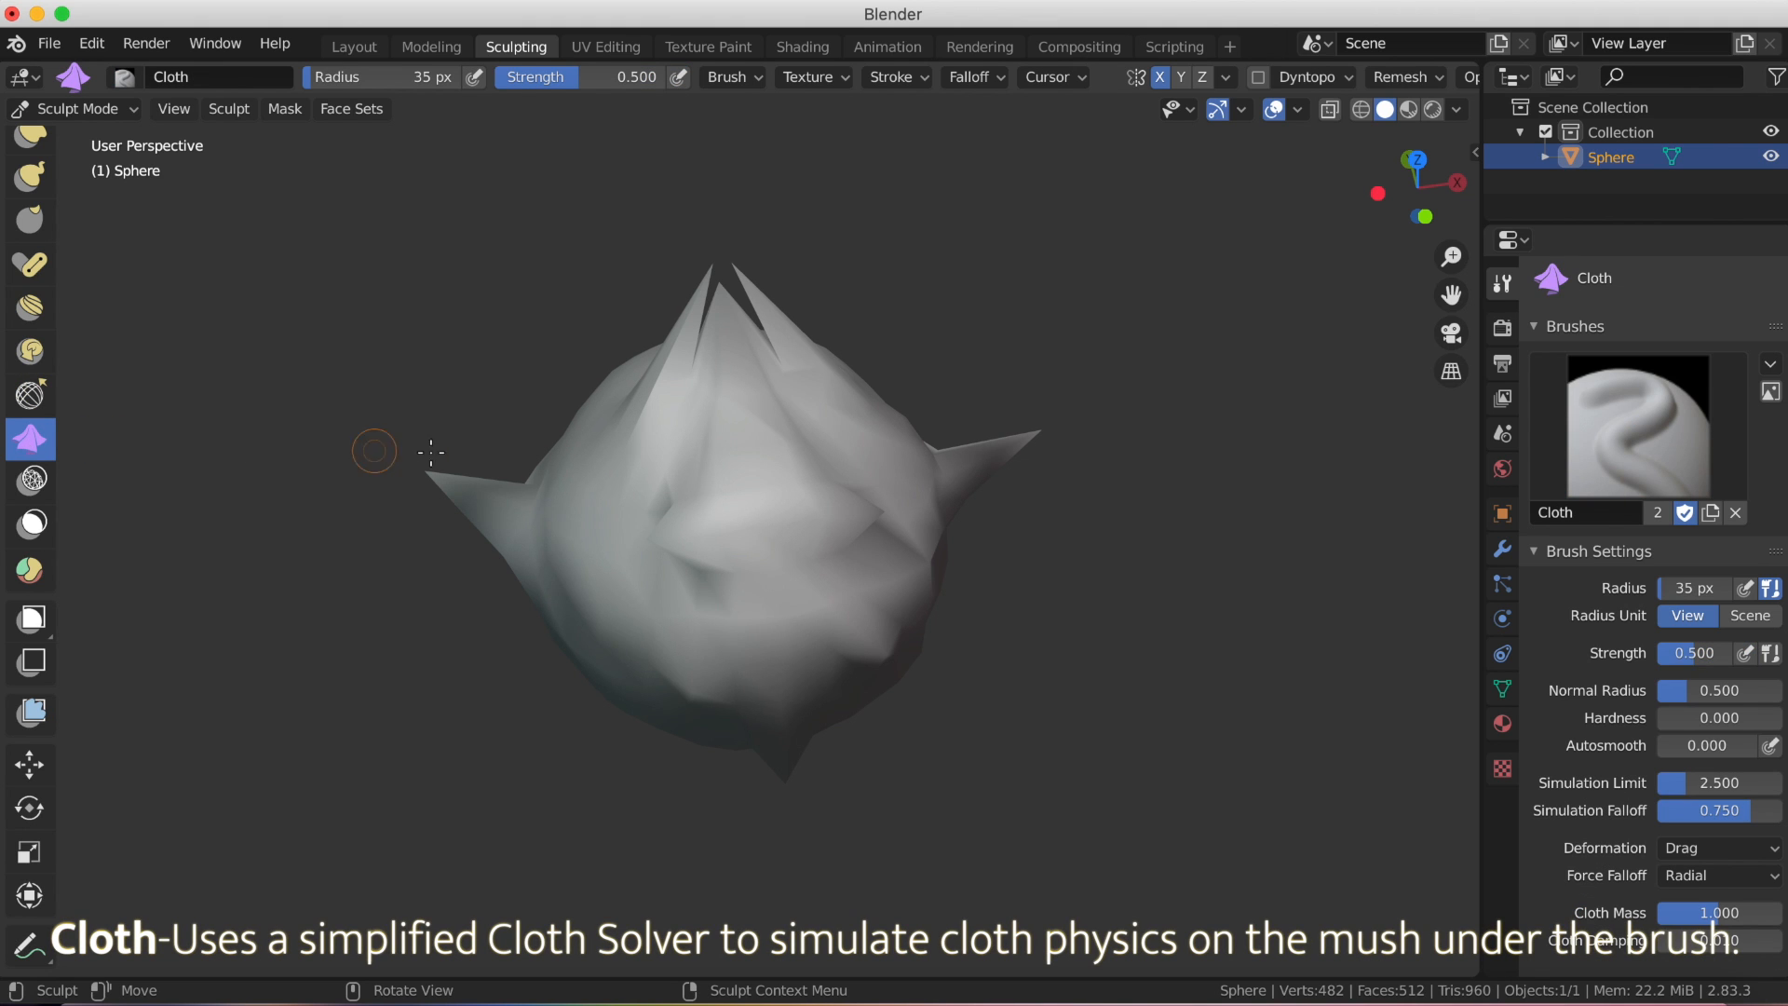
mouse_move(718, 474)
left_mouse_down()
mouse_move(703, 470)
mouse_move(722, 519)
mouse_move(809, 544)
left_mouse_up()
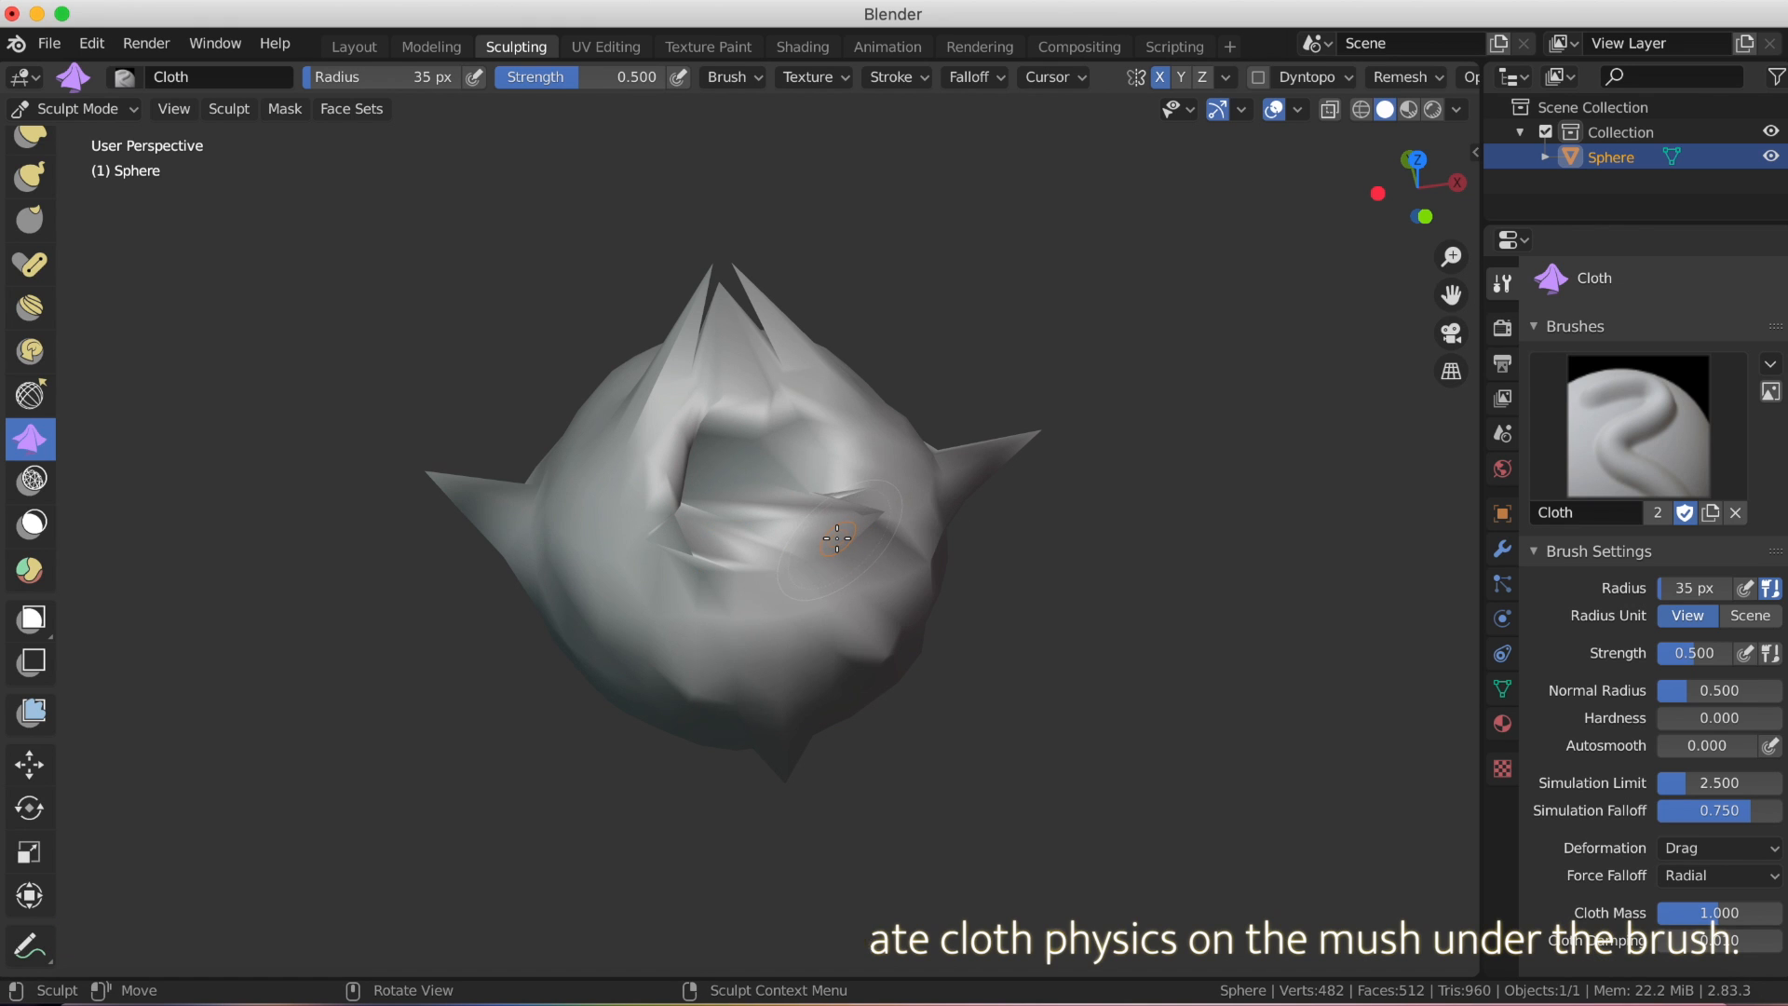
key("ctrl+z")
left_click_drag(836, 539, 536, 540)
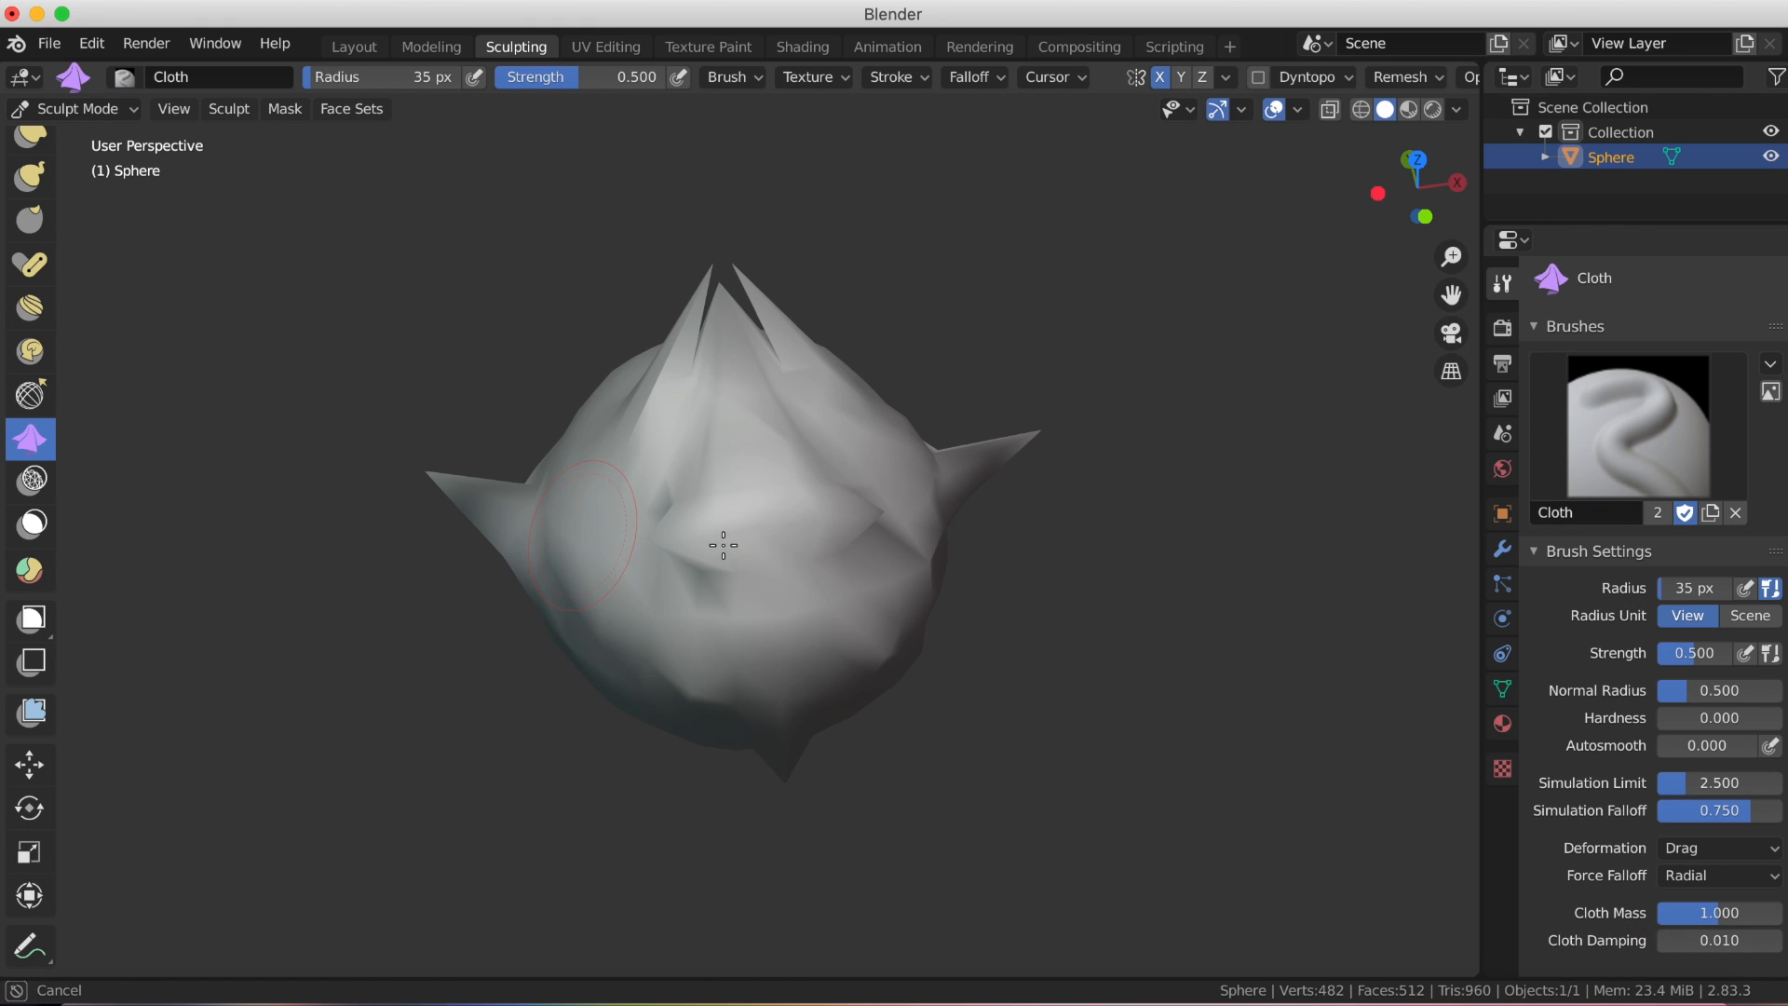
mouse_move(724, 544)
left_mouse_down()
mouse_move(703, 570)
mouse_move(599, 539)
mouse_move(1015, 563)
mouse_move(438, 531)
left_mouse_up()
key("ctrl+z")
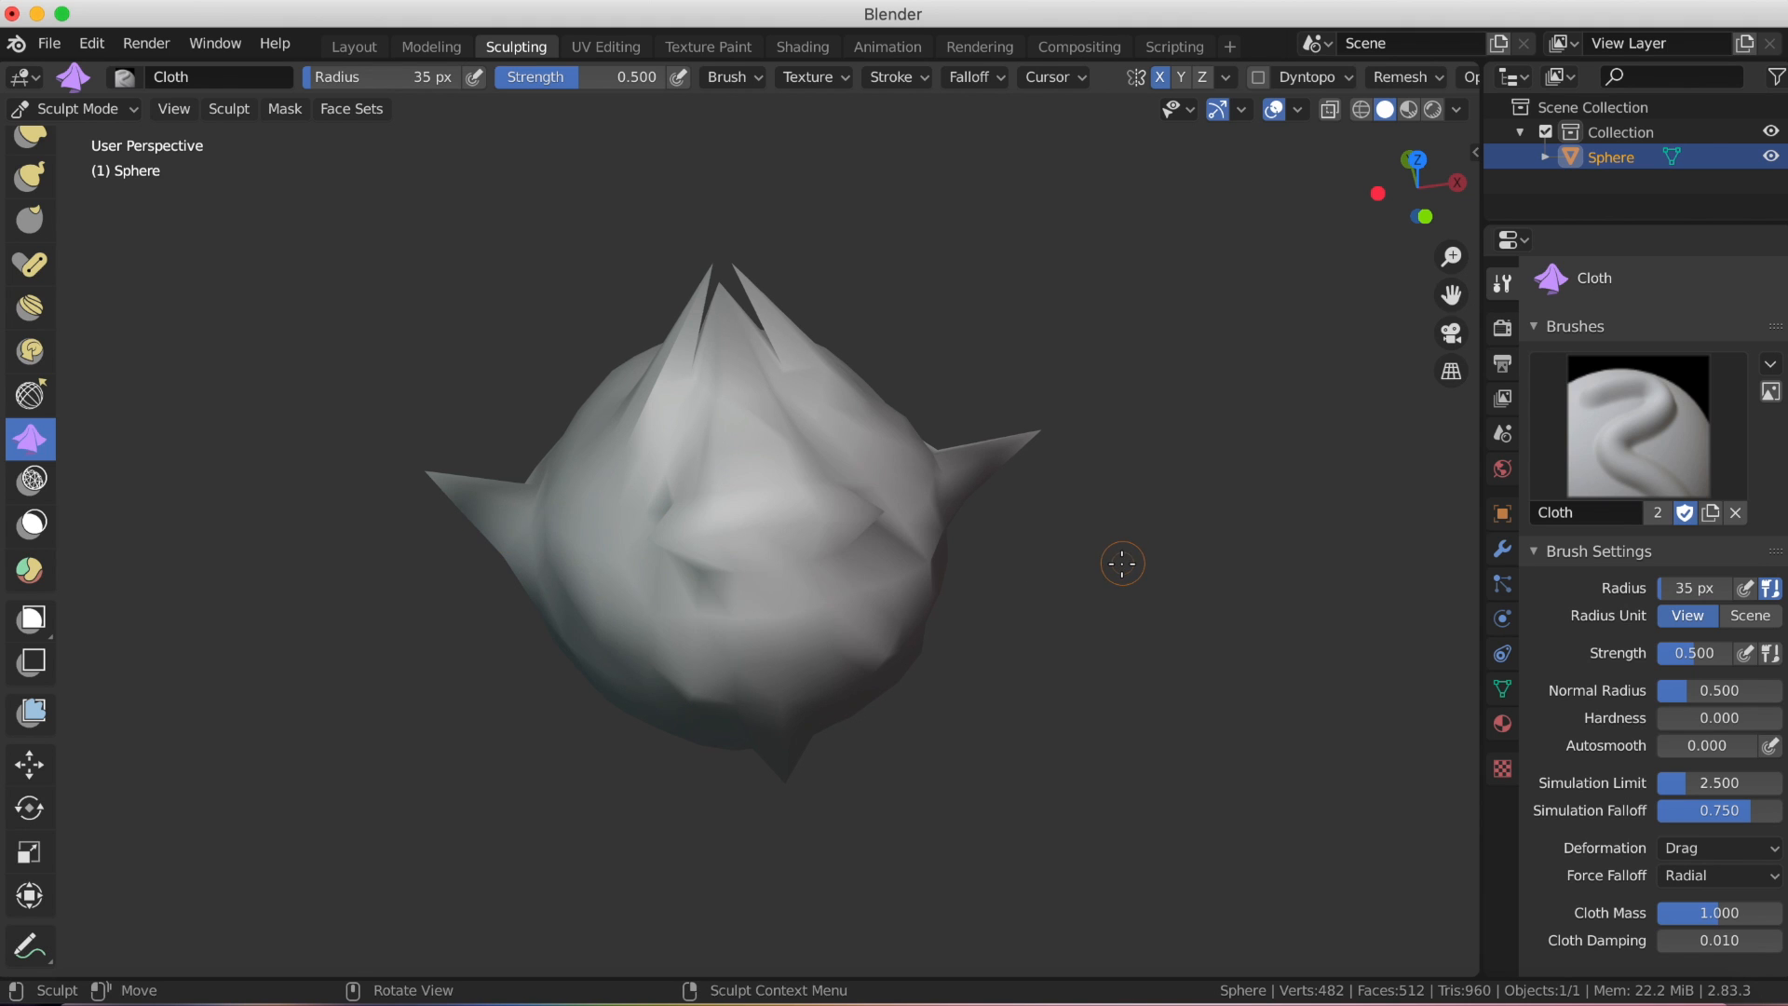
Stroke over the front bulge and the nearby side surface with the Simplify brush.
middle_click_drag(843, 504, 382, 475)
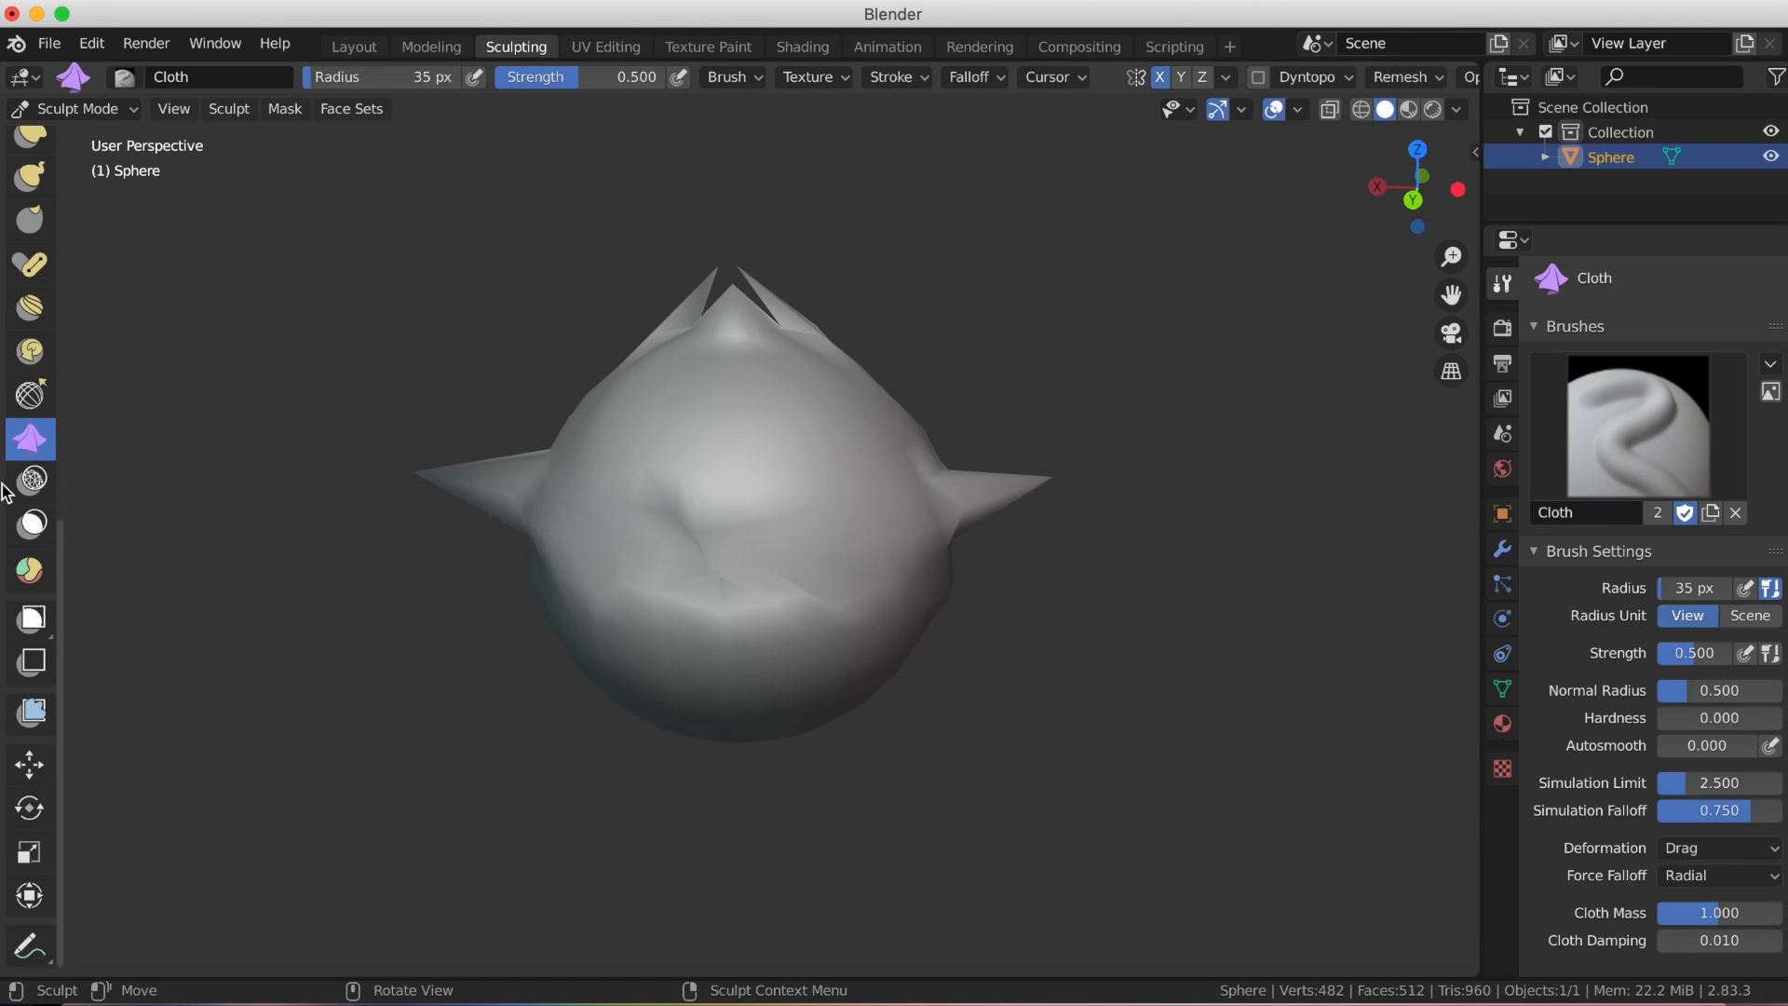
left_click(30, 481)
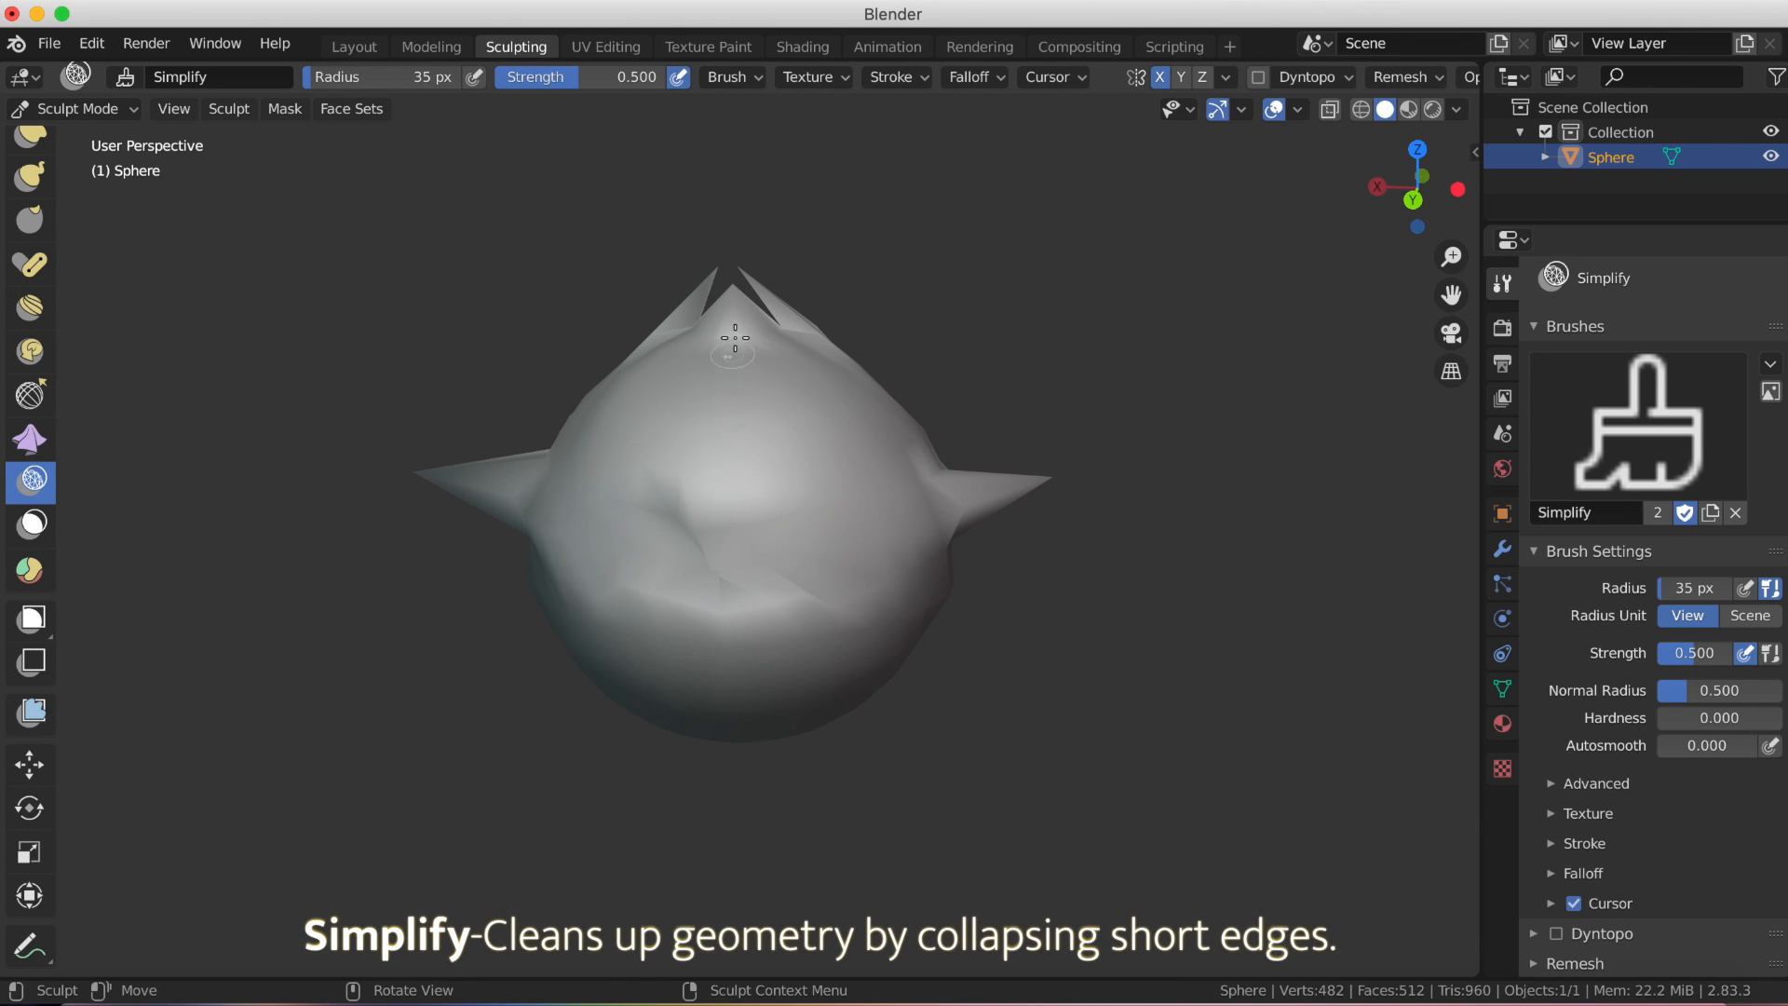
mouse_move(819, 470)
middle_mouse_down()
mouse_move(598, 506)
mouse_move(218, 515)
mouse_move(276, 556)
mouse_move(319, 547)
mouse_move(370, 342)
mouse_move(360, 466)
mouse_move(311, 555)
mouse_move(290, 557)
middle_mouse_up()
left_click_drag(614, 445, 766, 548)
mouse_move(604, 554)
left_mouse_down()
mouse_move(754, 551)
mouse_move(712, 382)
mouse_move(438, 383)
mouse_move(368, 406)
left_mouse_up()
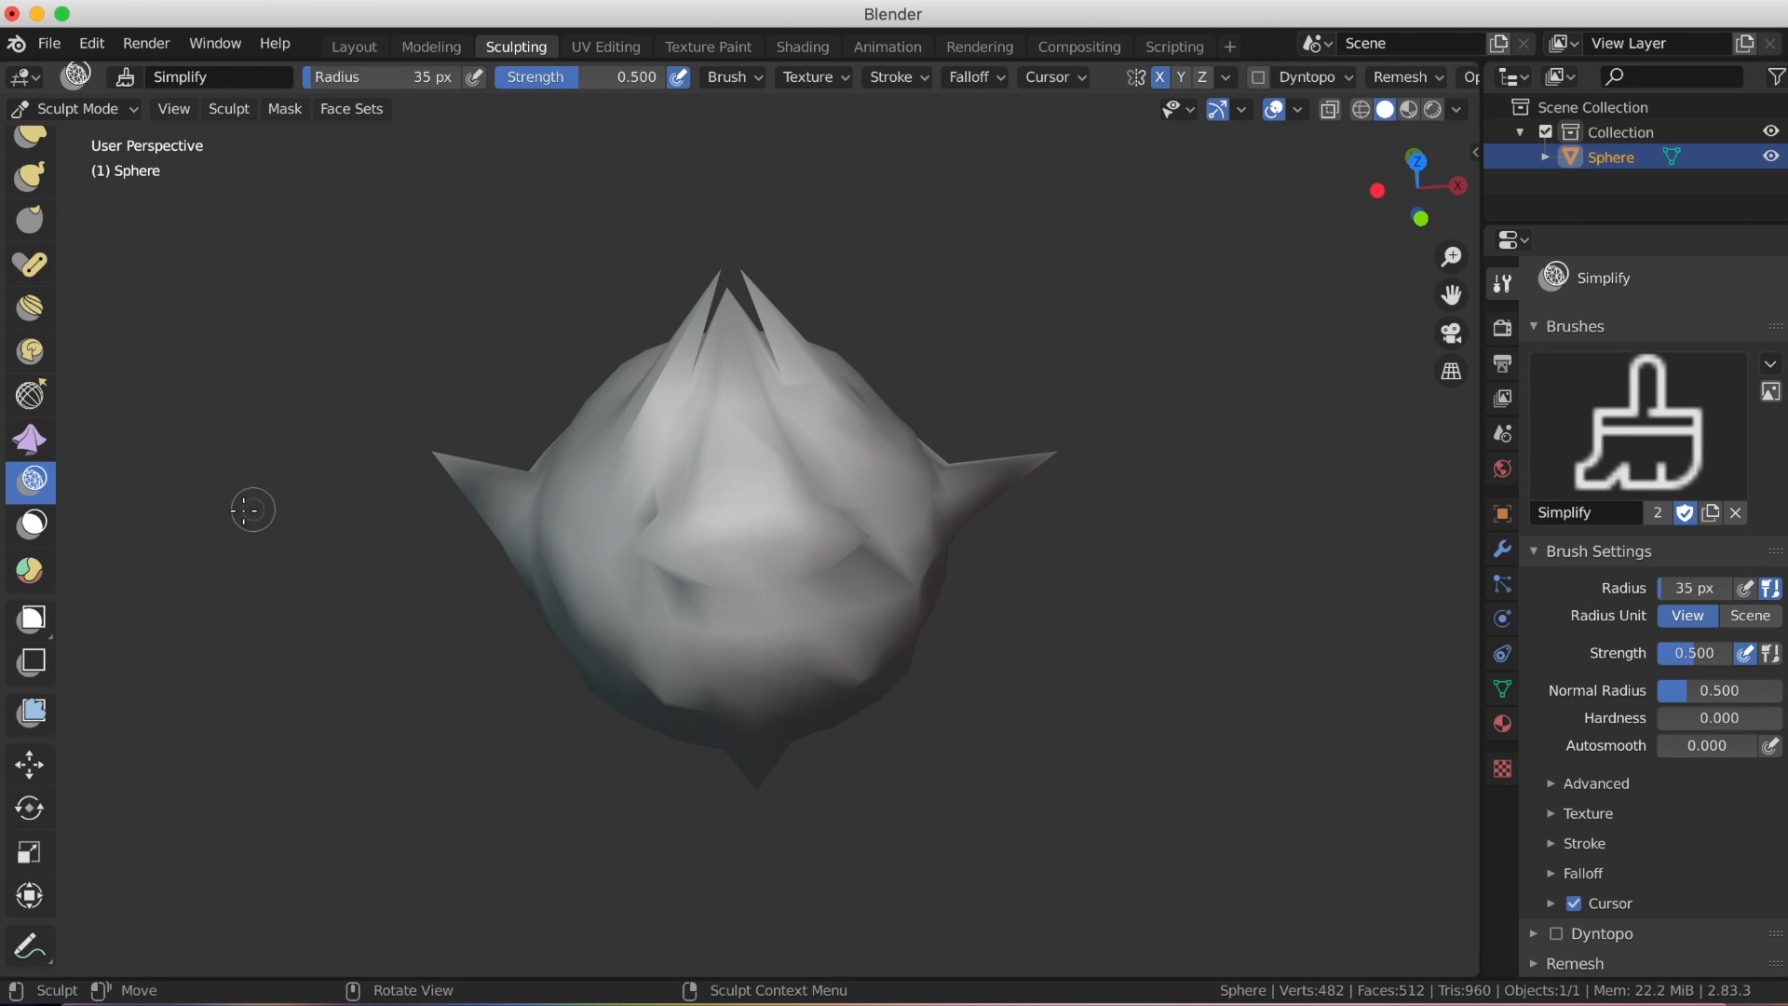
Try the Mask brush on the front bulge, undo it, and brush over the crease on the sphere's back.
left_click(32, 523)
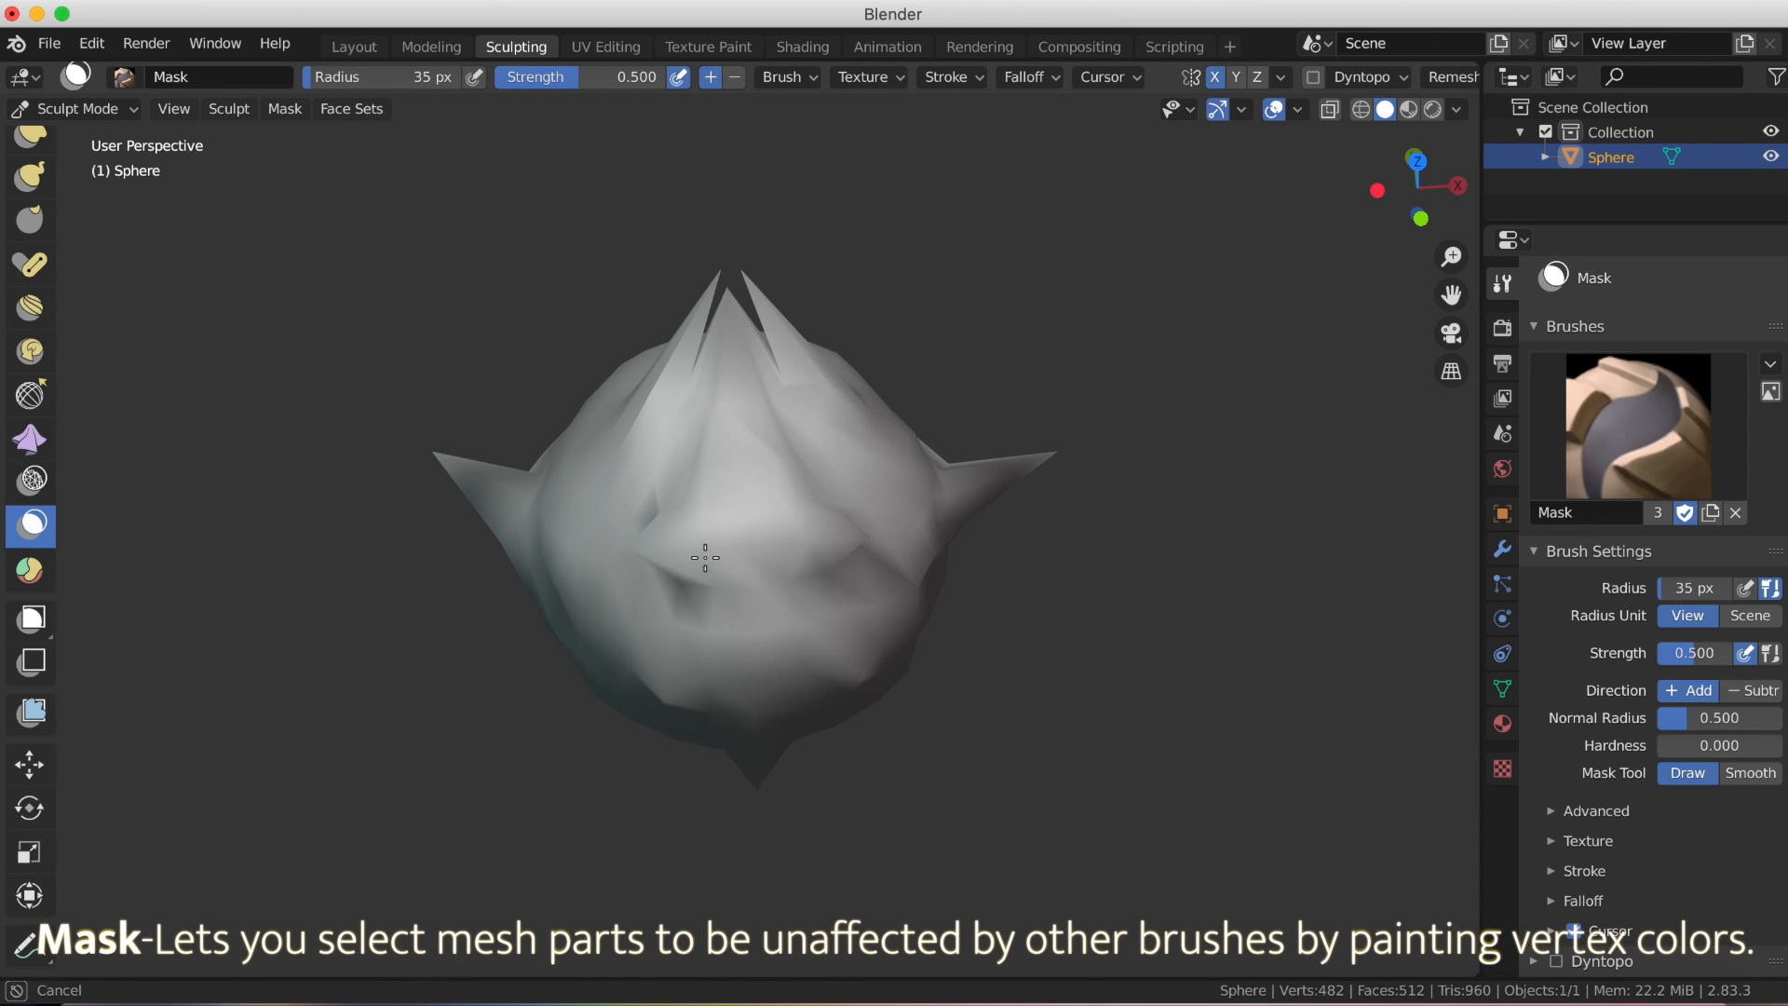
key("super+z")
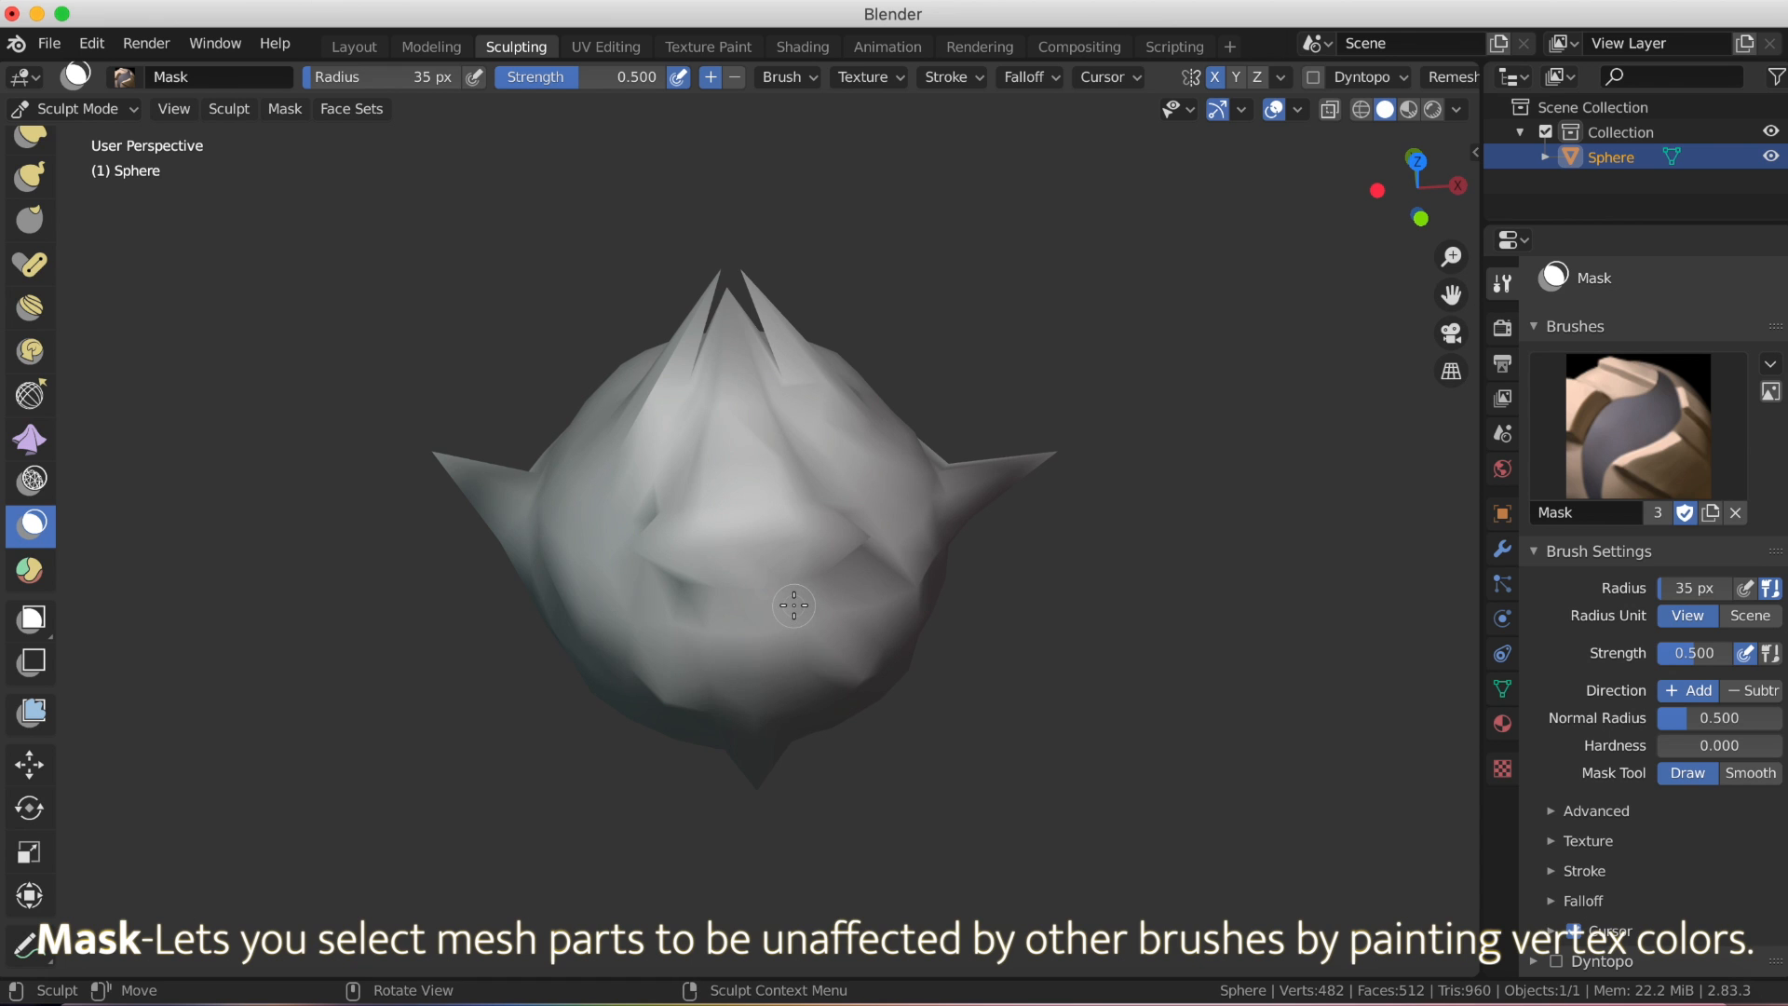
middle_click_drag(739, 592, 1091, 500)
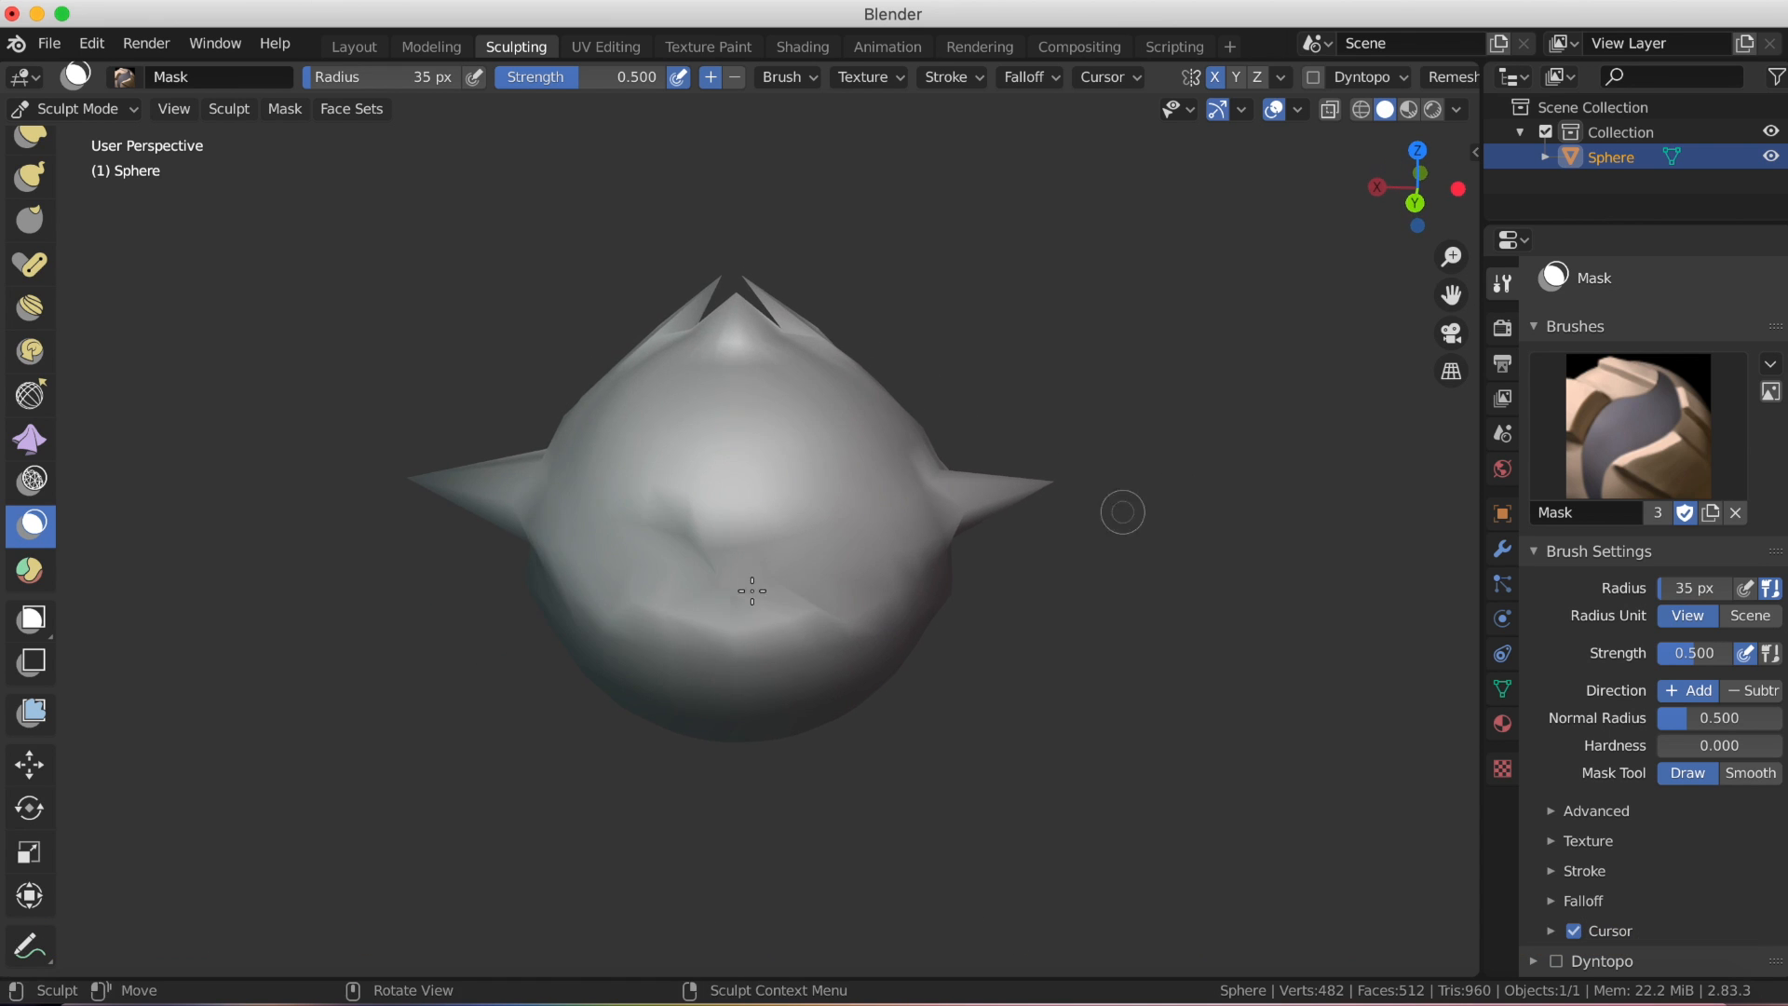
mouse_move(781, 585)
left_mouse_down()
mouse_move(569, 583)
mouse_move(797, 582)
left_mouse_up()
scroll(734, 538, "up", 5)
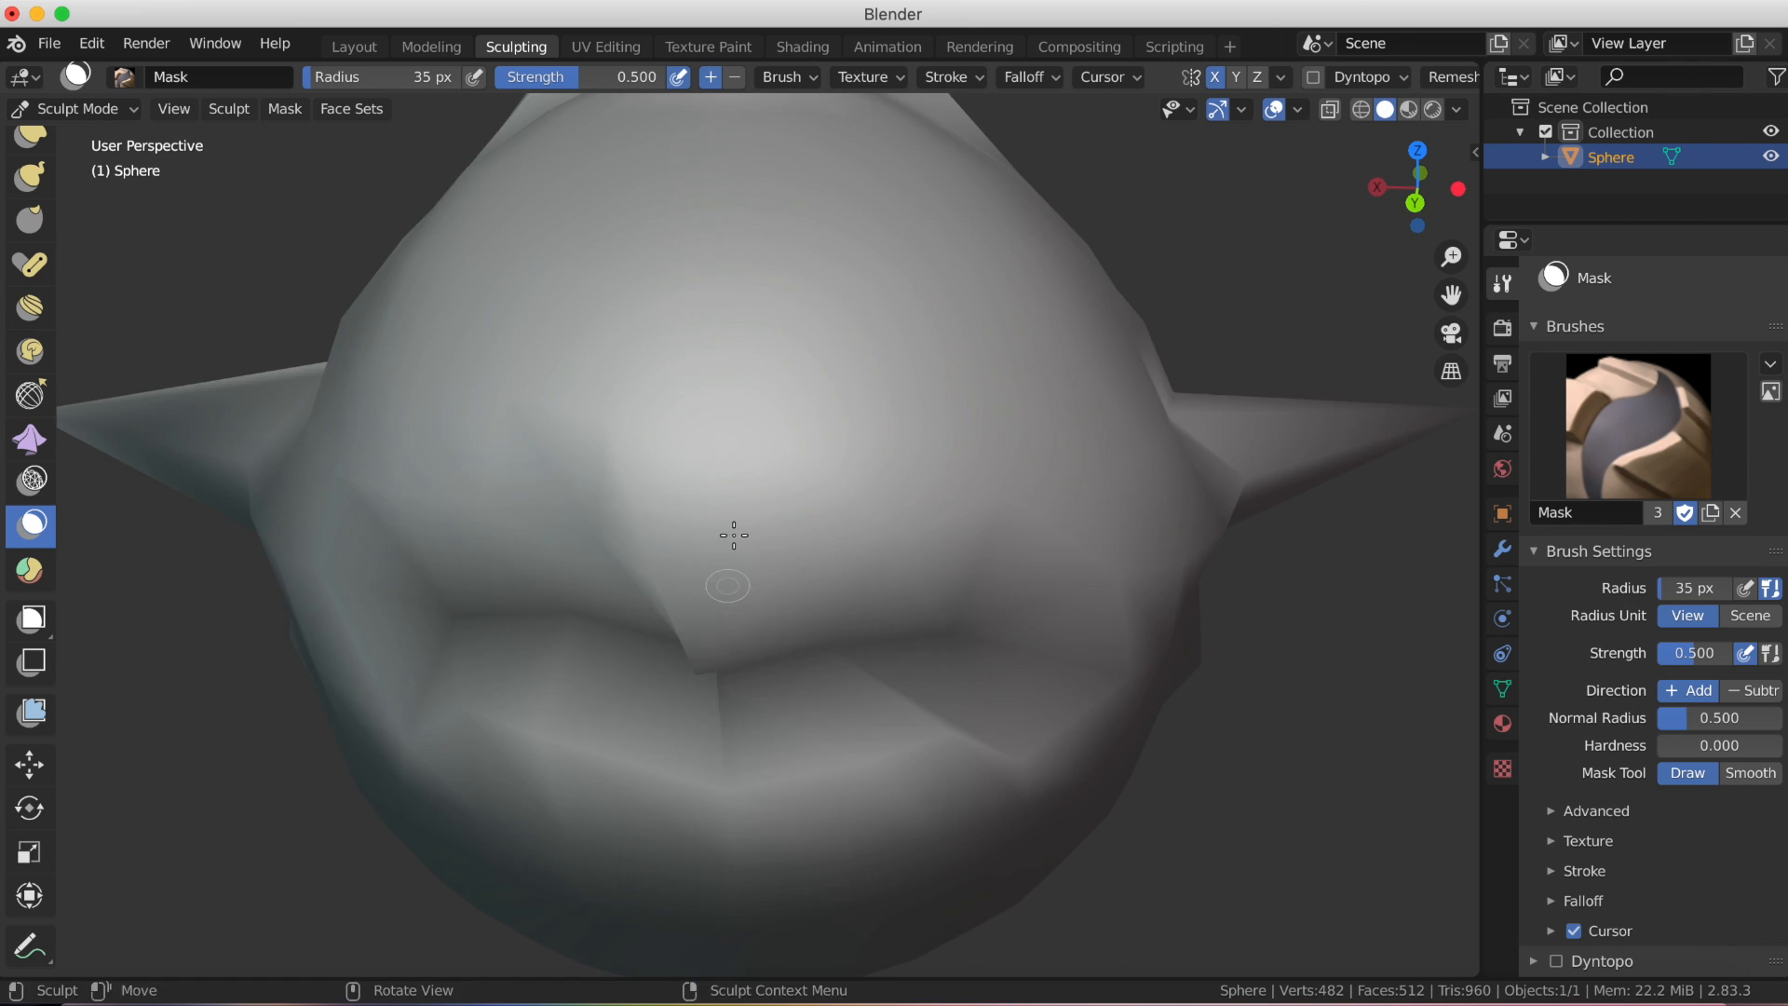
scroll(734, 534, "down", 6)
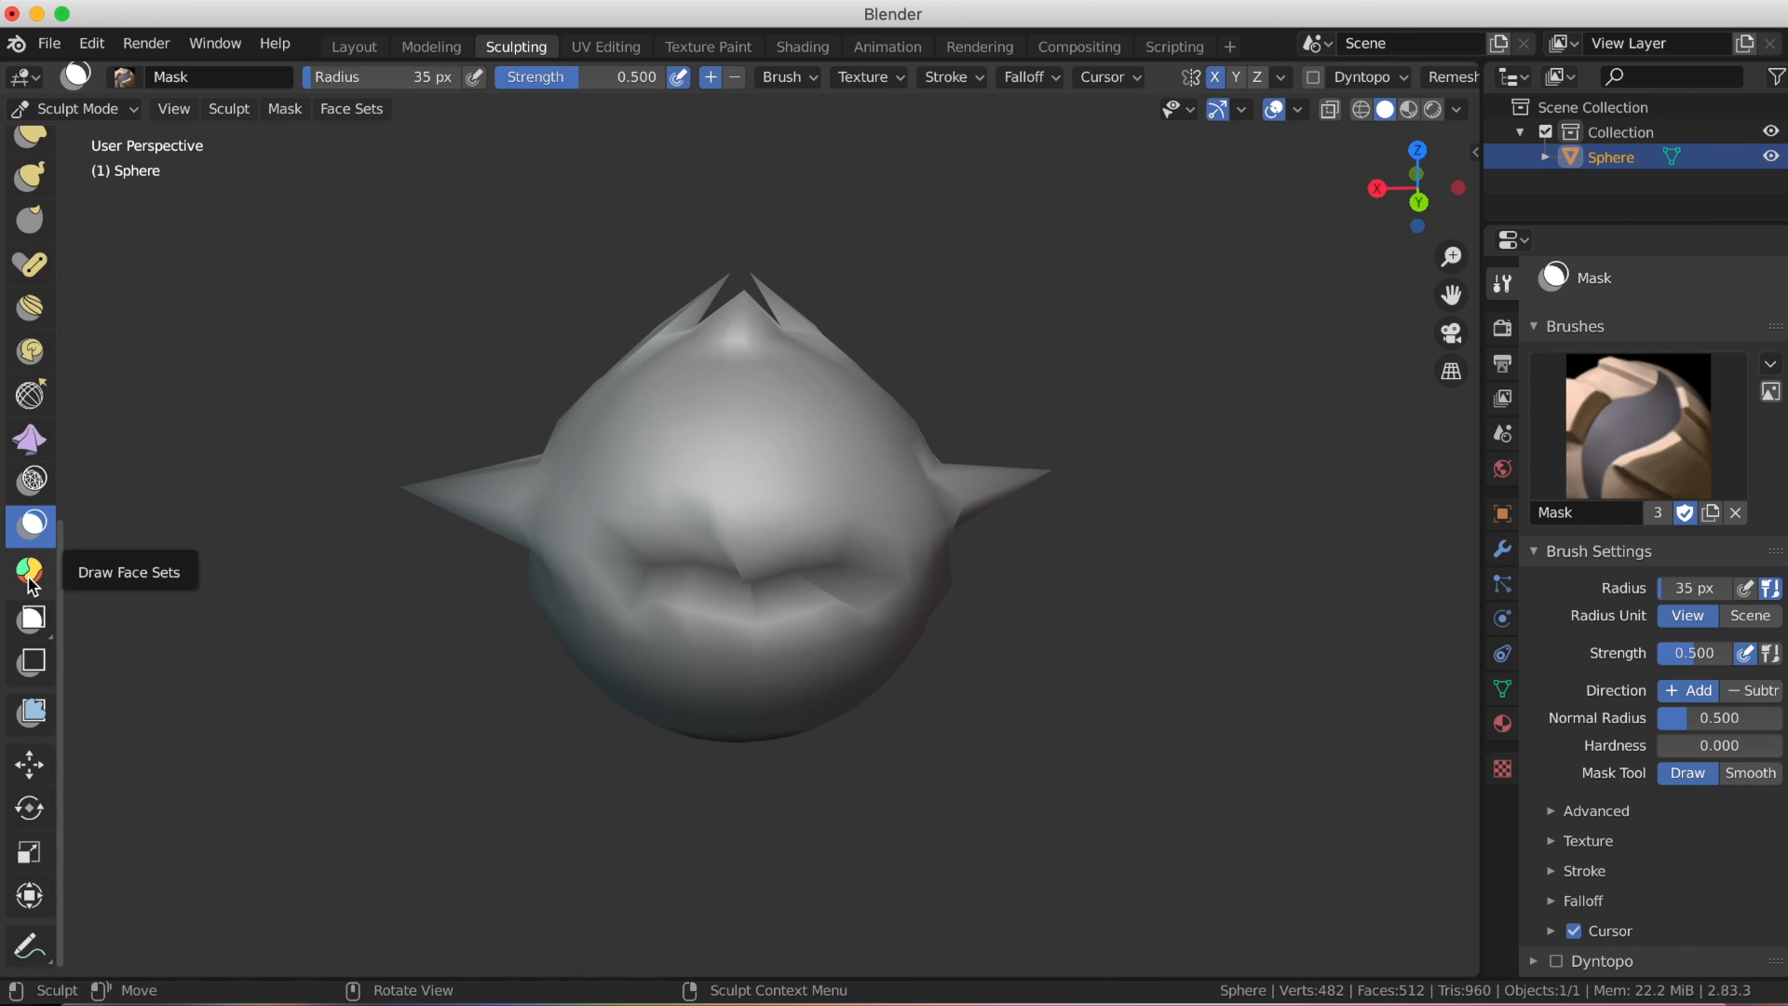
Paint several differently coloured face sets on and above the back crease with the Draw Face Sets brush.
left_click(31, 585)
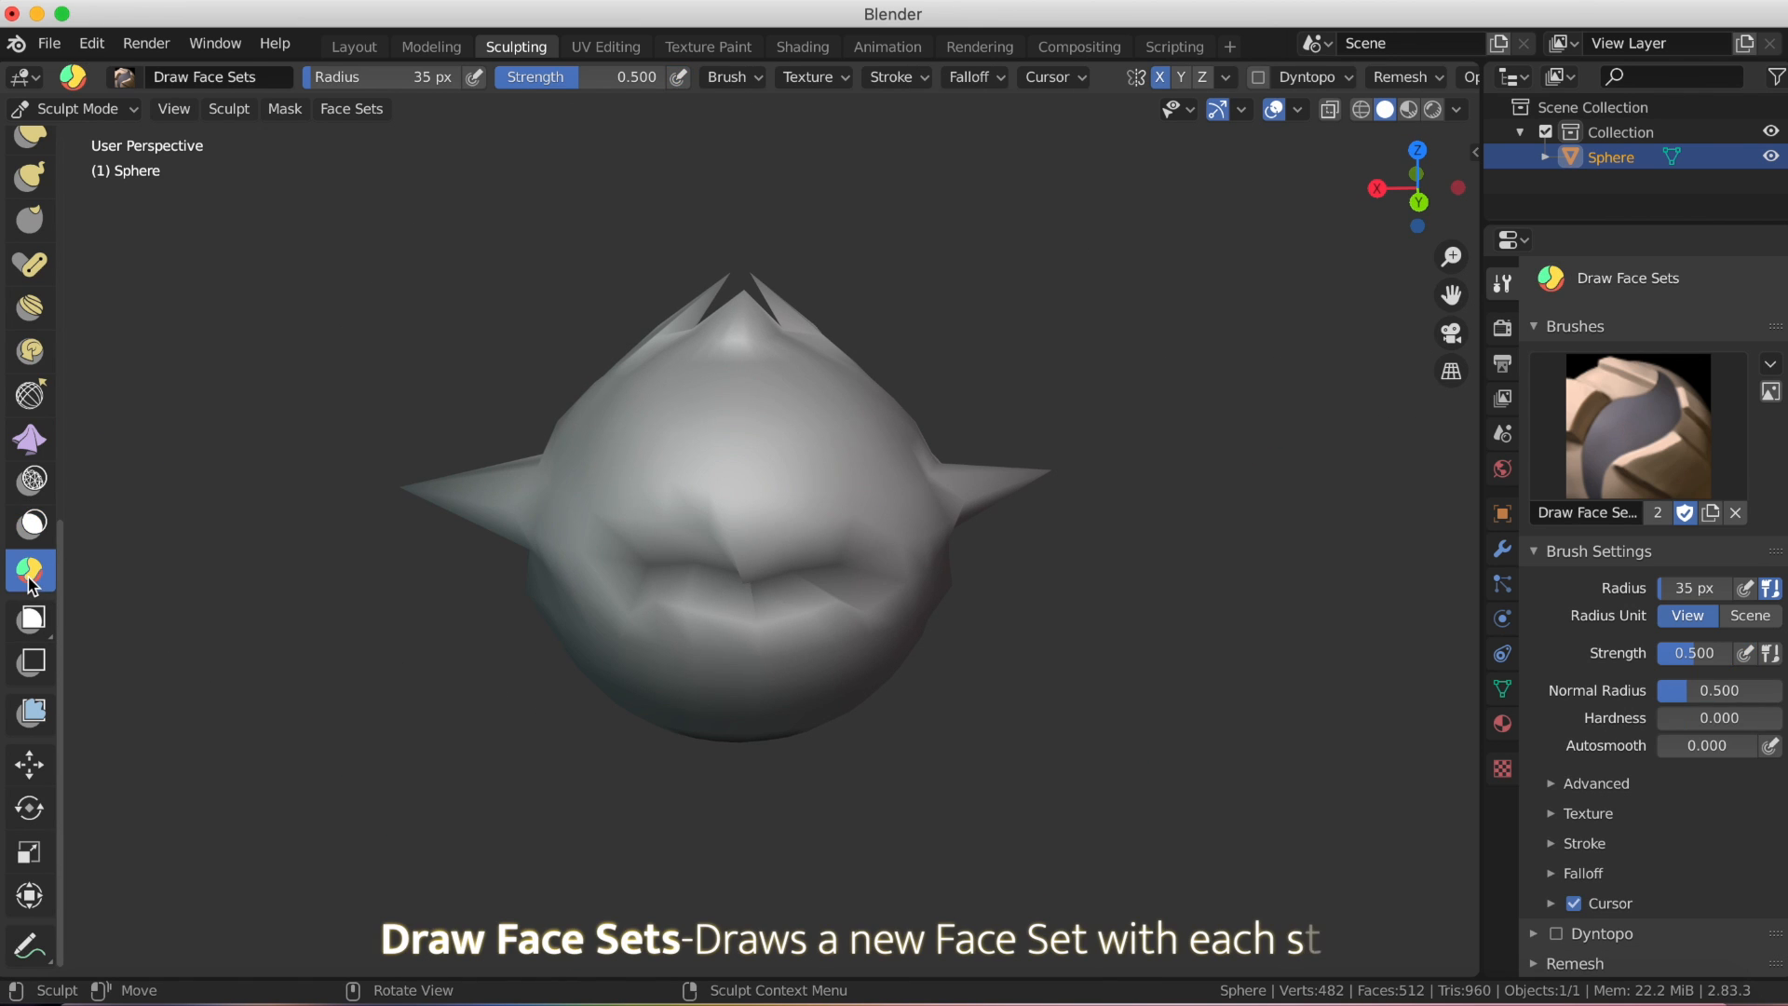
mouse_move(748, 575)
left_mouse_down()
mouse_move(782, 522)
mouse_move(807, 523)
left_mouse_up()
middle_click_drag(765, 591, 775, 544)
scroll(766, 544, "up", 2)
mouse_move(766, 547)
left_mouse_down()
mouse_move(920, 553)
mouse_move(810, 519)
mouse_move(668, 520)
mouse_move(816, 483)
left_mouse_up()
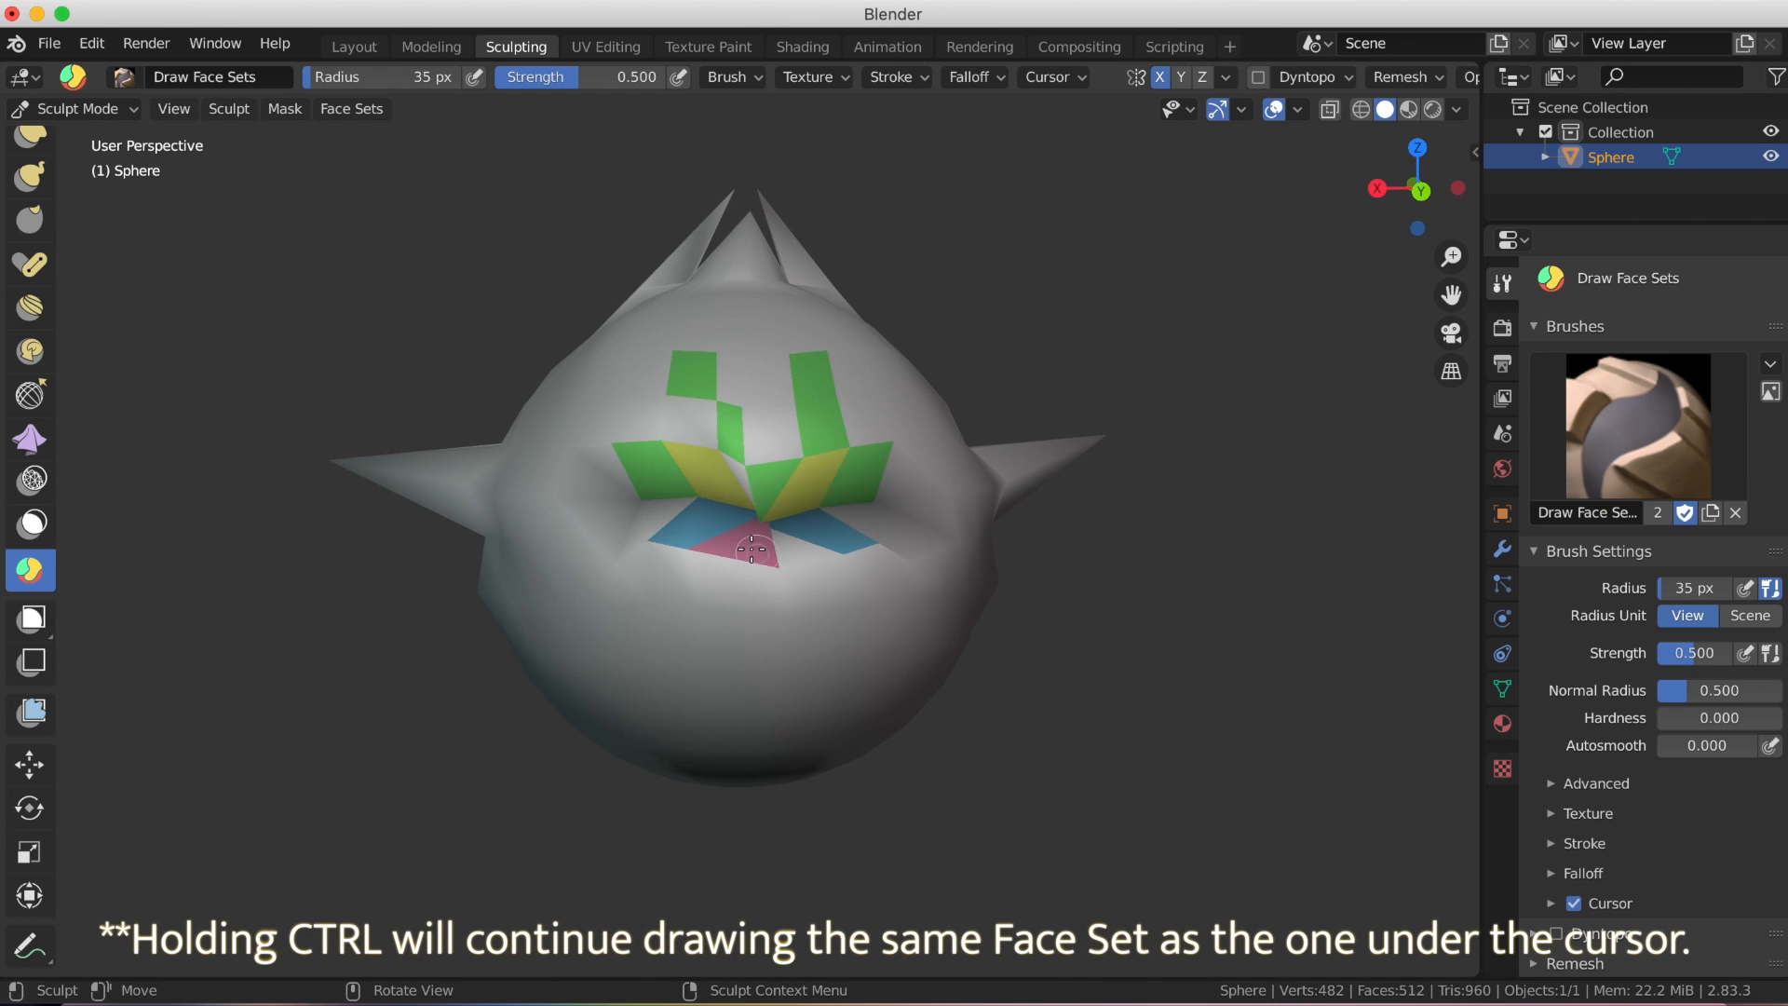
left_click(770, 445)
mouse_move(618, 424)
left_mouse_down()
mouse_move(784, 517)
mouse_move(762, 494)
mouse_move(751, 507)
left_mouse_up()
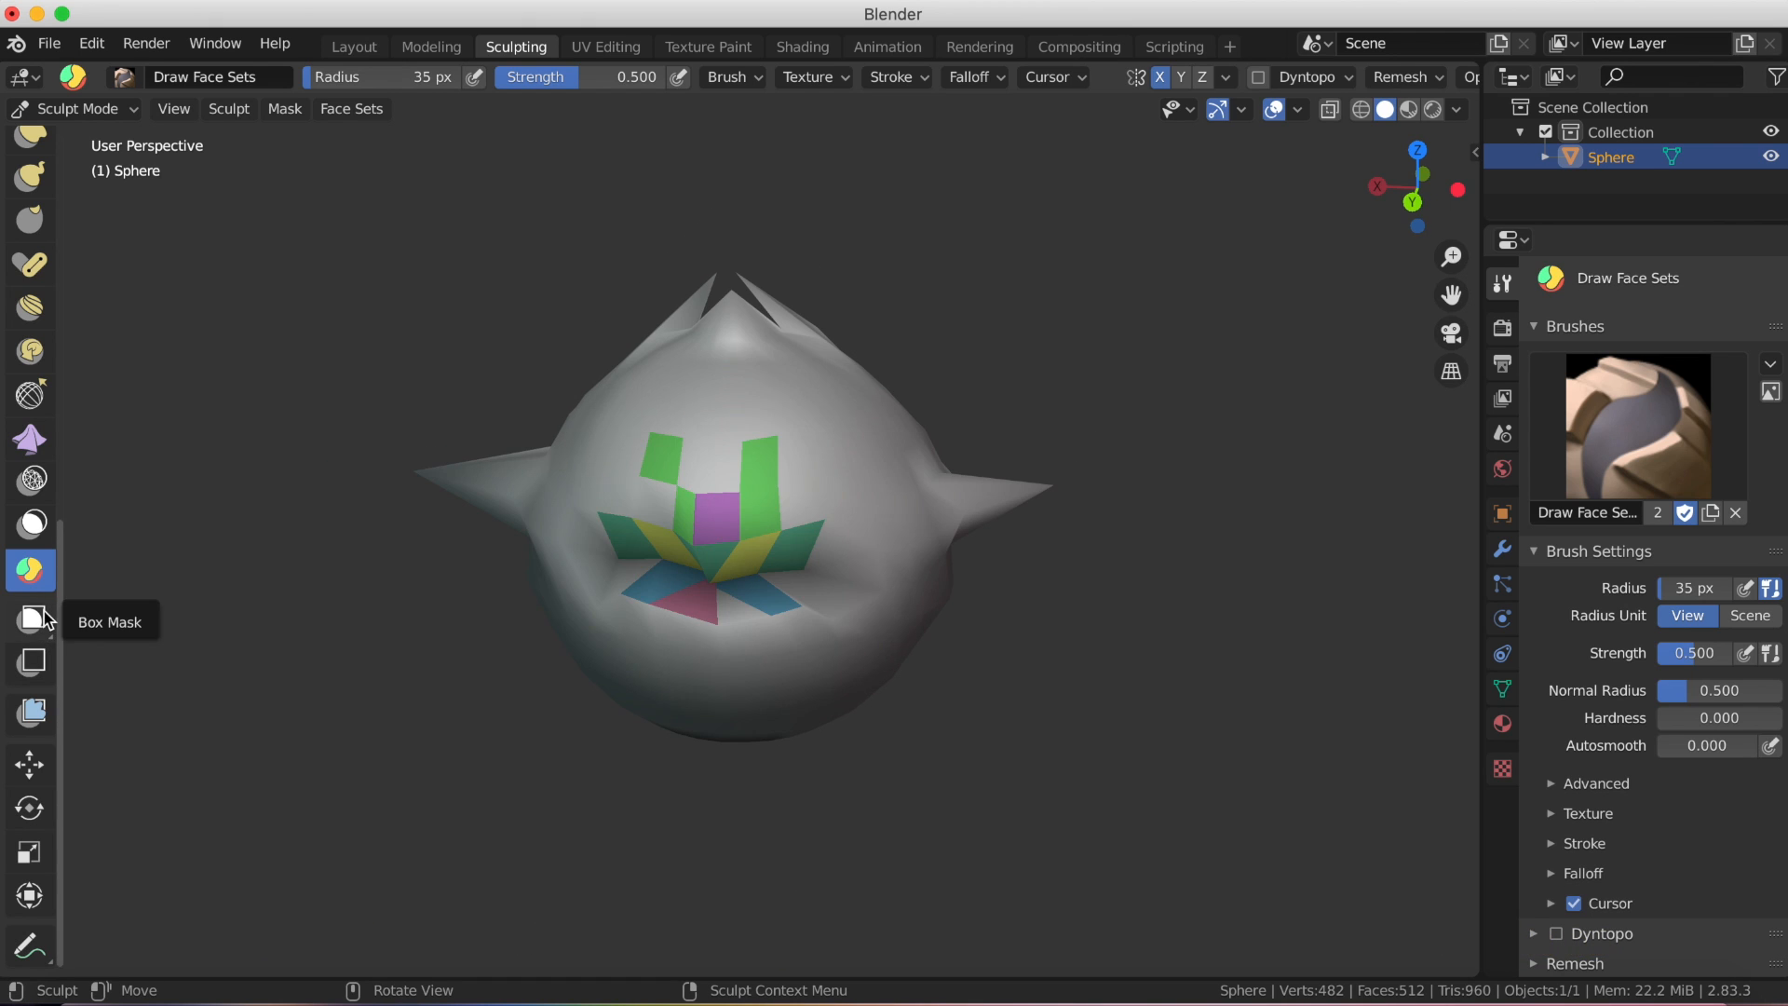
Try a free-form Lasso Mask over the painted face sets on the back, and undo the mask.
left_click(43, 610)
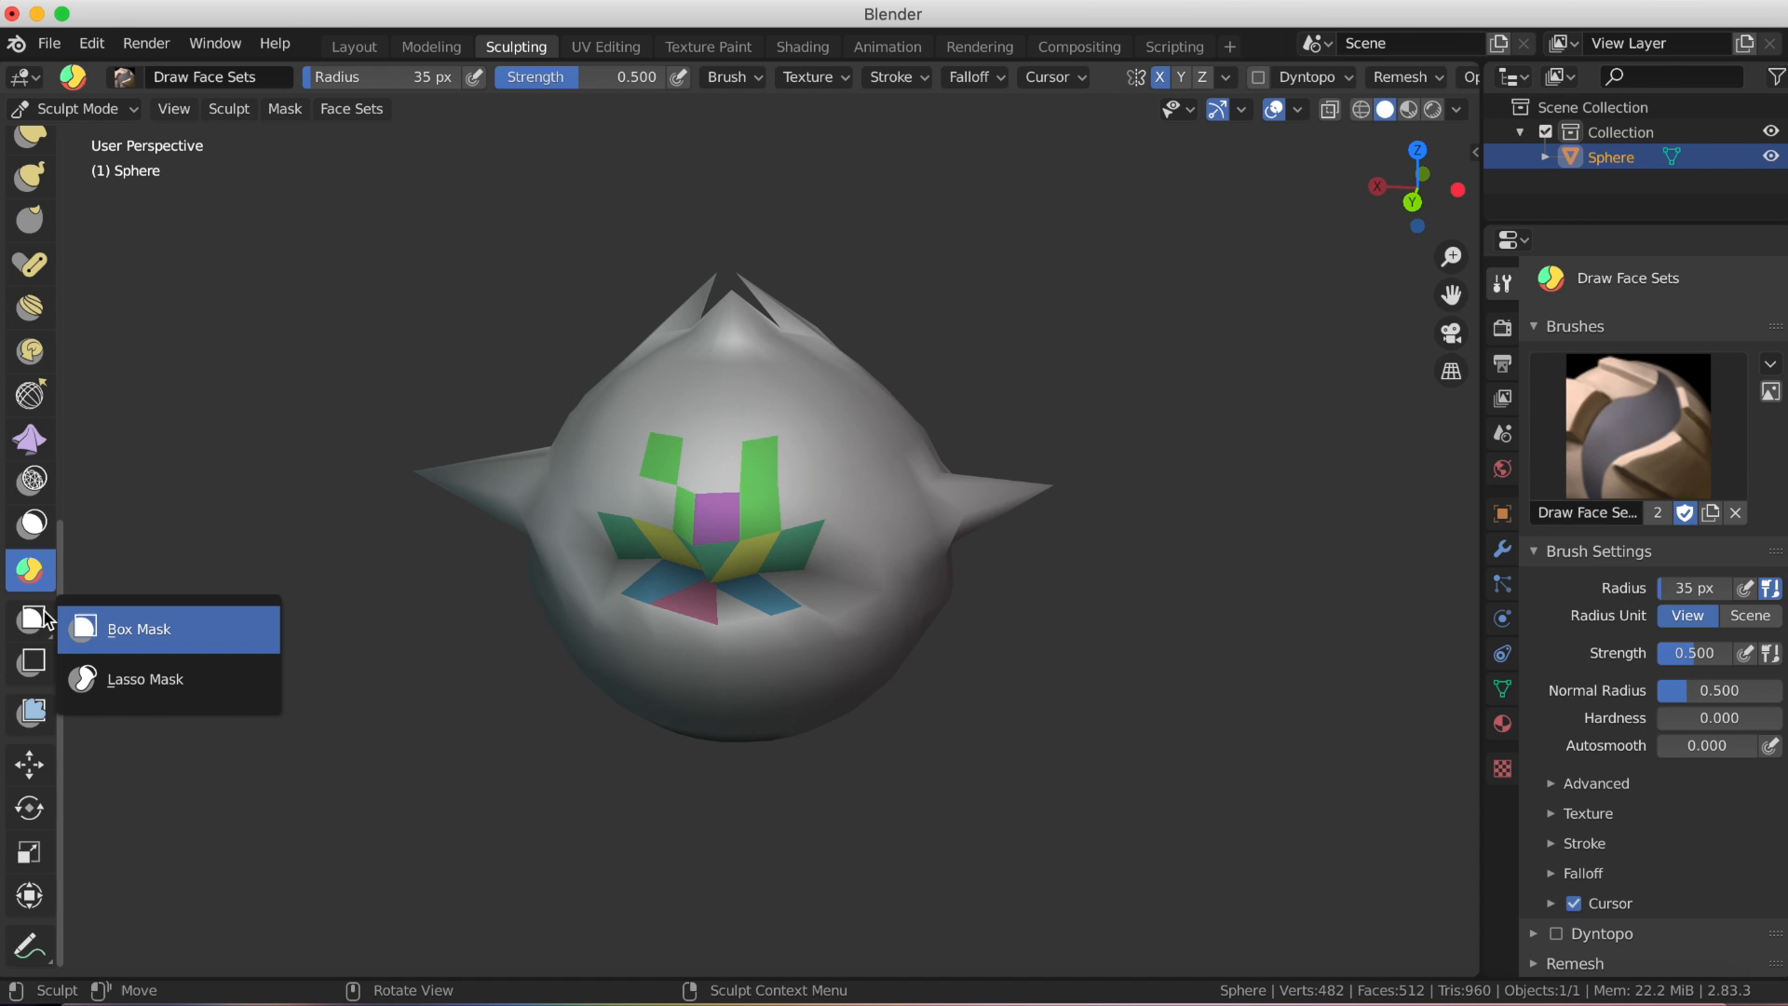
left_click(114, 684)
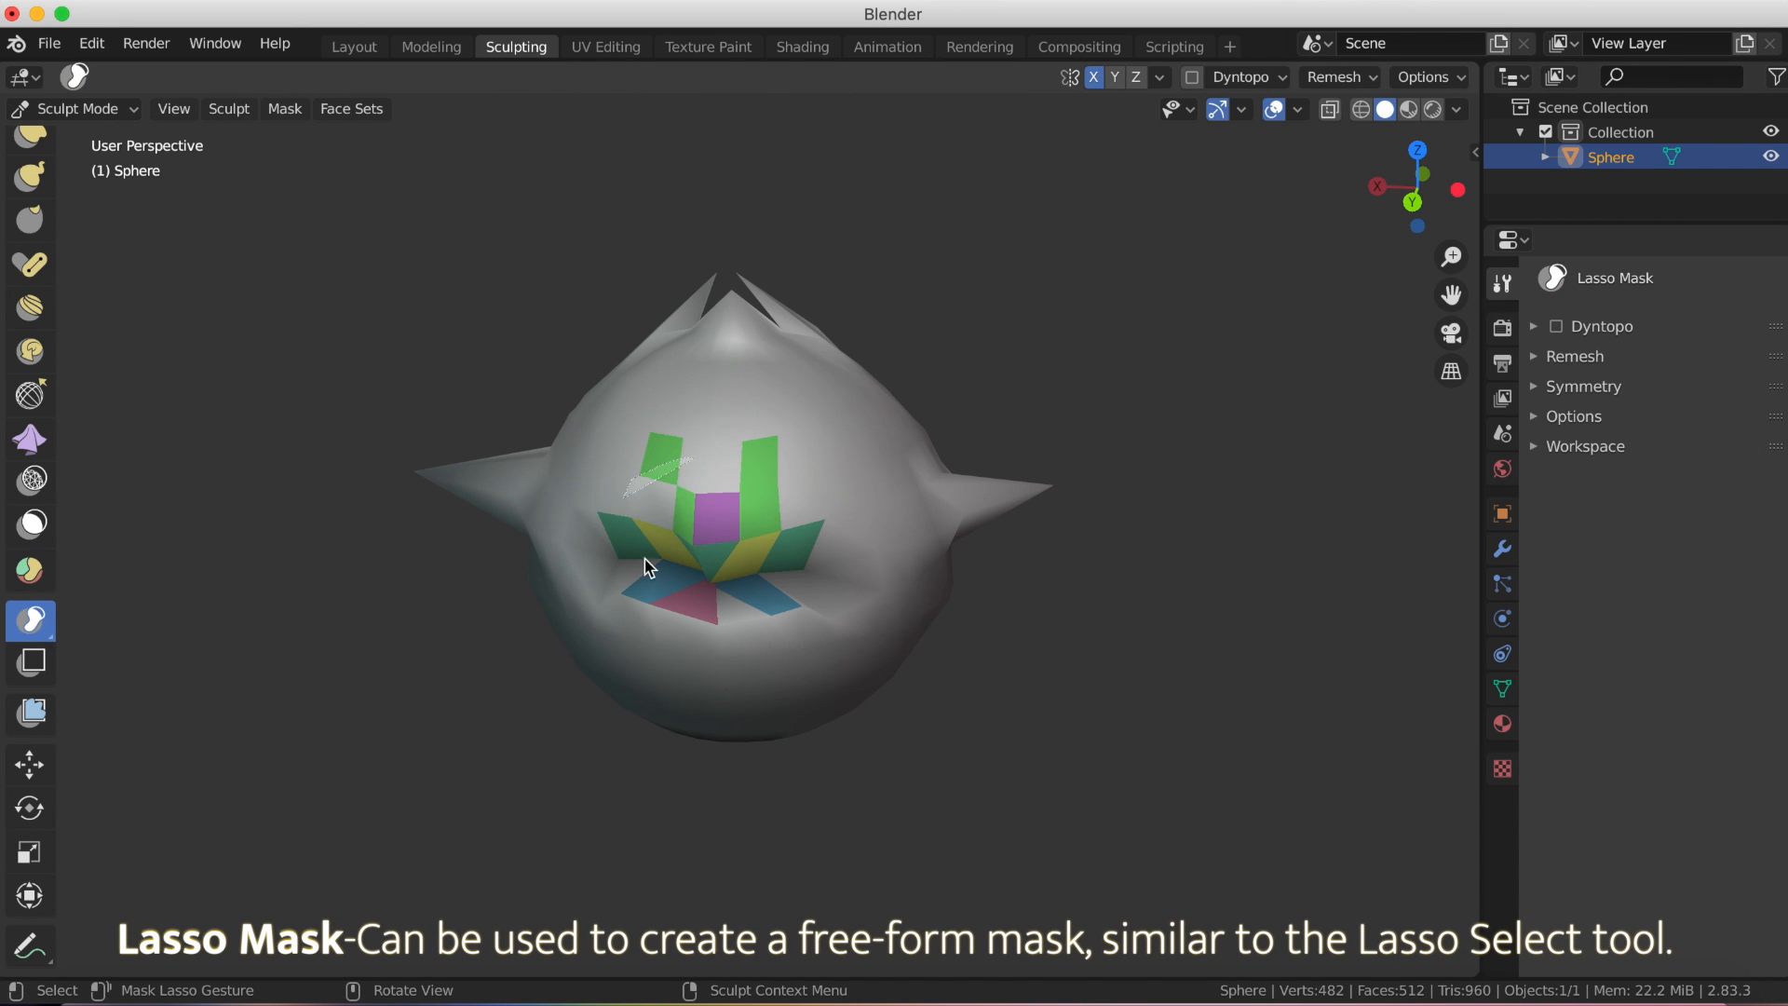
mouse_move(649, 568)
left_mouse_down()
mouse_move(841, 583)
mouse_move(531, 416)
mouse_move(509, 539)
left_mouse_up()
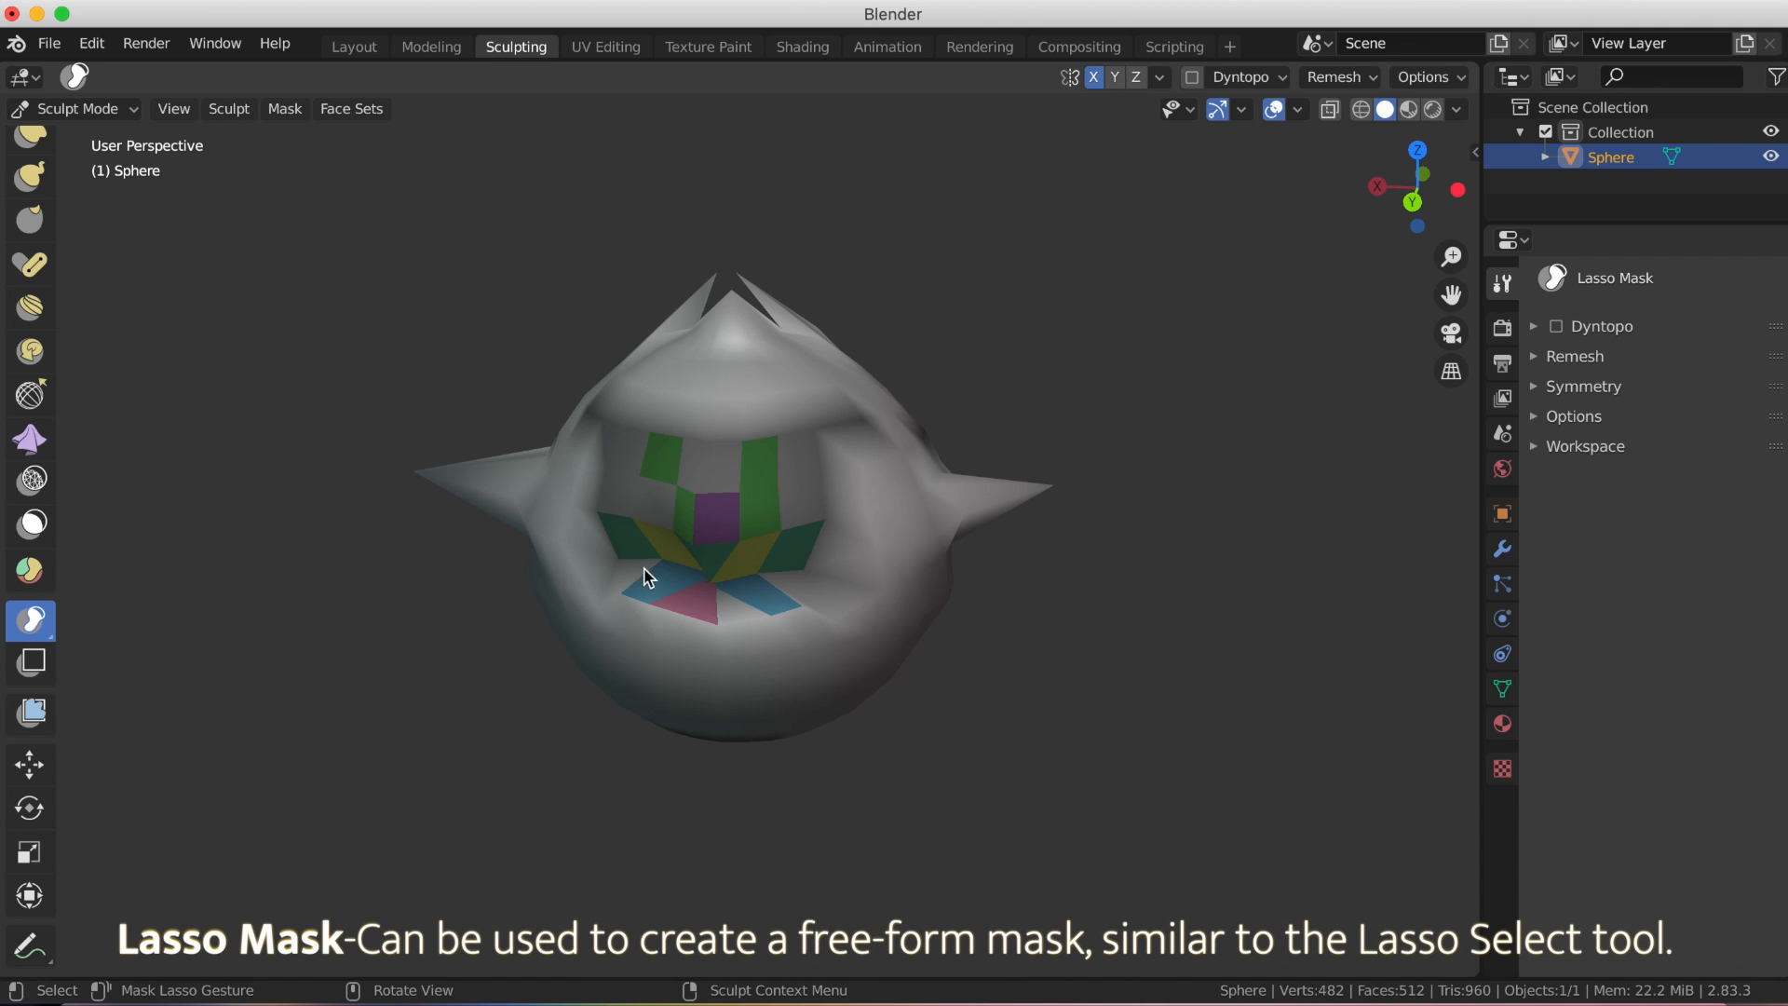
middle_click_drag(649, 578, 1170, 532)
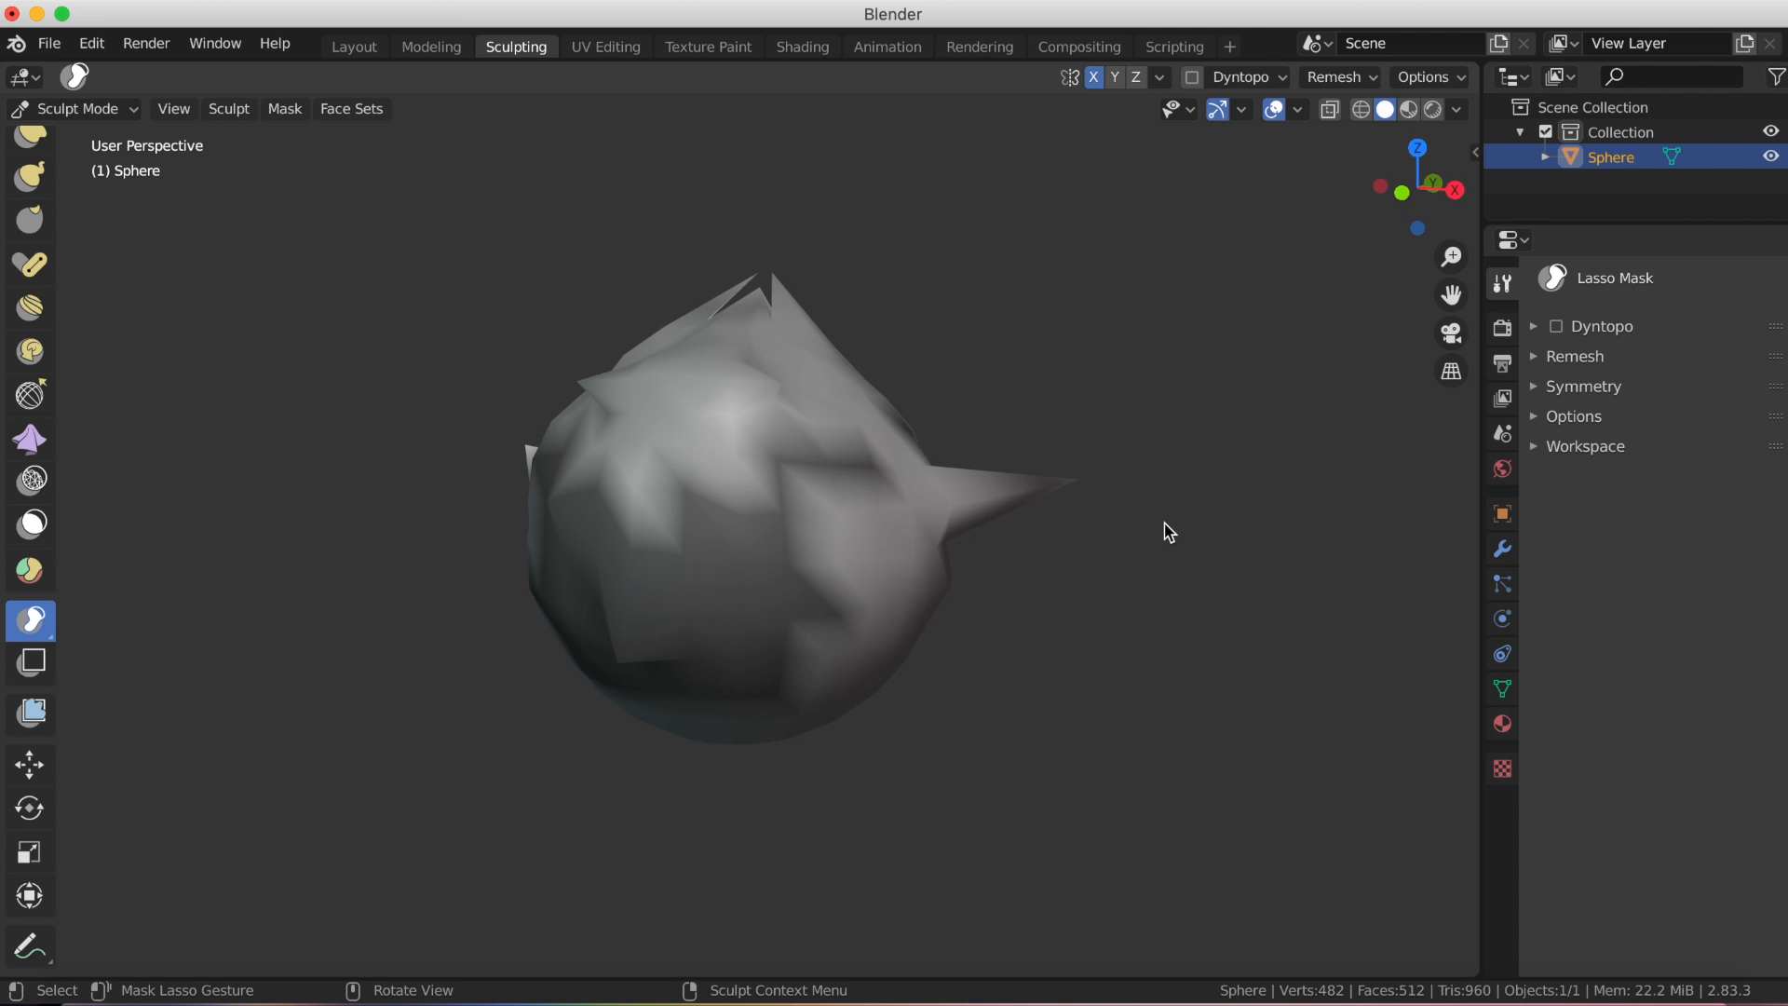
key("ctrl+z")
middle_click_drag(892, 449, 918, 555)
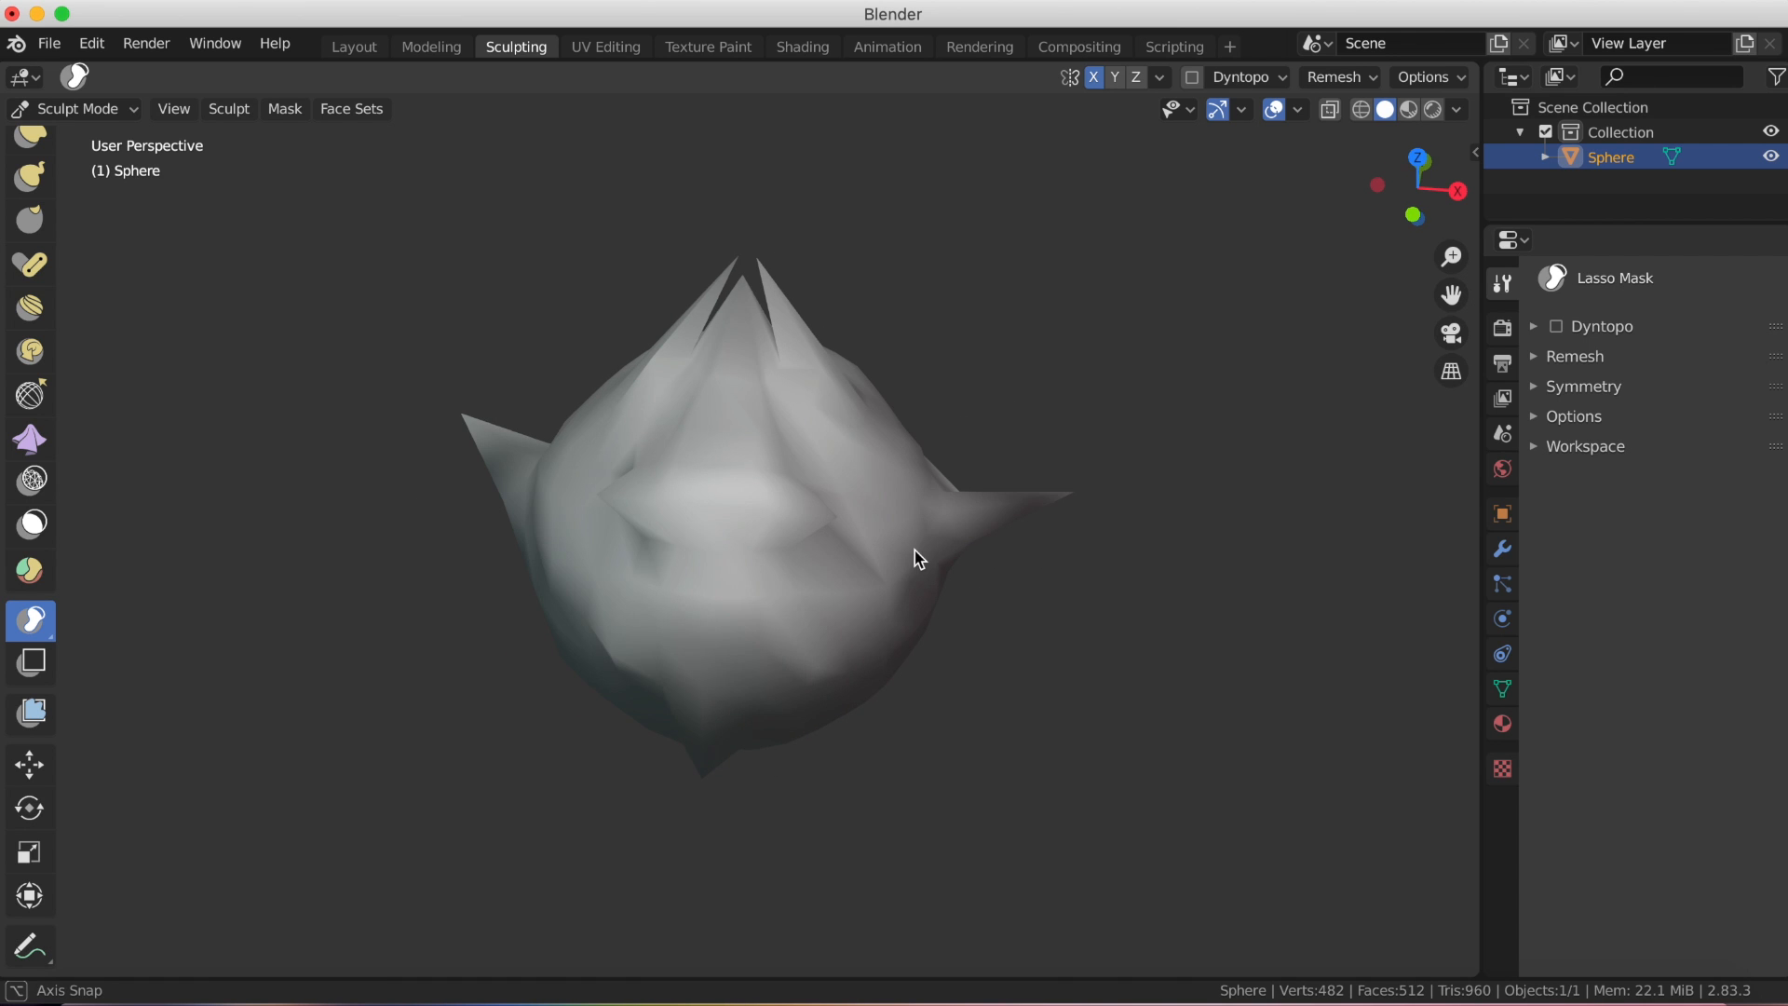
Hide a small side patch and the sphere's lower part with Box Hide, revealing the hidden geometry after each.
left_click(33, 660)
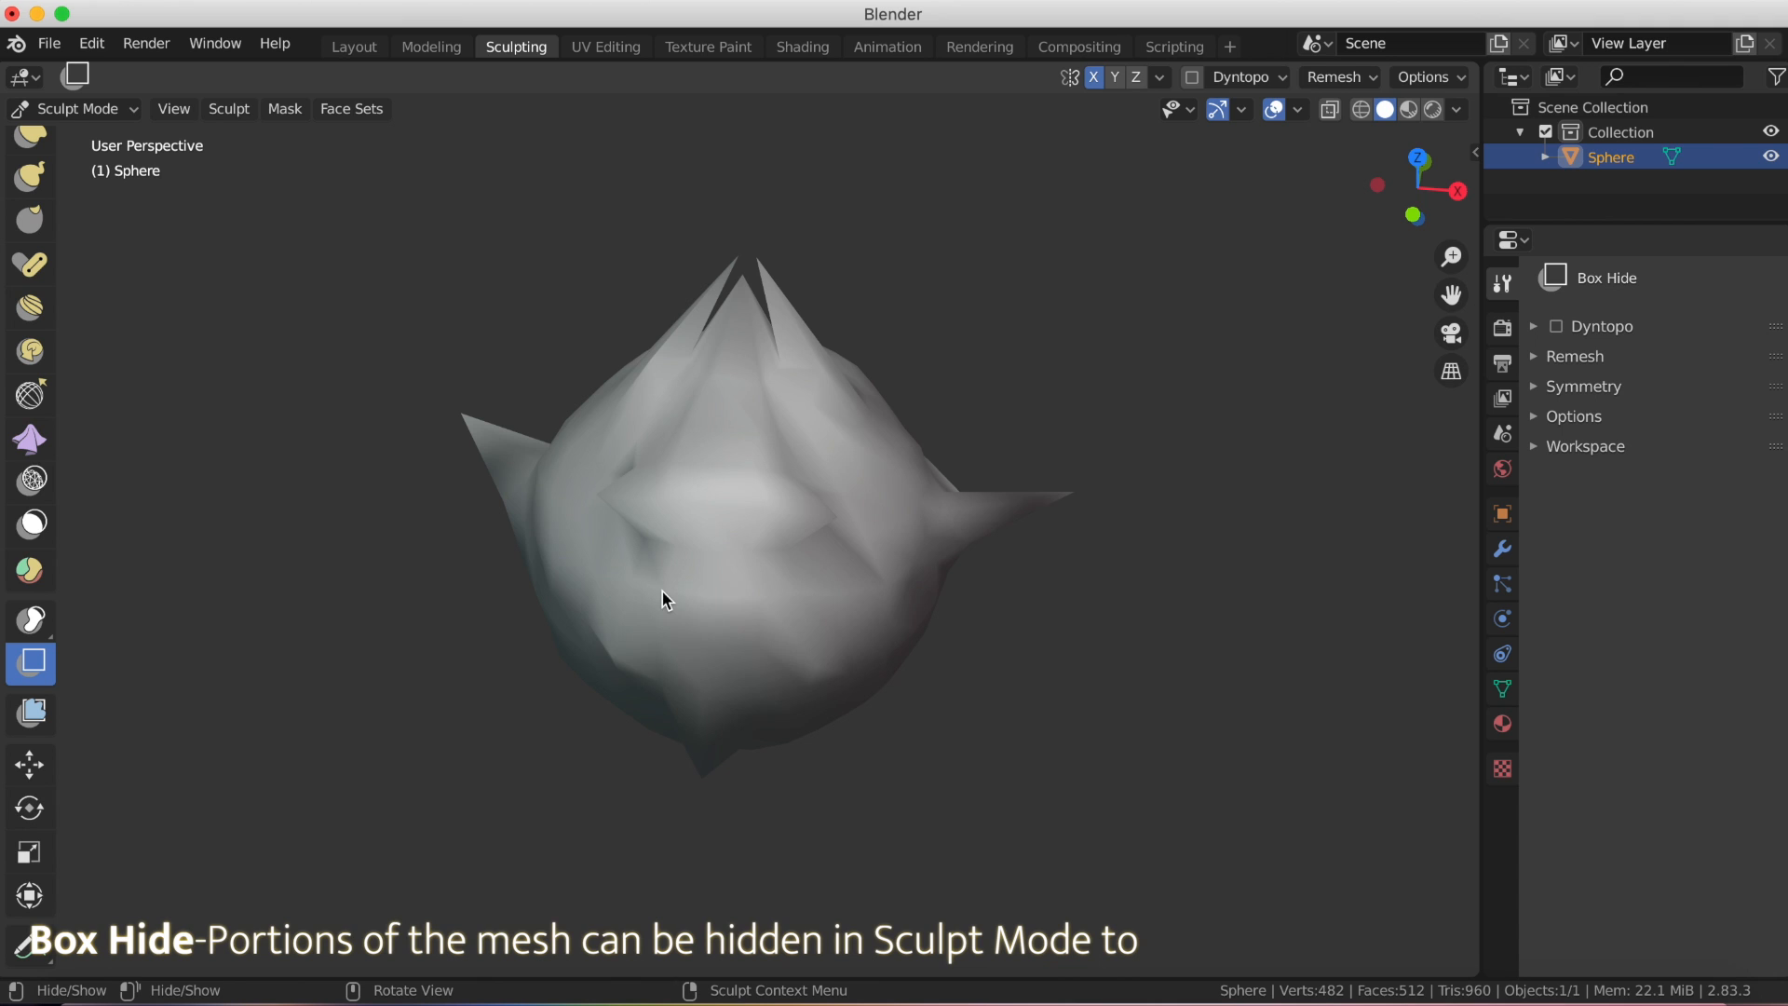
left_click_drag(883, 564, 919, 587)
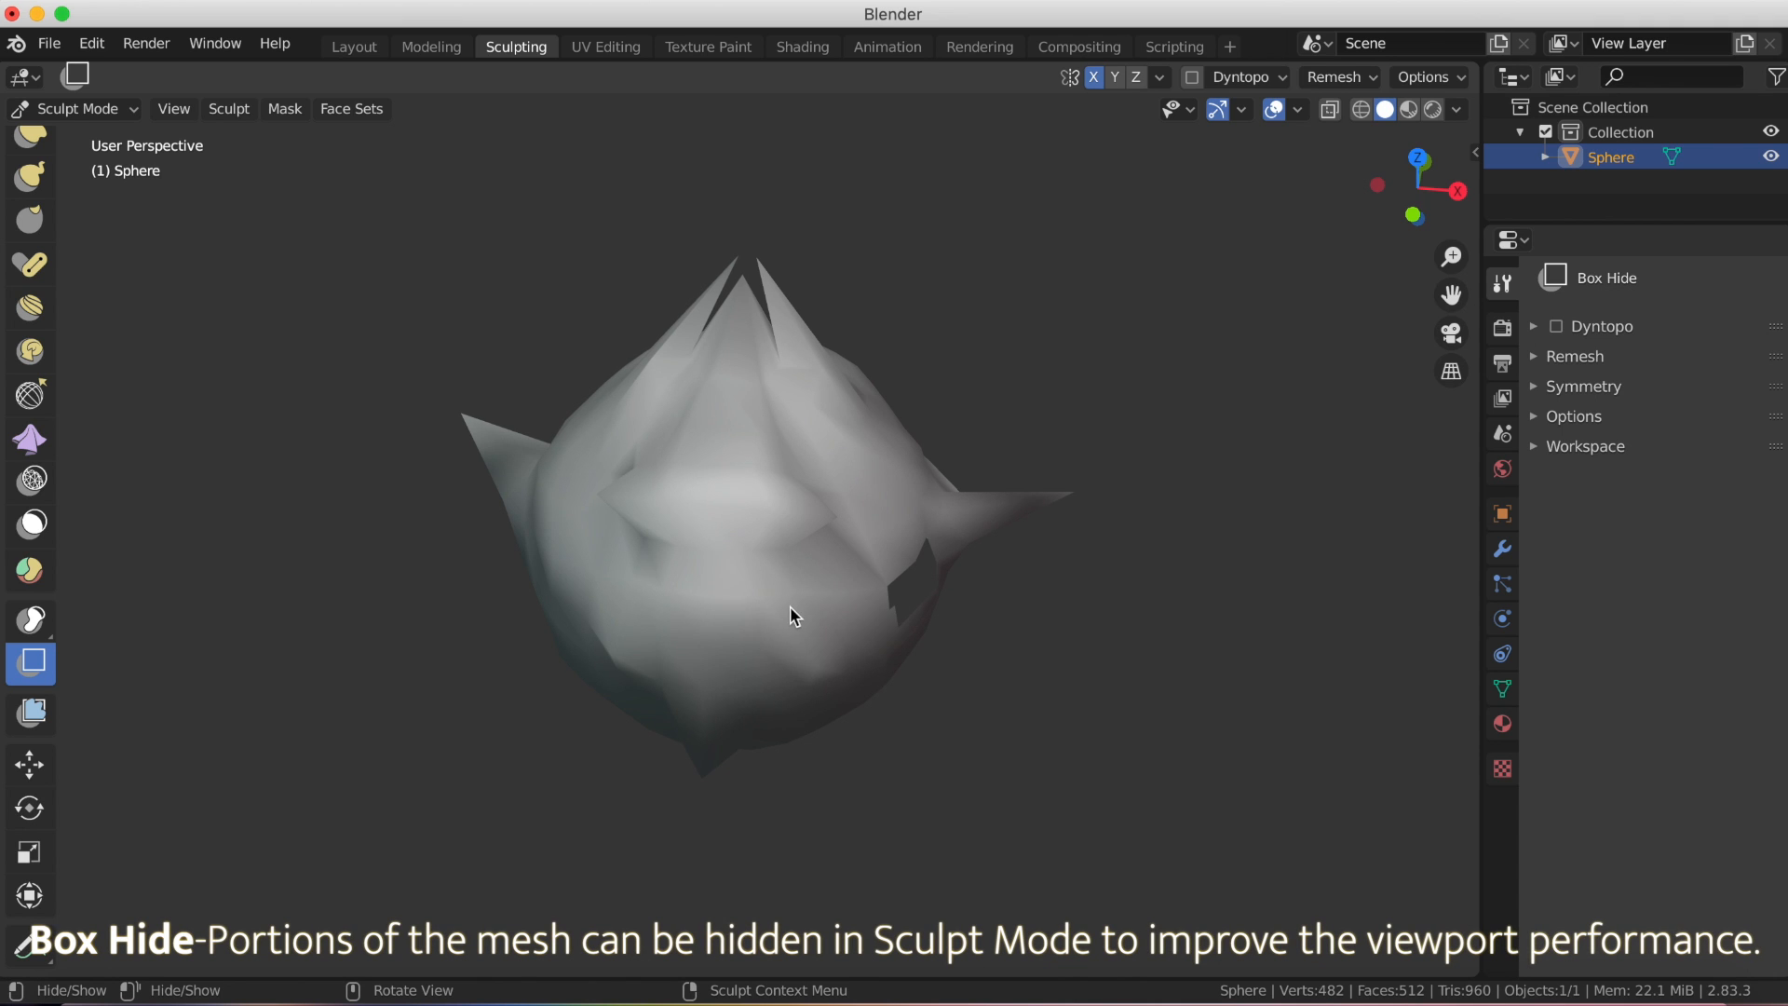
key("alt+h")
left_click_drag(469, 642, 1099, 894)
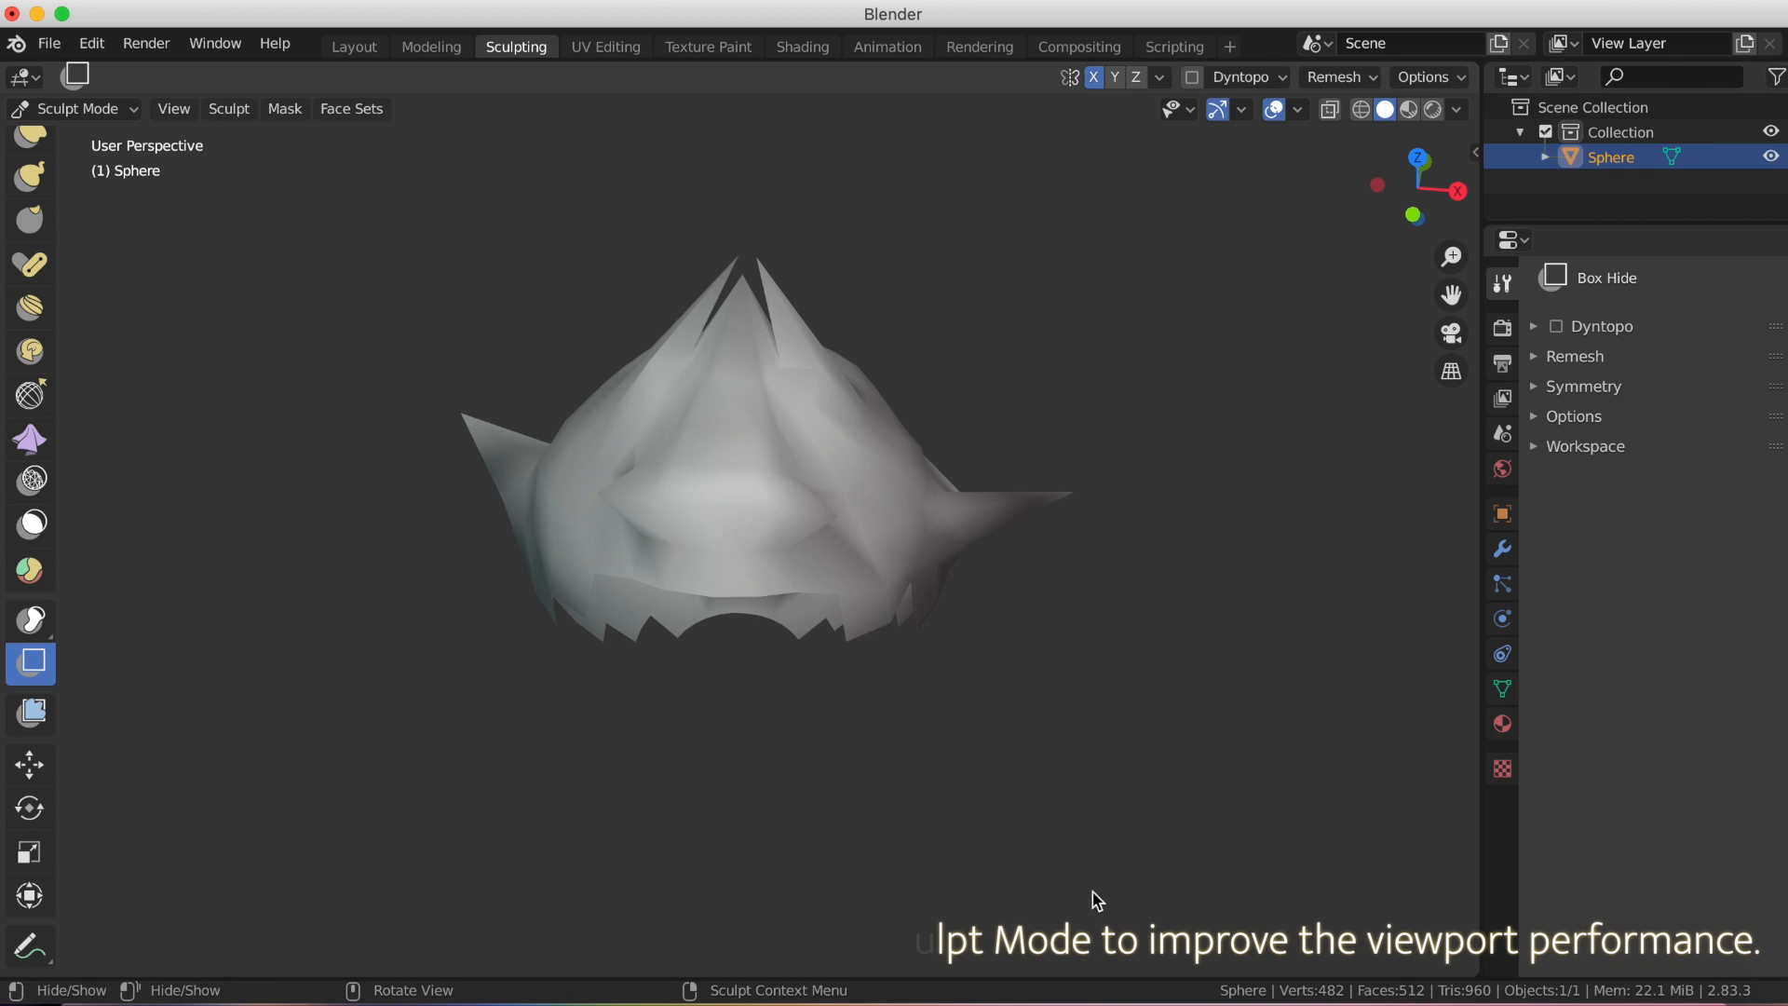
middle_click_drag(1022, 823, 866, 773)
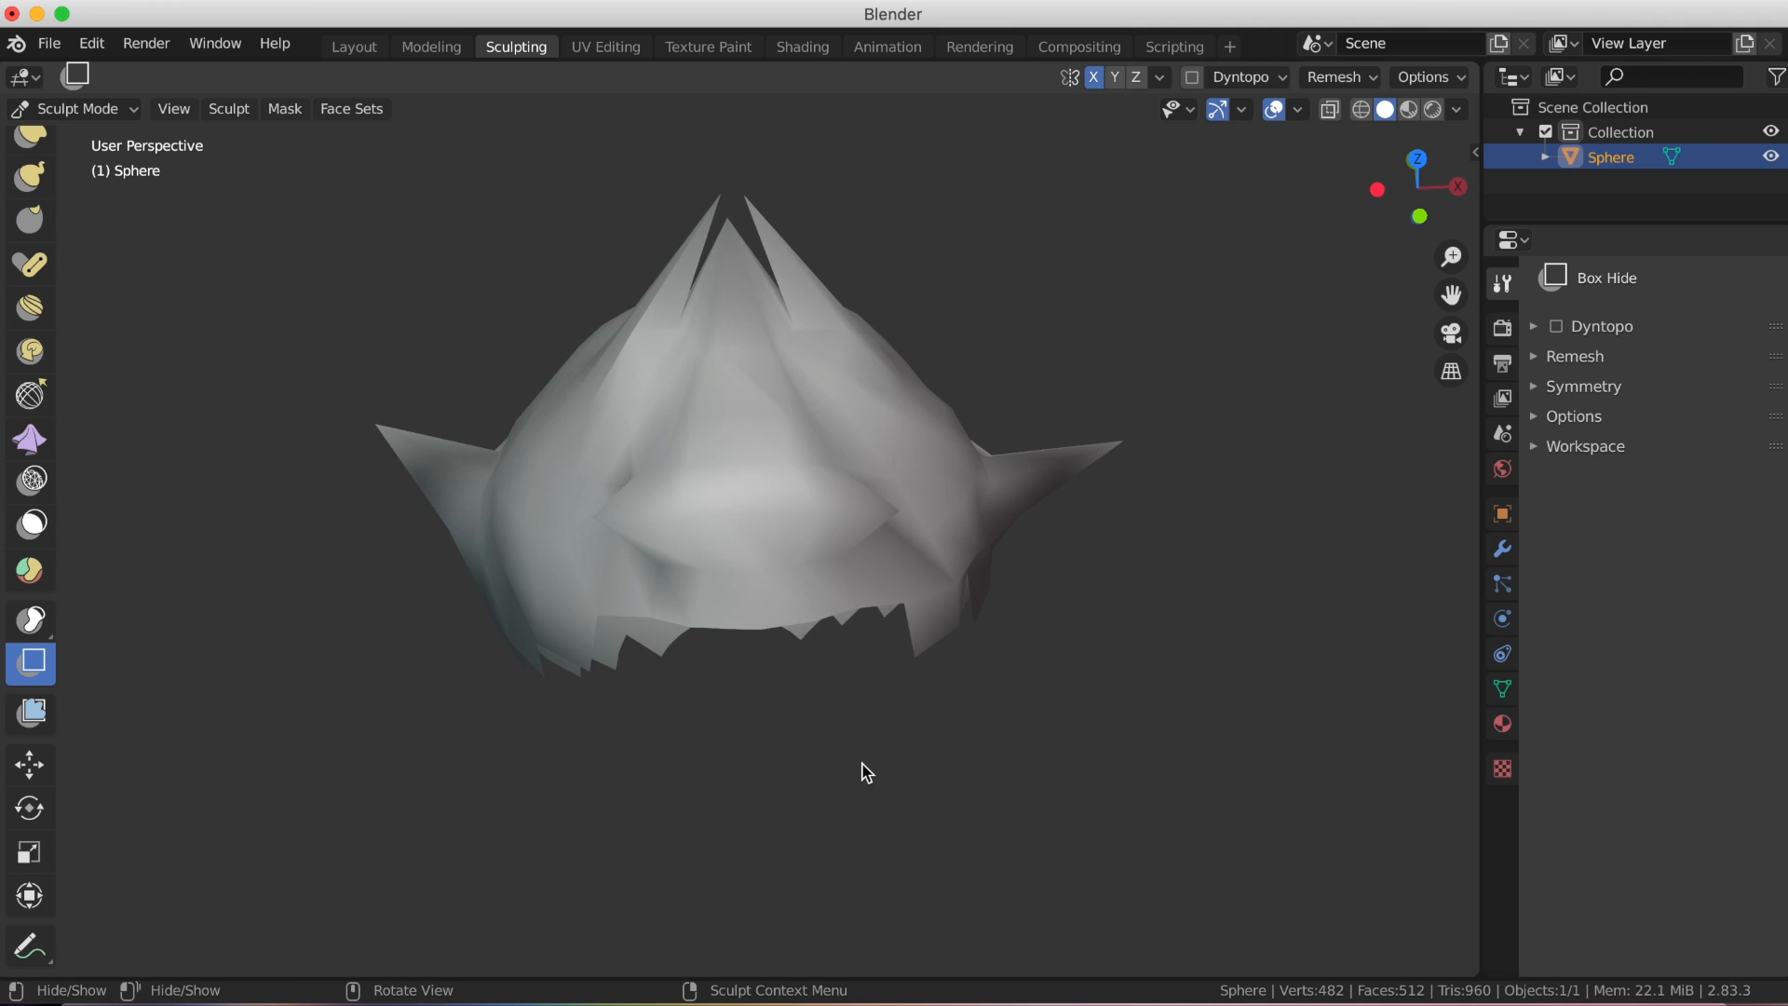
key("alt+h")
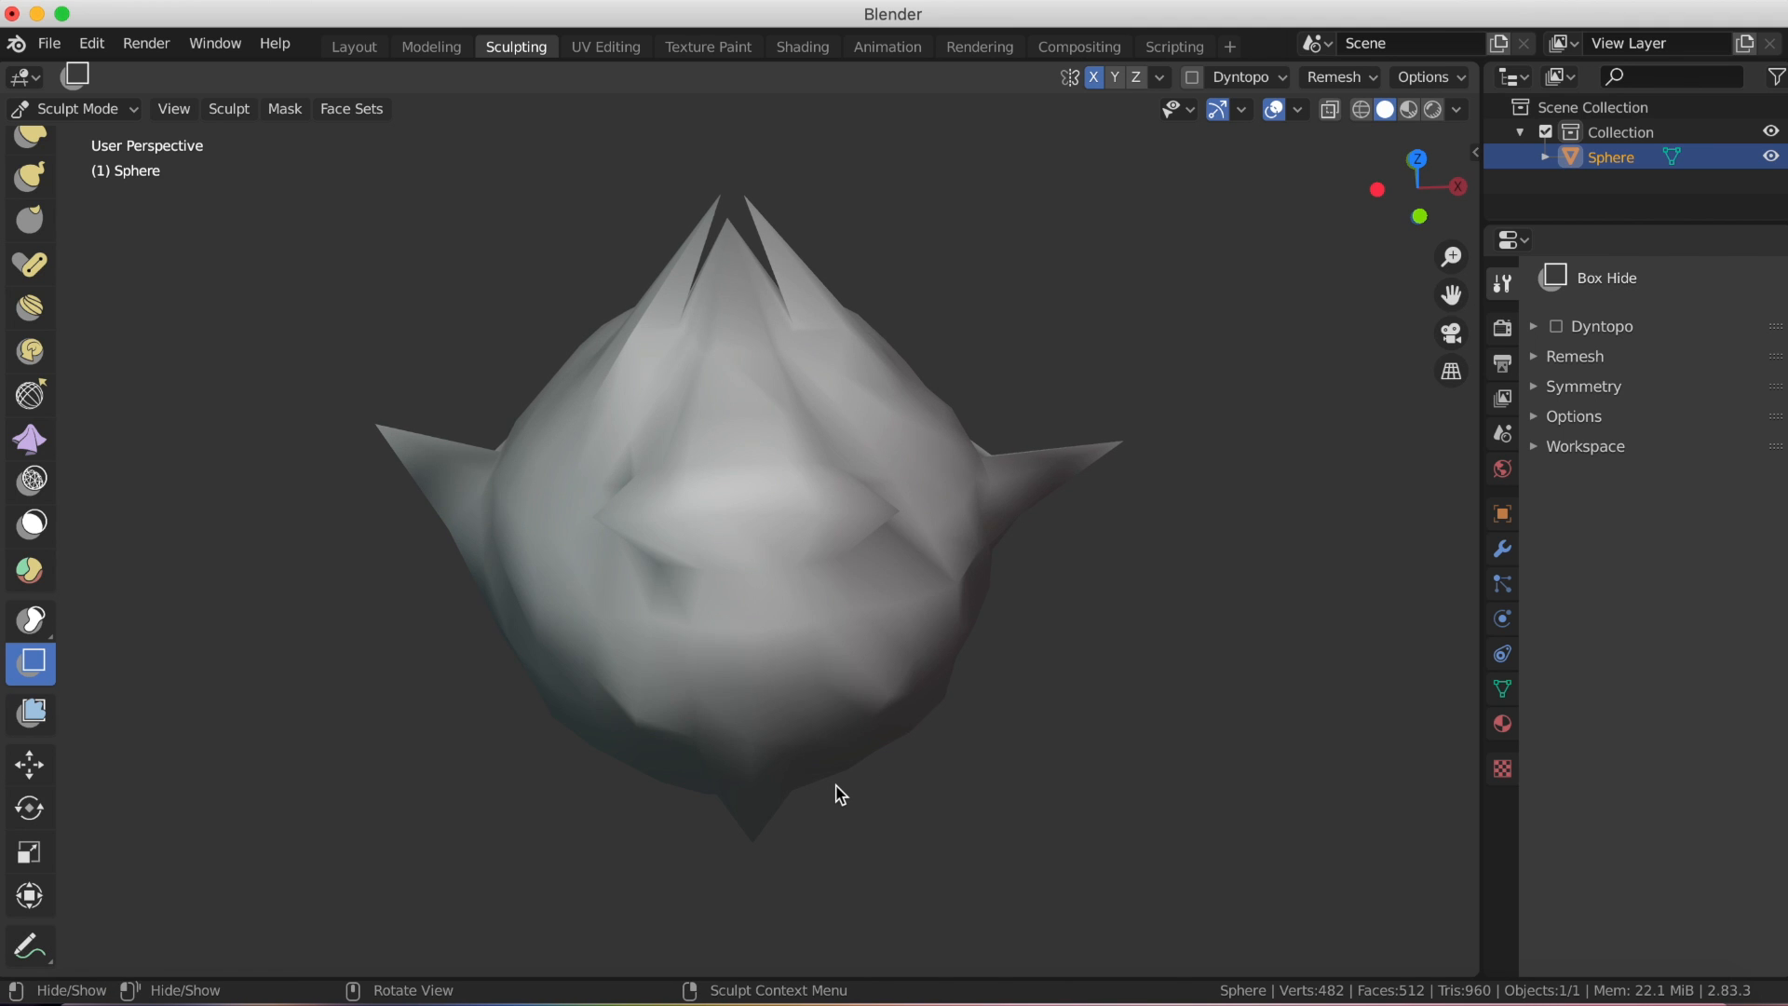
Shrink the whole mesh inward using the Mesh Filter with the Inflate type.
left_click(33, 713)
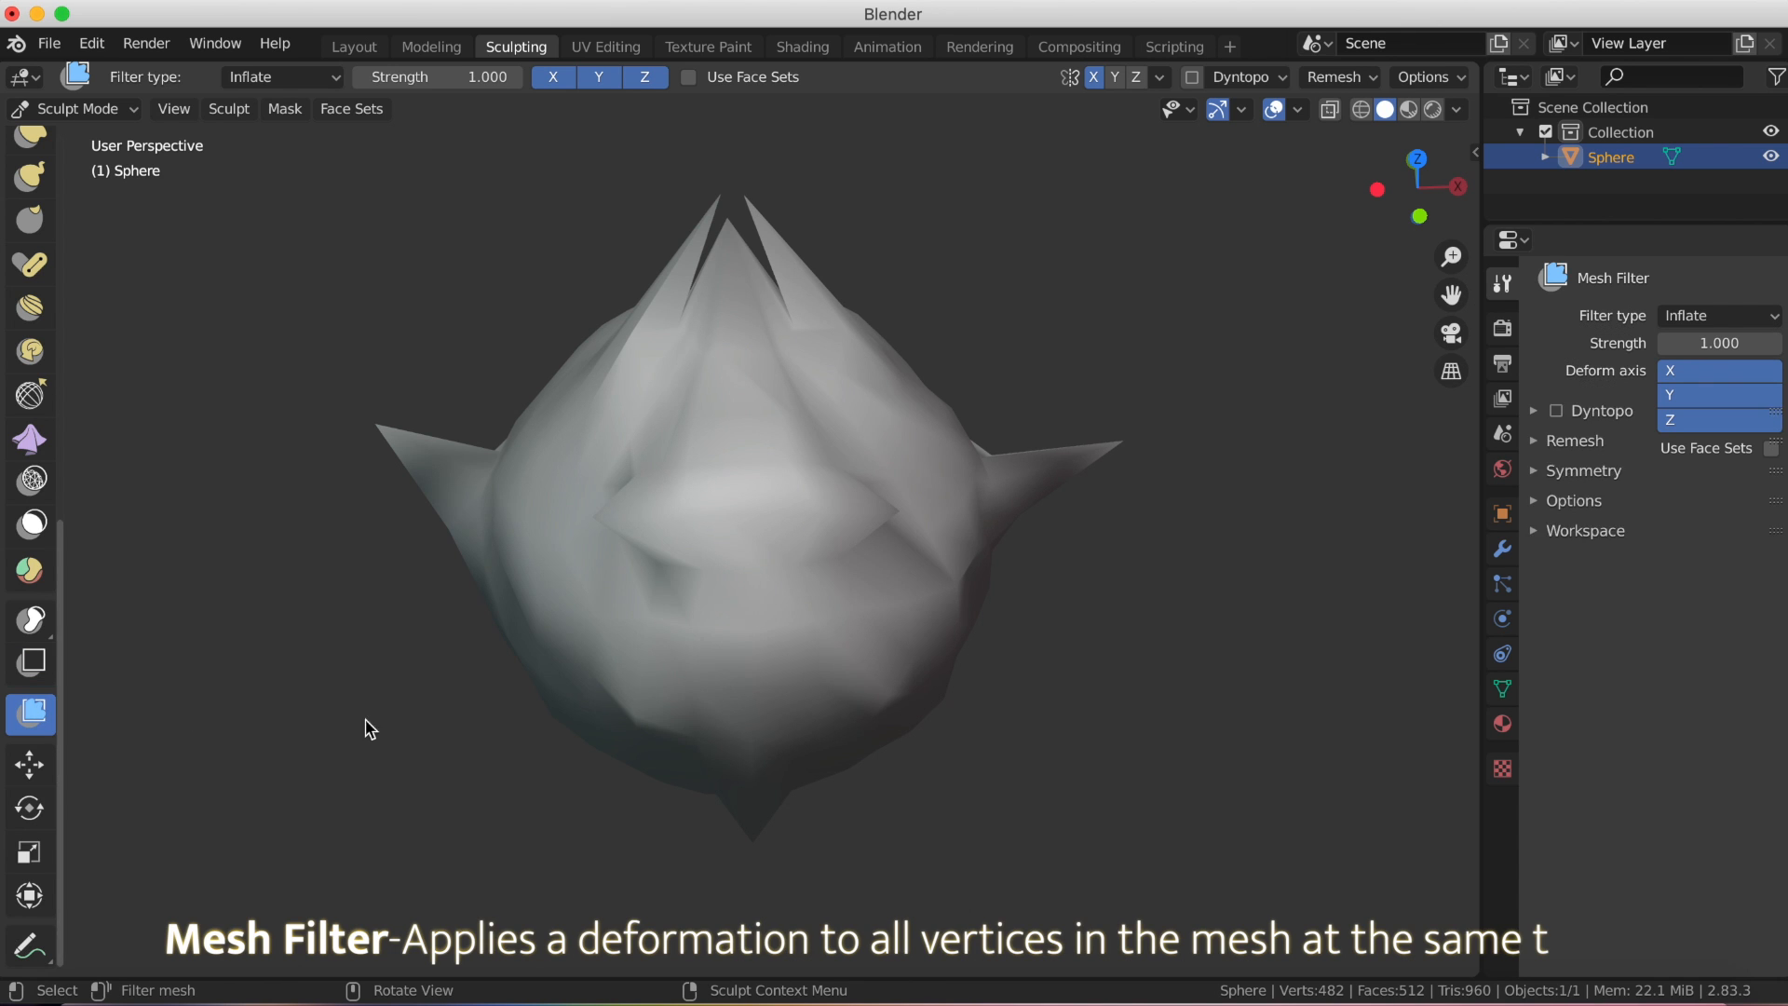
left_click_drag(796, 550, 694, 578)
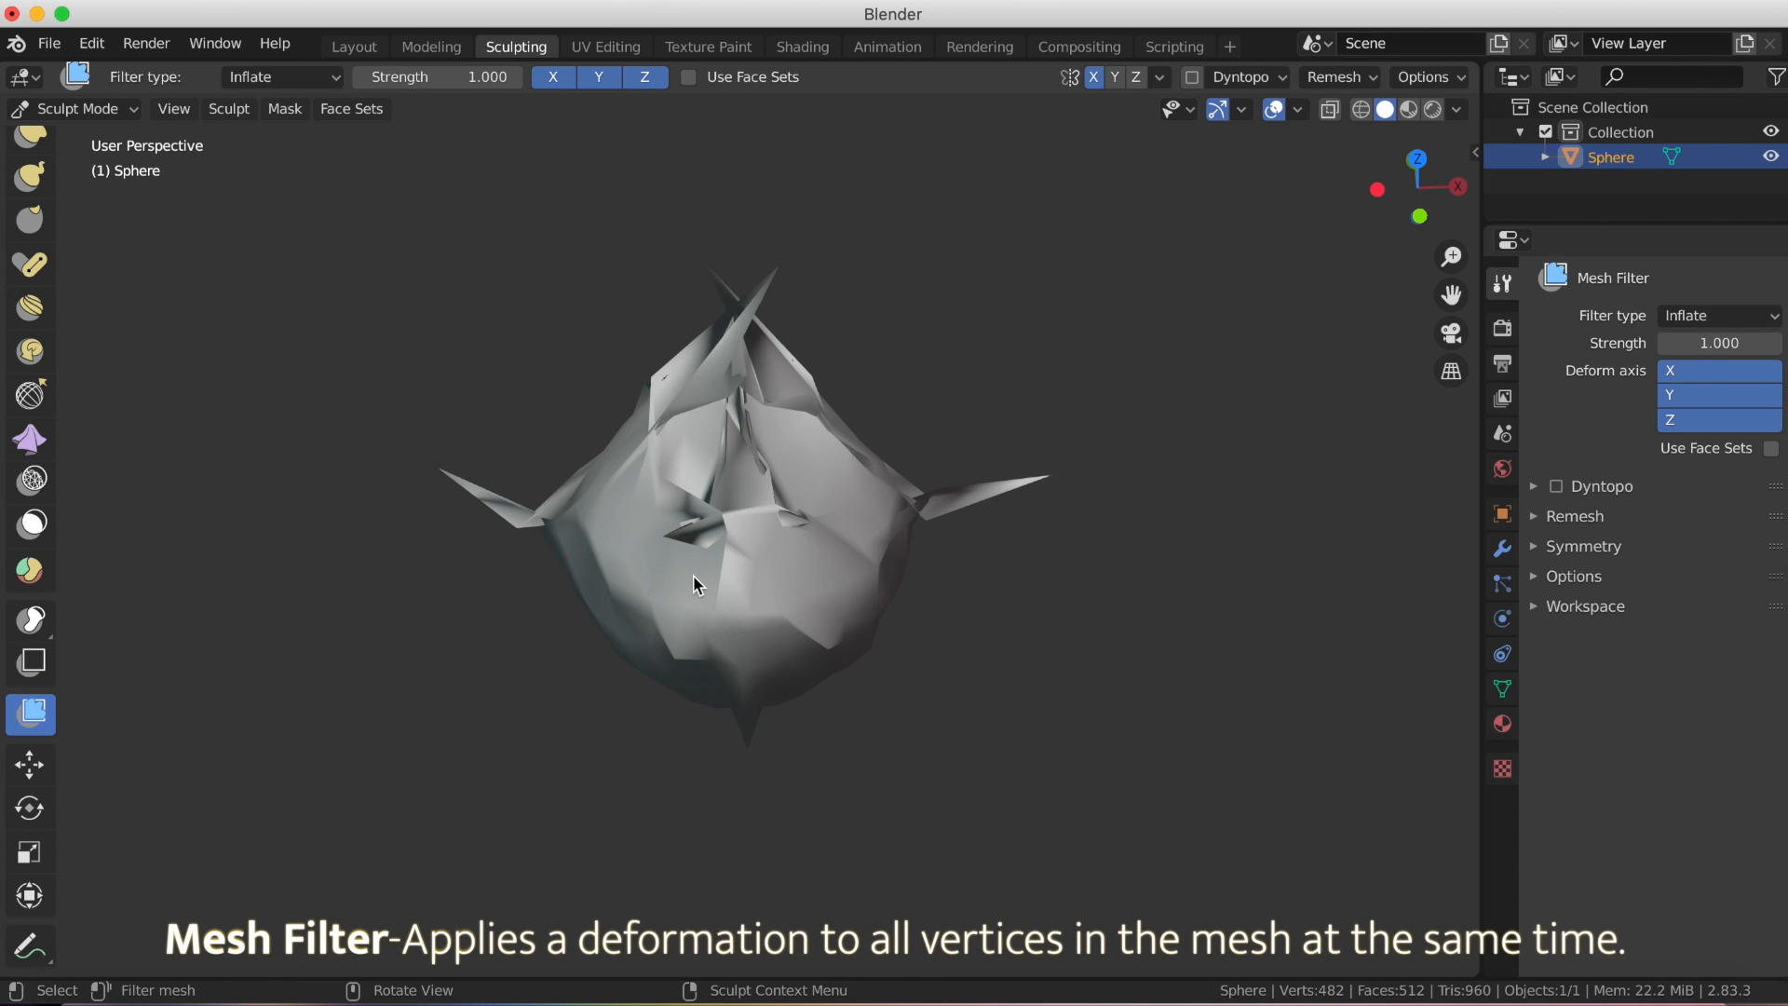
Try inflating the whole mesh outward with the Mesh Filter by large and small amounts, undoing these attempts and the earlier shrink.
mouse_move(763, 585)
middle_mouse_down()
mouse_move(755, 527)
mouse_move(782, 639)
mouse_move(763, 690)
mouse_move(717, 570)
mouse_move(747, 556)
middle_mouse_up()
left_click_drag(747, 556, 1220, 589)
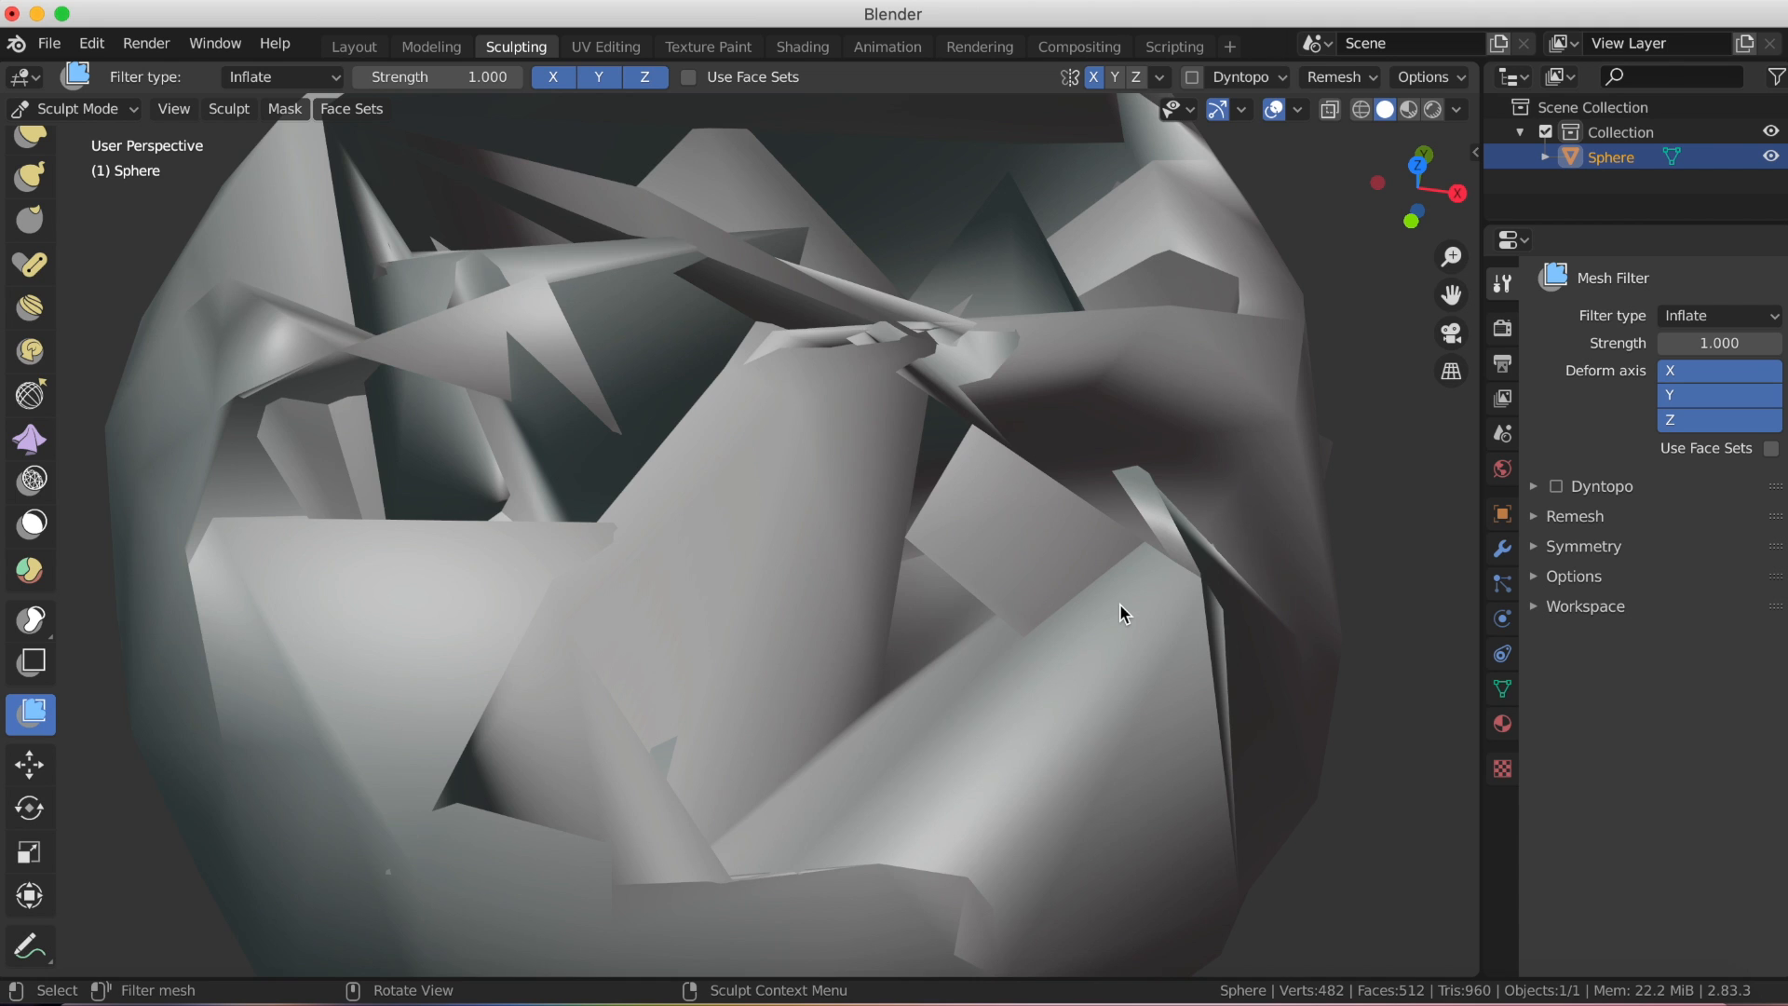
key("ctrl+z")
key("ctrl+z")
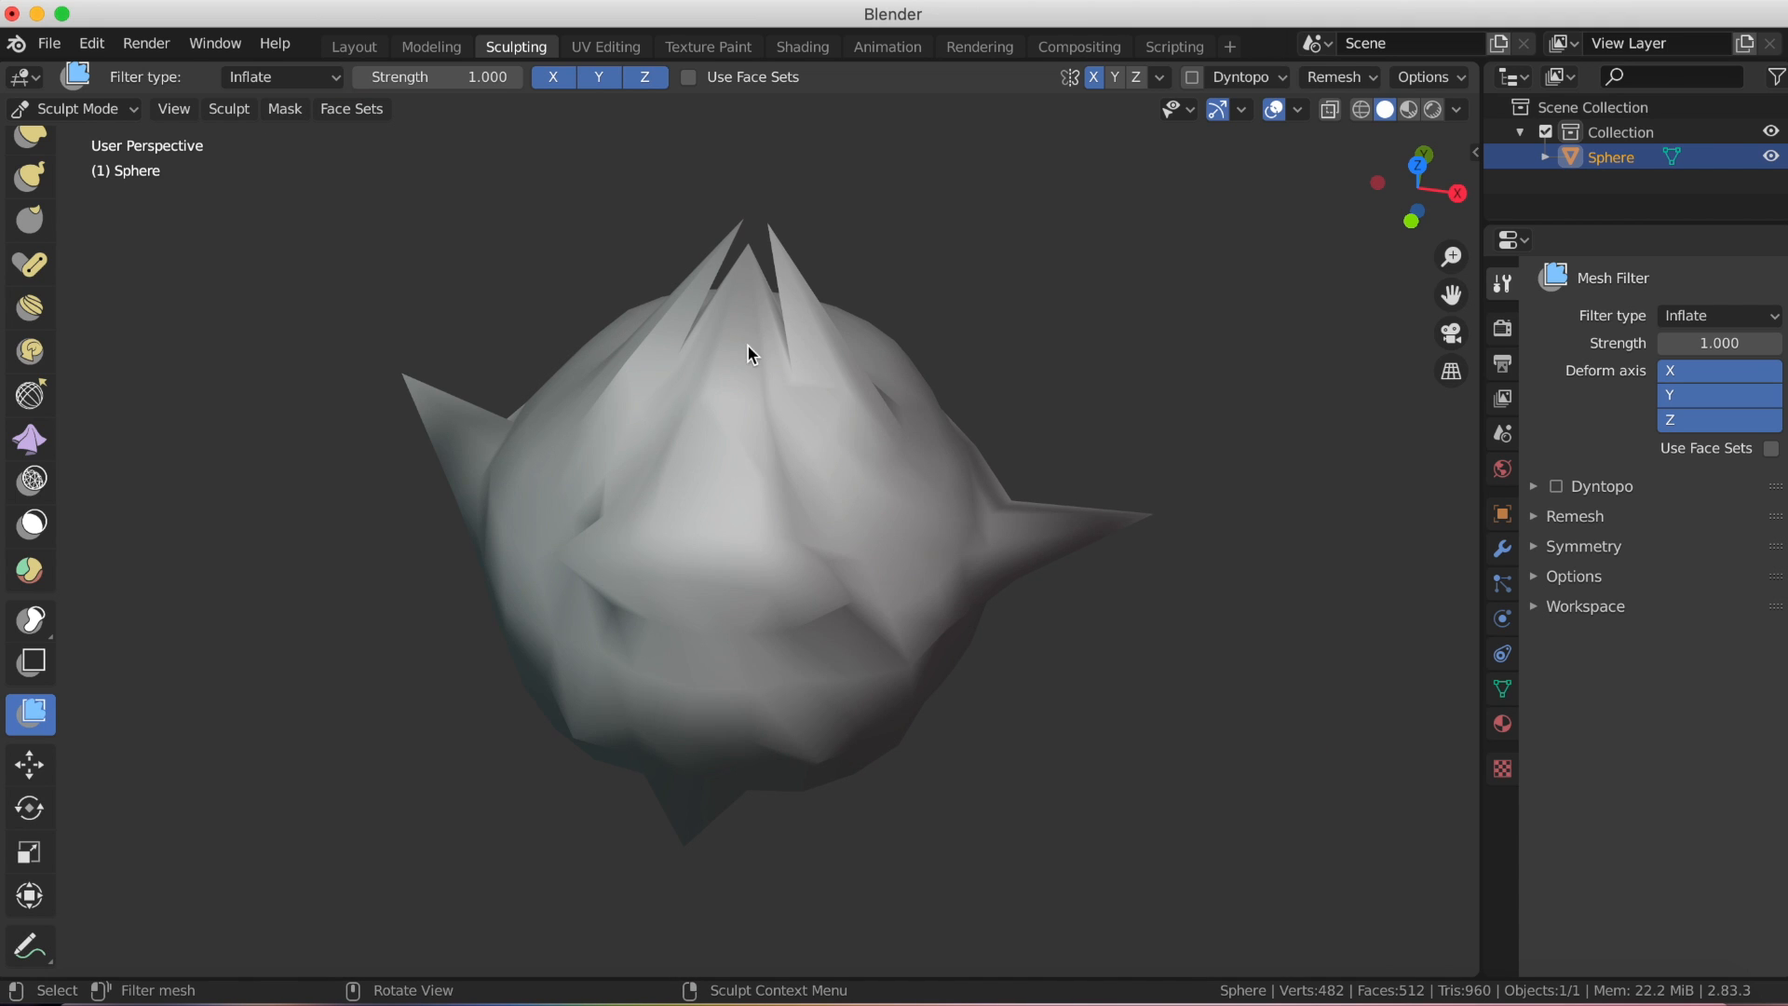
key("ctrl+z")
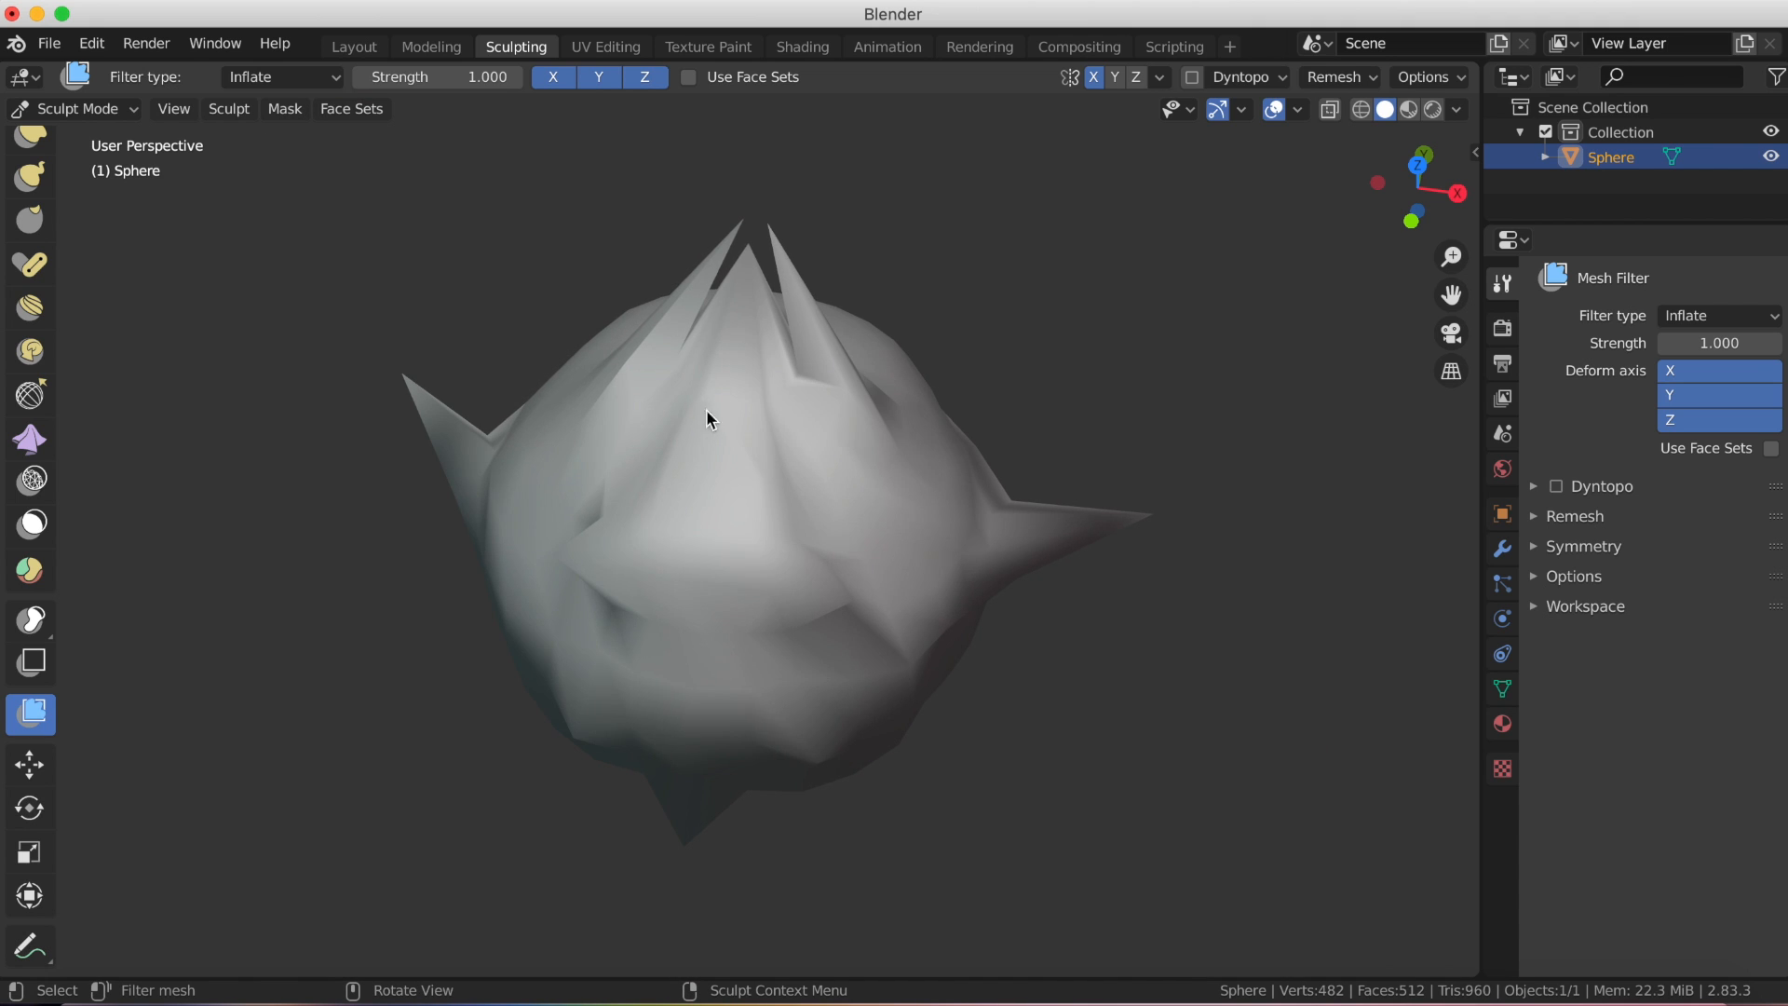
key("ctrl+z")
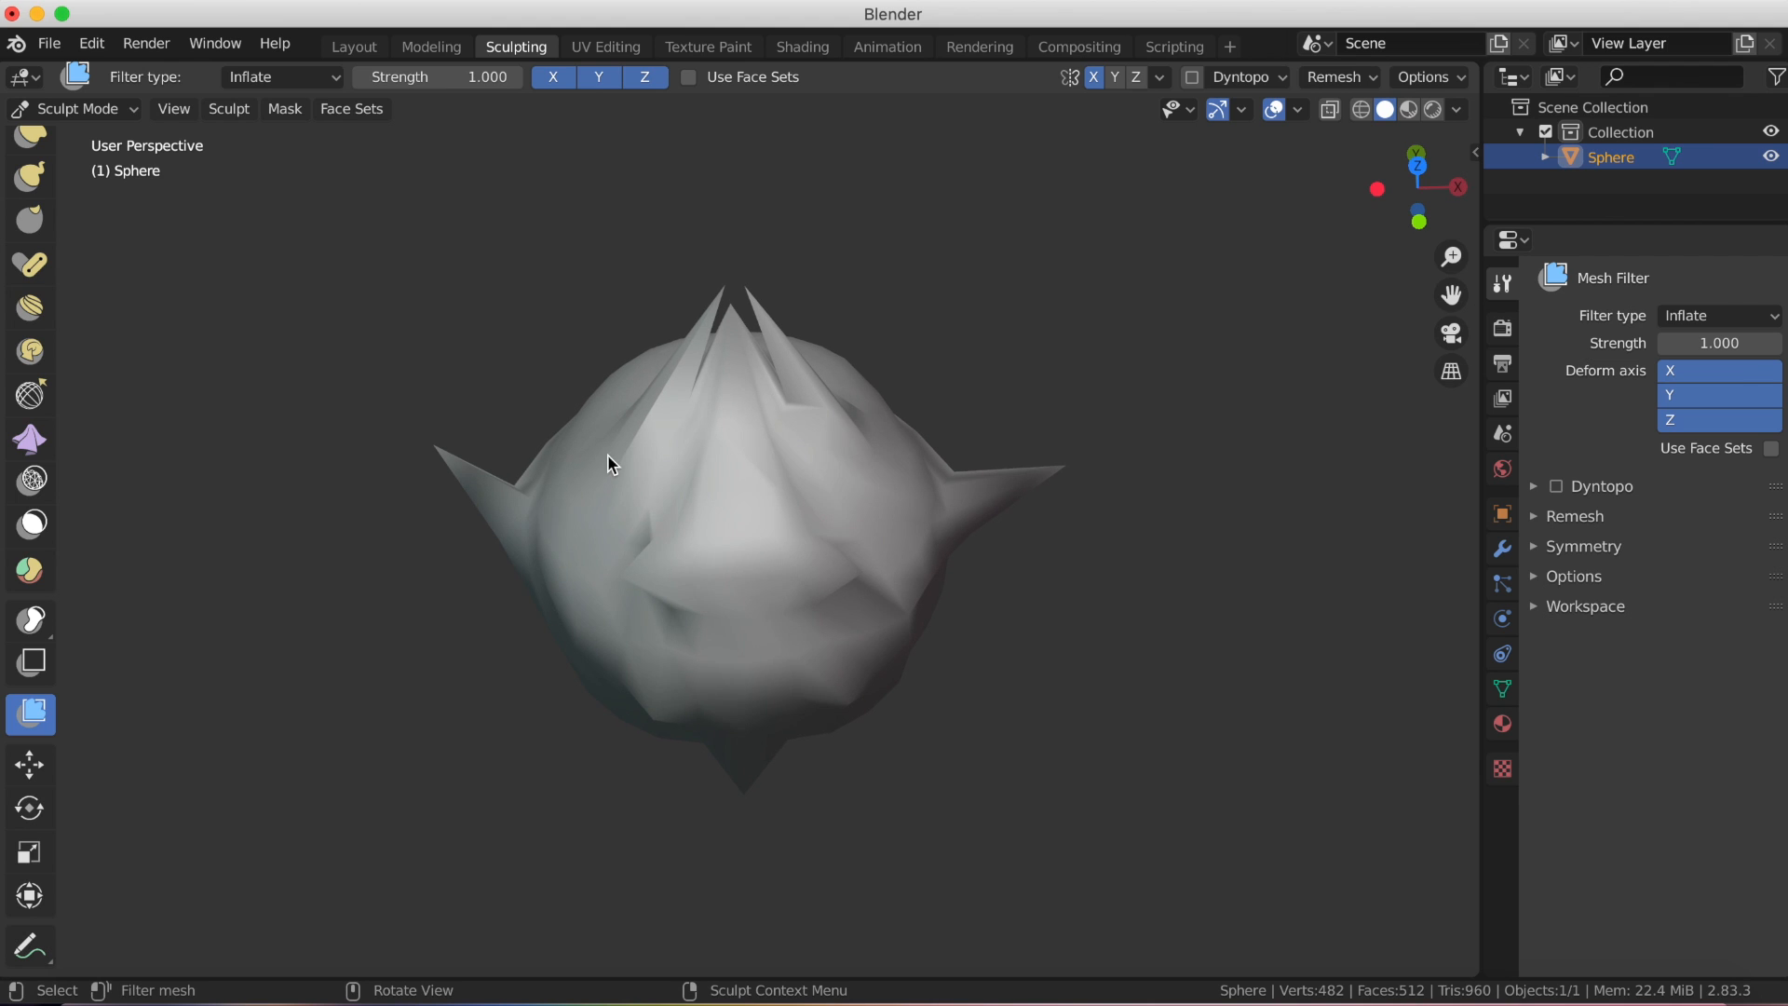
left_click_drag(629, 467, 667, 492)
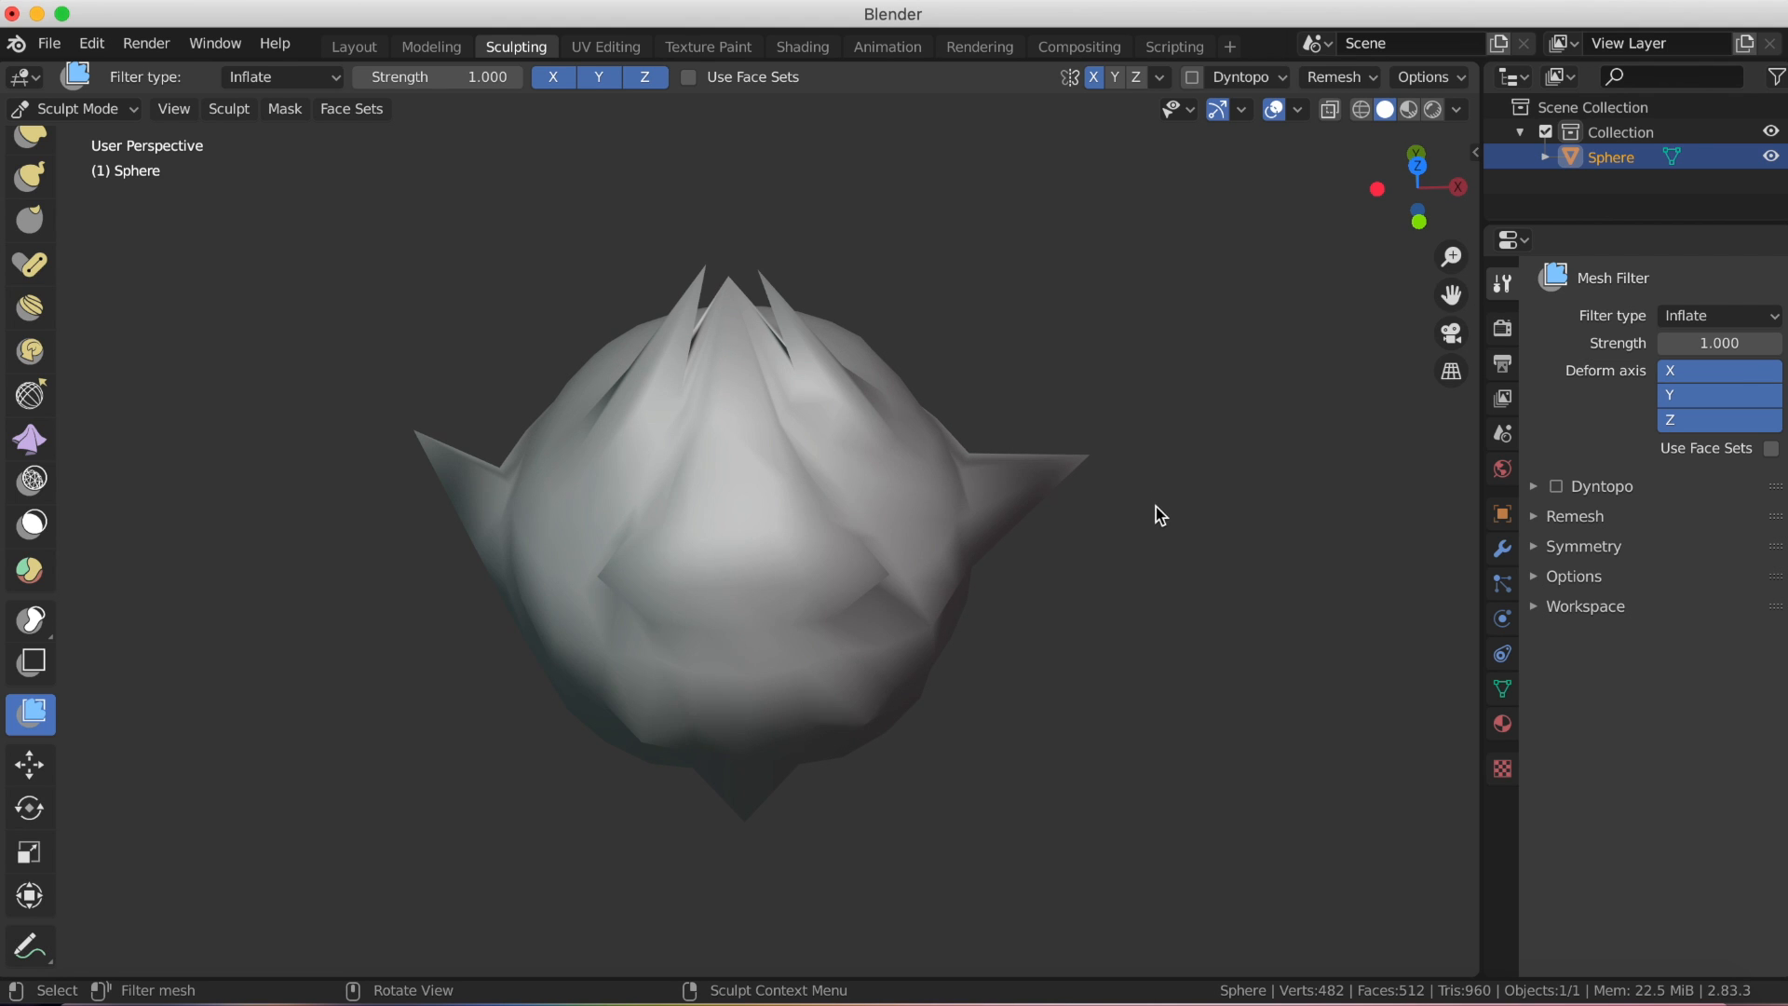
key("ctrl+z")
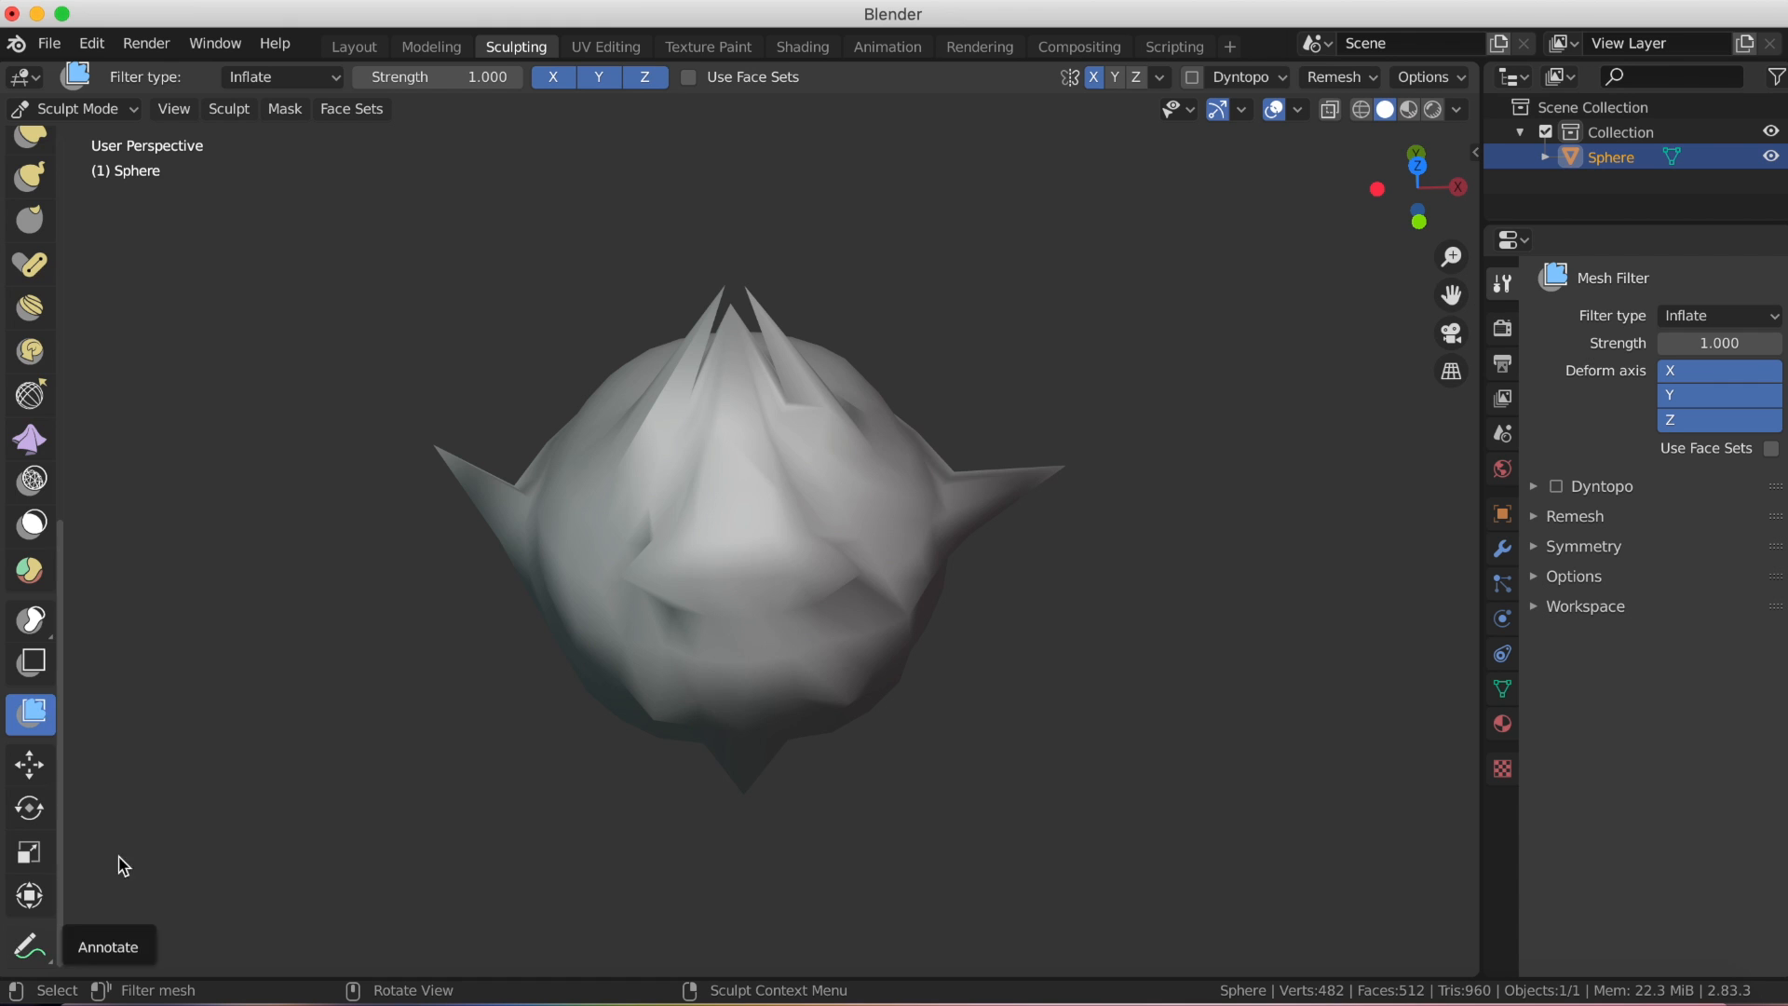
Review the full list of sculpting brushes and examine the sculpted sphere's overall shape from different angles.
mouse_move(126, 336)
left_mouse_down()
mouse_move(72, 312)
mouse_move(126, 335)
left_mouse_up()
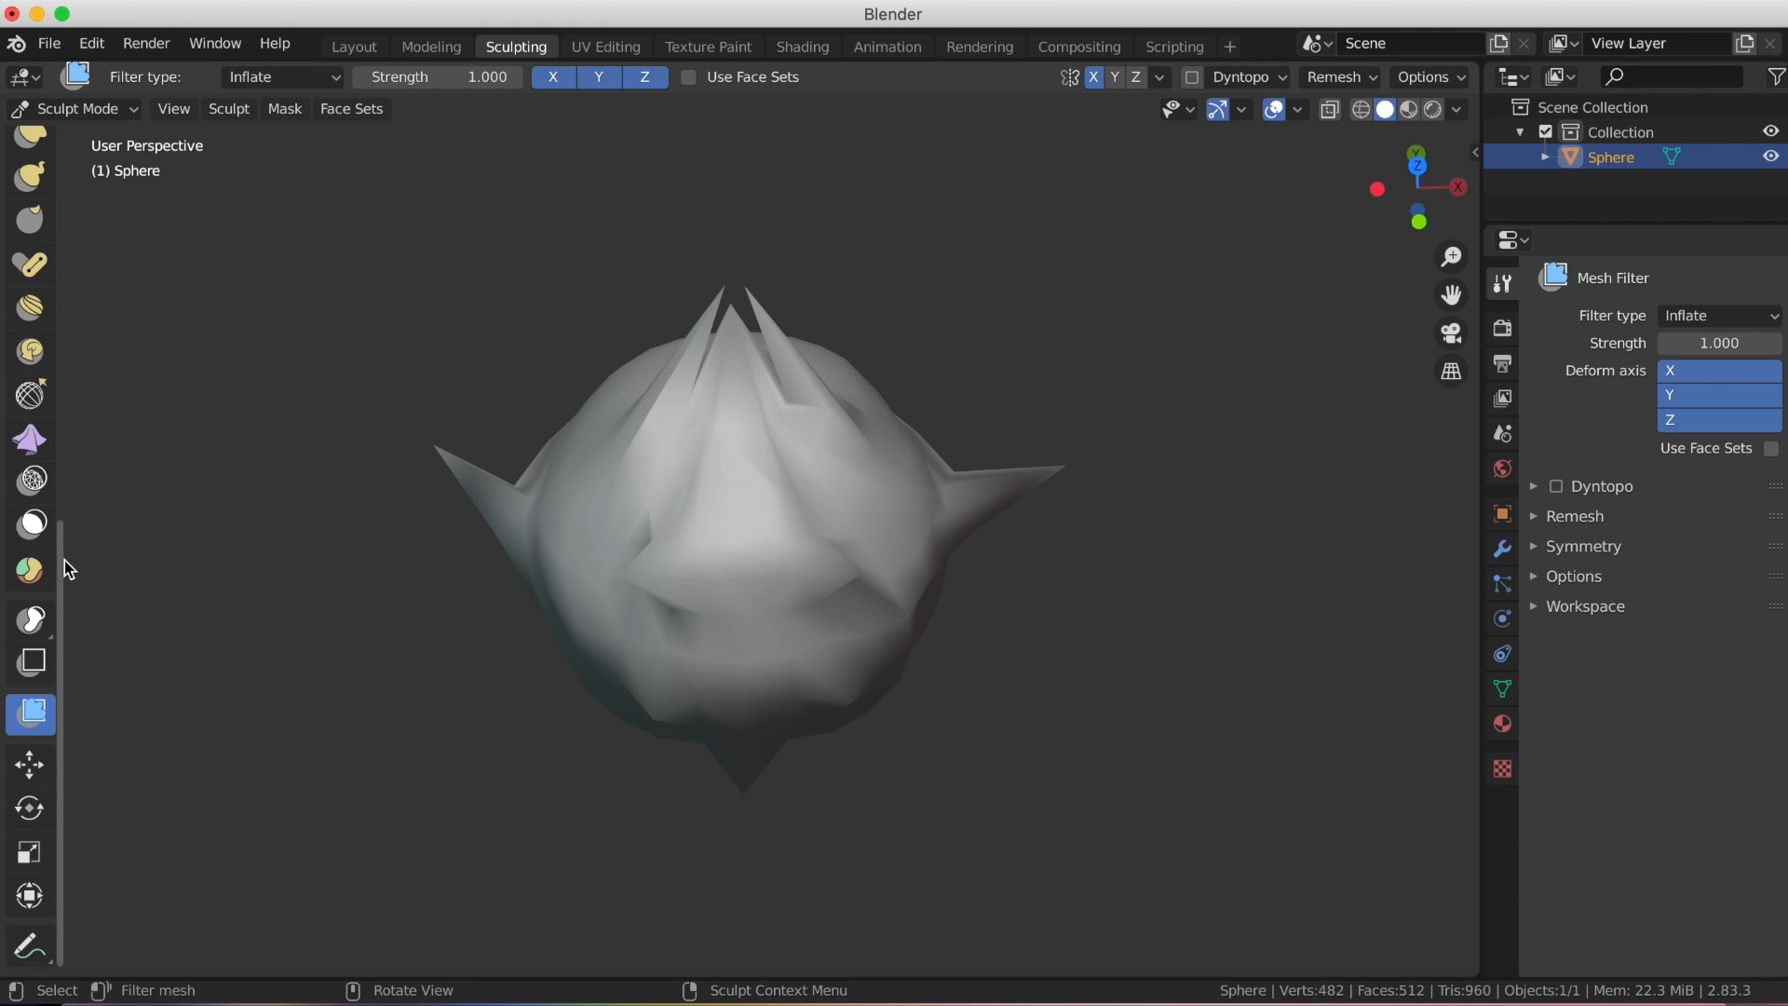
mouse_move(64, 561)
left_mouse_down()
mouse_move(108, 272)
mouse_move(96, 149)
left_mouse_up()
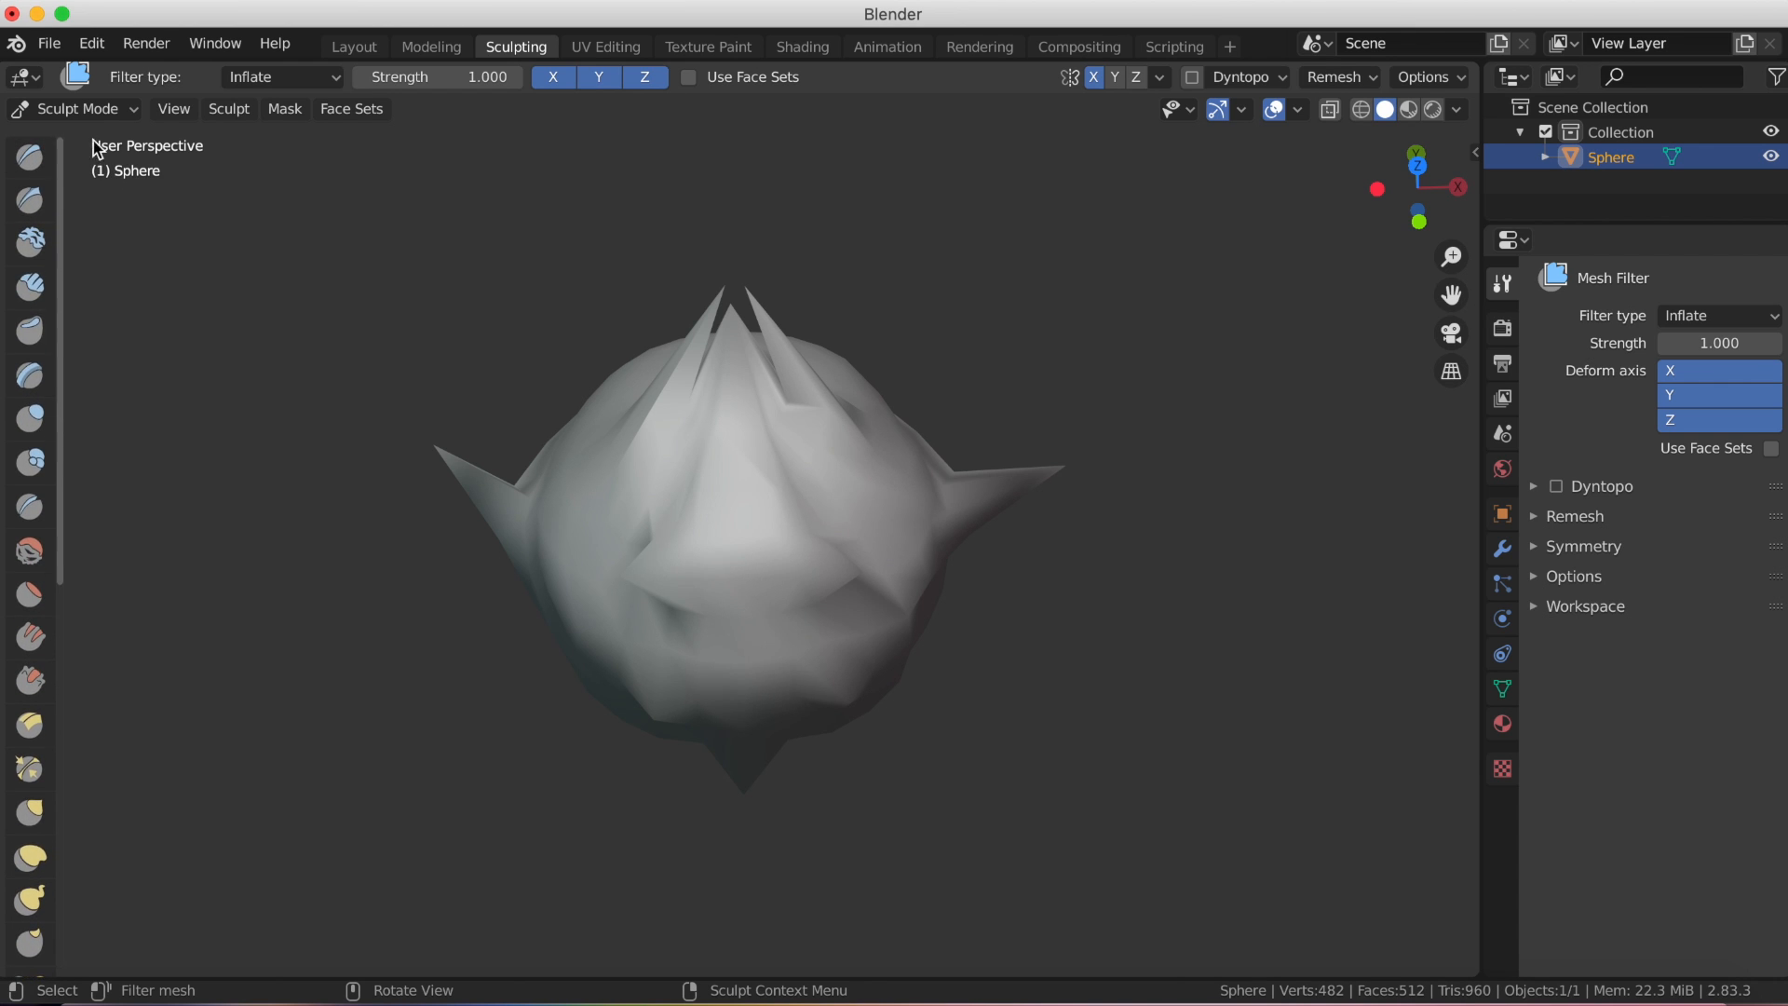
scroll(47, 214, "down", 5)
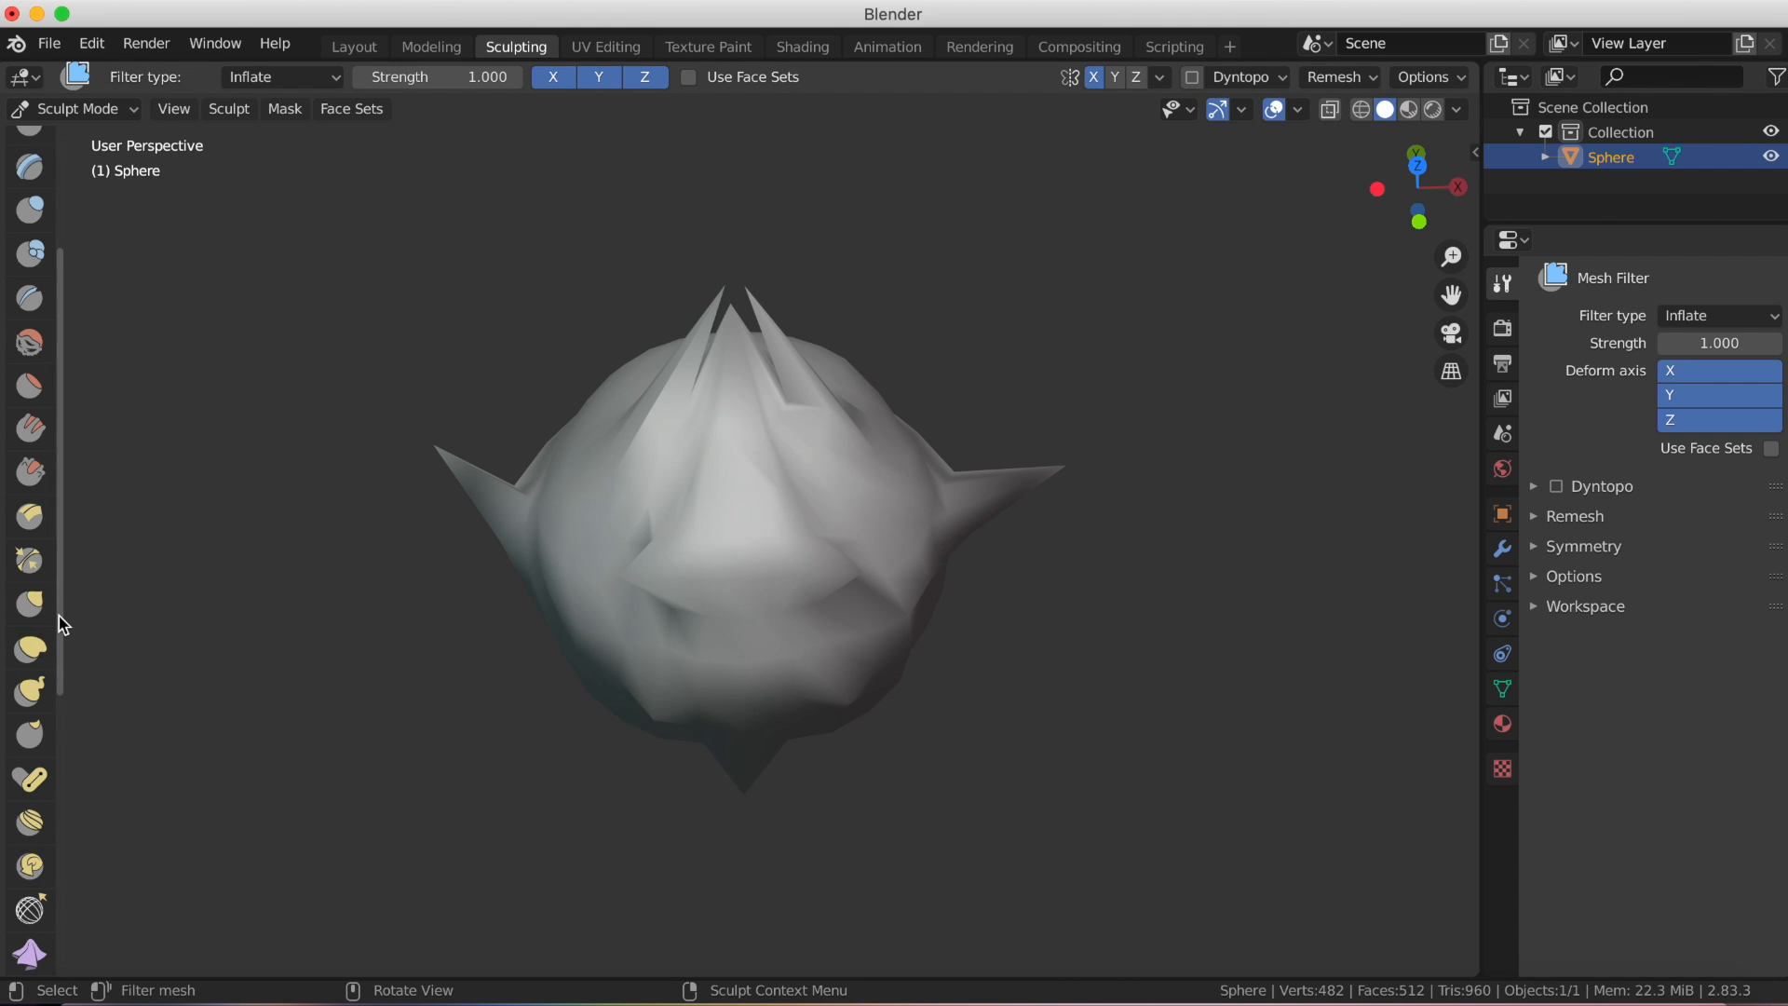
left_click_drag(59, 612, 71, 490)
scroll(754, 486, "up", 1)
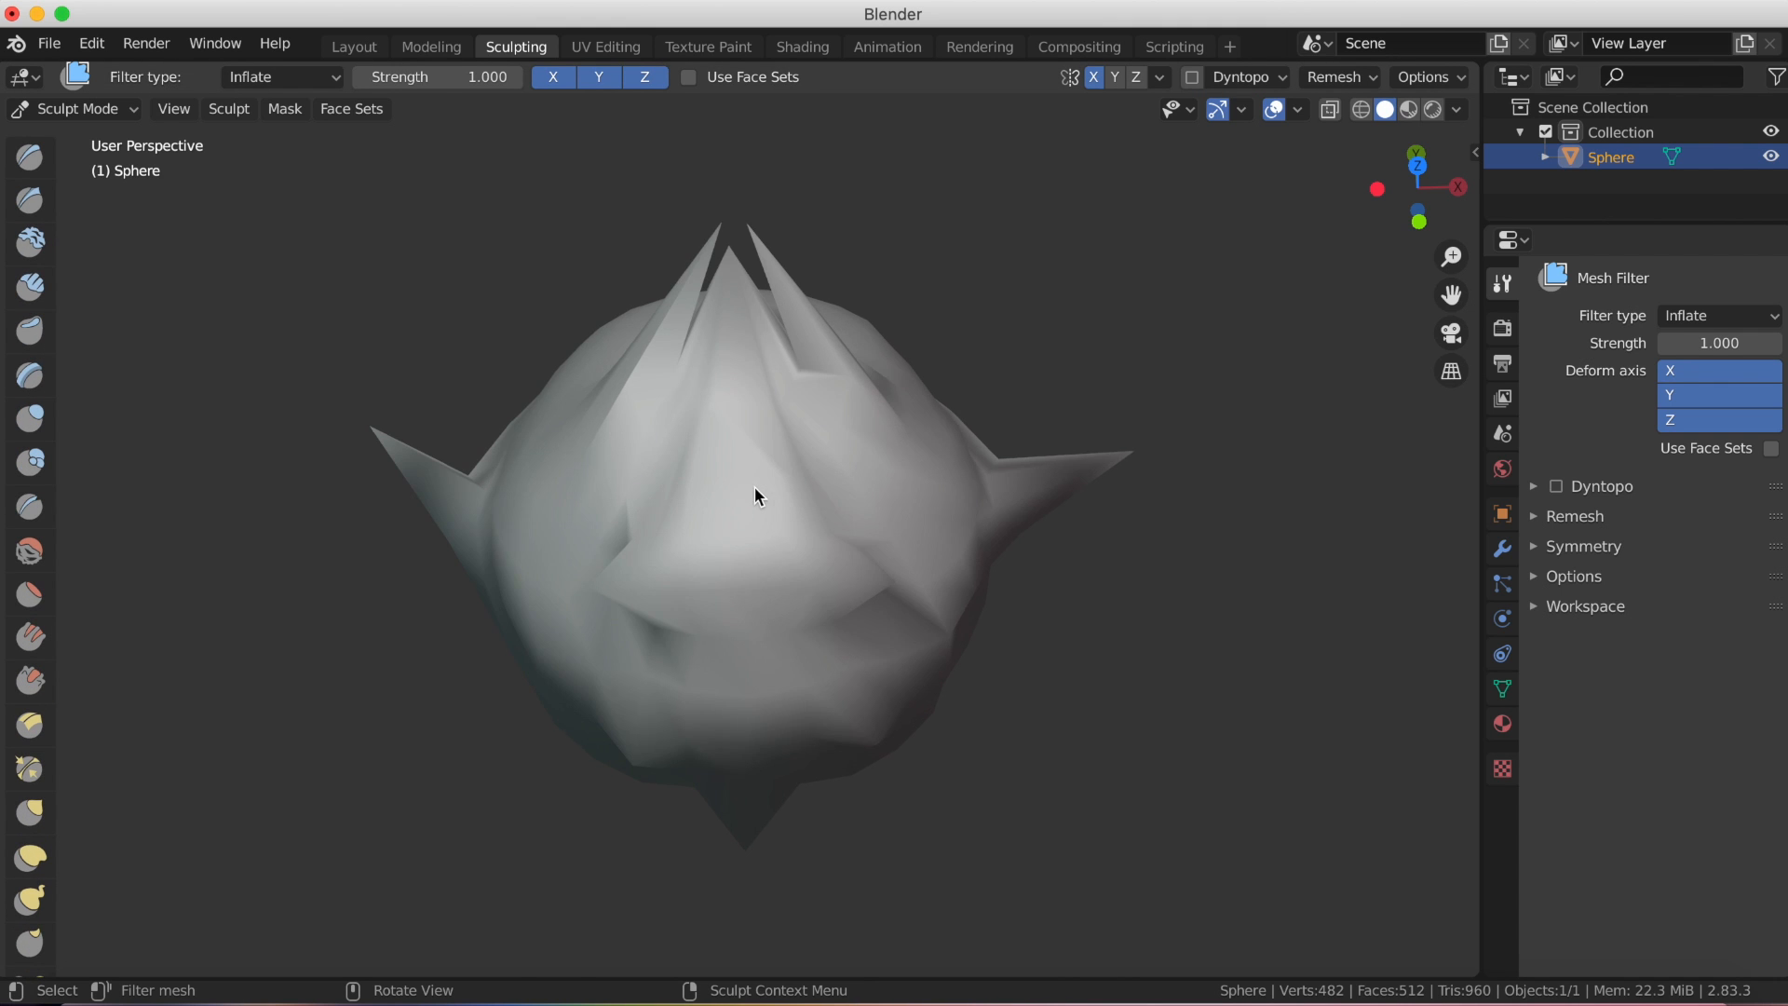
mouse_move(622, 609)
middle_mouse_down()
mouse_move(634, 641)
mouse_move(810, 639)
mouse_move(850, 563)
mouse_move(1165, 499)
mouse_move(1154, 463)
mouse_move(1137, 503)
mouse_move(607, 446)
mouse_move(633, 523)
mouse_move(628, 607)
mouse_move(666, 578)
mouse_move(556, 571)
mouse_move(559, 587)
mouse_move(639, 578)
mouse_move(697, 514)
middle_mouse_up()
scroll(622, 579, "up", 2)
scroll(622, 580, "down", 2)
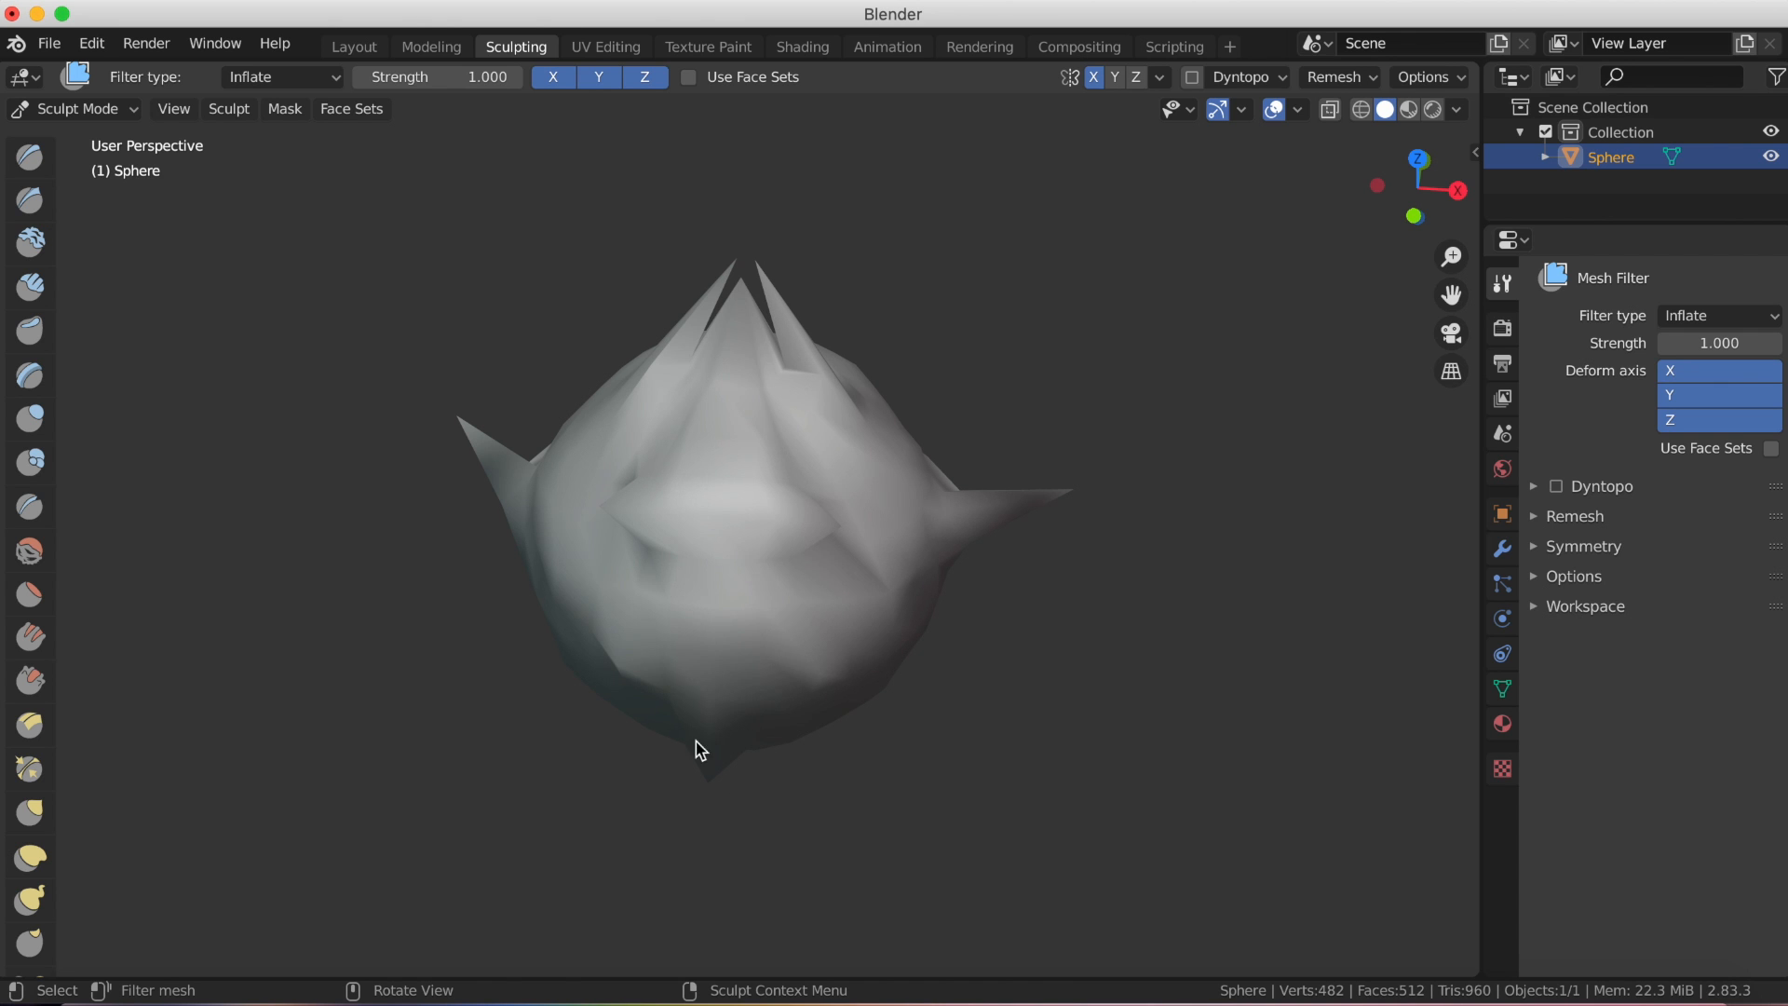
mouse_move(674, 570)
middle_mouse_down()
mouse_move(835, 575)
mouse_move(1058, 512)
mouse_move(1313, 492)
mouse_move(1109, 539)
mouse_move(633, 497)
mouse_move(679, 383)
mouse_move(695, 606)
mouse_move(773, 545)
middle_mouse_up()
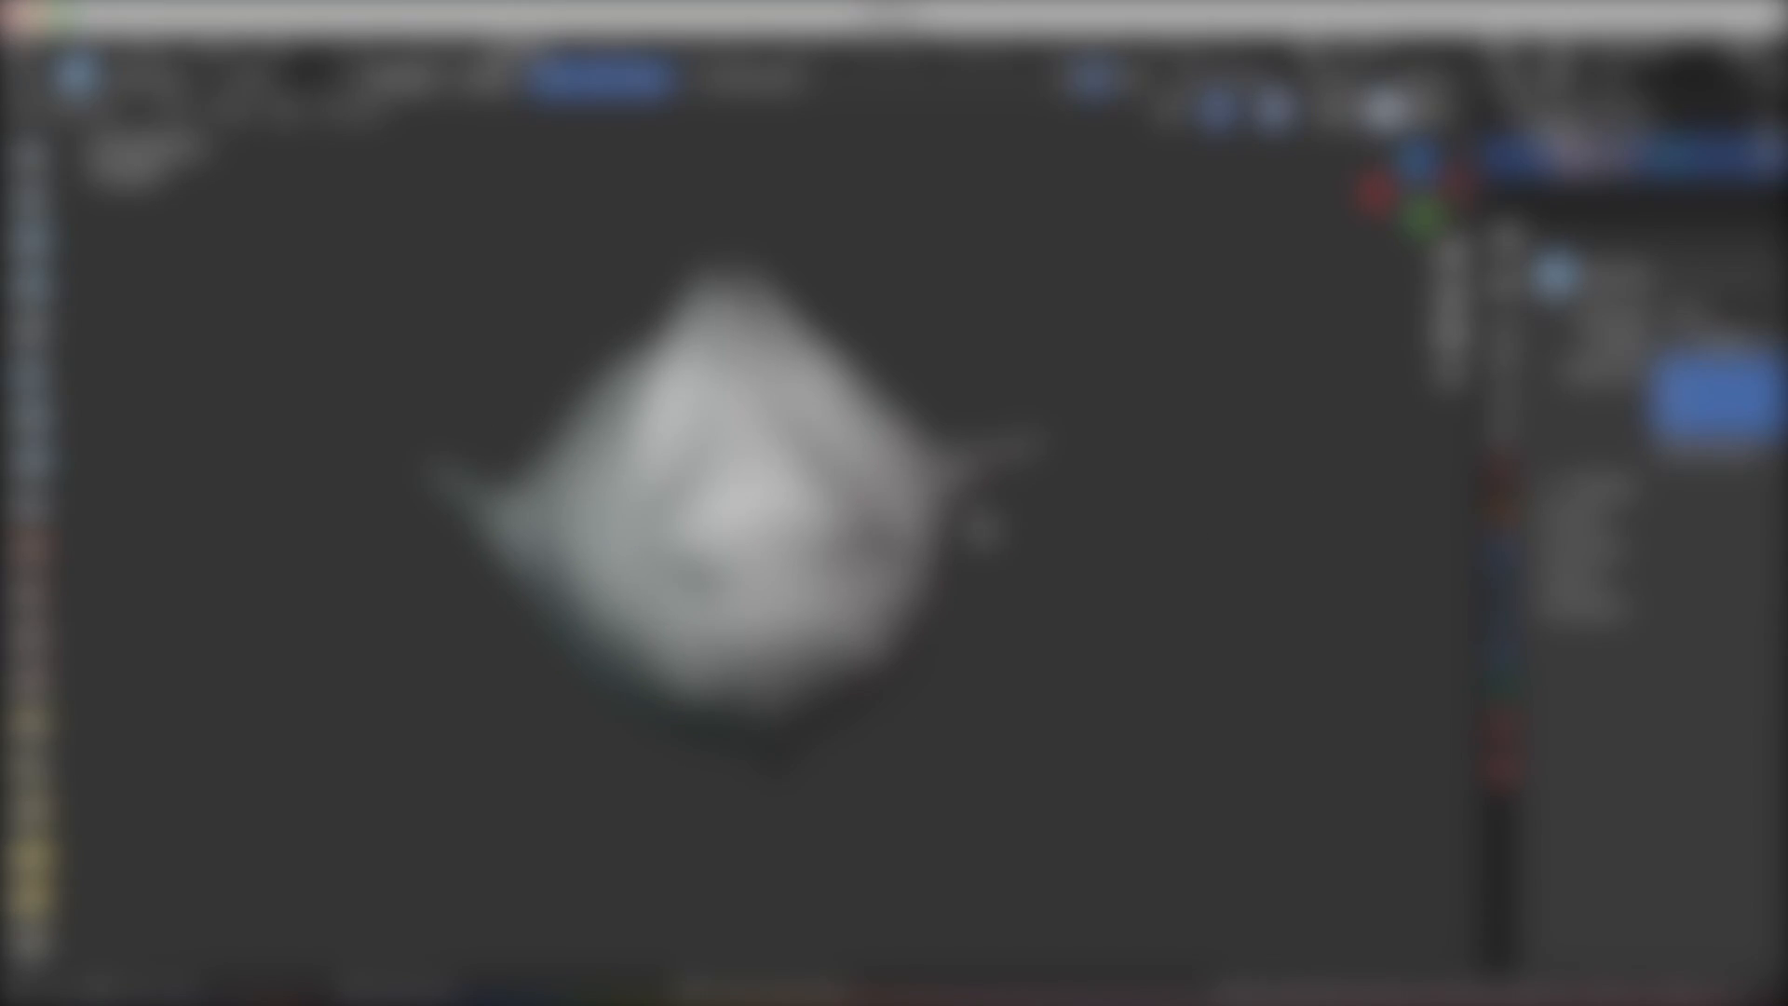